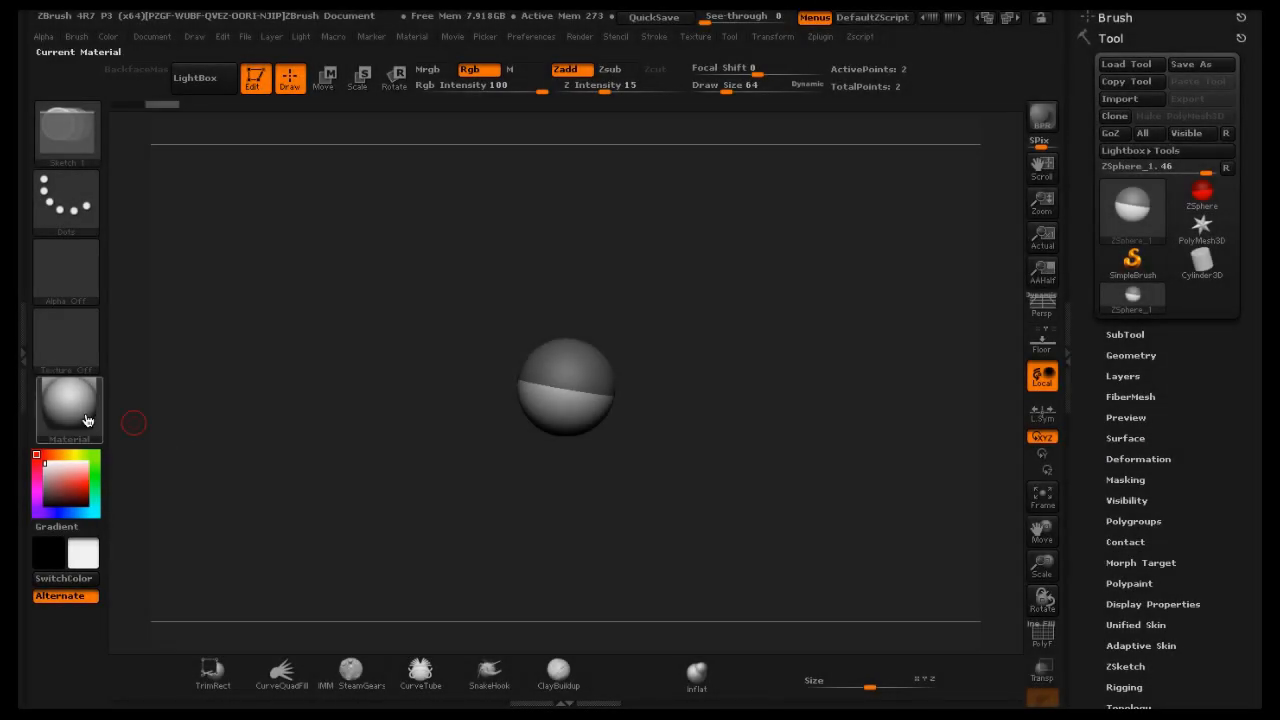
Examine the material slot, the SubTool list and the Move, Scale and Rotate canvas navigation controls
{"action": "left_click", "coordinate": [77, 405]}
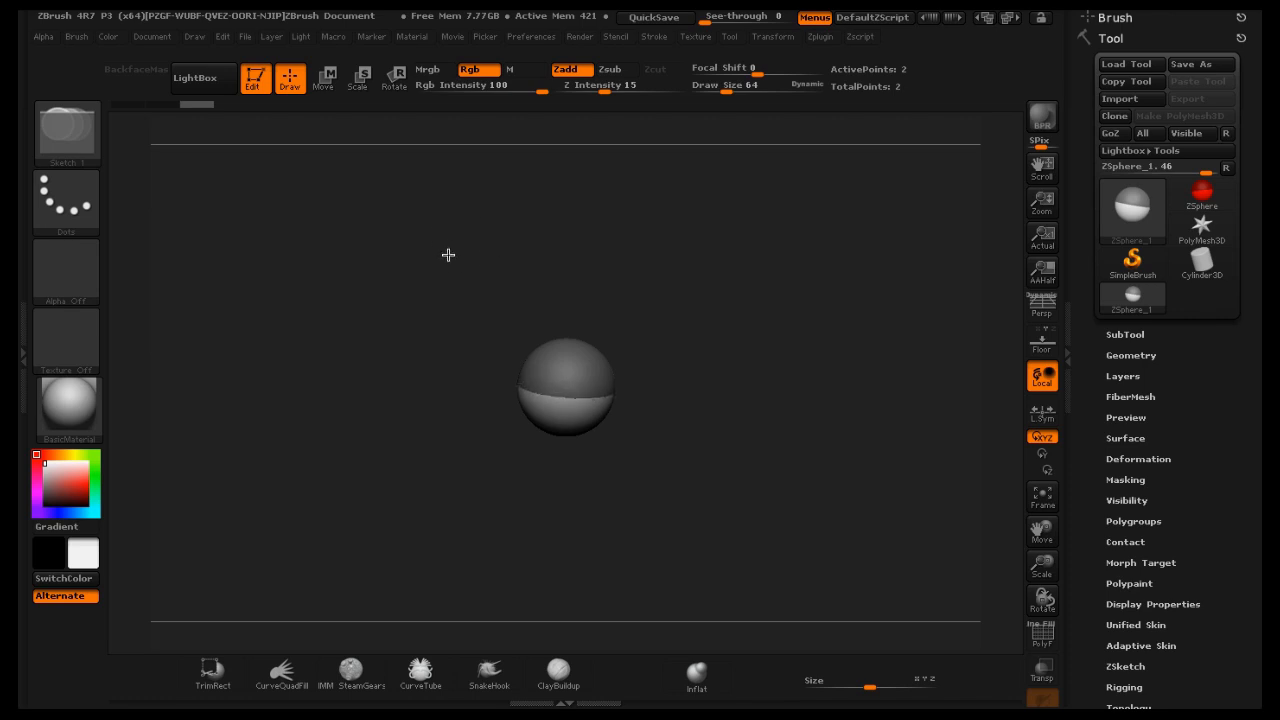
{"action": "left_click_drag", "start_coordinate": [446, 240], "coordinate": [446, 245]}
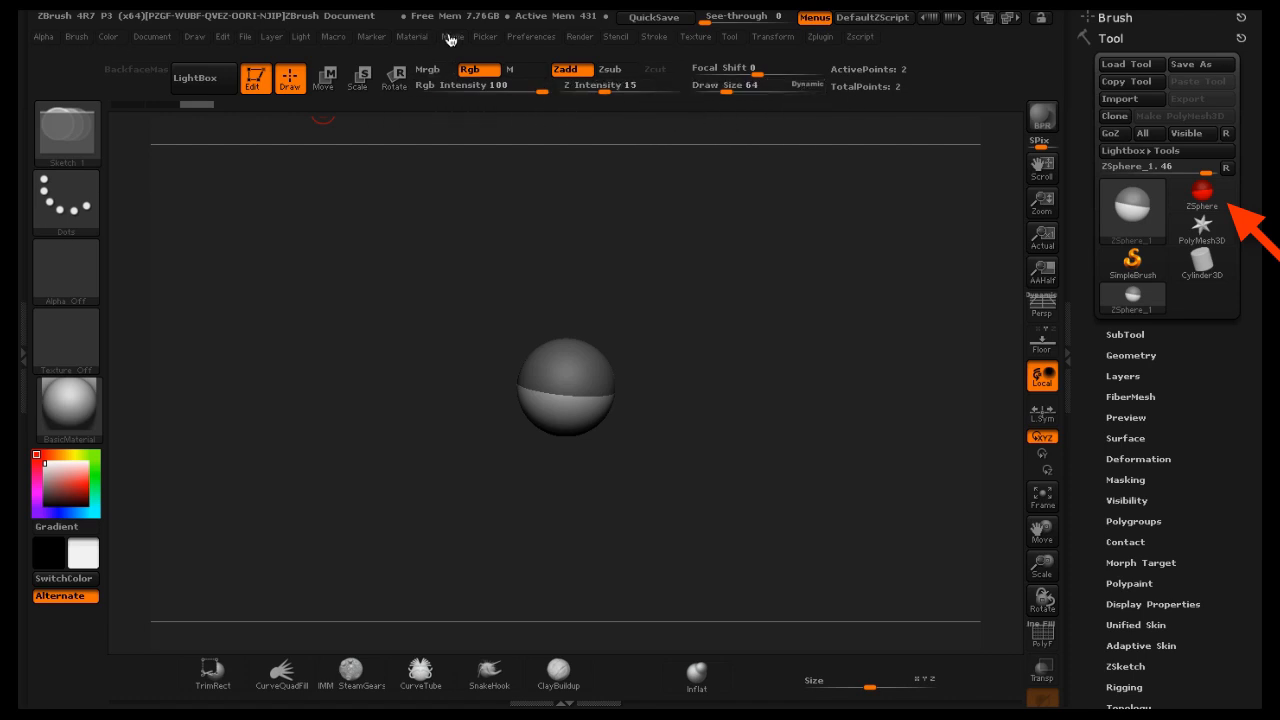
{"action": "left_click", "coordinate": [1140, 334]}
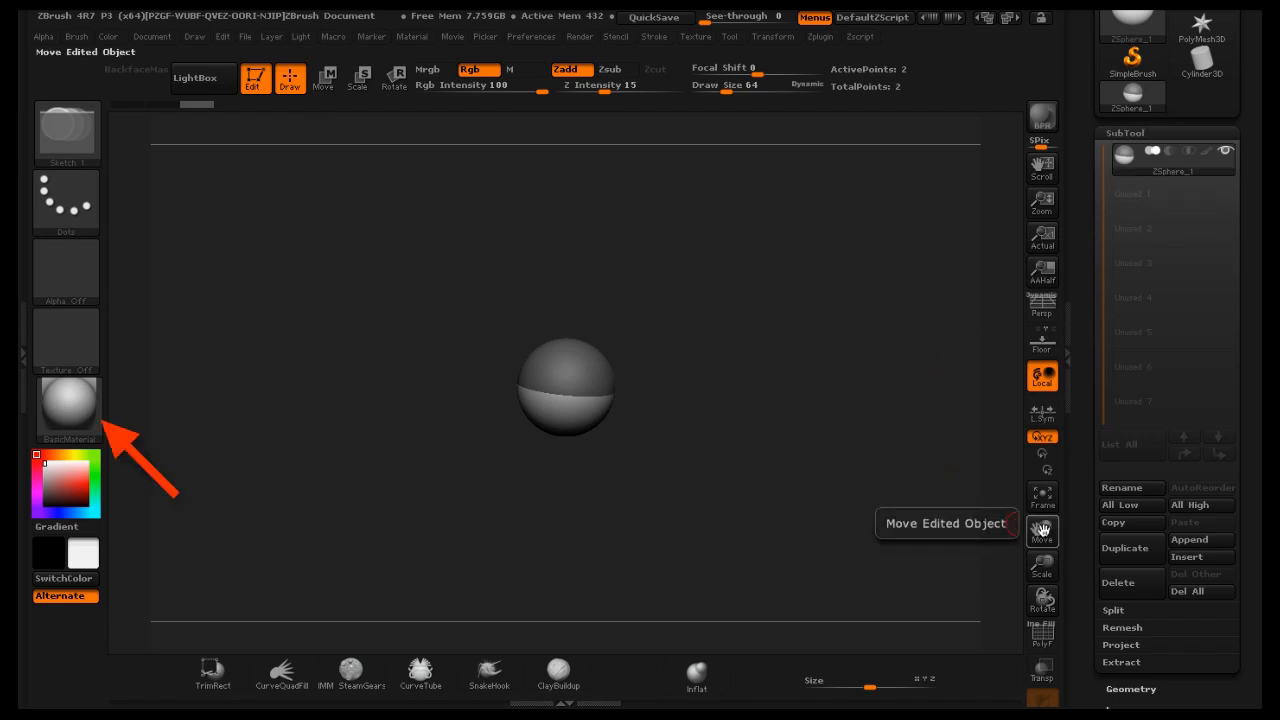
{"action": "mouse_move", "coordinate": [1040, 532]}
{"action": "left_mouse_down"}
{"action": "mouse_move", "coordinate": [909, 517]}
{"action": "mouse_move", "coordinate": [1011, 516]}
{"action": "mouse_move", "coordinate": [1037, 528]}
{"action": "mouse_move", "coordinate": [1090, 600]}
{"action": "mouse_move", "coordinate": [995, 493]}
{"action": "mouse_move", "coordinate": [1142, 480]}
{"action": "mouse_move", "coordinate": [1138, 570]}
{"action": "mouse_move", "coordinate": [1055, 515]}
{"action": "mouse_move", "coordinate": [1042, 530]}
{"action": "mouse_move", "coordinate": [1110, 567]}
{"action": "mouse_move", "coordinate": [1250, 585]}
{"action": "mouse_move", "coordinate": [998, 560]}
{"action": "mouse_move", "coordinate": [658, 553]}
{"action": "left_mouse_up"}
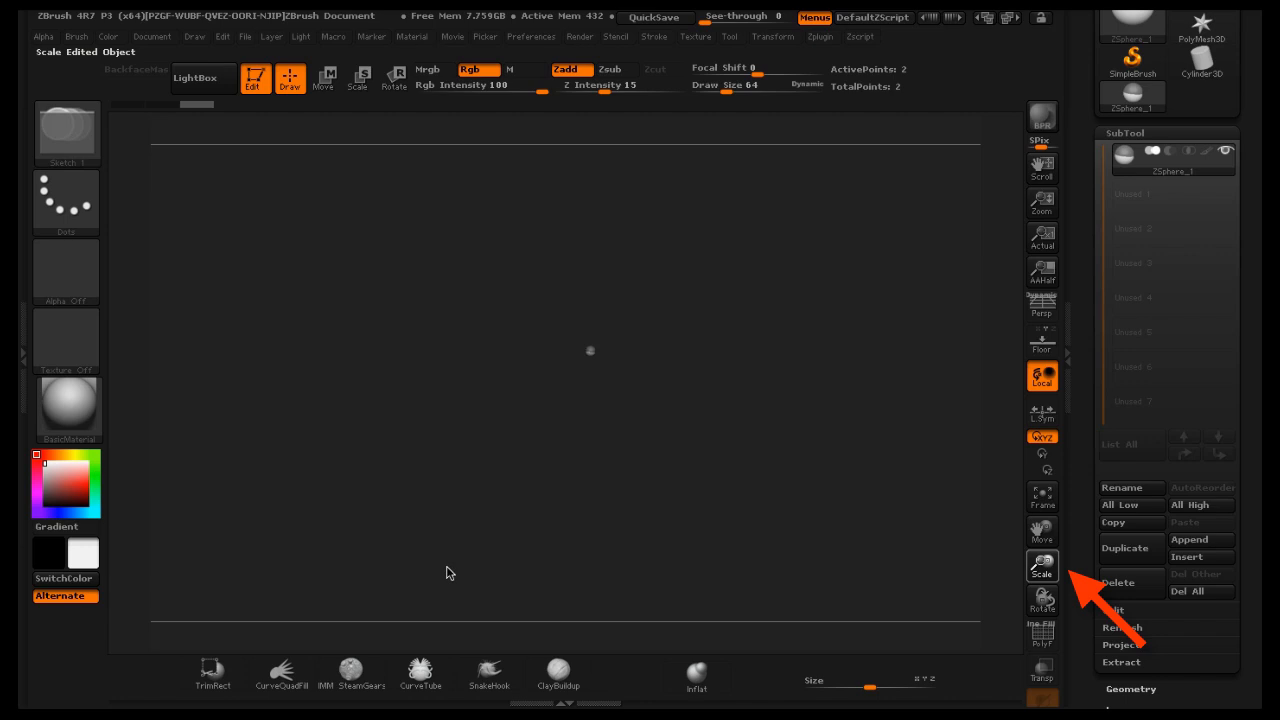
{"action": "left_click_drag", "start_coordinate": [914, 511], "coordinate": [1220, 549]}
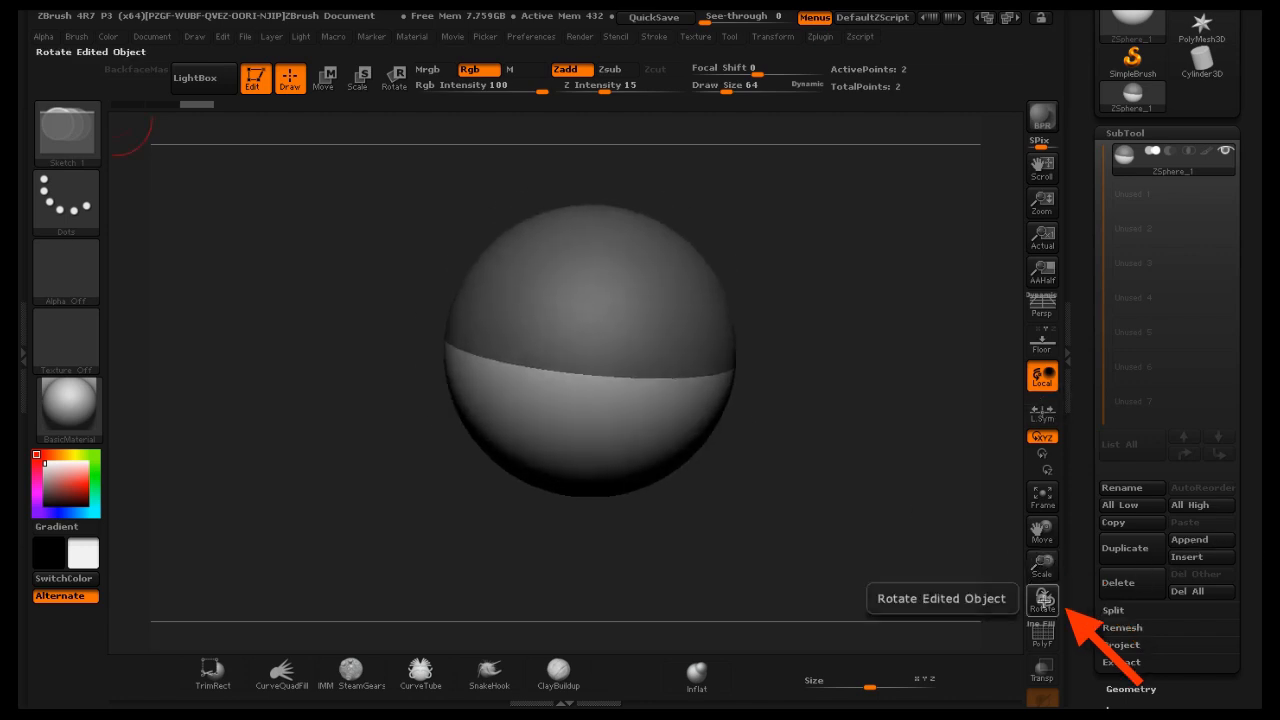
{"action": "mouse_move", "coordinate": [1043, 598]}
{"action": "left_mouse_down"}
{"action": "mouse_move", "coordinate": [960, 551]}
{"action": "mouse_move", "coordinate": [923, 509]}
{"action": "mouse_move", "coordinate": [1041, 575]}
{"action": "mouse_move", "coordinate": [1089, 583]}
{"action": "mouse_move", "coordinate": [831, 557]}
{"action": "mouse_move", "coordinate": [894, 577]}
{"action": "mouse_move", "coordinate": [911, 556]}
{"action": "left_mouse_up"}
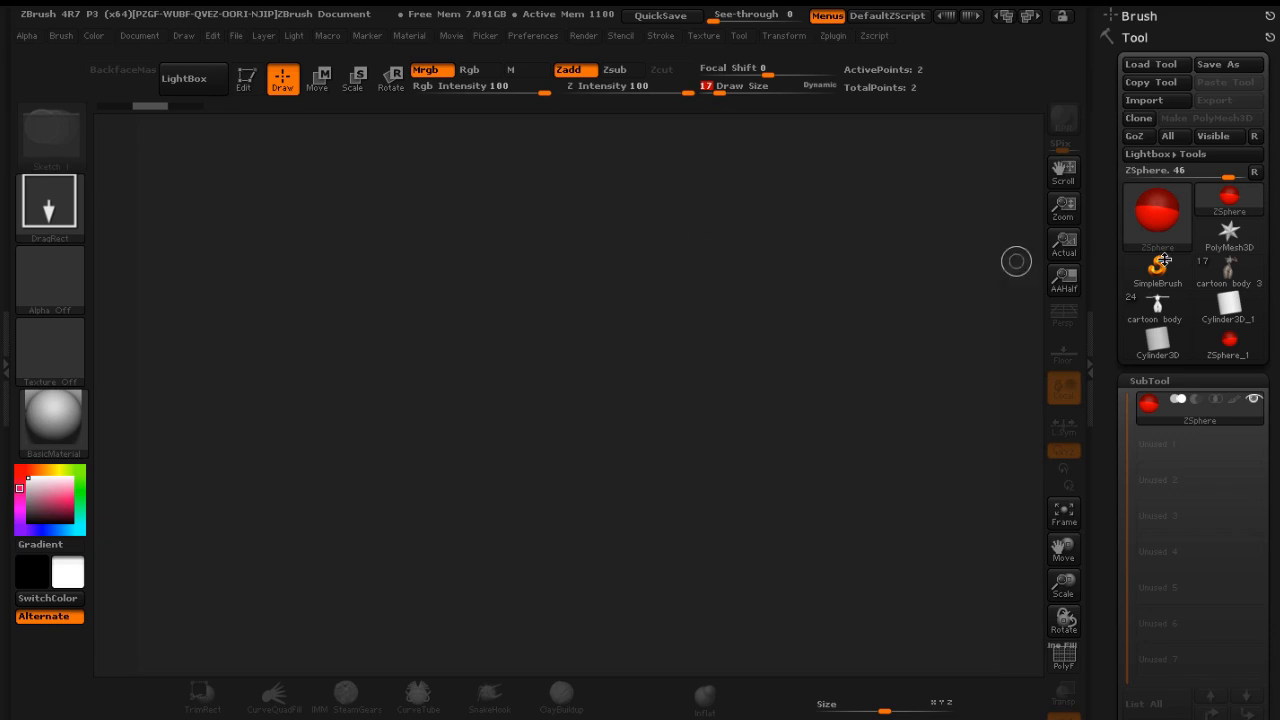
Select the ZSphere_1 tool from the tool picker
{"action": "left_click", "coordinate": [1229, 200]}
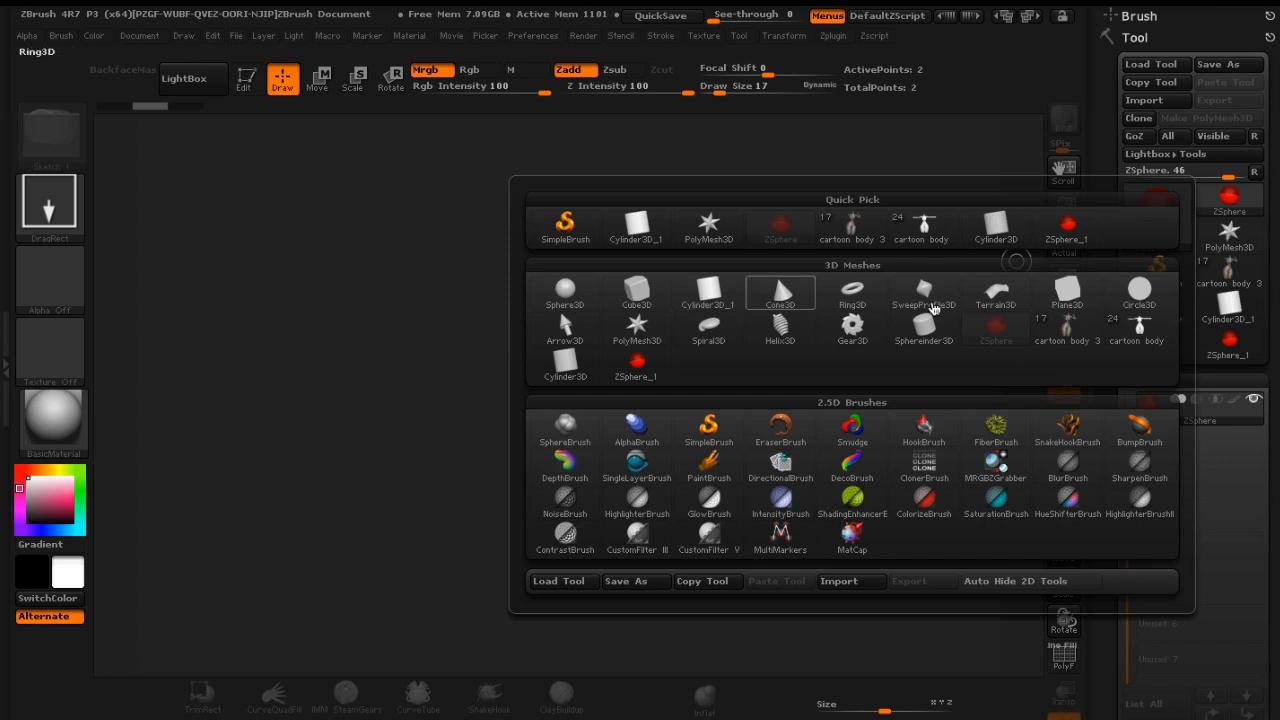
{"action": "mouse_move", "coordinate": [638, 368]}
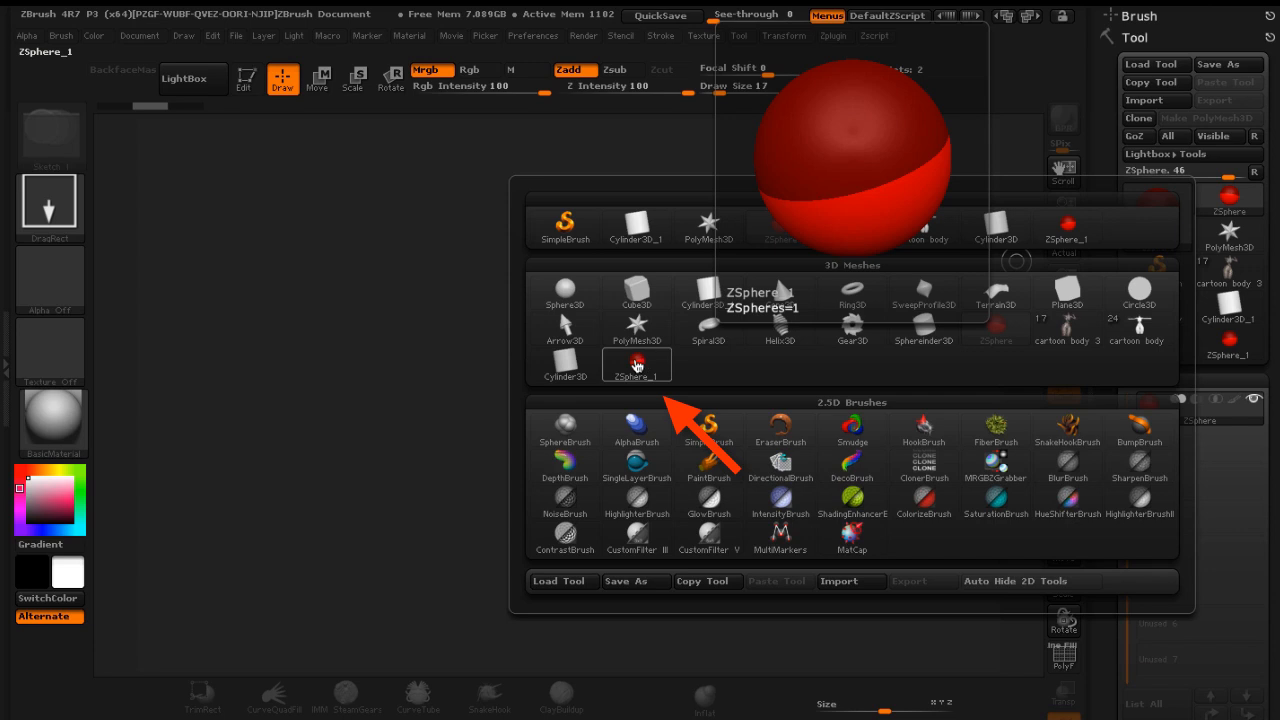
{"action": "left_click", "coordinate": [610, 352]}
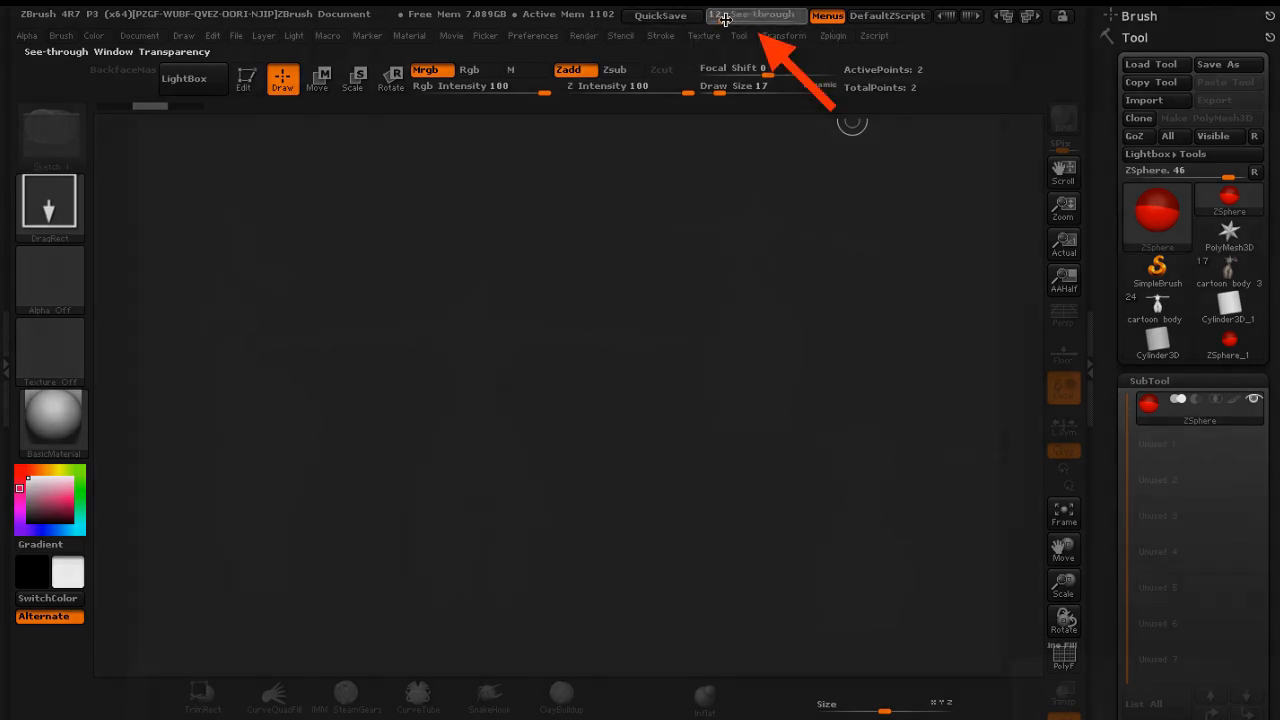
Raise the see-through transparency to view the body reference image behind, then return it to 0
{"action": "left_click_drag", "start_coordinate": [714, 18], "coordinate": [778, 22]}
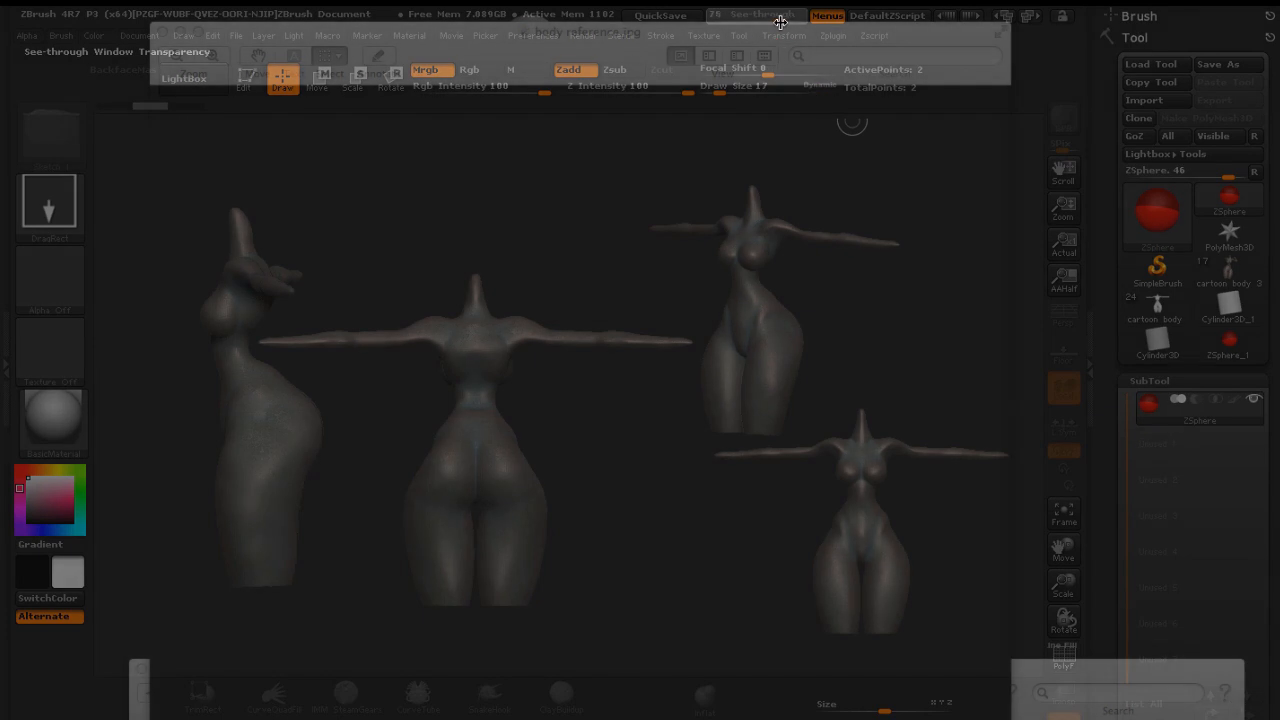
{"action": "left_click_drag", "start_coordinate": [781, 22], "coordinate": [793, 22]}
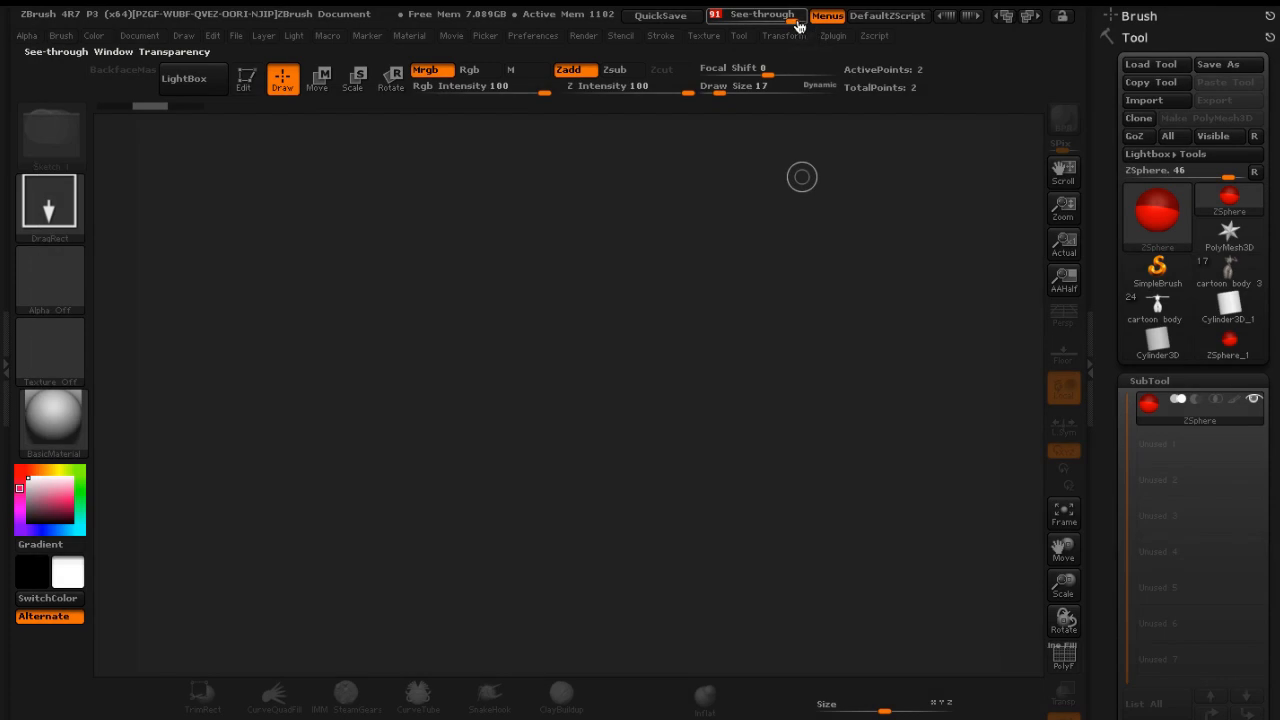
{"action": "left_click_drag", "start_coordinate": [793, 15], "coordinate": [712, 18]}
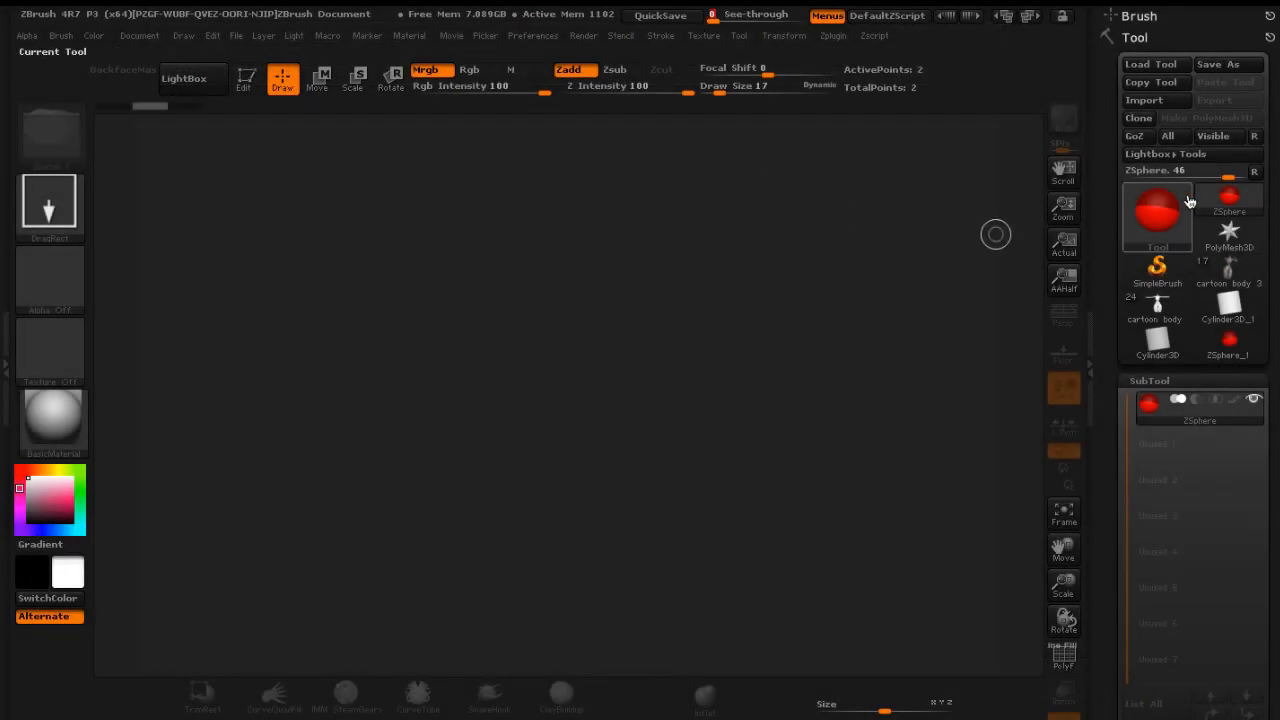
Reselect ZSphere_1, draw it on the canvas and switch into Edit mode
{"action": "left_click", "coordinate": [1232, 203]}
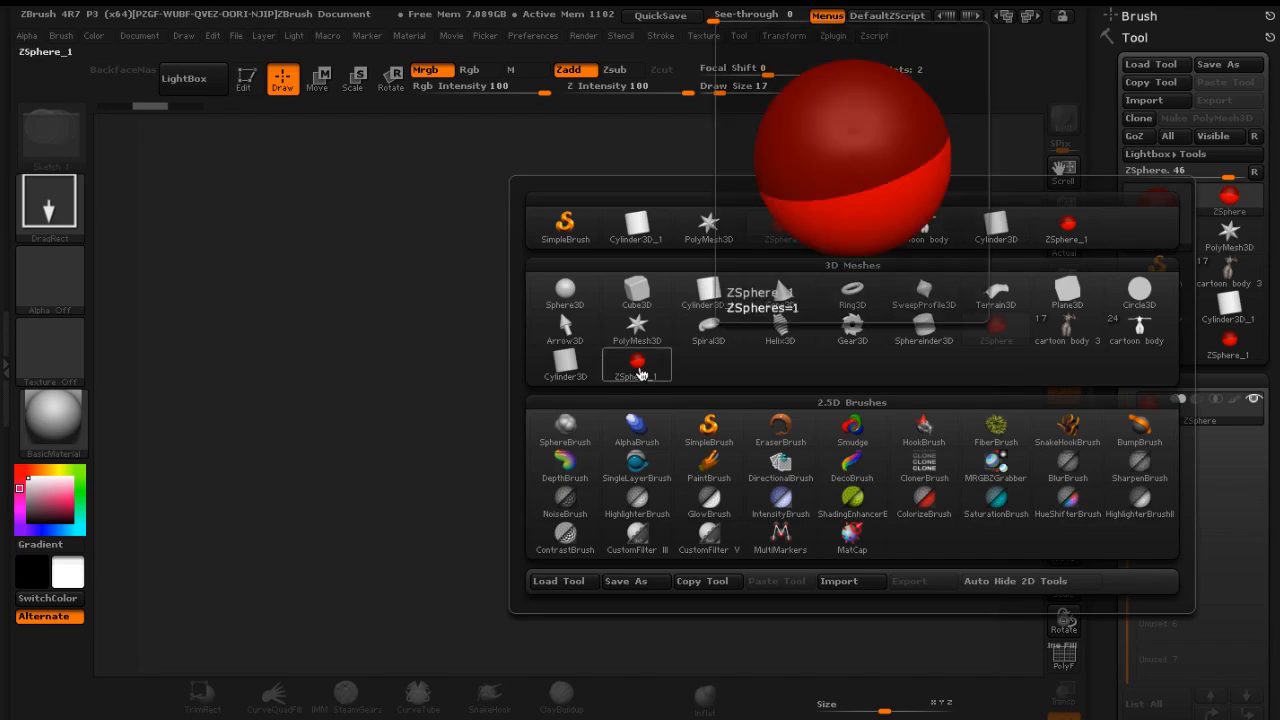
{"action": "left_click", "coordinate": [638, 368]}
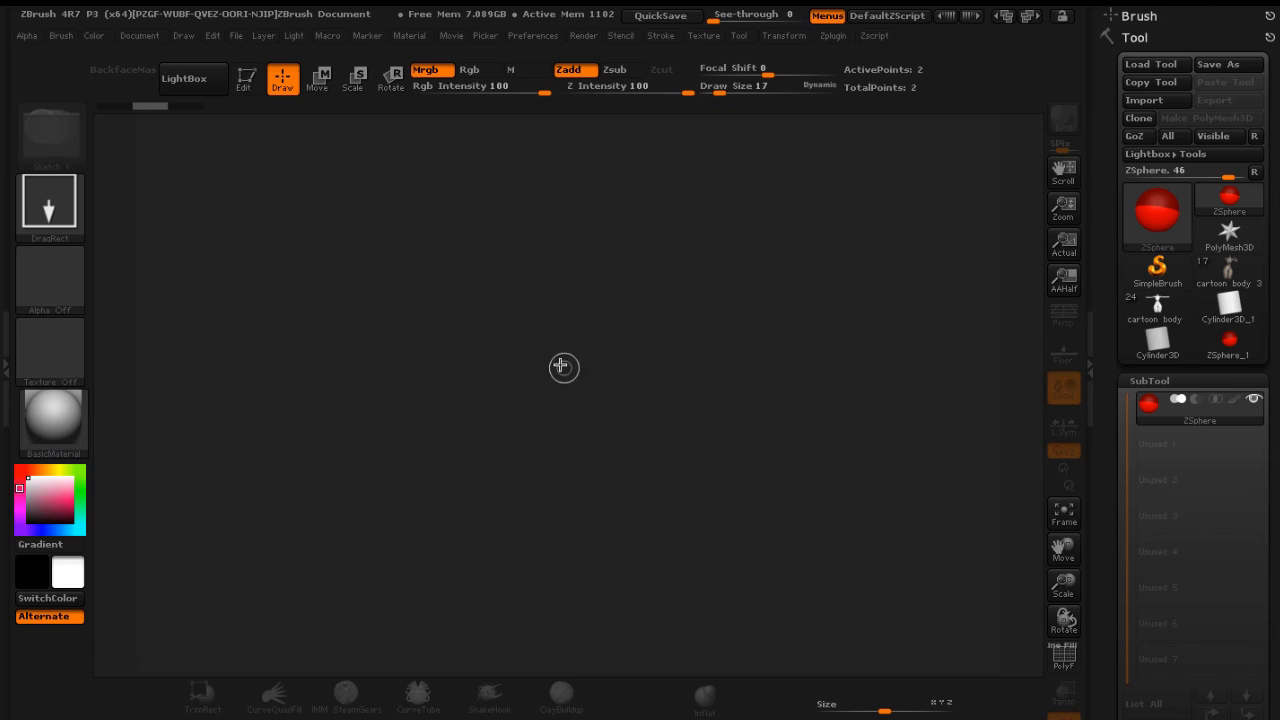
{"action": "mouse_move", "coordinate": [558, 362]}
{"action": "left_mouse_down"}
{"action": "mouse_move", "coordinate": [548, 532]}
{"action": "mouse_move", "coordinate": [566, 606]}
{"action": "left_mouse_up"}
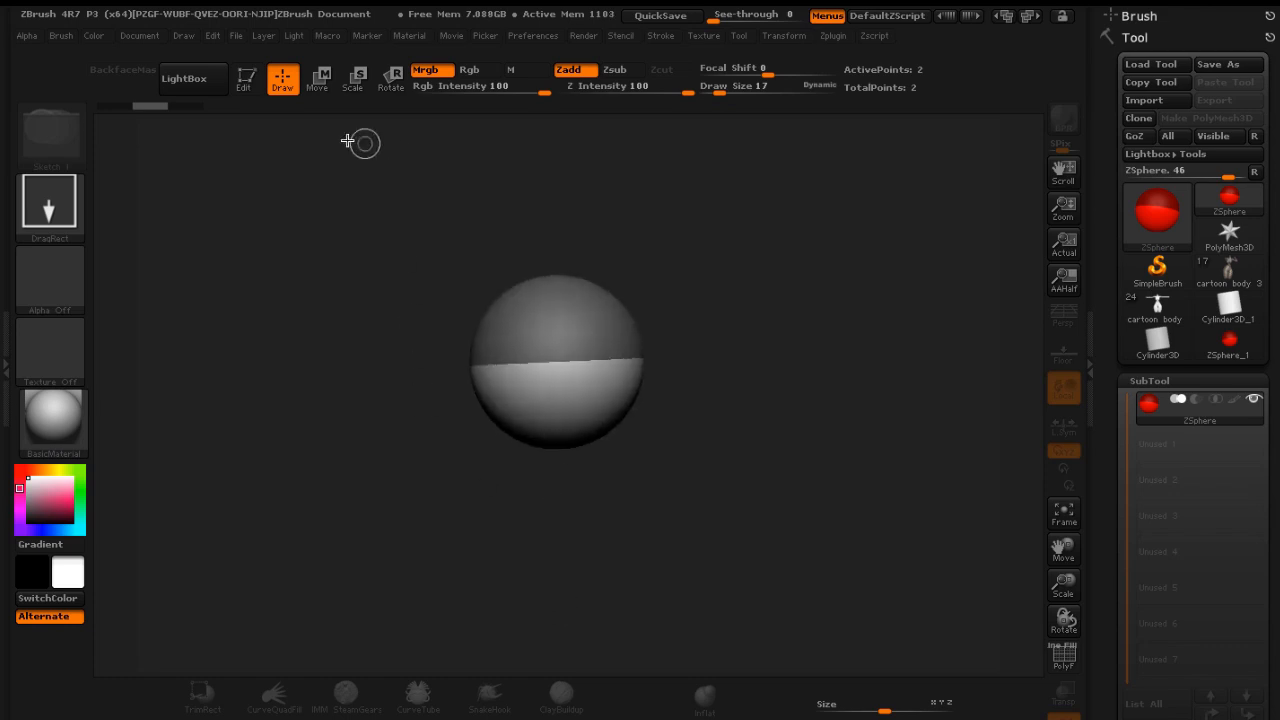
{"action": "left_click", "coordinate": [246, 80]}
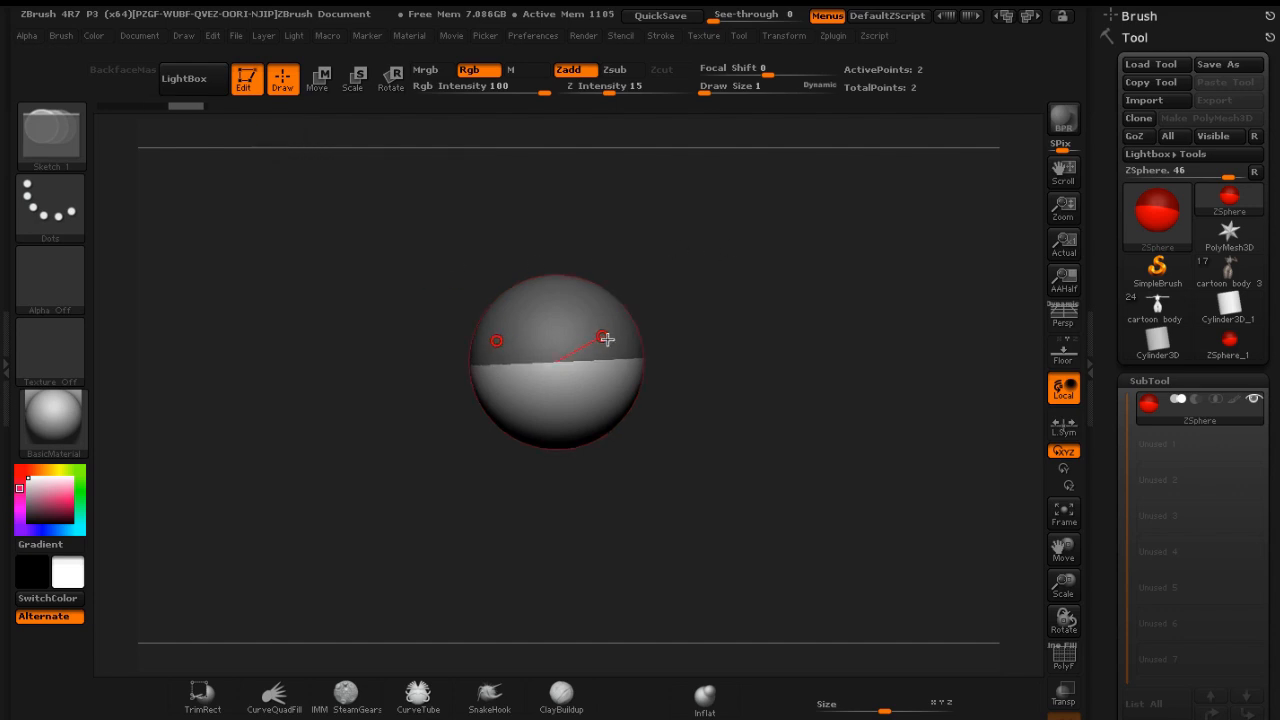
Add symmetric child ZSpheres on both sides of the root and rotate the view to face the front
{"action": "left_click_drag", "start_coordinate": [618, 340], "coordinate": [652, 366]}
{"action": "left_click", "coordinate": [317, 78]}
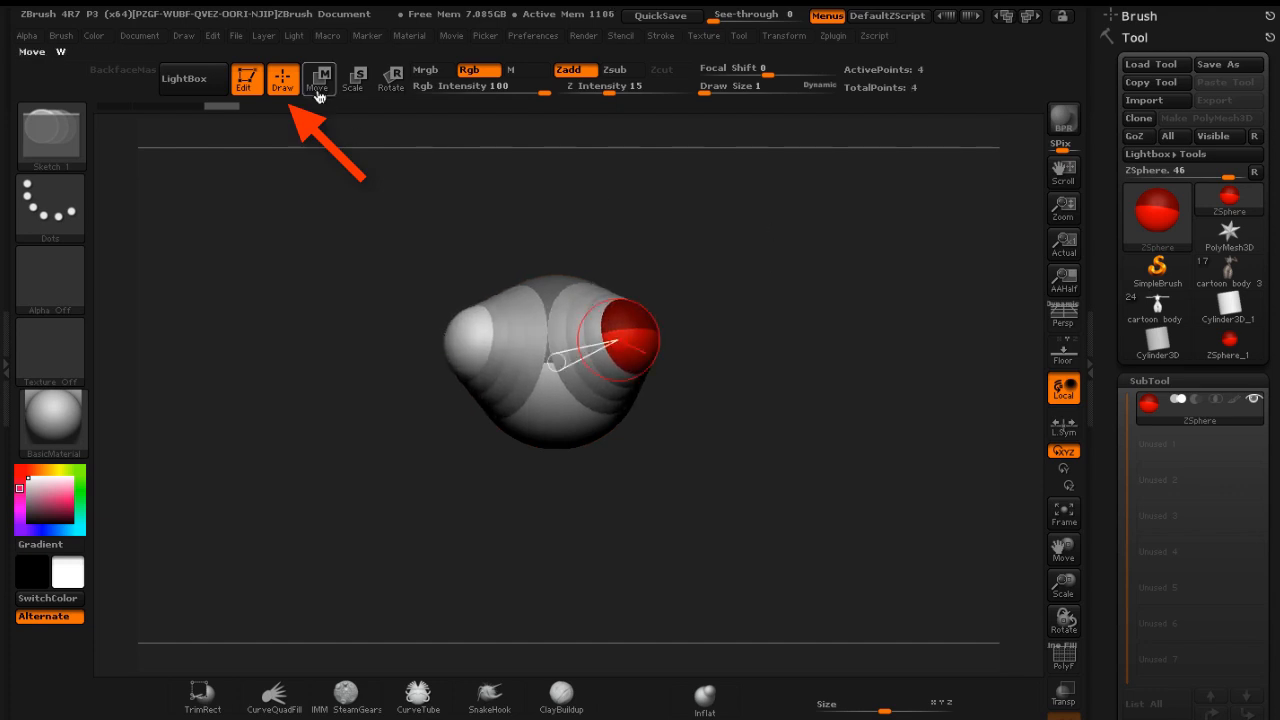
{"action": "mouse_move", "coordinate": [691, 206]}
{"action": "left_mouse_down"}
{"action": "mouse_move", "coordinate": [706, 314]}
{"action": "mouse_move", "coordinate": [686, 431]}
{"action": "mouse_move", "coordinate": [634, 456]}
{"action": "mouse_move", "coordinate": [673, 407]}
{"action": "left_mouse_up"}
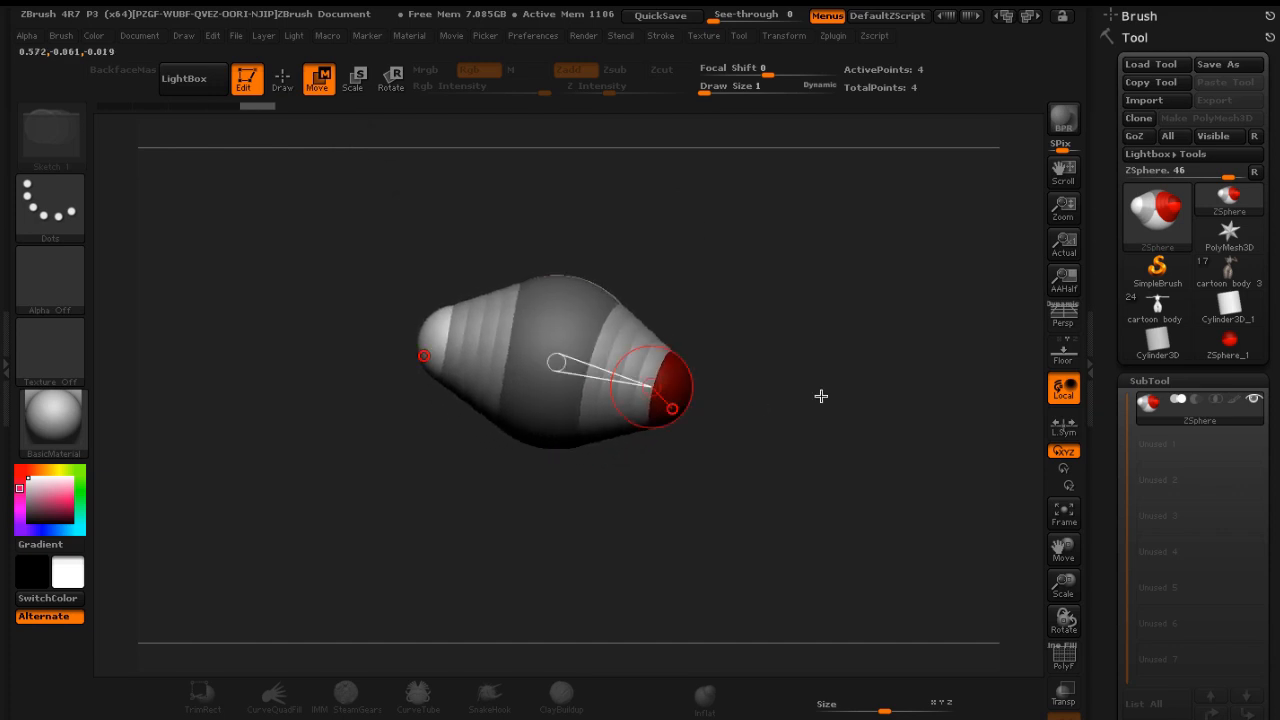
{"action": "left_click_drag", "start_coordinate": [830, 395], "coordinate": [820, 314]}
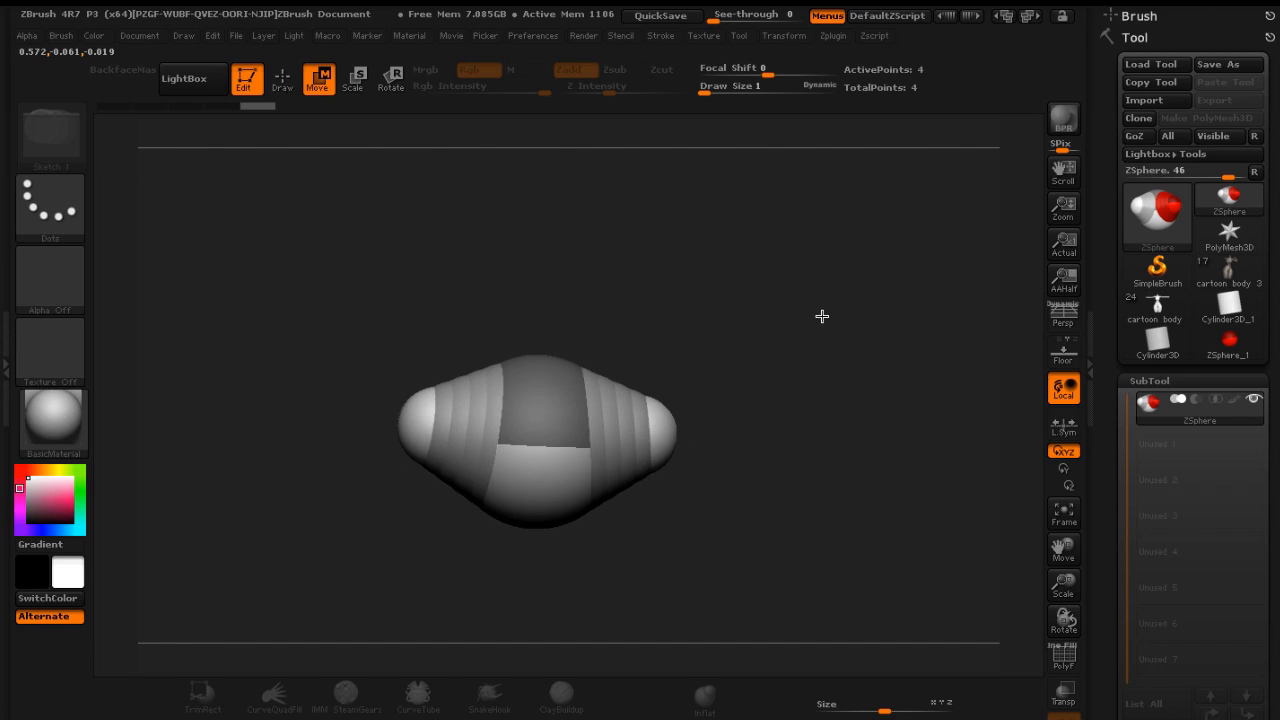
{"action": "left_click_drag", "start_coordinate": [768, 278], "coordinate": [744, 295]}
{"action": "left_click_drag", "start_coordinate": [806, 285], "coordinate": [777, 277], "text": "shift"}
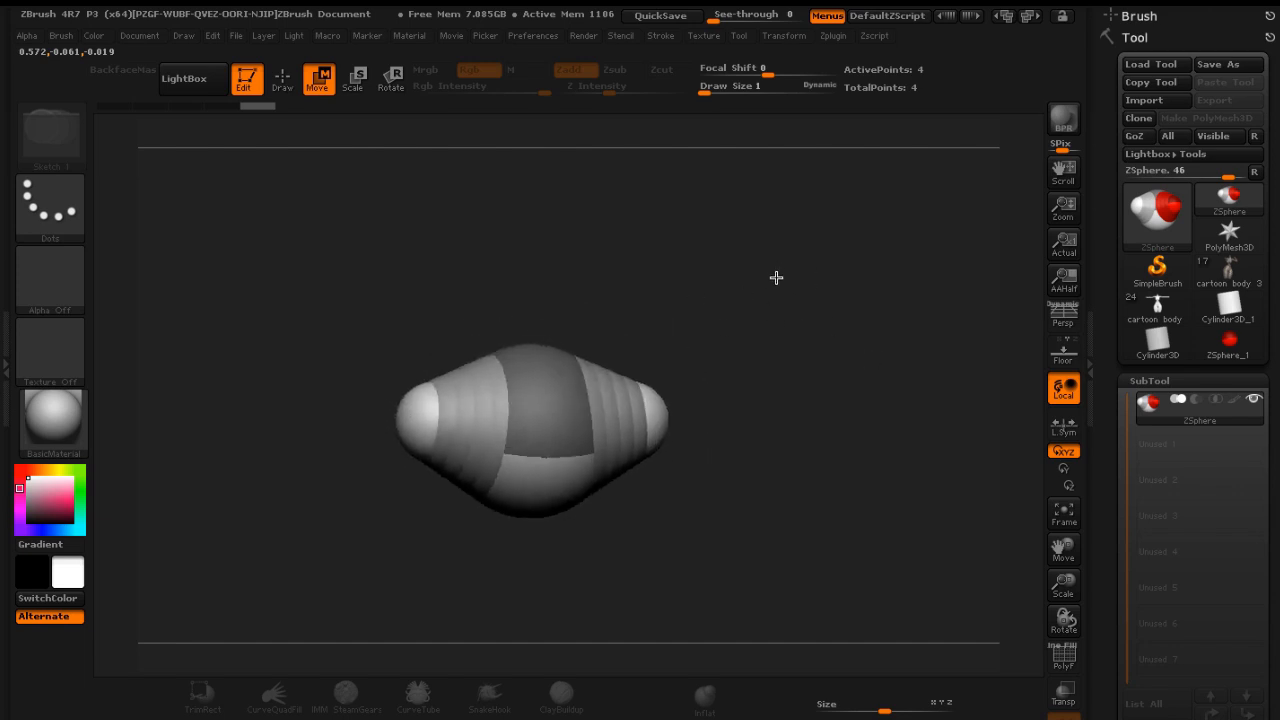
Set the see-through transparency to 56 and scale the view to line the ZSpheres up with the front reference body
{"action": "left_click", "coordinate": [733, 22]}
{"action": "left_click_drag", "start_coordinate": [733, 22], "coordinate": [762, 22]}
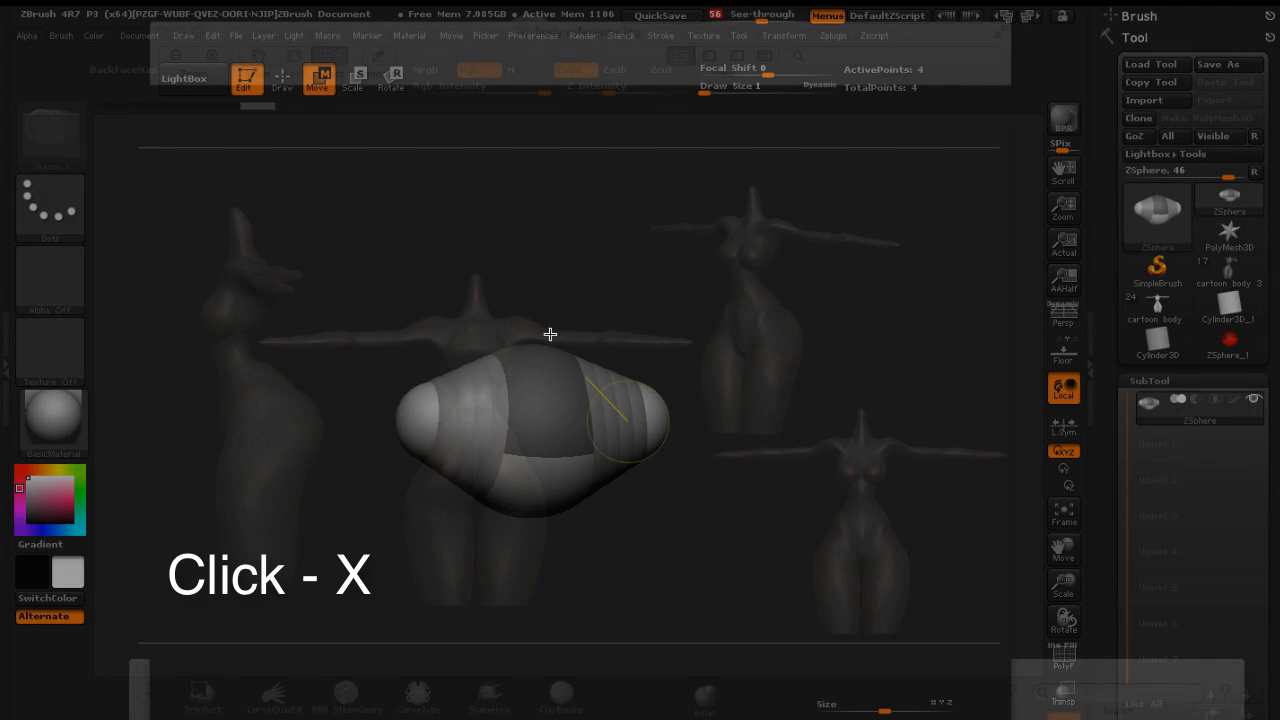
{"action": "left_click_drag", "start_coordinate": [574, 284], "coordinate": [562, 283]}
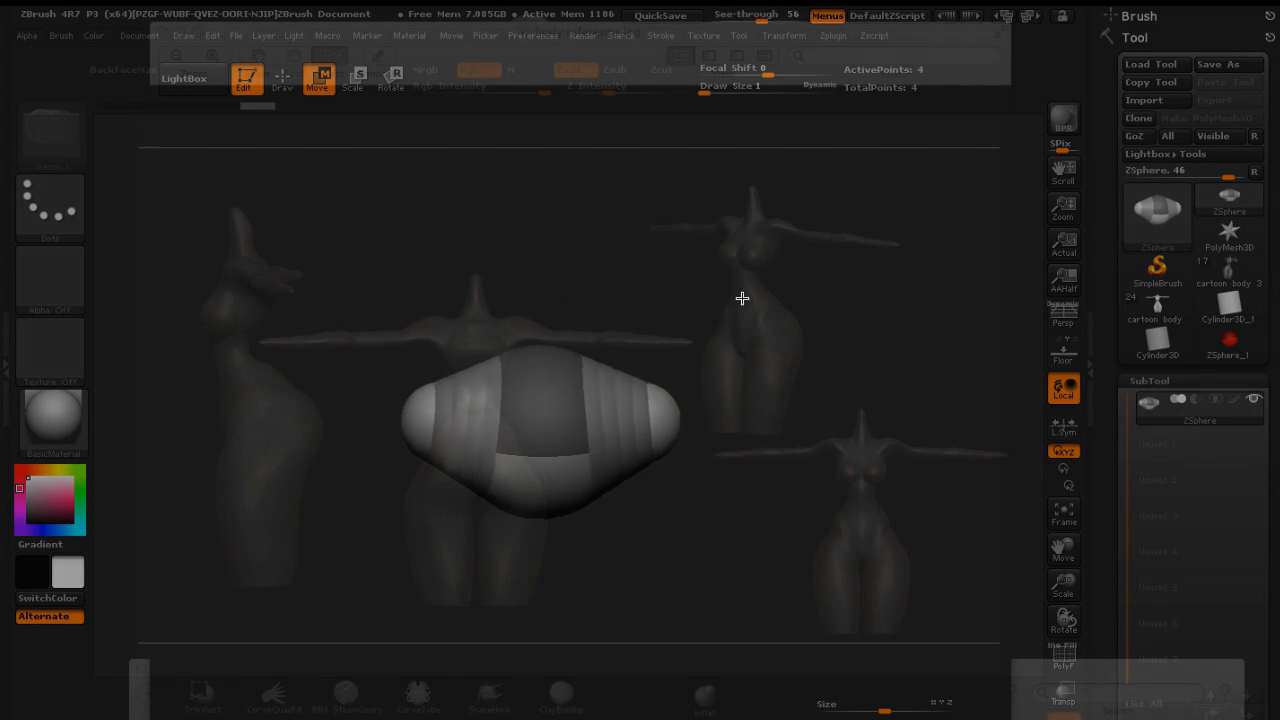
{"action": "left_click_drag", "start_coordinate": [676, 301], "coordinate": [621, 359]}
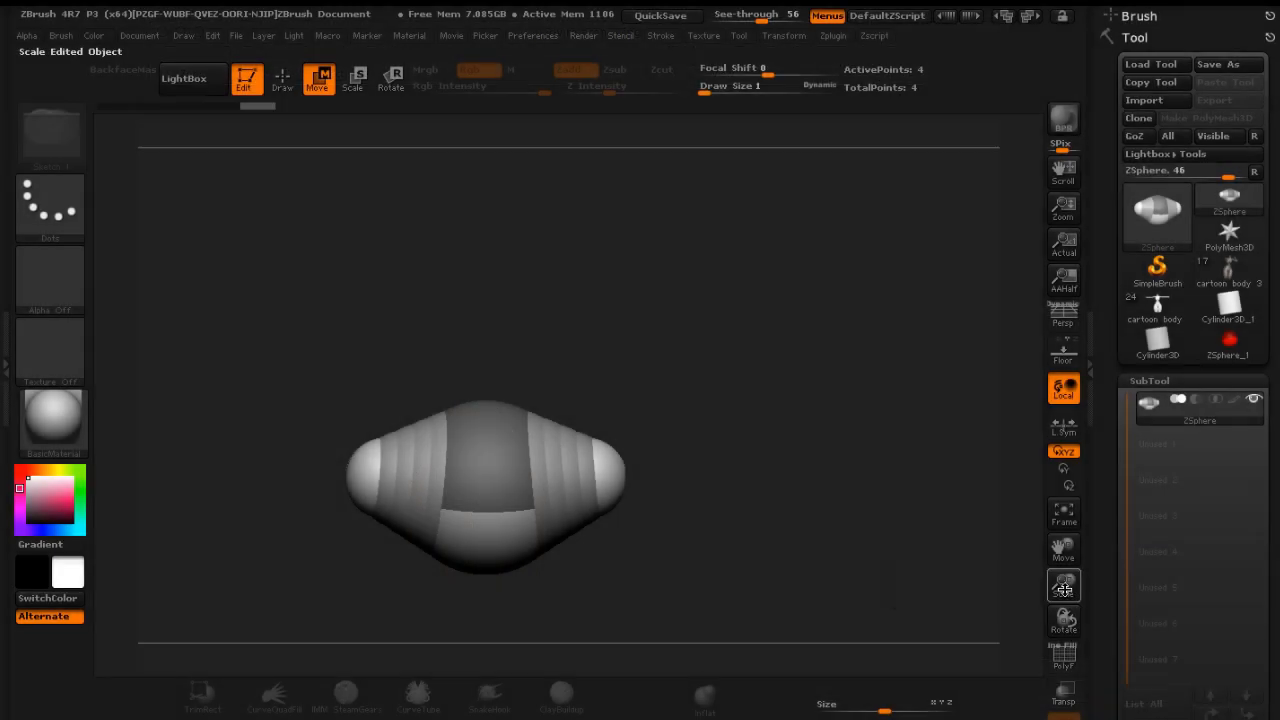
{"action": "left_click_drag", "start_coordinate": [1063, 585], "coordinate": [982, 559]}
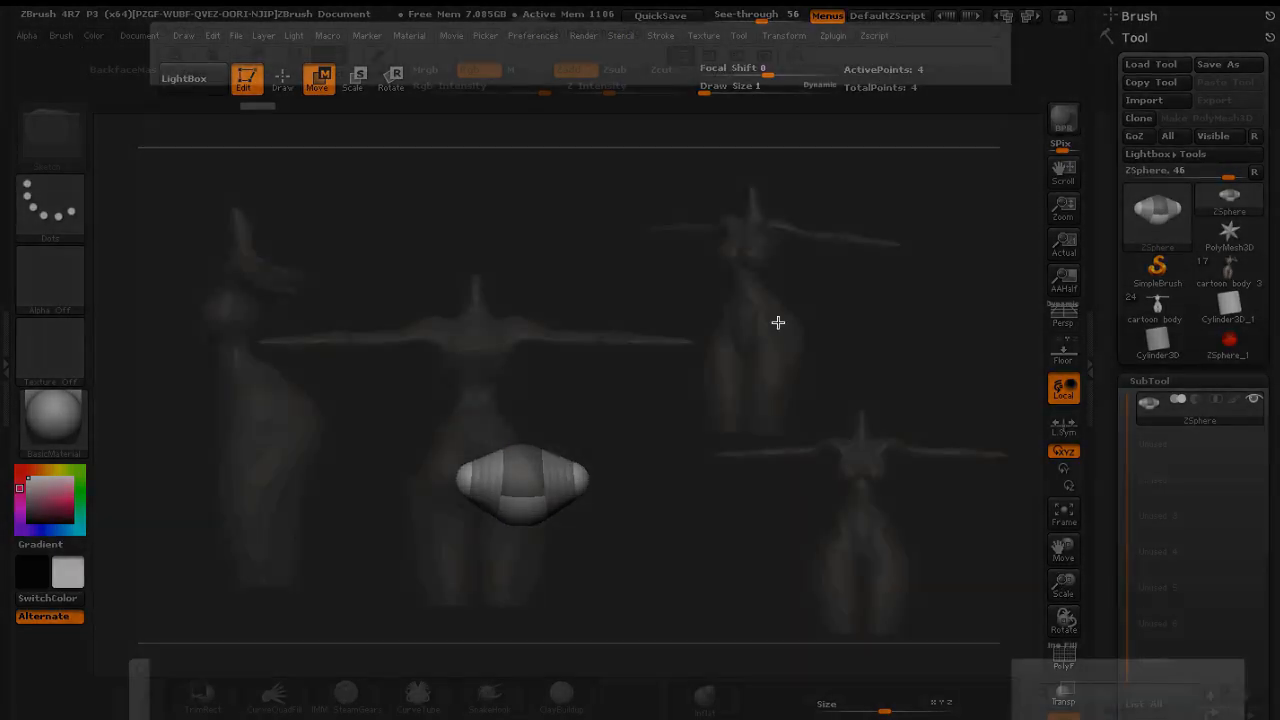
{"action": "left_click_drag", "start_coordinate": [794, 413], "coordinate": [760, 405]}
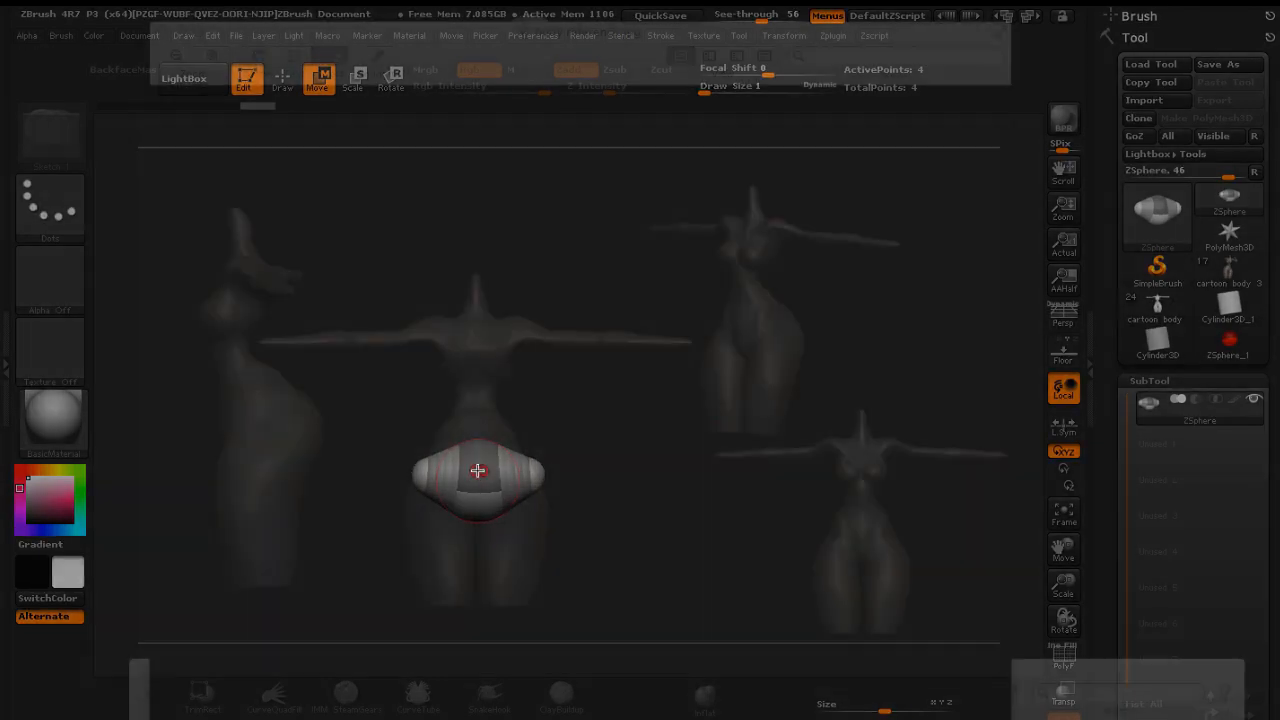
Move the root and hip ZSpheres to fit the pelvis of the front reference figure
{"action": "left_click_drag", "start_coordinate": [478, 469], "coordinate": [478, 457]}
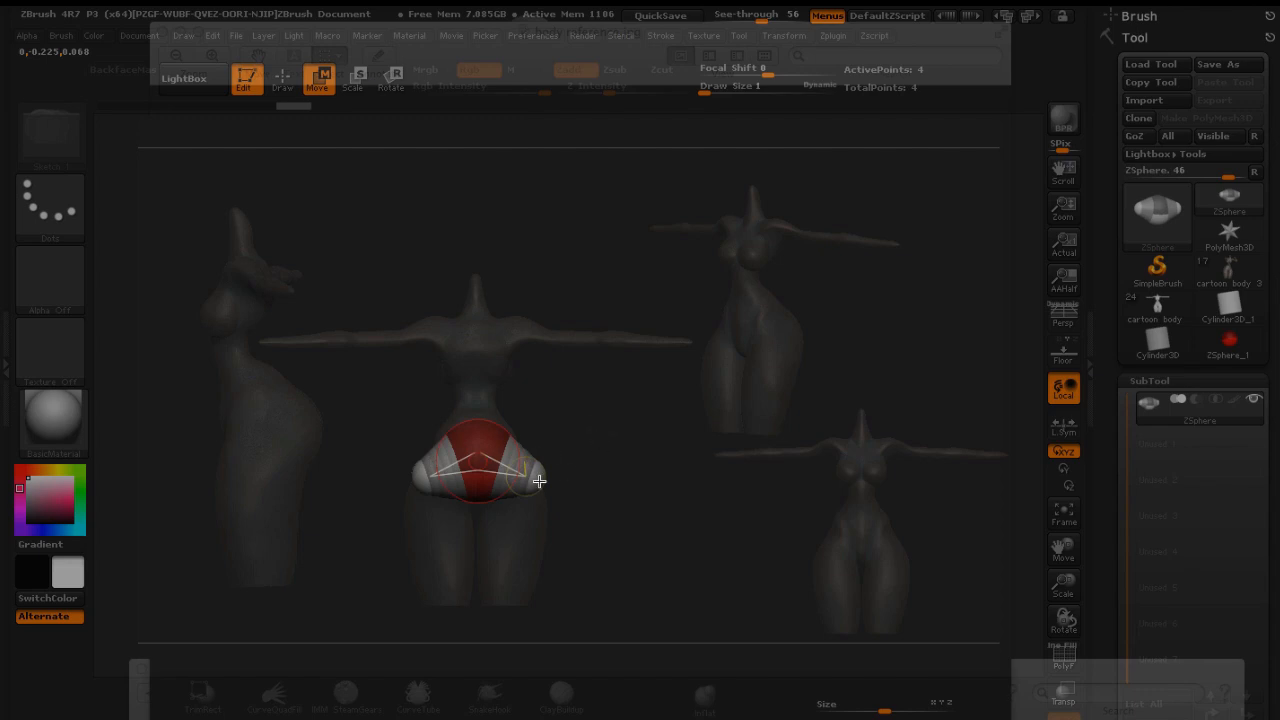
{"action": "mouse_move", "coordinate": [537, 481]}
{"action": "left_mouse_down"}
{"action": "mouse_move", "coordinate": [566, 466]}
{"action": "mouse_move", "coordinate": [544, 467]}
{"action": "mouse_move", "coordinate": [566, 494]}
{"action": "mouse_move", "coordinate": [554, 531]}
{"action": "mouse_move", "coordinate": [507, 578]}
{"action": "mouse_move", "coordinate": [566, 457]}
{"action": "mouse_move", "coordinate": [543, 463]}
{"action": "mouse_move", "coordinate": [554, 469]}
{"action": "mouse_move", "coordinate": [540, 498]}
{"action": "left_mouse_up"}
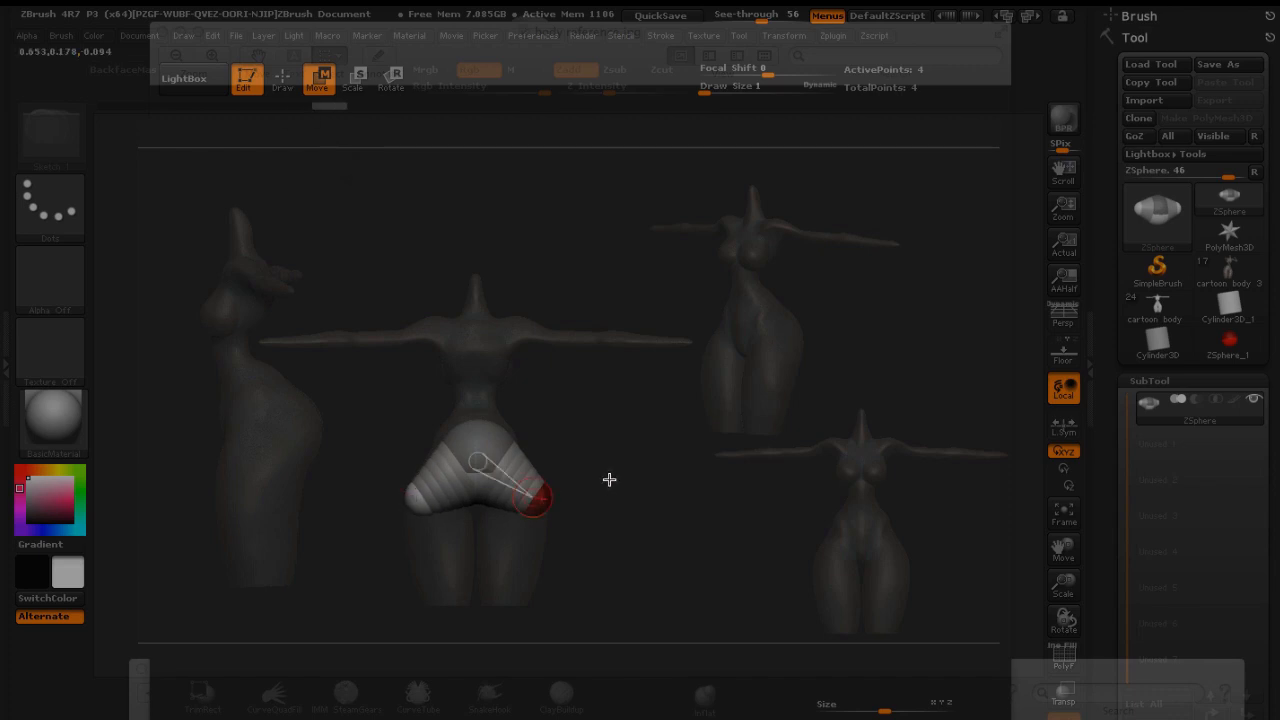
{"action": "left_click_drag", "start_coordinate": [609, 479], "coordinate": [545, 385]}
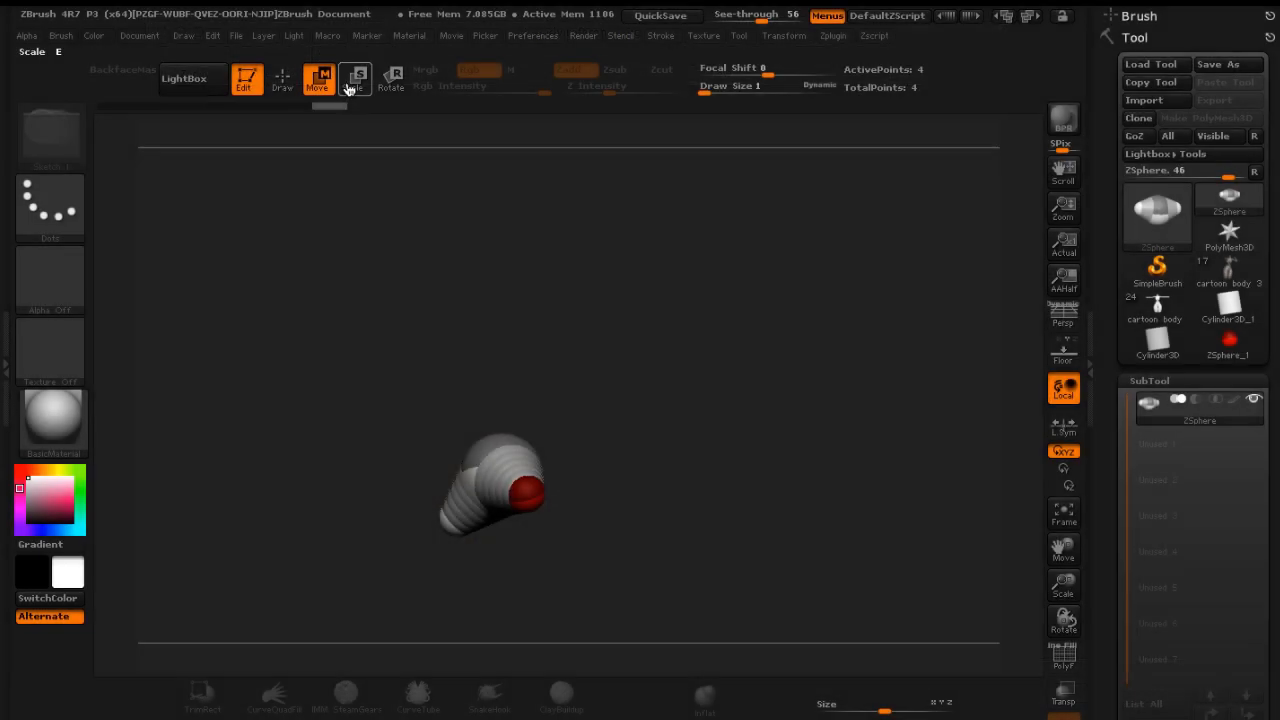
Draw new ZSpheres off the hip ZSpheres to start the legs
{"action": "left_click", "coordinate": [282, 78]}
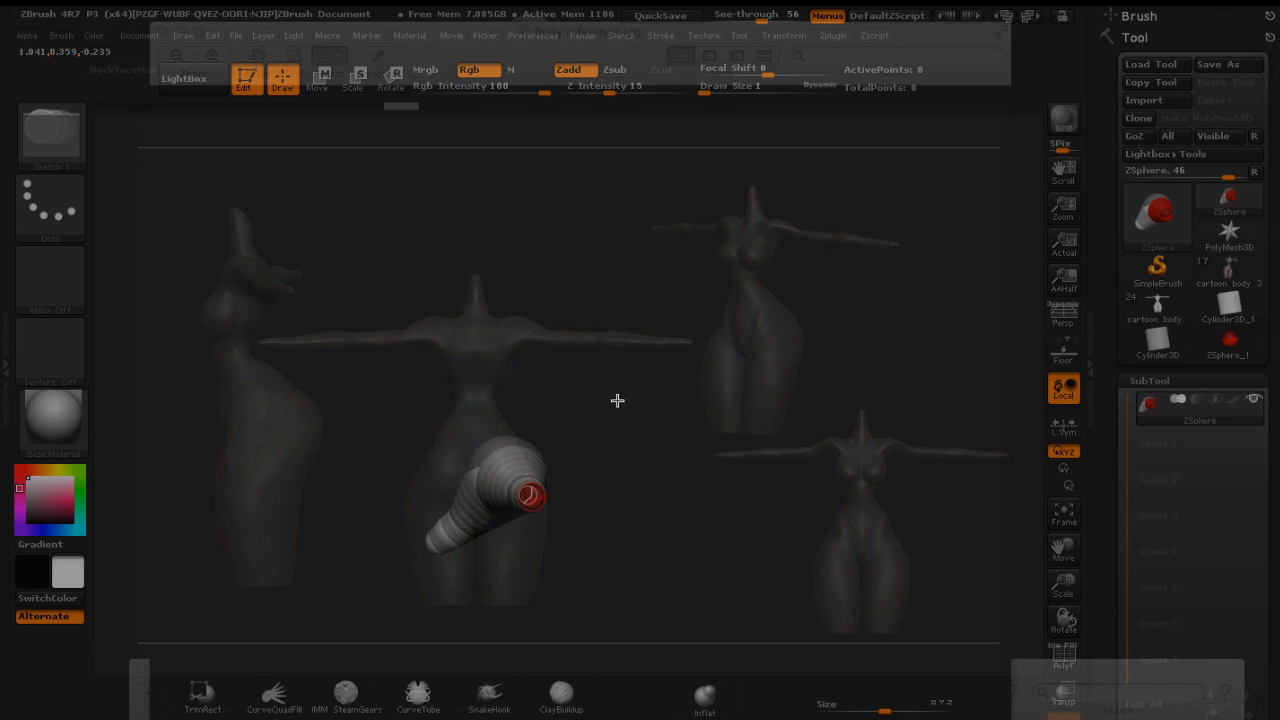
{"action": "left_click_drag", "start_coordinate": [618, 401], "coordinate": [657, 451]}
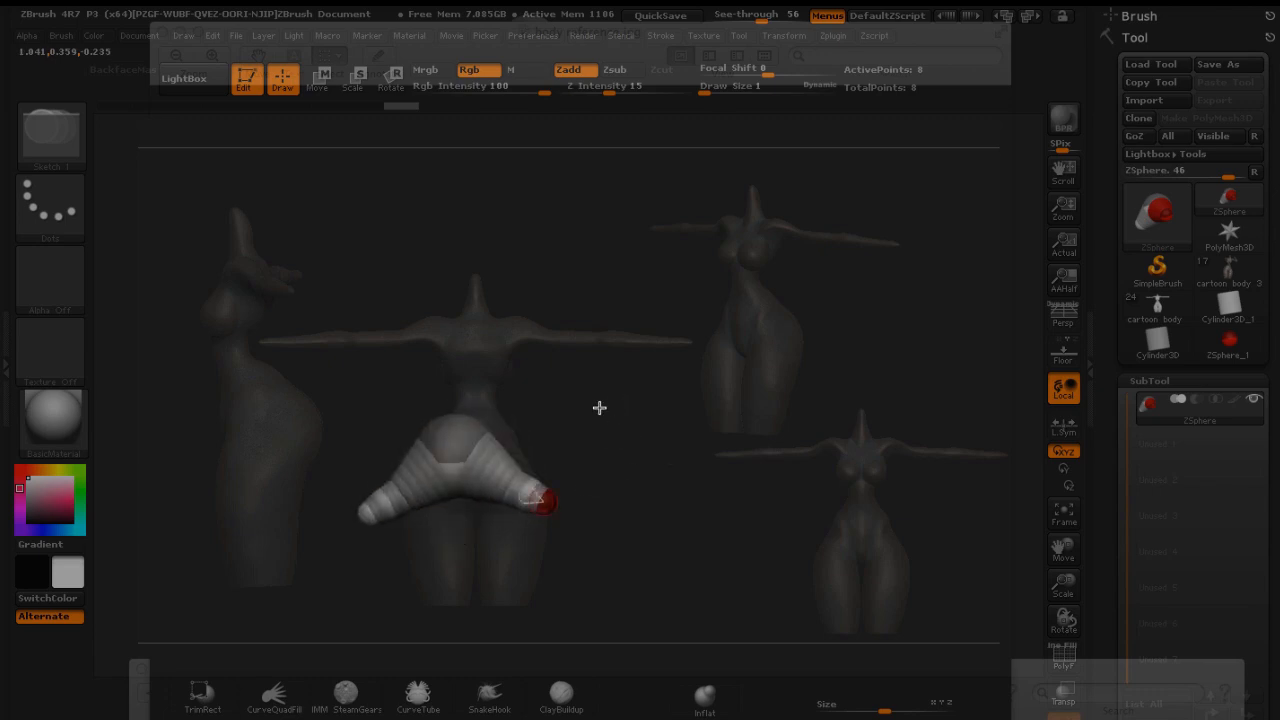
{"action": "mouse_move", "coordinate": [600, 402]}
{"action": "left_mouse_down"}
{"action": "mouse_move", "coordinate": [623, 403]}
{"action": "mouse_move", "coordinate": [589, 401]}
{"action": "left_mouse_up"}
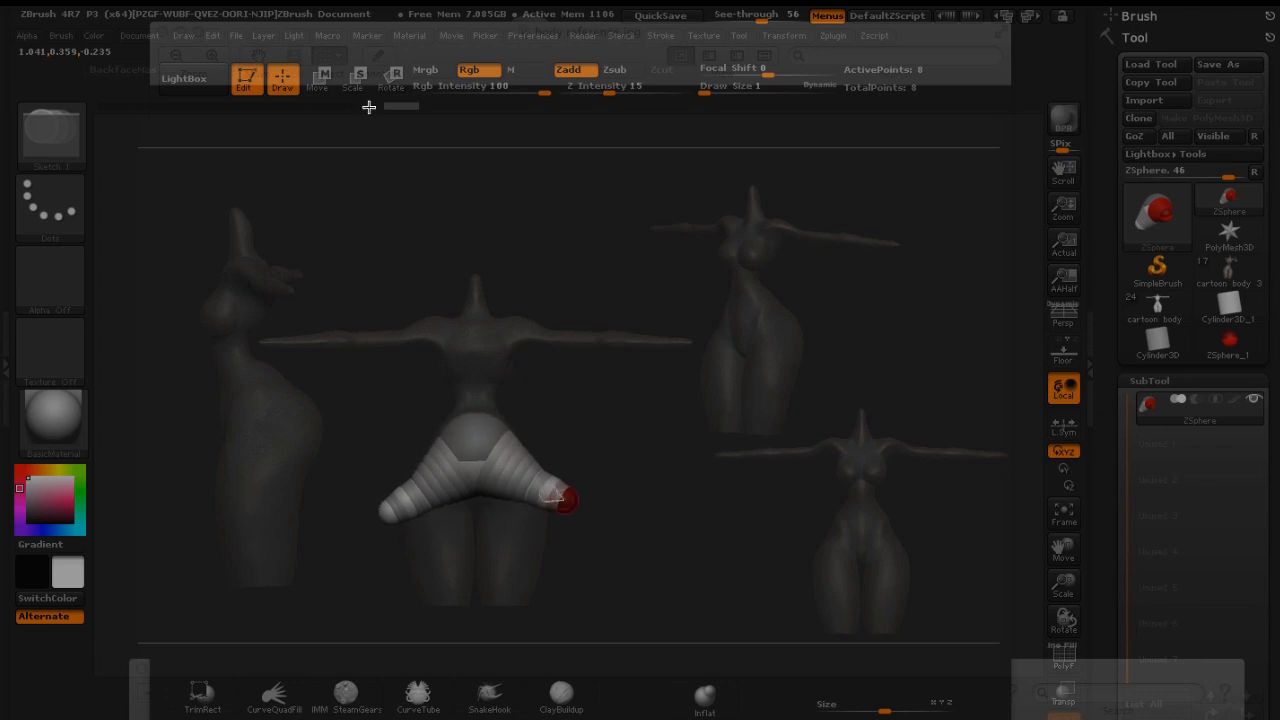
Move the leg-end ZSpheres down to form both legs following the reference
{"action": "left_click", "coordinate": [320, 84]}
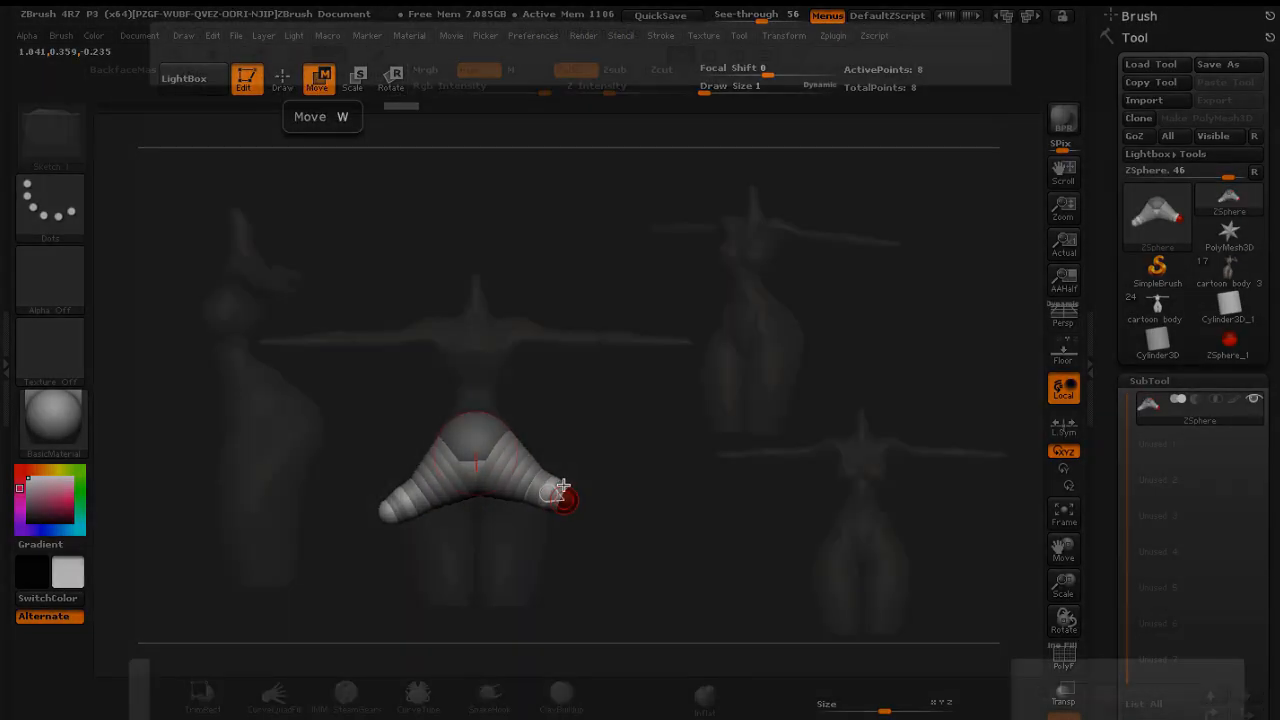
{"action": "left_click_drag", "start_coordinate": [571, 497], "coordinate": [514, 591]}
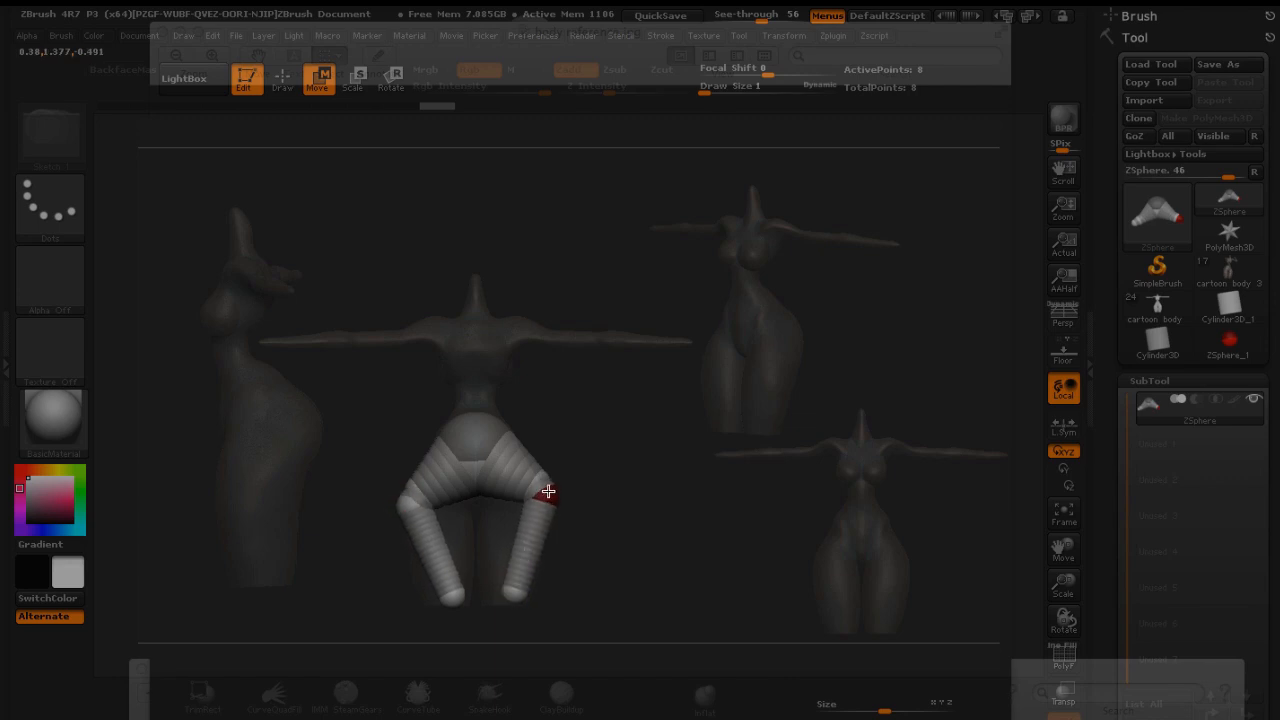
{"action": "left_click_drag", "start_coordinate": [548, 491], "coordinate": [534, 527]}
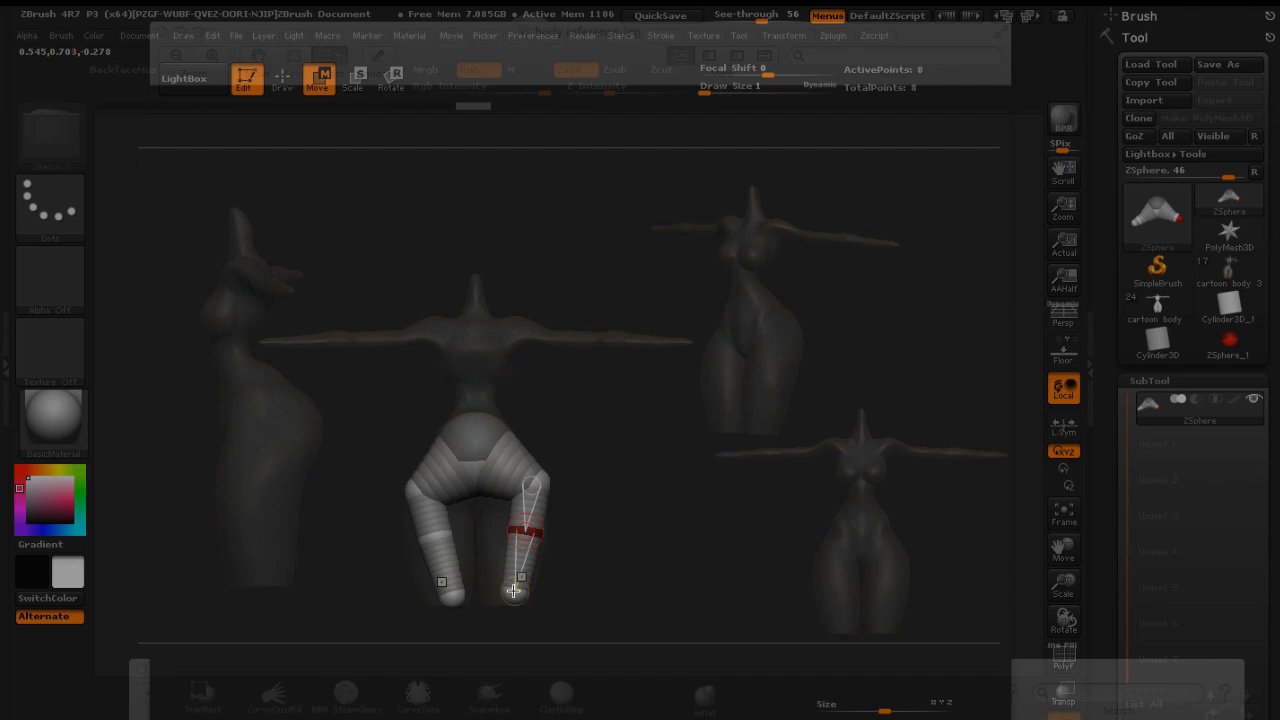
{"action": "left_click_drag", "start_coordinate": [513, 591], "coordinate": [523, 594]}
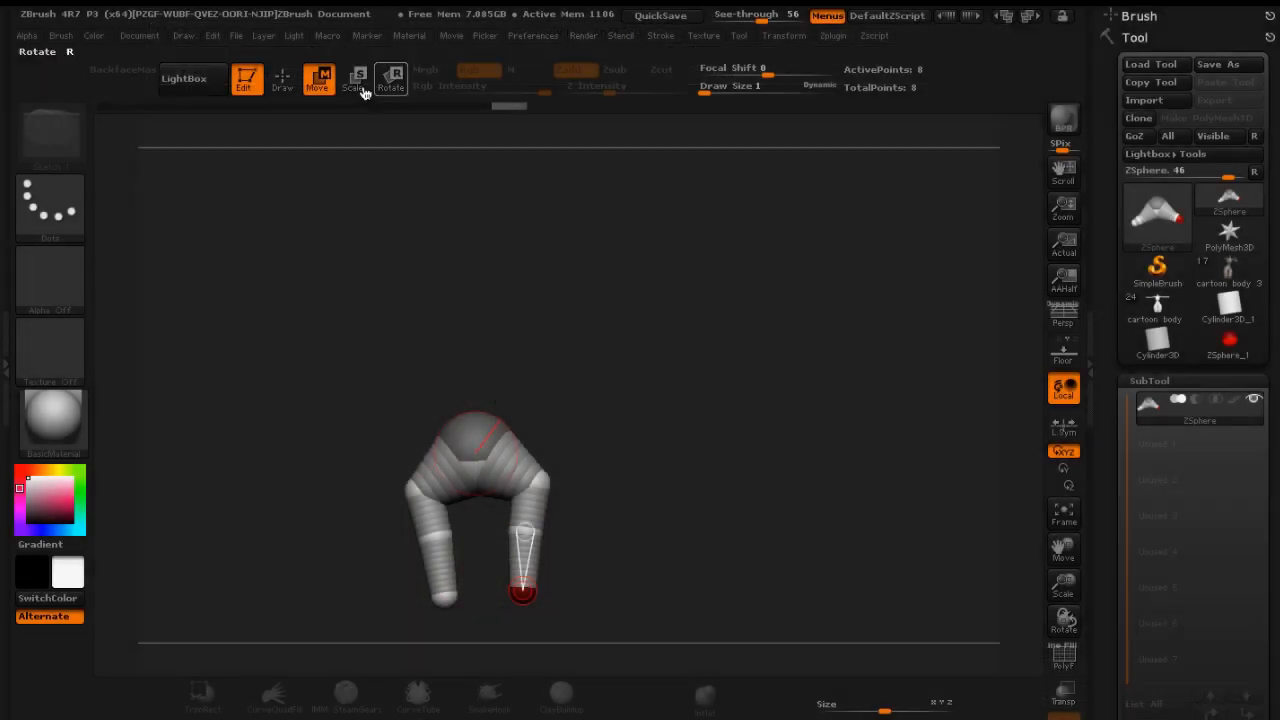
Scale down the leg-end ZSpheres to fit the width of the reference legs
{"action": "left_click", "coordinate": [360, 86]}
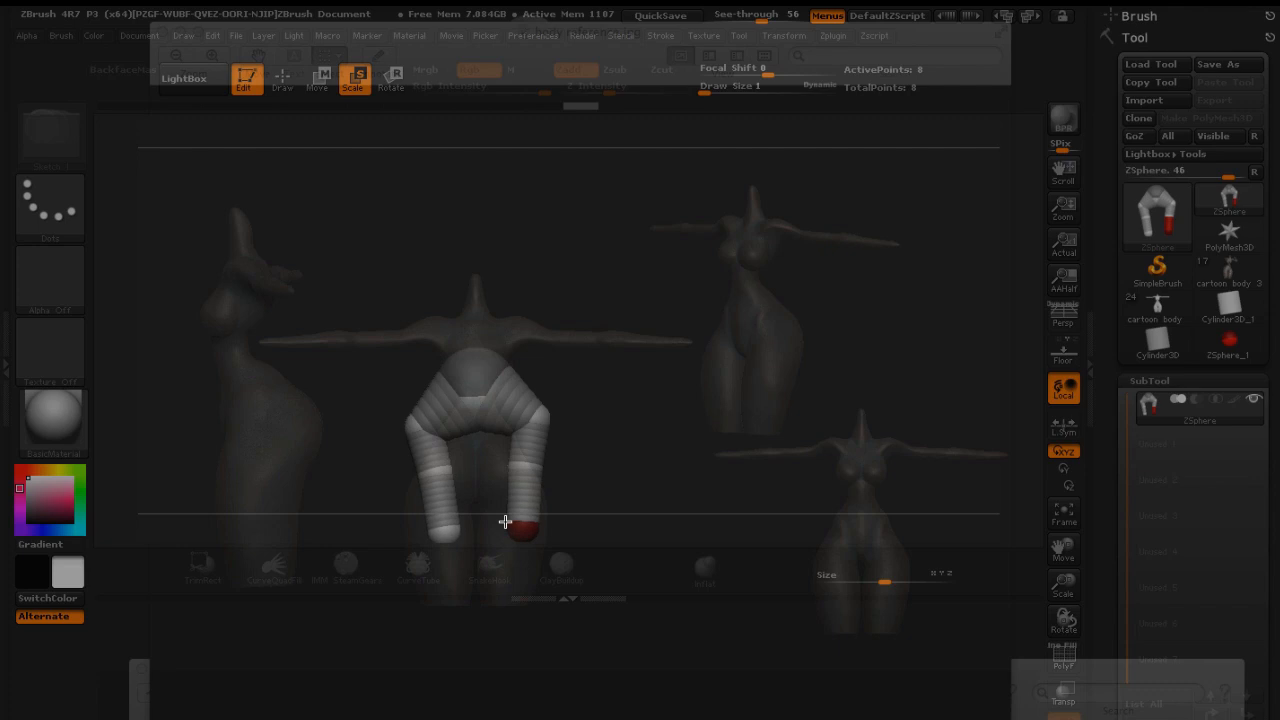
{"action": "left_click_drag", "start_coordinate": [518, 505], "coordinate": [495, 682]}
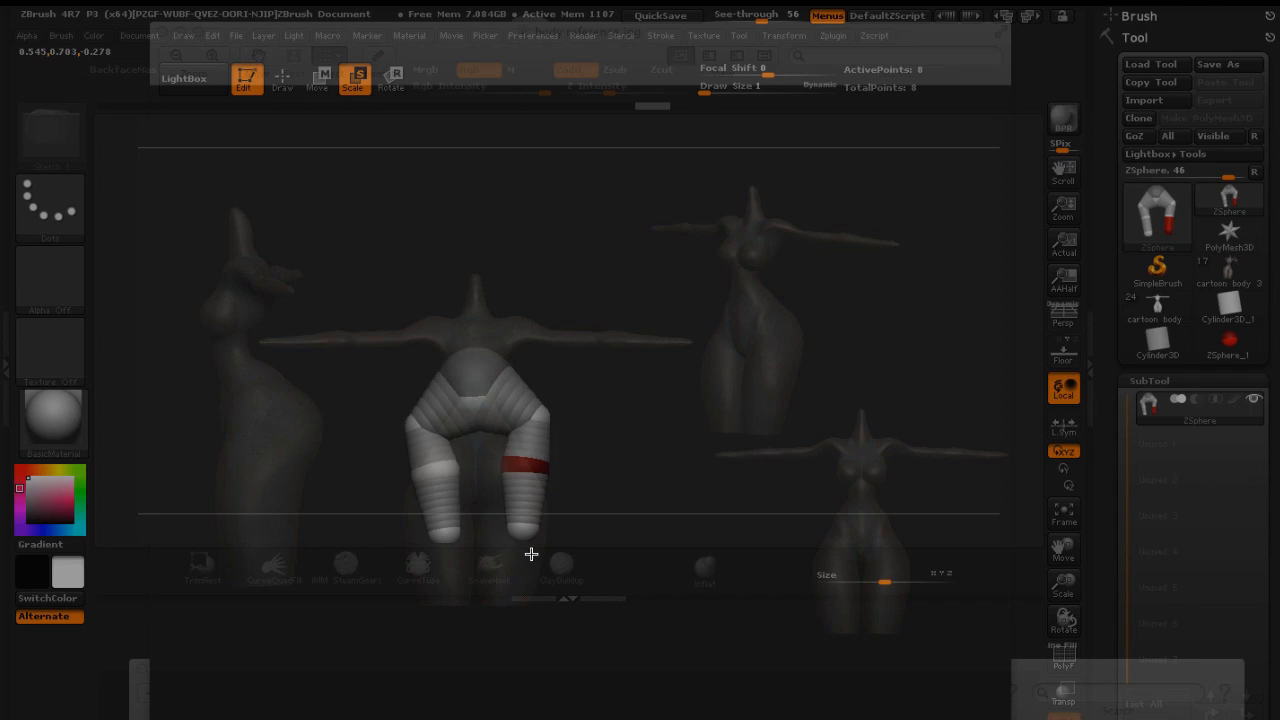
{"action": "left_click_drag", "start_coordinate": [526, 597], "coordinate": [529, 612]}
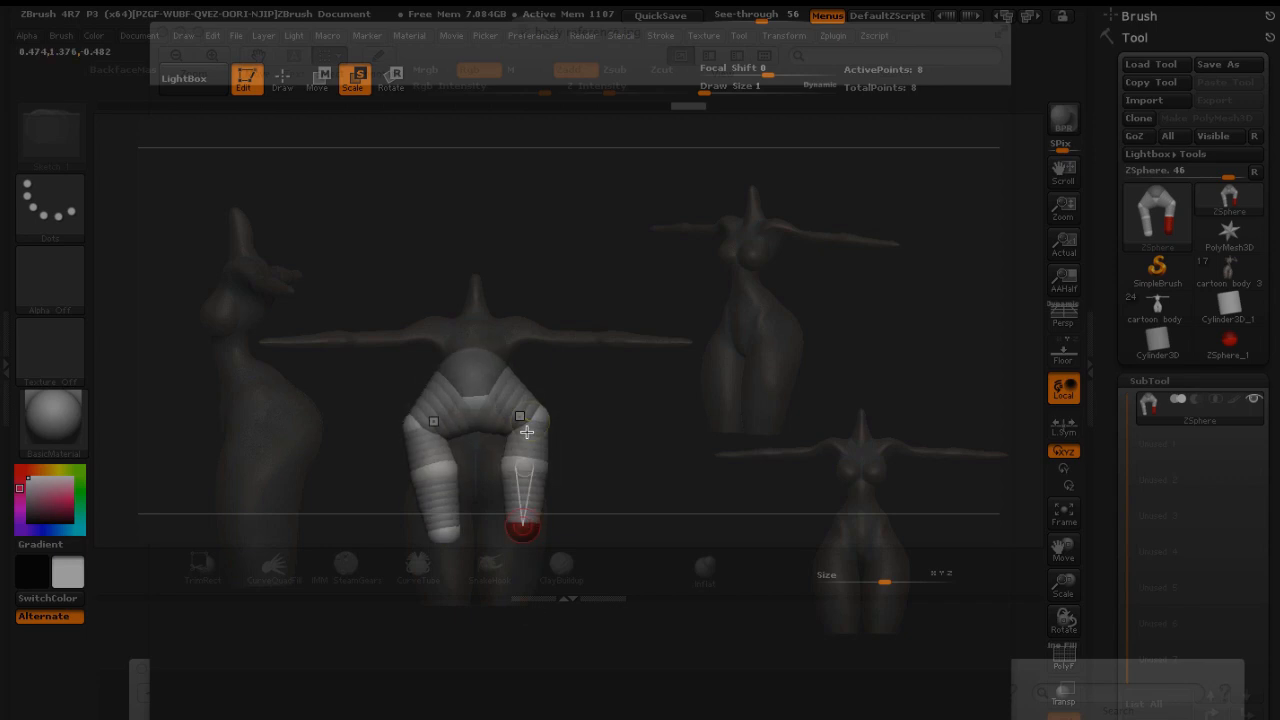
Rotate to the side reference and move the knee ZSphere to bend the leg along its profile
{"action": "left_click_drag", "start_coordinate": [617, 412], "coordinate": [621, 304], "text": "alt"}
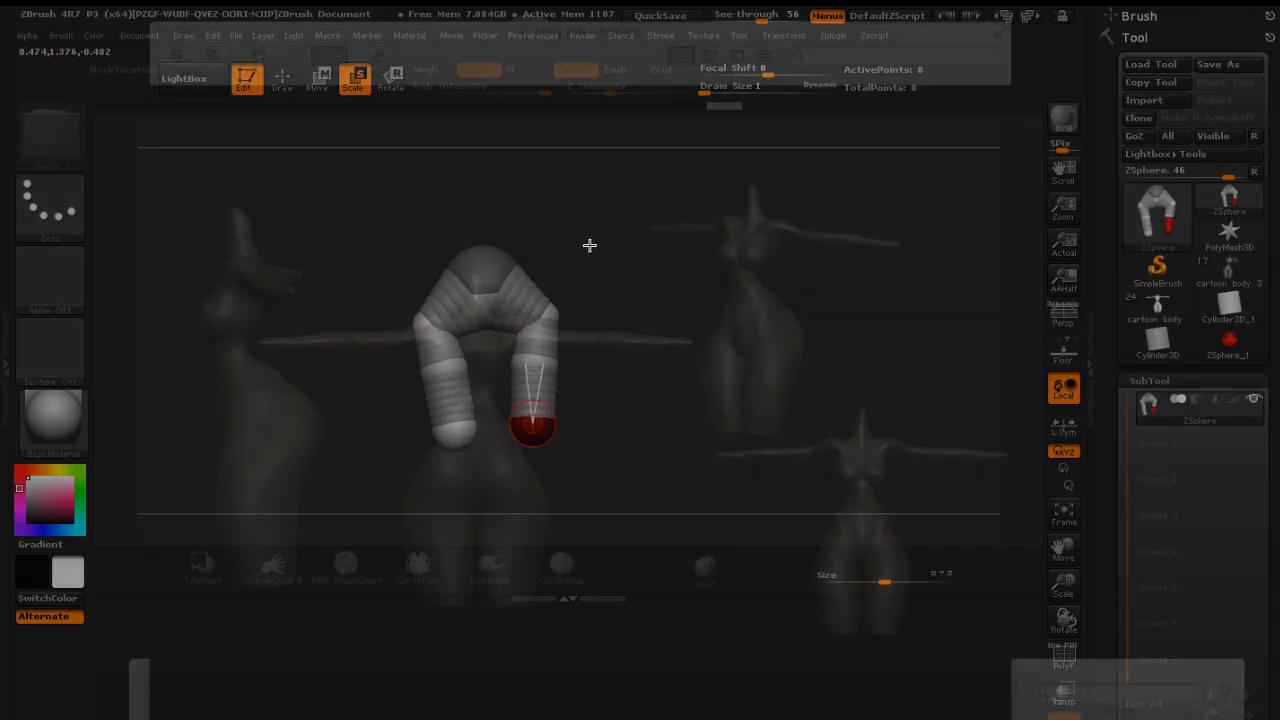
{"action": "left_click_drag", "start_coordinate": [589, 245], "coordinate": [586, 397], "text": "alt"}
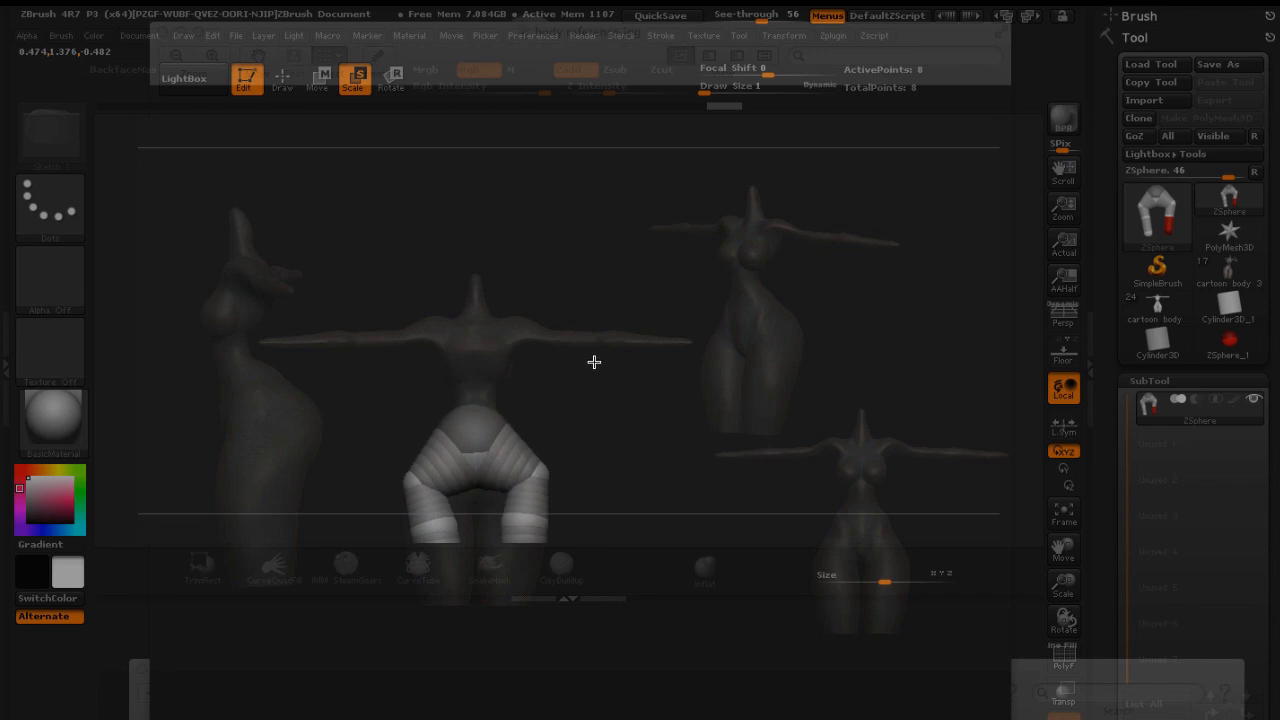
{"action": "left_click_drag", "start_coordinate": [579, 257], "coordinate": [575, 282], "text": "shift"}
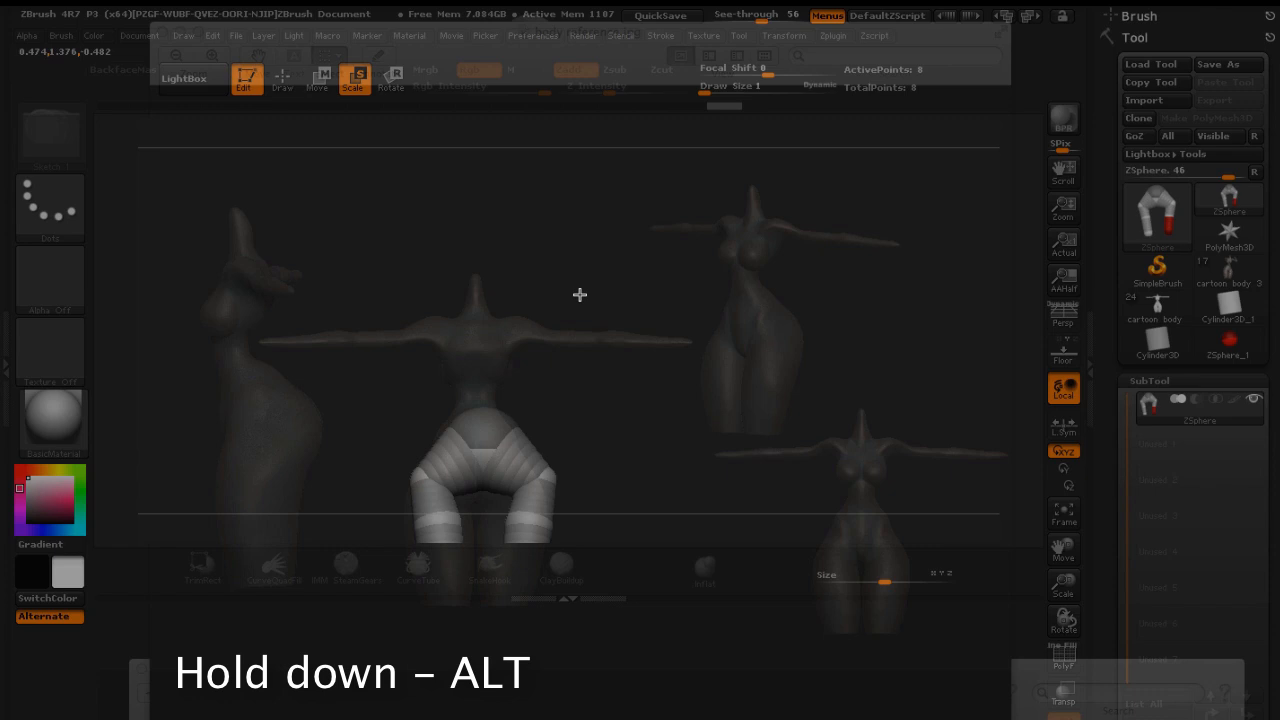
{"action": "left_click_drag", "start_coordinate": [583, 307], "coordinate": [509, 313]}
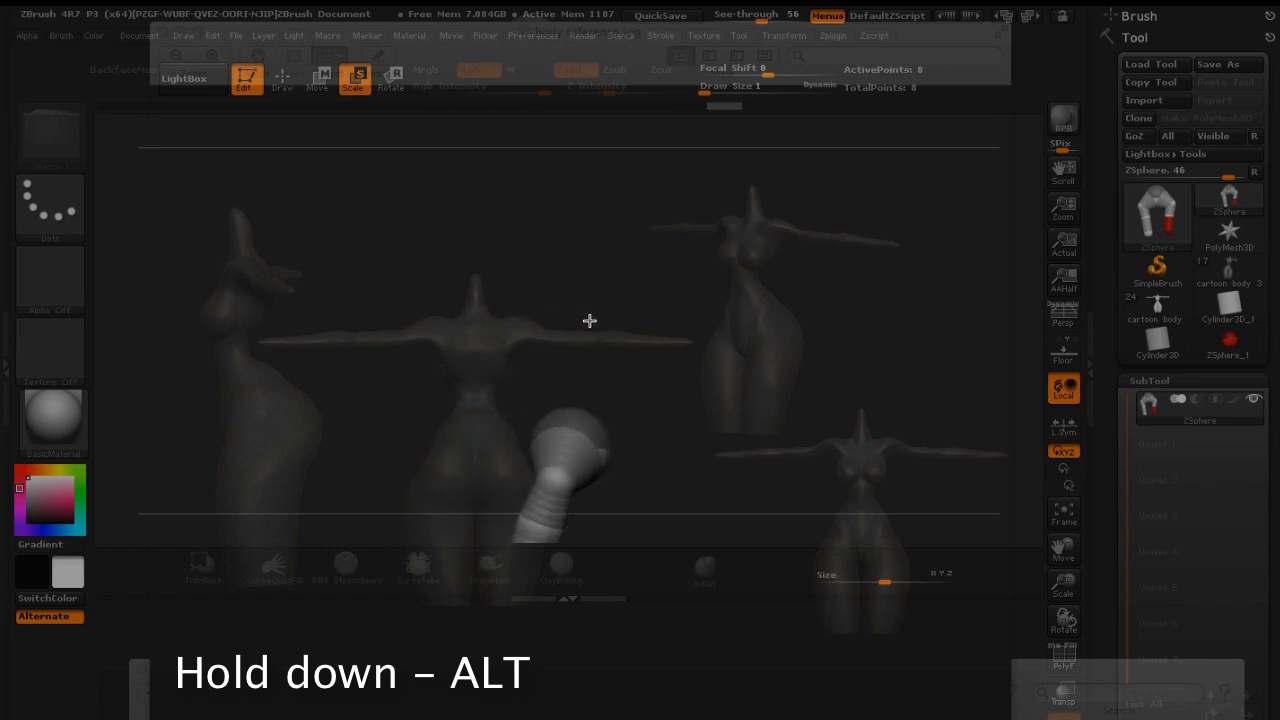
{"action": "left_click_drag", "start_coordinate": [655, 297], "coordinate": [600, 283], "text": "alt"}
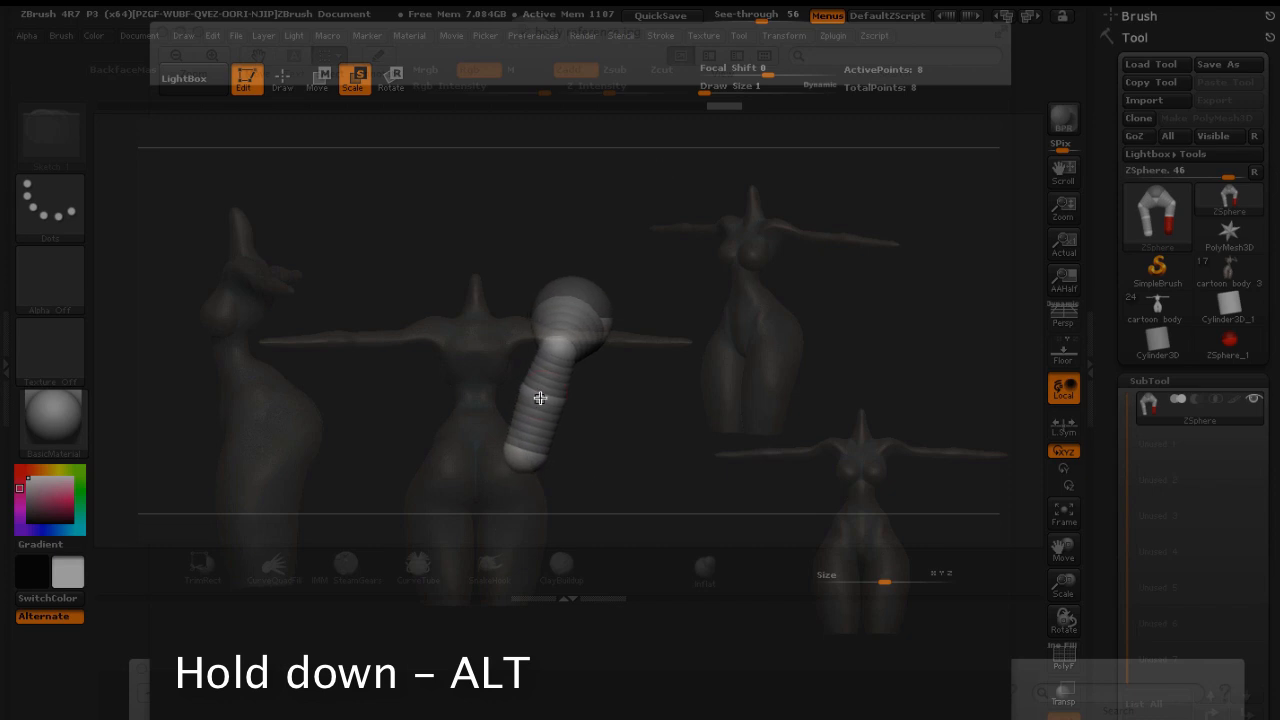
{"action": "key", "text": "w"}
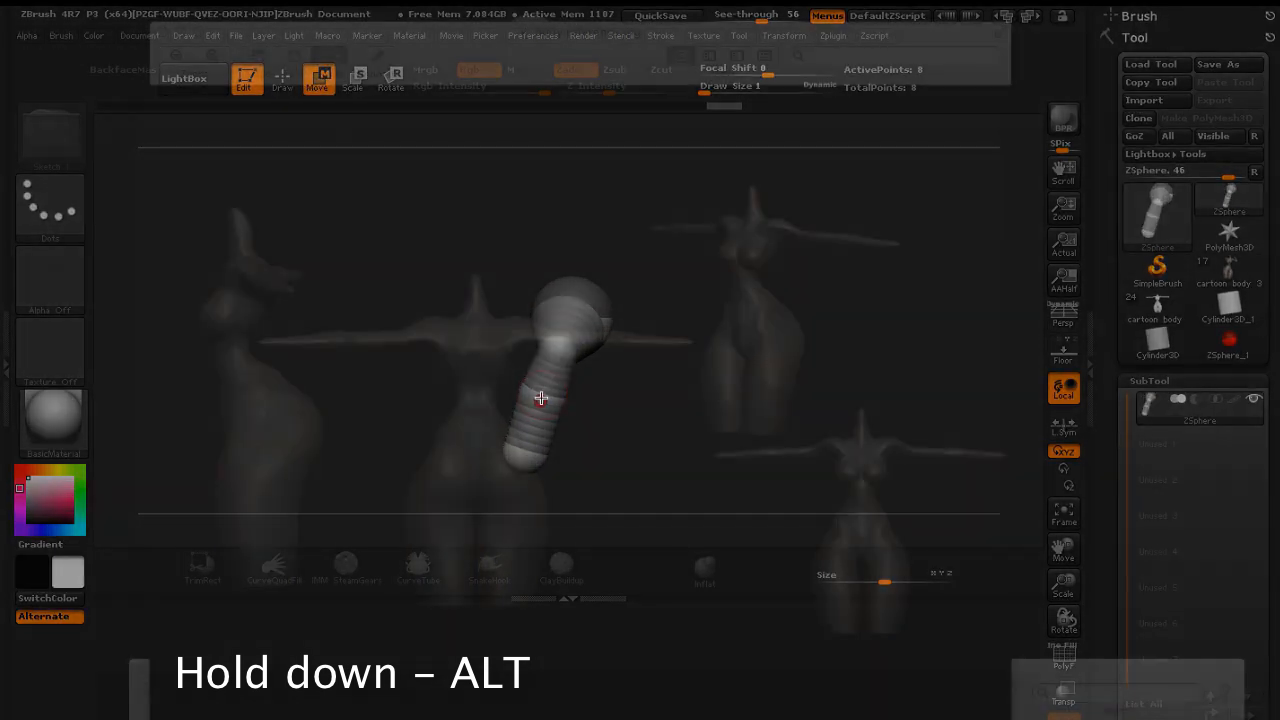
{"action": "left_click_drag", "start_coordinate": [547, 395], "coordinate": [553, 469], "text": "alt"}
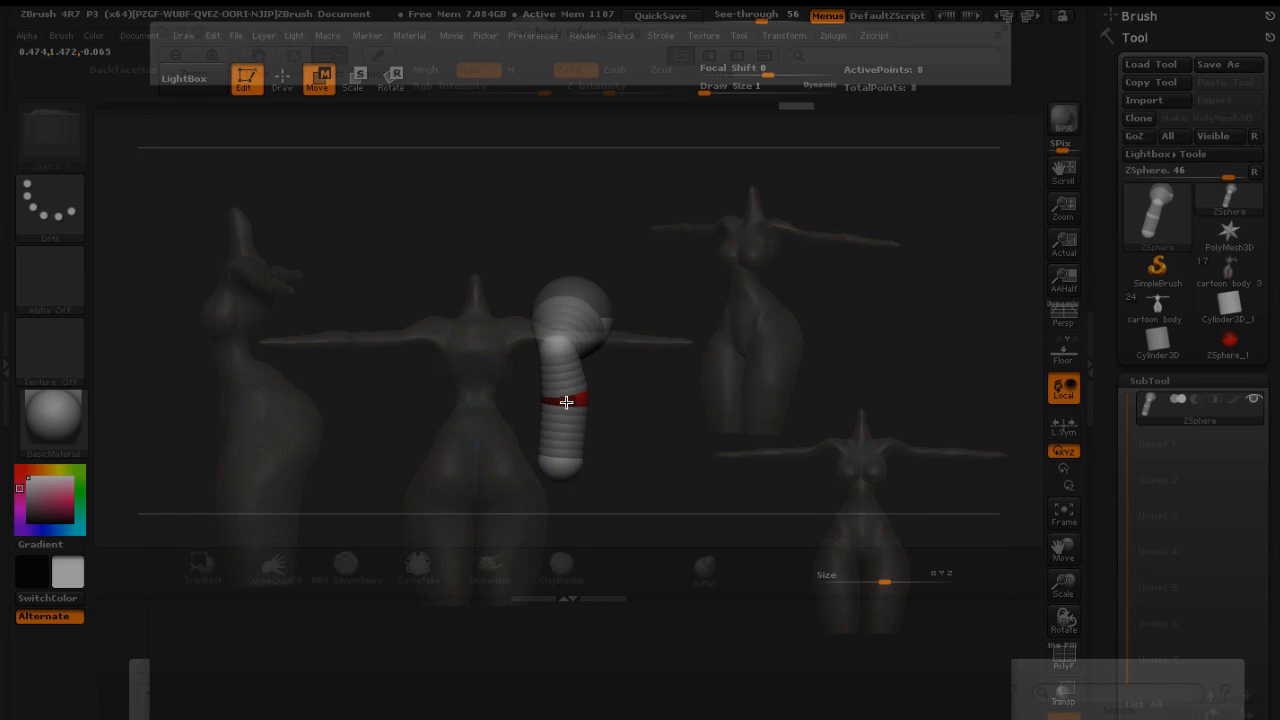
{"action": "left_click_drag", "start_coordinate": [563, 401], "coordinate": [564, 401]}
{"action": "left_click_drag", "start_coordinate": [560, 466], "coordinate": [564, 467]}
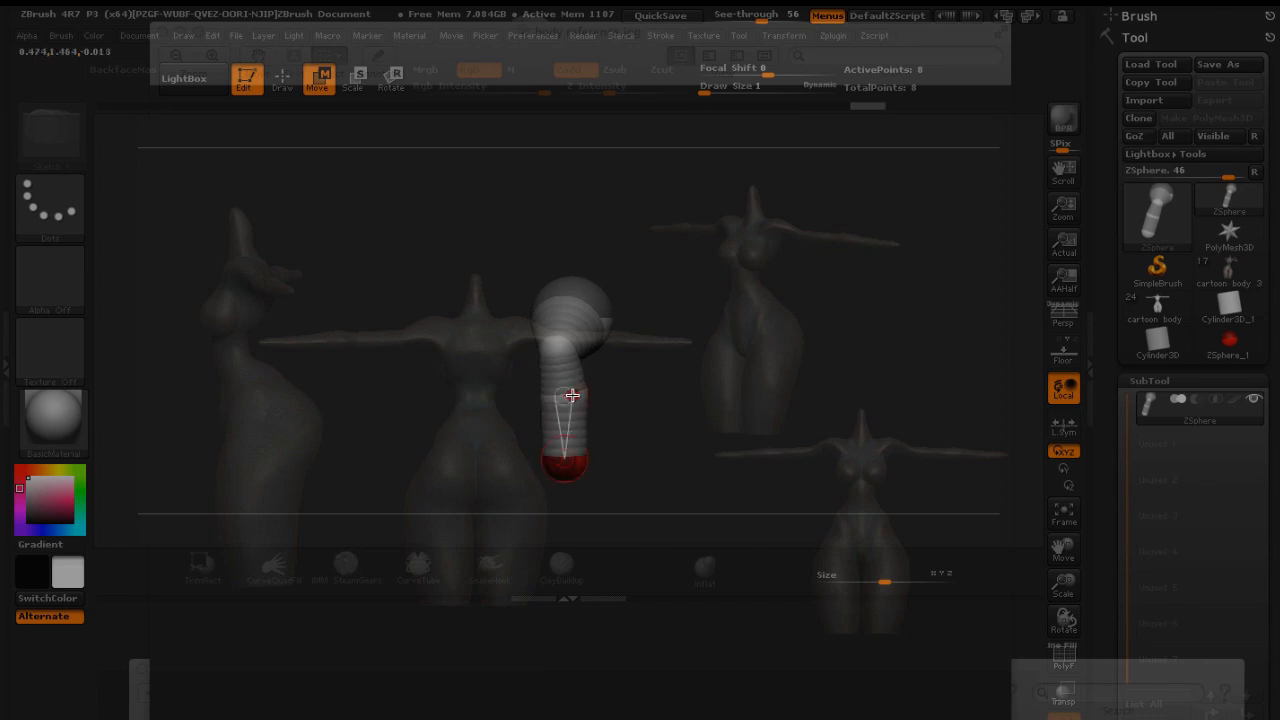
Return to the front view and draw a new ZSphere on top of the pelvis to start the spine
{"action": "left_click", "coordinate": [358, 82]}
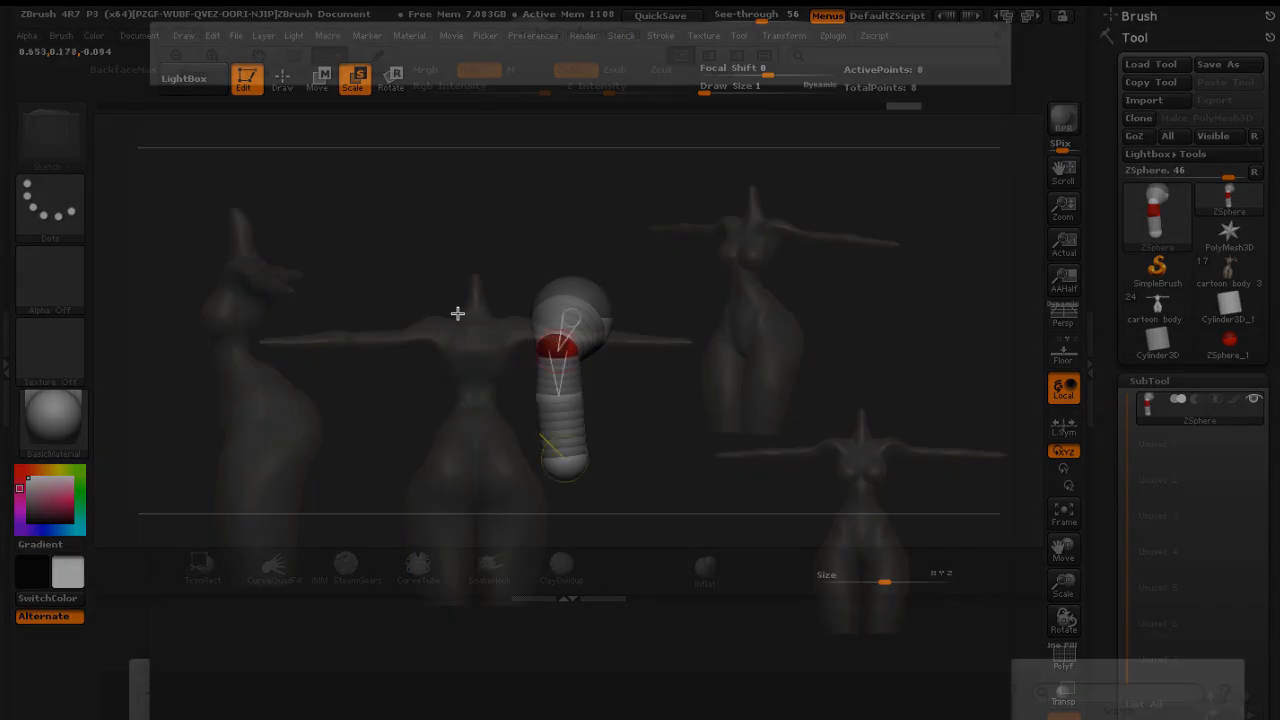
{"action": "left_click_drag", "start_coordinate": [451, 303], "coordinate": [491, 295]}
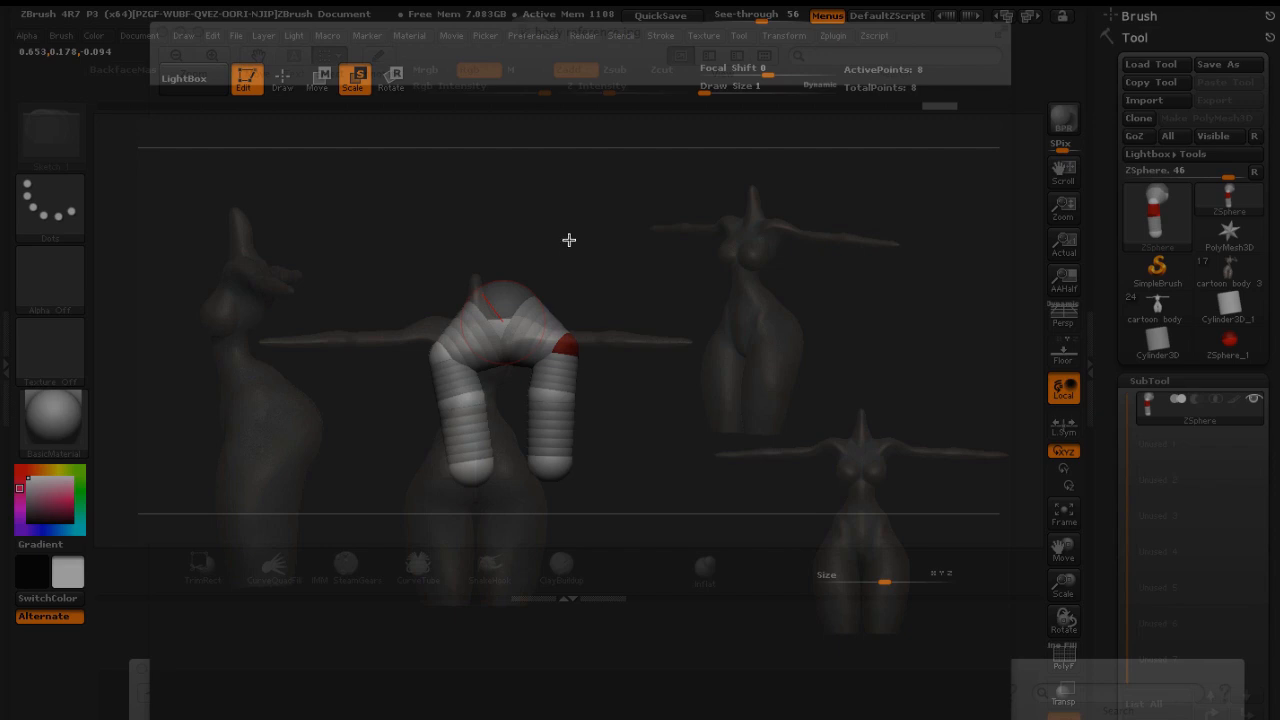
{"action": "left_click_drag", "start_coordinate": [567, 250], "coordinate": [591, 397]}
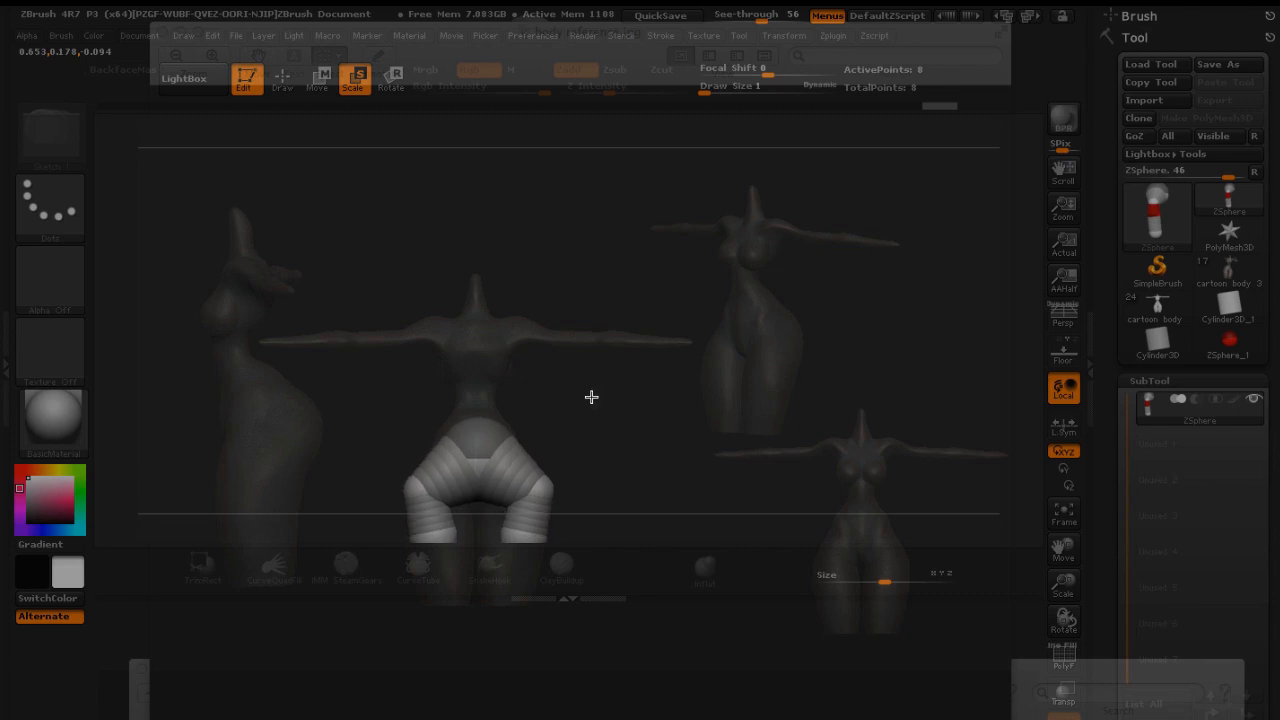
{"action": "left_click", "coordinate": [282, 78]}
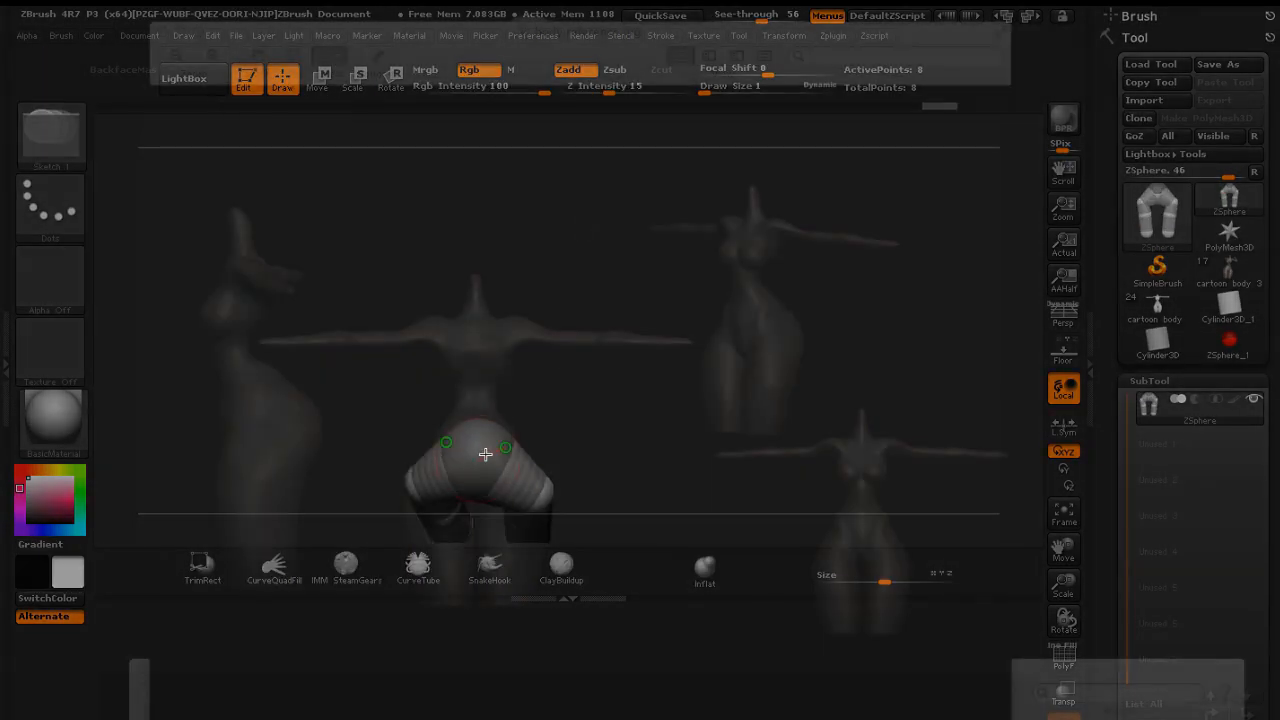
{"action": "mouse_move", "coordinate": [477, 448]}
{"action": "left_mouse_down"}
{"action": "mouse_move", "coordinate": [477, 471]}
{"action": "mouse_move", "coordinate": [466, 440]}
{"action": "mouse_move", "coordinate": [474, 463]}
{"action": "left_mouse_up"}
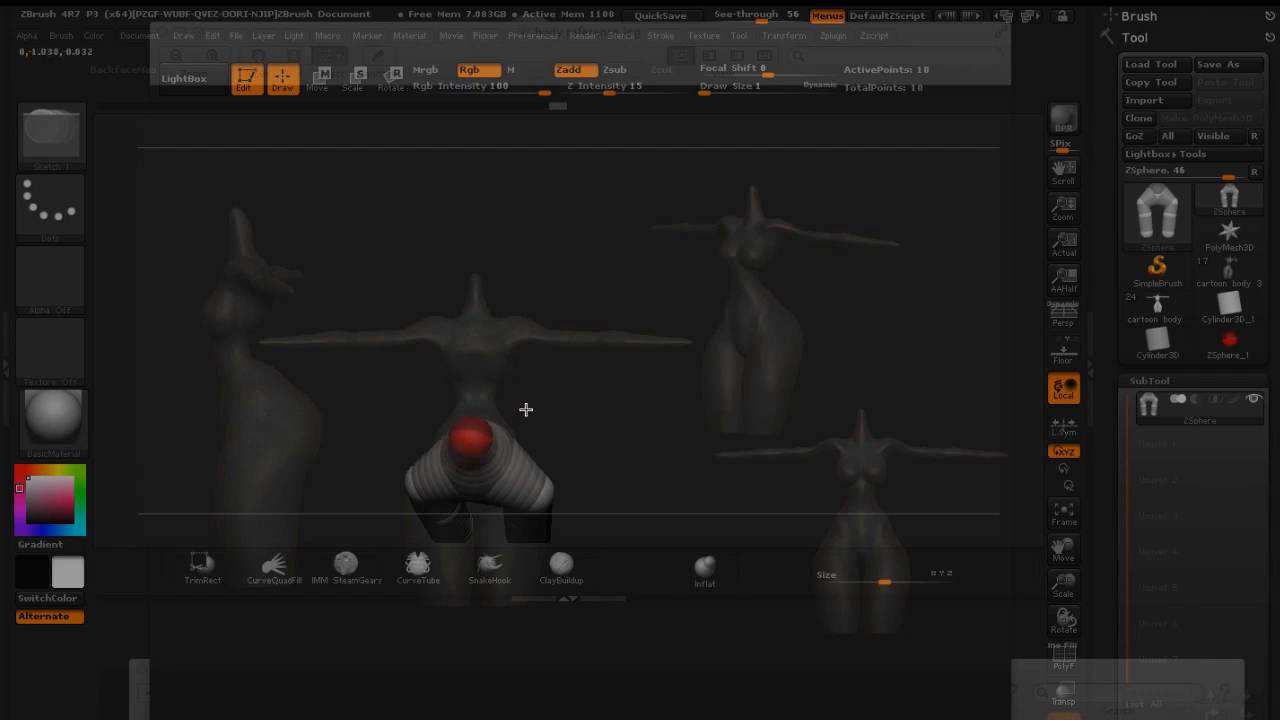
{"action": "left_click_drag", "start_coordinate": [591, 329], "coordinate": [588, 227]}
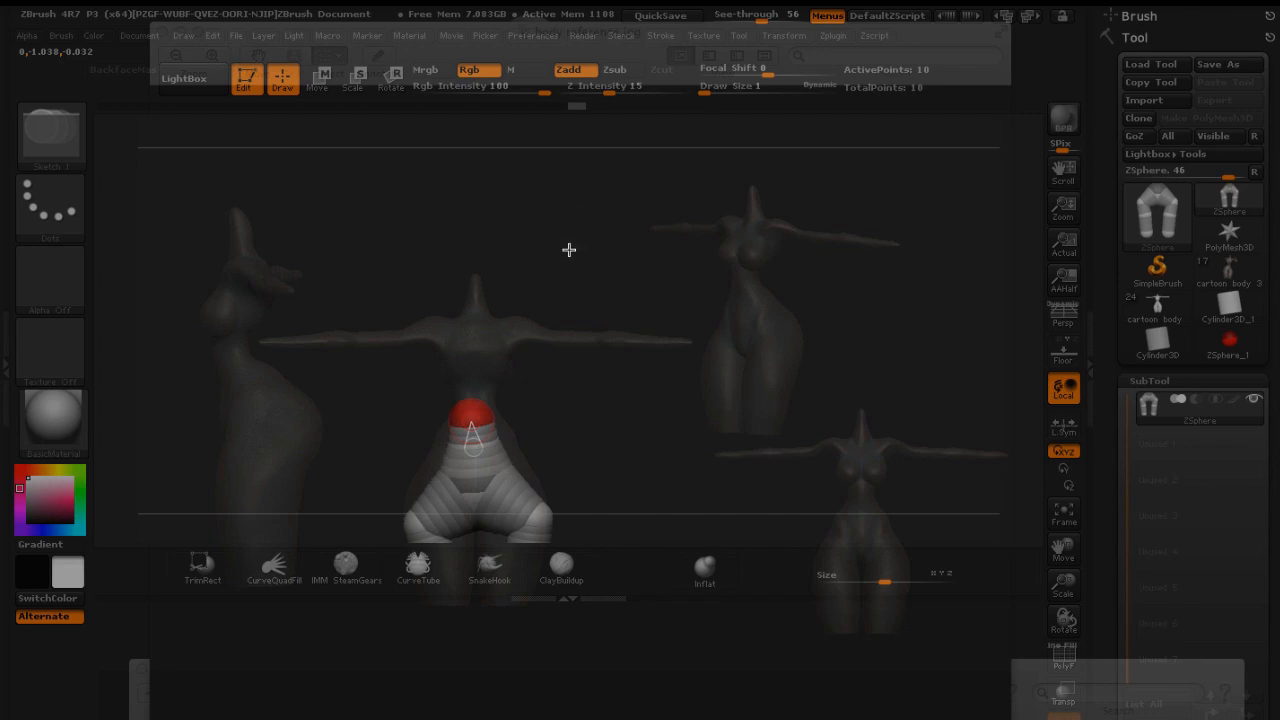
{"action": "mouse_move", "coordinate": [571, 283]}
{"action": "left_mouse_down", "text": "alt"}
{"action": "mouse_move", "coordinate": [563, 303]}
{"action": "mouse_move", "coordinate": [589, 274]}
{"action": "mouse_move", "coordinate": [591, 246]}
{"action": "mouse_move", "coordinate": [579, 240]}
{"action": "mouse_move", "coordinate": [591, 251]}
{"action": "mouse_move", "coordinate": [578, 252]}
{"action": "left_mouse_up", "text": "alt"}
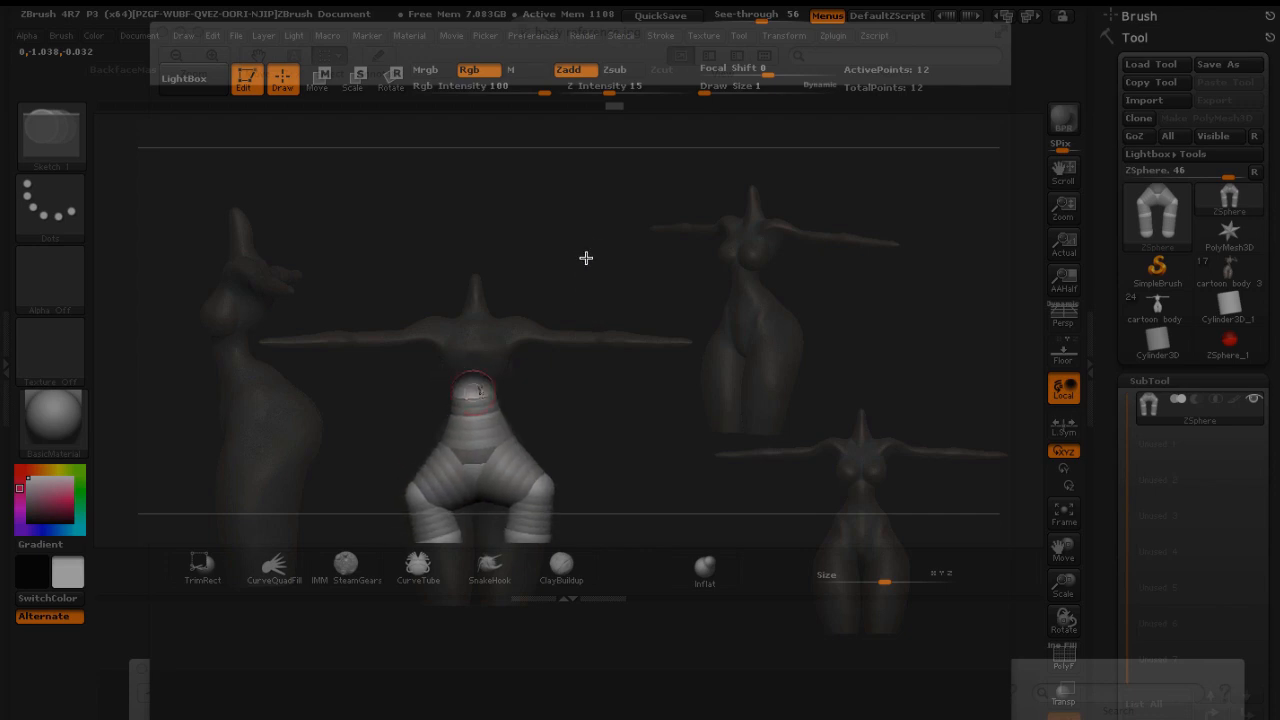
{"action": "key", "text": "ctrl+z"}
{"action": "key", "text": "ctrl+z"}
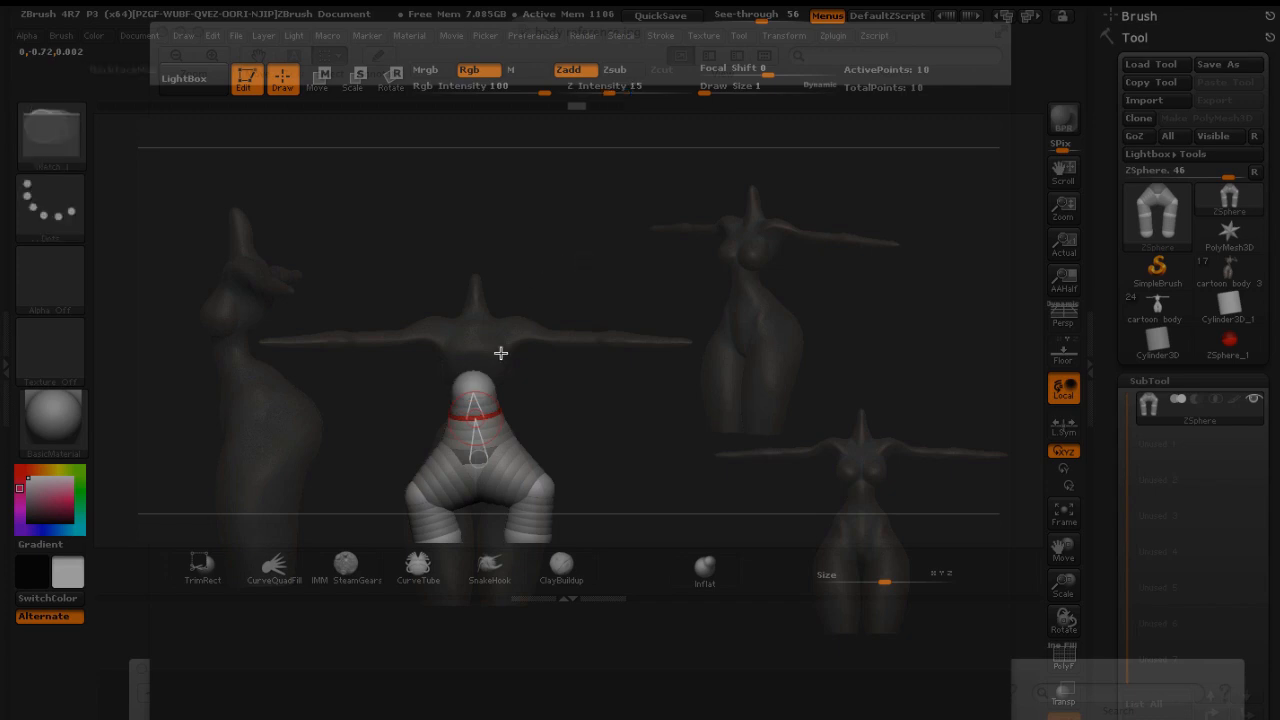
Move the spine ZSphere up to the base of the reference neck and draw a new ZSphere on it
{"action": "left_click", "coordinate": [320, 80]}
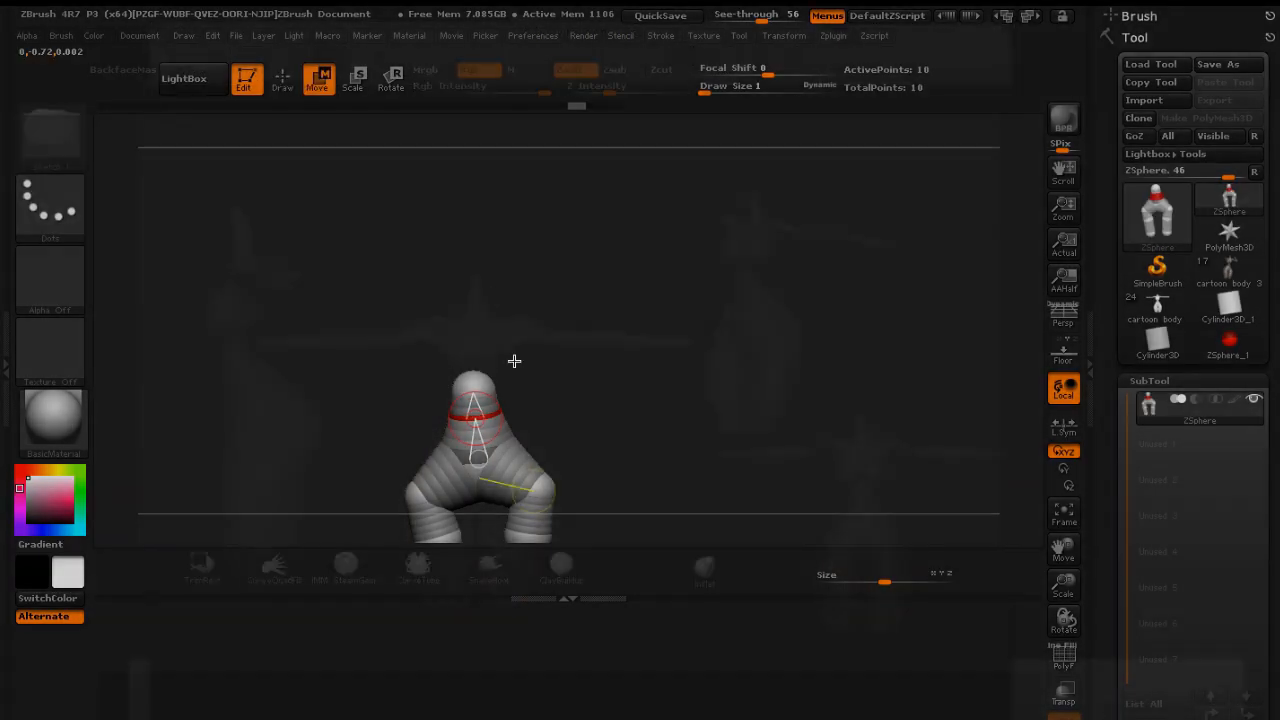
{"action": "left_click_drag", "start_coordinate": [475, 376], "coordinate": [482, 347]}
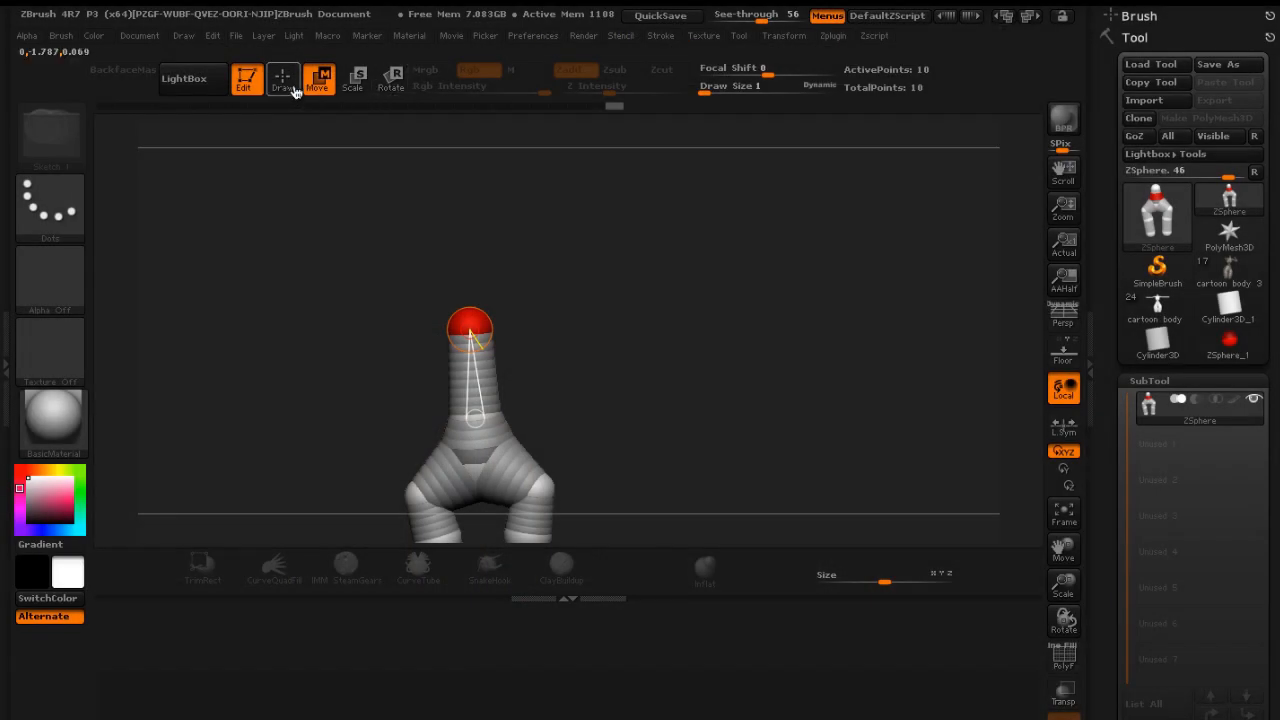
{"action": "left_click", "coordinate": [283, 78]}
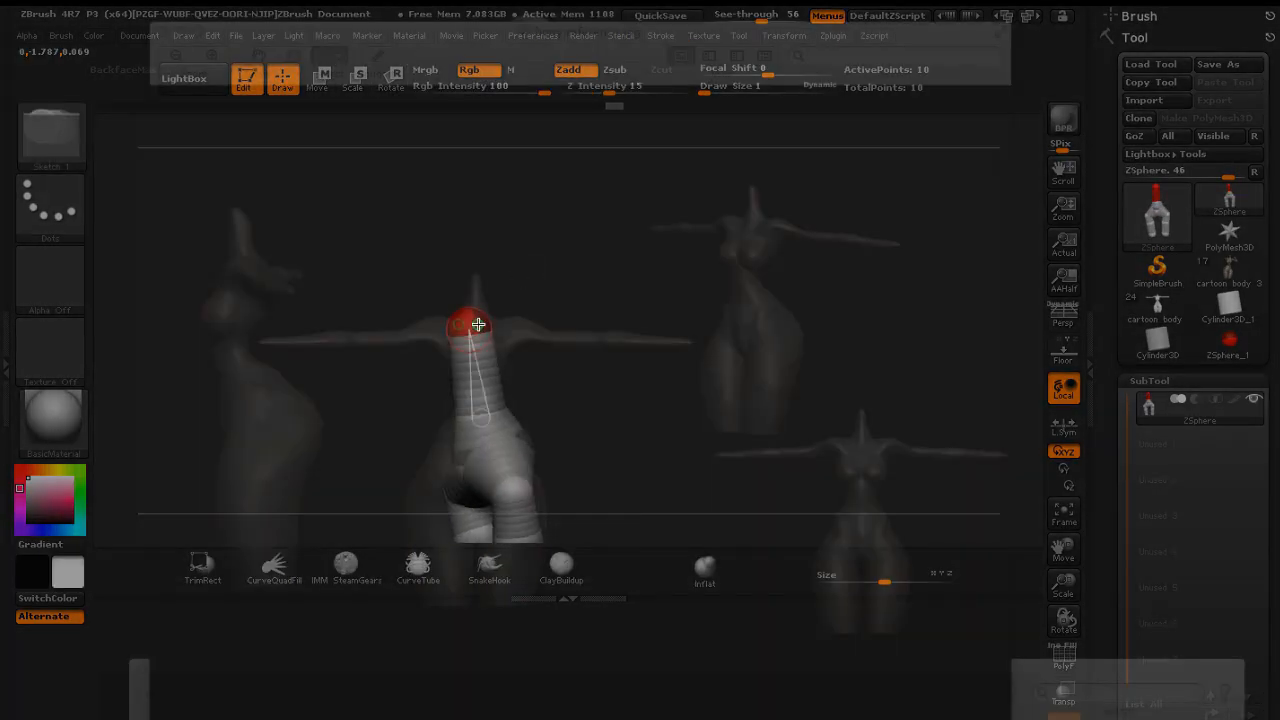
{"action": "left_click_drag", "start_coordinate": [478, 326], "coordinate": [485, 335]}
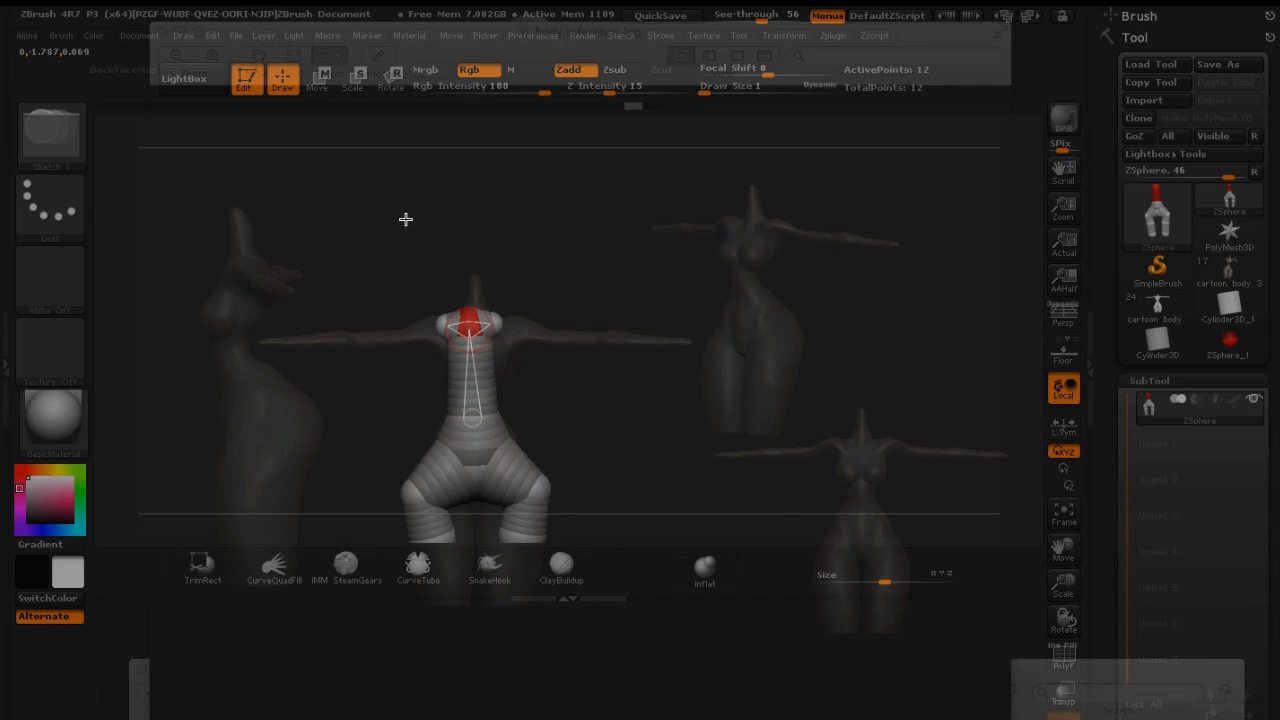
Move the new ZSpheres out to the reference figure's shoulders
{"action": "left_click", "coordinate": [317, 80]}
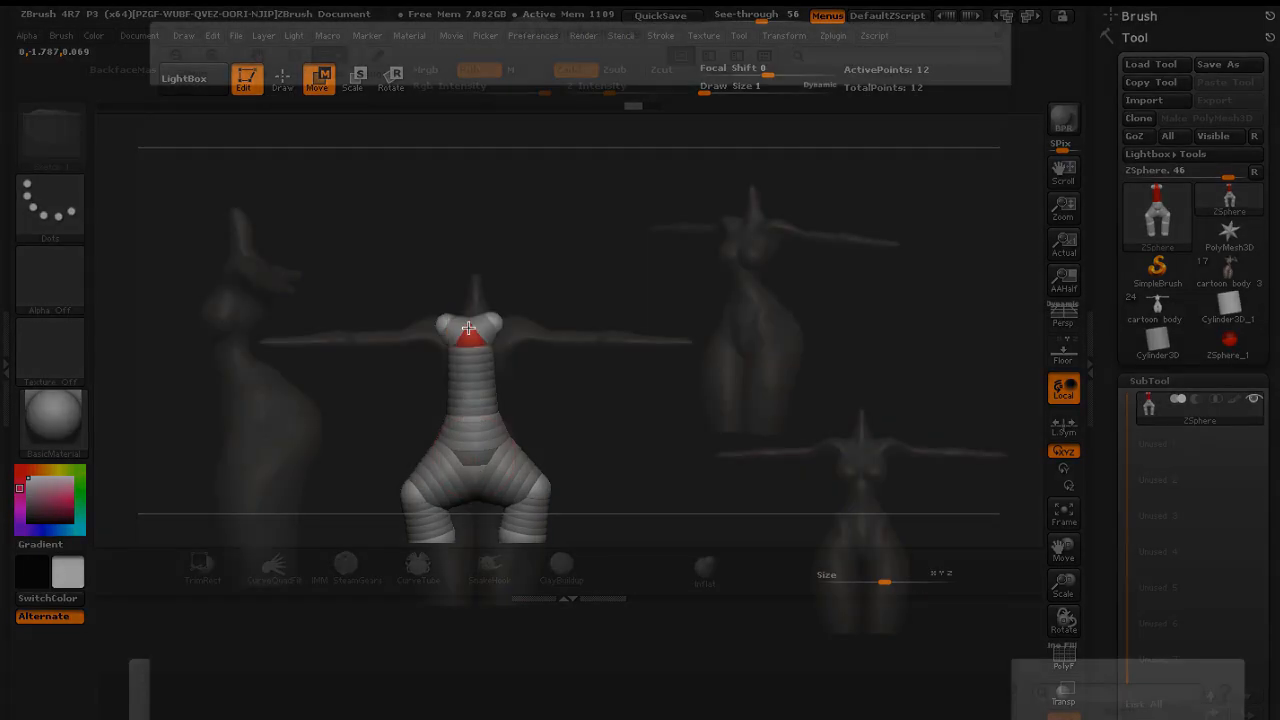
{"action": "left_click_drag", "start_coordinate": [468, 327], "coordinate": [499, 318]}
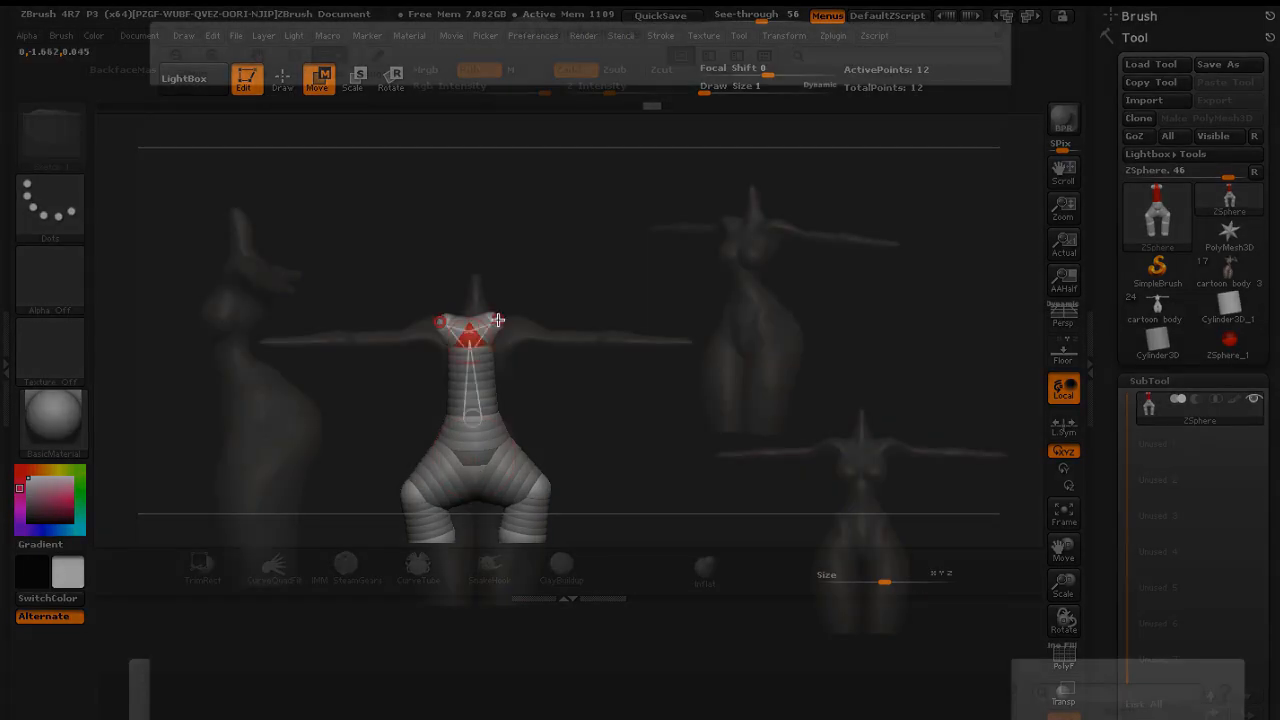
{"action": "left_click_drag", "start_coordinate": [498, 318], "coordinate": [598, 252]}
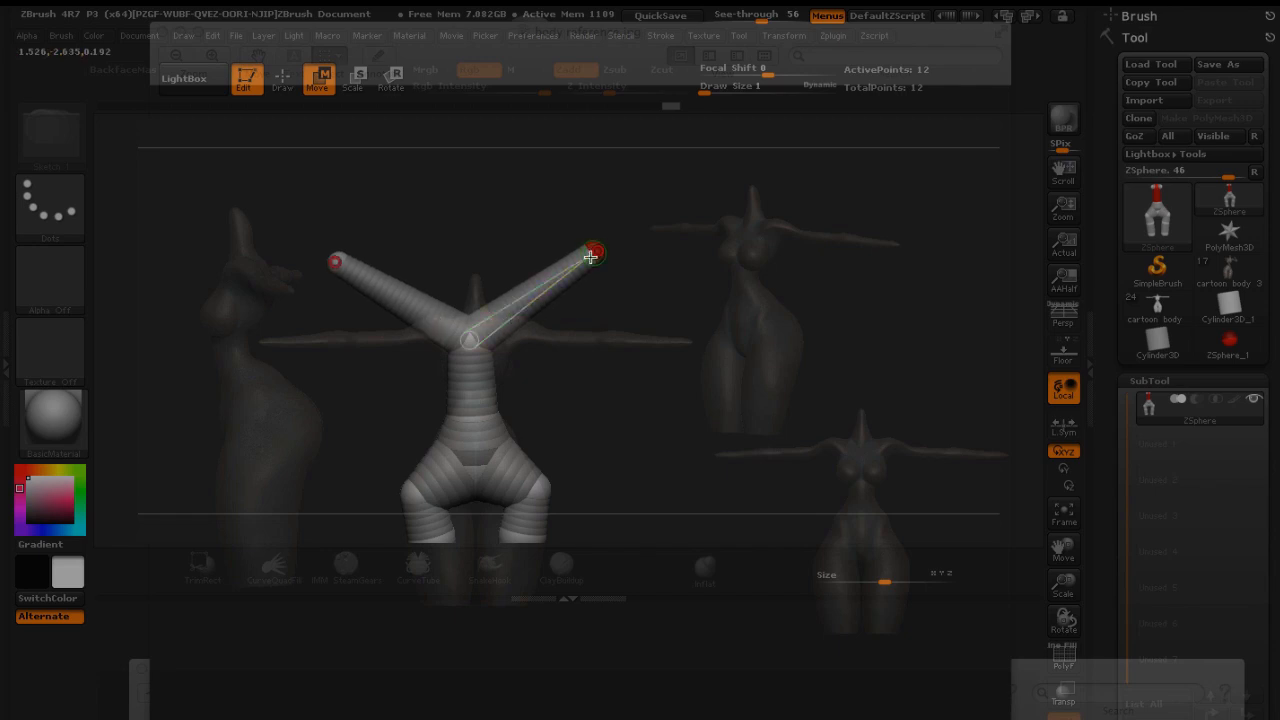
{"action": "mouse_move", "coordinate": [594, 252]}
{"action": "left_mouse_down"}
{"action": "mouse_move", "coordinate": [526, 329]}
{"action": "mouse_move", "coordinate": [507, 330]}
{"action": "left_mouse_up"}
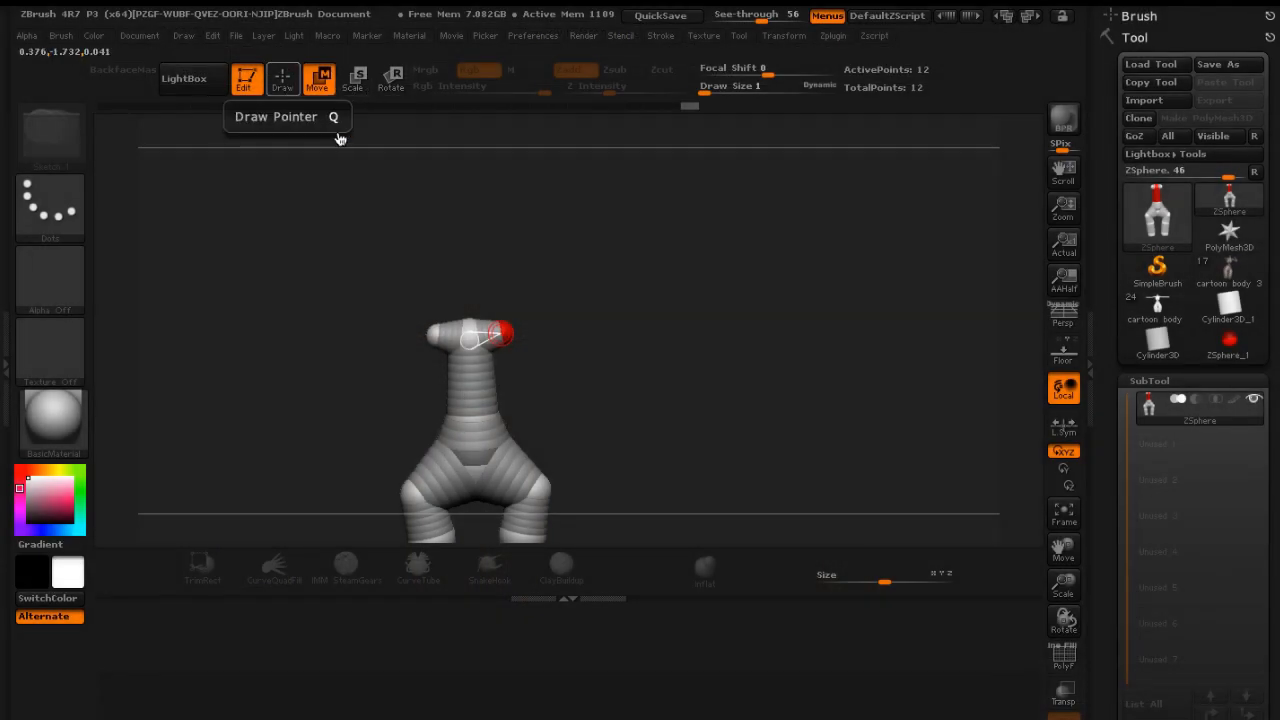
Draw a new ZSphere off the shoulder ZSpheres to start the arms
{"action": "left_click", "coordinate": [283, 82]}
{"action": "left_click_drag", "start_coordinate": [592, 251], "coordinate": [553, 261]}
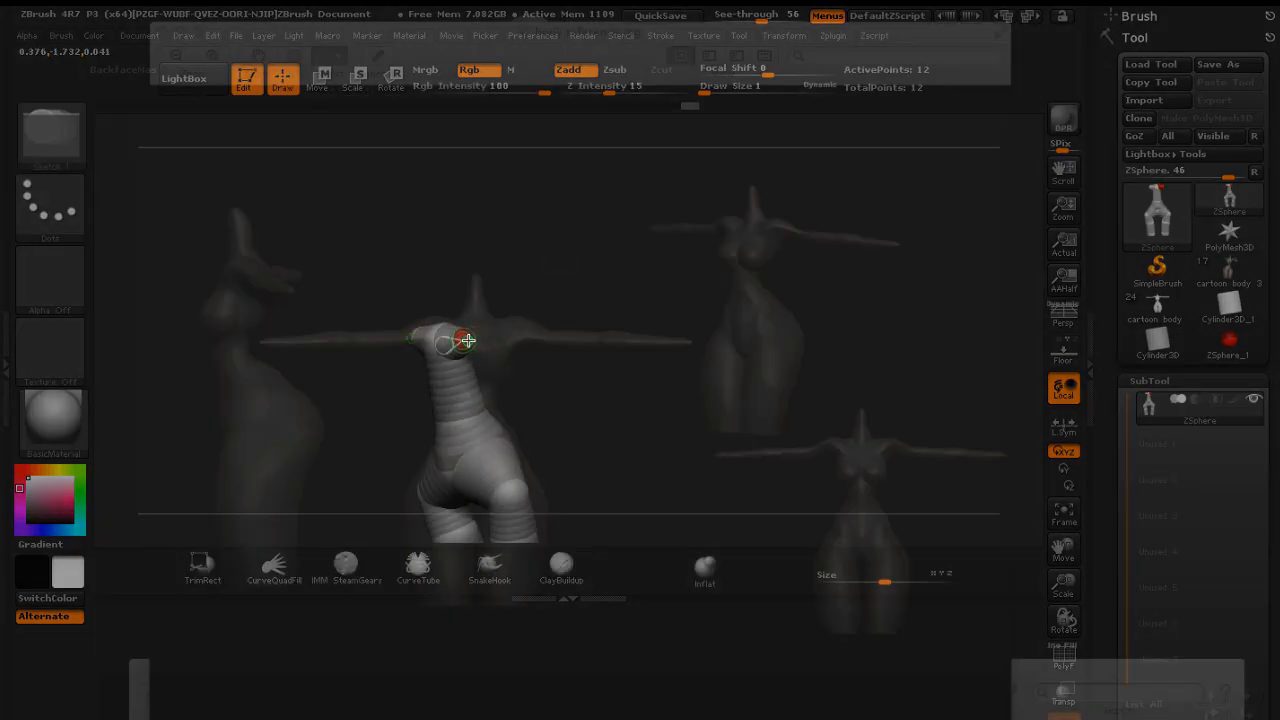
{"action": "left_click_drag", "start_coordinate": [481, 347], "coordinate": [483, 346]}
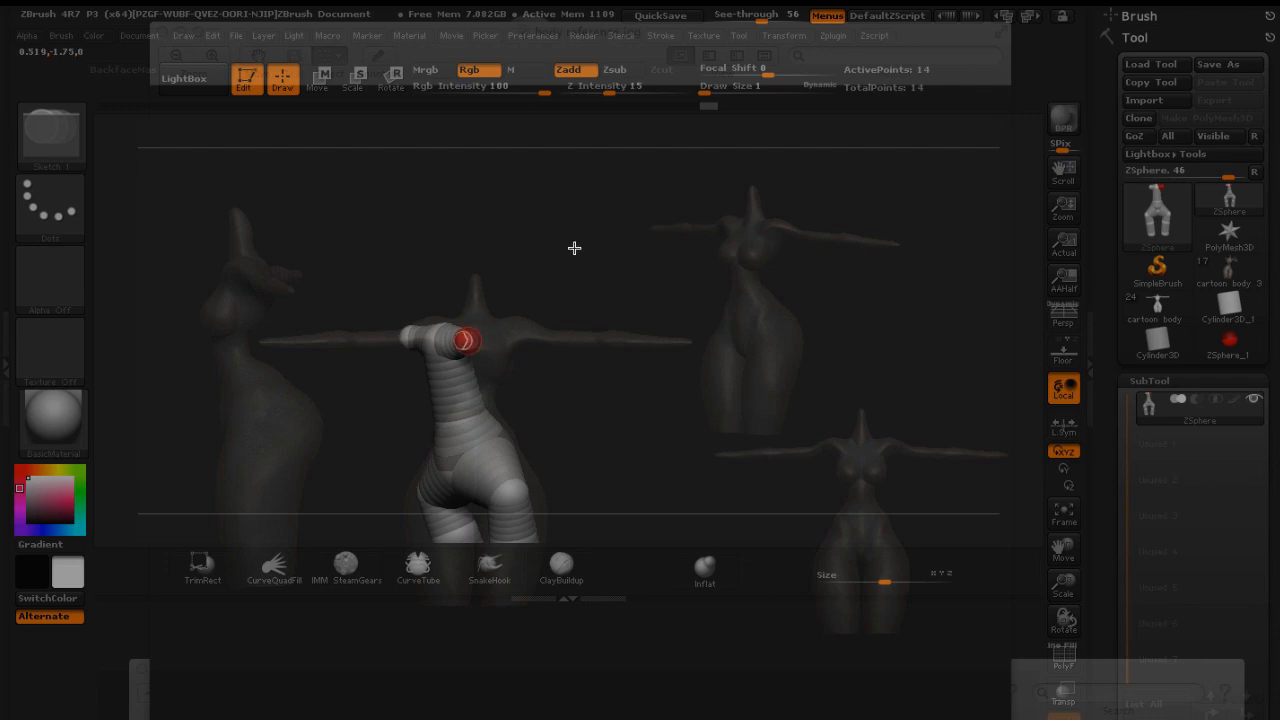
Pull the arm-end ZSphere out along the reference arm to the hand, forming both arms
{"action": "left_click_drag", "start_coordinate": [574, 248], "coordinate": [614, 220]}
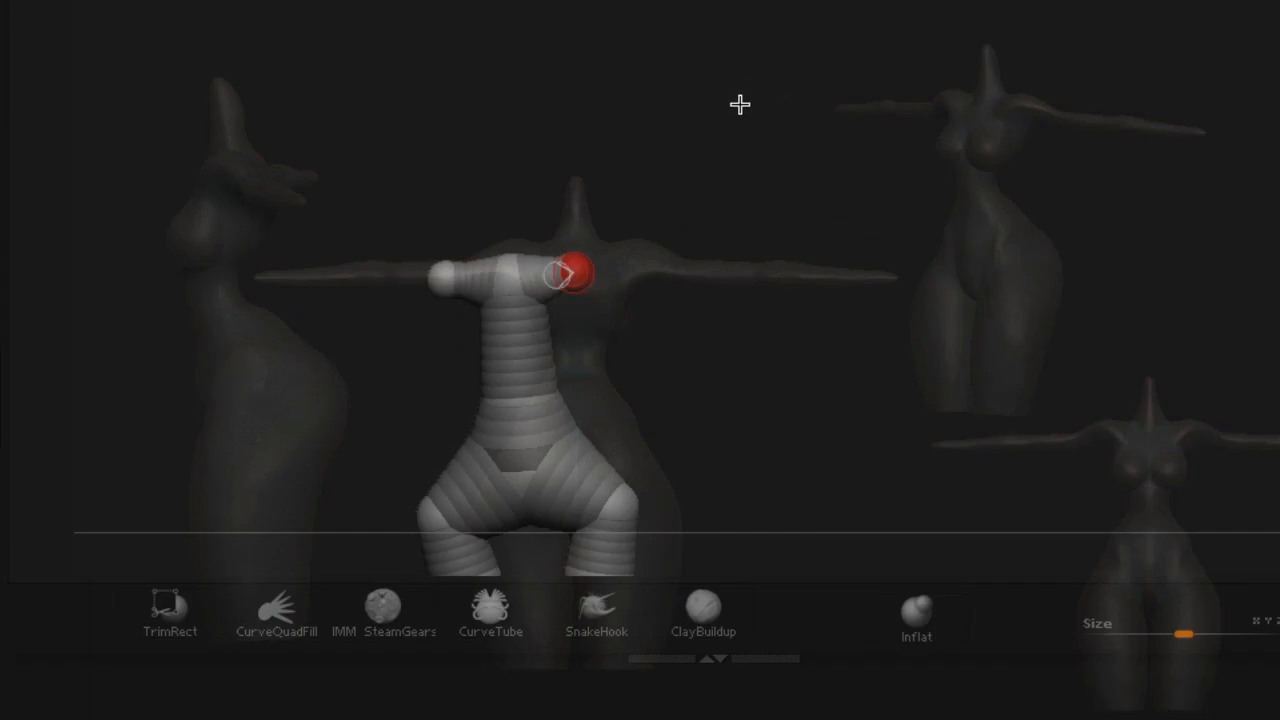
{"action": "mouse_move", "coordinate": [734, 101]}
{"action": "left_mouse_down", "text": "alt"}
{"action": "mouse_move", "coordinate": [791, 86]}
{"action": "mouse_move", "coordinate": [719, 91]}
{"action": "mouse_move", "coordinate": [783, 89]}
{"action": "mouse_move", "coordinate": [777, 104]}
{"action": "left_mouse_up", "text": "alt"}
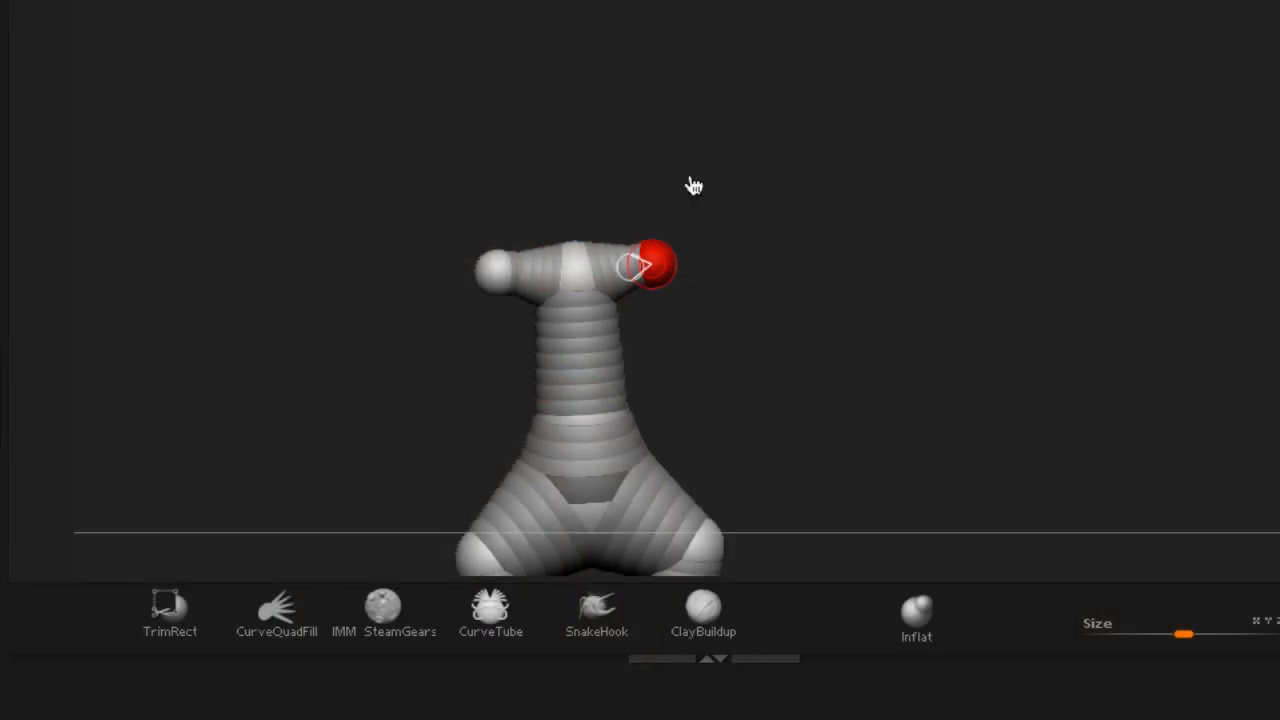
{"action": "left_click_drag", "start_coordinate": [678, 262], "coordinate": [885, 279]}
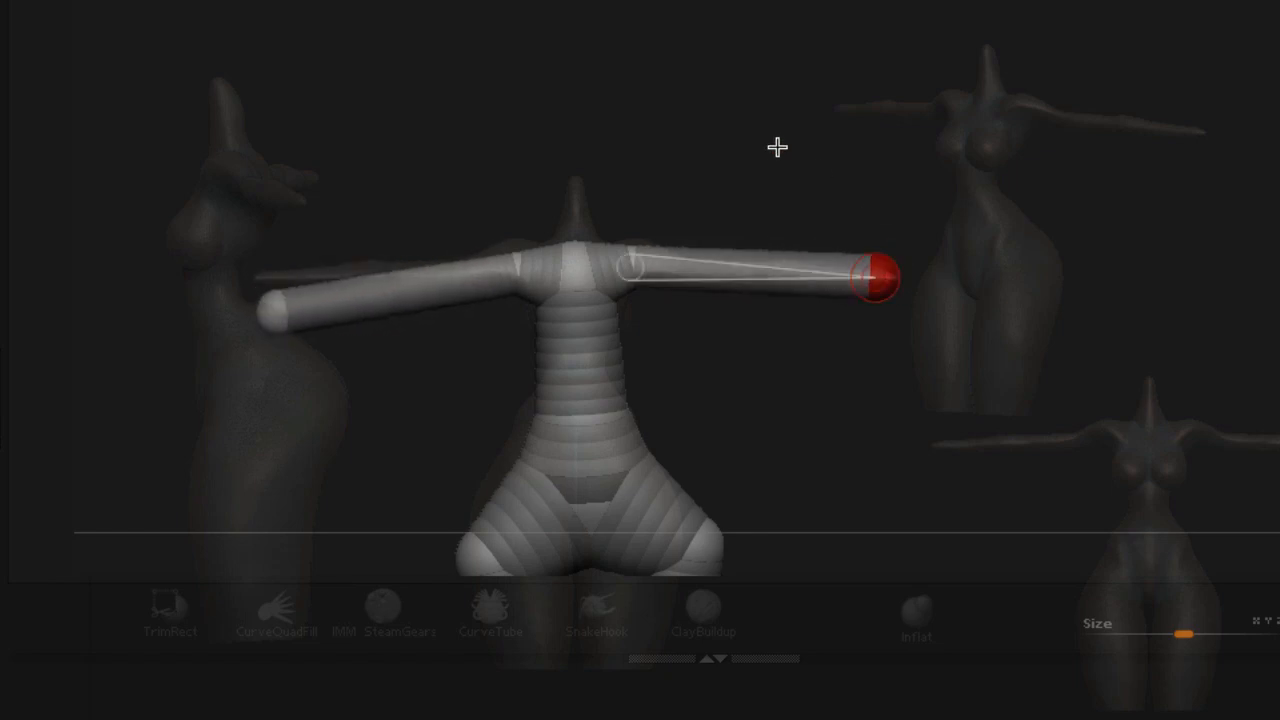
Preview the armature's skin, then return to Draw mode
{"action": "key", "text": "a"}
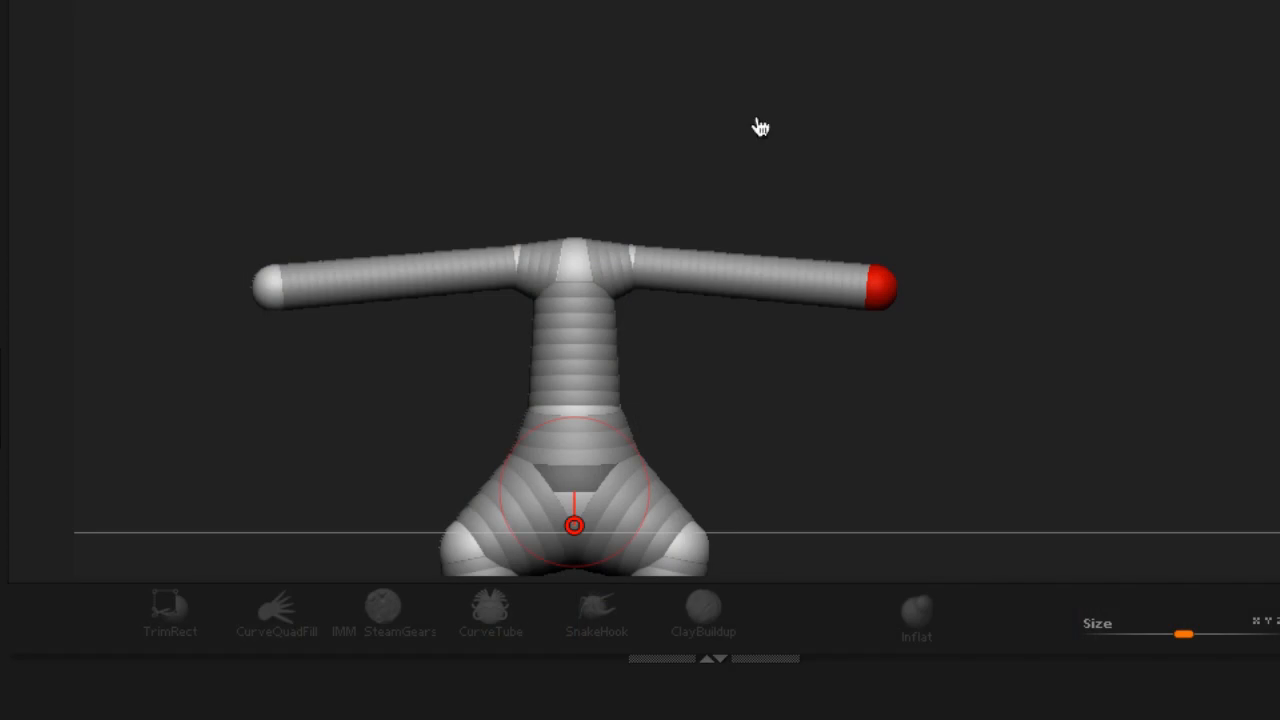
{"action": "left_click_drag", "start_coordinate": [879, 287], "coordinate": [868, 289]}
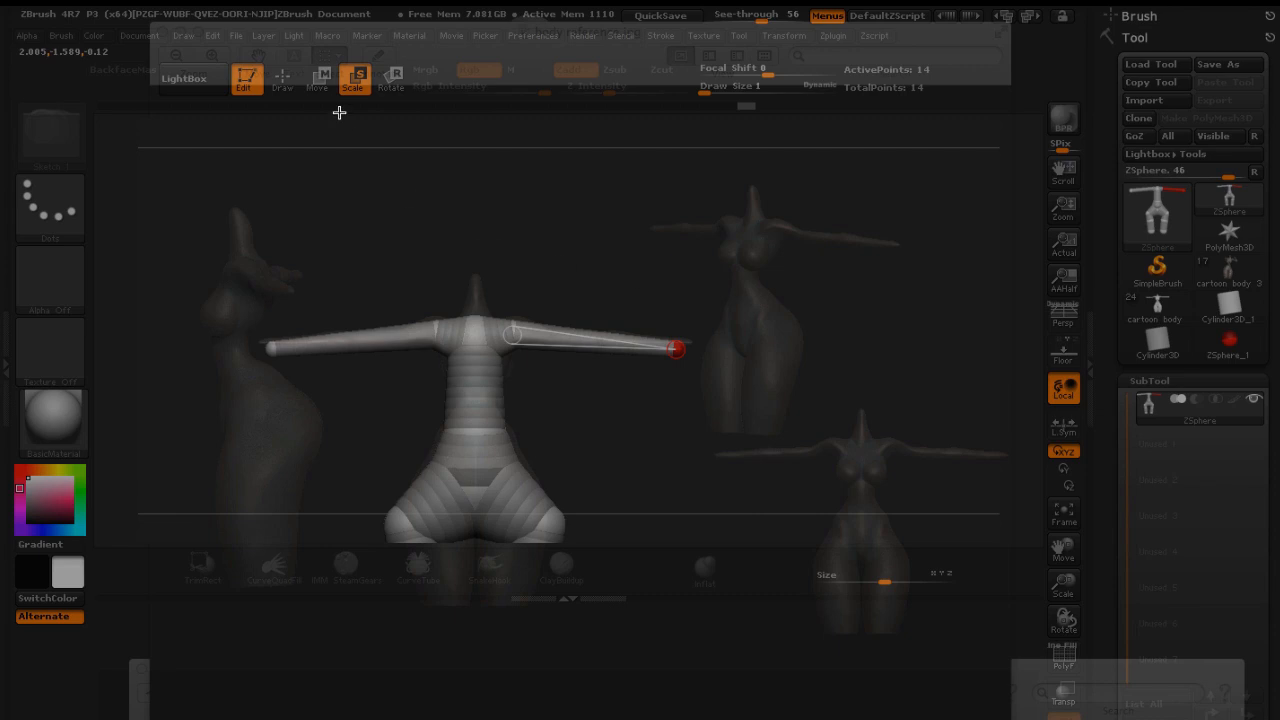
{"action": "left_click", "coordinate": [282, 78]}
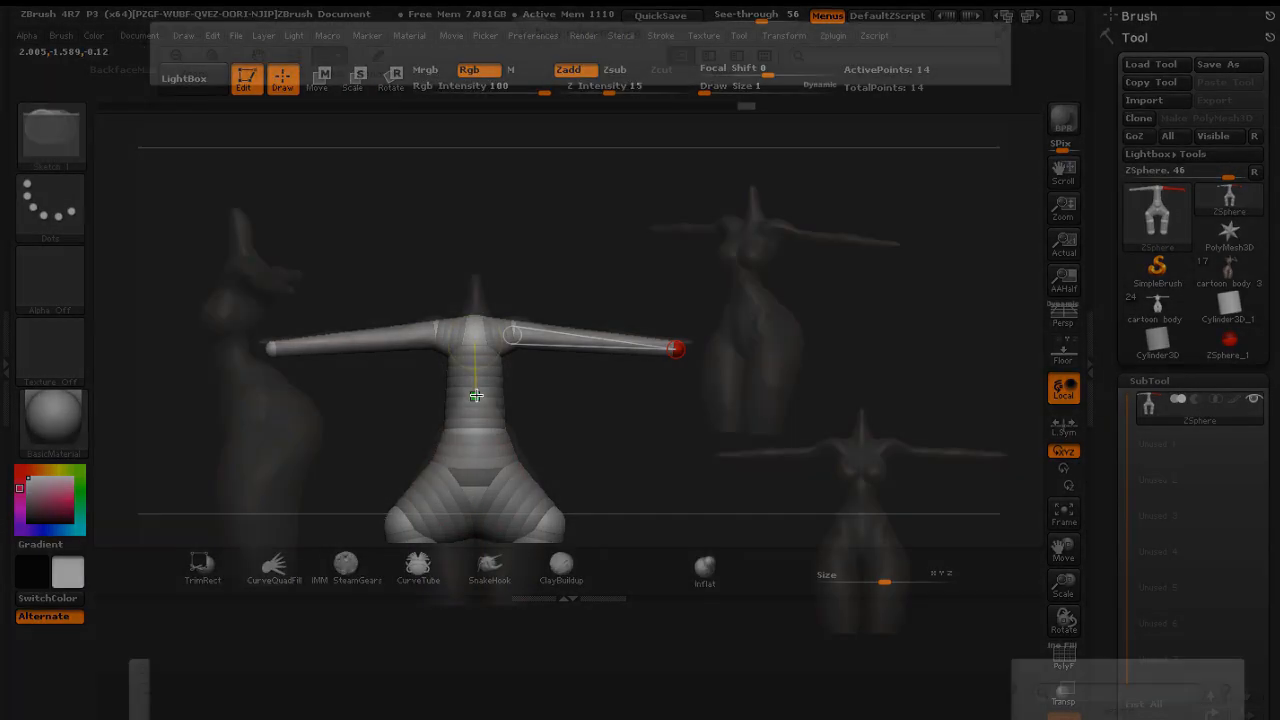
Add a ZSphere in the middle of the torso chain and scale it up to widen the waist
{"action": "left_click", "coordinate": [474, 395]}
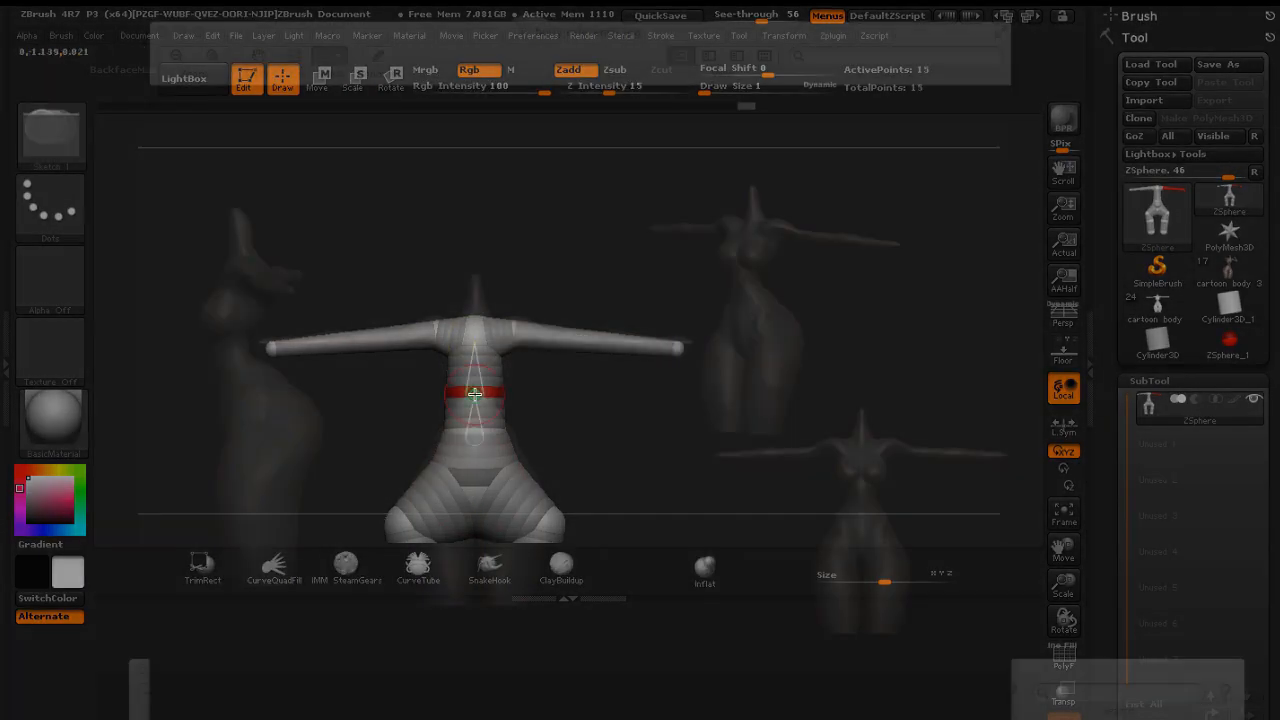
{"action": "left_click", "coordinate": [352, 78]}
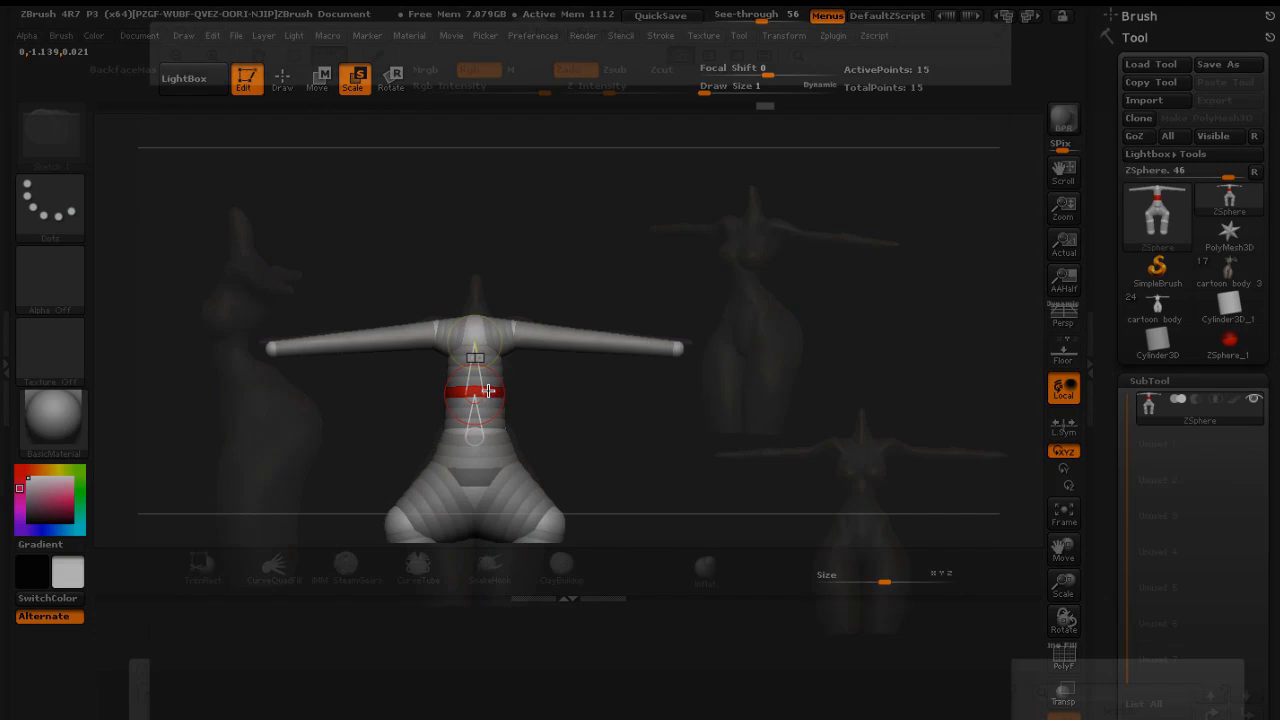
{"action": "left_click_drag", "start_coordinate": [475, 393], "coordinate": [489, 312]}
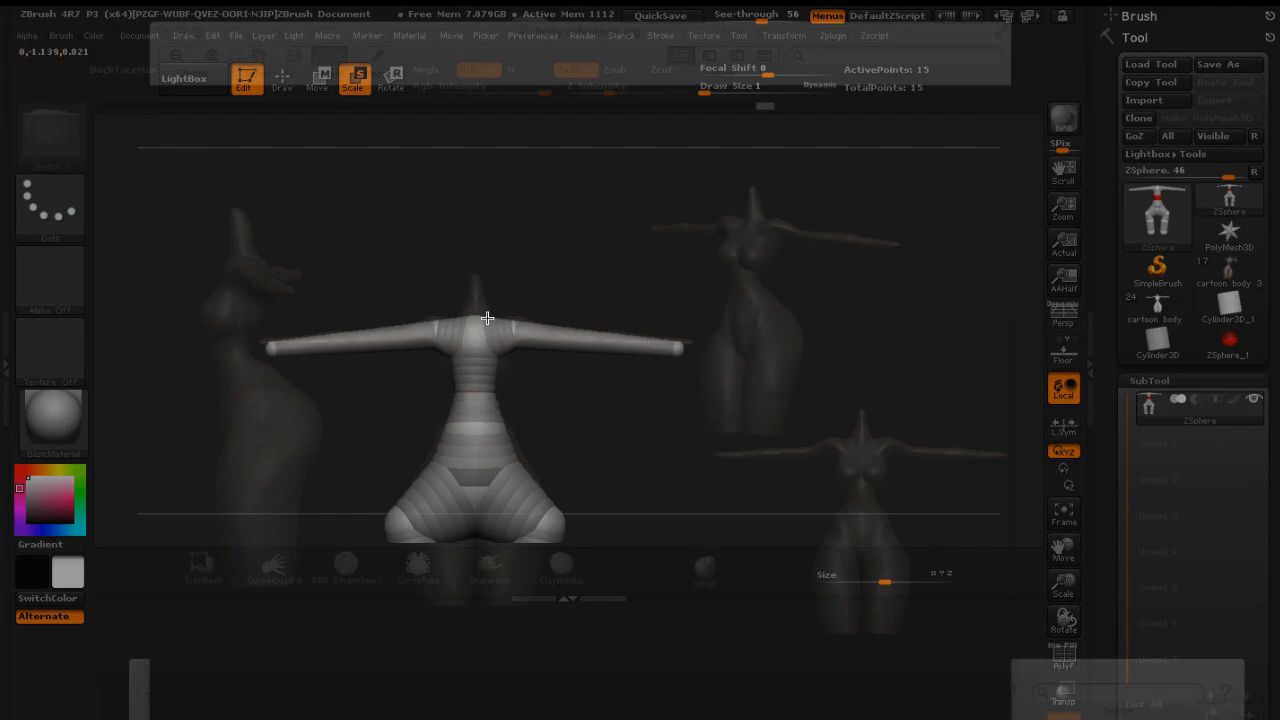
Turn see-through off and, in side view, shift the hip, knee and ankle ZSpheres forward to align the legs
{"action": "left_click_drag", "start_coordinate": [571, 389], "coordinate": [595, 399]}
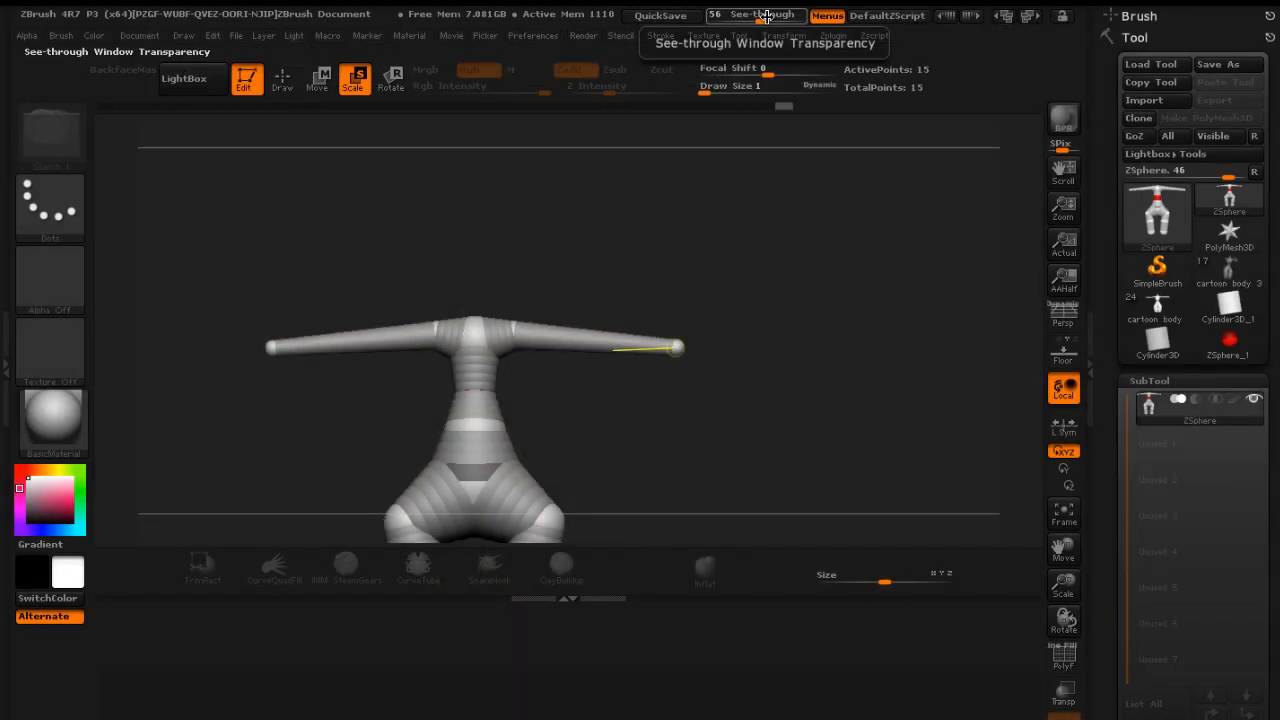
{"action": "left_click_drag", "start_coordinate": [760, 15], "coordinate": [707, 14]}
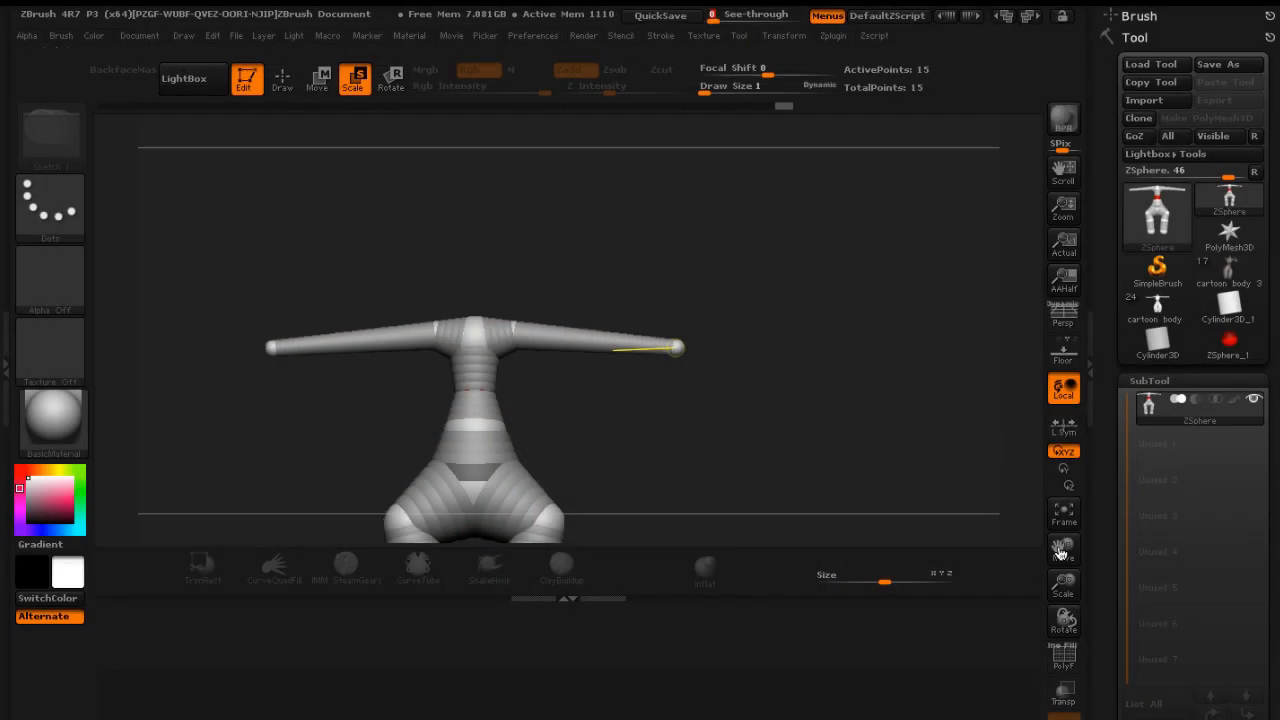
{"action": "left_click_drag", "start_coordinate": [1063, 549], "coordinate": [1084, 484]}
{"action": "left_click_drag", "start_coordinate": [879, 398], "coordinate": [759, 385]}
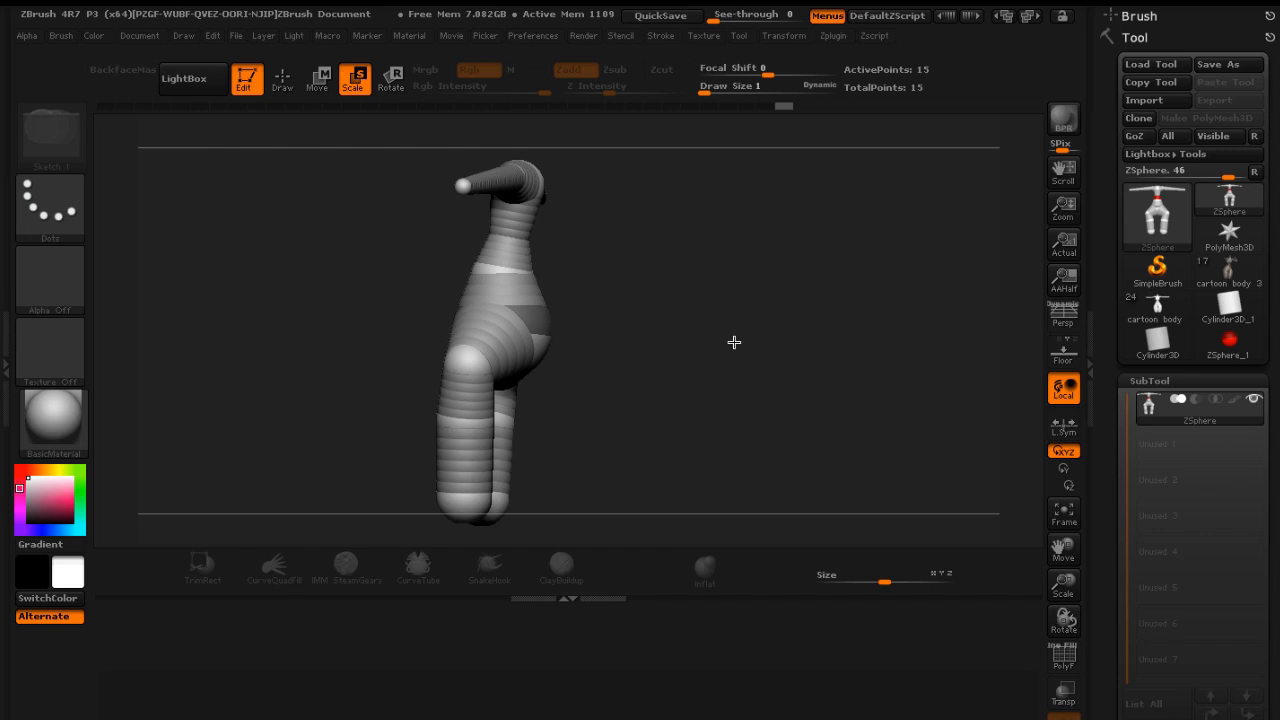
{"action": "left_click_drag", "start_coordinate": [728, 337], "coordinate": [753, 376]}
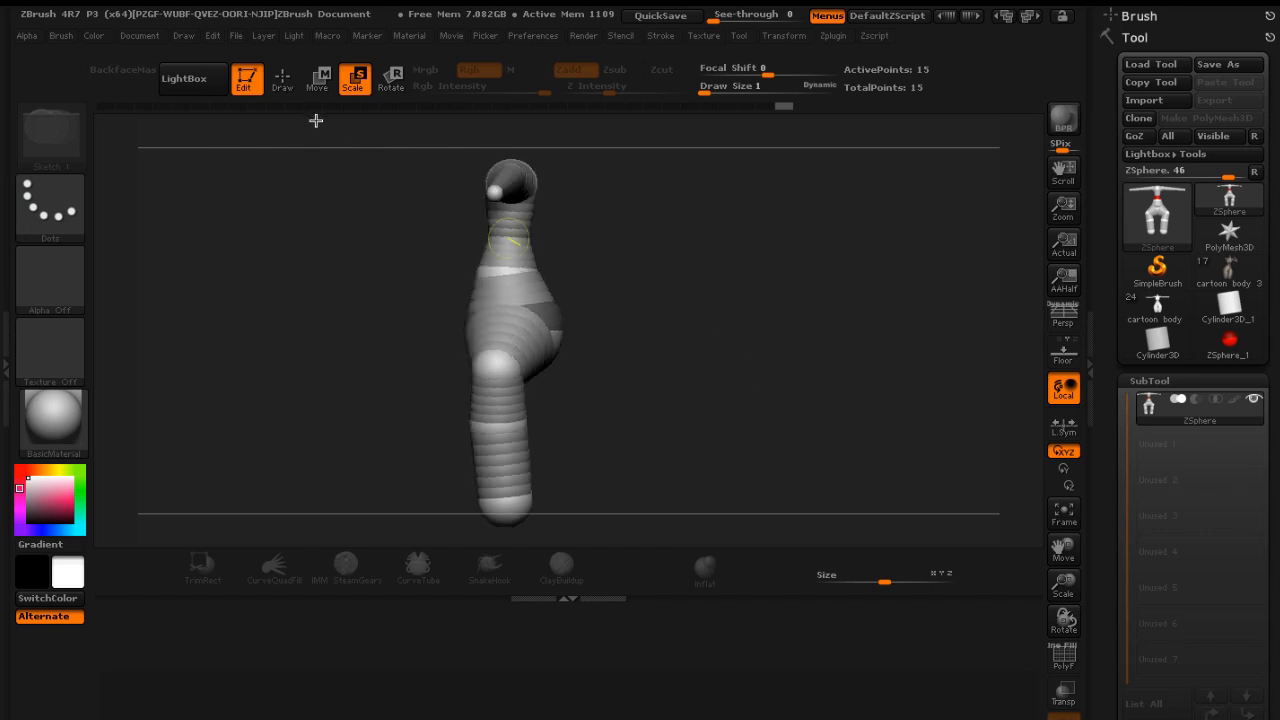
{"action": "left_click", "coordinate": [317, 80]}
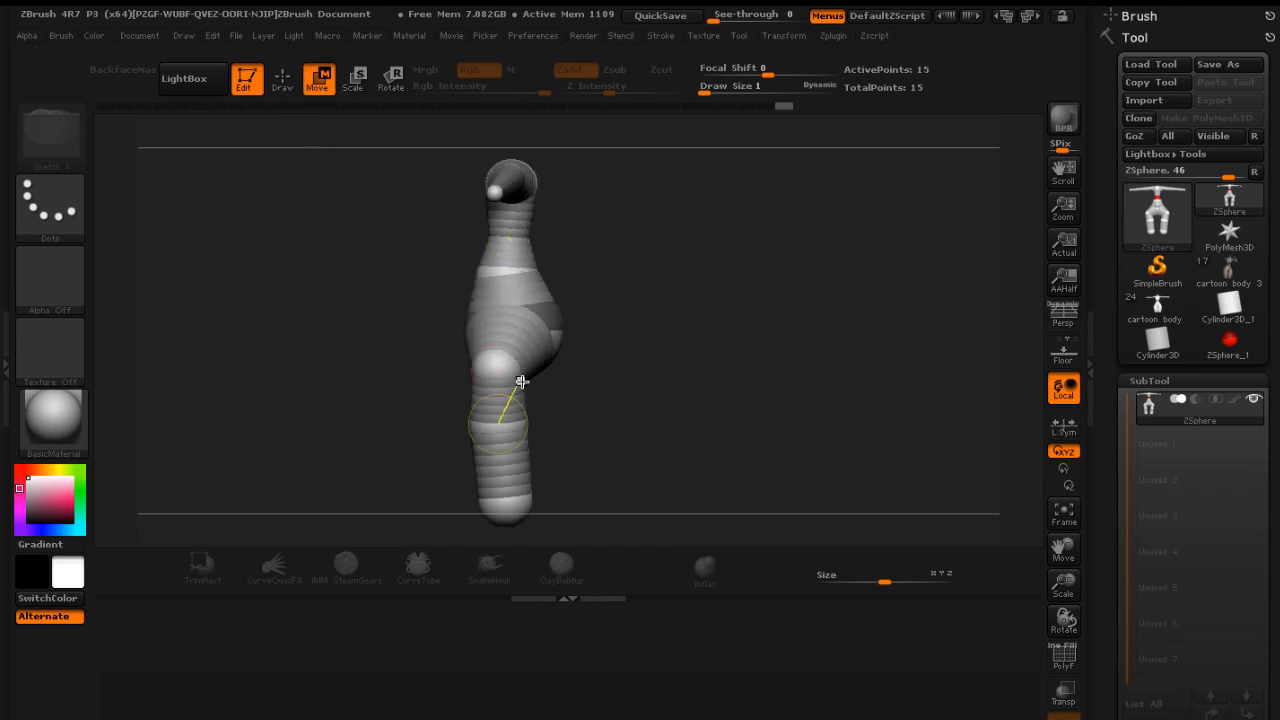
{"action": "left_click_drag", "start_coordinate": [494, 364], "coordinate": [499, 366]}
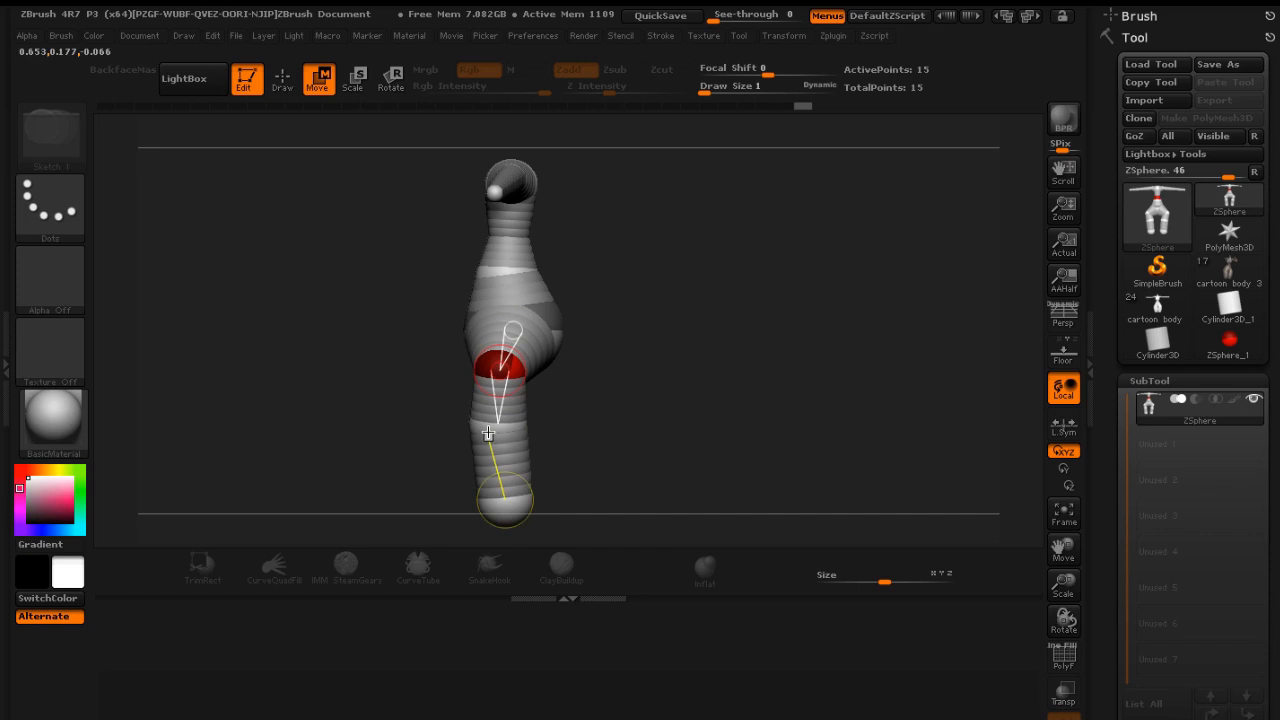
{"action": "left_click_drag", "start_coordinate": [491, 430], "coordinate": [503, 429]}
{"action": "mouse_move", "coordinate": [505, 506]}
{"action": "left_mouse_down"}
{"action": "mouse_move", "coordinate": [517, 508]}
{"action": "mouse_move", "coordinate": [506, 506]}
{"action": "left_mouse_up"}
{"action": "left_click_drag", "start_coordinate": [492, 365], "coordinate": [503, 365]}
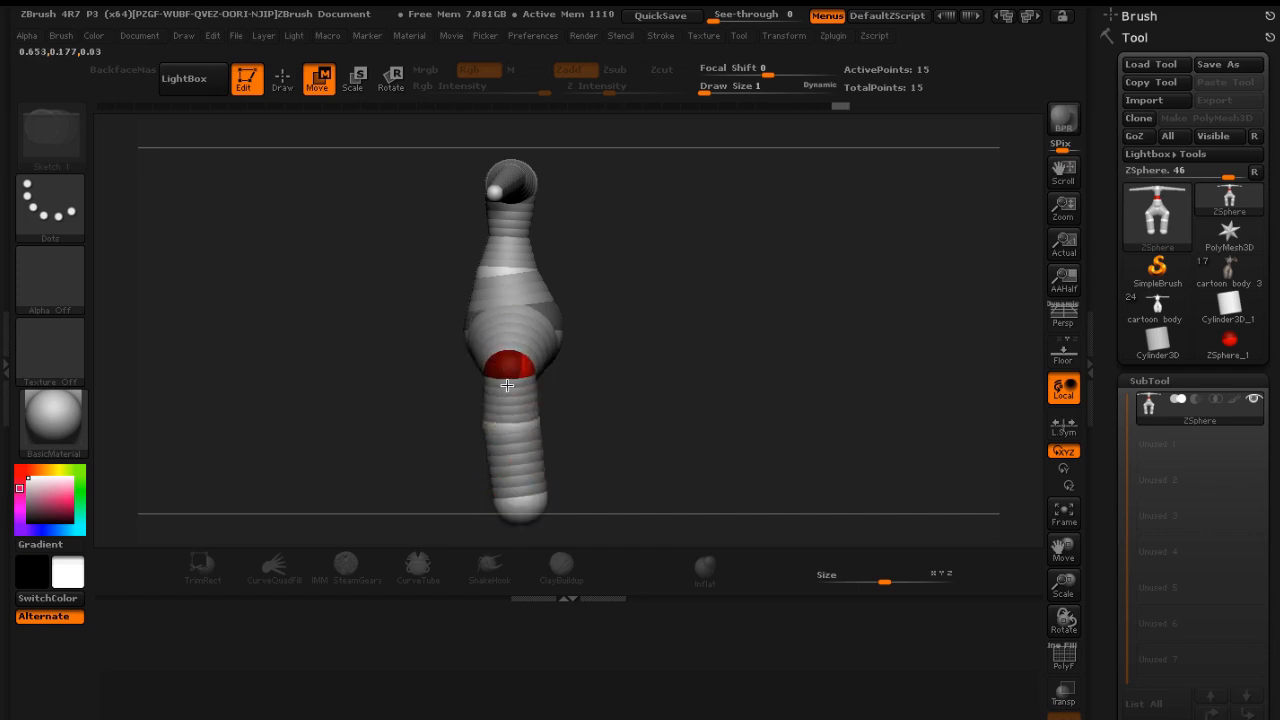
{"action": "left_click_drag", "start_coordinate": [510, 428], "coordinate": [519, 427]}
{"action": "left_click_drag", "start_coordinate": [520, 508], "coordinate": [530, 509]}
Add a ZSphere halfway along the arm to create the elbows
{"action": "left_click_drag", "start_coordinate": [697, 351], "coordinate": [415, 236]}
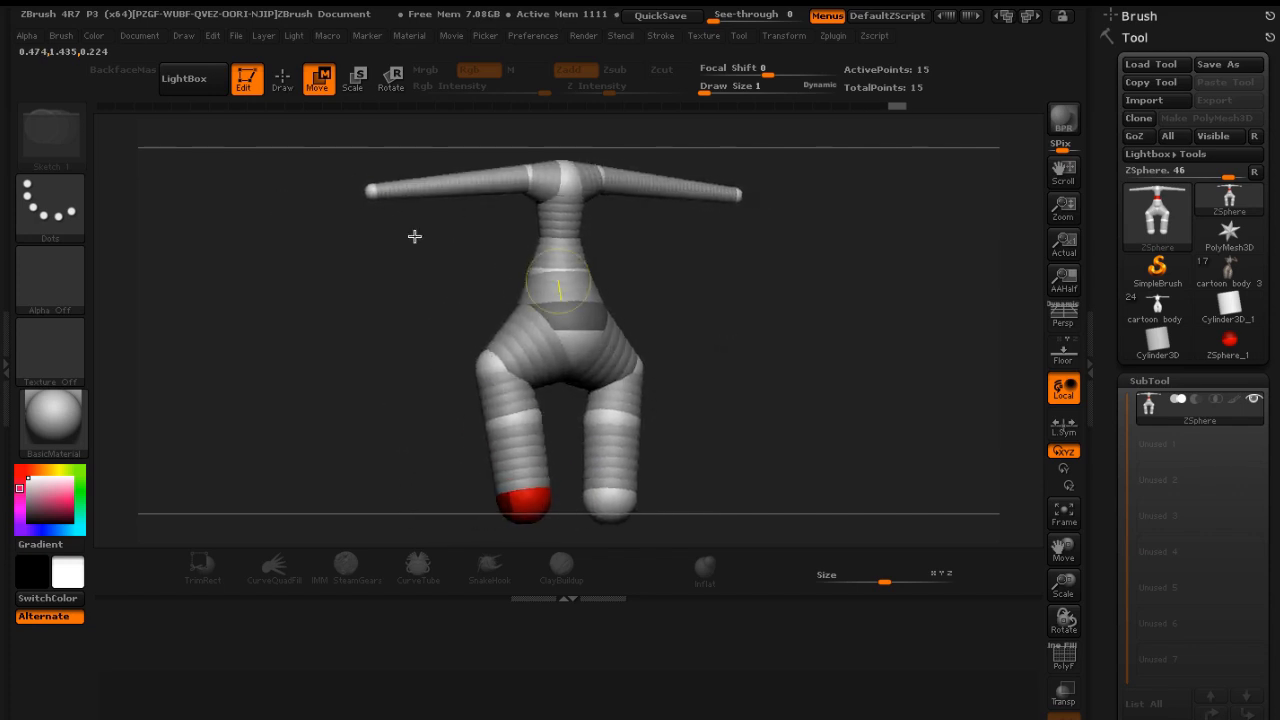
{"action": "left_click", "coordinate": [284, 88]}
{"action": "mouse_move", "coordinate": [414, 266]}
{"action": "left_mouse_down"}
{"action": "mouse_move", "coordinate": [423, 249]}
{"action": "mouse_move", "coordinate": [537, 271]}
{"action": "mouse_move", "coordinate": [586, 240]}
{"action": "left_mouse_up"}
{"action": "left_click", "coordinate": [452, 183]}
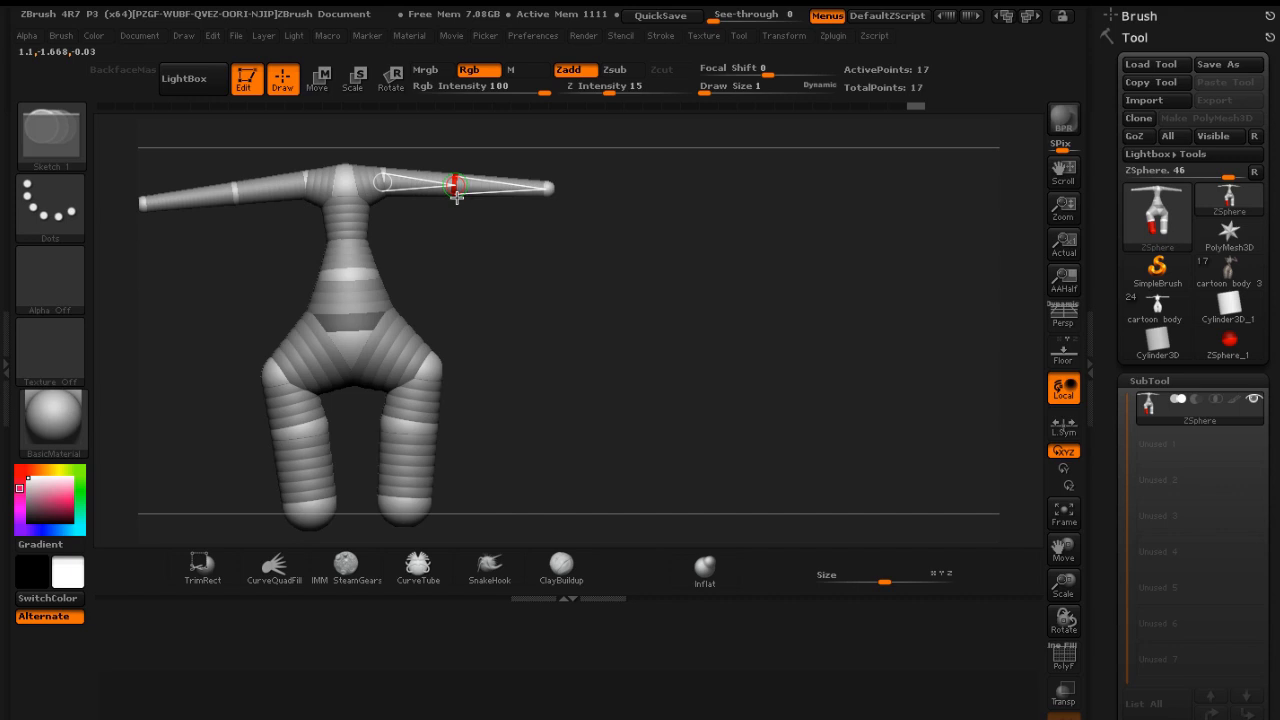
Try moving the elbow ZSpheres back in side view, then undo the last change
{"action": "left_click", "coordinate": [318, 78]}
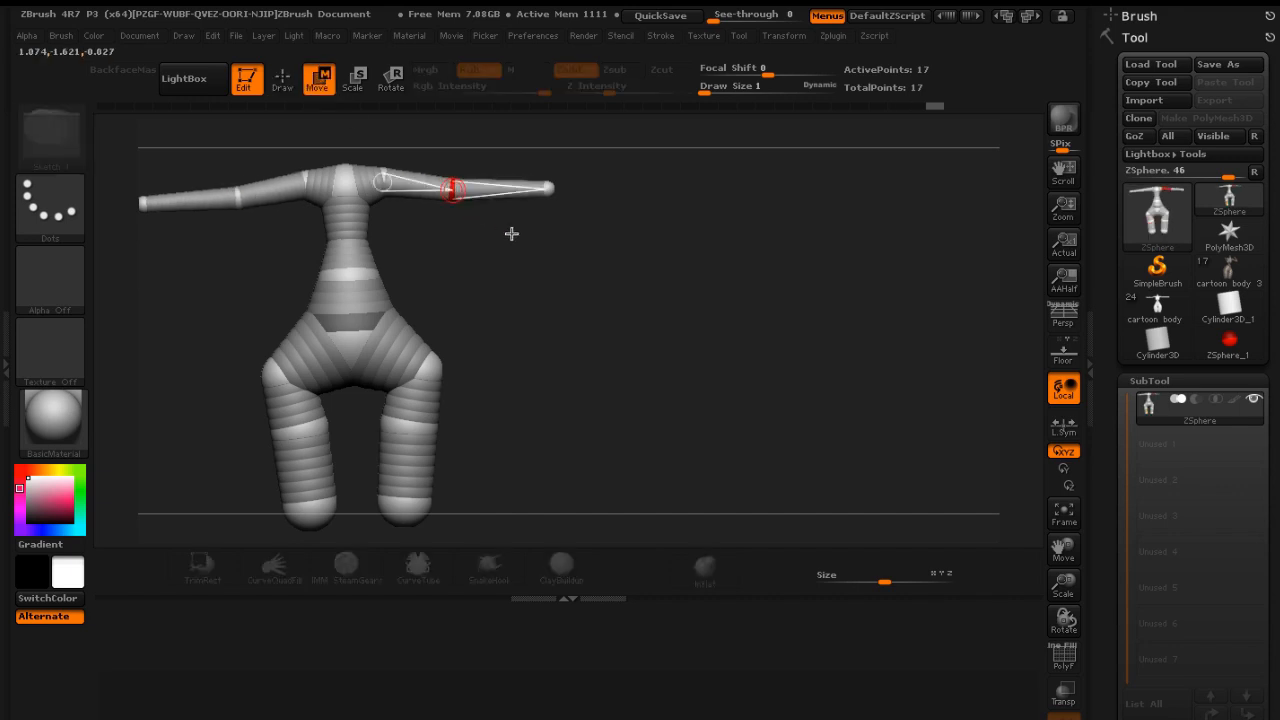
{"action": "mouse_move", "coordinate": [509, 231]}
{"action": "left_mouse_down"}
{"action": "mouse_move", "coordinate": [457, 240]}
{"action": "mouse_move", "coordinate": [552, 256]}
{"action": "left_mouse_up"}
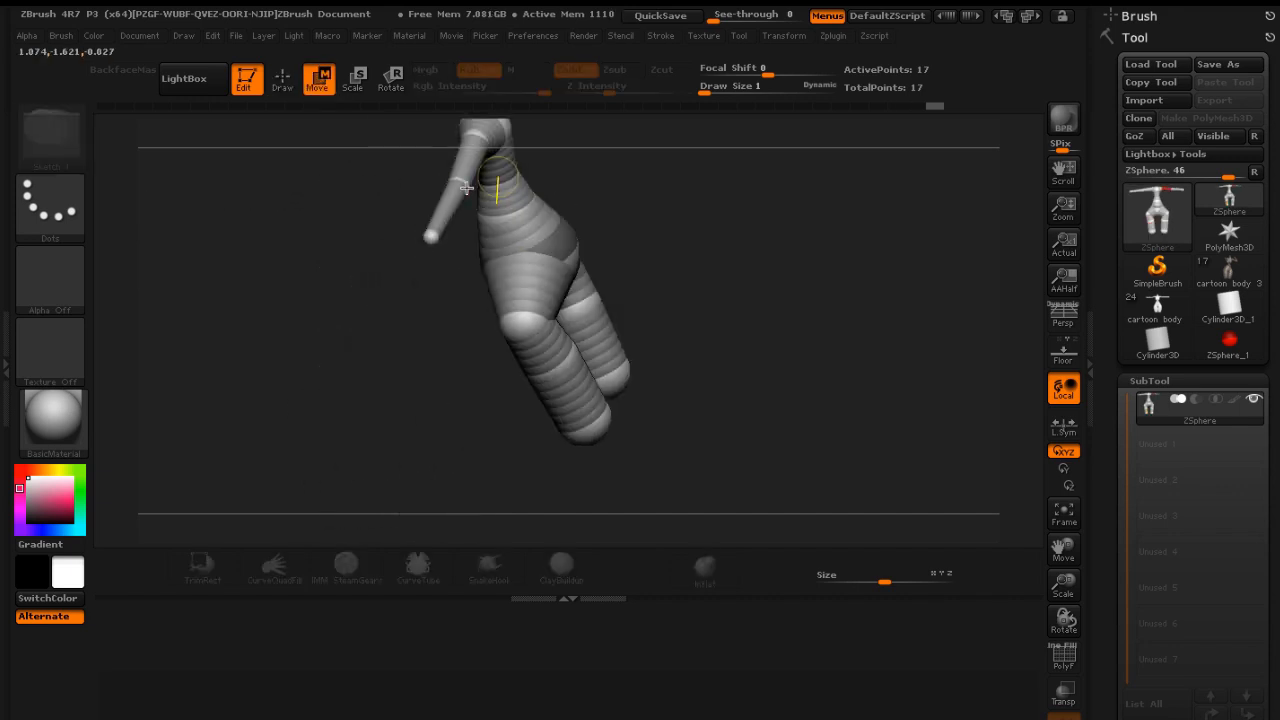
{"action": "left_click_drag", "start_coordinate": [458, 177], "coordinate": [480, 182]}
{"action": "mouse_move", "coordinate": [630, 238]}
{"action": "left_mouse_down"}
{"action": "mouse_move", "coordinate": [738, 260]}
{"action": "mouse_move", "coordinate": [774, 215]}
{"action": "mouse_move", "coordinate": [763, 180]}
{"action": "mouse_move", "coordinate": [726, 191]}
{"action": "mouse_move", "coordinate": [666, 249]}
{"action": "mouse_move", "coordinate": [691, 242]}
{"action": "mouse_move", "coordinate": [651, 245]}
{"action": "left_mouse_up"}
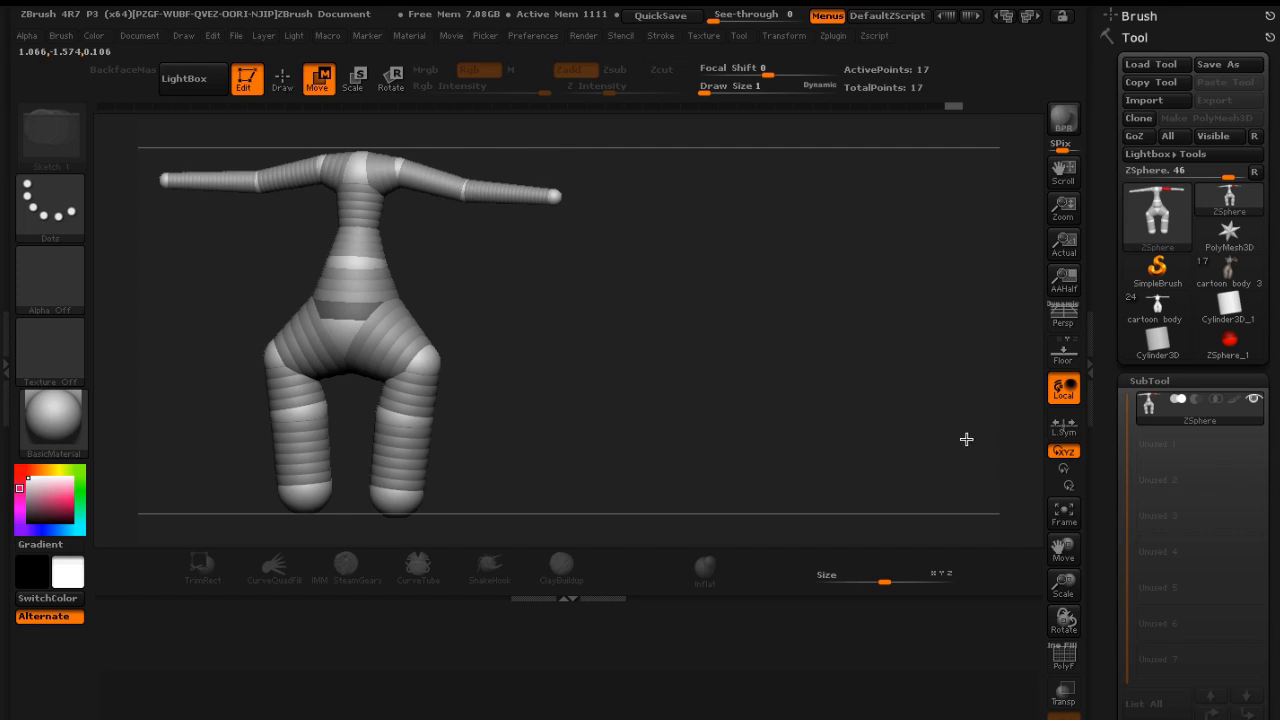
{"action": "left_click_drag", "start_coordinate": [845, 372], "coordinate": [707, 324]}
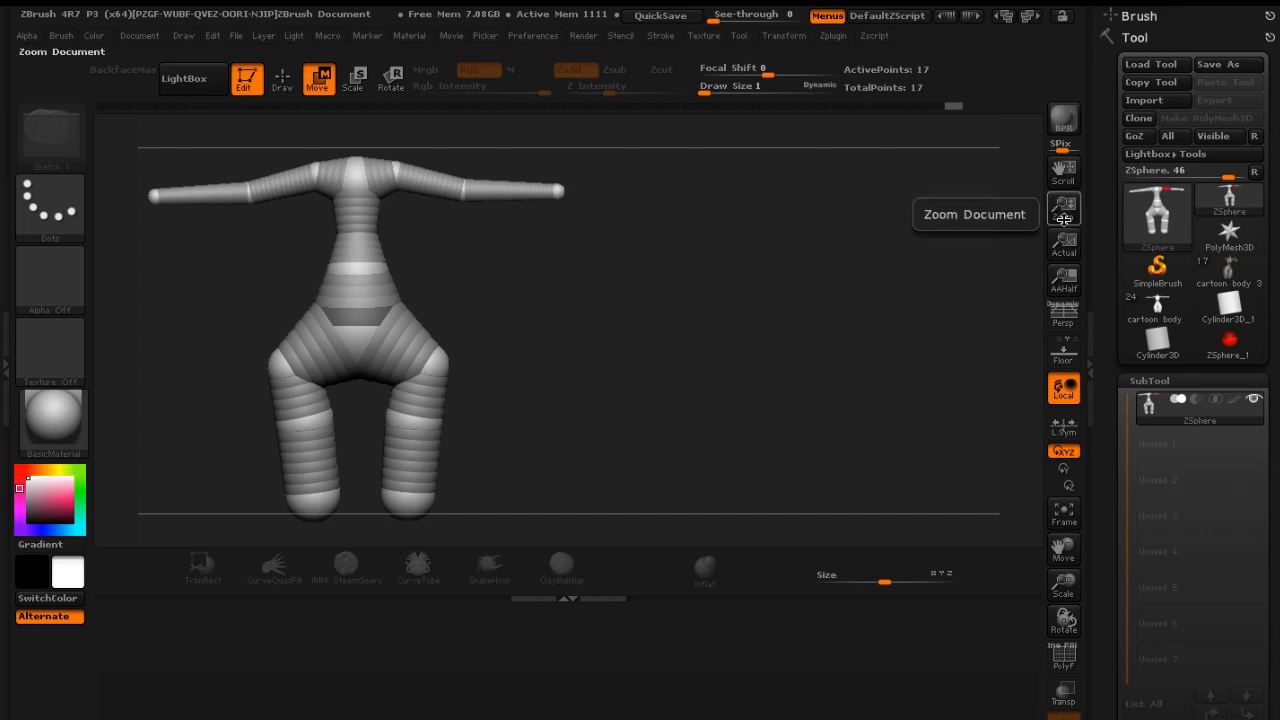
{"action": "left_click_drag", "start_coordinate": [1067, 178], "coordinate": [1031, 177]}
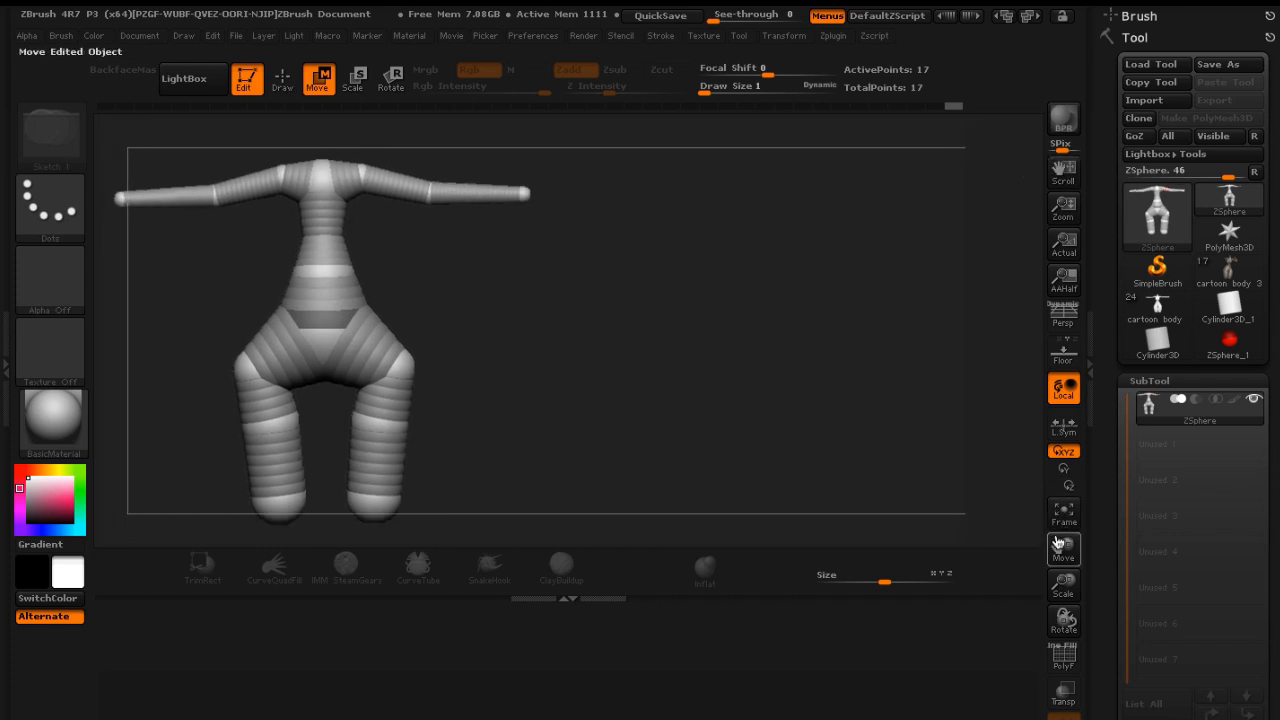
{"action": "left_click_drag", "start_coordinate": [1063, 548], "coordinate": [1122, 555]}
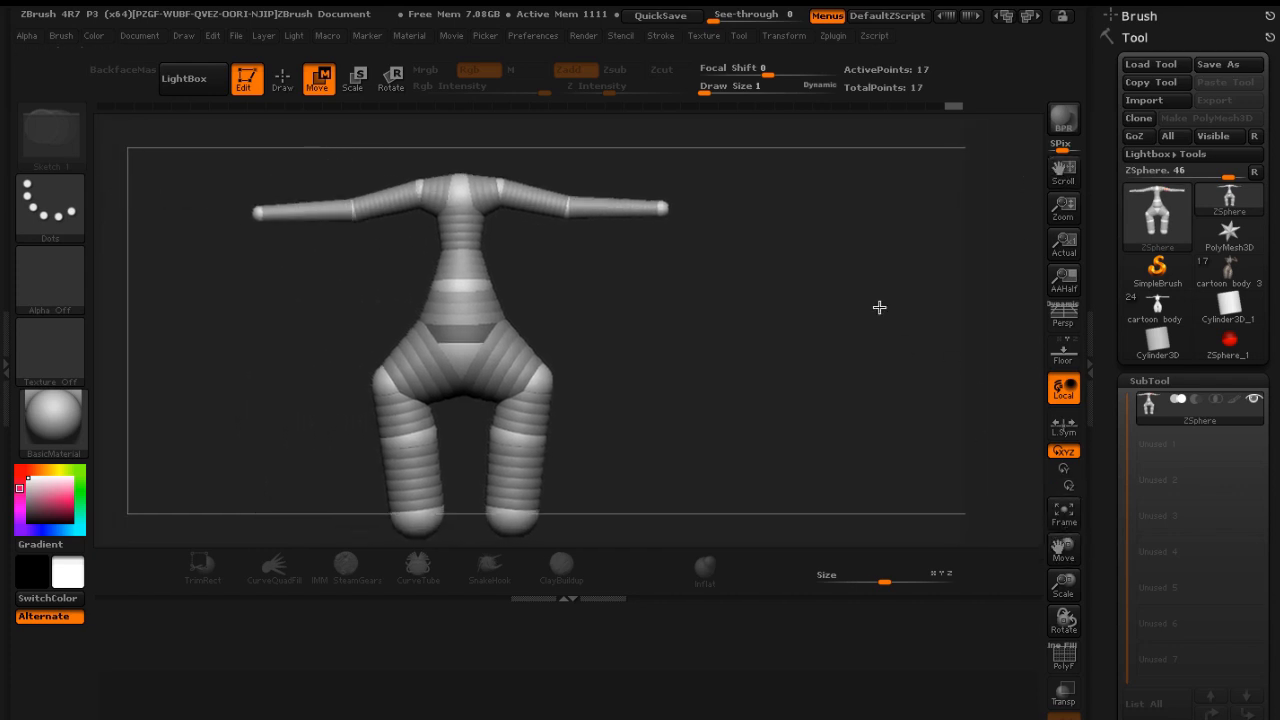
{"action": "key", "text": "ctrl+z"}
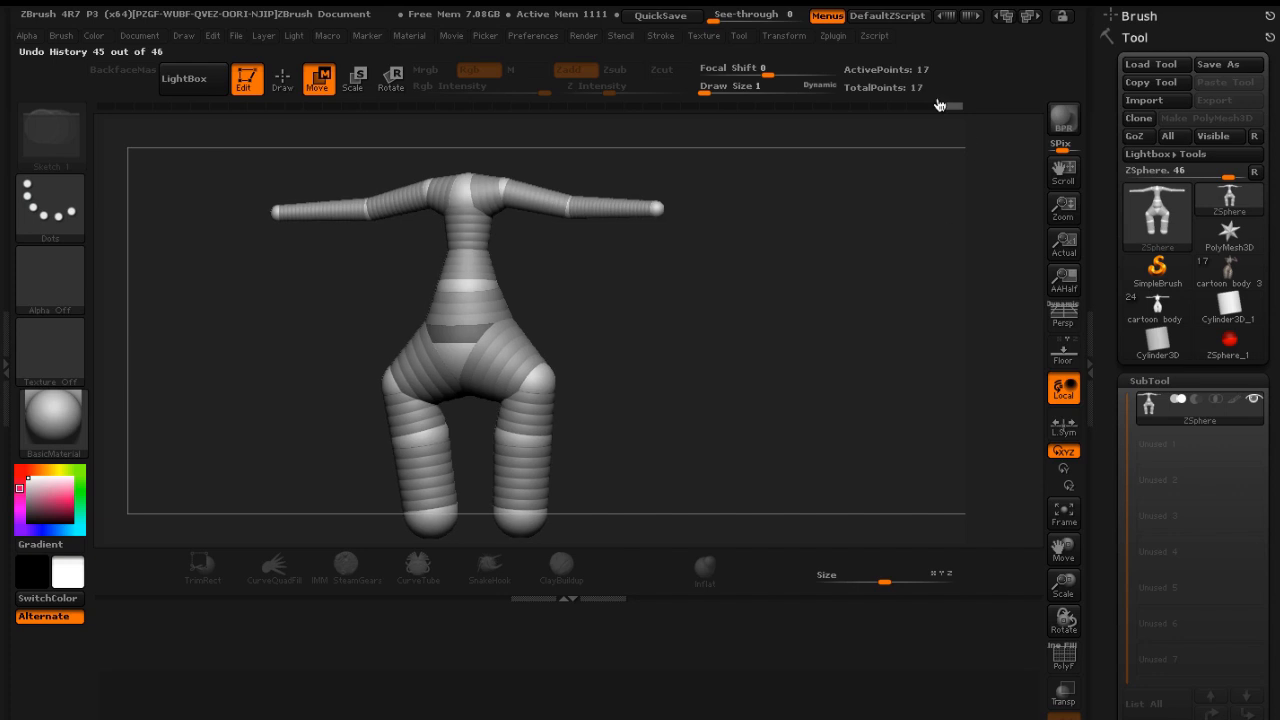
Set see-through to 60 and compare the armature's side and front profiles against the reference
{"action": "left_click_drag", "start_coordinate": [720, 14], "coordinate": [769, 24]}
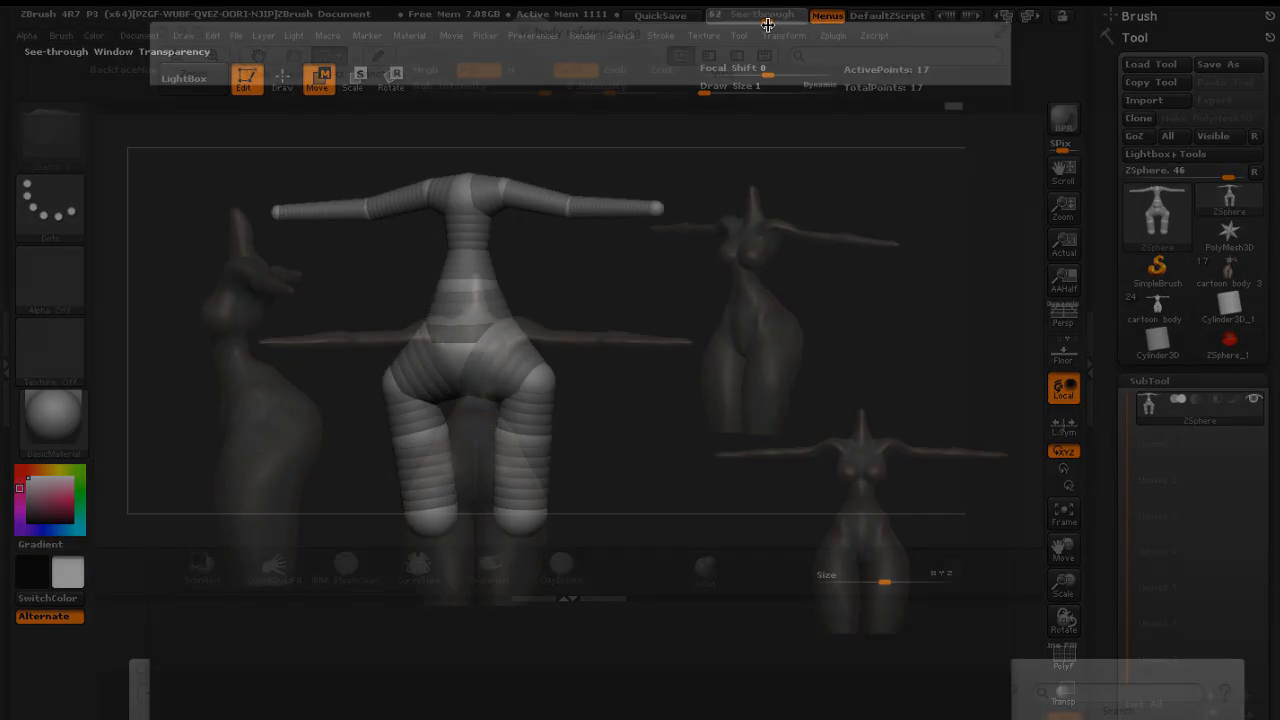
{"action": "left_click_drag", "start_coordinate": [689, 291], "coordinate": [611, 292]}
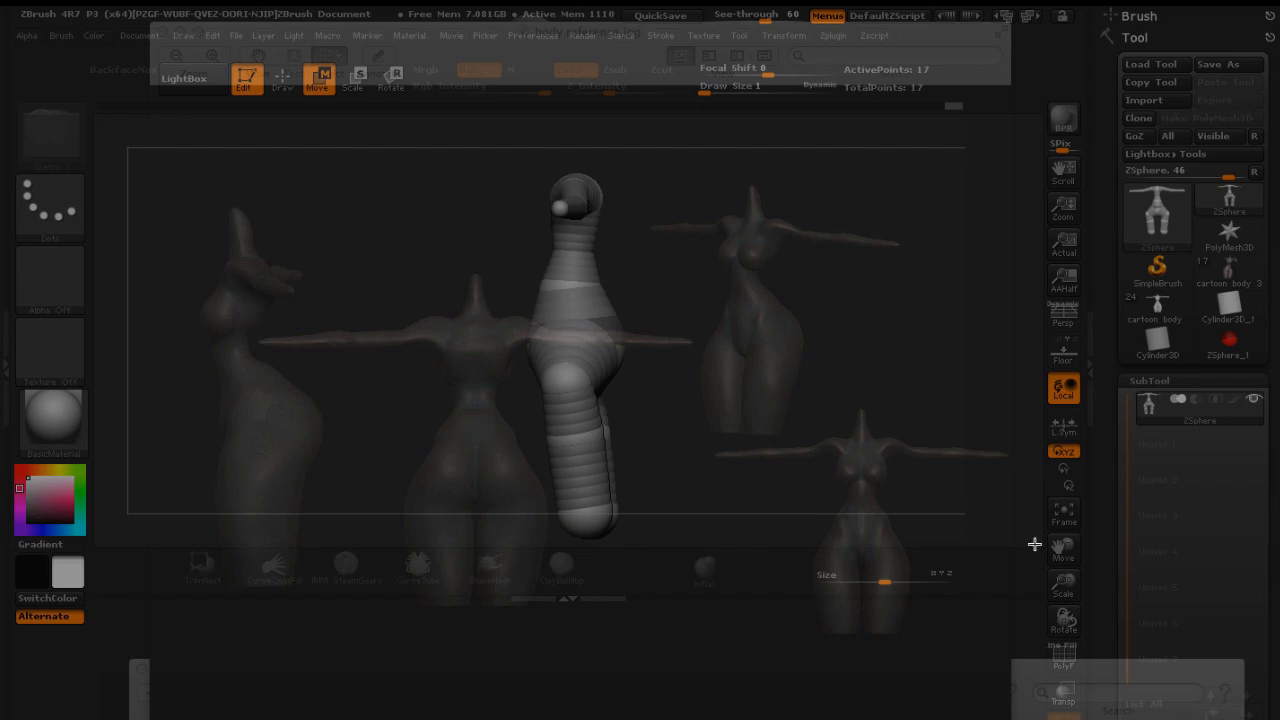
{"action": "left_click_drag", "start_coordinate": [1062, 548], "coordinate": [892, 541]}
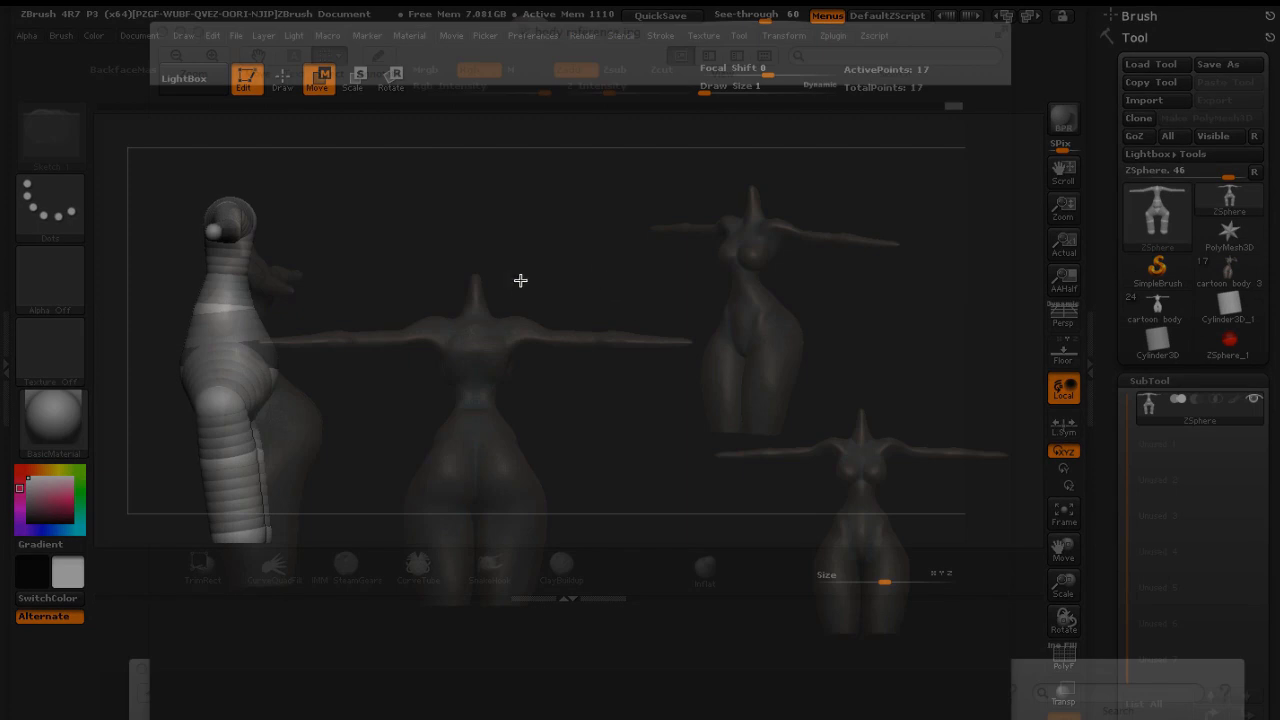
{"action": "left_click_drag", "start_coordinate": [518, 283], "coordinate": [545, 313]}
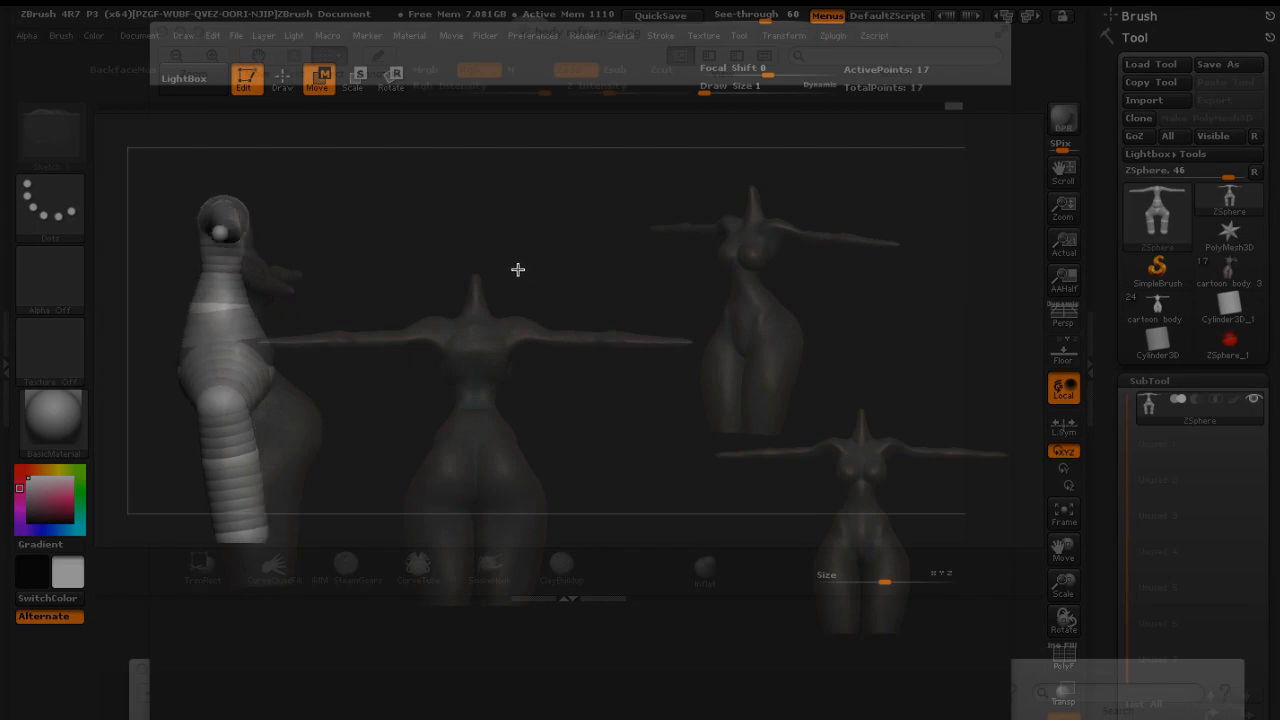
{"action": "mouse_move", "coordinate": [517, 264]}
{"action": "left_mouse_down"}
{"action": "mouse_move", "coordinate": [563, 303]}
{"action": "mouse_move", "coordinate": [684, 291]}
{"action": "mouse_move", "coordinate": [683, 311]}
{"action": "left_mouse_up"}
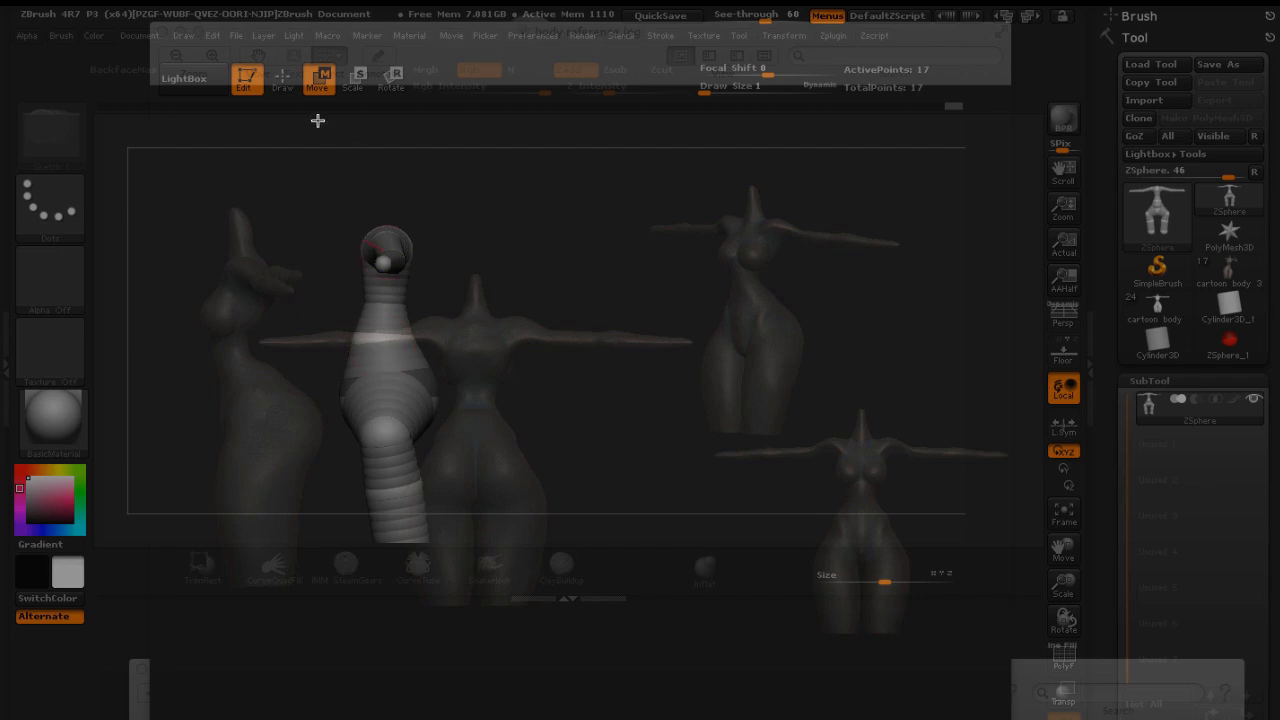
{"action": "left_click", "coordinate": [355, 78]}
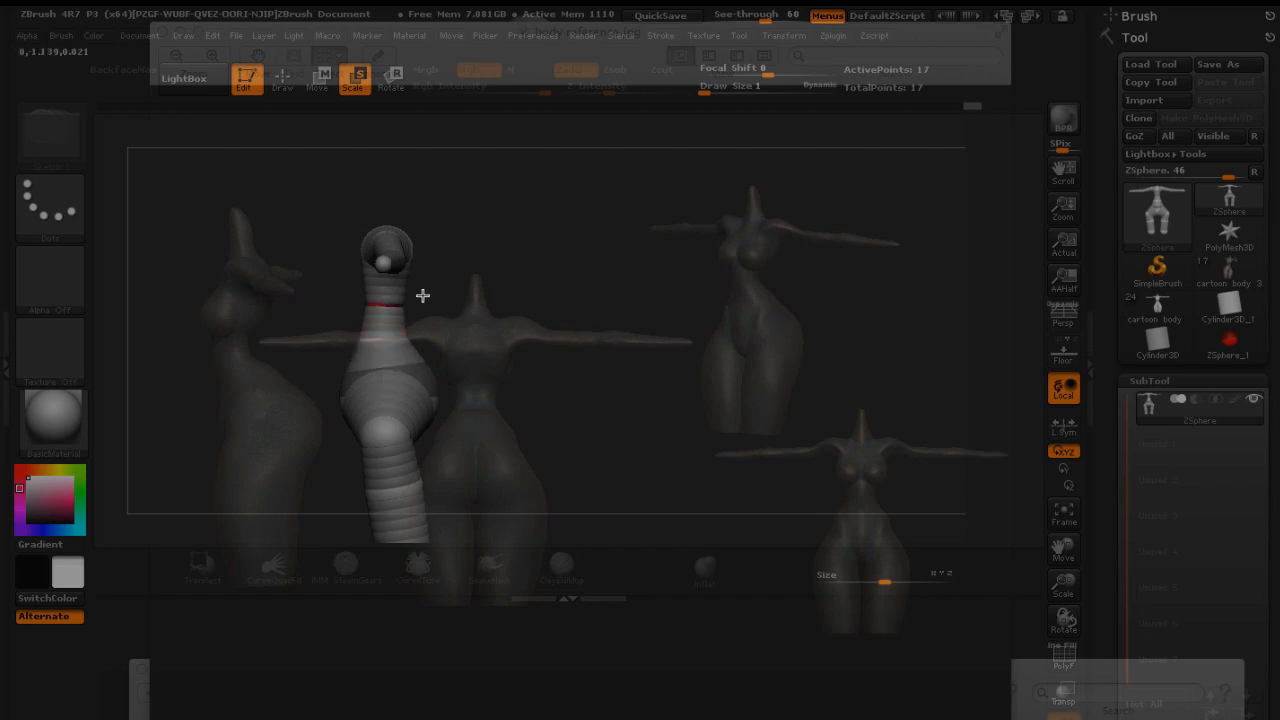
{"action": "left_click", "coordinate": [318, 78]}
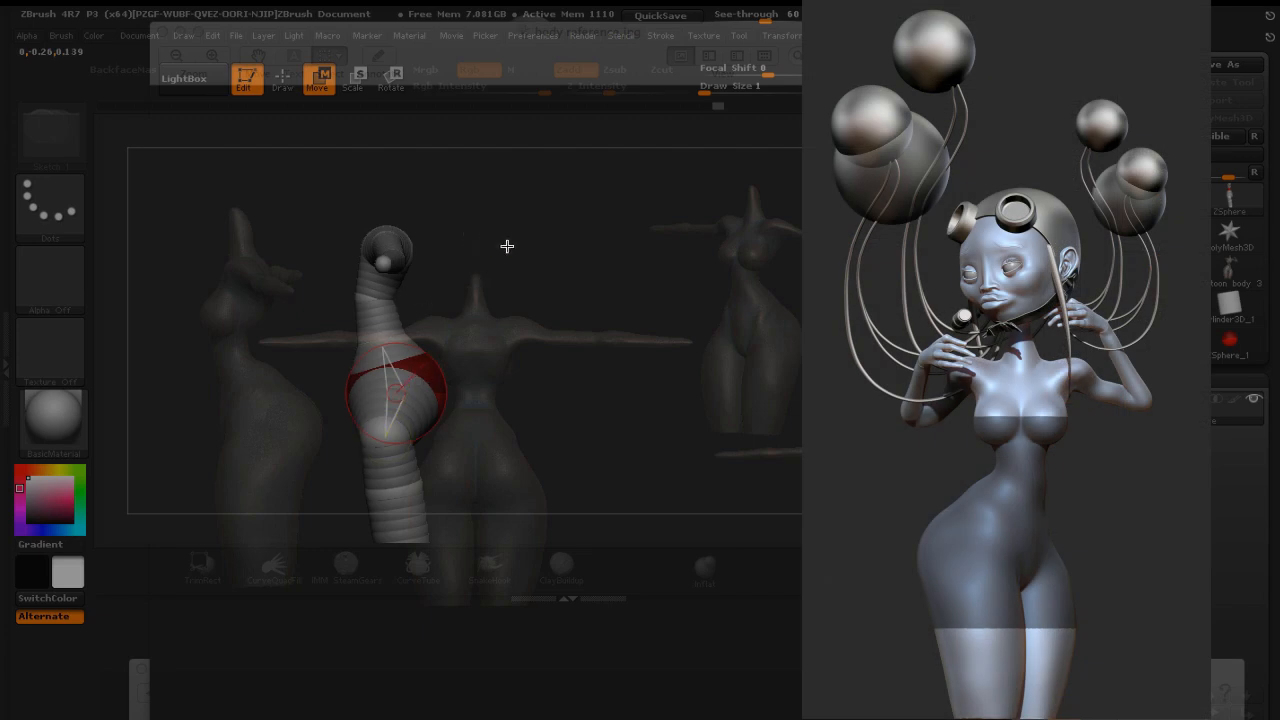
{"action": "left_click_drag", "start_coordinate": [507, 246], "coordinate": [292, 271], "text": "shift"}
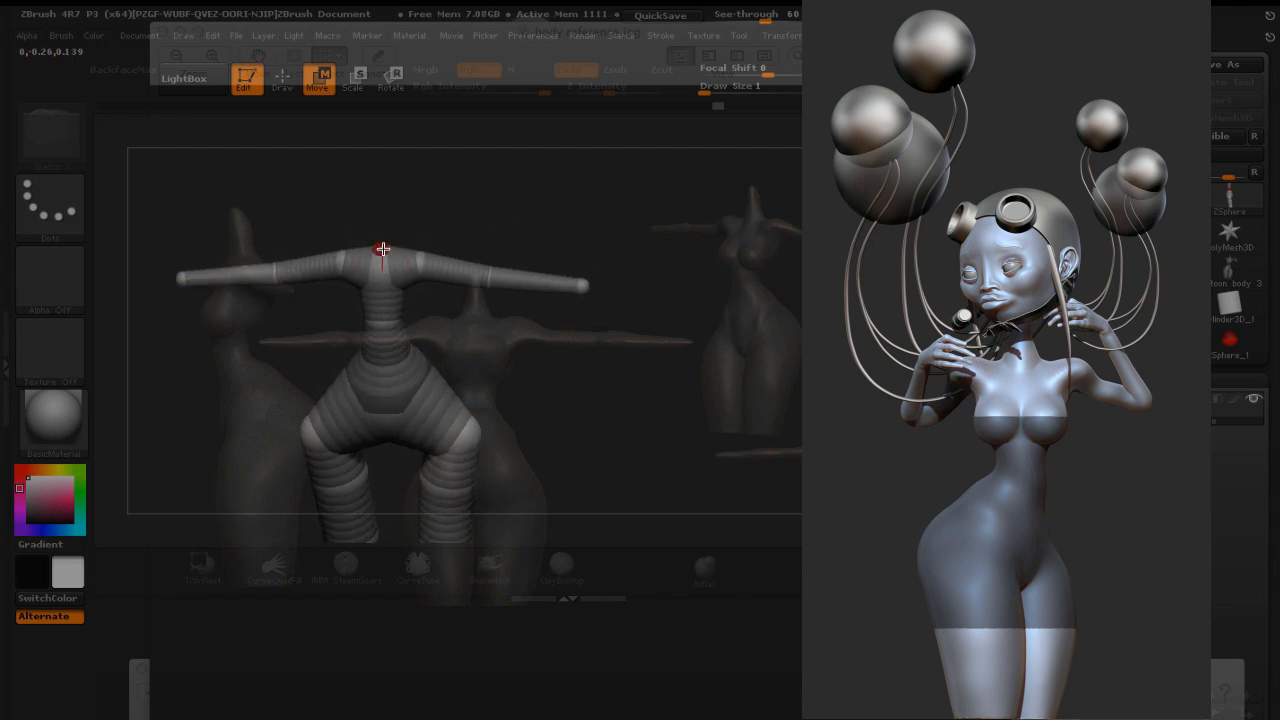
Add a neck ZSphere on top of the torso and move it up to the reference's neck
{"action": "left_click", "coordinate": [283, 80]}
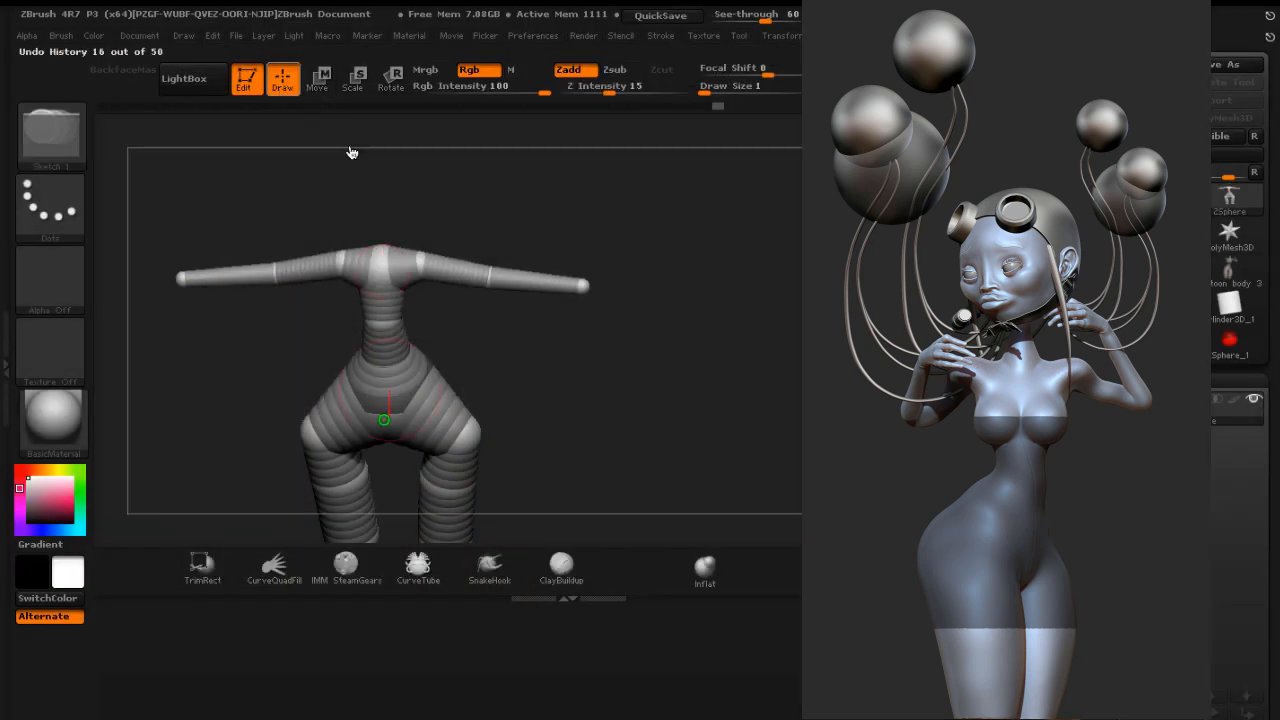
{"action": "left_click_drag", "start_coordinate": [421, 212], "coordinate": [416, 236]}
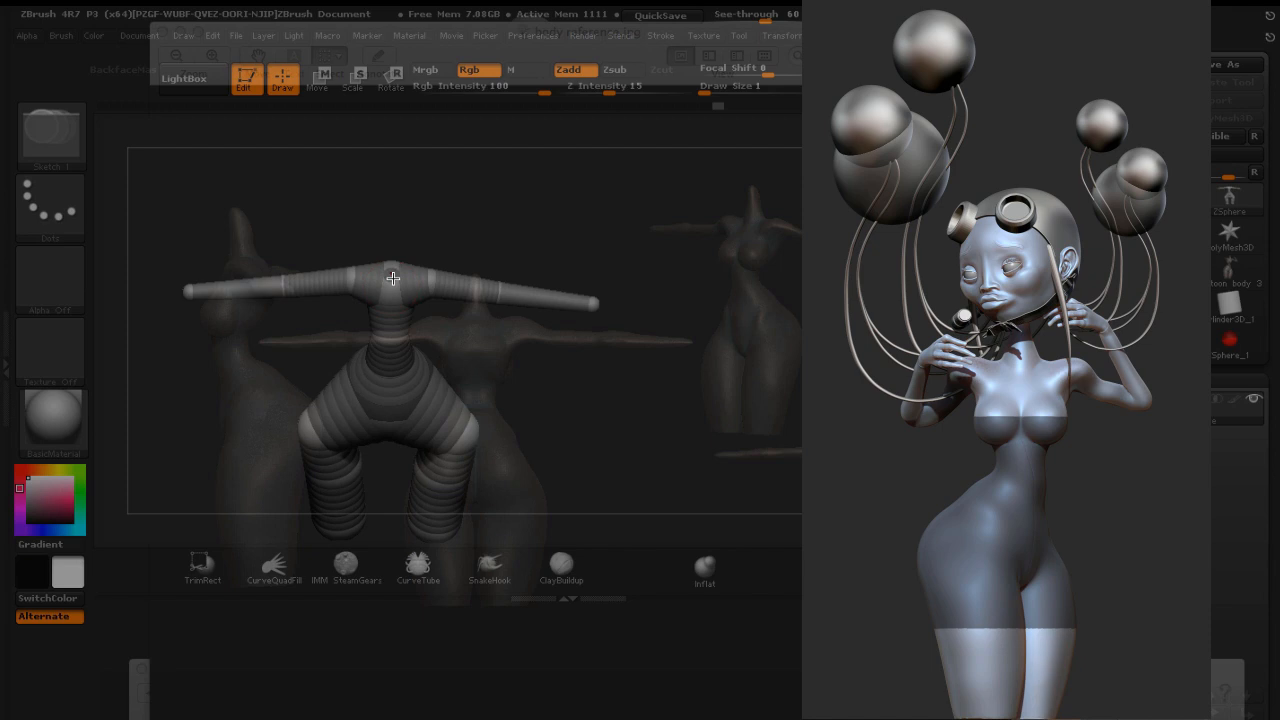
{"action": "left_click_drag", "start_coordinate": [436, 213], "coordinate": [418, 240]}
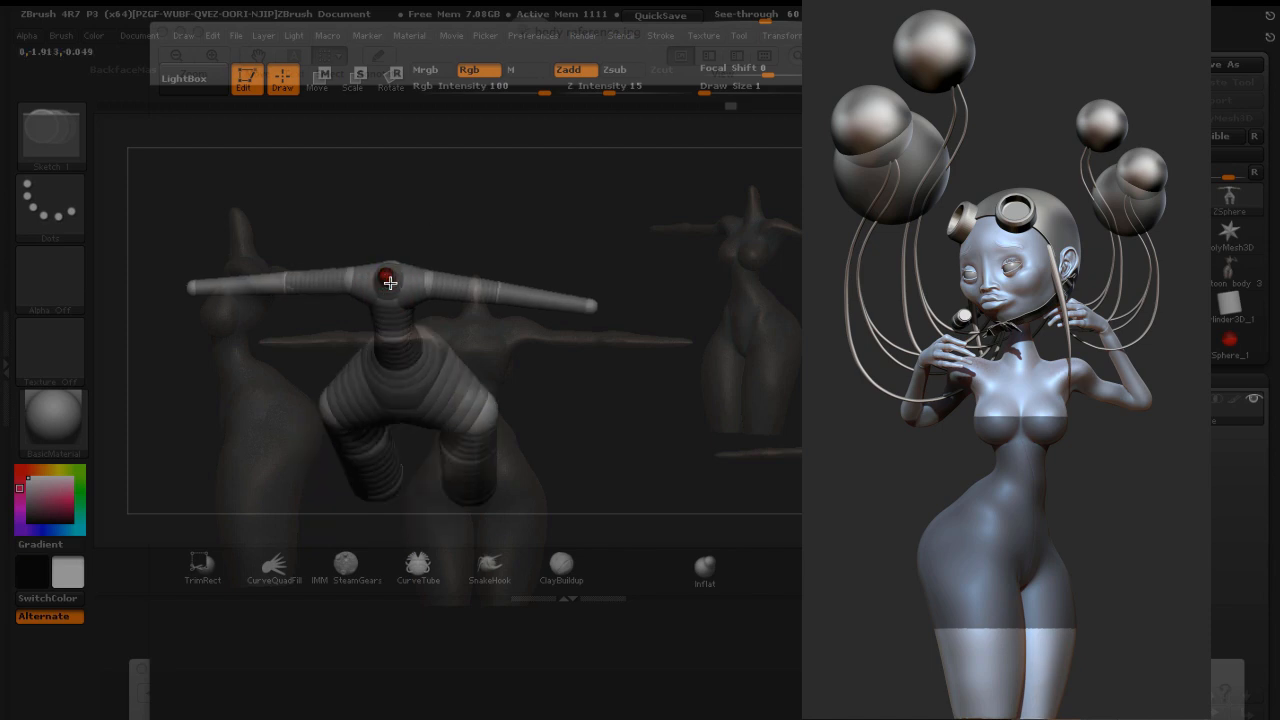
{"action": "left_click", "coordinate": [391, 280]}
{"action": "left_click_drag", "start_coordinate": [466, 216], "coordinate": [376, 124]}
{"action": "left_click", "coordinate": [321, 84]}
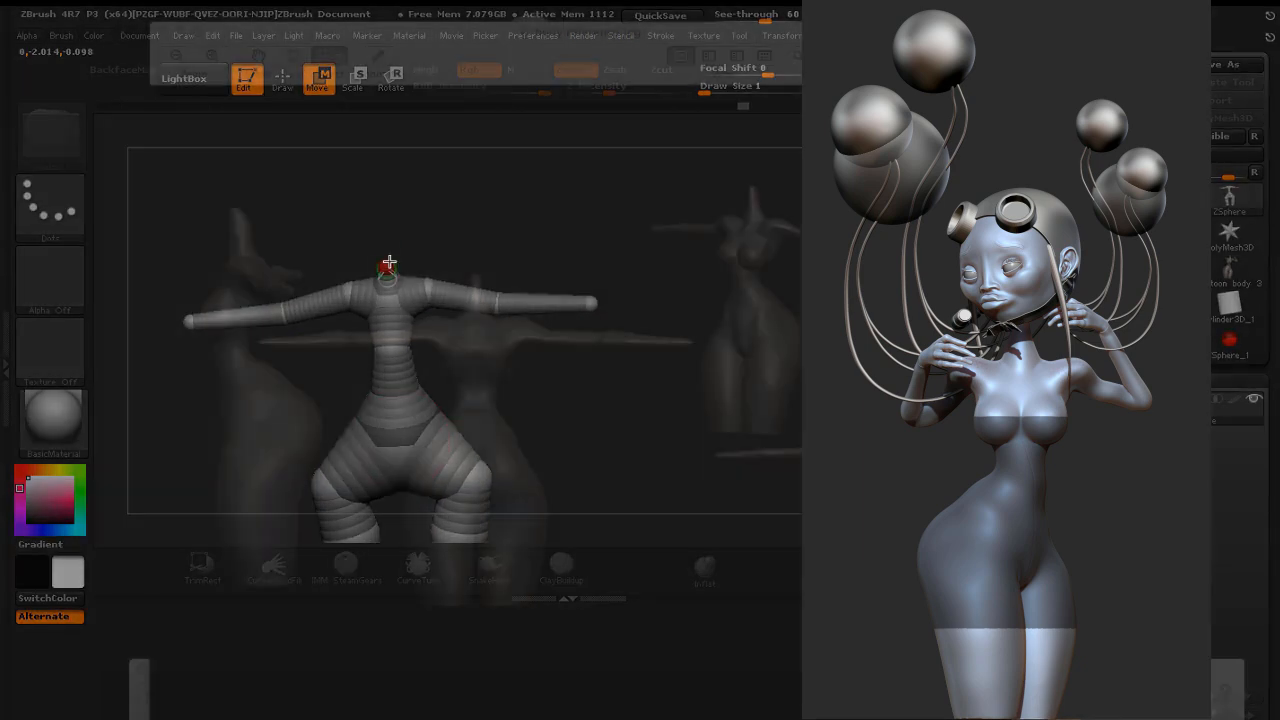
{"action": "left_click_drag", "start_coordinate": [388, 247], "coordinate": [388, 256]}
Turn the see-through transparency back down to 0
{"action": "left_click_drag", "start_coordinate": [540, 214], "coordinate": [577, 169]}
{"action": "left_click", "coordinate": [760, 15]}
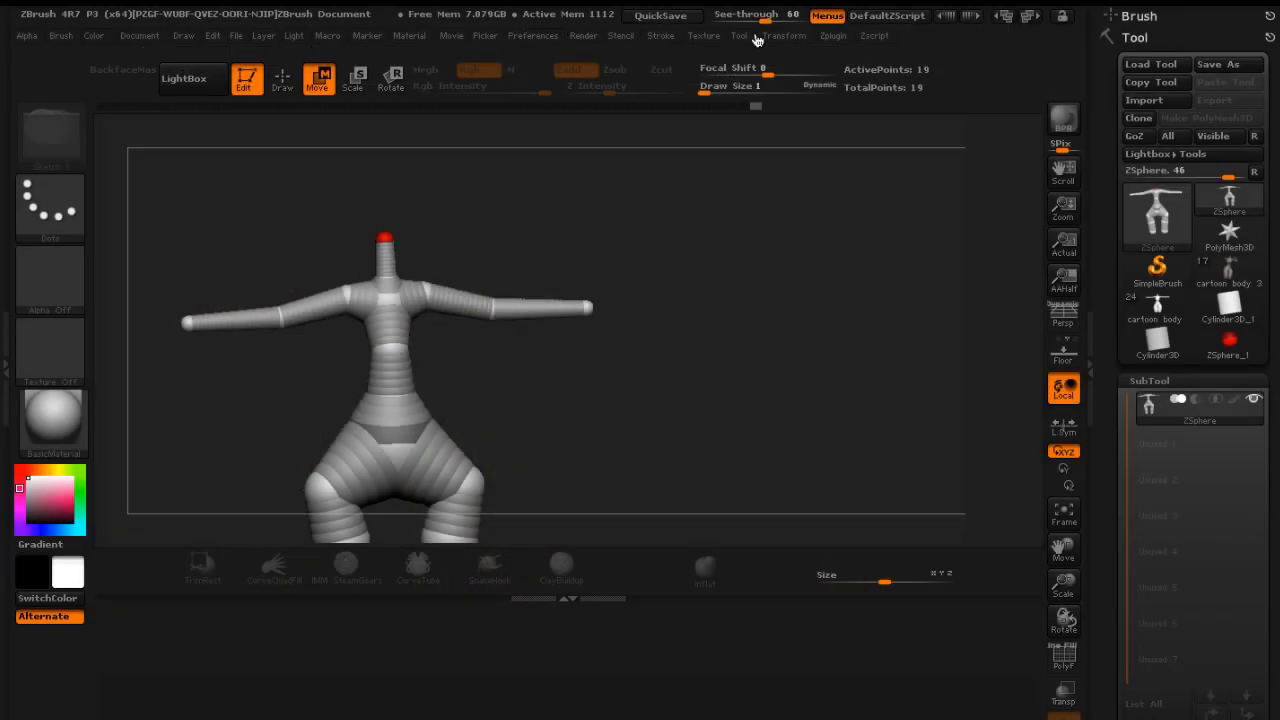
{"action": "left_click_drag", "start_coordinate": [763, 14], "coordinate": [689, 19]}
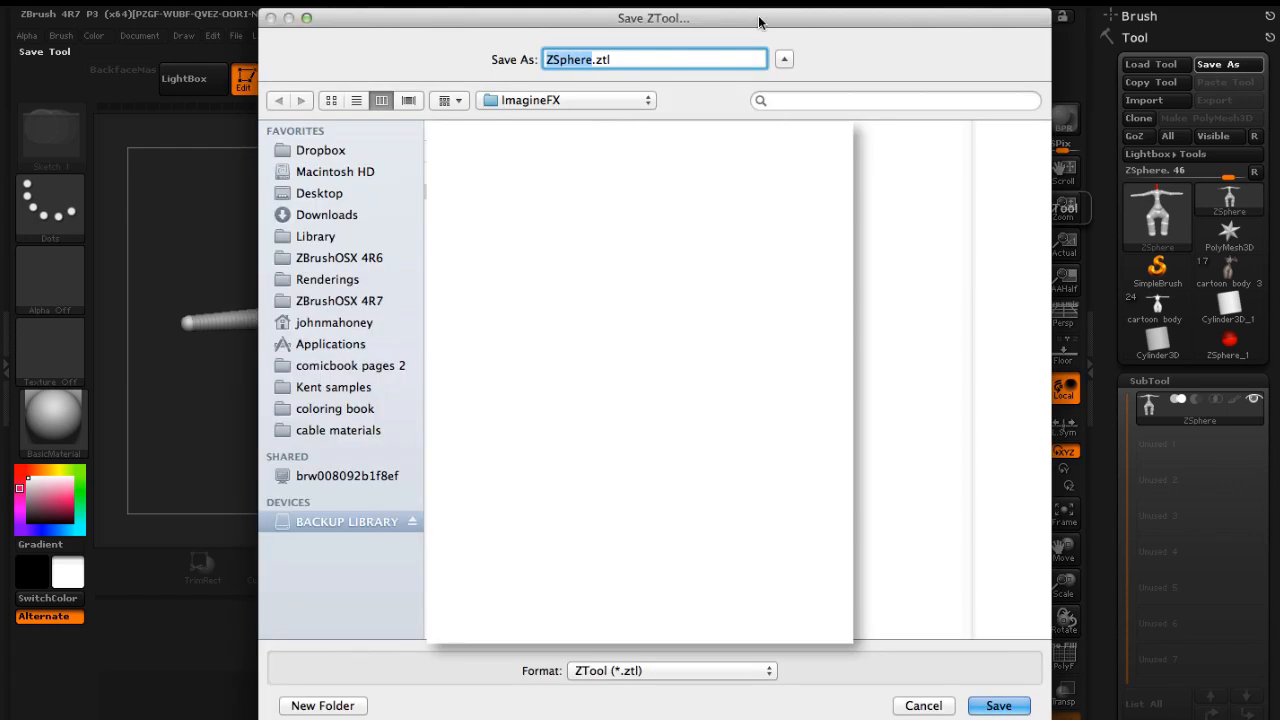
Save the tool as body sphere
{"action": "type", "text": "body"}
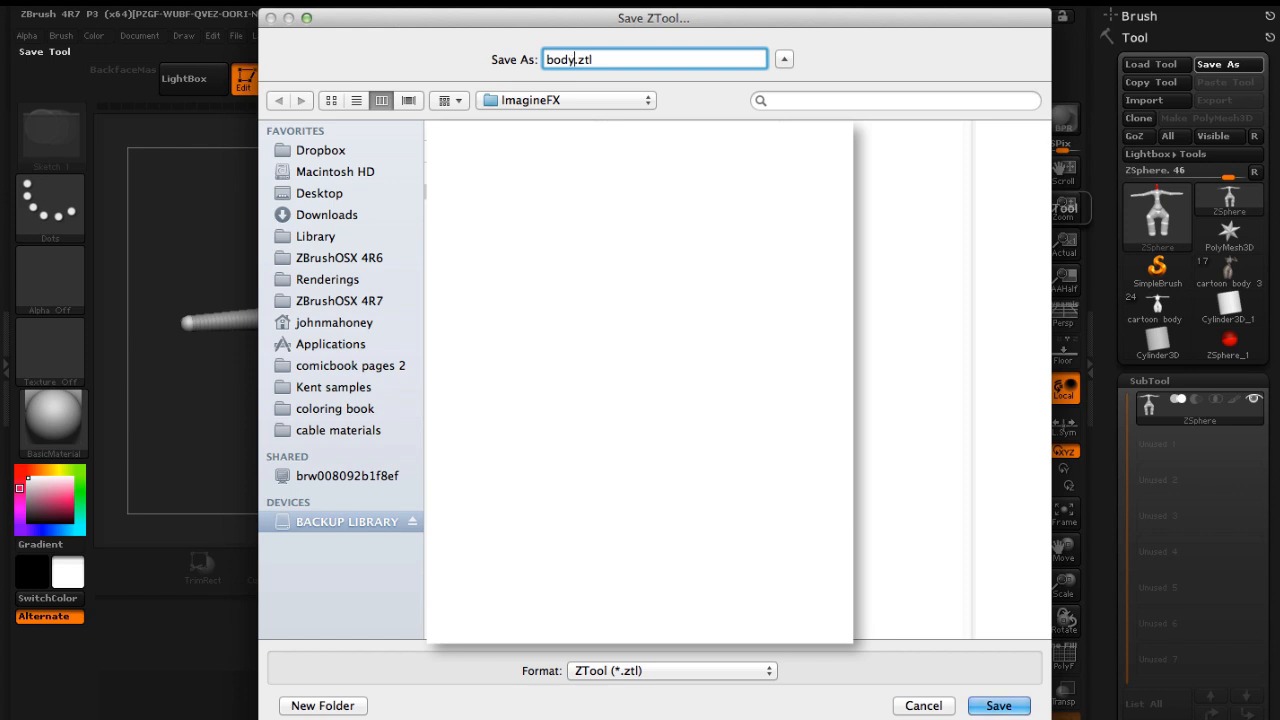
{"action": "type", "text": " sphere"}
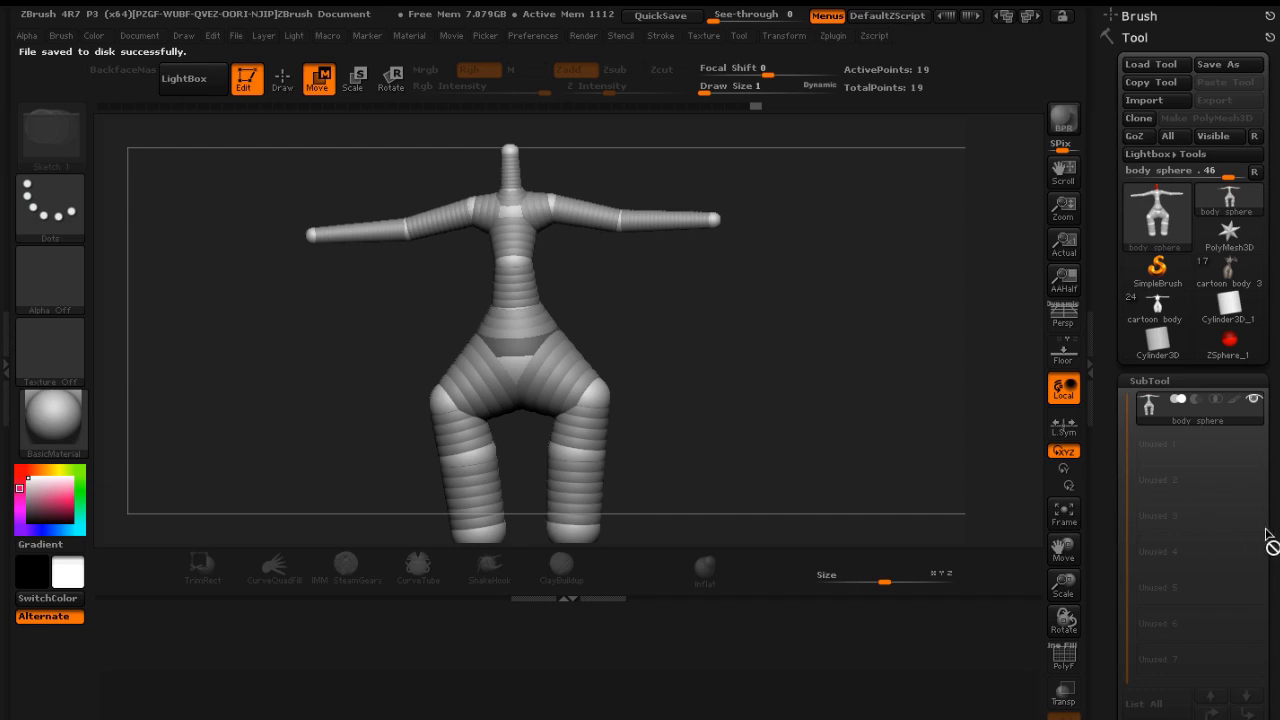
Make a Unified Skin at resolution 208 from the ZSphere armature
{"action": "left_click_drag", "start_coordinate": [1273, 510], "coordinate": [1255, 335]}
{"action": "left_click_drag", "start_coordinate": [1276, 469], "coordinate": [1276, 403]}
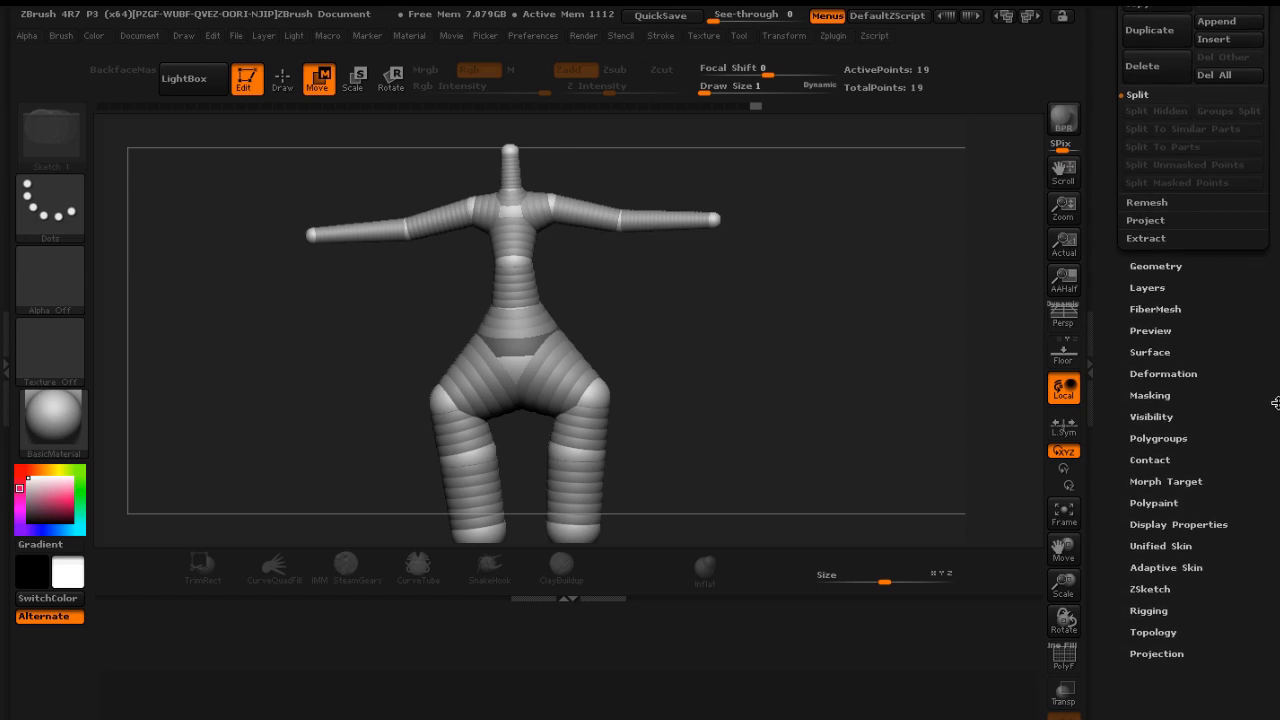
{"action": "left_click", "coordinate": [1166, 567]}
{"action": "left_click_drag", "start_coordinate": [1231, 317], "coordinate": [1228, 471]}
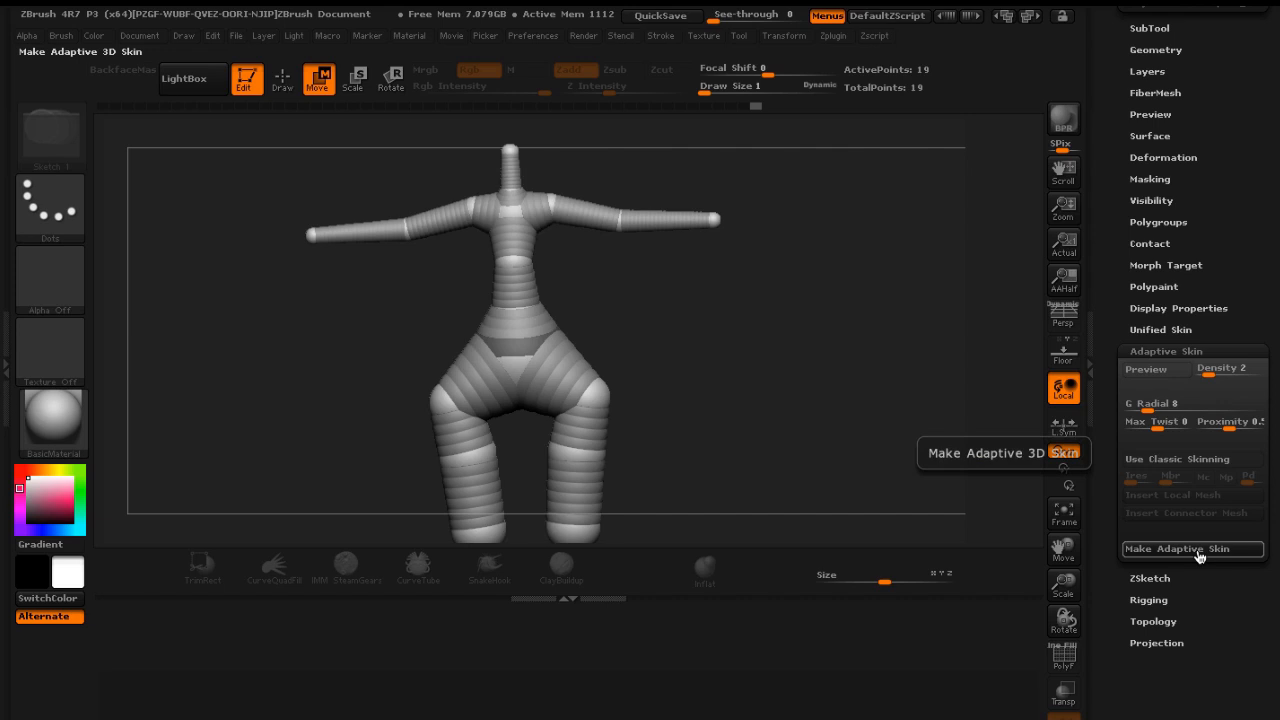
{"action": "left_click_drag", "start_coordinate": [1275, 381], "coordinate": [1274, 471]}
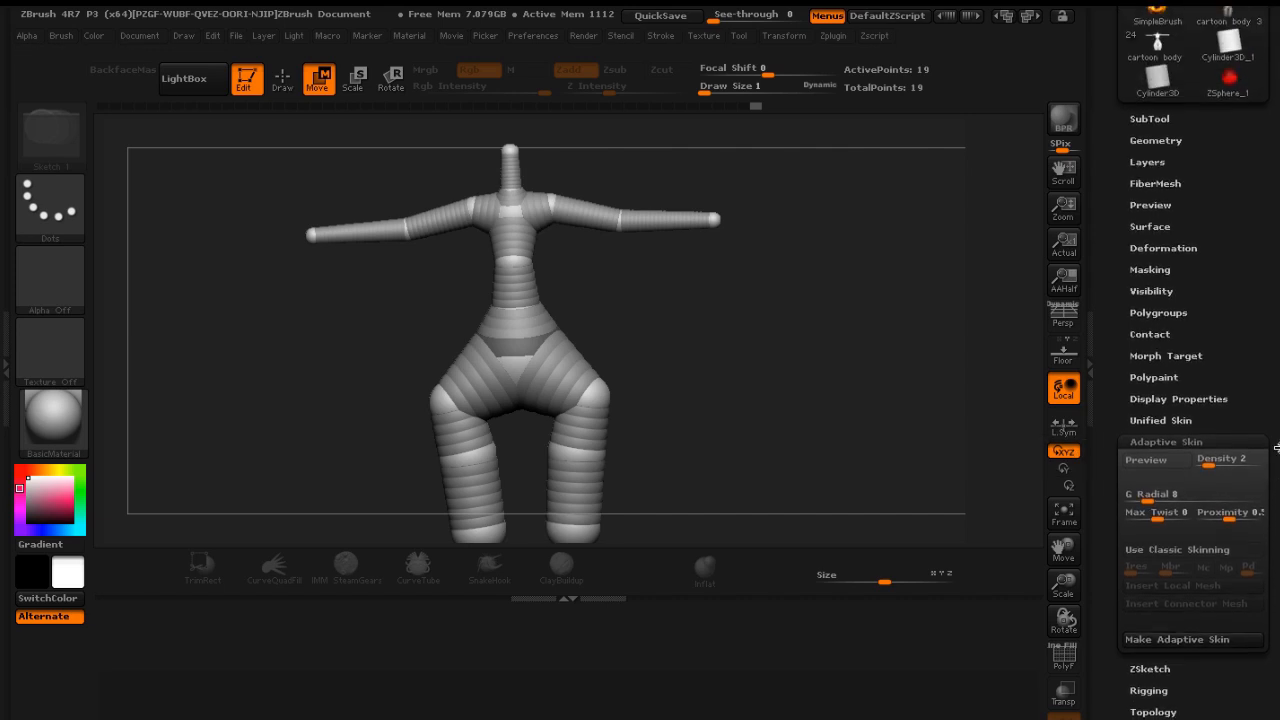
{"action": "left_click", "coordinate": [1180, 643]}
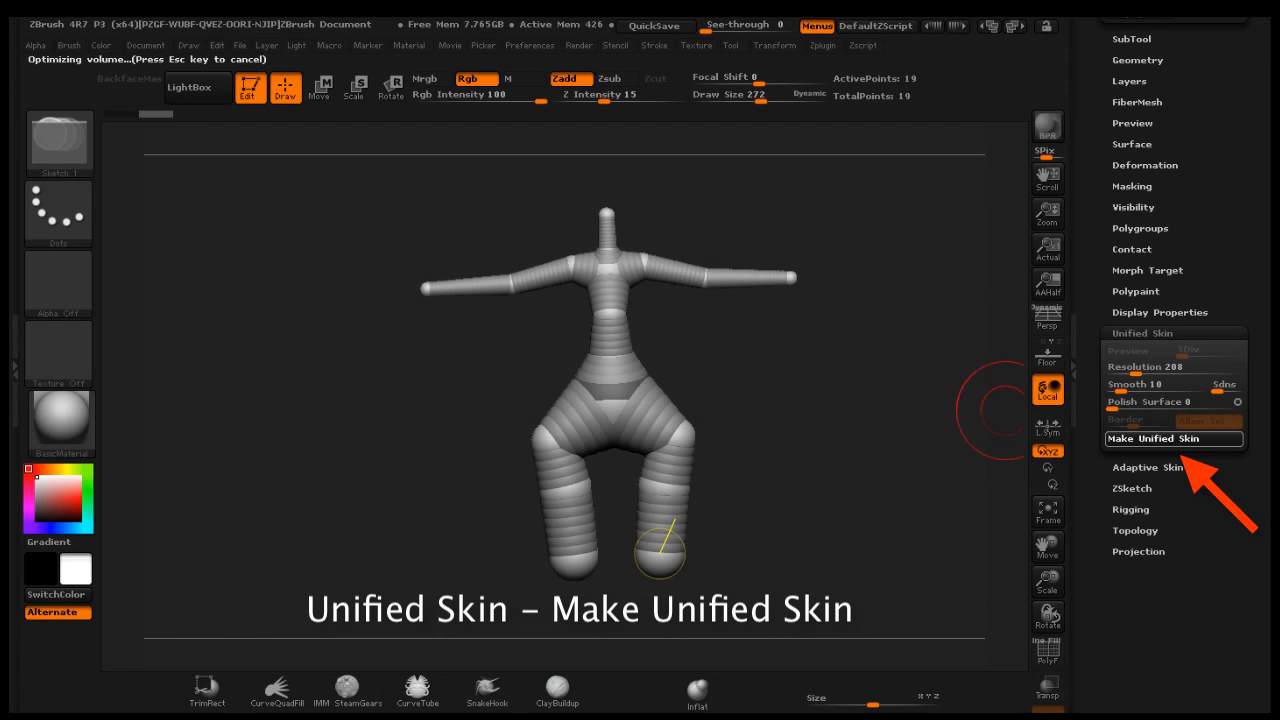
Switch to the generated Skin_body sphere mesh tool
{"action": "left_click_drag", "start_coordinate": [1255, 88], "coordinate": [1255, 295]}
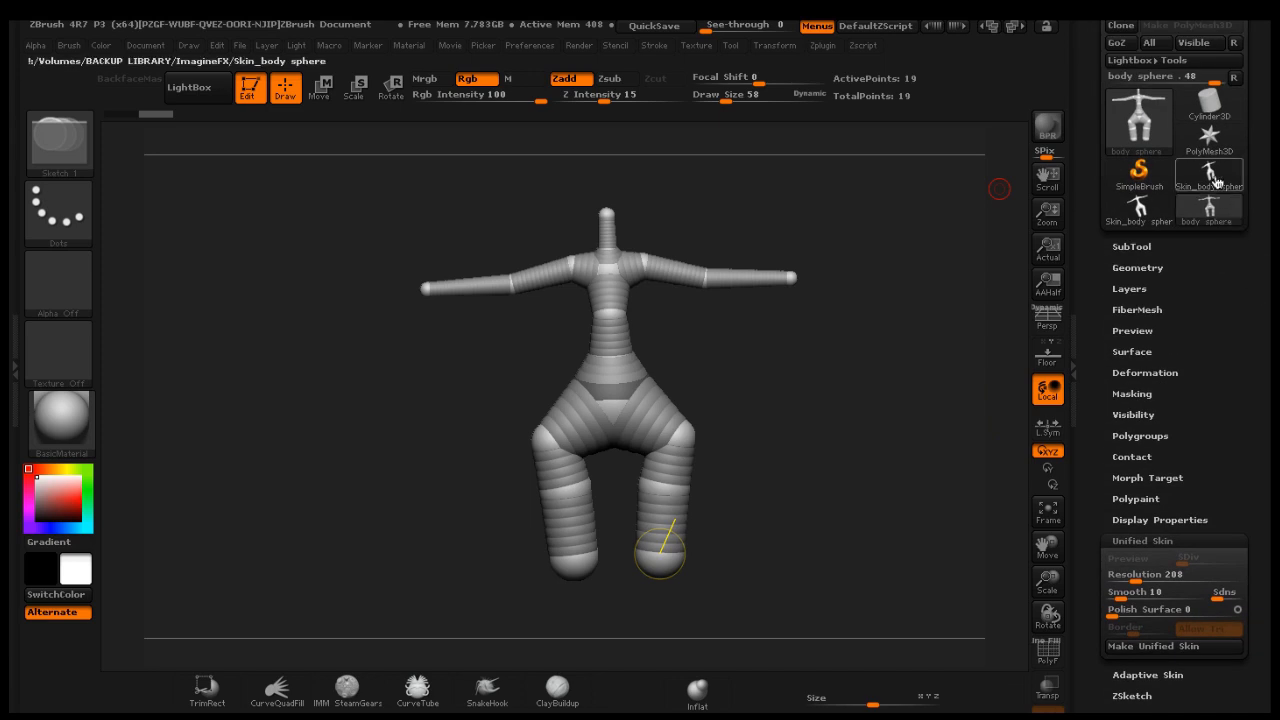
{"action": "mouse_move", "coordinate": [1211, 174]}
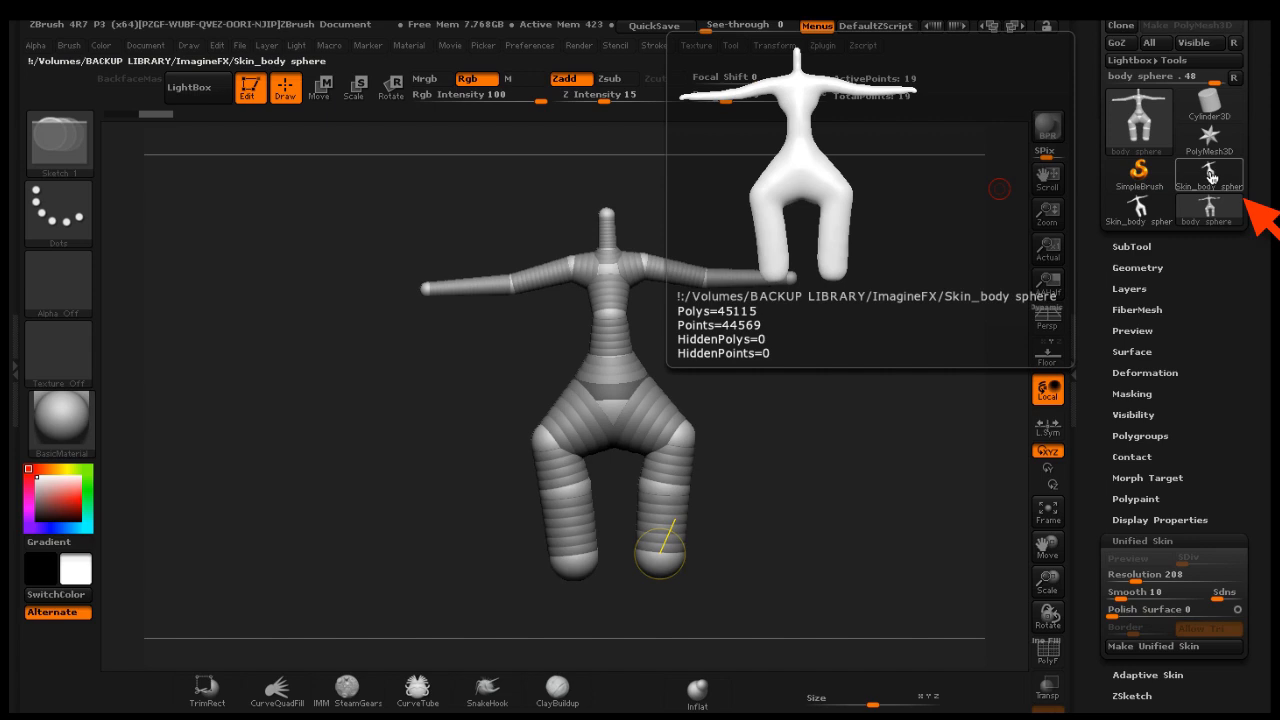
{"action": "left_click", "coordinate": [1211, 174]}
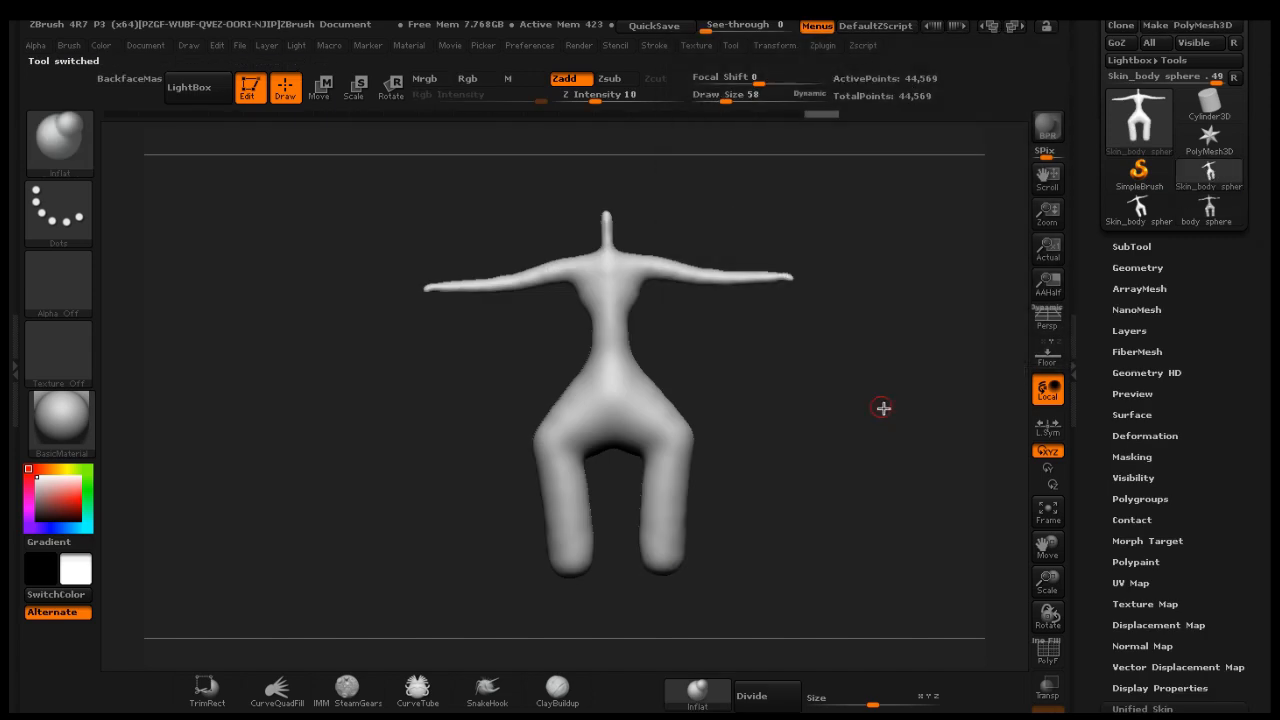
Save the skin mesh tool as Skin_body sphere.ztl
{"action": "mouse_move", "coordinate": [883, 407]}
{"action": "left_mouse_down"}
{"action": "mouse_move", "coordinate": [751, 419]}
{"action": "mouse_move", "coordinate": [870, 400]}
{"action": "left_mouse_up"}
{"action": "mouse_move", "coordinate": [1260, 117]}
{"action": "left_mouse_down"}
{"action": "mouse_move", "coordinate": [1268, 193]}
{"action": "mouse_move", "coordinate": [1254, 61]}
{"action": "mouse_move", "coordinate": [1251, 190]}
{"action": "left_mouse_up"}
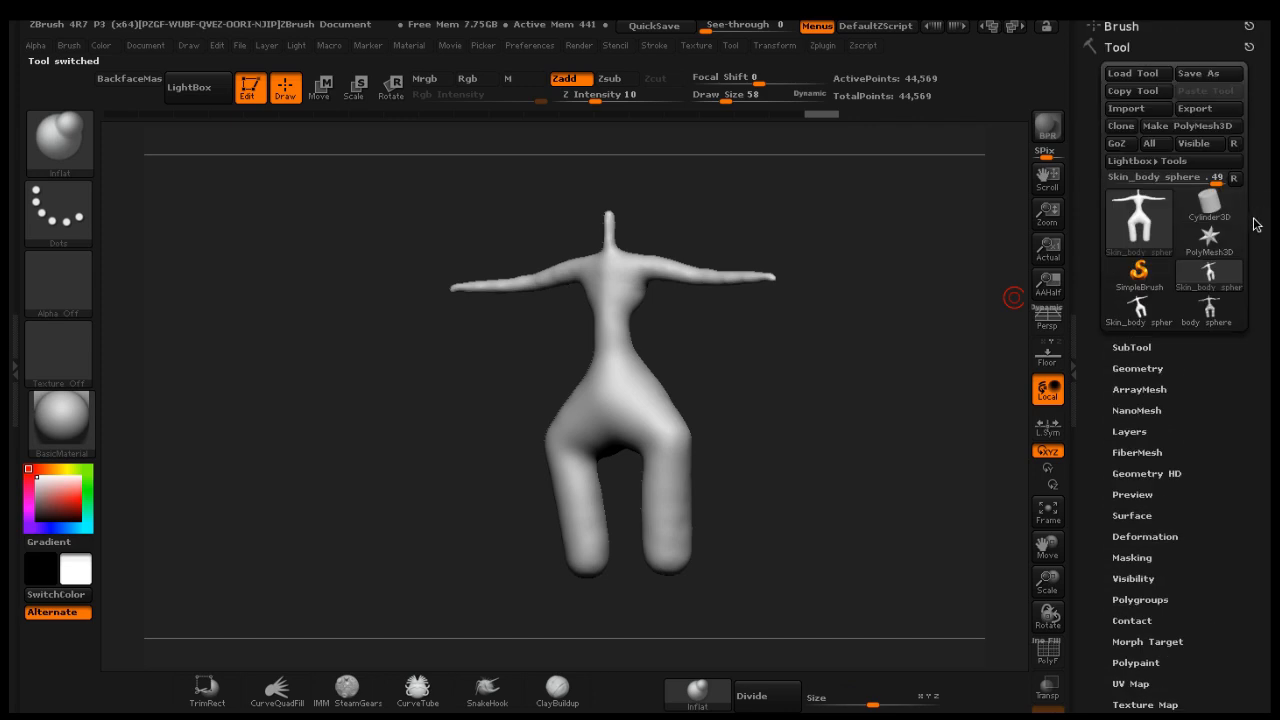
{"action": "left_click", "coordinate": [1210, 80]}
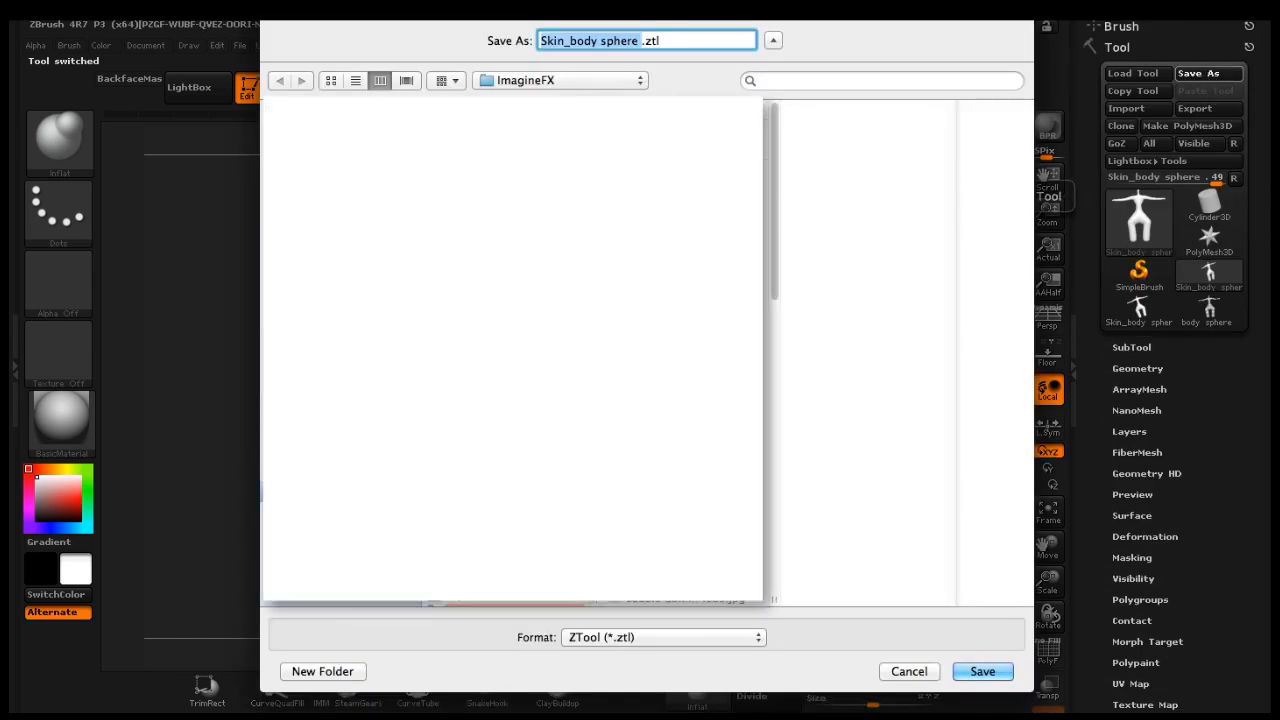
{"action": "left_click", "coordinate": [982, 671]}
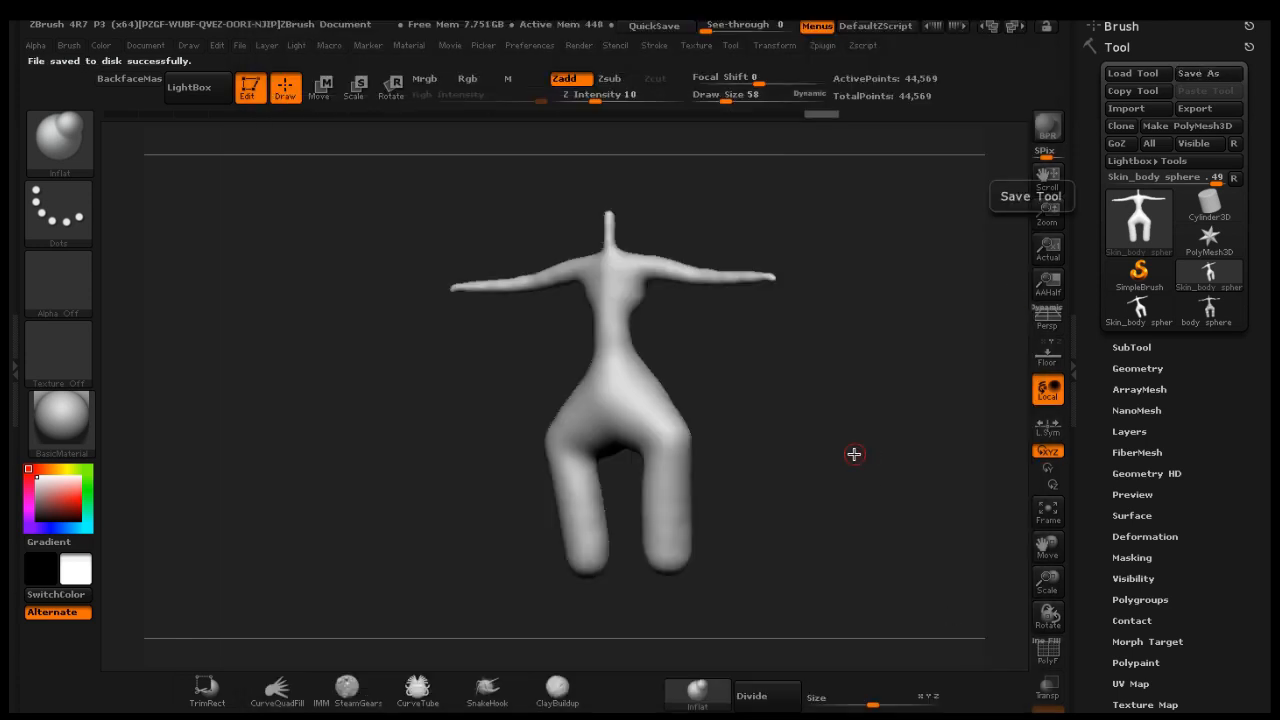
Raise the see-through transparency to 75 to show the reference behind the mesh
{"action": "left_click_drag", "start_coordinate": [766, 363], "coordinate": [781, 331]}
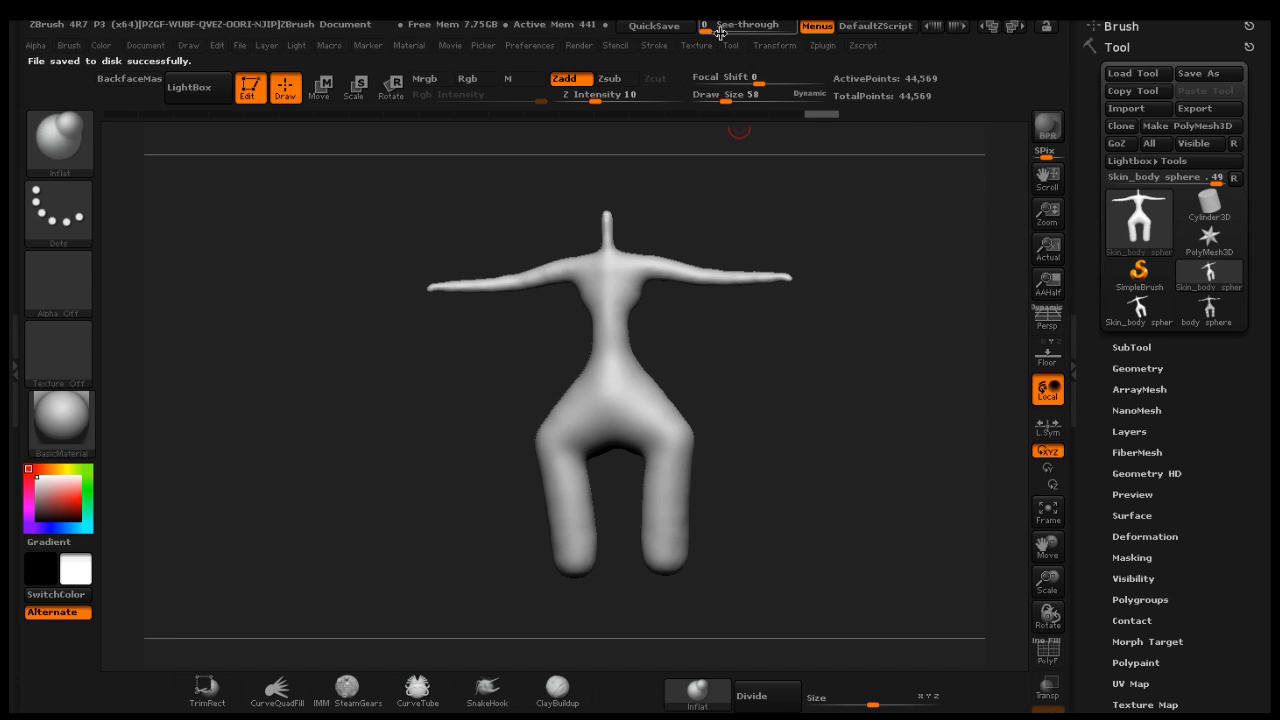
{"action": "left_click_drag", "start_coordinate": [712, 28], "coordinate": [760, 28]}
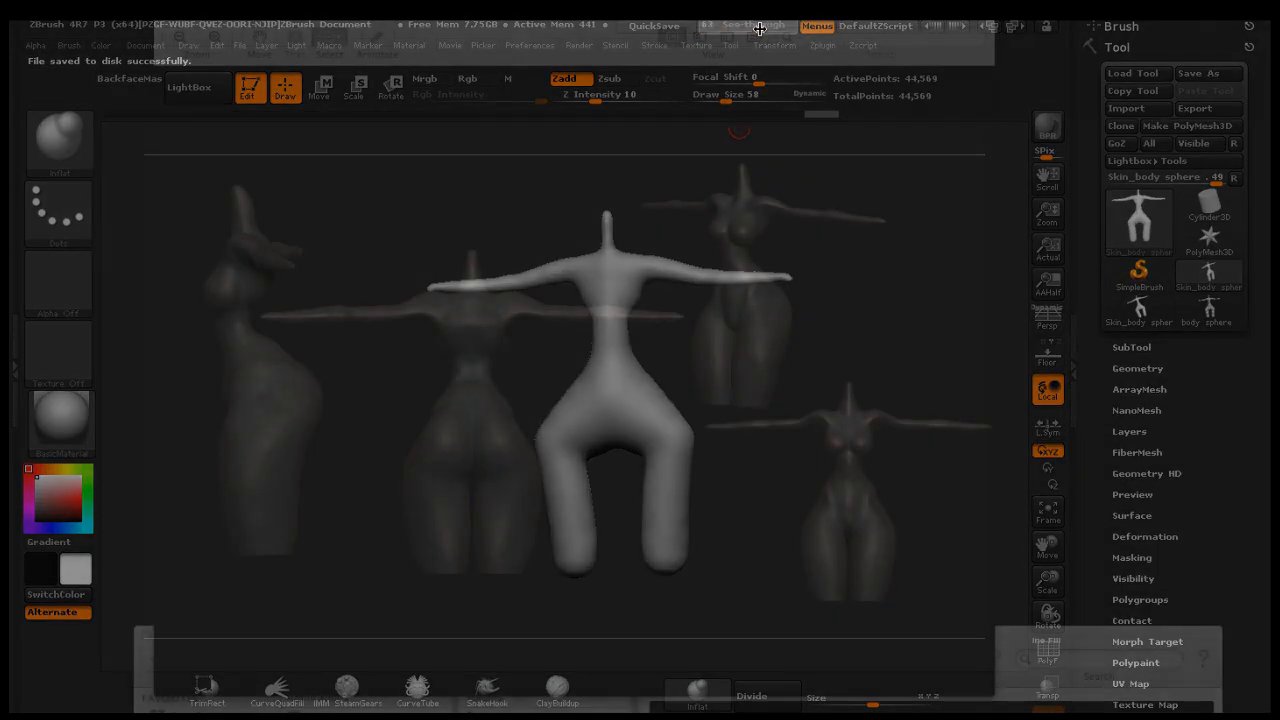
{"action": "left_click_drag", "start_coordinate": [757, 28], "coordinate": [771, 28]}
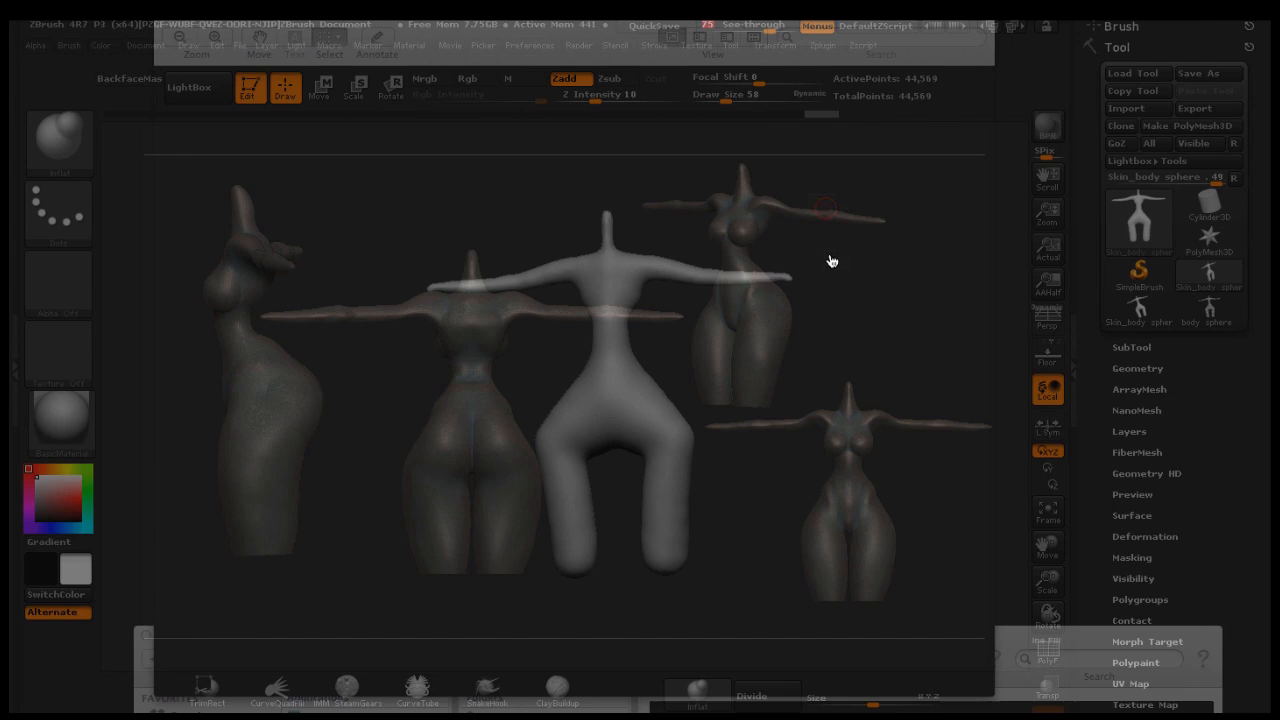
Select the ClayBuildup brush at draw size 168 and add clay strokes to the legs
{"action": "left_click_drag", "start_coordinate": [830, 303], "coordinate": [726, 255]}
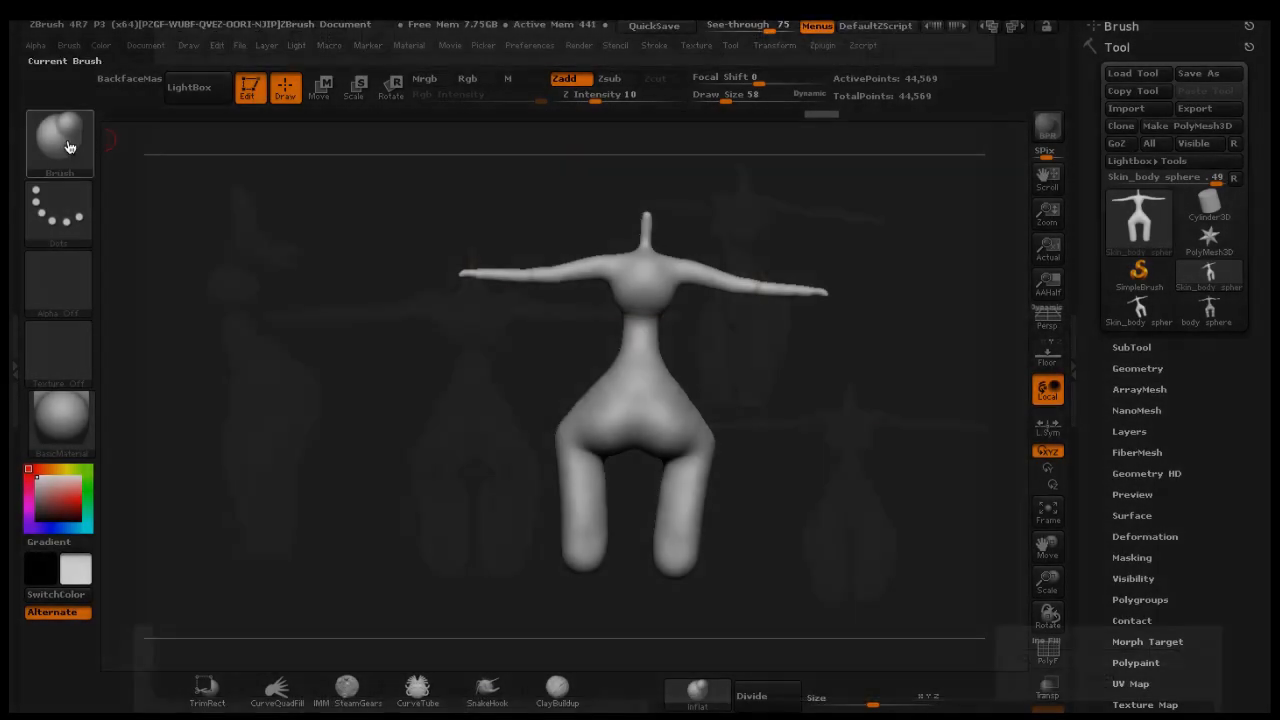
{"action": "left_click", "coordinate": [62, 140]}
{"action": "left_click", "coordinate": [226, 160]}
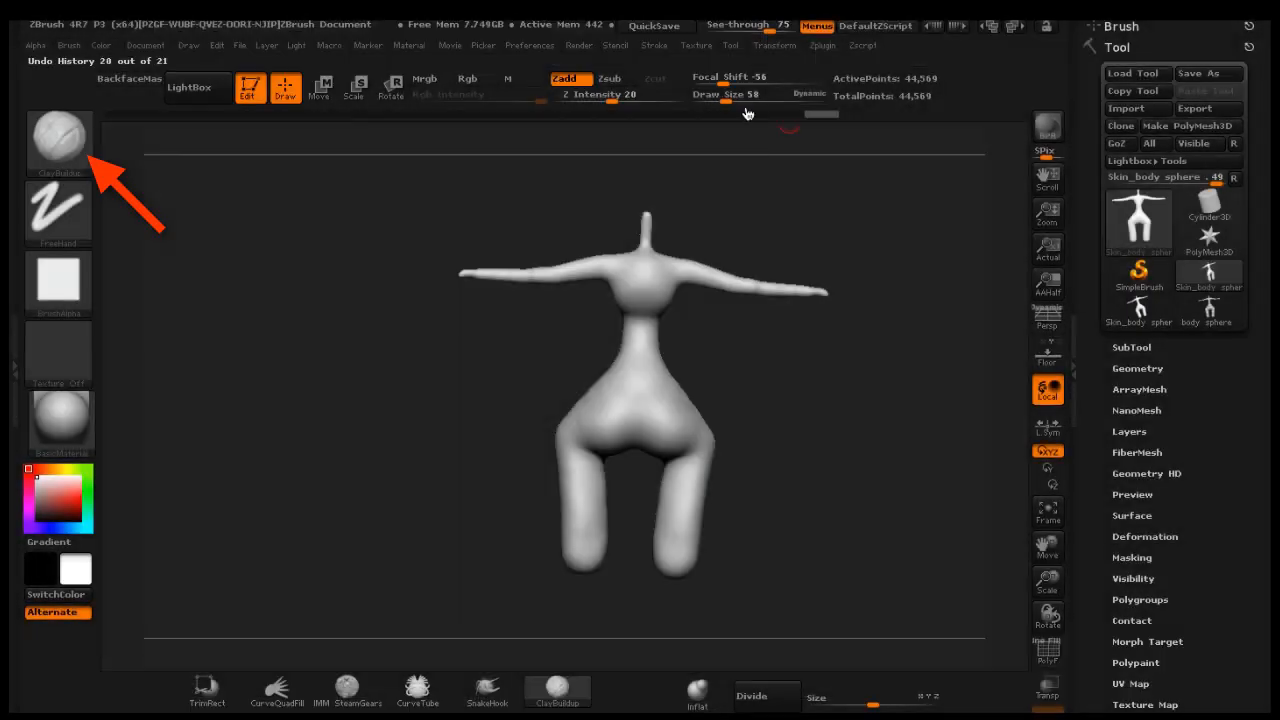
{"action": "left_click_drag", "start_coordinate": [728, 96], "coordinate": [744, 96]}
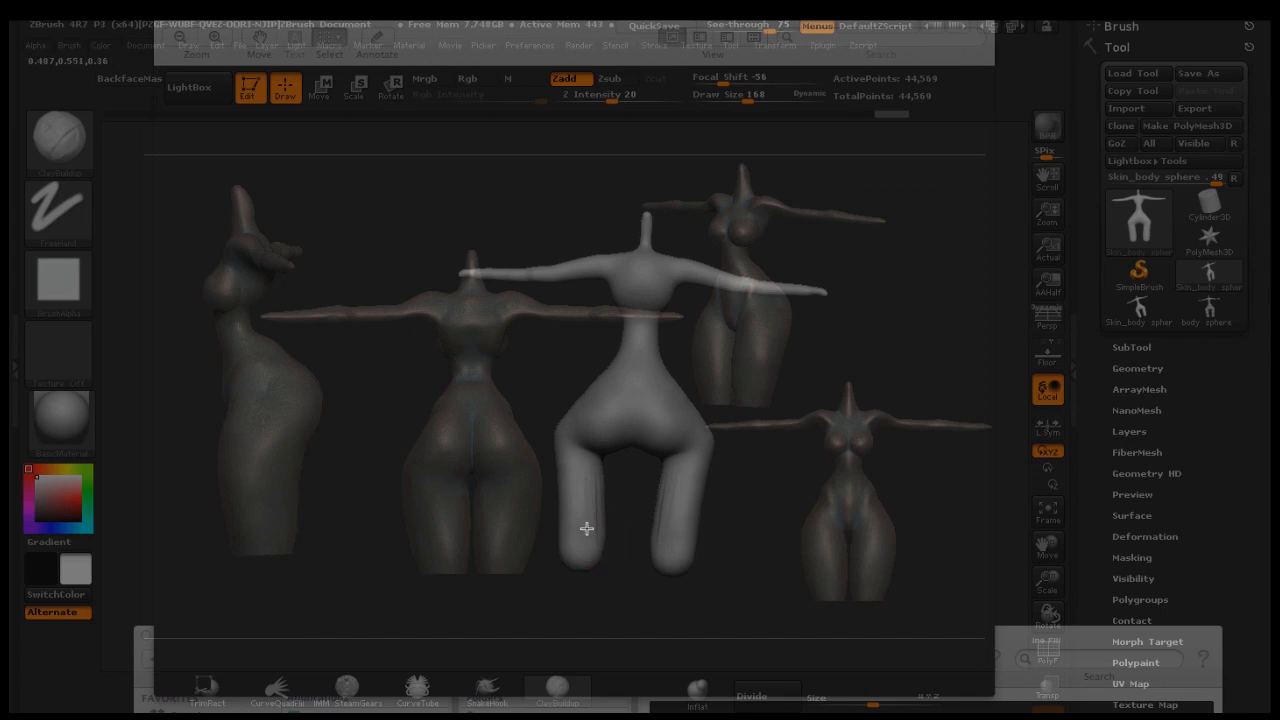
{"action": "left_click_drag", "start_coordinate": [548, 340], "coordinate": [612, 338]}
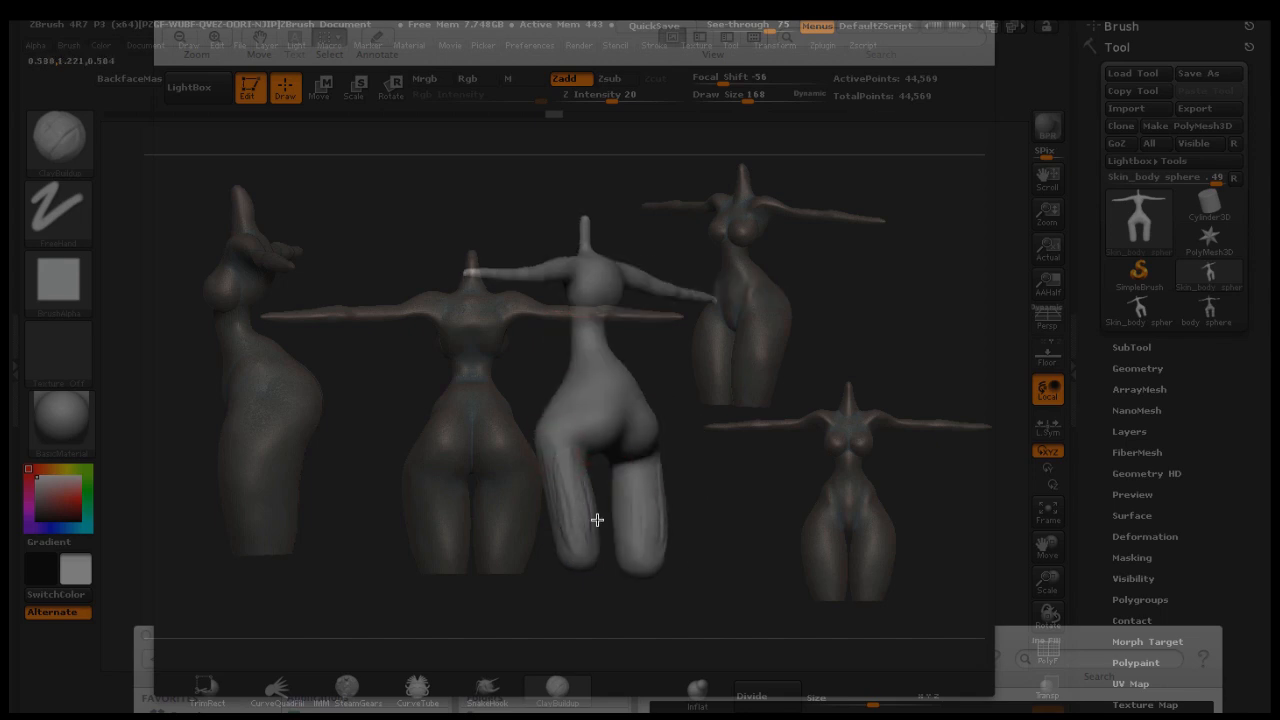
{"action": "left_click_drag", "start_coordinate": [802, 427], "coordinate": [723, 426]}
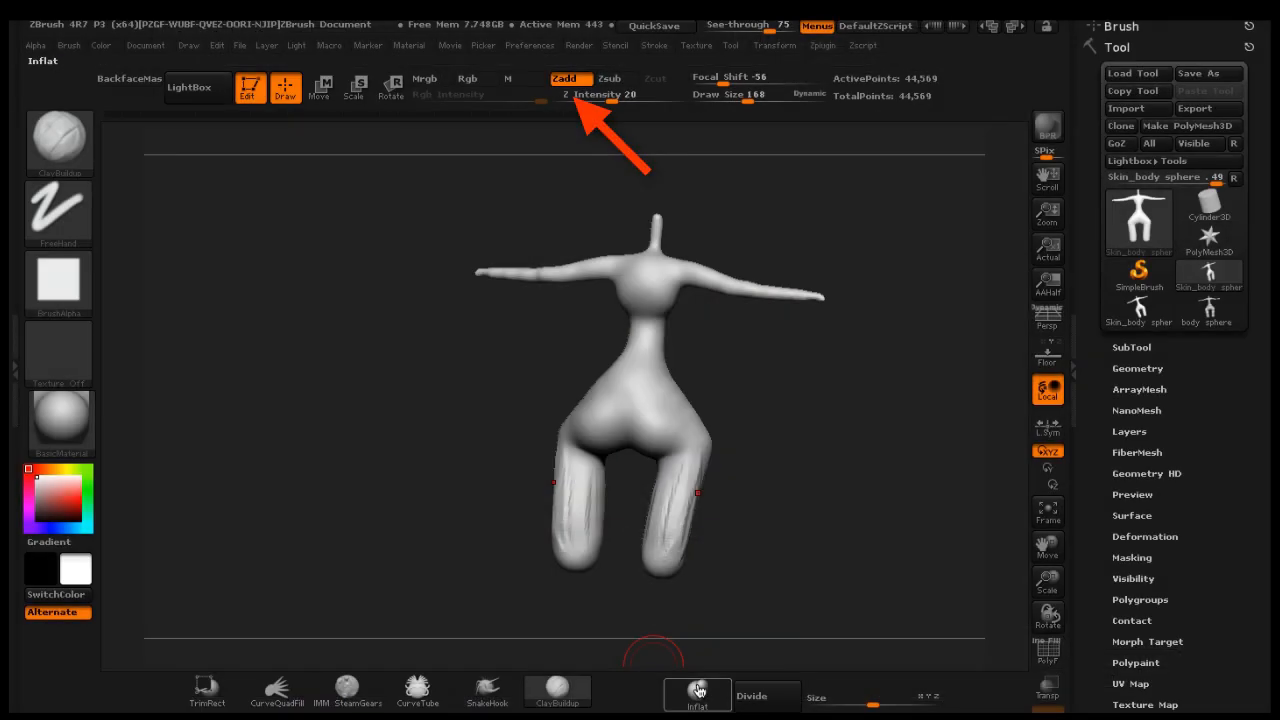
Switch to the Inflat brush and inflate the legs and hips, turning the model to check several angles
{"action": "left_click", "coordinate": [698, 690]}
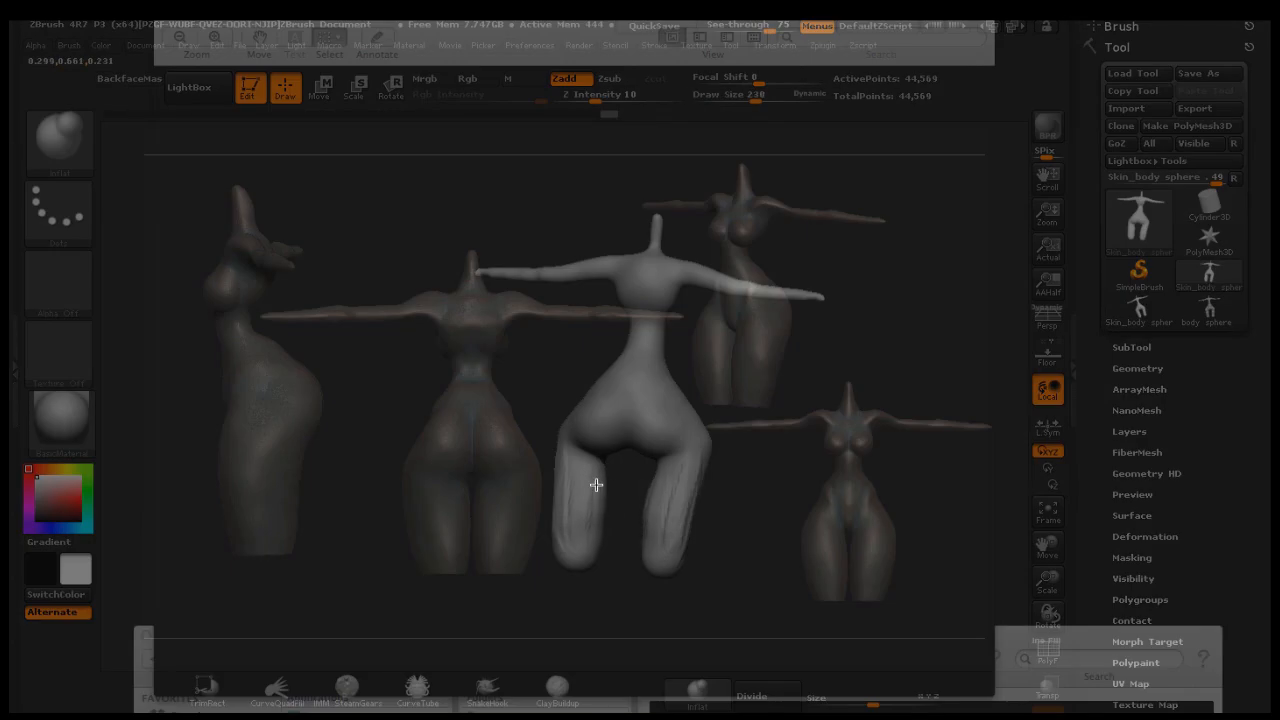
{"action": "left_click_drag", "start_coordinate": [588, 508], "coordinate": [577, 511]}
{"action": "left_click_drag", "start_coordinate": [766, 489], "coordinate": [770, 494]}
{"action": "left_click_drag", "start_coordinate": [677, 466], "coordinate": [658, 471]}
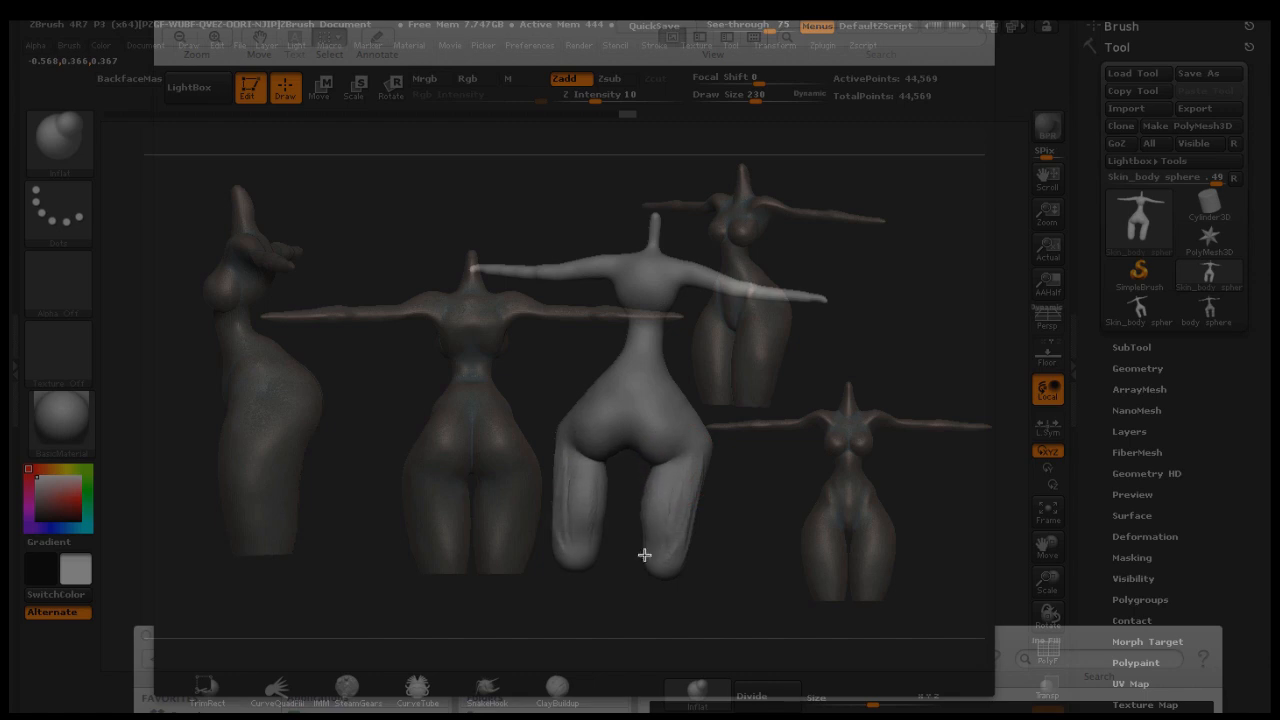
{"action": "left_click_drag", "start_coordinate": [685, 549], "coordinate": [687, 546]}
{"action": "left_click_drag", "start_coordinate": [782, 471], "coordinate": [714, 476]}
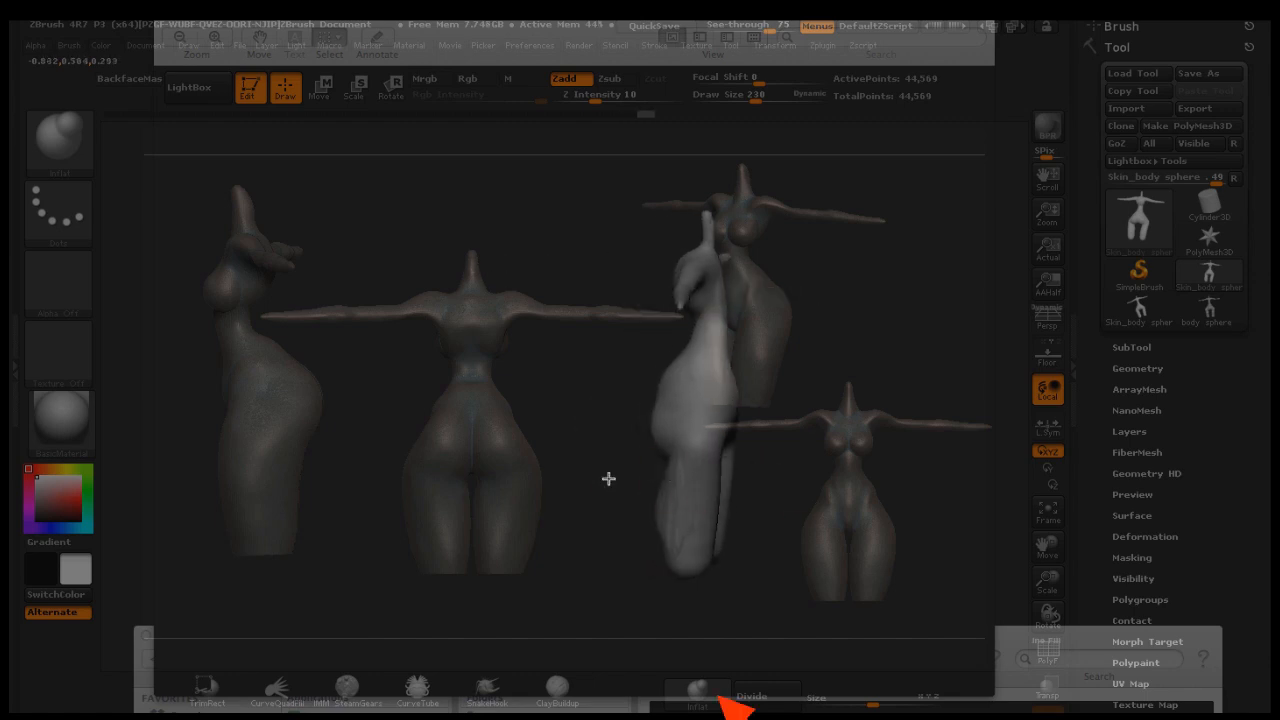
{"action": "left_click_drag", "start_coordinate": [608, 479], "coordinate": [652, 548]}
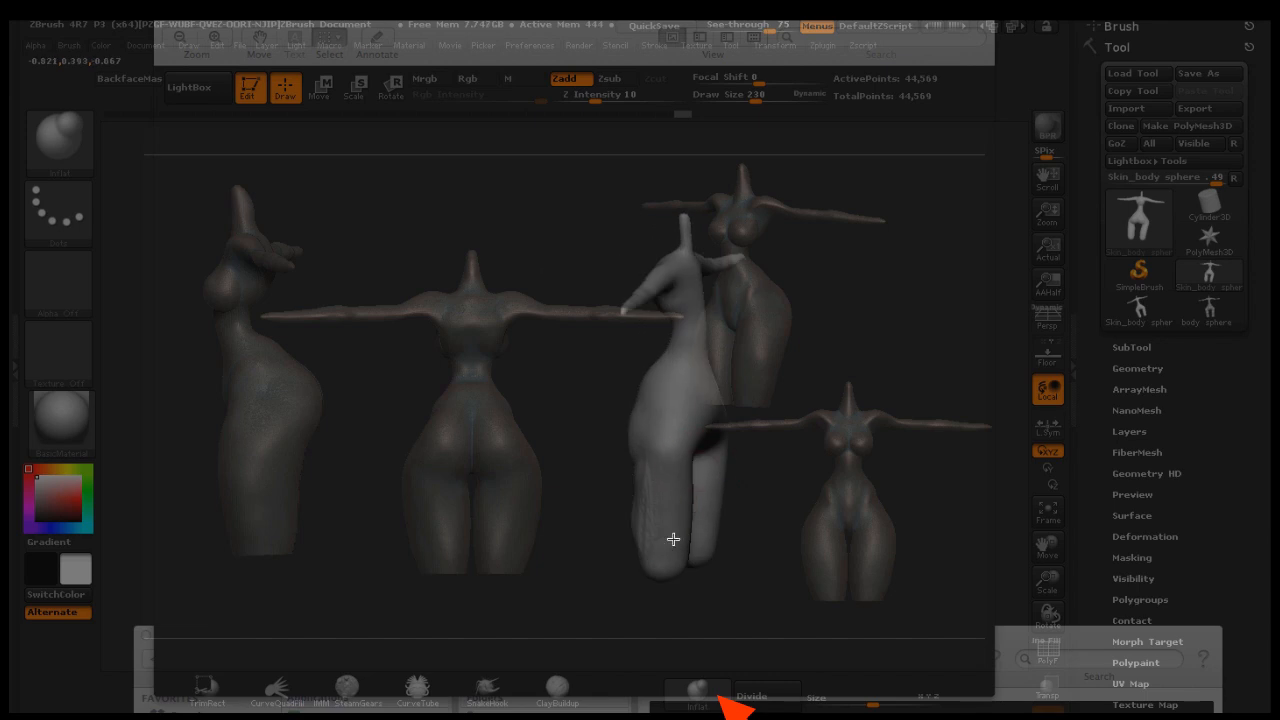
{"action": "left_click_drag", "start_coordinate": [806, 489], "coordinate": [731, 480]}
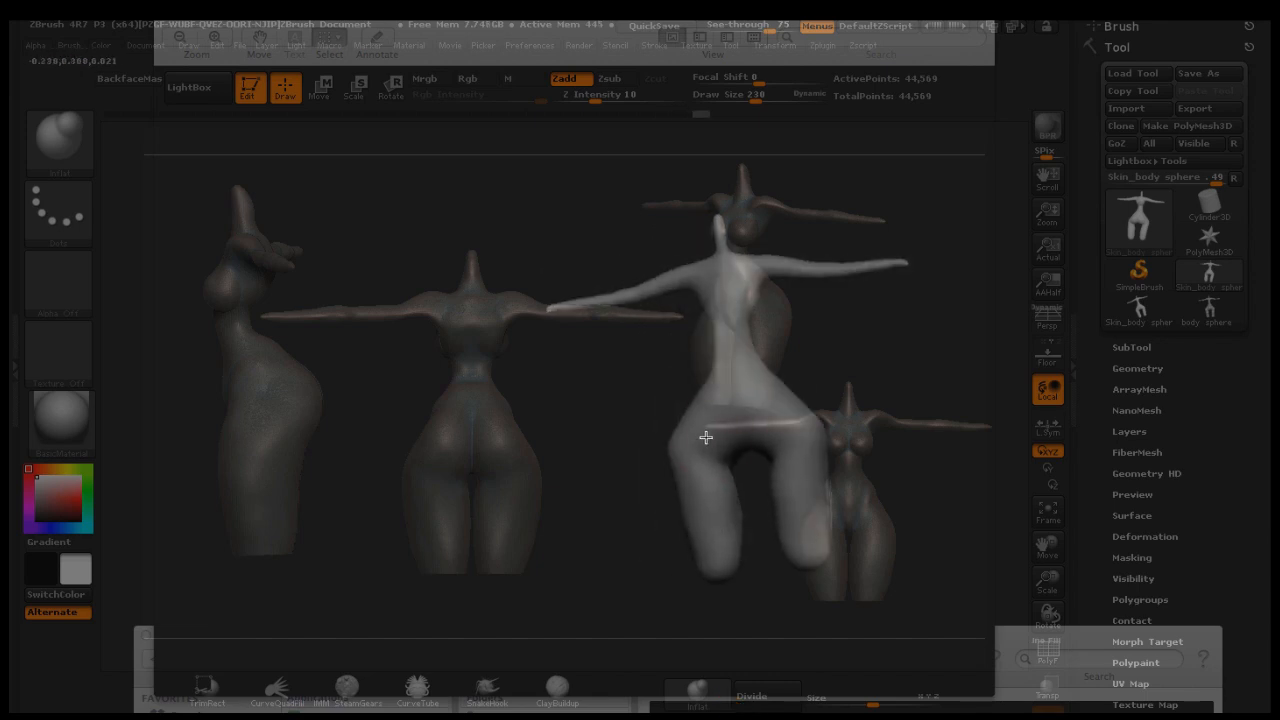
{"action": "left_click_drag", "start_coordinate": [877, 309], "coordinate": [814, 370]}
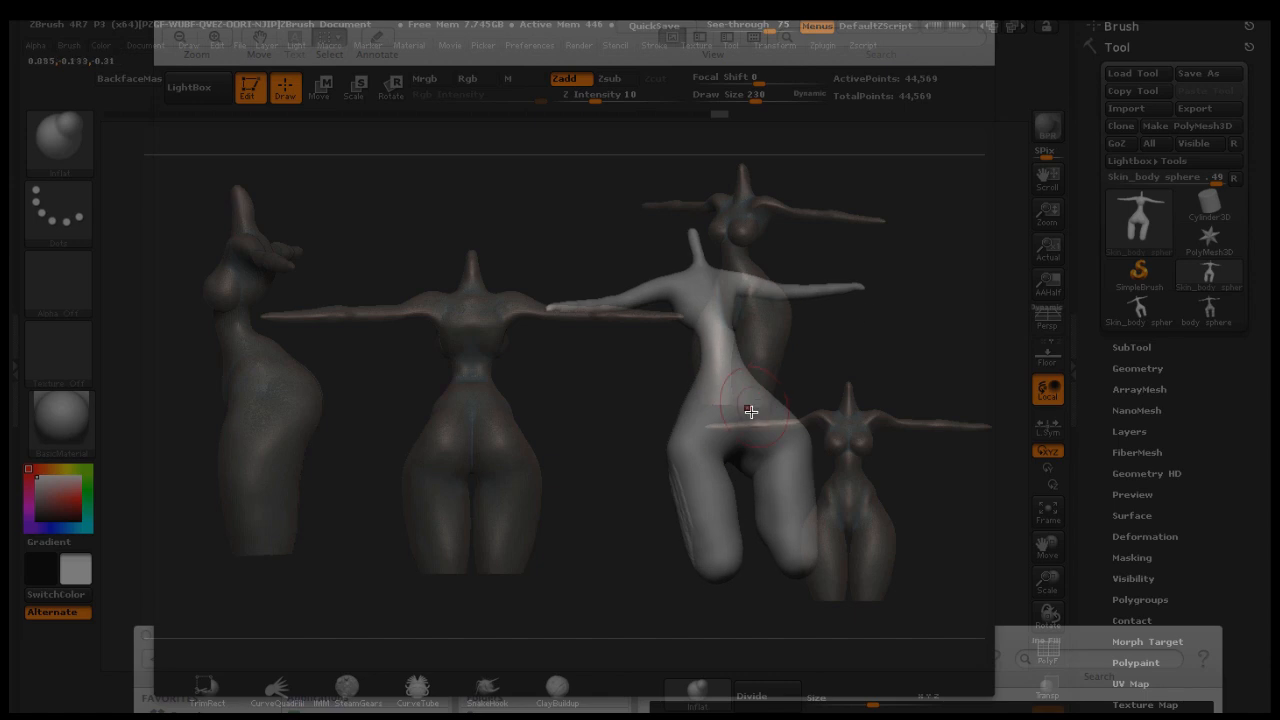
{"action": "left_click_drag", "start_coordinate": [728, 393], "coordinate": [777, 363]}
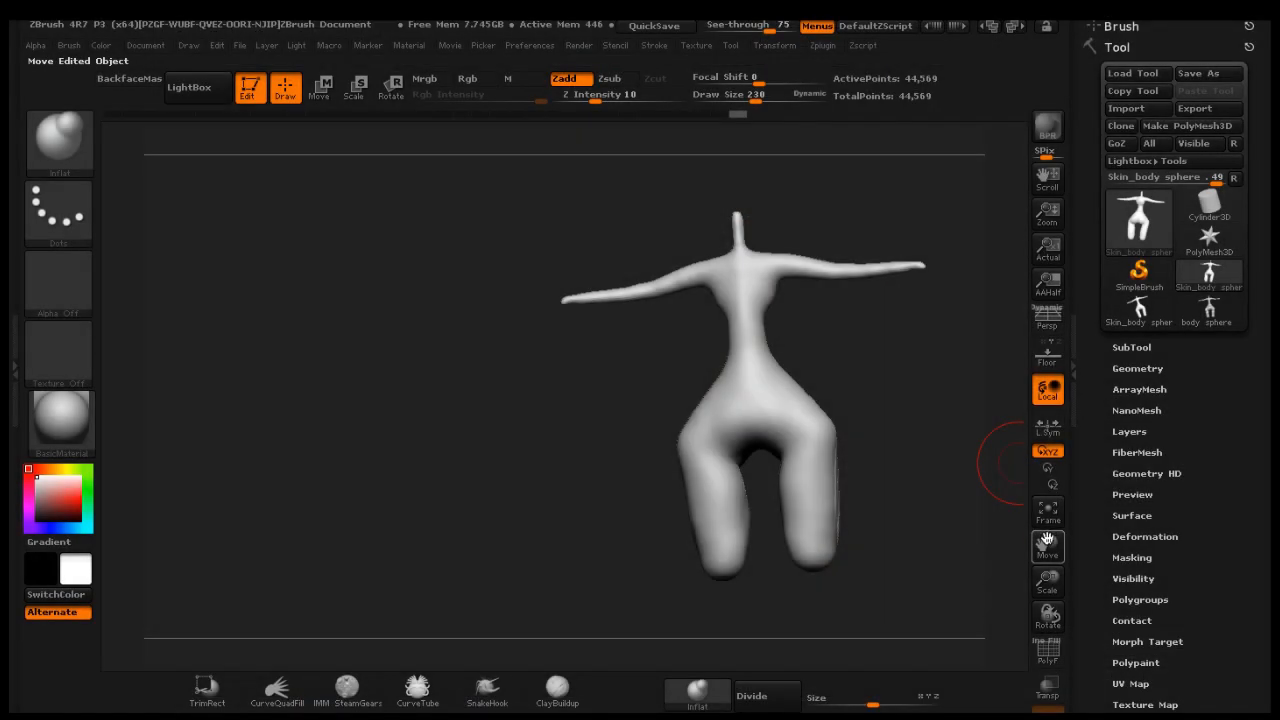
{"action": "left_click_drag", "start_coordinate": [1046, 545], "coordinate": [961, 538]}
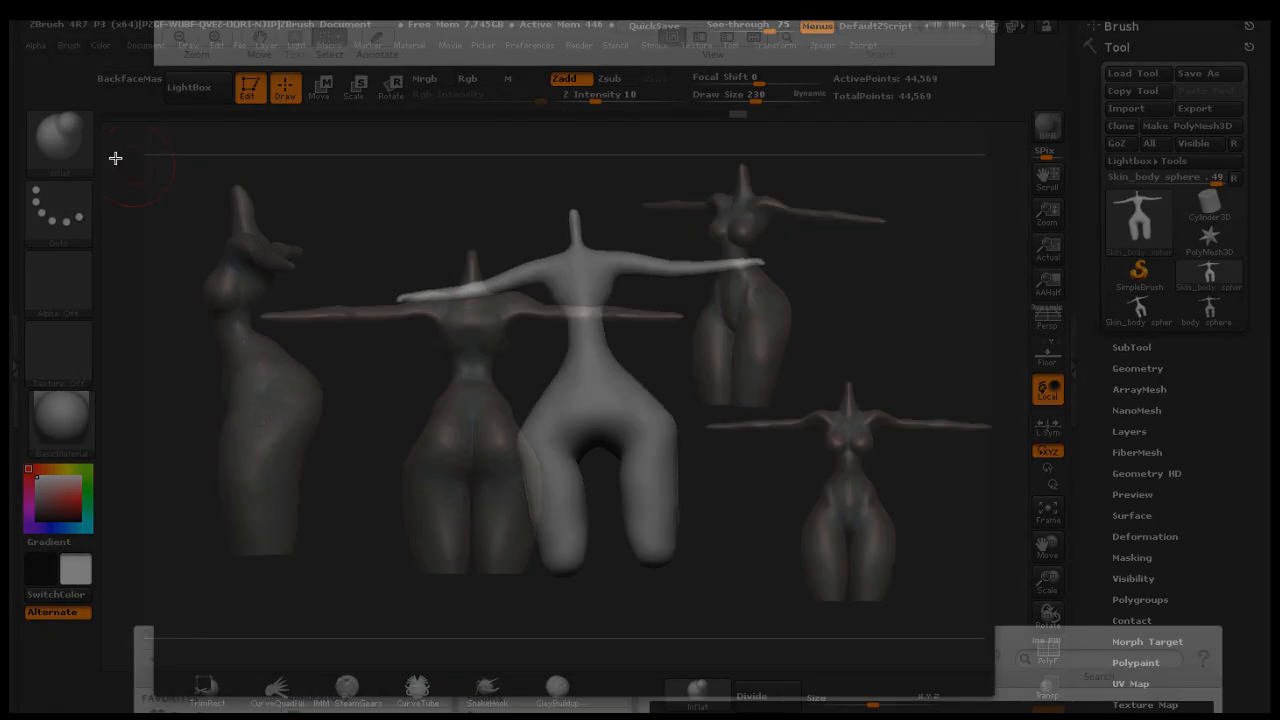
Switch back to the ClayBuildup brush and set its draw size to 156
{"action": "left_click", "coordinate": [60, 135]}
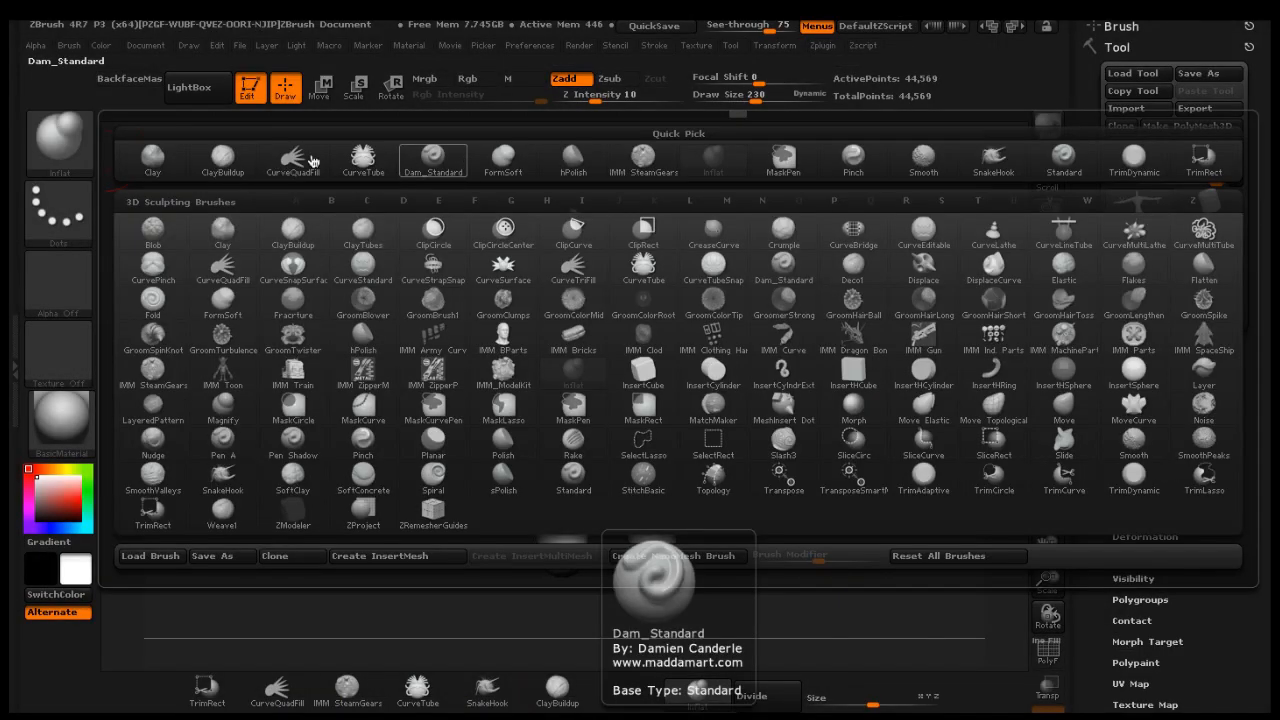
{"action": "left_click", "coordinate": [245, 160]}
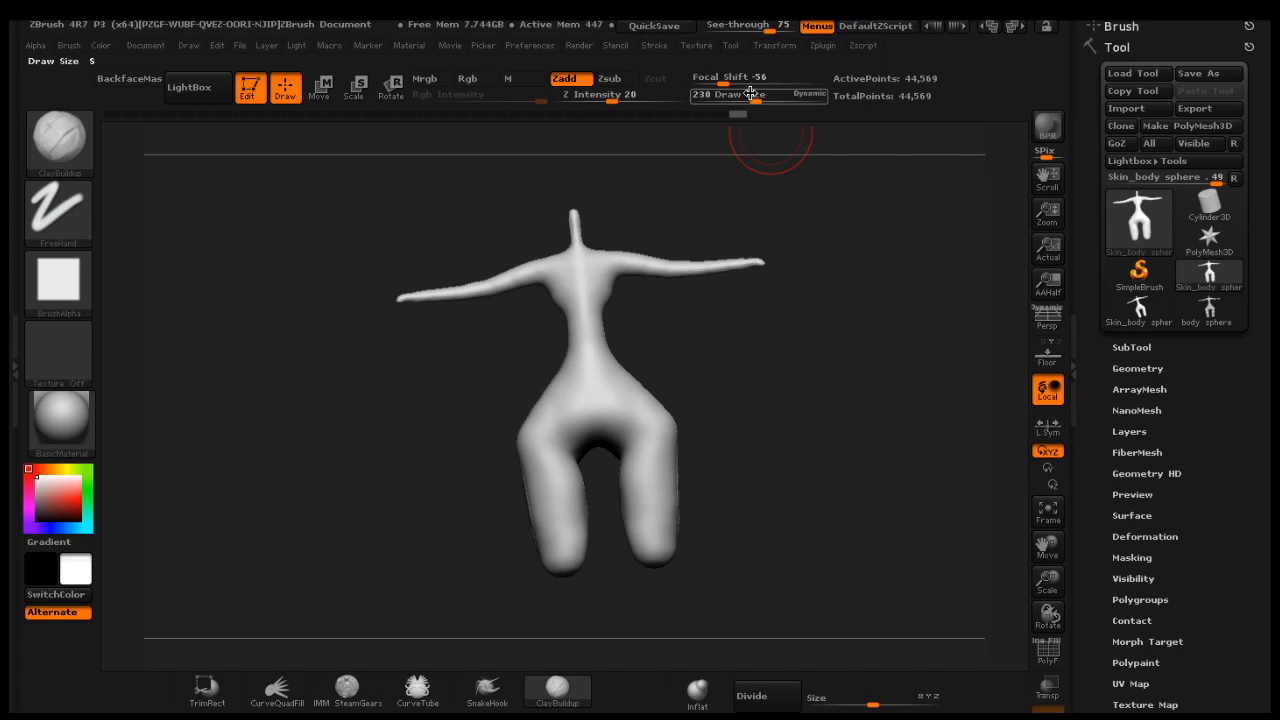
{"action": "left_click_drag", "start_coordinate": [762, 100], "coordinate": [744, 100]}
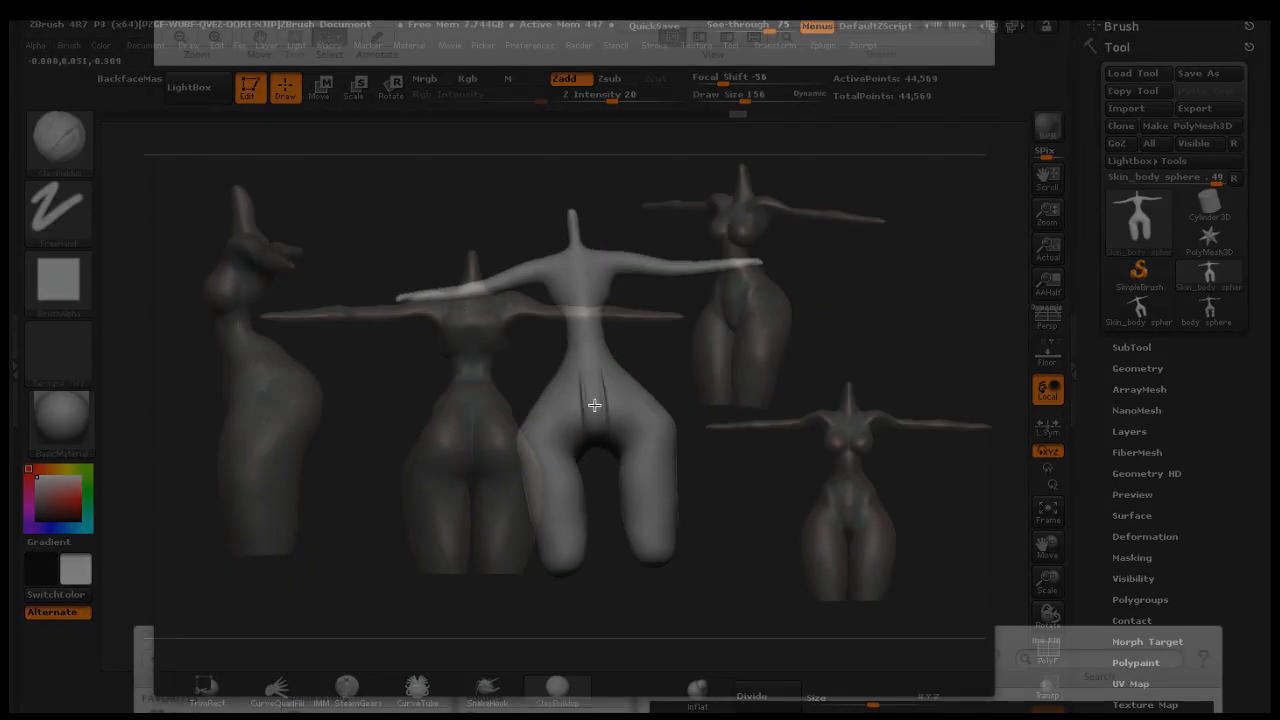
Add ClayBuildup strokes to the legs and hips, turning the model to work from several angles
{"action": "left_click_drag", "start_coordinate": [559, 415], "coordinate": [590, 405]}
{"action": "left_click_drag", "start_coordinate": [709, 397], "coordinate": [663, 434]}
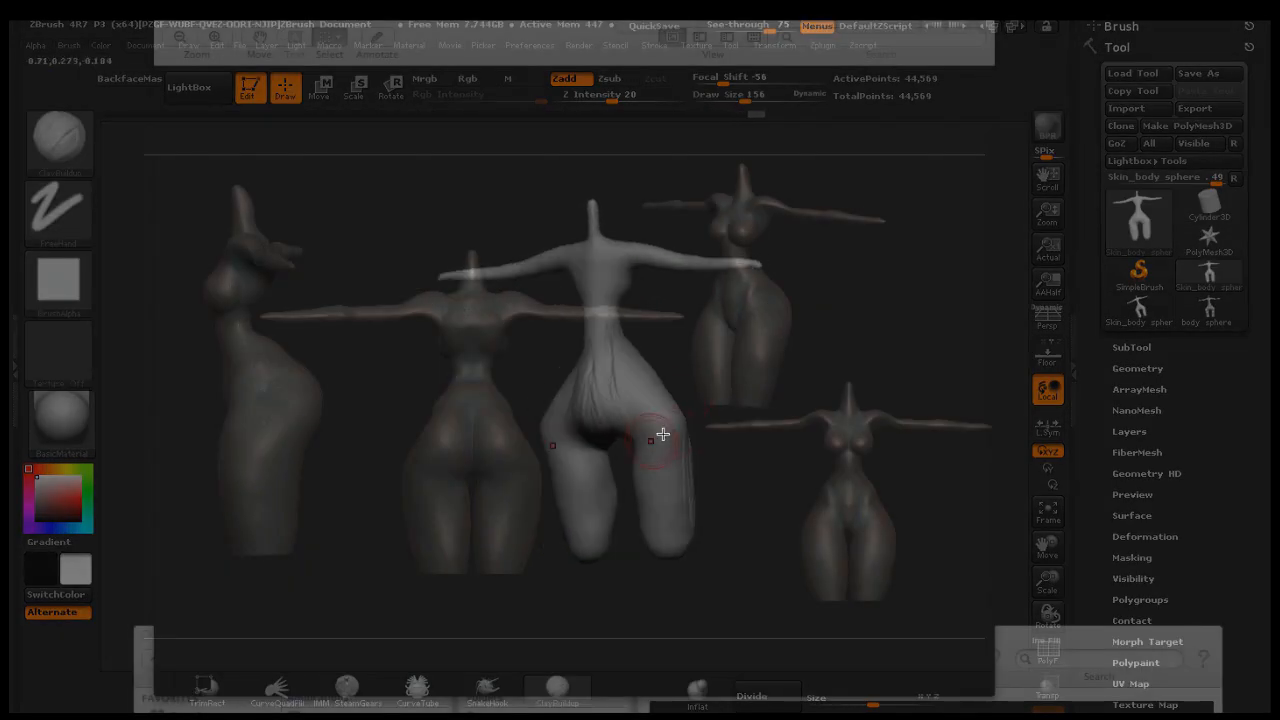
{"action": "left_click_drag", "start_coordinate": [656, 504], "coordinate": [664, 440]}
{"action": "left_click_drag", "start_coordinate": [763, 374], "coordinate": [702, 384]}
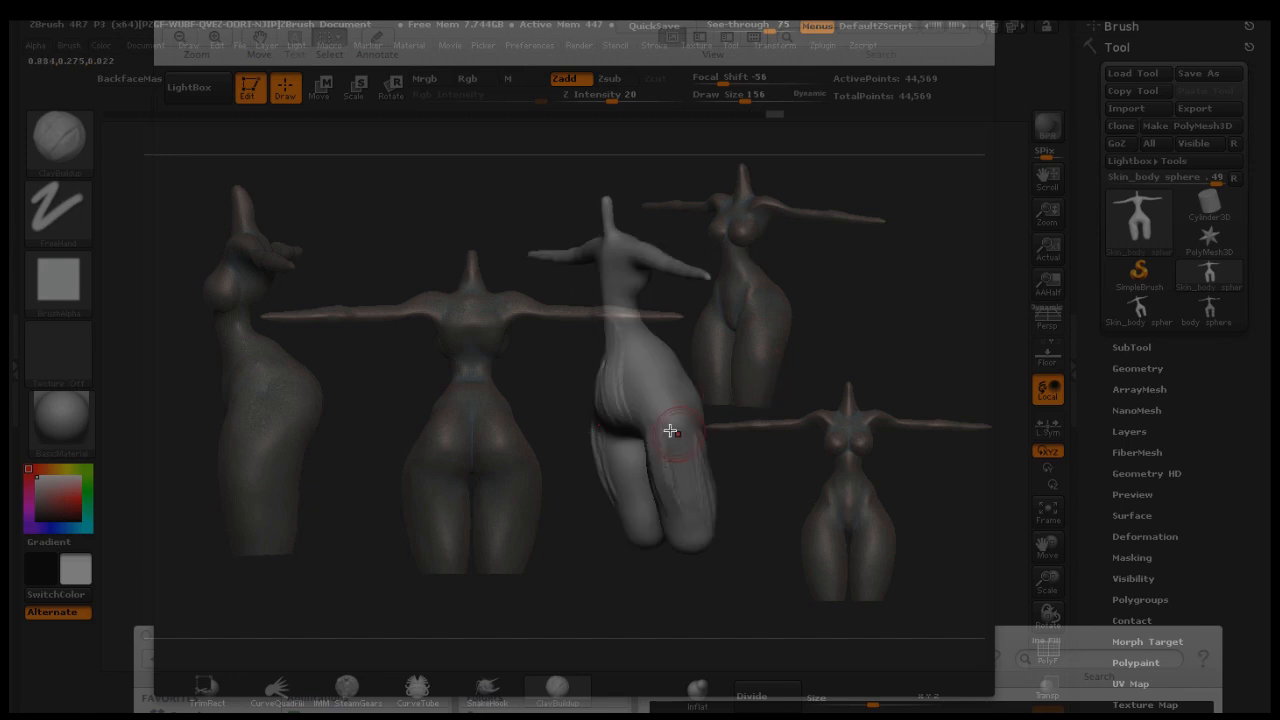
{"action": "mouse_move", "coordinate": [711, 495]}
{"action": "left_mouse_down"}
{"action": "mouse_move", "coordinate": [777, 360]}
{"action": "mouse_move", "coordinate": [771, 374]}
{"action": "mouse_move", "coordinate": [669, 397]}
{"action": "mouse_move", "coordinate": [708, 439]}
{"action": "left_mouse_up"}
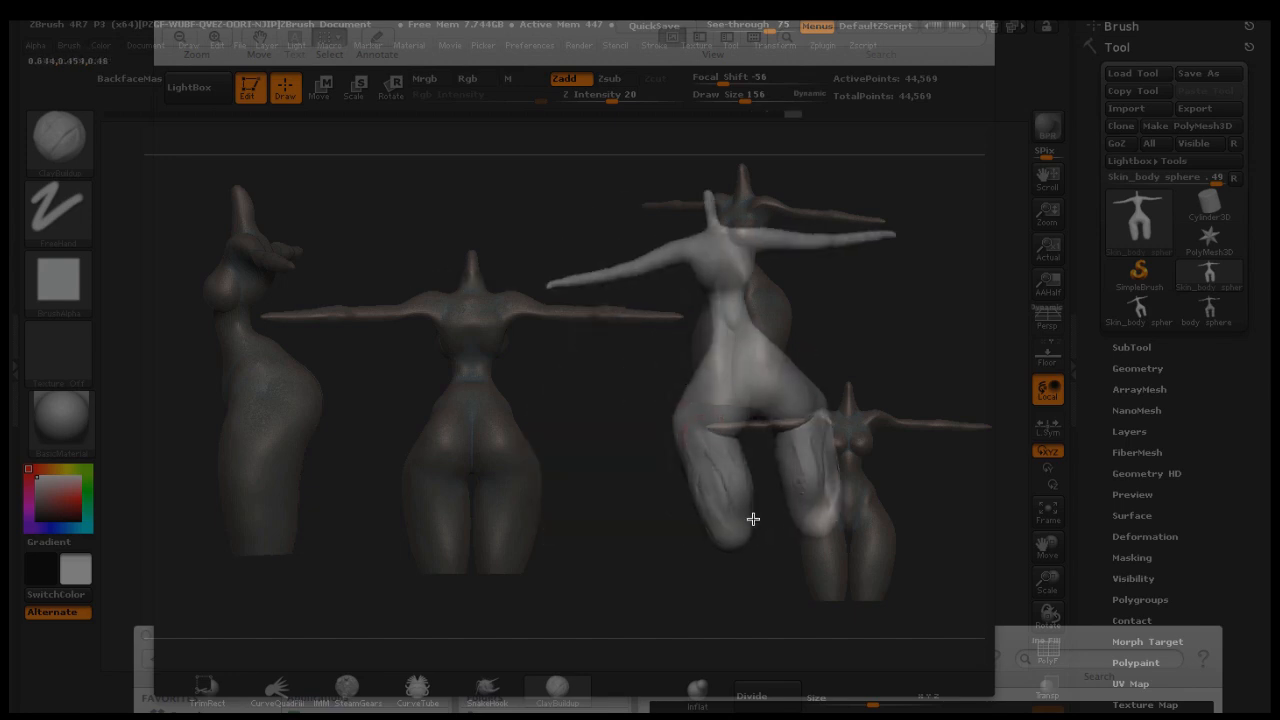
{"action": "mouse_move", "coordinate": [805, 332]}
{"action": "left_mouse_down"}
{"action": "mouse_move", "coordinate": [857, 286]}
{"action": "mouse_move", "coordinate": [686, 366]}
{"action": "left_mouse_up"}
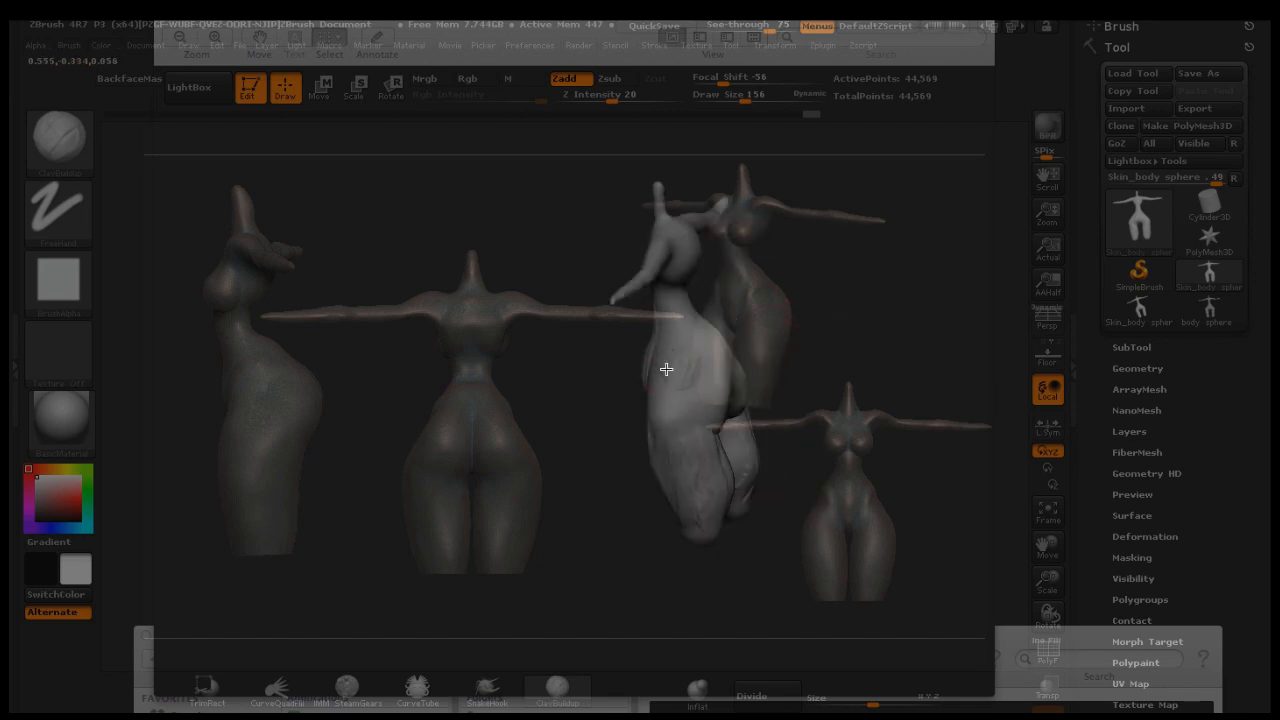
{"action": "mouse_move", "coordinate": [656, 413]}
{"action": "left_mouse_down"}
{"action": "mouse_move", "coordinate": [823, 300]}
{"action": "mouse_move", "coordinate": [671, 329]}
{"action": "mouse_move", "coordinate": [671, 246]}
{"action": "left_mouse_up"}
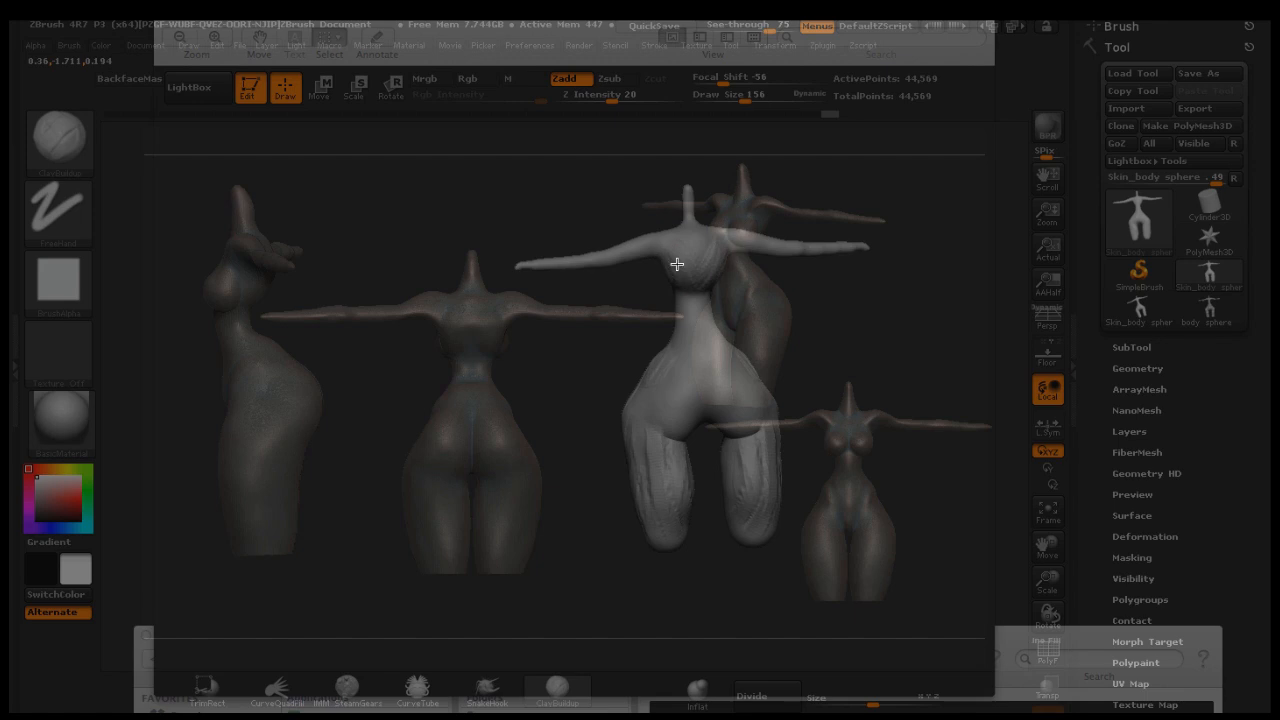
{"action": "left_click_drag", "start_coordinate": [783, 283], "coordinate": [603, 303]}
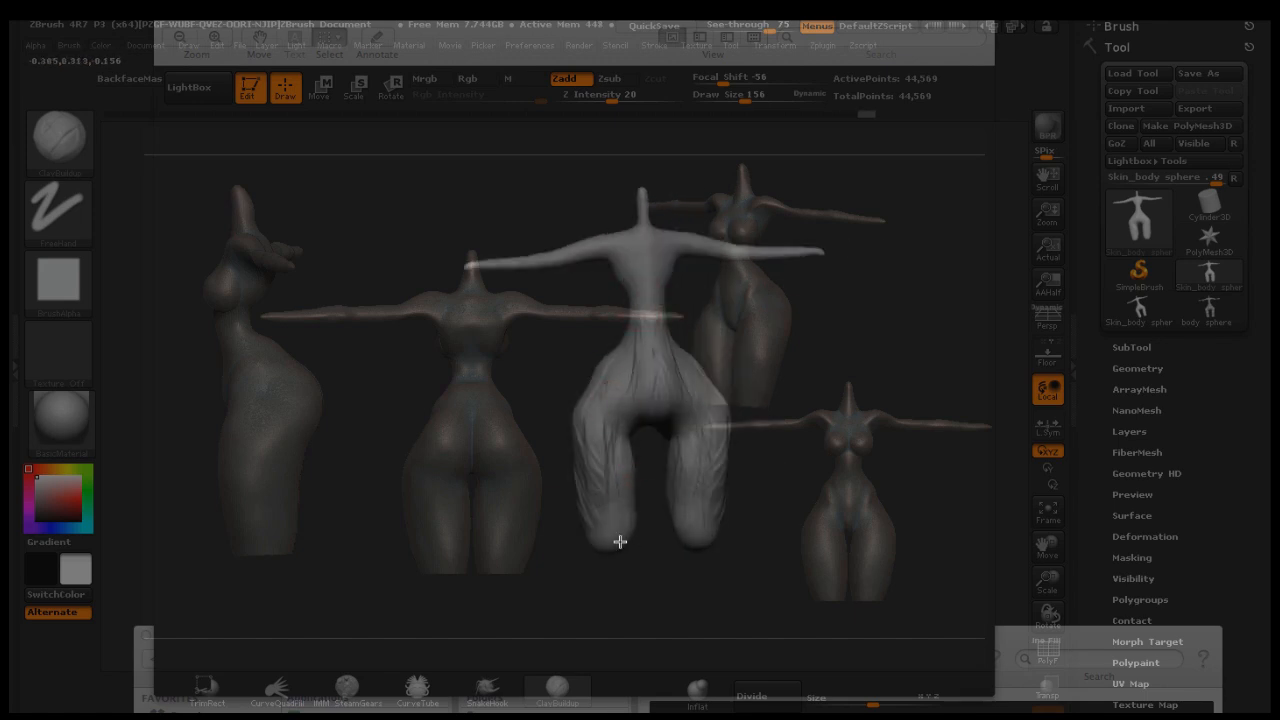
{"action": "left_click_drag", "start_coordinate": [781, 381], "coordinate": [697, 397]}
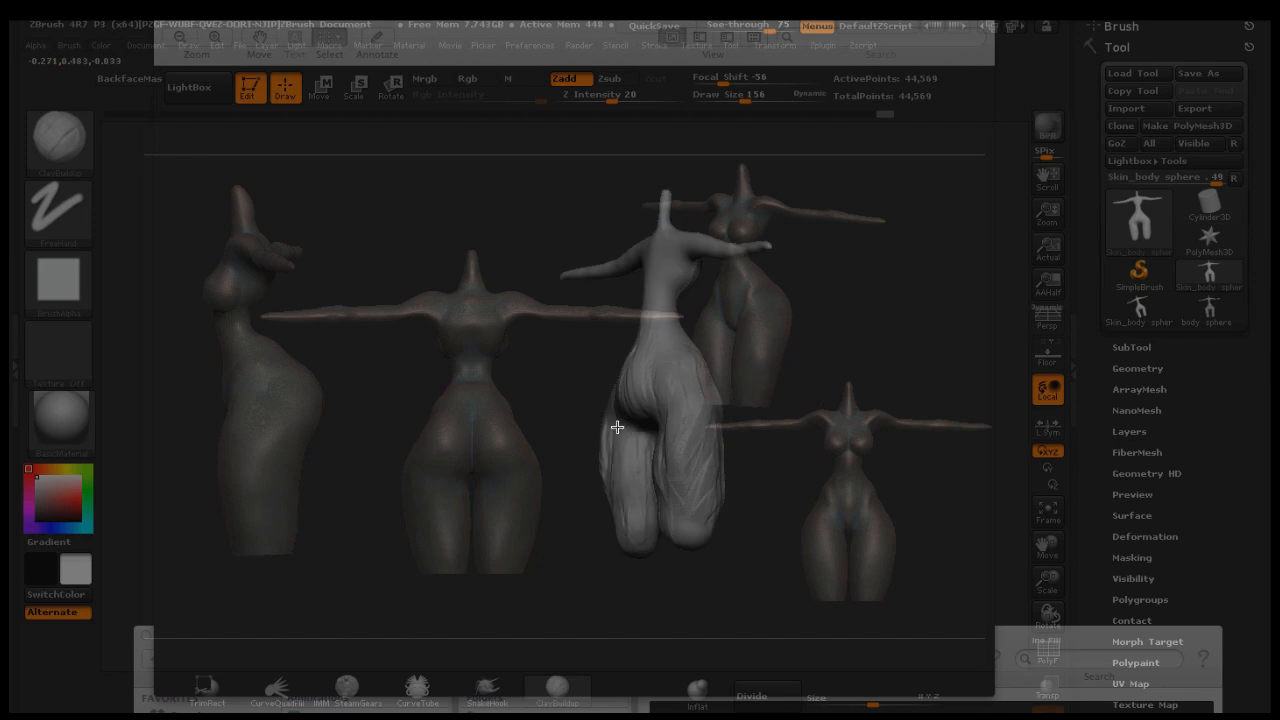
{"action": "left_click_drag", "start_coordinate": [754, 420], "coordinate": [752, 463]}
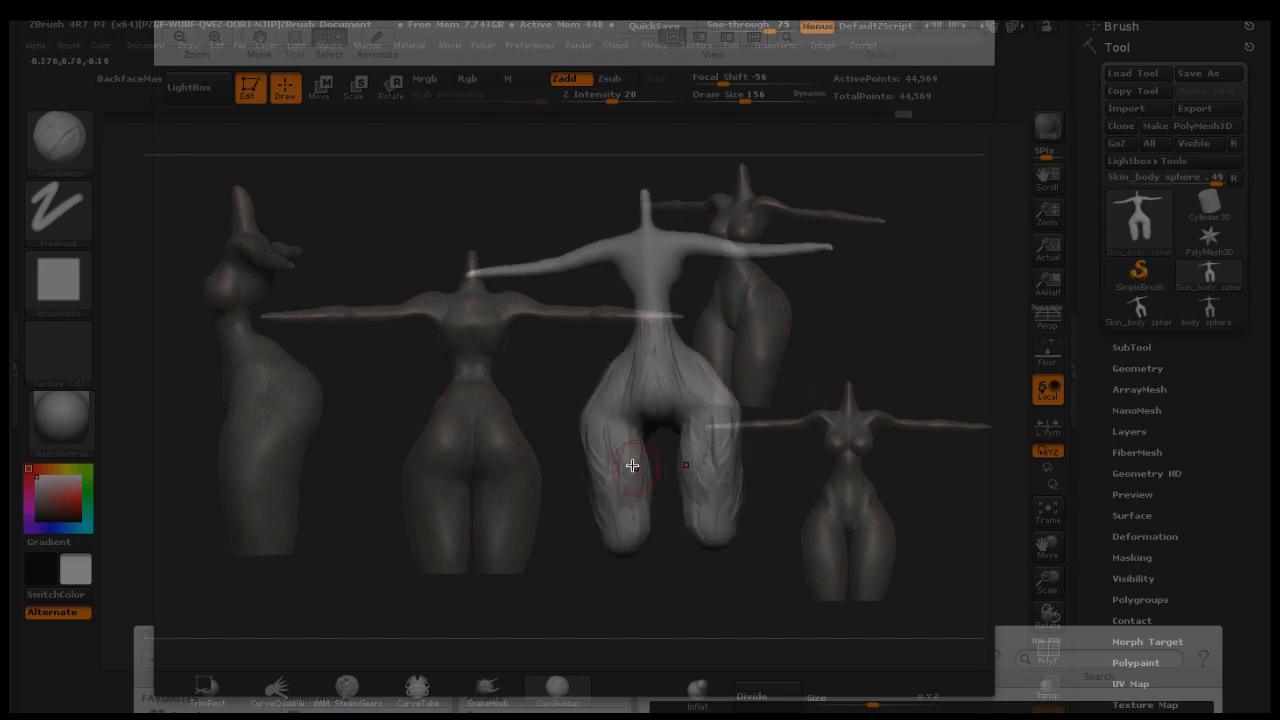
Smooth the surface of the legs with the Smooth brush
{"action": "key", "text": "shift"}
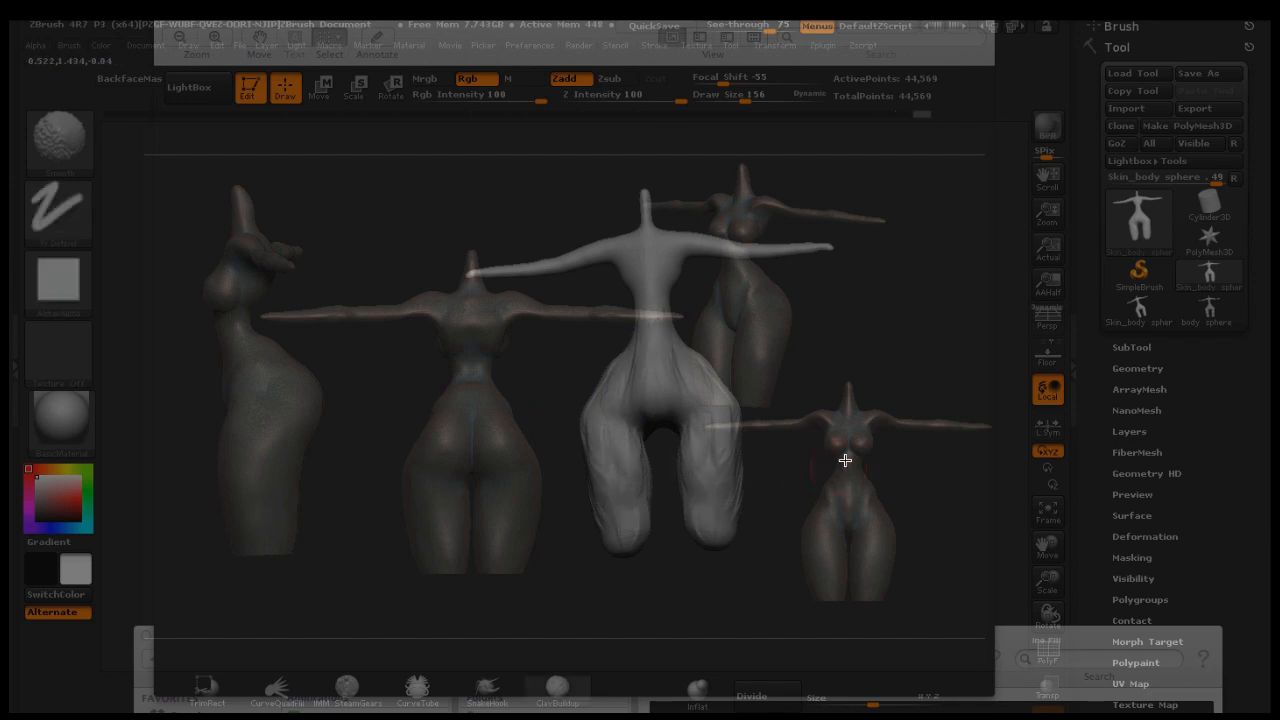
{"action": "left_click_drag", "start_coordinate": [846, 457], "coordinate": [725, 446]}
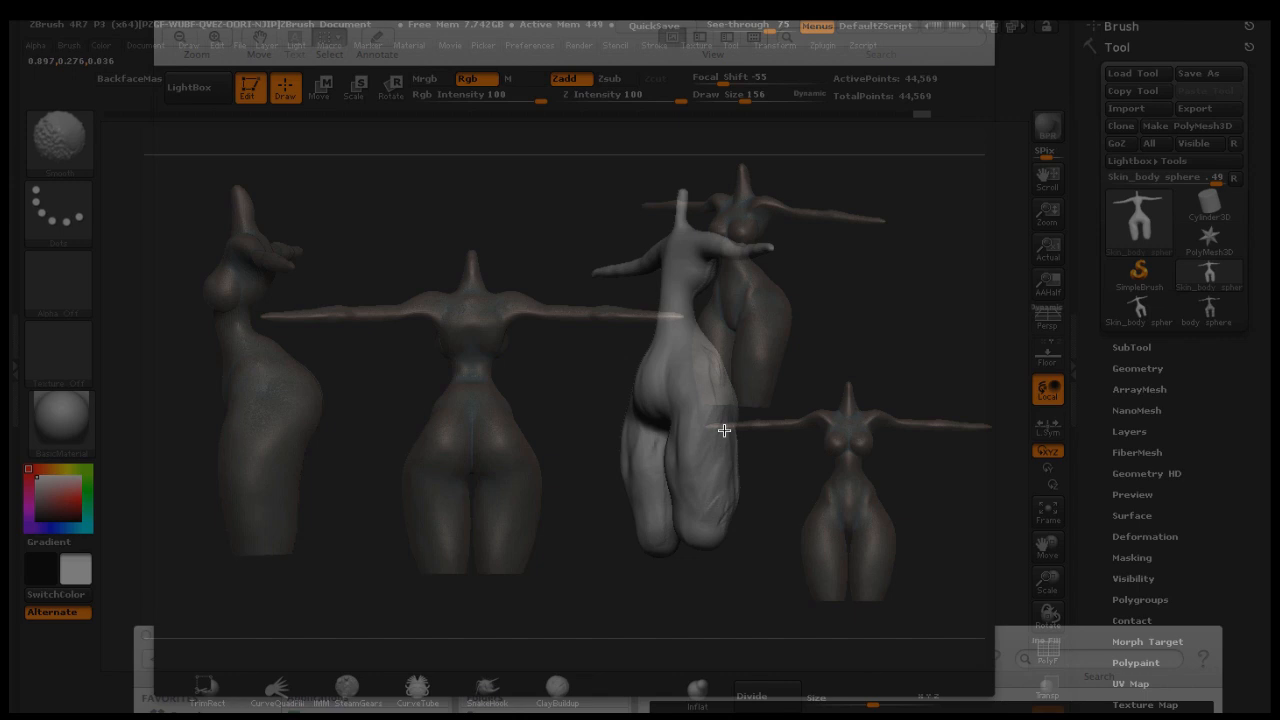
{"action": "mouse_move", "coordinate": [794, 366]}
{"action": "left_mouse_down"}
{"action": "mouse_move", "coordinate": [855, 385]}
{"action": "mouse_move", "coordinate": [773, 362]}
{"action": "left_mouse_up"}
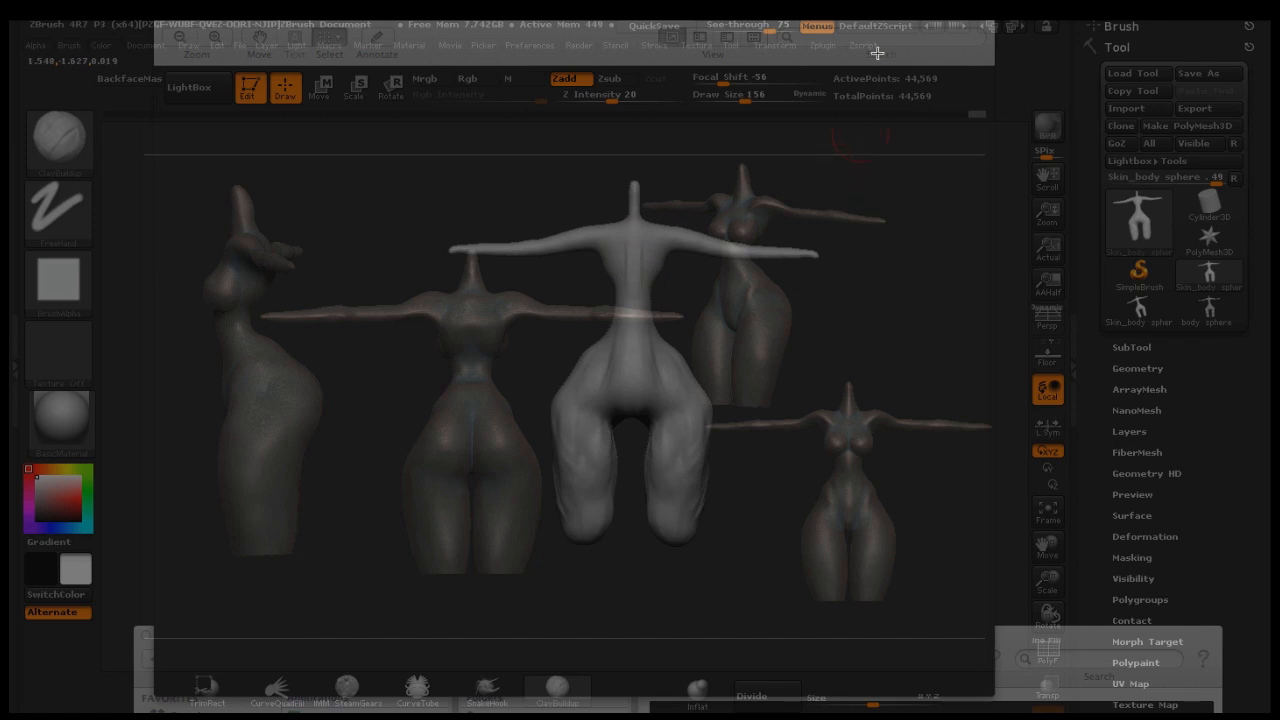
Set the see-through value to 0 to hide the reference images behind the mesh
{"action": "left_click_drag", "start_coordinate": [776, 26], "coordinate": [698, 28]}
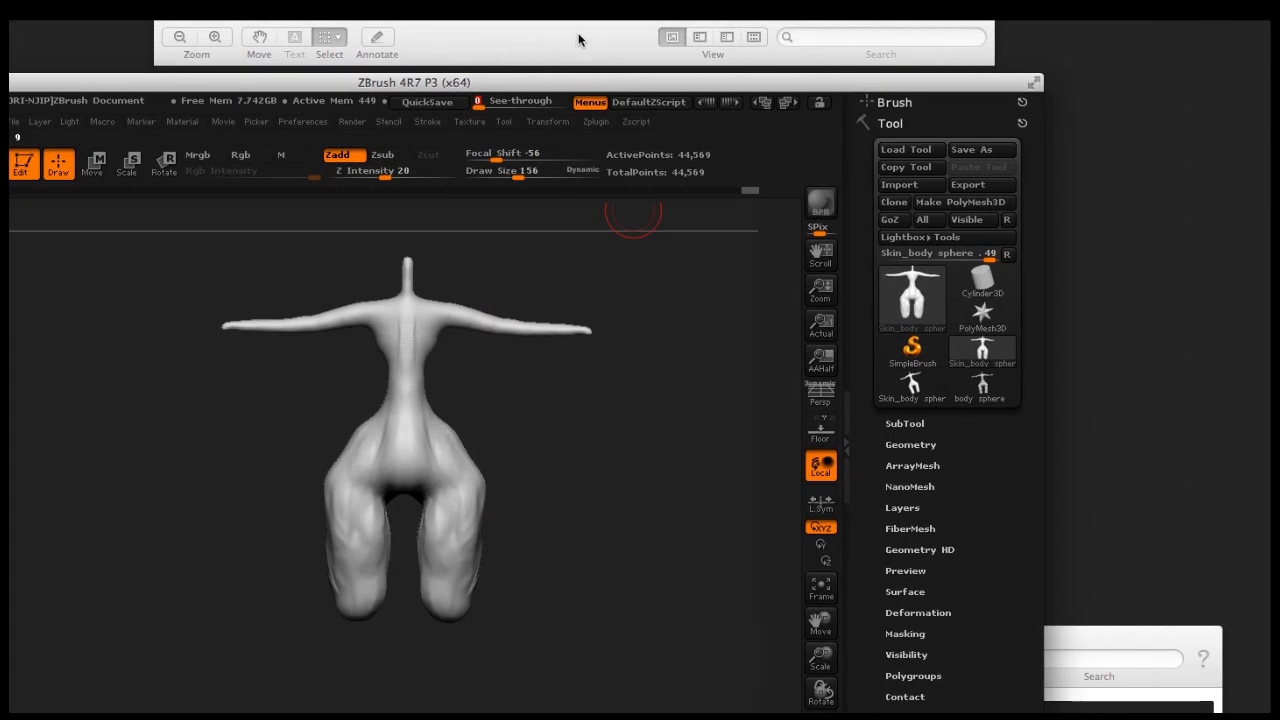
{"action": "left_click_drag", "start_coordinate": [580, 39], "coordinate": [1279, 140]}
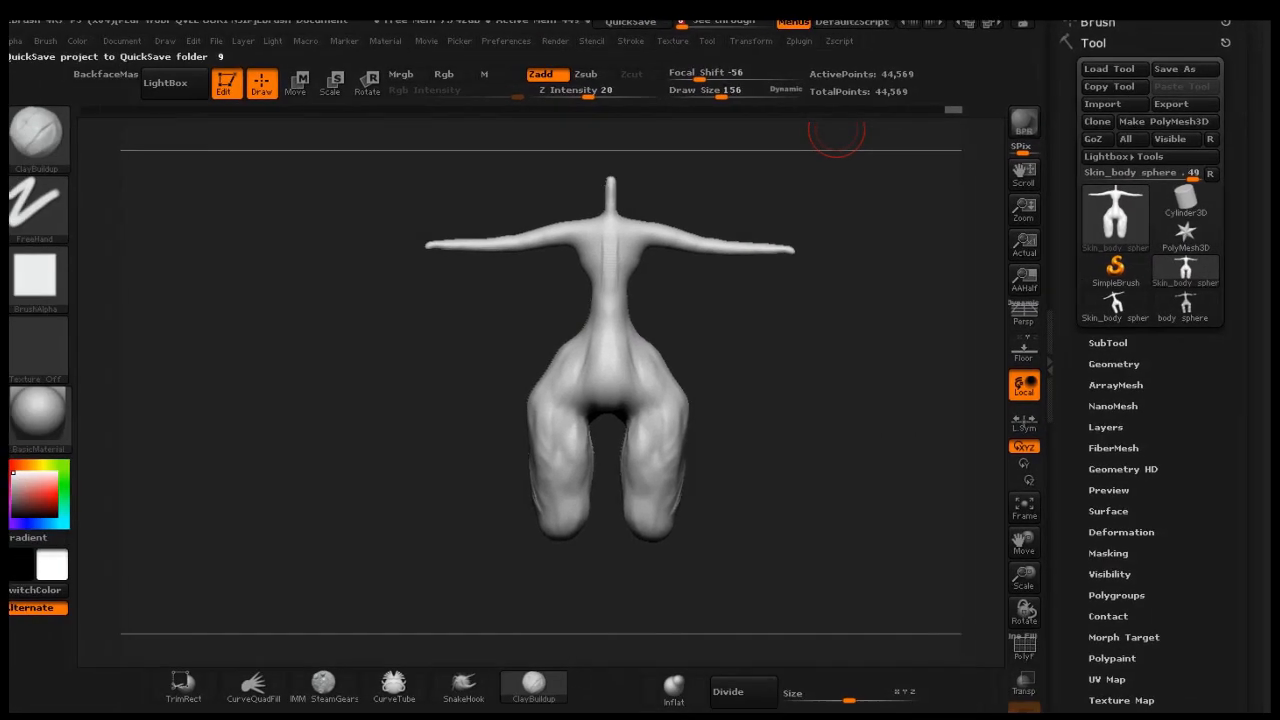
{"action": "left_click_drag", "start_coordinate": [823, 317], "coordinate": [878, 349]}
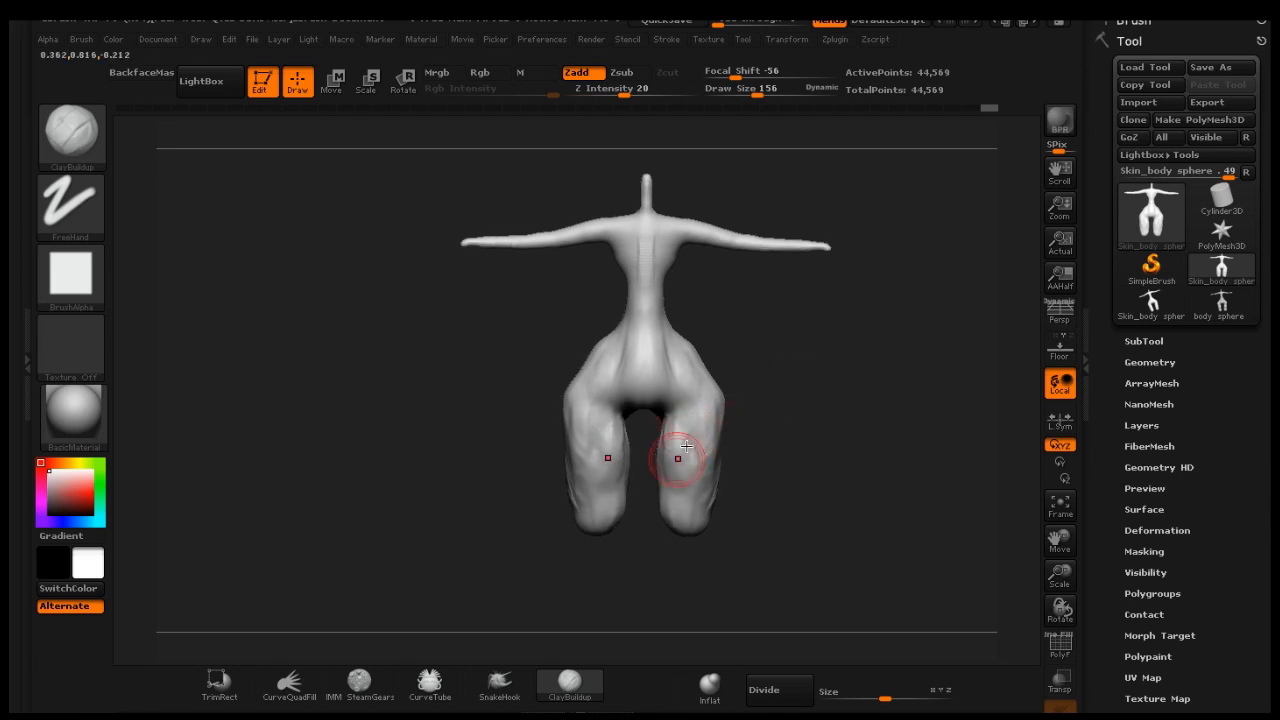
Turn on DynaMesh at resolution 40 and remesh the body
{"action": "left_click_drag", "start_coordinate": [1218, 360], "coordinate": [1196, 328]}
{"action": "left_click", "coordinate": [1158, 332]}
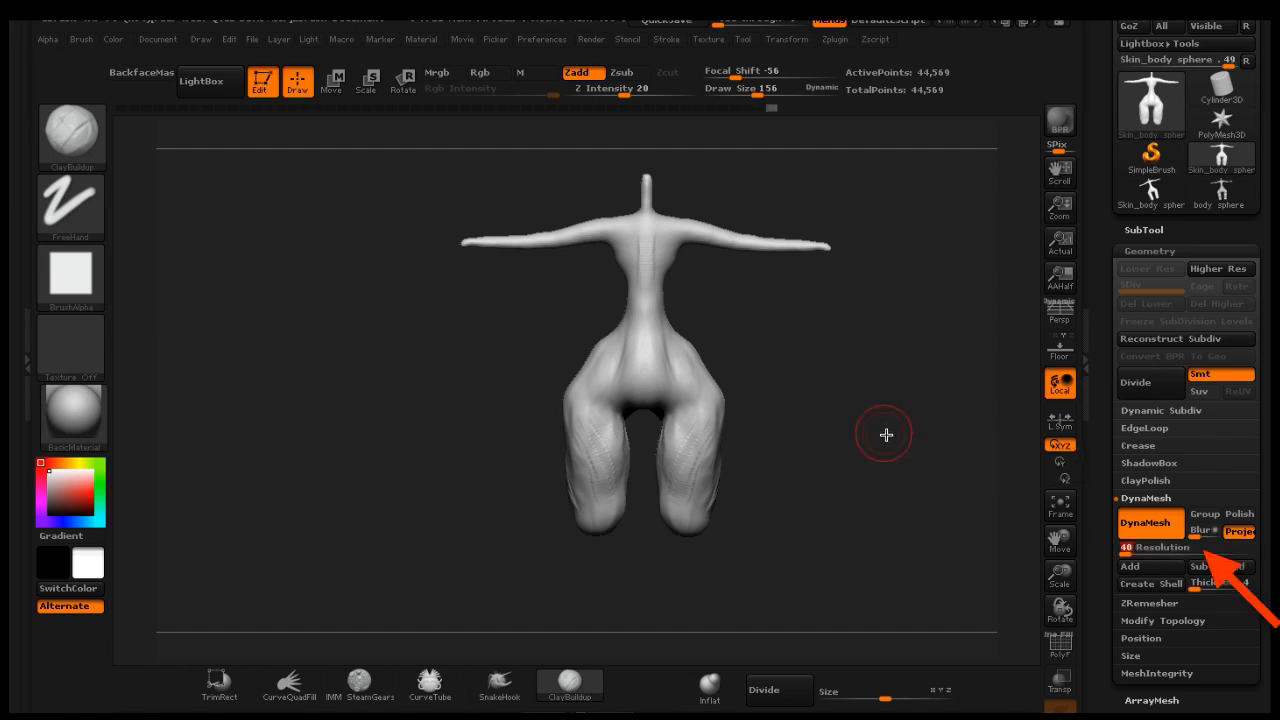
{"action": "left_click_drag", "start_coordinate": [863, 389], "coordinate": [877, 405], "text": "ctrl"}
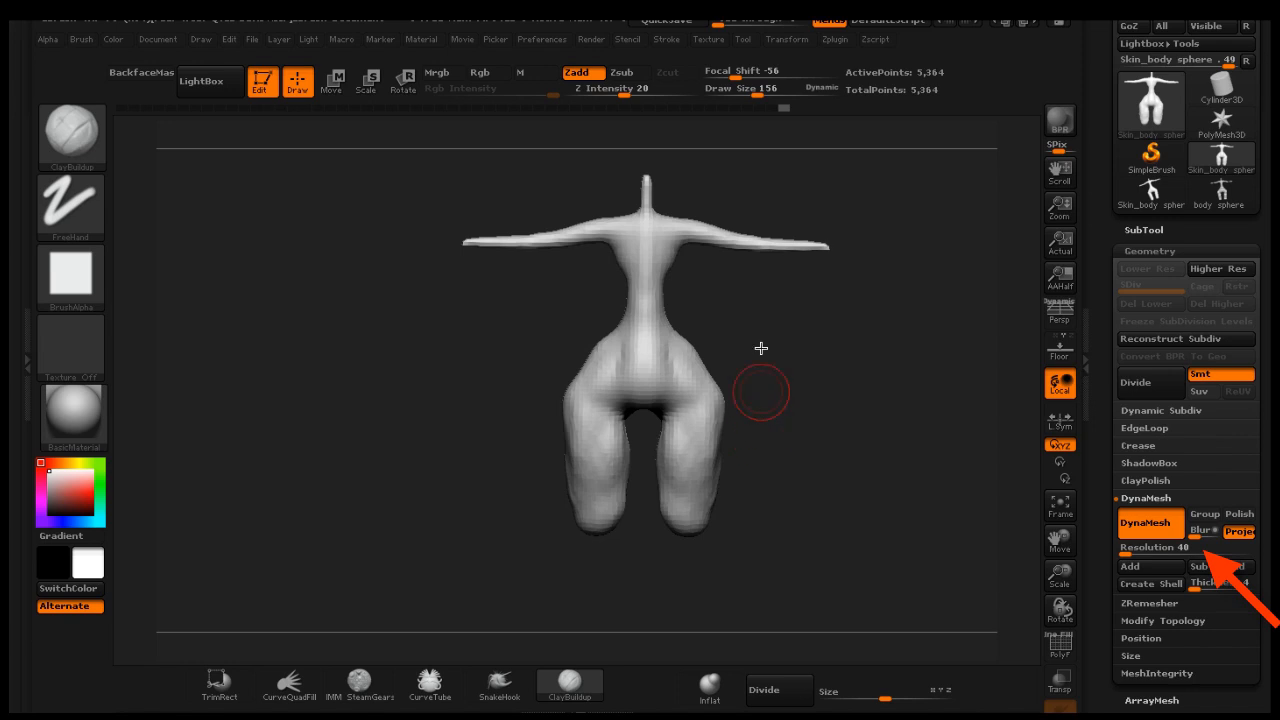
Smooth the legs and hips with the Smooth brush, rotating the body to check its side and front
{"action": "key", "text": "shift"}
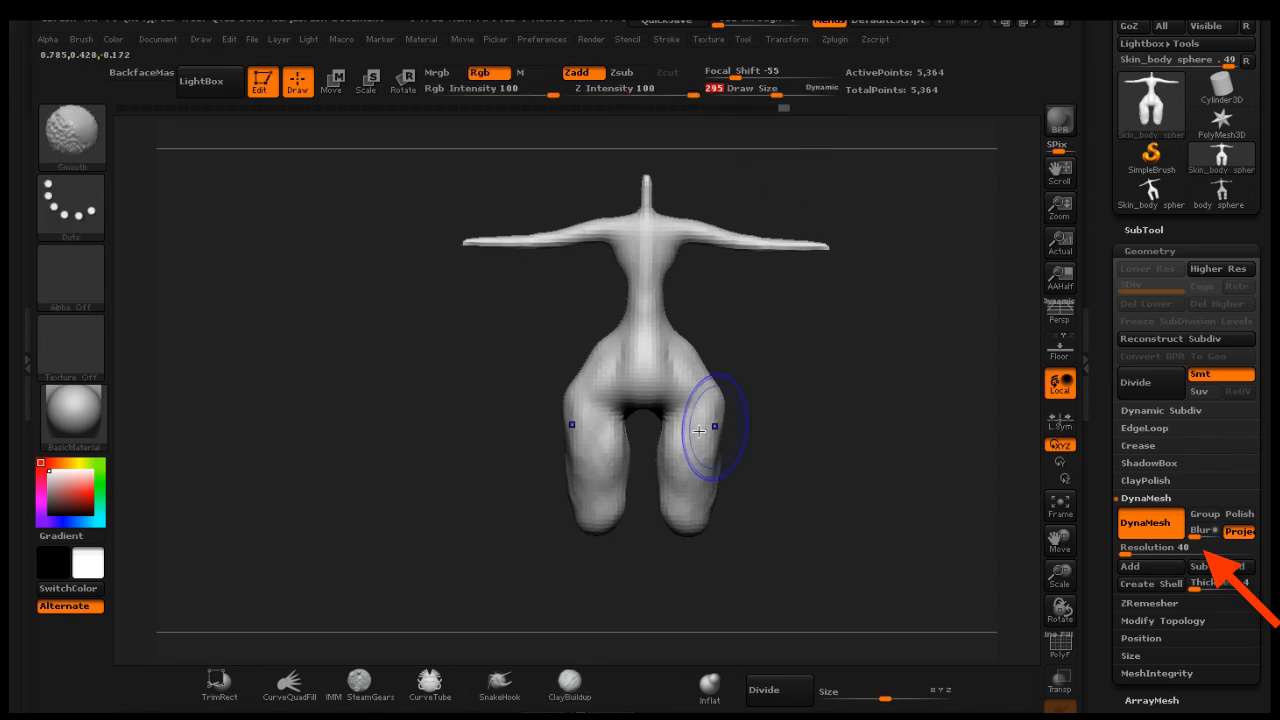
{"action": "left_click_drag", "start_coordinate": [699, 430], "coordinate": [706, 429], "text": "shift"}
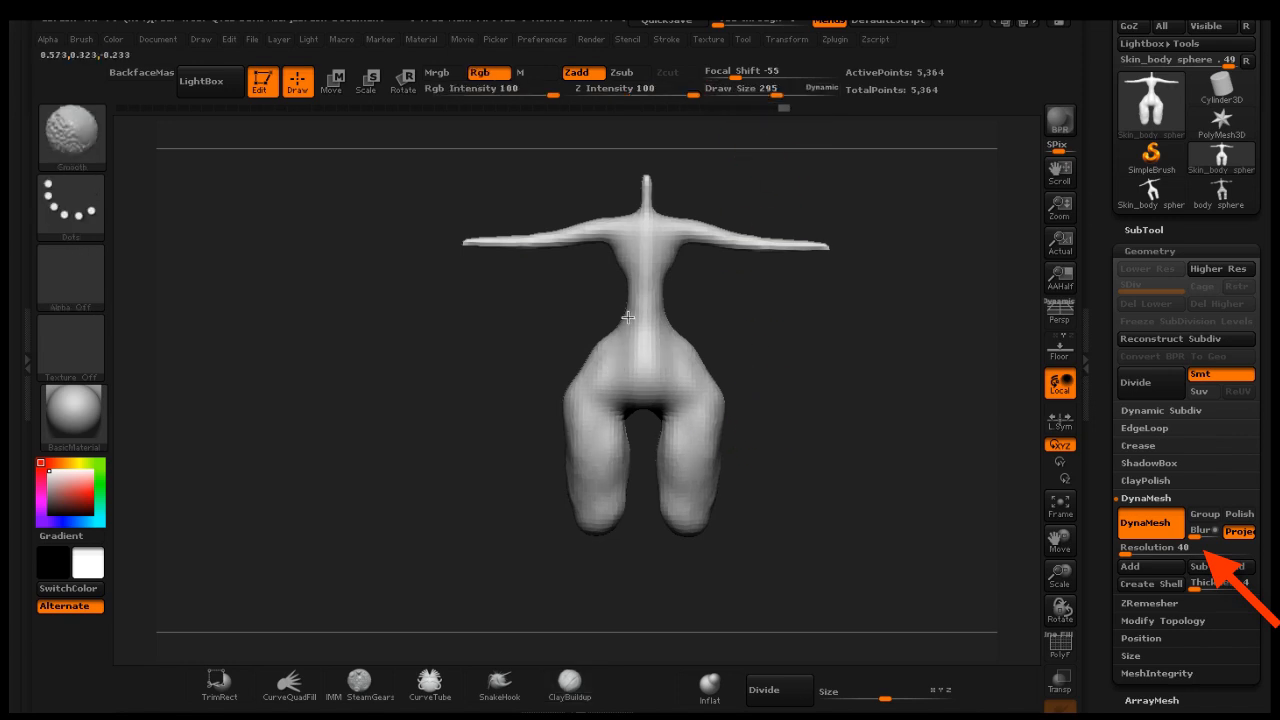
{"action": "left_click_drag", "start_coordinate": [820, 437], "coordinate": [863, 434]}
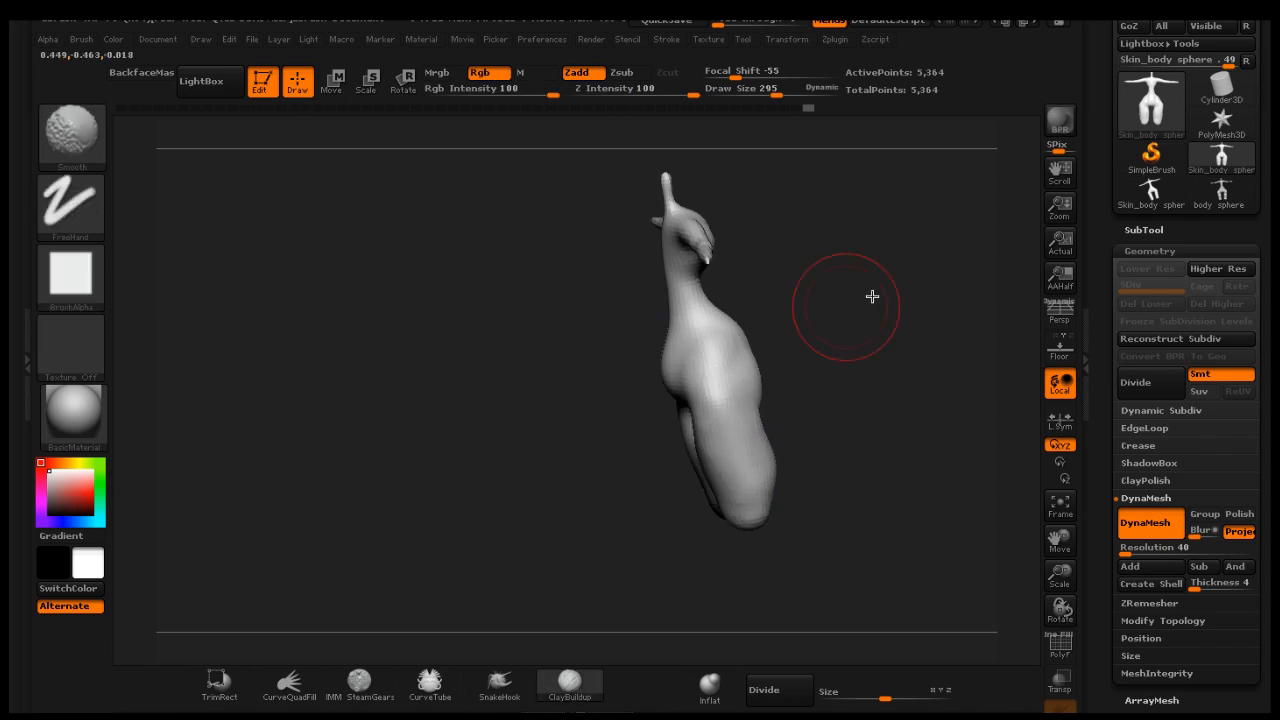
{"action": "left_click_drag", "start_coordinate": [869, 294], "coordinate": [749, 314]}
{"action": "left_click_drag", "start_coordinate": [730, 429], "coordinate": [752, 488], "text": "shift"}
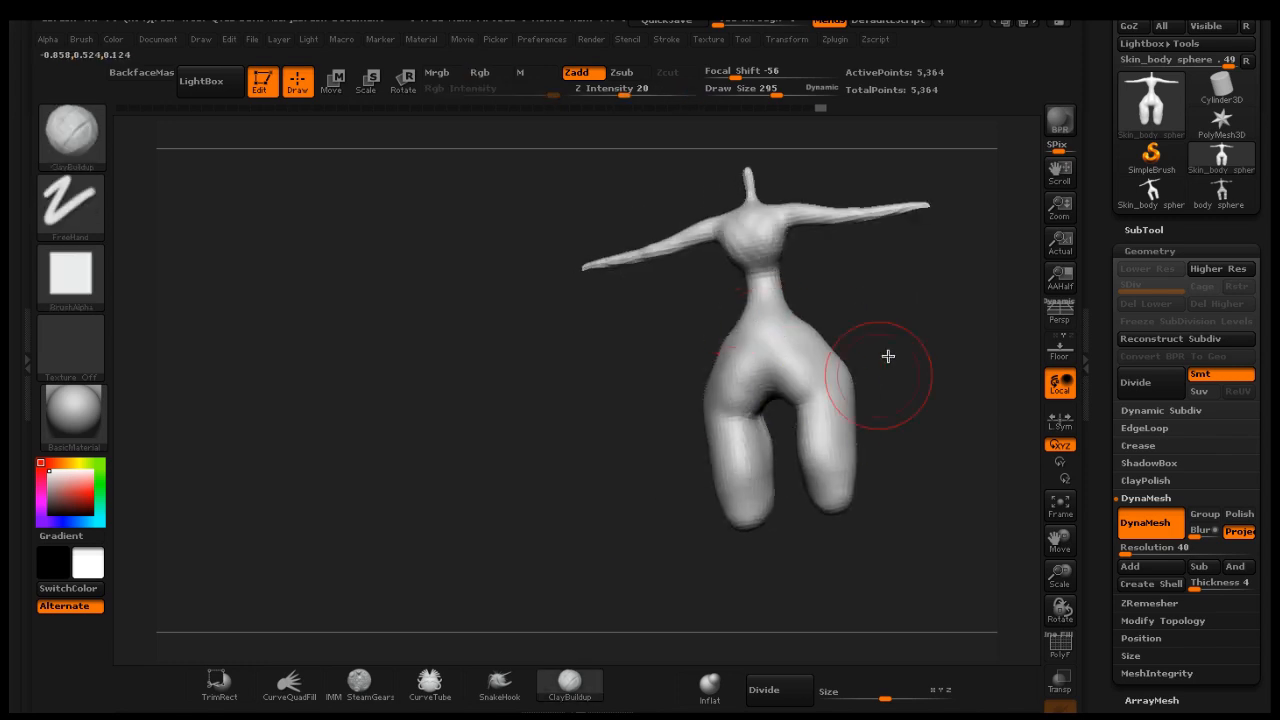
{"action": "mouse_move", "coordinate": [896, 344]}
{"action": "left_mouse_down"}
{"action": "mouse_move", "coordinate": [917, 343]}
{"action": "mouse_move", "coordinate": [894, 354]}
{"action": "left_mouse_up"}
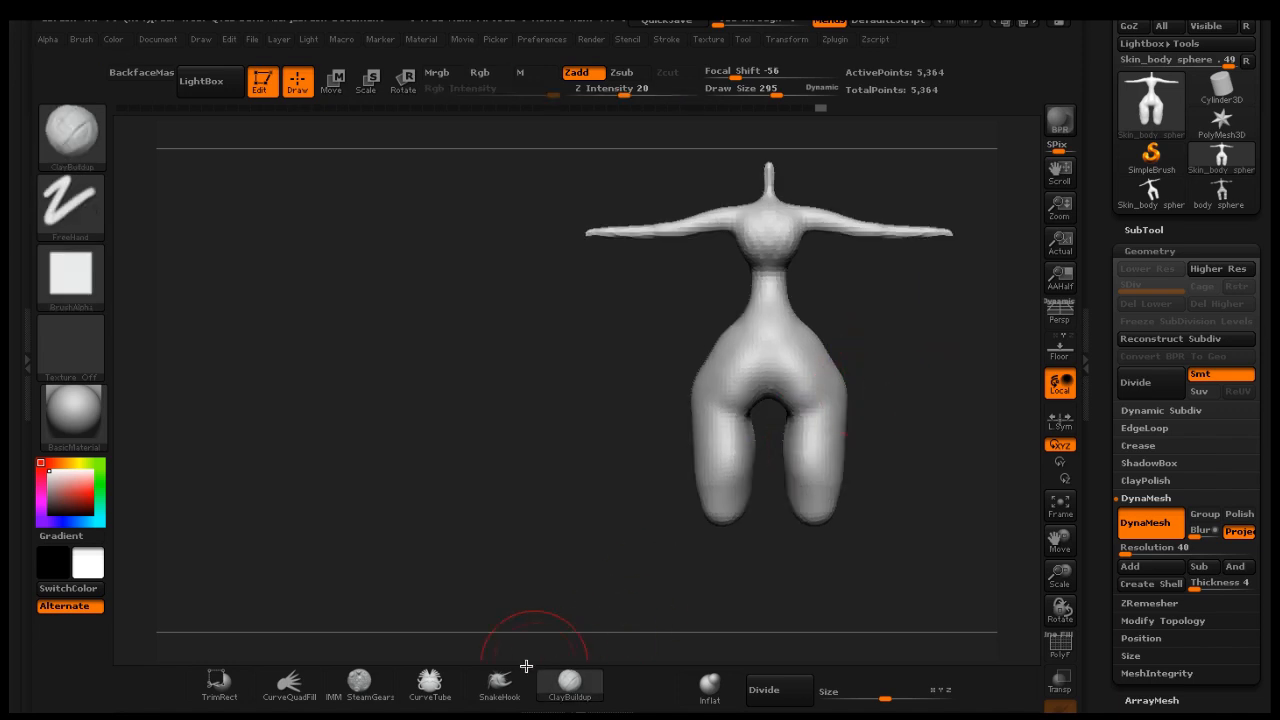
Switch to the SnakeHook brush to reshape the crotch, hips and side of the body, then re-DynaMesh the mesh
{"action": "left_click", "coordinate": [500, 682]}
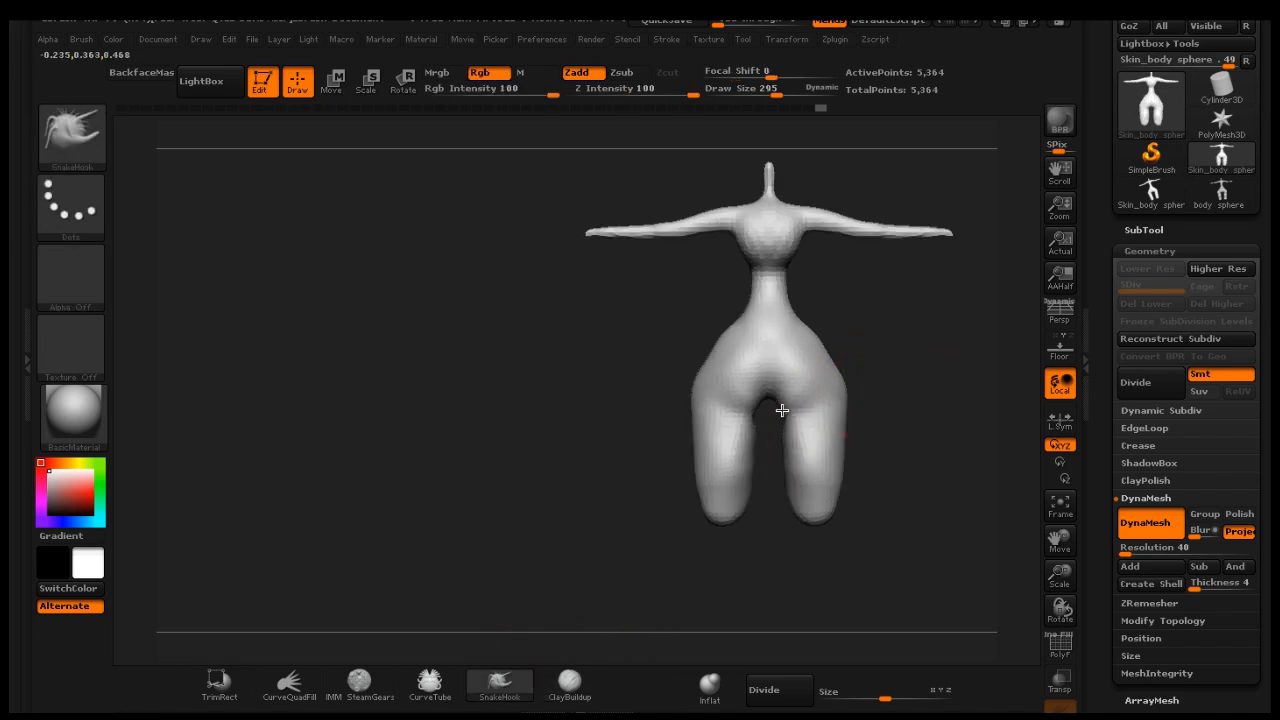
{"action": "left_click_drag", "start_coordinate": [784, 409], "coordinate": [796, 398]}
{"action": "left_click_drag", "start_coordinate": [803, 453], "coordinate": [779, 463]}
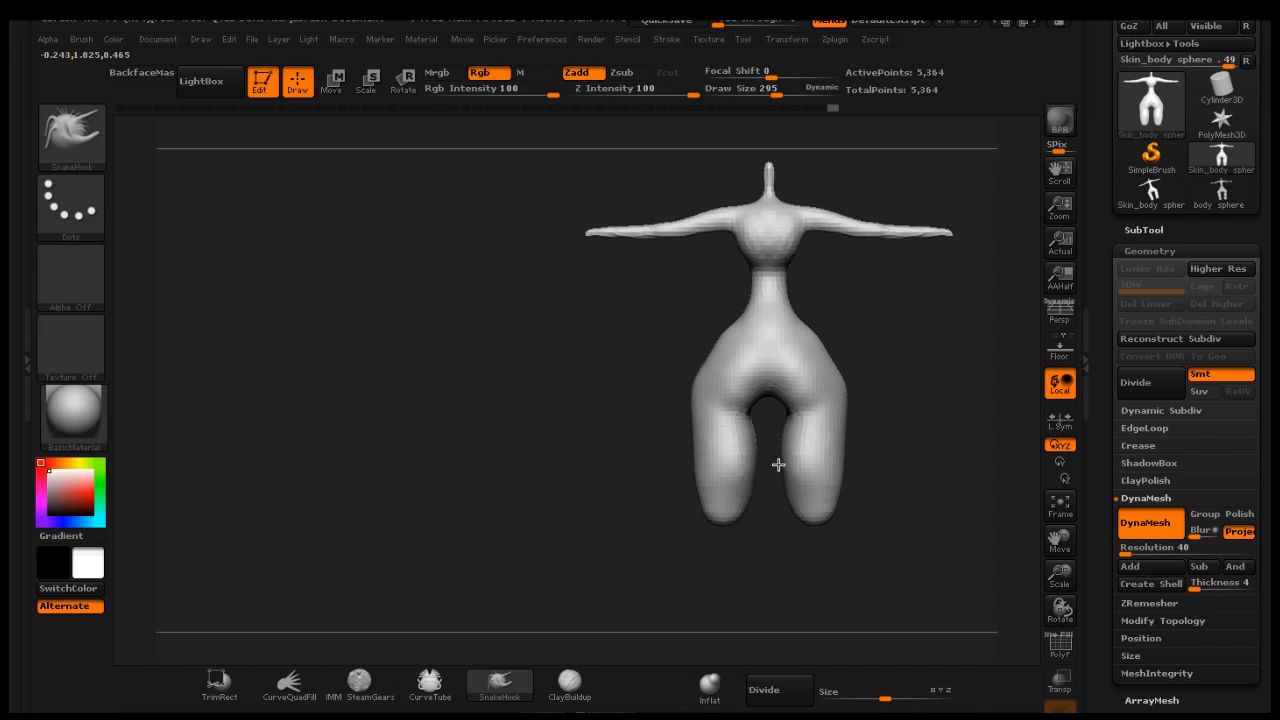
{"action": "left_click_drag", "start_coordinate": [796, 510], "coordinate": [781, 513]}
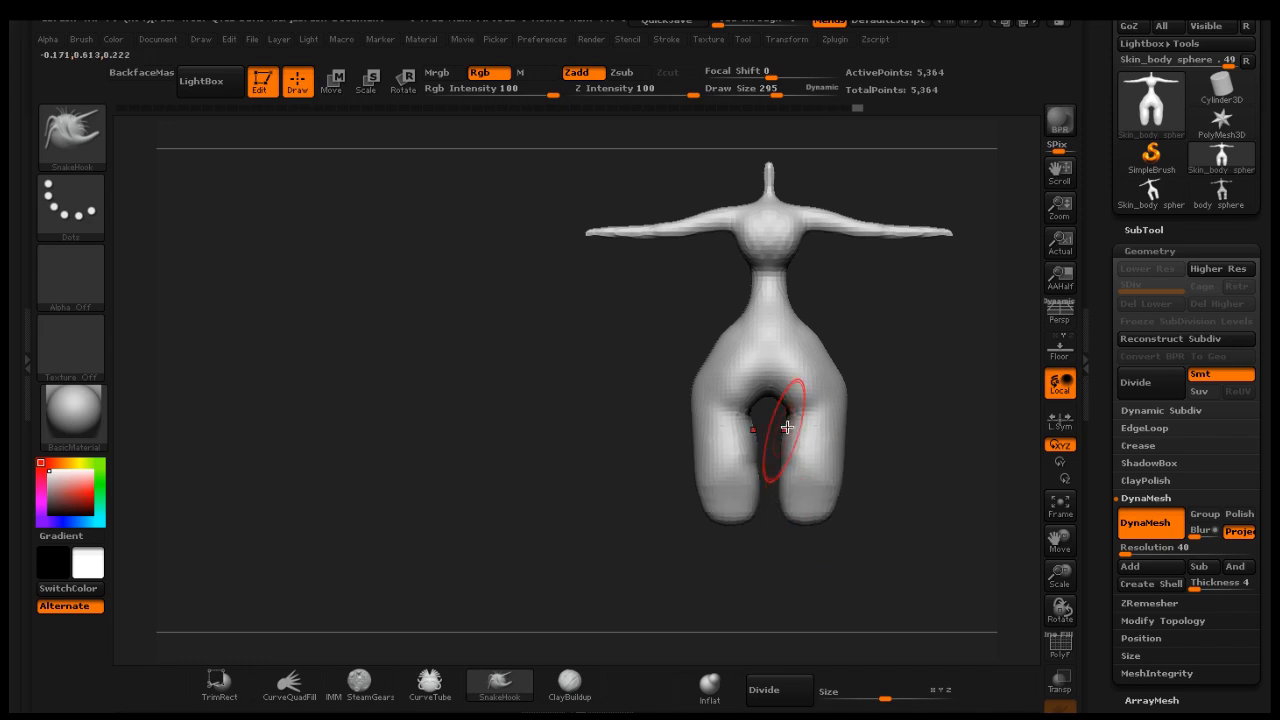
{"action": "mouse_move", "coordinate": [794, 424]}
{"action": "left_mouse_down"}
{"action": "mouse_move", "coordinate": [783, 418]}
{"action": "mouse_move", "coordinate": [828, 405]}
{"action": "left_mouse_up"}
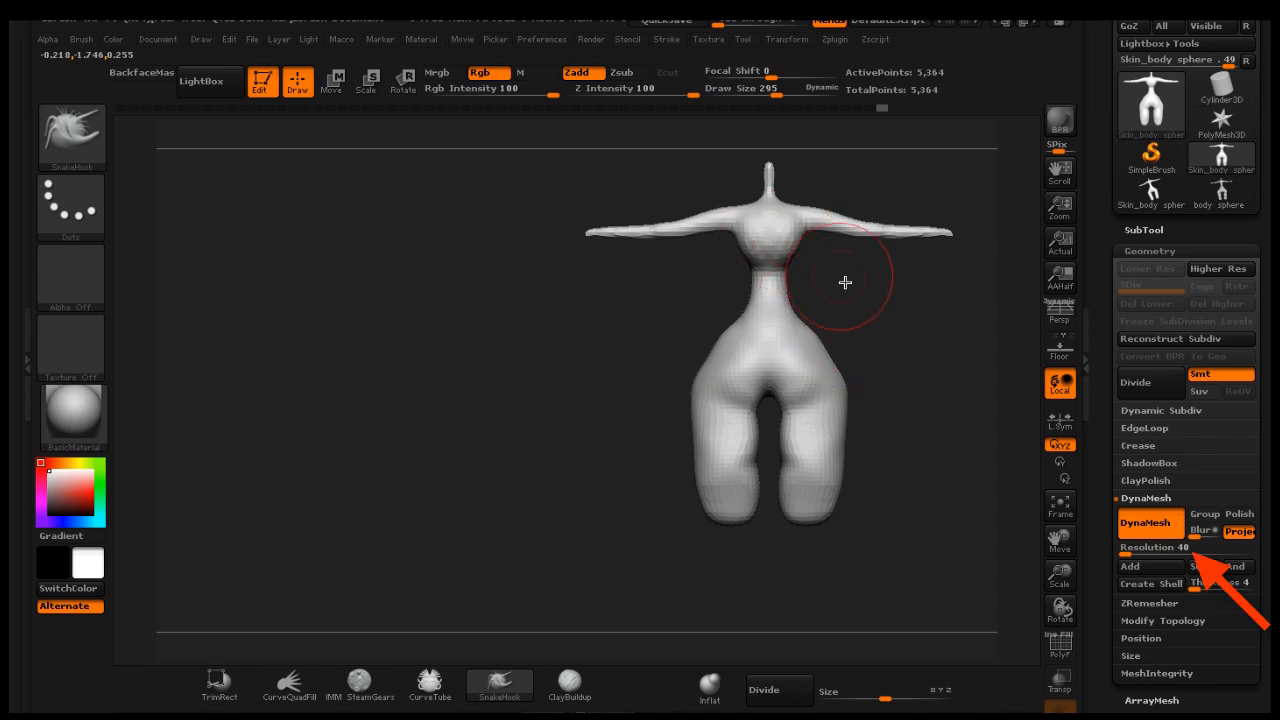
{"action": "mouse_move", "coordinate": [845, 283]}
{"action": "left_mouse_down"}
{"action": "mouse_move", "coordinate": [946, 276]}
{"action": "mouse_move", "coordinate": [932, 276]}
{"action": "left_mouse_up"}
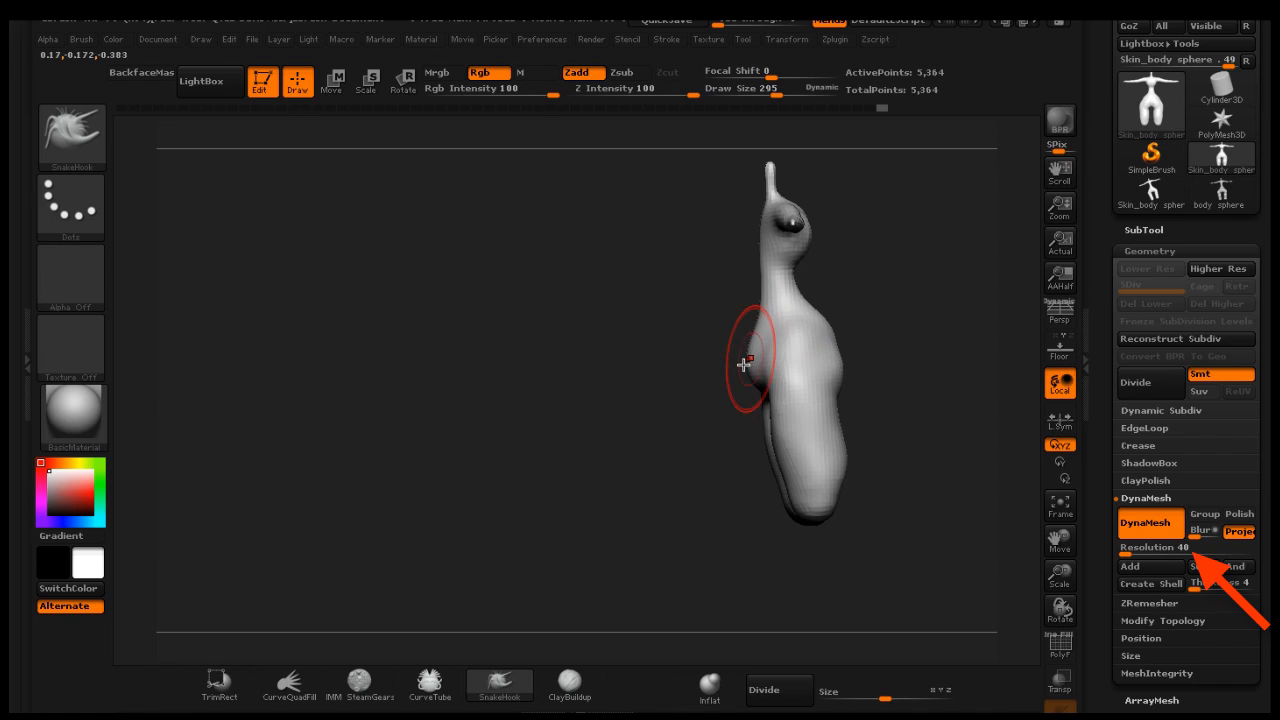
{"action": "left_click_drag", "start_coordinate": [747, 364], "coordinate": [755, 362]}
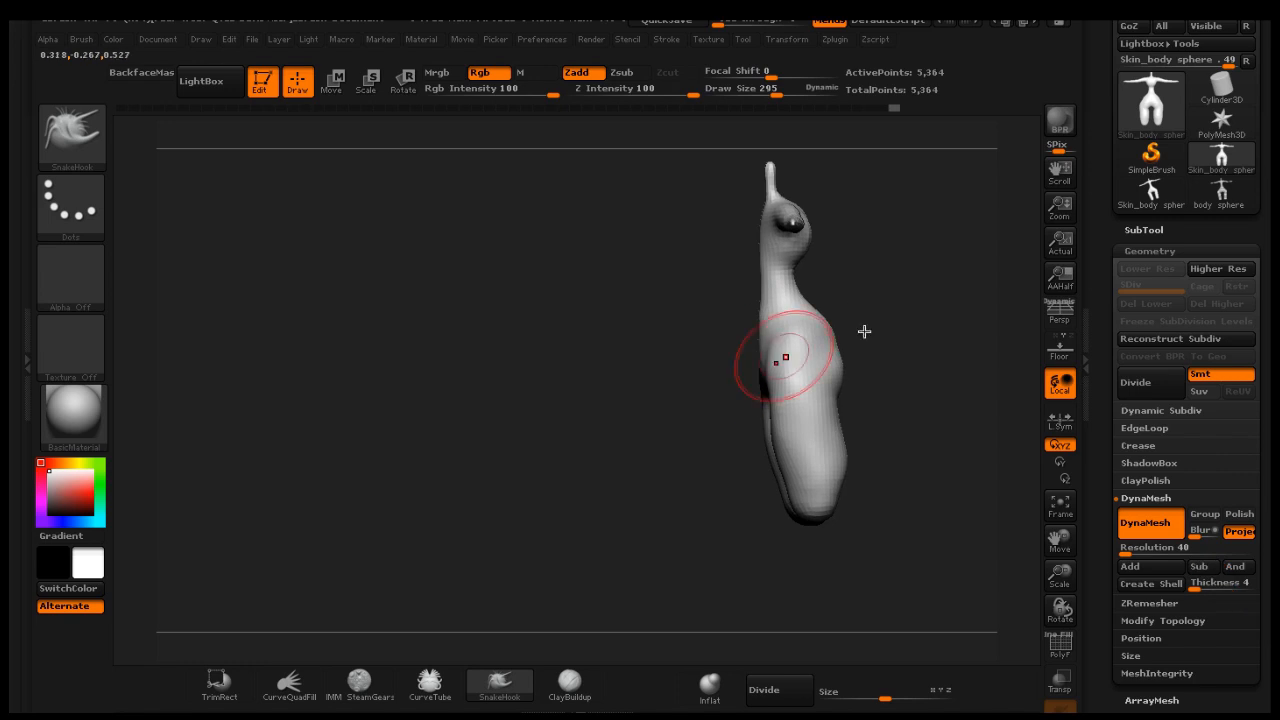
{"action": "mouse_move", "coordinate": [863, 331]}
{"action": "left_mouse_down"}
{"action": "mouse_move", "coordinate": [964, 312]}
{"action": "mouse_move", "coordinate": [914, 334]}
{"action": "left_mouse_up"}
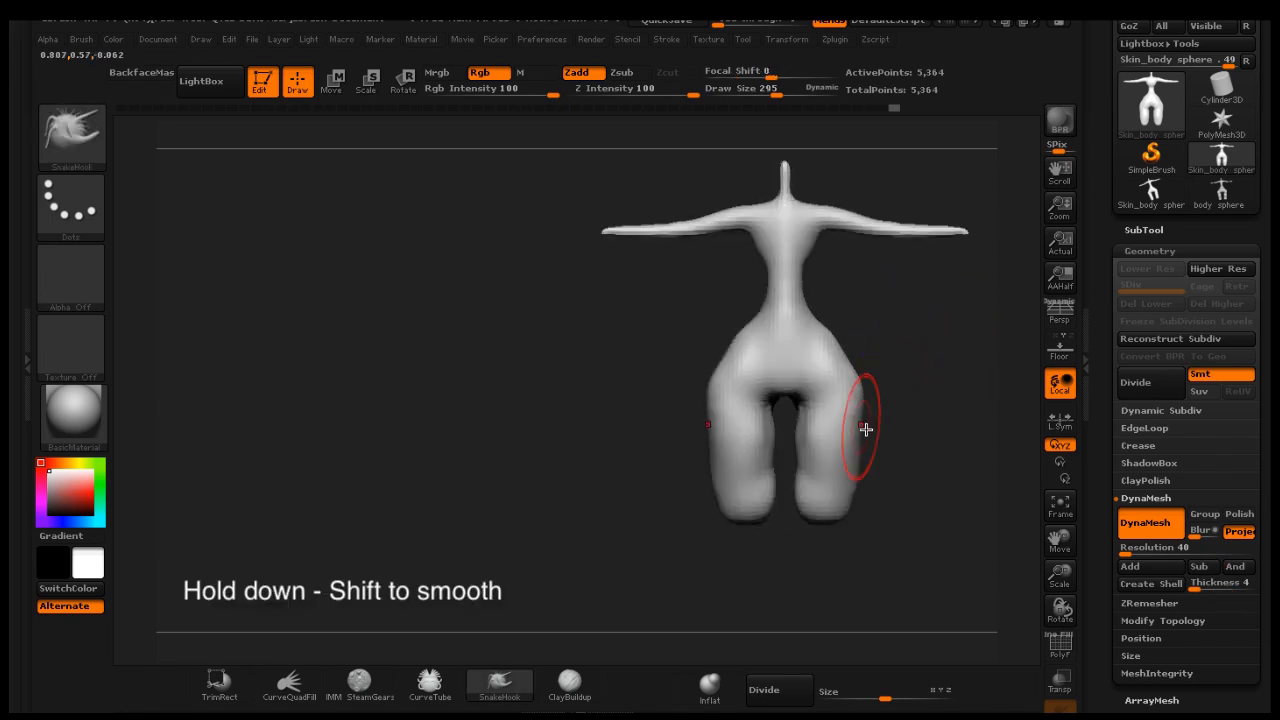
{"action": "key", "text": "ctrl"}
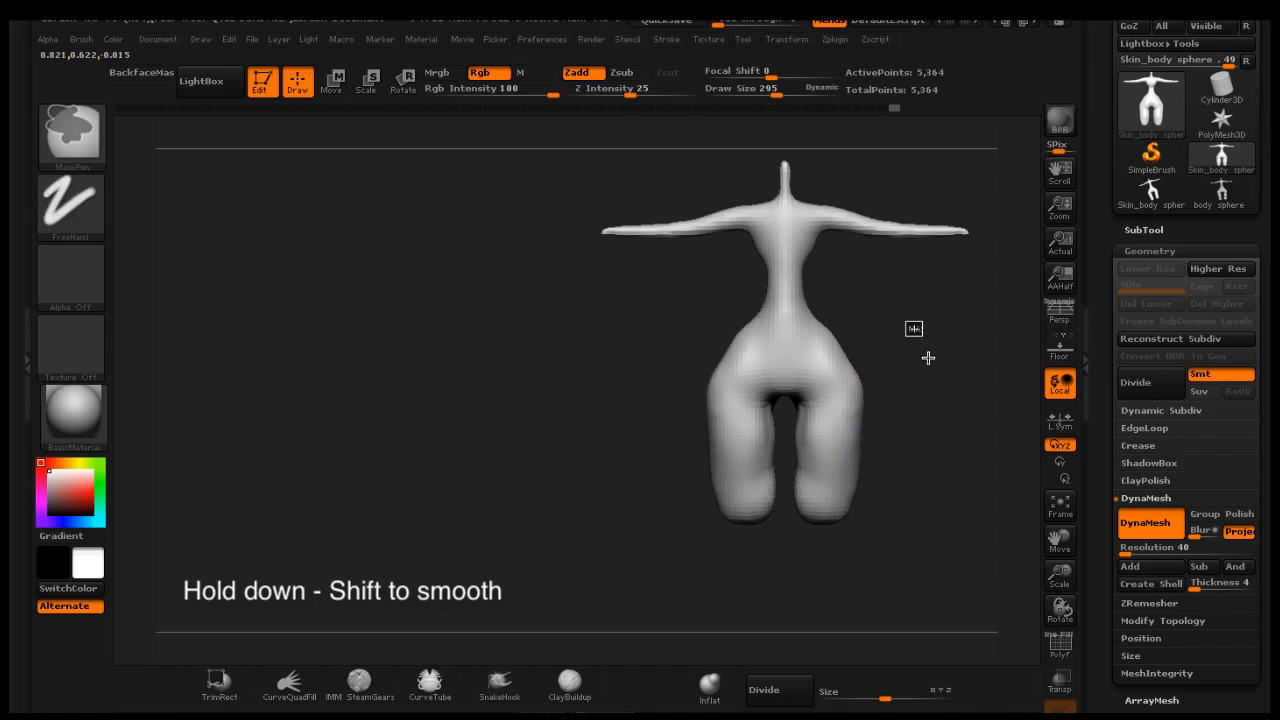
{"action": "left_click_drag", "start_coordinate": [846, 403], "coordinate": [834, 418], "text": "shift"}
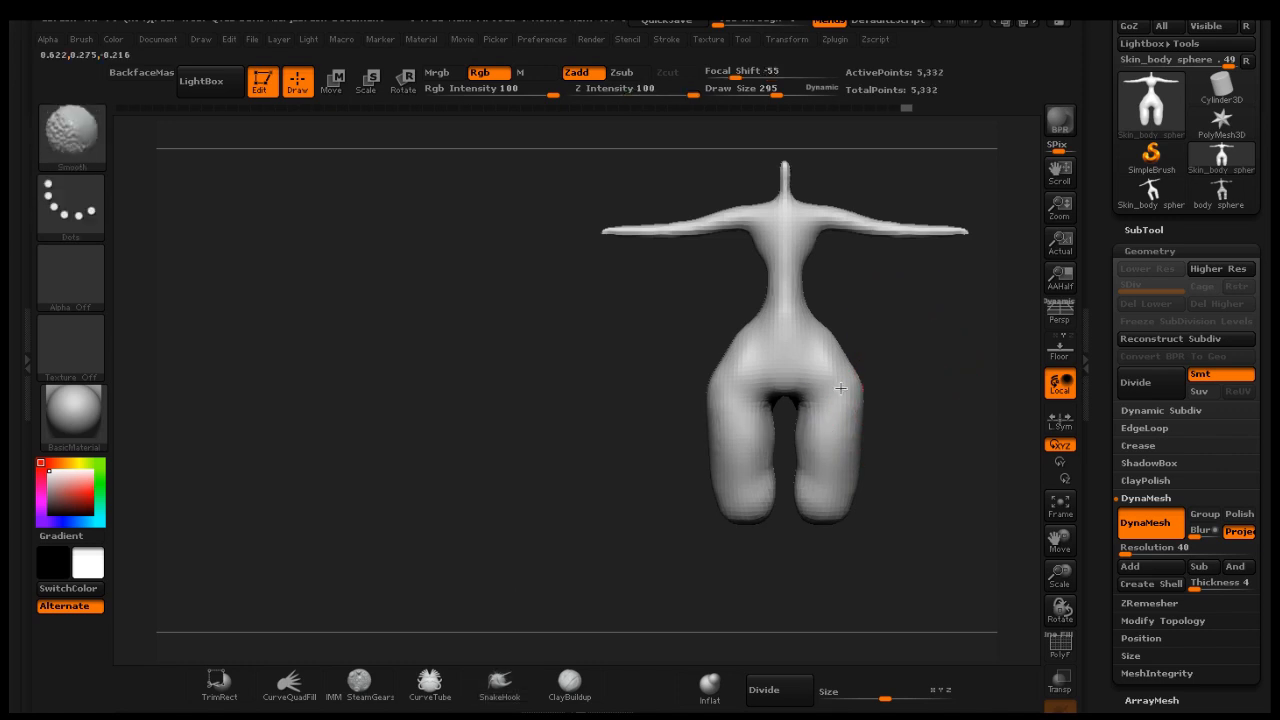
Pull the front of the hips with SnakeHook, turning to check the side profile
{"action": "mouse_move", "coordinate": [933, 419]}
{"action": "left_mouse_down"}
{"action": "mouse_move", "coordinate": [933, 375]}
{"action": "mouse_move", "coordinate": [1017, 446]}
{"action": "left_mouse_up"}
{"action": "left_click_drag", "start_coordinate": [1058, 538], "coordinate": [995, 563]}
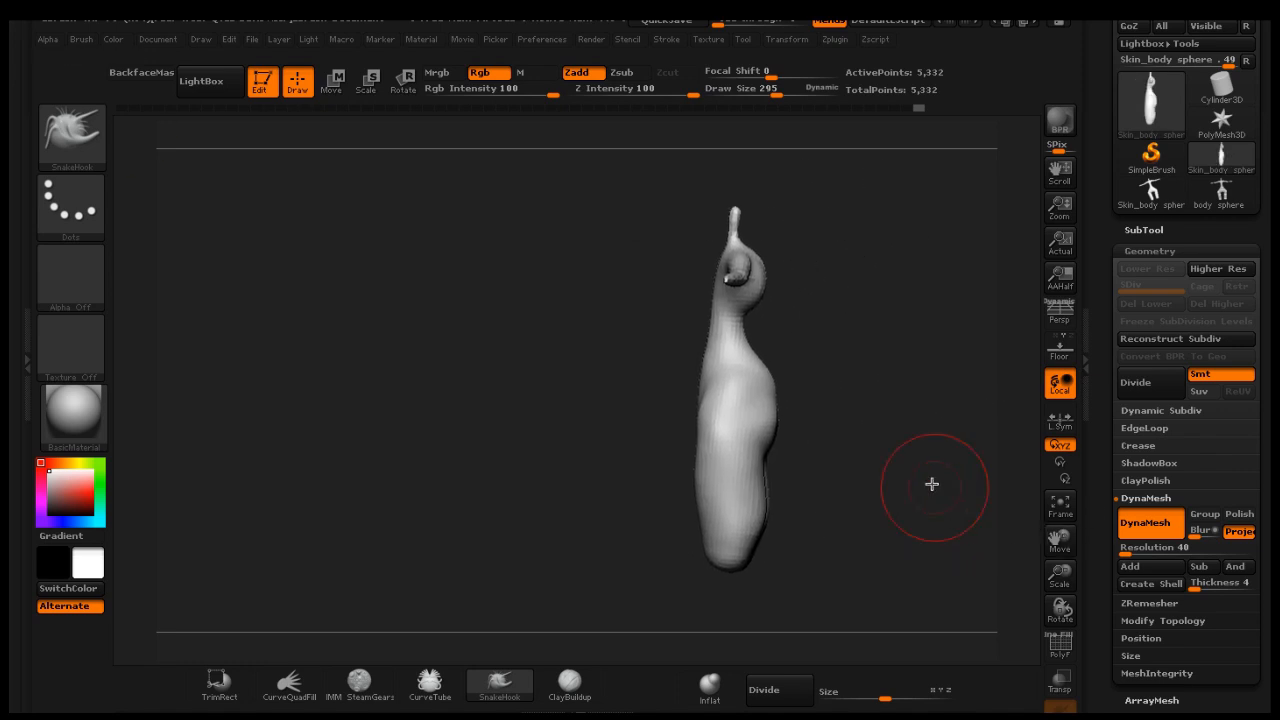
{"action": "left_click_drag", "start_coordinate": [850, 414], "coordinate": [808, 423]}
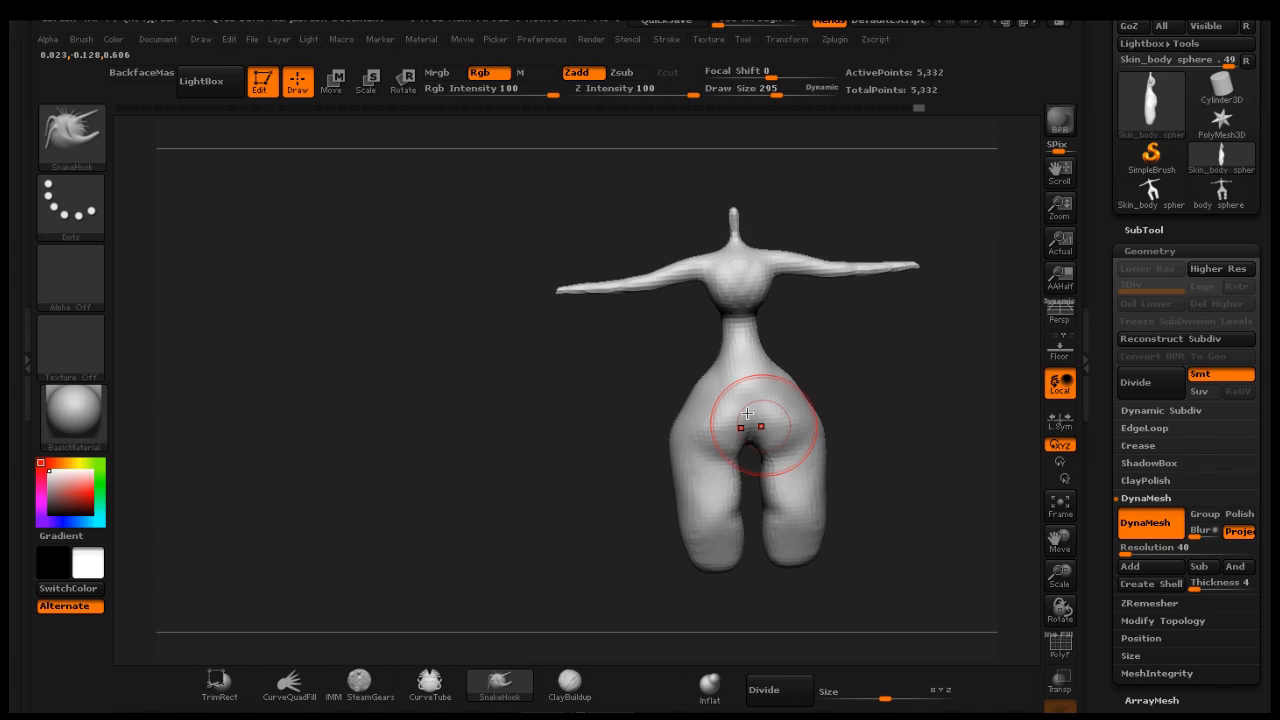
Load the MAHcut Mech A brush from the aksel folder of the Lightbox brush library
{"action": "left_click", "coordinate": [62, 138]}
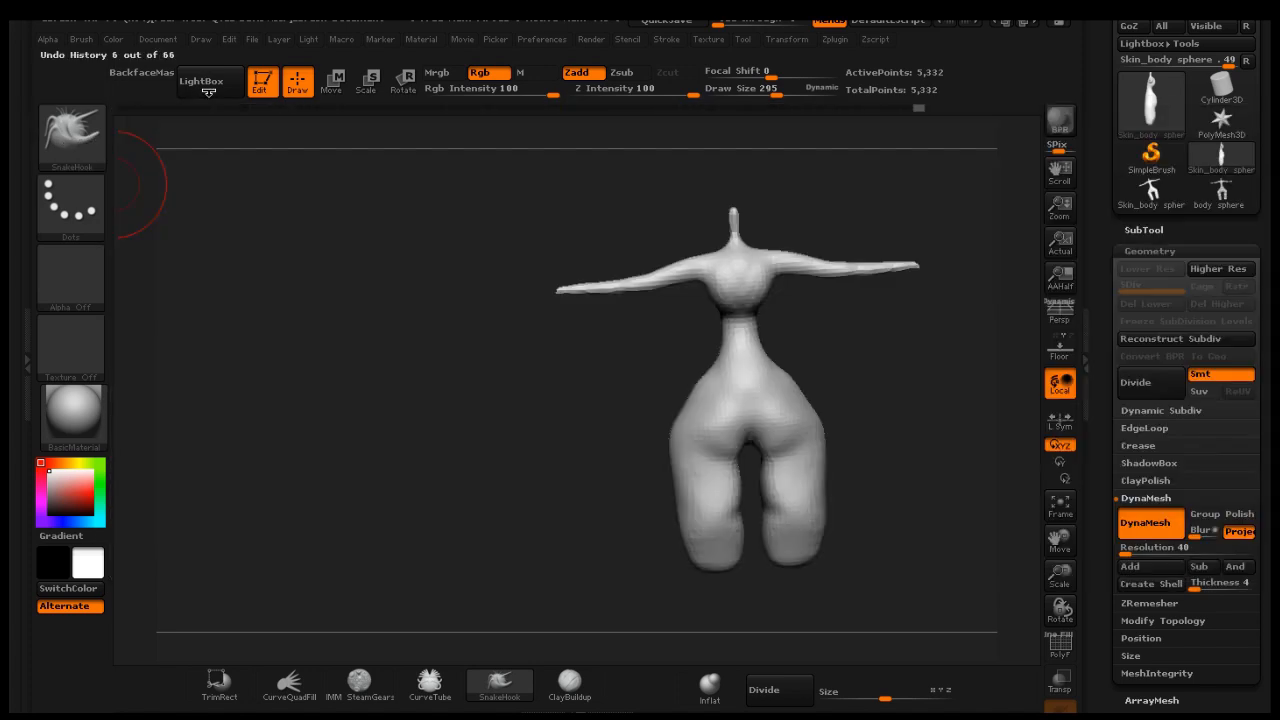
{"action": "left_click", "coordinate": [201, 81]}
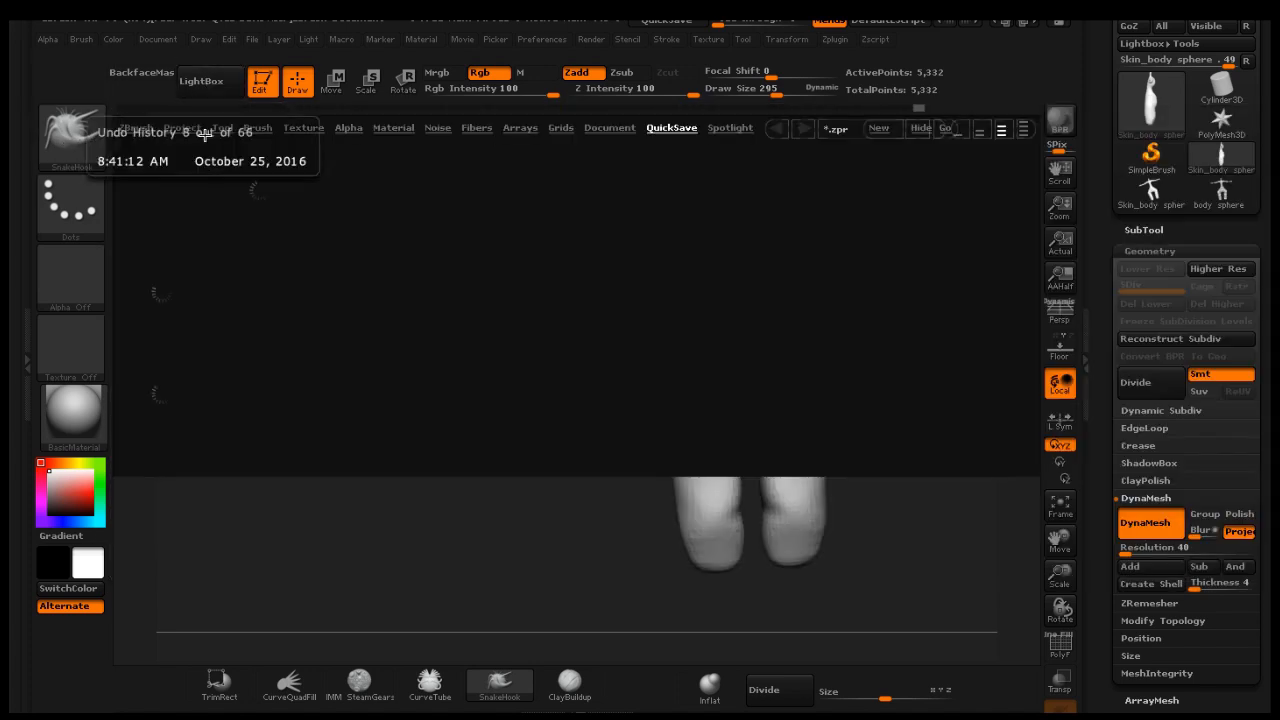
{"action": "left_click", "coordinate": [256, 130]}
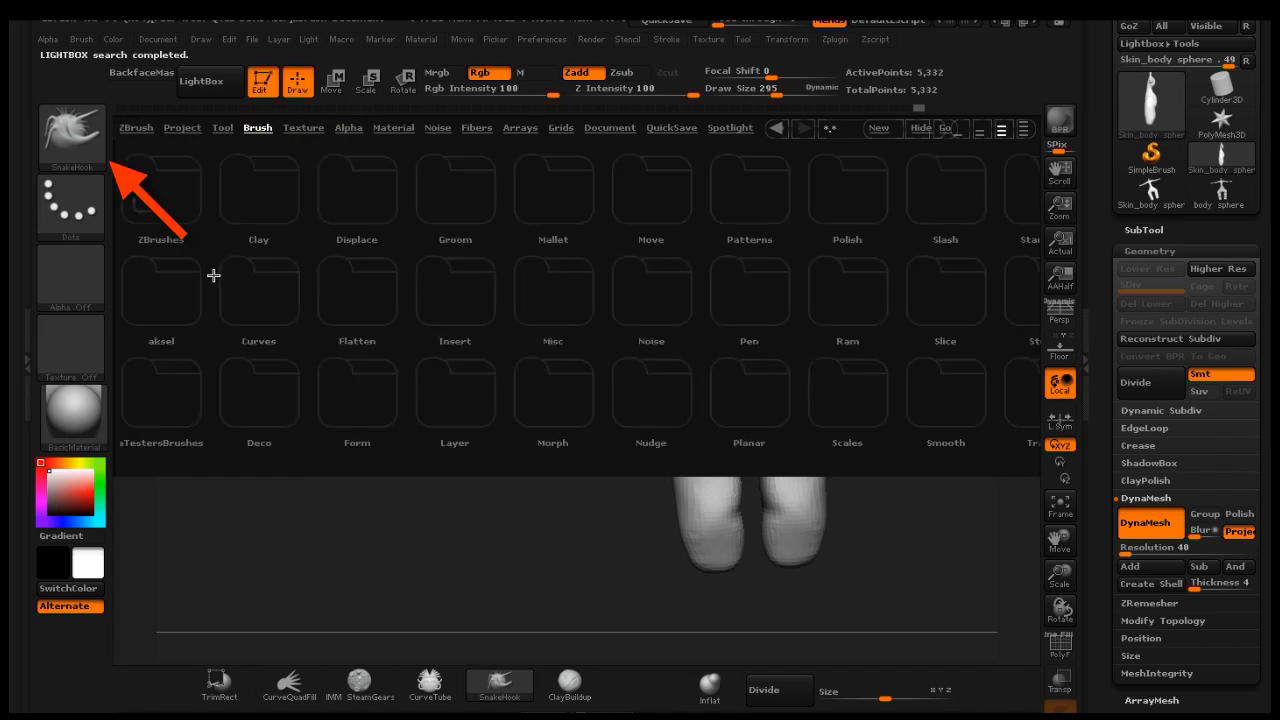
{"action": "double_click", "coordinate": [176, 286]}
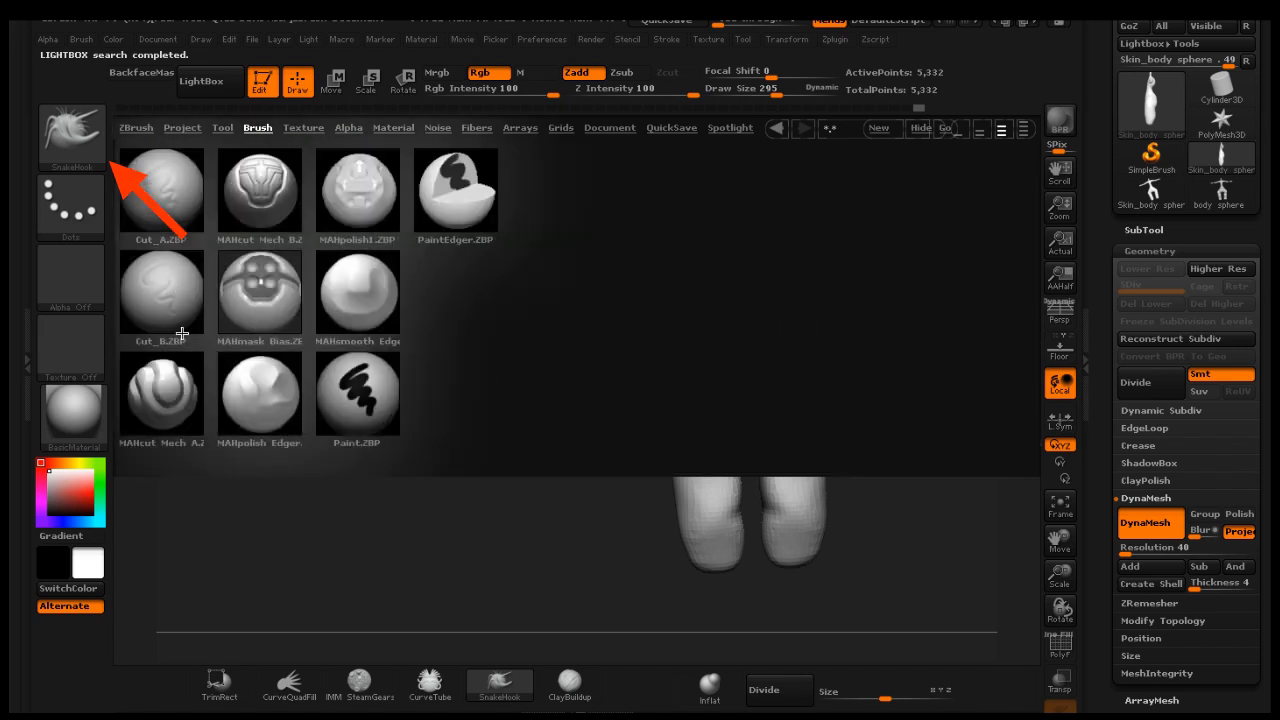
{"action": "double_click", "coordinate": [173, 409]}
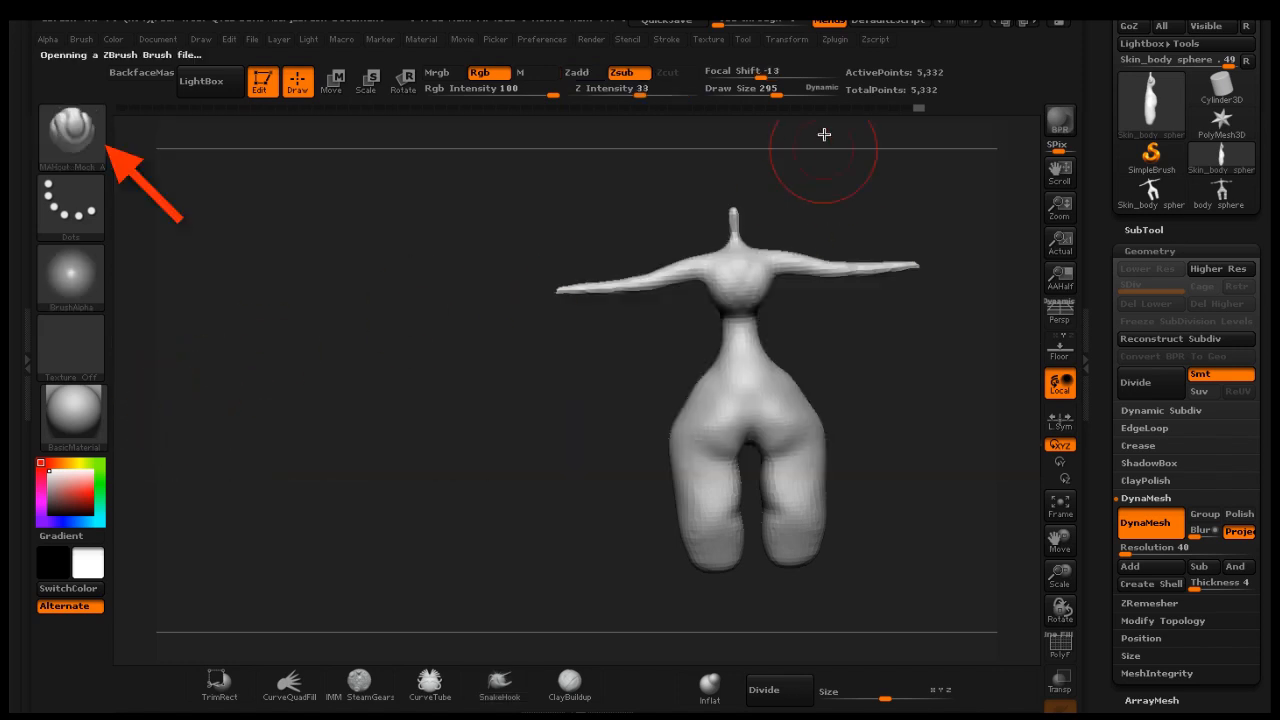
Set the draw size to 125 and smooth the area between the hips, rotating to check the side
{"action": "left_click_drag", "start_coordinate": [776, 93], "coordinate": [750, 95]}
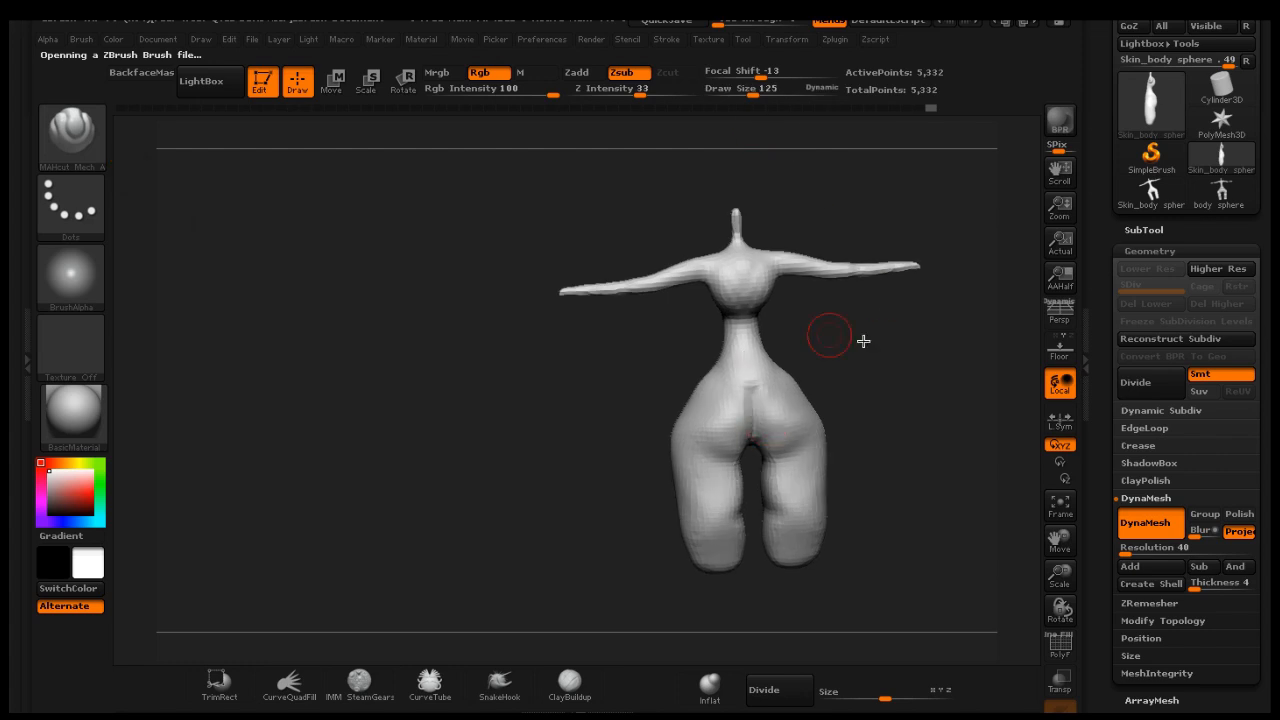
{"action": "mouse_move", "coordinate": [863, 359]}
{"action": "left_mouse_down"}
{"action": "mouse_move", "coordinate": [843, 337]}
{"action": "mouse_move", "coordinate": [840, 358]}
{"action": "left_mouse_up"}
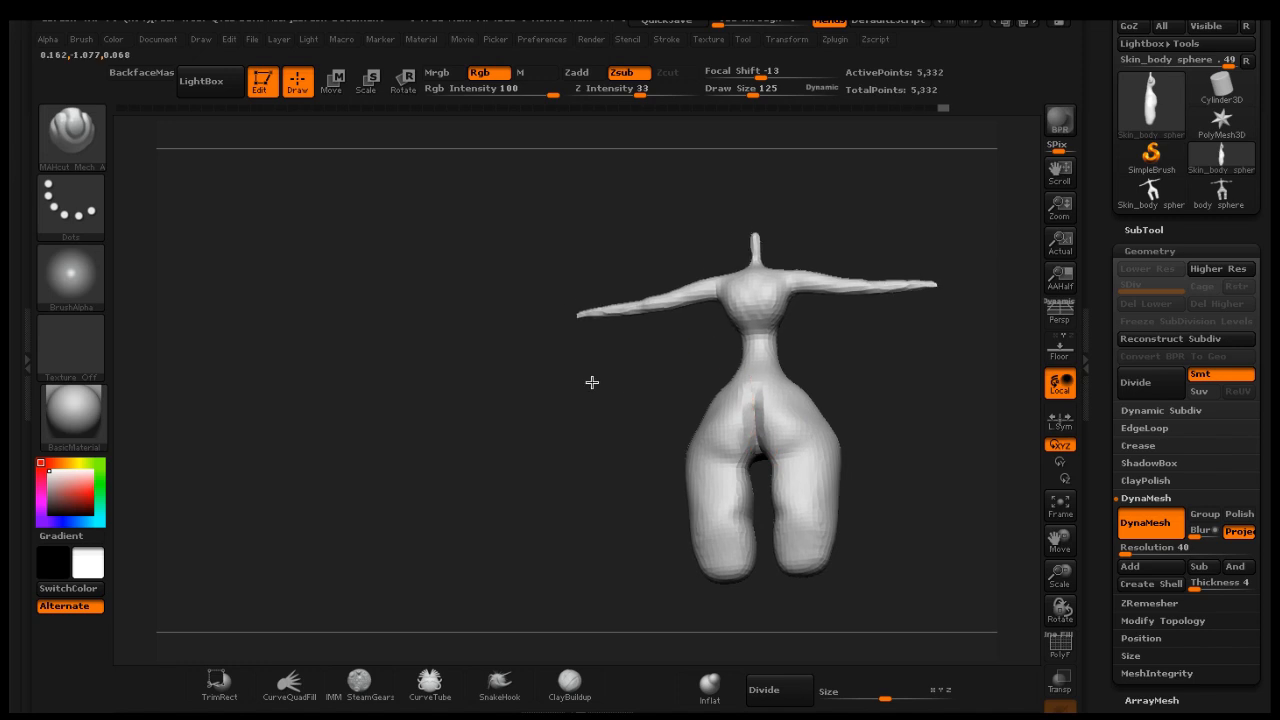
{"action": "left_click_drag", "start_coordinate": [591, 380], "coordinate": [622, 440]}
{"action": "key", "text": "shift"}
{"action": "key", "text": "shift"}
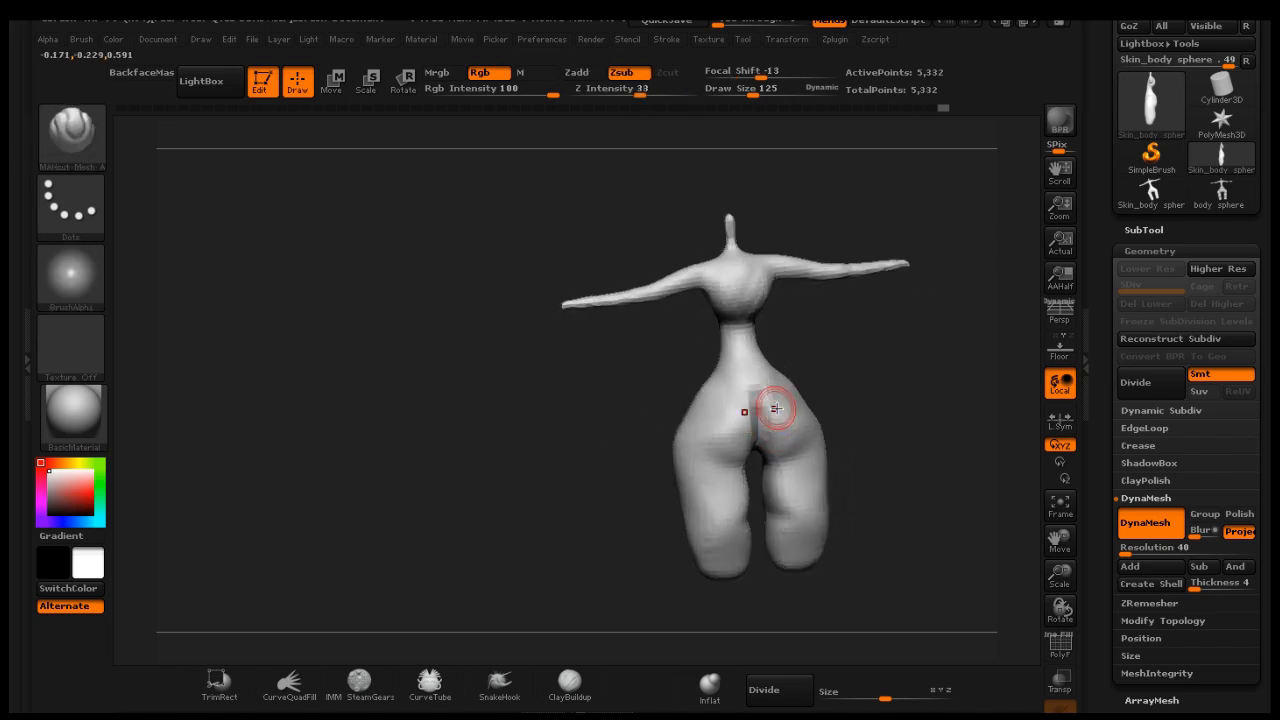
{"action": "left_click_drag", "start_coordinate": [748, 403], "coordinate": [755, 454], "text": "shift"}
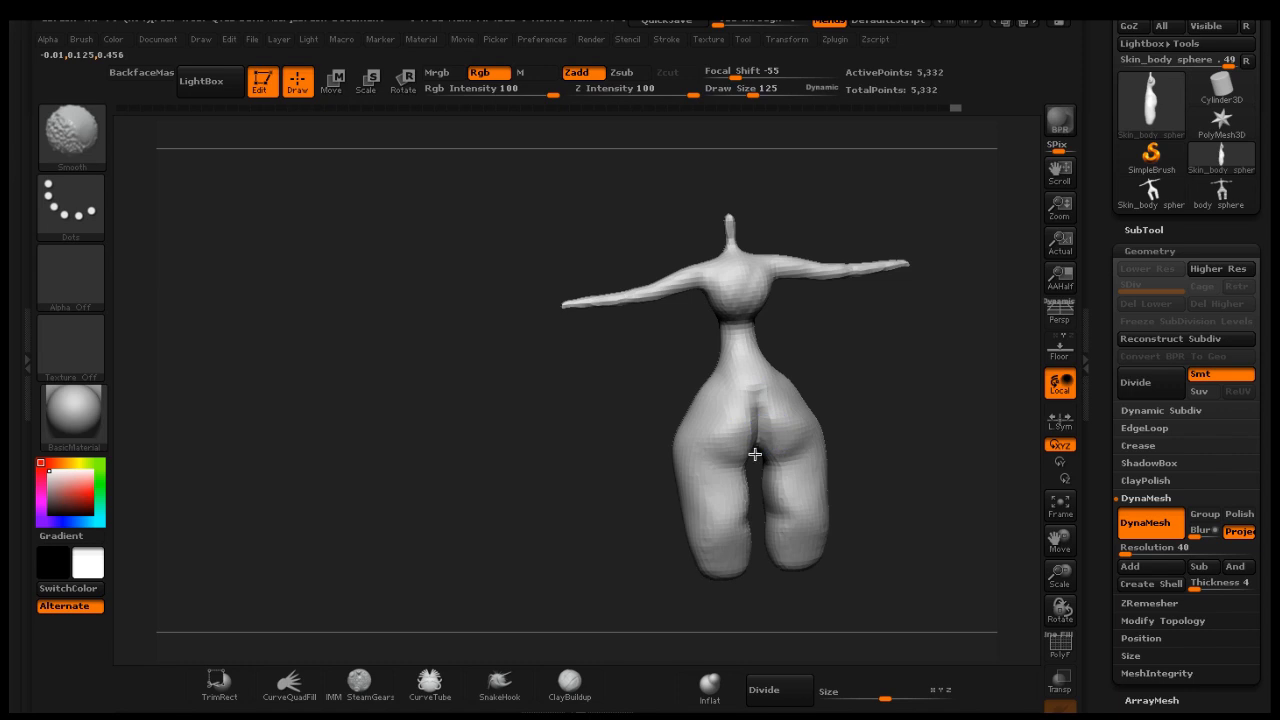
{"action": "left_click_drag", "start_coordinate": [872, 351], "coordinate": [938, 324]}
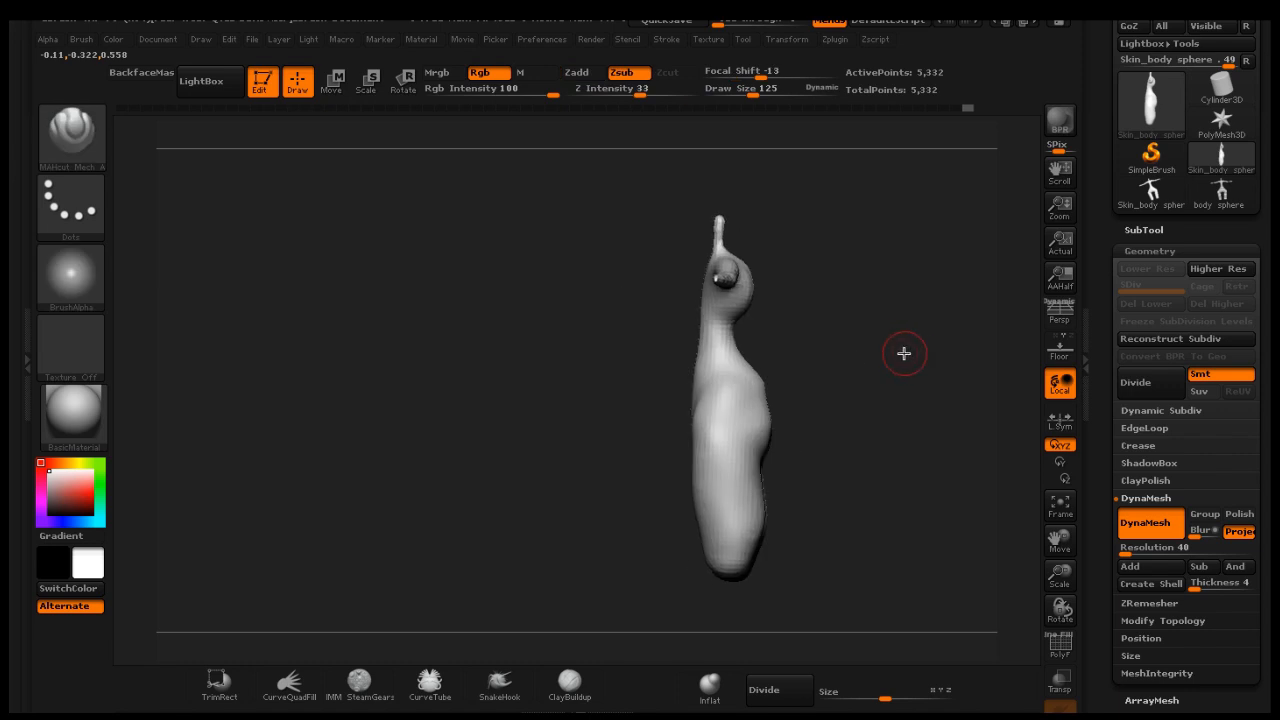
{"action": "left_click_drag", "start_coordinate": [874, 370], "coordinate": [766, 251]}
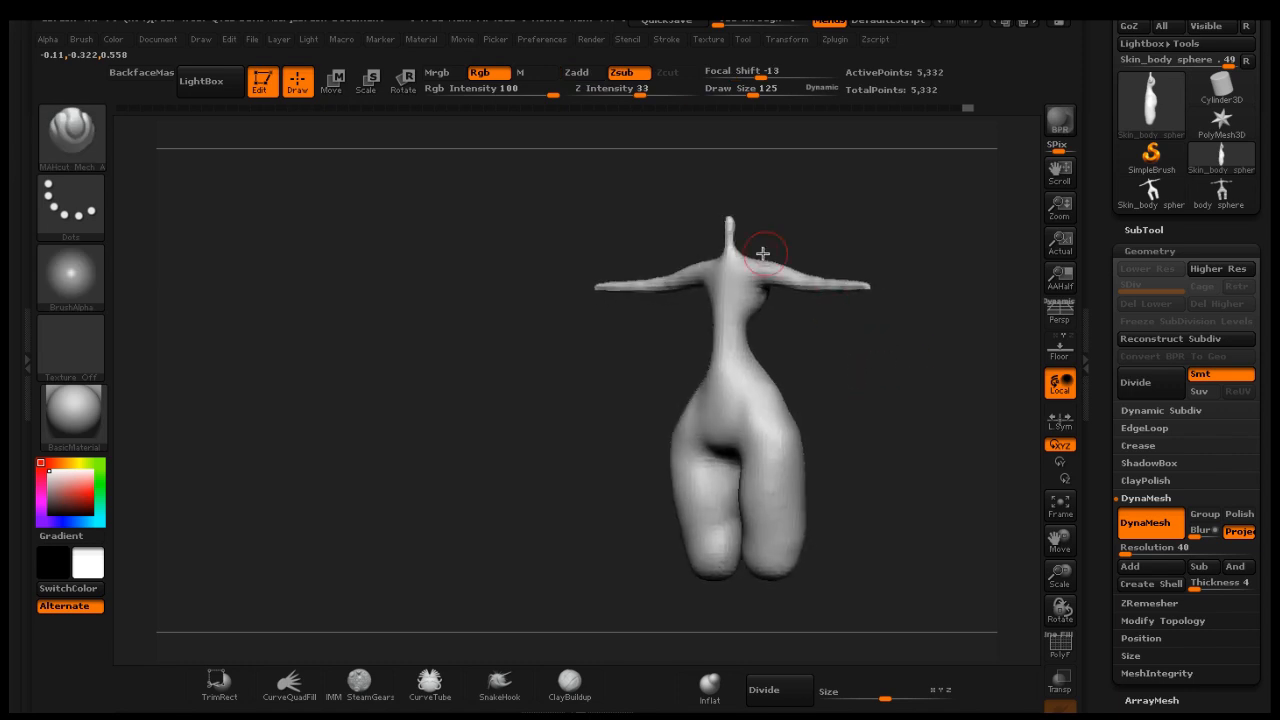
Switch to ClayBuildup at draw size 97 and build up the hips and waist
{"action": "left_click", "coordinate": [569, 685]}
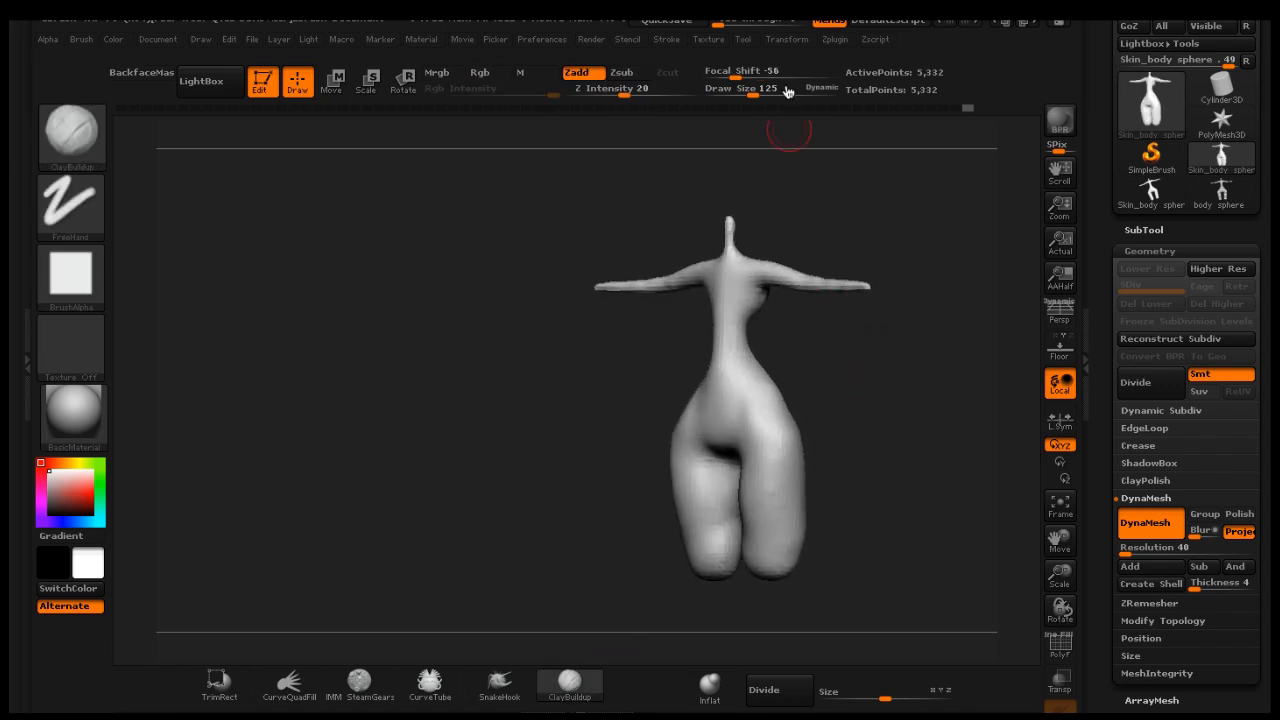
{"action": "left_click_drag", "start_coordinate": [755, 93], "coordinate": [744, 94]}
{"action": "left_click_drag", "start_coordinate": [840, 363], "coordinate": [832, 367]}
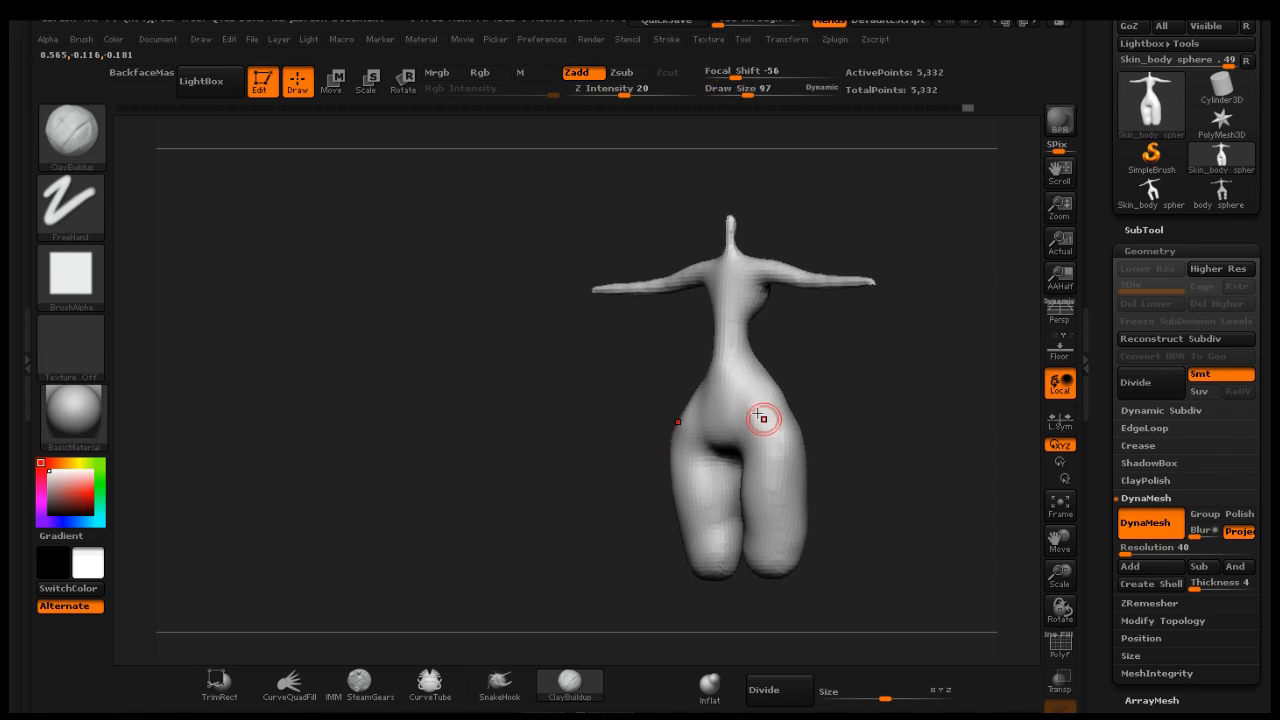
{"action": "left_click_drag", "start_coordinate": [760, 387], "coordinate": [790, 378]}
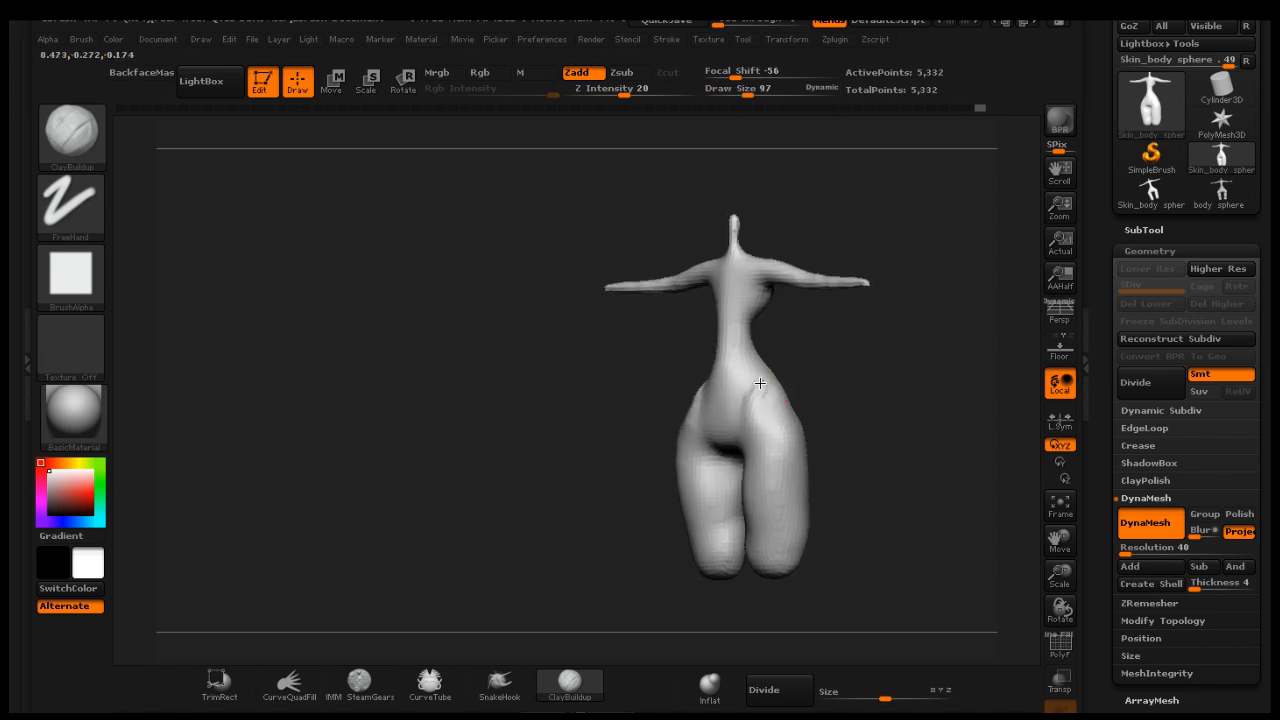
{"action": "mouse_move", "coordinate": [814, 354]}
{"action": "left_mouse_down"}
{"action": "mouse_move", "coordinate": [840, 300]}
{"action": "mouse_move", "coordinate": [800, 360]}
{"action": "left_mouse_up"}
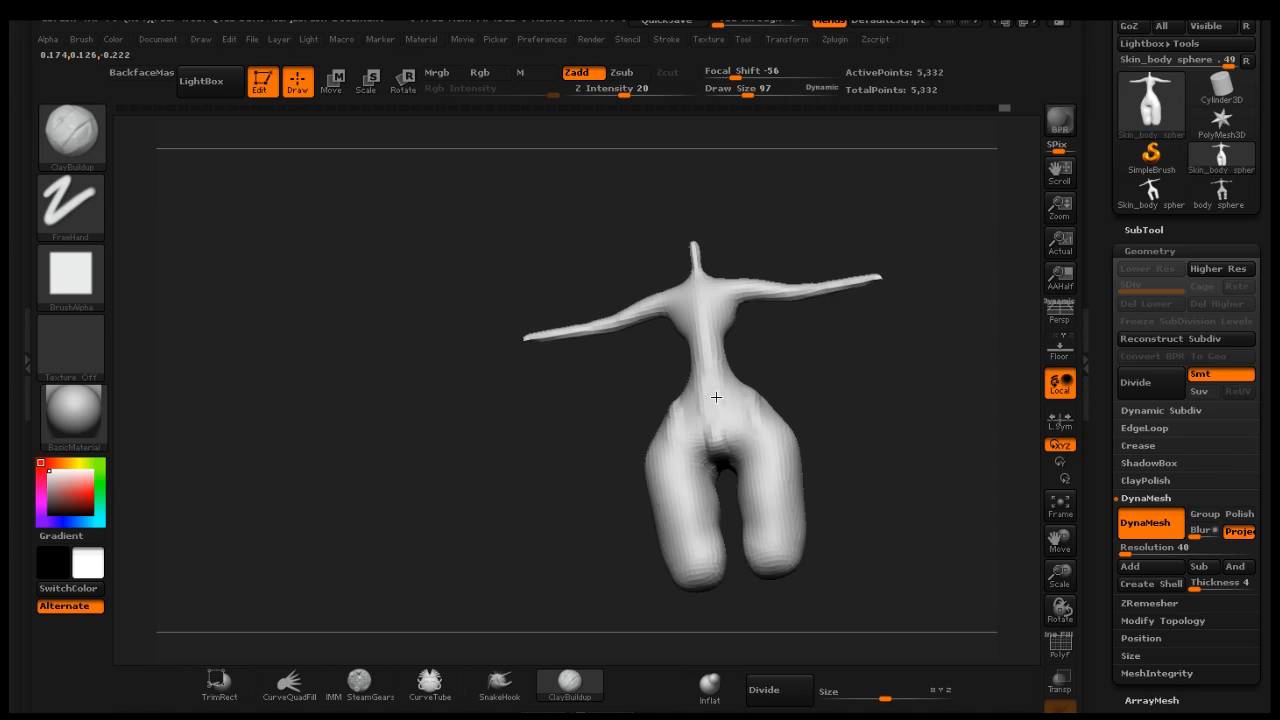
{"action": "left_click_drag", "start_coordinate": [700, 352], "coordinate": [712, 435]}
{"action": "mouse_move", "coordinate": [886, 360]}
{"action": "left_mouse_down"}
{"action": "mouse_move", "coordinate": [926, 414]}
{"action": "mouse_move", "coordinate": [886, 418]}
{"action": "mouse_move", "coordinate": [869, 374]}
{"action": "mouse_move", "coordinate": [788, 372]}
{"action": "mouse_move", "coordinate": [878, 368]}
{"action": "left_mouse_up"}
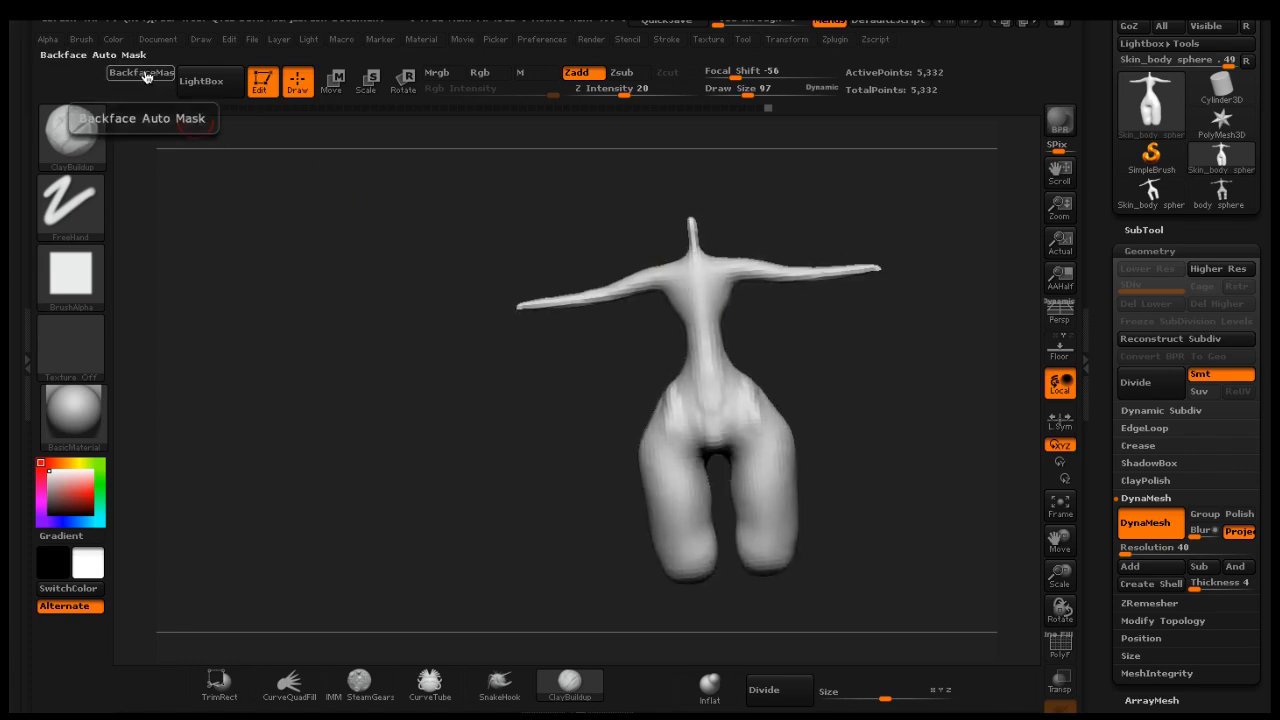
Turn on Backface Auto Mask in the brush's auto masking options
{"action": "left_click", "coordinate": [84, 42]}
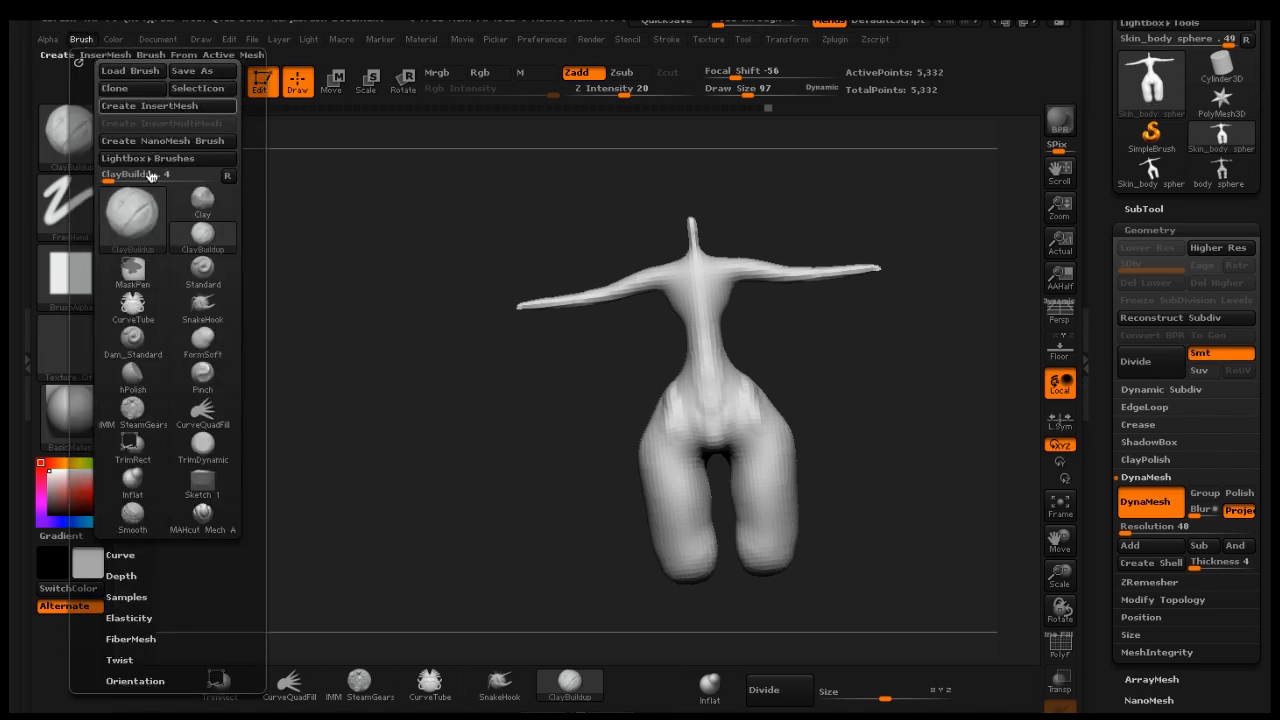
{"action": "scroll", "coordinate": [251, 451], "scroll_direction": "down", "scroll_amount": 5}
{"action": "scroll", "coordinate": [255, 355], "scroll_direction": "down", "scroll_amount": 4}
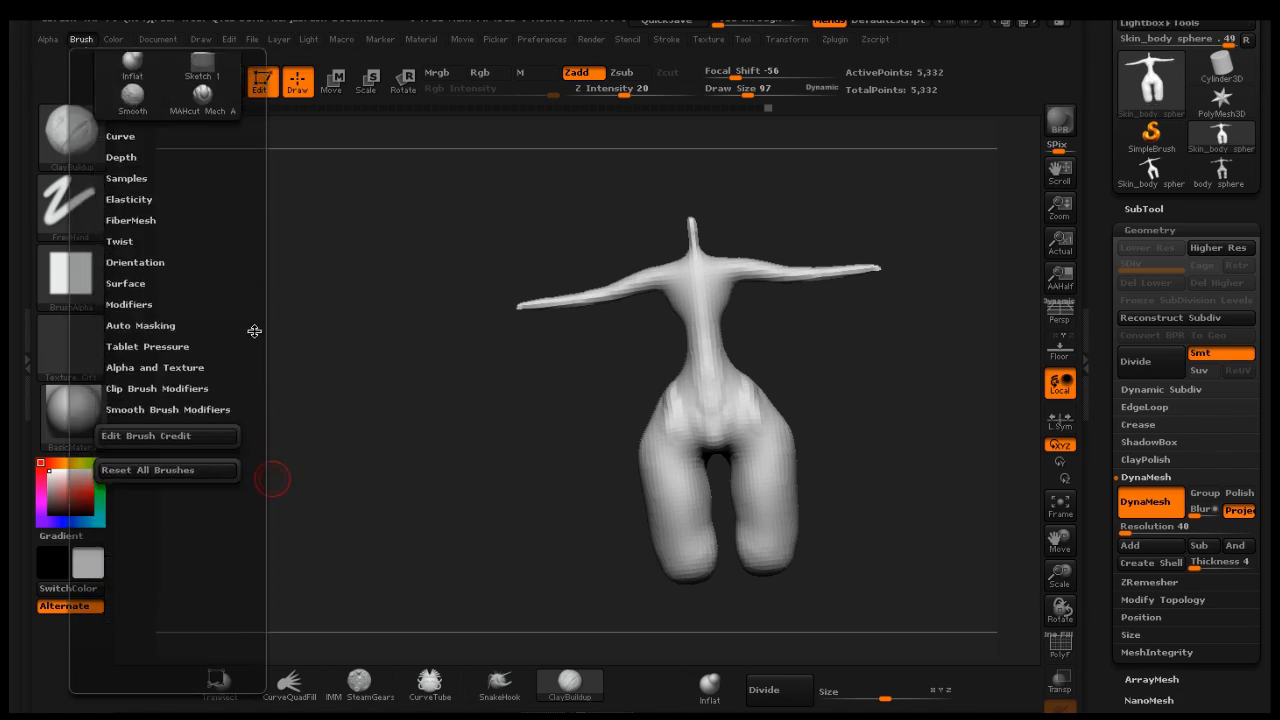
{"action": "left_click", "coordinate": [156, 358]}
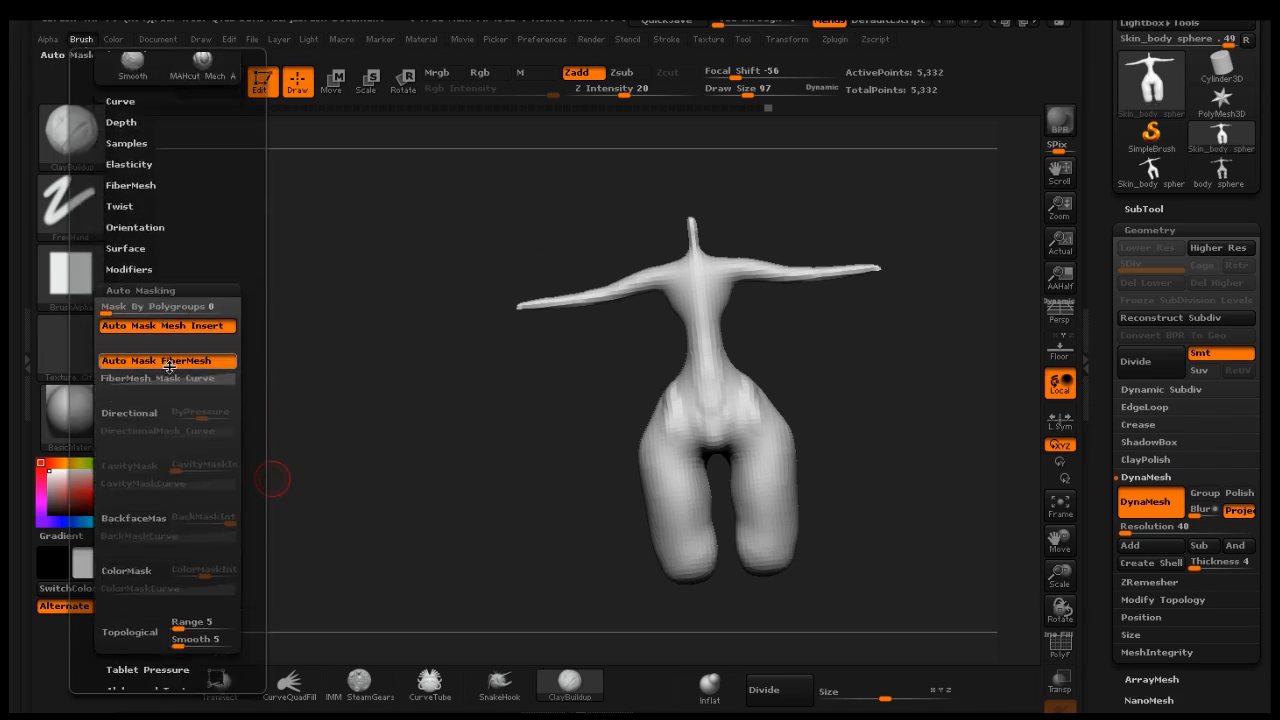
{"action": "left_click", "coordinate": [155, 521]}
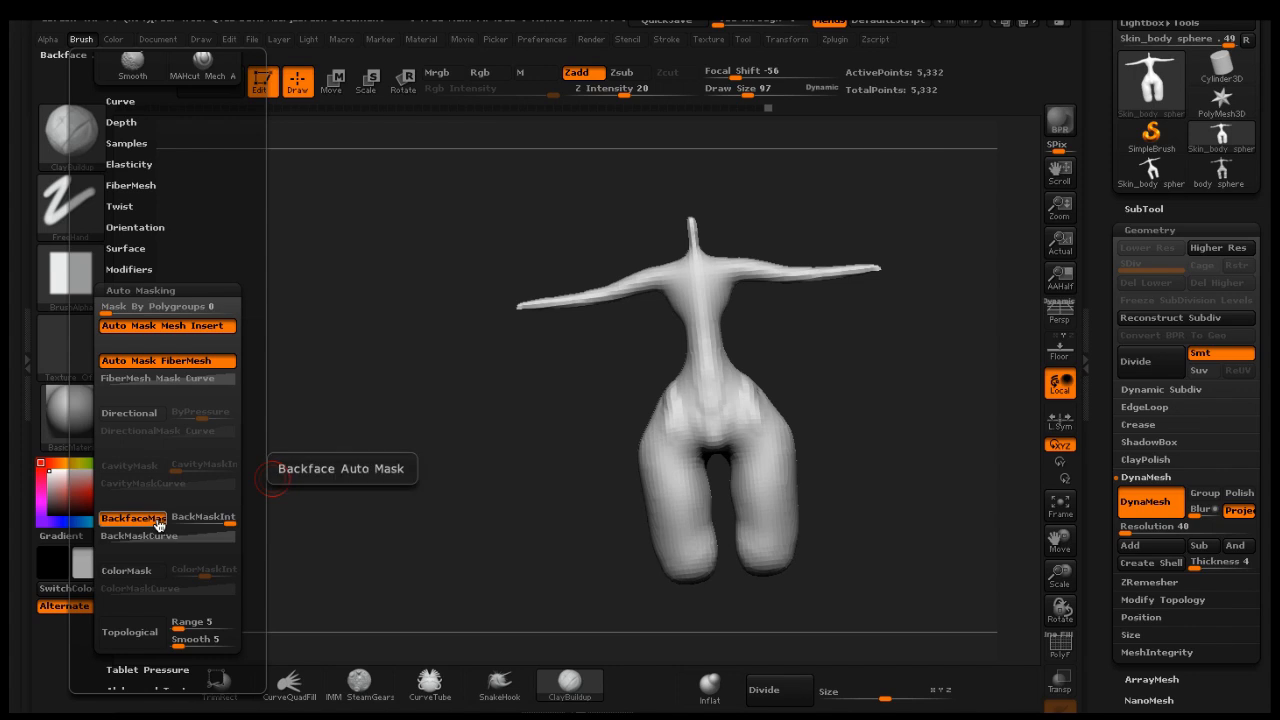
Add clay to the upper torso with ClayBuildup, rotating the body to the side view
{"action": "mouse_move", "coordinate": [529, 401]}
{"action": "left_mouse_down"}
{"action": "mouse_move", "coordinate": [537, 414]}
{"action": "mouse_move", "coordinate": [550, 357]}
{"action": "left_mouse_up"}
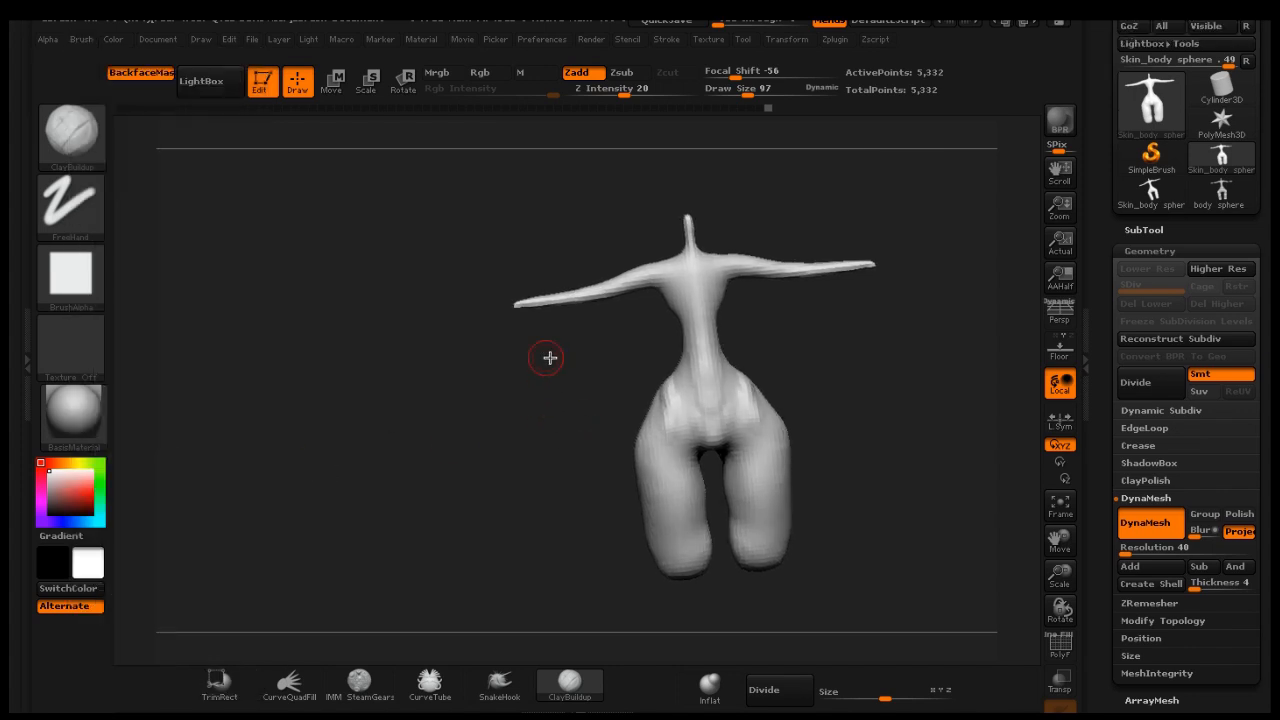
{"action": "mouse_move", "coordinate": [798, 306]}
{"action": "left_mouse_down"}
{"action": "mouse_move", "coordinate": [737, 226]}
{"action": "mouse_move", "coordinate": [740, 249]}
{"action": "left_mouse_up"}
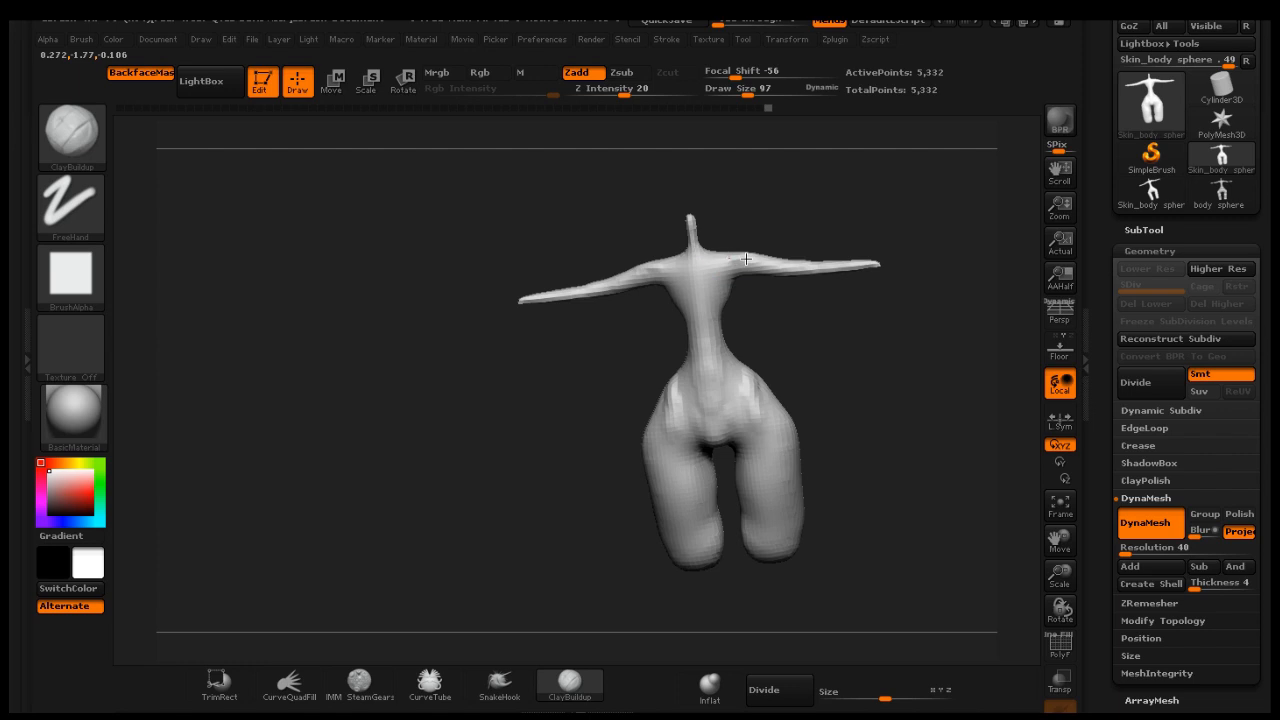
{"action": "mouse_move", "coordinate": [766, 265]}
{"action": "left_mouse_down"}
{"action": "mouse_move", "coordinate": [780, 317]}
{"action": "mouse_move", "coordinate": [780, 306]}
{"action": "mouse_move", "coordinate": [801, 328]}
{"action": "left_mouse_up"}
{"action": "mouse_move", "coordinate": [876, 396]}
{"action": "left_mouse_down"}
{"action": "mouse_move", "coordinate": [886, 371]}
{"action": "mouse_move", "coordinate": [820, 383]}
{"action": "mouse_move", "coordinate": [826, 350]}
{"action": "mouse_move", "coordinate": [872, 343]}
{"action": "left_mouse_up"}
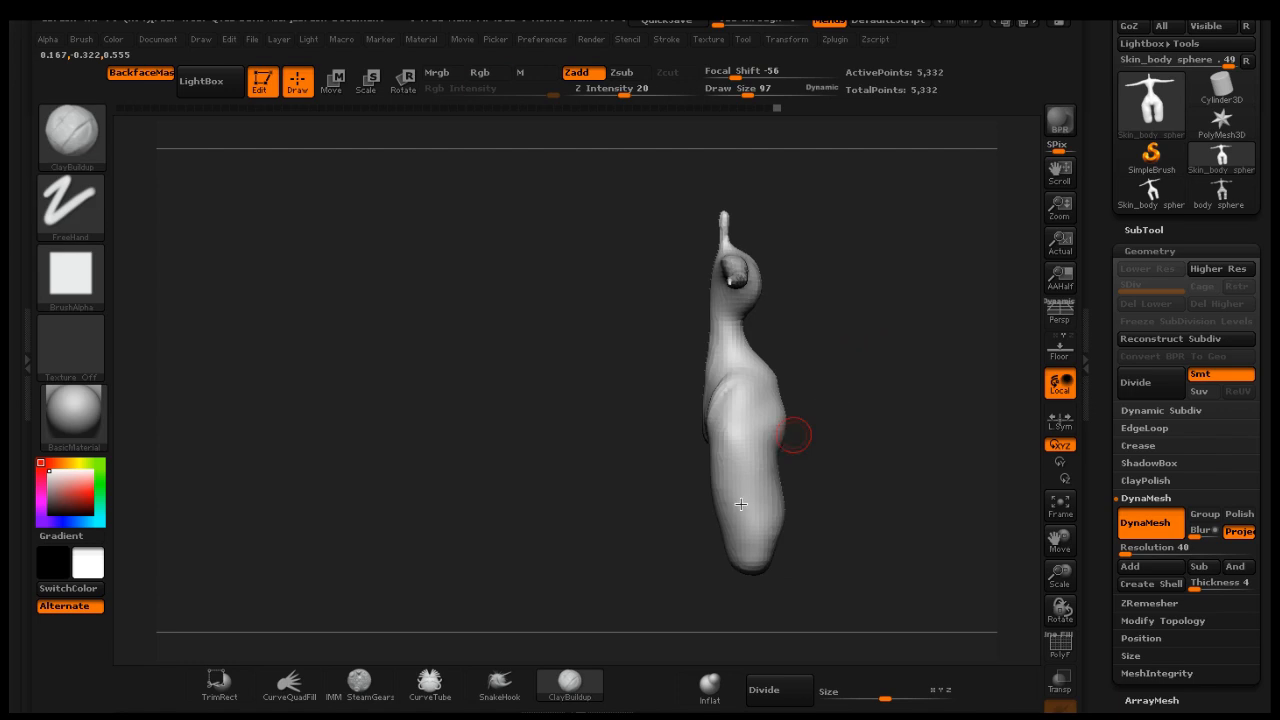
Switch to SnakeHook at draw size 191 and shape the side profile of the buttocks and thighs
{"action": "left_click", "coordinate": [499, 683]}
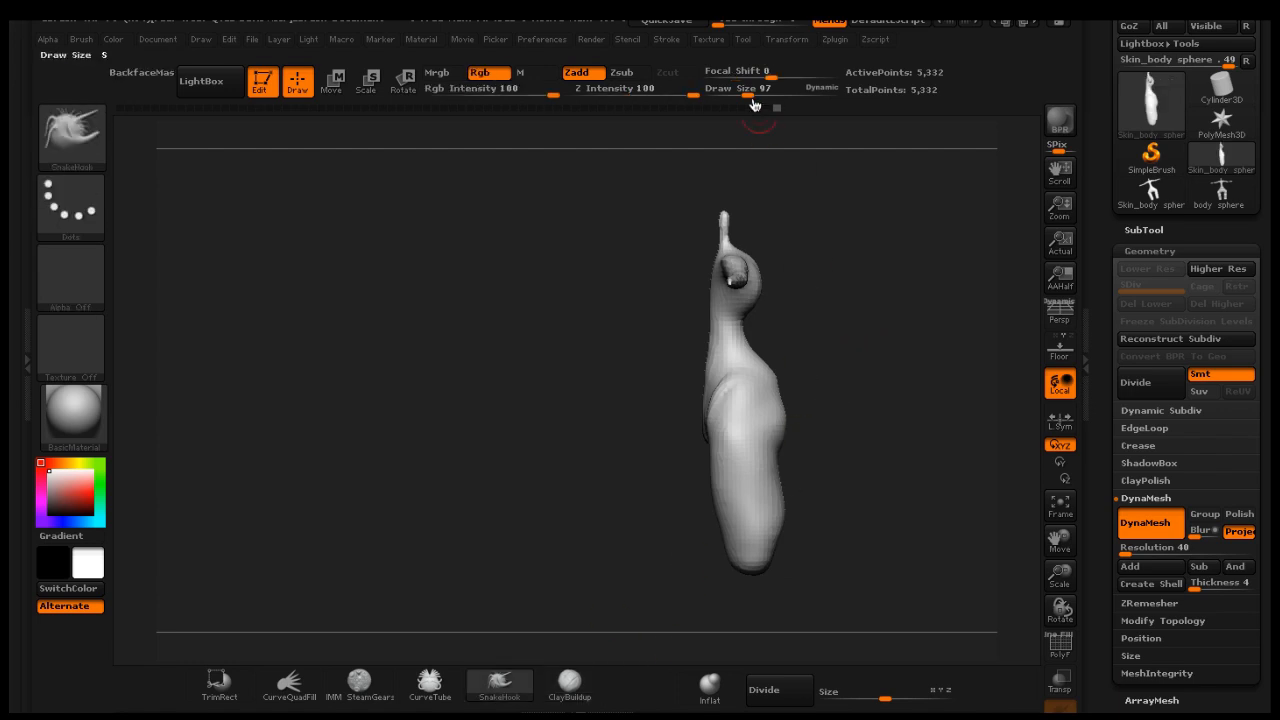
{"action": "left_click_drag", "start_coordinate": [749, 89], "coordinate": [759, 91]}
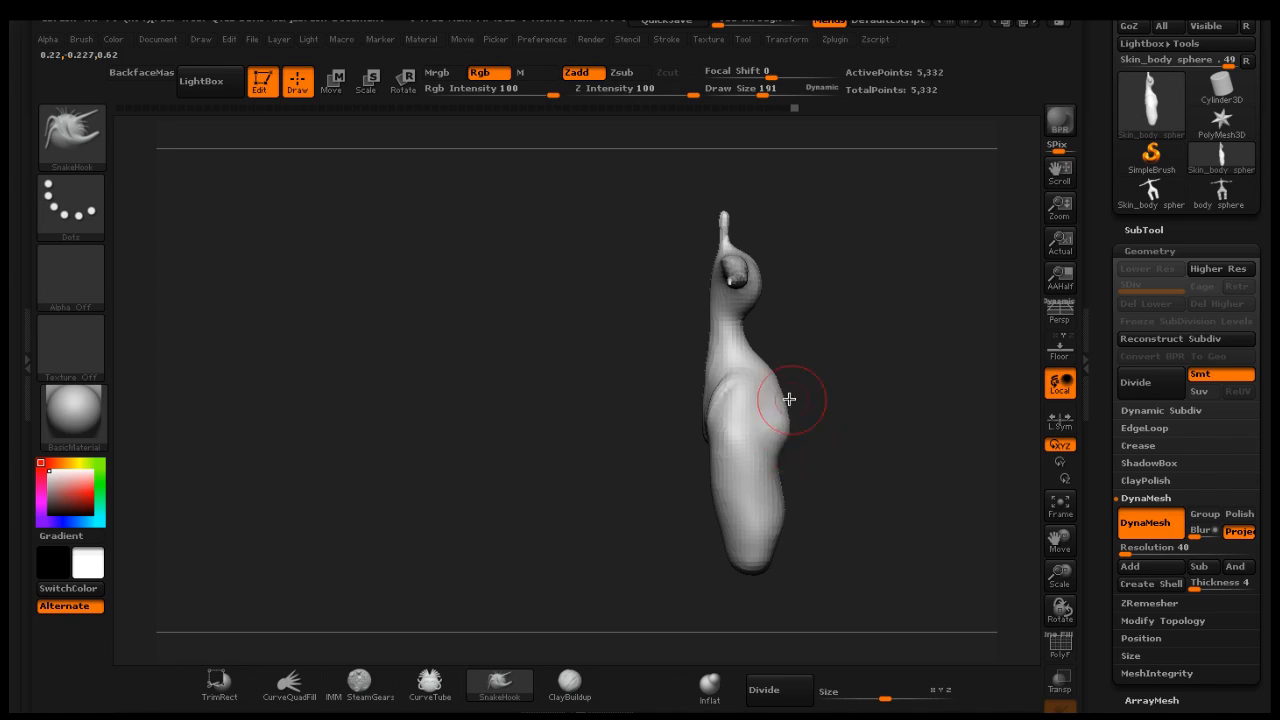
{"action": "left_click_drag", "start_coordinate": [789, 395], "coordinate": [796, 420]}
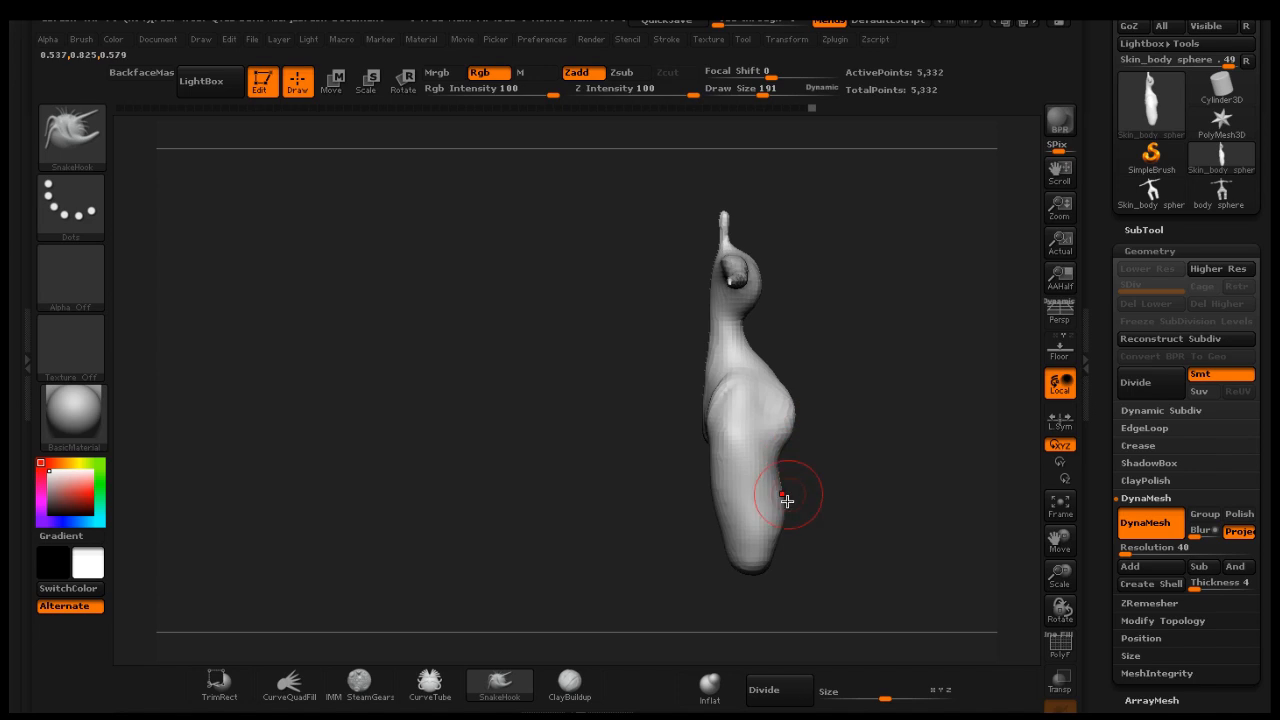
{"action": "mouse_move", "coordinate": [770, 552]}
{"action": "left_mouse_down"}
{"action": "mouse_move", "coordinate": [790, 560]}
{"action": "mouse_move", "coordinate": [784, 520]}
{"action": "mouse_move", "coordinate": [754, 574]}
{"action": "left_mouse_up"}
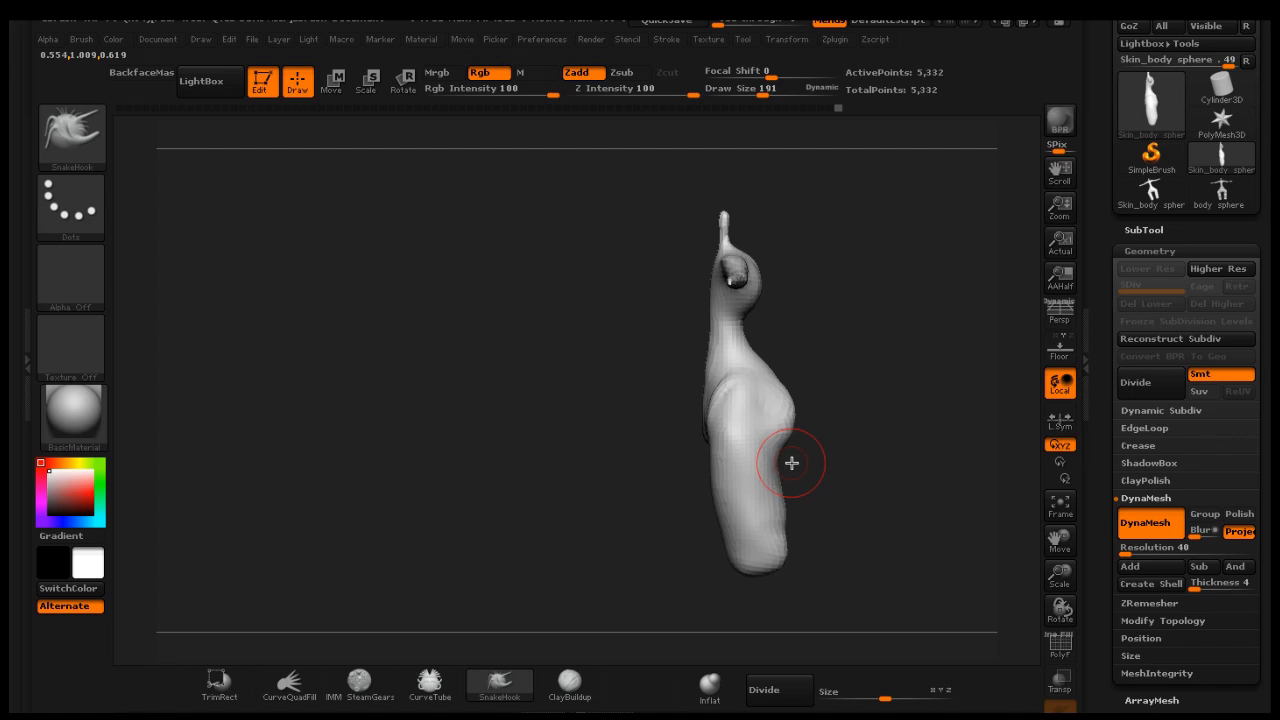
{"action": "left_click_drag", "start_coordinate": [777, 433], "coordinate": [769, 429]}
{"action": "left_click_drag", "start_coordinate": [745, 342], "coordinate": [739, 346]}
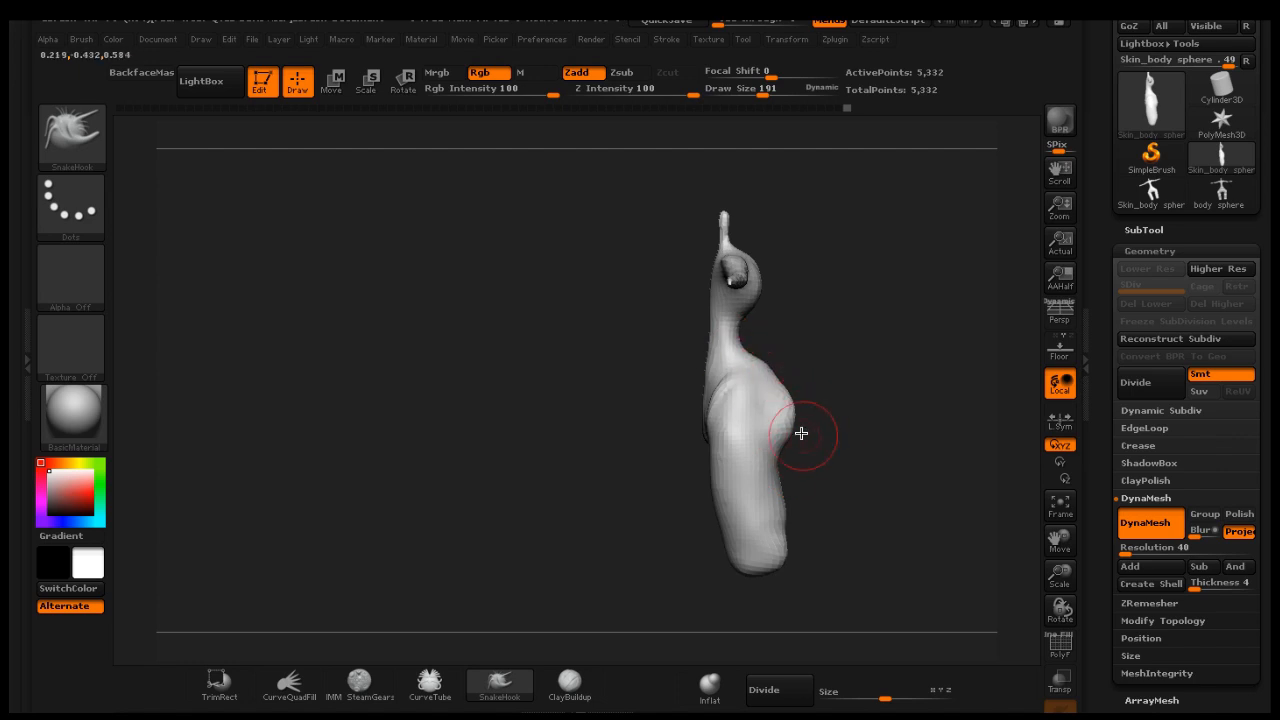
{"action": "mouse_move", "coordinate": [861, 395]}
{"action": "left_mouse_down"}
{"action": "mouse_move", "coordinate": [863, 366]}
{"action": "mouse_move", "coordinate": [804, 382]}
{"action": "left_mouse_up"}
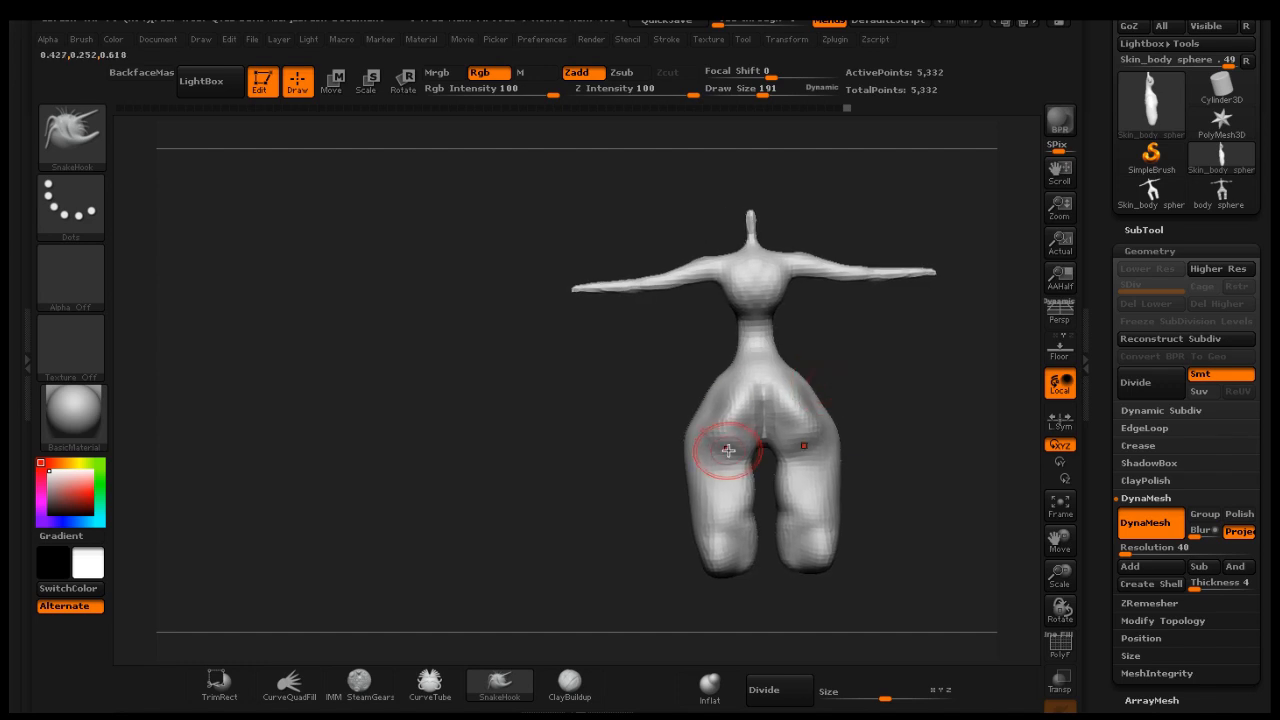
Build up the buttocks and thighs with ClayBuildup, rotating around, then re-DynaMesh the body
{"action": "left_click", "coordinate": [577, 683]}
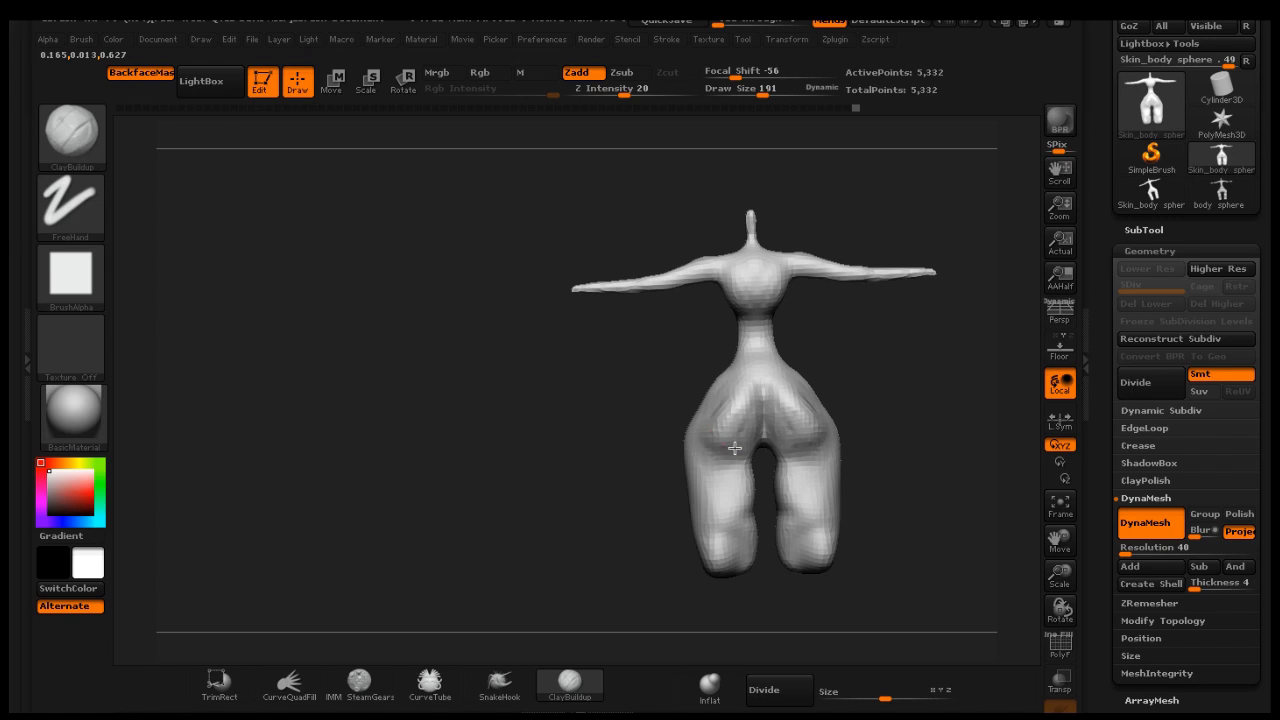
{"action": "left_click_drag", "start_coordinate": [735, 448], "coordinate": [738, 430]}
{"action": "left_click_drag", "start_coordinate": [856, 365], "coordinate": [909, 358]}
{"action": "left_click_drag", "start_coordinate": [712, 390], "coordinate": [707, 411]}
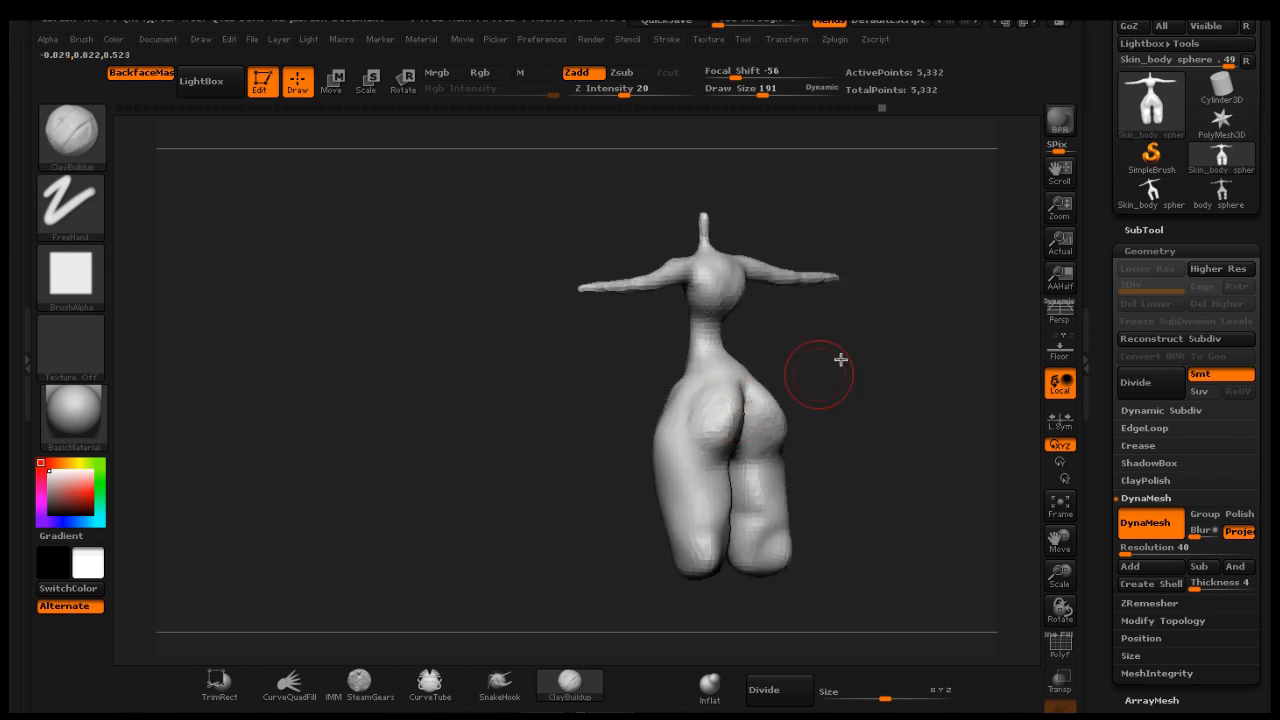
{"action": "left_click_drag", "start_coordinate": [874, 331], "coordinate": [811, 428]}
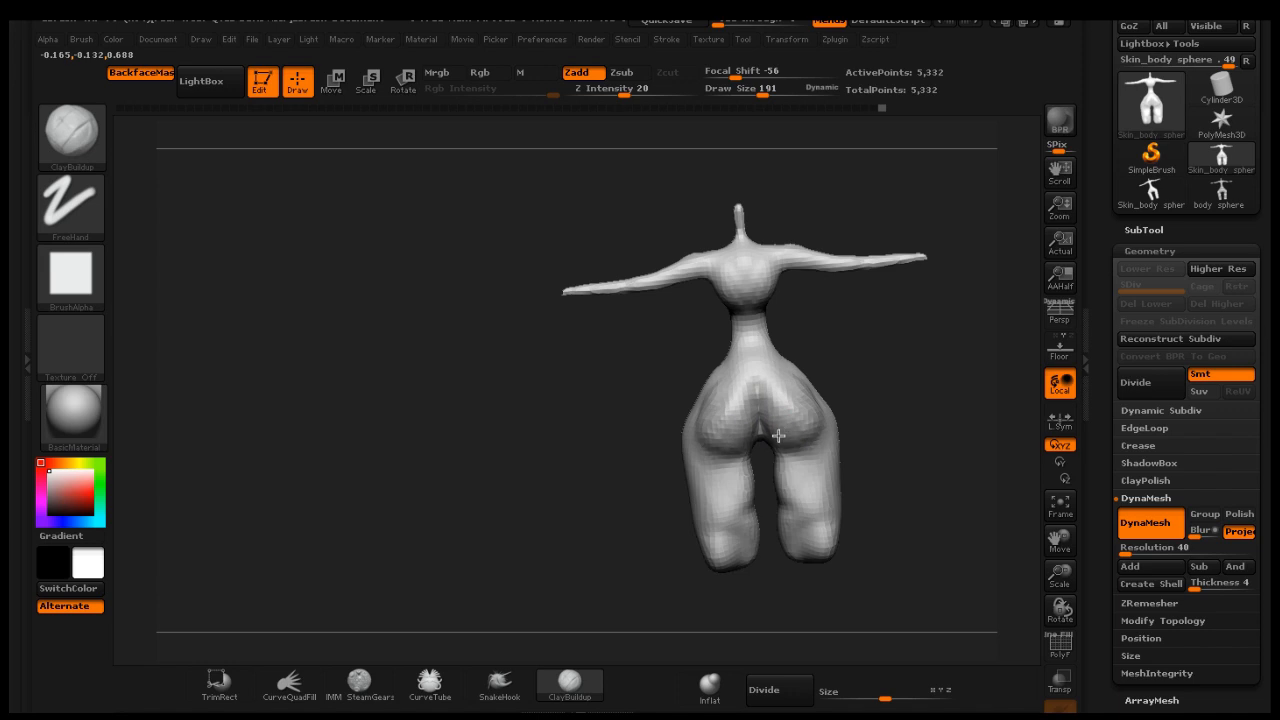
{"action": "left_click_drag", "start_coordinate": [871, 429], "coordinate": [851, 471]}
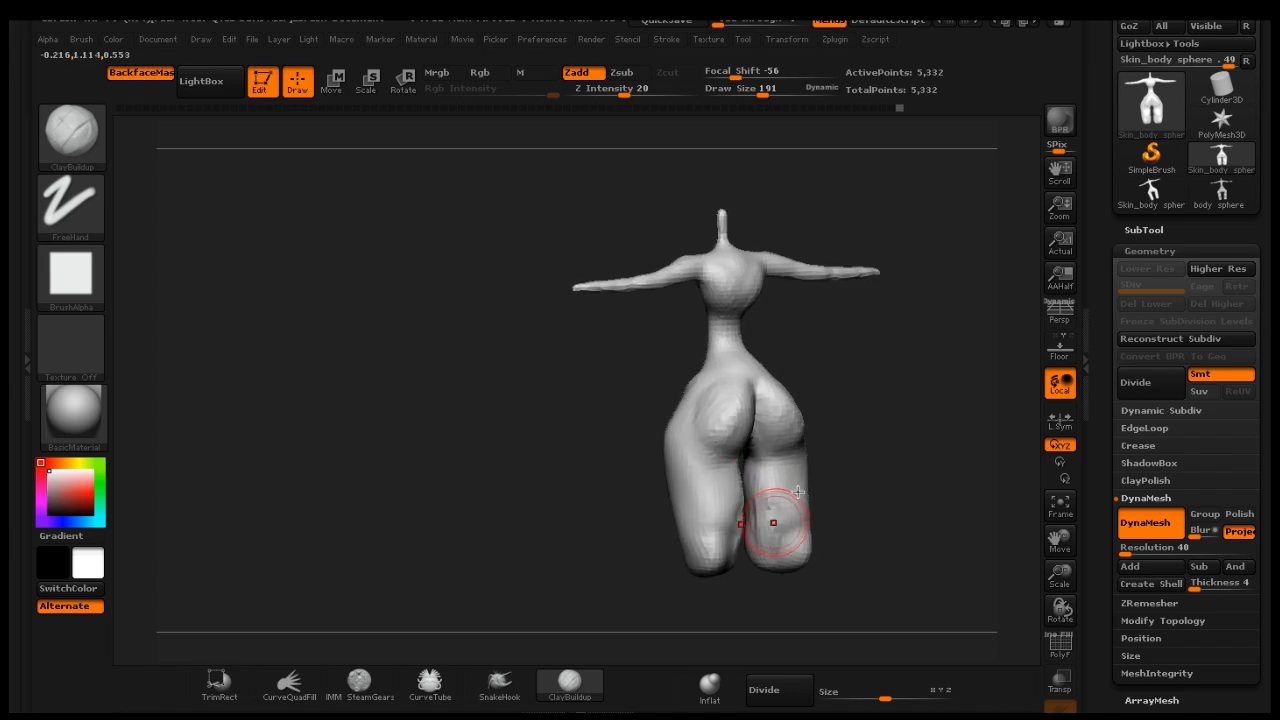
{"action": "left_click_drag", "start_coordinate": [886, 453], "coordinate": [838, 450]}
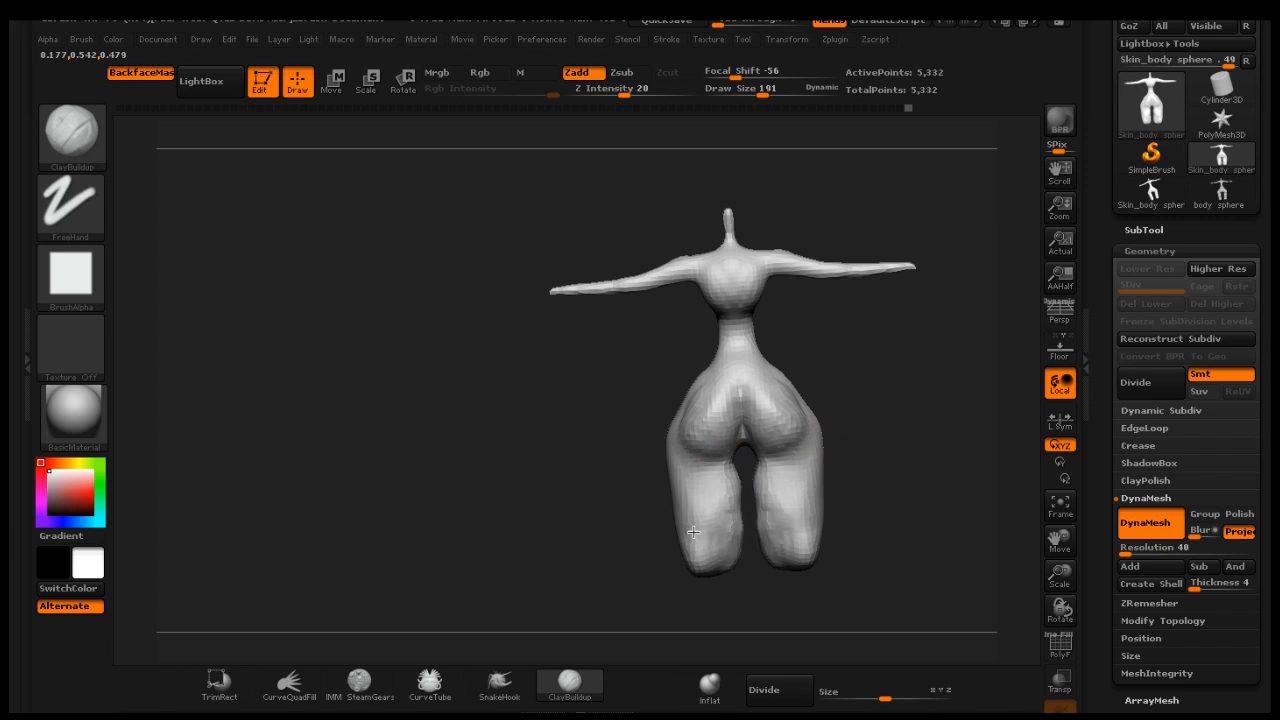
{"action": "mouse_move", "coordinate": [857, 451]}
{"action": "left_mouse_down"}
{"action": "mouse_move", "coordinate": [914, 420]}
{"action": "mouse_move", "coordinate": [958, 425]}
{"action": "mouse_move", "coordinate": [909, 417]}
{"action": "mouse_move", "coordinate": [869, 371]}
{"action": "mouse_move", "coordinate": [957, 376]}
{"action": "mouse_move", "coordinate": [891, 389]}
{"action": "left_mouse_up"}
{"action": "key", "text": "ctrl"}
{"action": "key", "text": "shift"}
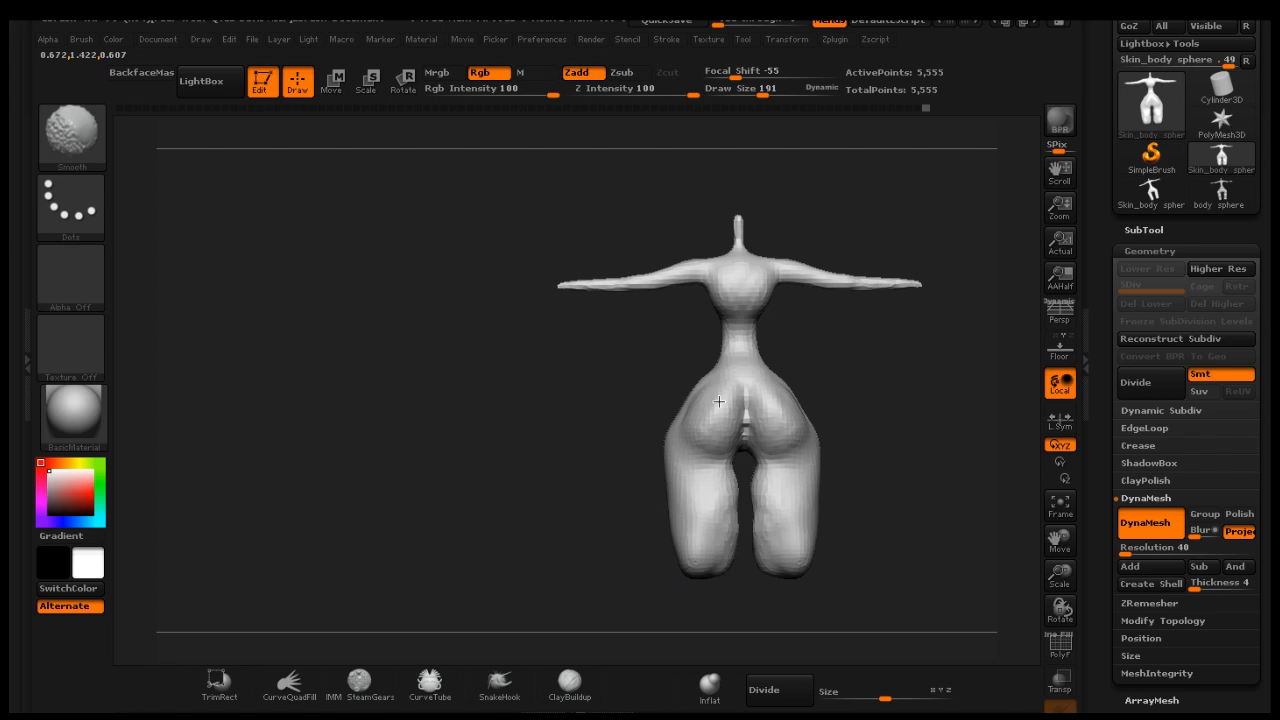
Switch to SnakeHook and pull the shoulder area near the base of the neck
{"action": "mouse_move", "coordinate": [829, 337]}
{"action": "left_mouse_down"}
{"action": "mouse_move", "coordinate": [980, 334]}
{"action": "mouse_move", "coordinate": [908, 363]}
{"action": "mouse_move", "coordinate": [940, 354]}
{"action": "left_mouse_up"}
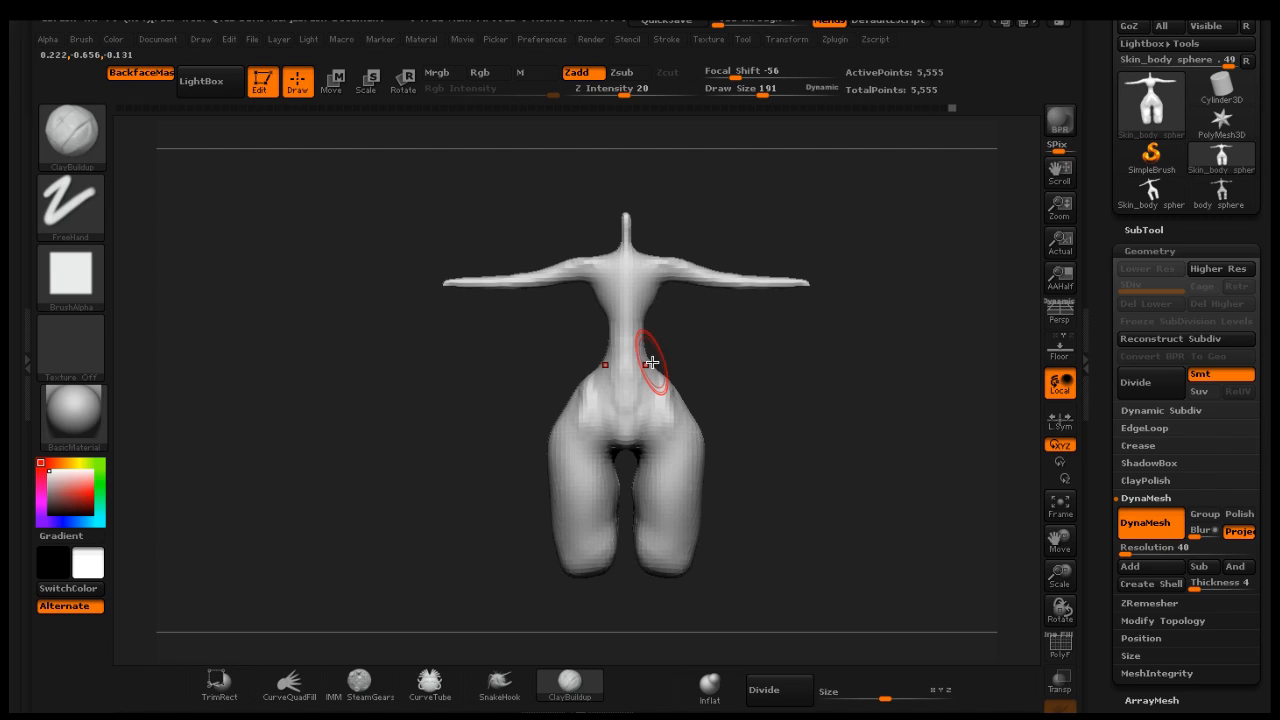
{"action": "left_click", "coordinate": [499, 683]}
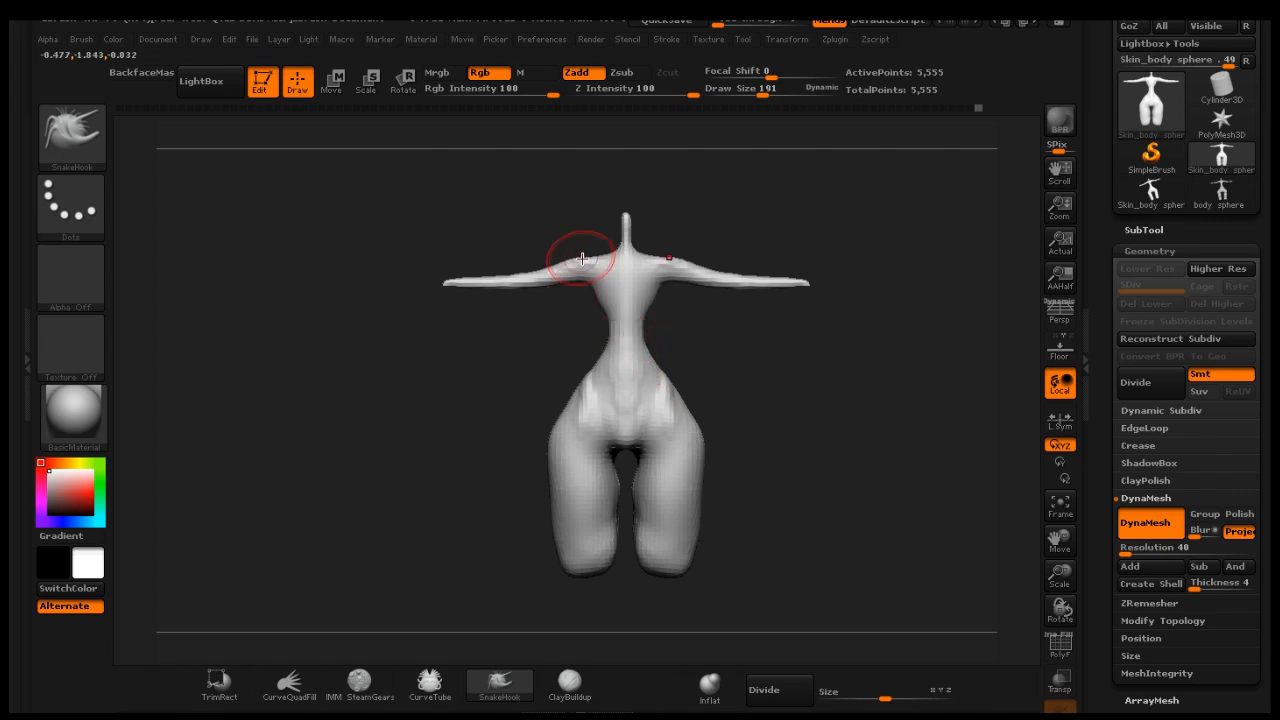
{"action": "mouse_move", "coordinate": [582, 255]}
{"action": "left_mouse_down"}
{"action": "mouse_move", "coordinate": [586, 277]}
{"action": "mouse_move", "coordinate": [570, 283]}
{"action": "left_mouse_up"}
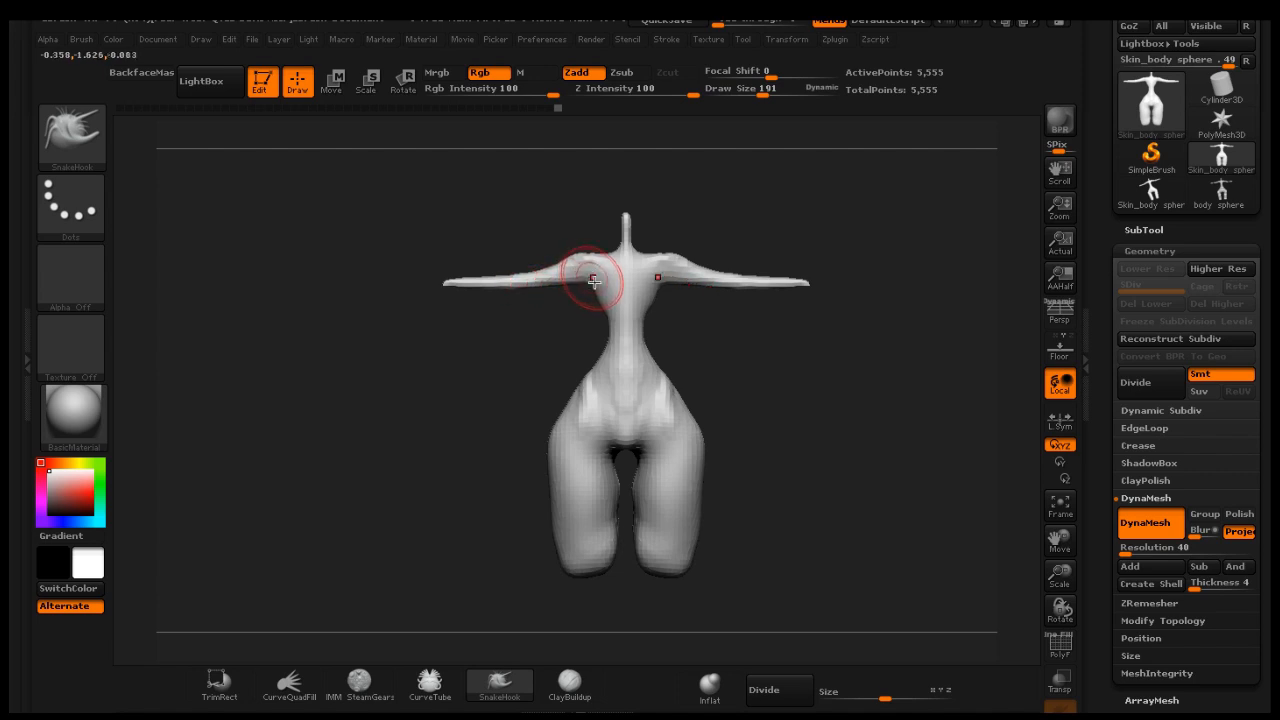
Switch to the Inflat brush and smooth the base of the neck, rotating the body
{"action": "left_click", "coordinate": [709, 684]}
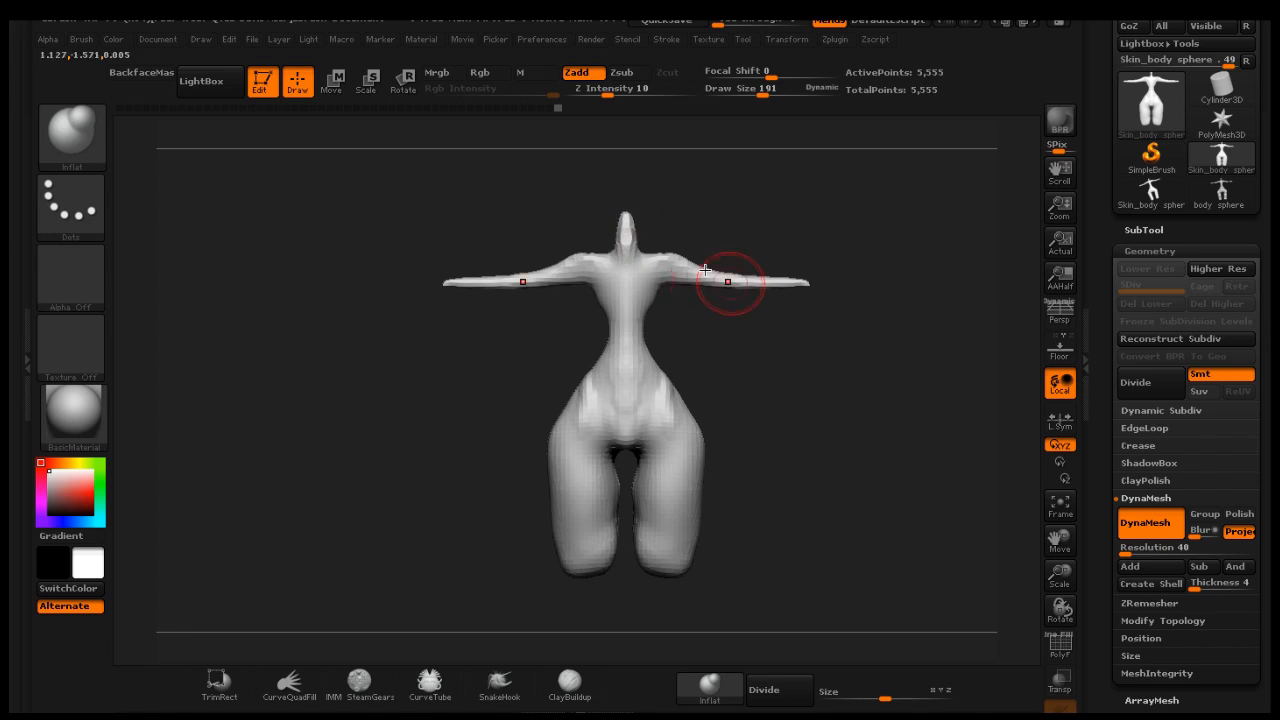
{"action": "key", "text": "shift"}
{"action": "left_click_drag", "start_coordinate": [629, 233], "coordinate": [623, 231], "text": "shift"}
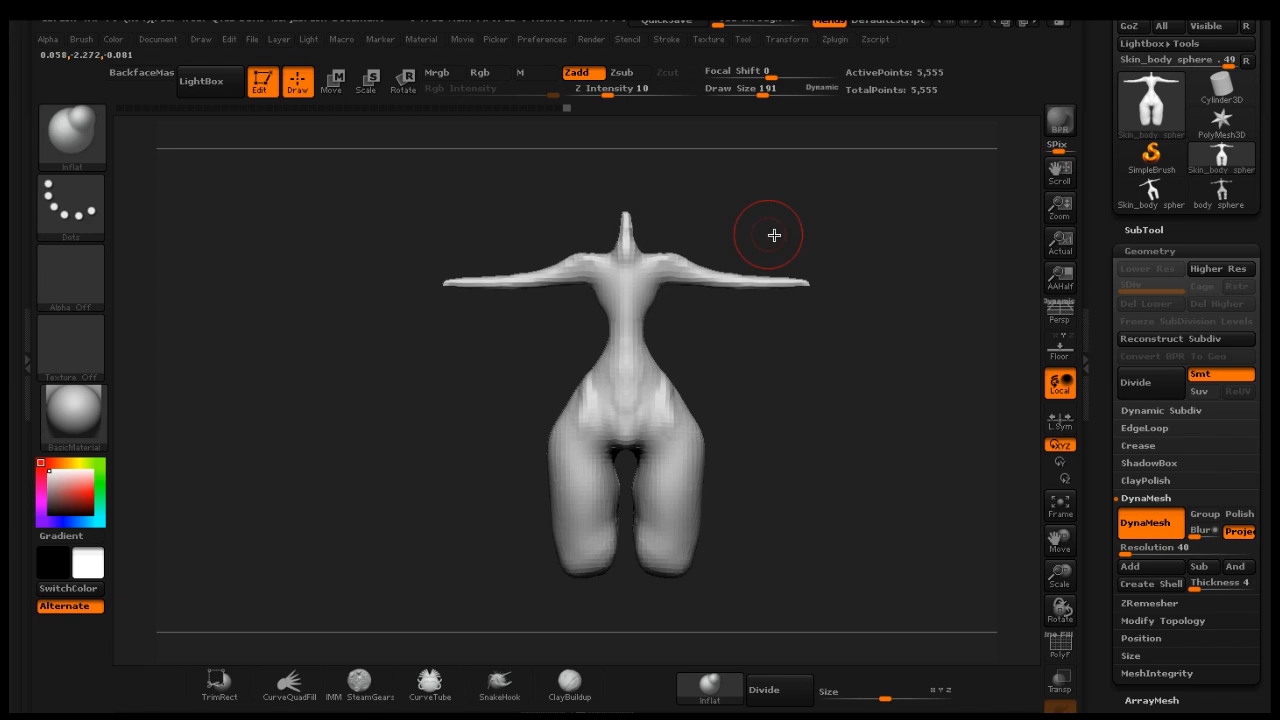
{"action": "key", "text": "ctrl"}
{"action": "left_click_drag", "start_coordinate": [848, 272], "coordinate": [869, 312], "text": "ctrl"}
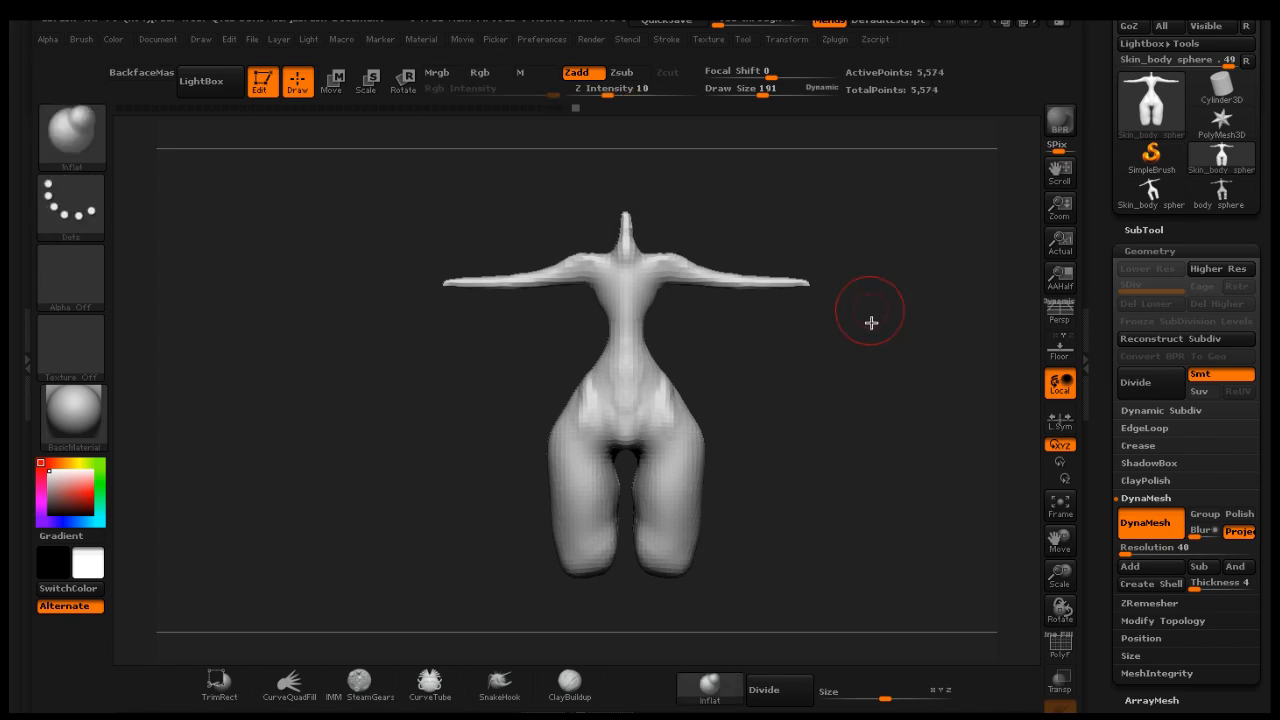
{"action": "mouse_move", "coordinate": [884, 376]}
{"action": "left_mouse_down"}
{"action": "mouse_move", "coordinate": [722, 379]}
{"action": "mouse_move", "coordinate": [753, 466]}
{"action": "left_mouse_up"}
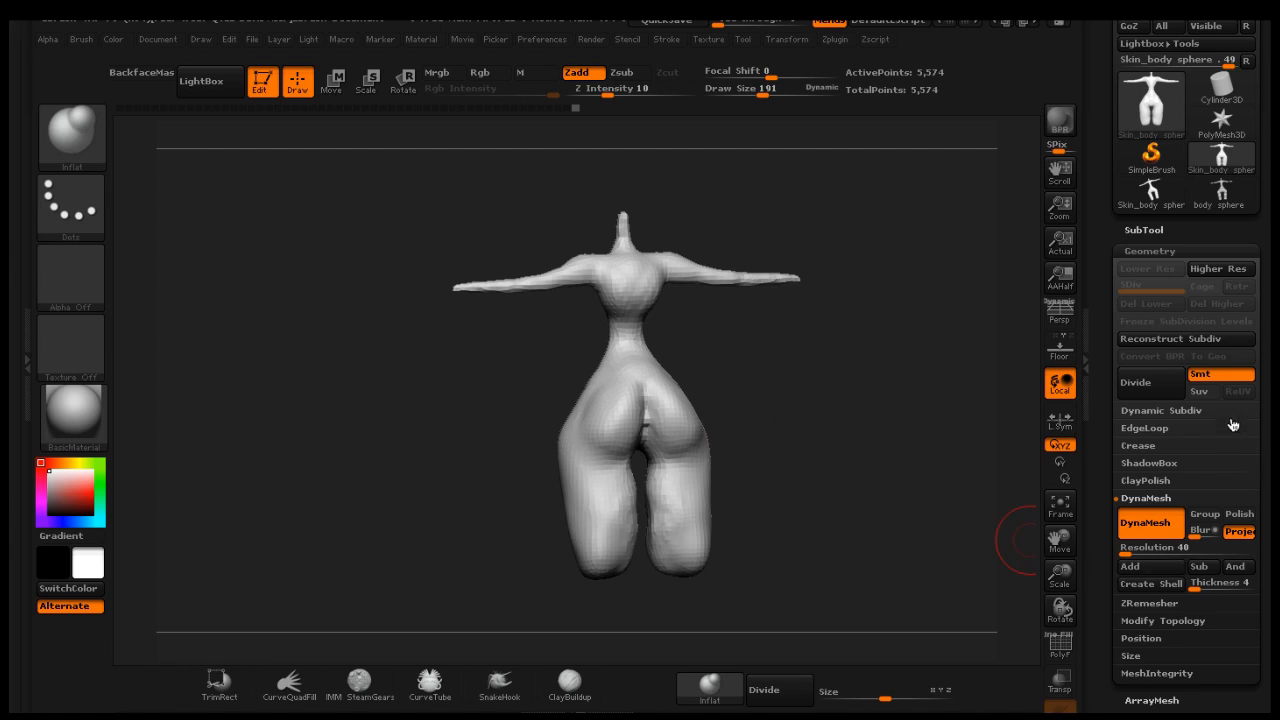
Show polyframes and ZRemesh the body with the Same target polygon setting
{"action": "left_click", "coordinate": [1145, 480]}
{"action": "left_click", "coordinate": [1060, 645]}
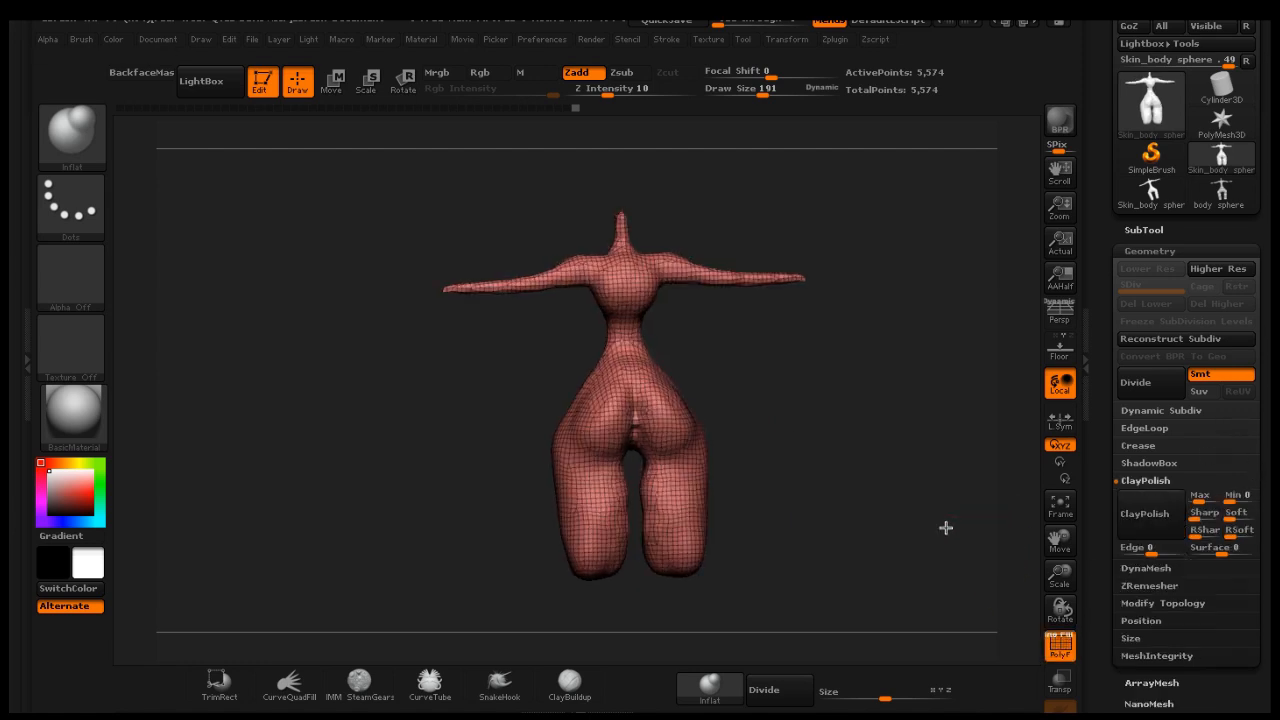
{"action": "left_click_drag", "start_coordinate": [1264, 457], "coordinate": [1264, 364]}
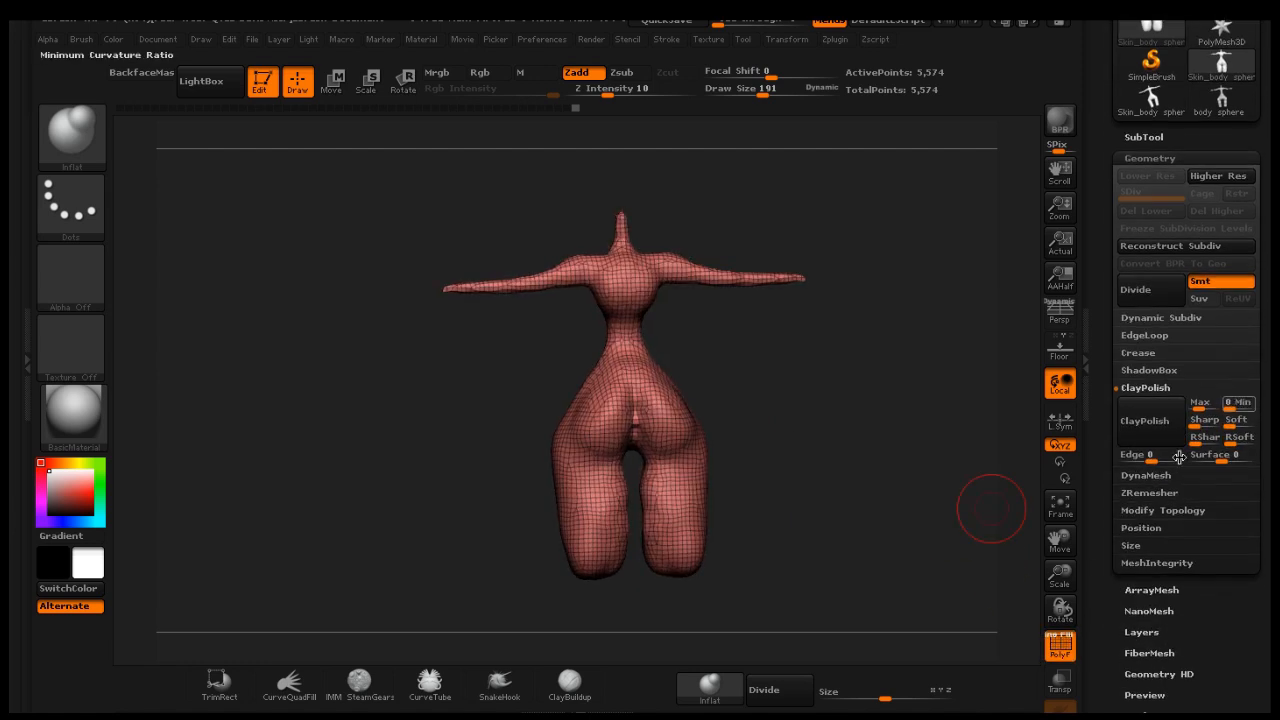
{"action": "left_click", "coordinate": [1160, 492]}
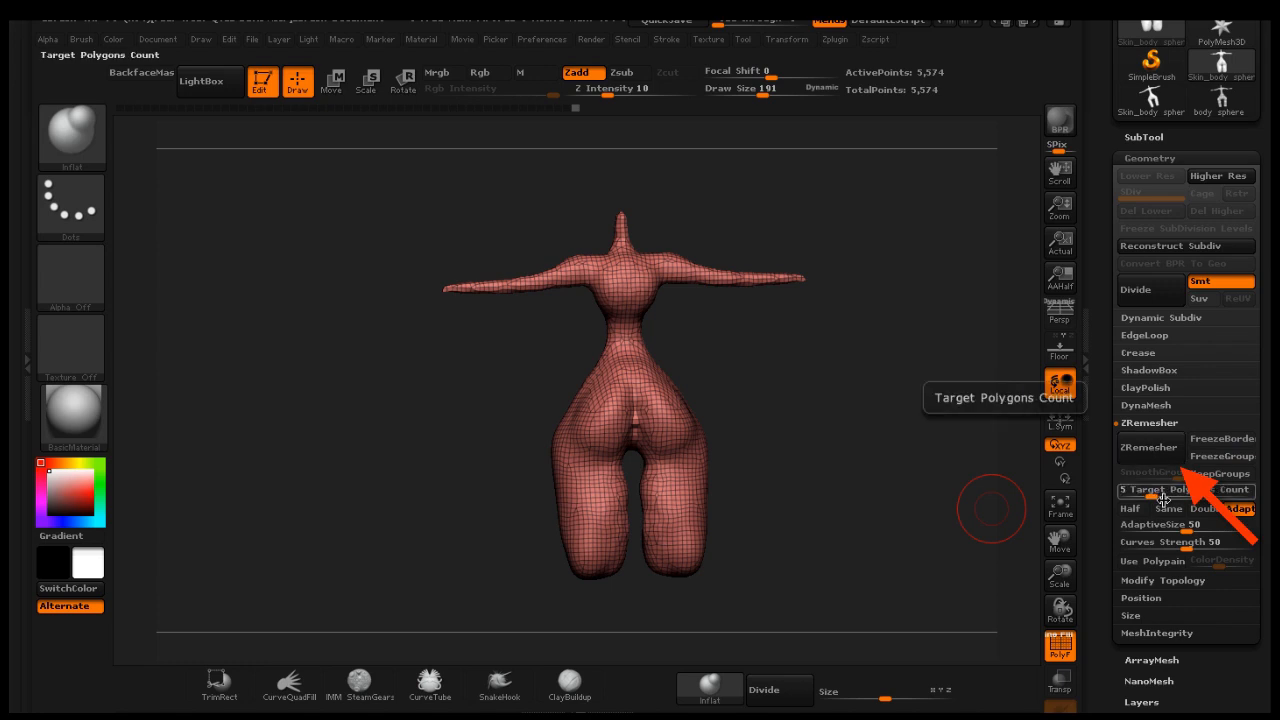
{"action": "left_click", "coordinate": [1168, 508]}
{"action": "left_click", "coordinate": [1143, 446]}
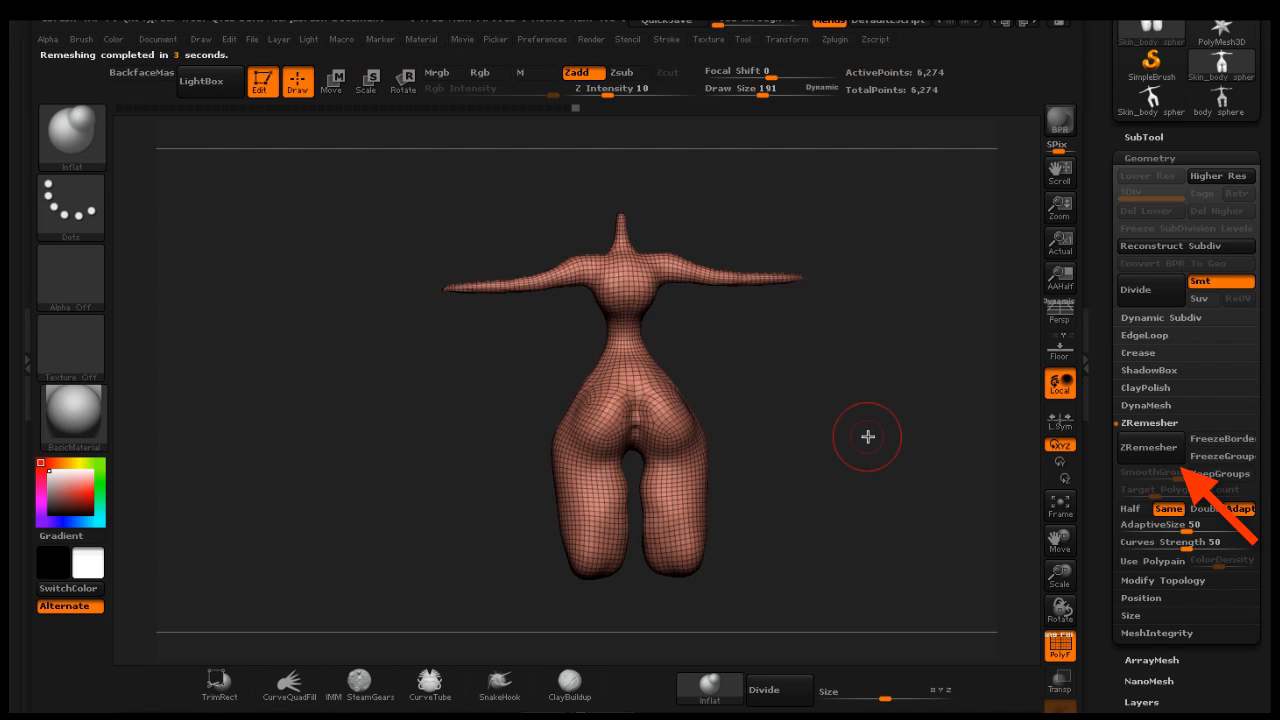
Hide polyframes, subdivide the mesh twice to SDiv 3, and smooth the hip
{"action": "left_click_drag", "start_coordinate": [840, 425], "coordinate": [874, 421]}
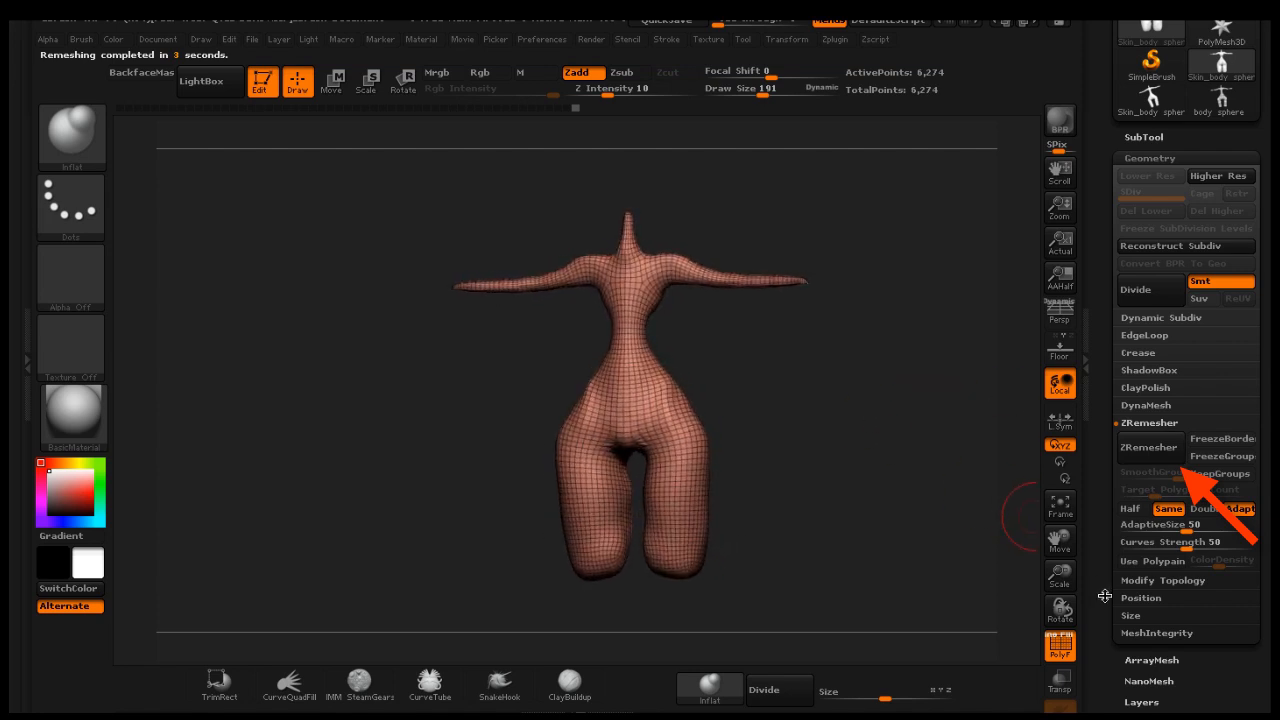
{"action": "left_click", "coordinate": [1055, 642]}
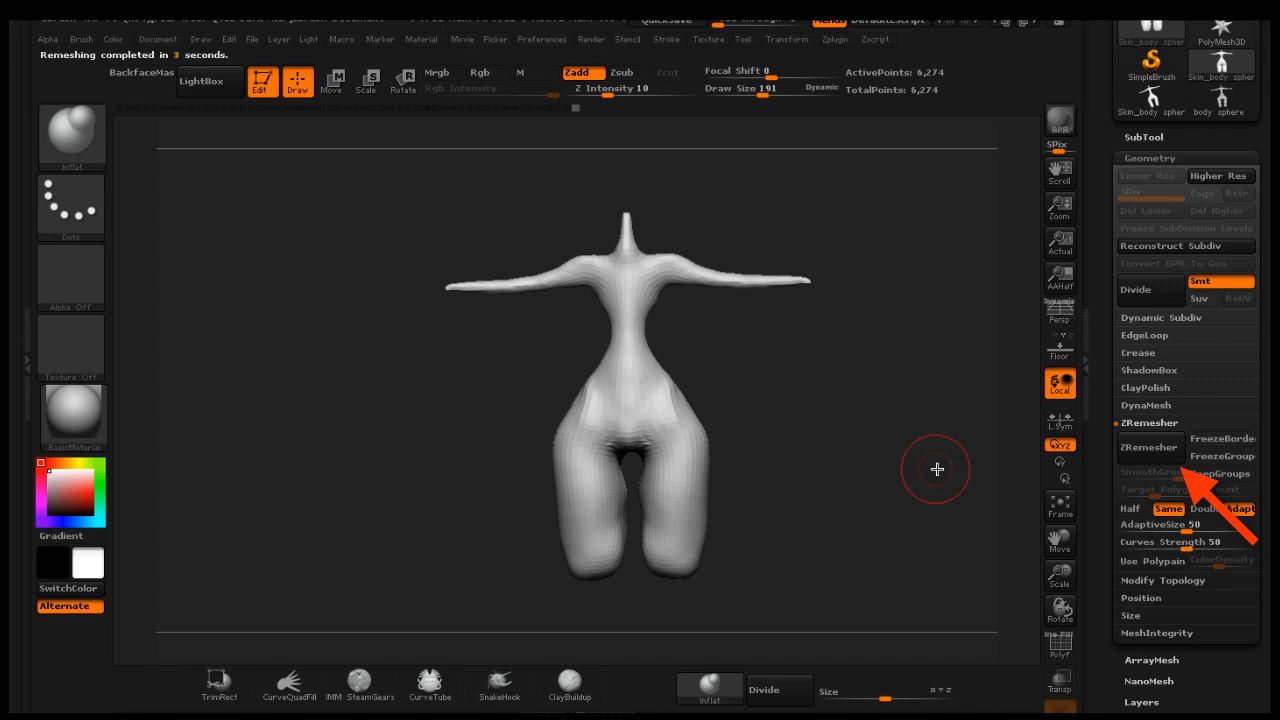
{"action": "left_click", "coordinate": [1138, 290]}
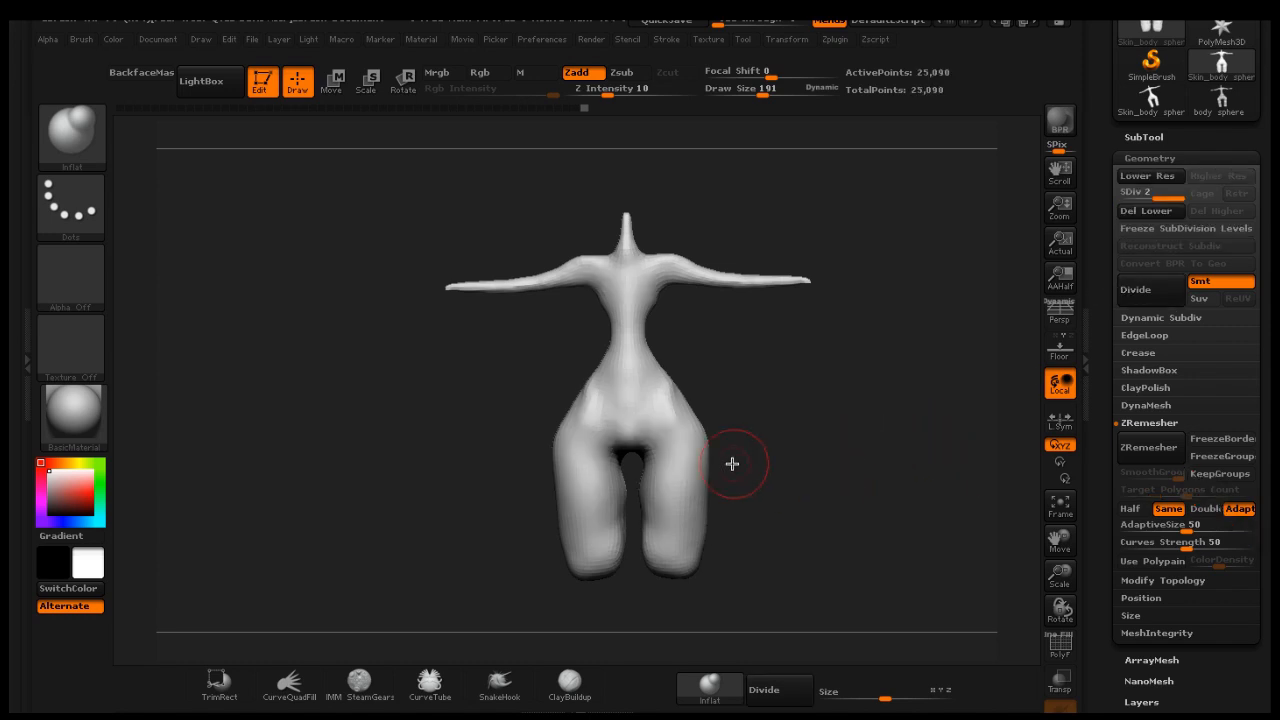
{"action": "key", "text": "shift"}
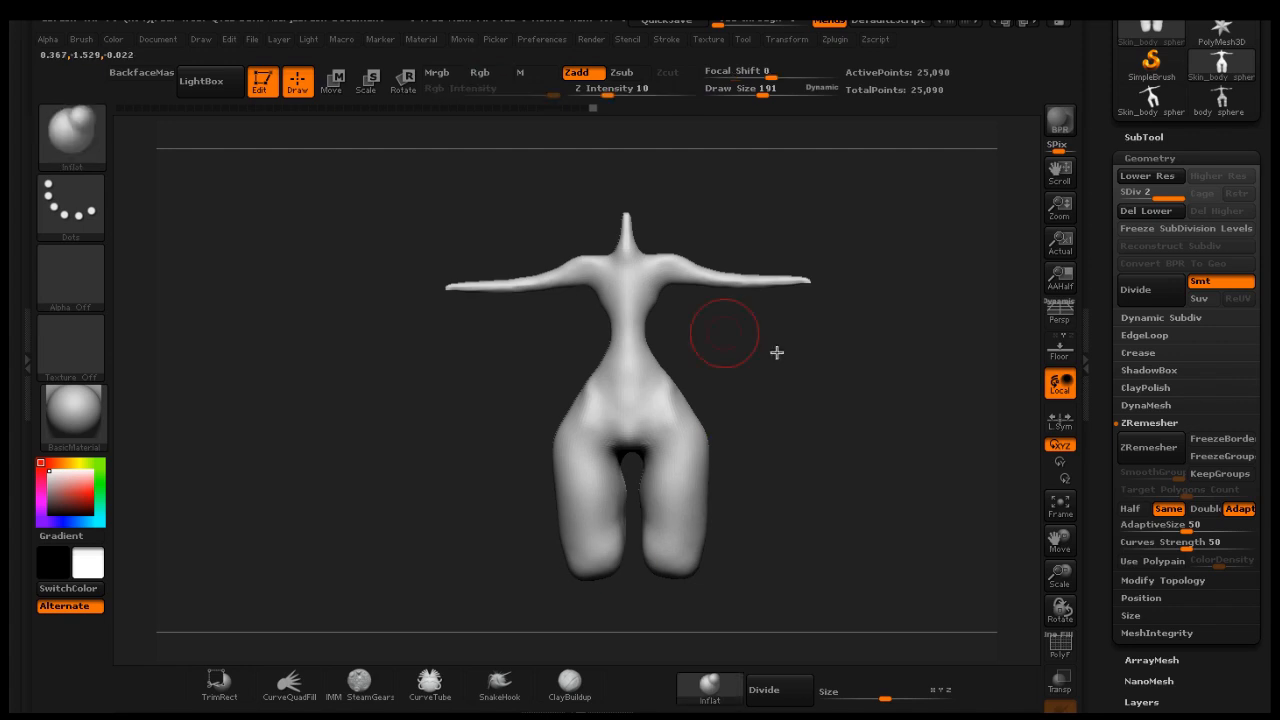
{"action": "mouse_move", "coordinate": [777, 351]}
{"action": "left_mouse_down"}
{"action": "mouse_move", "coordinate": [746, 391]}
{"action": "mouse_move", "coordinate": [641, 397]}
{"action": "mouse_move", "coordinate": [827, 325]}
{"action": "left_mouse_up"}
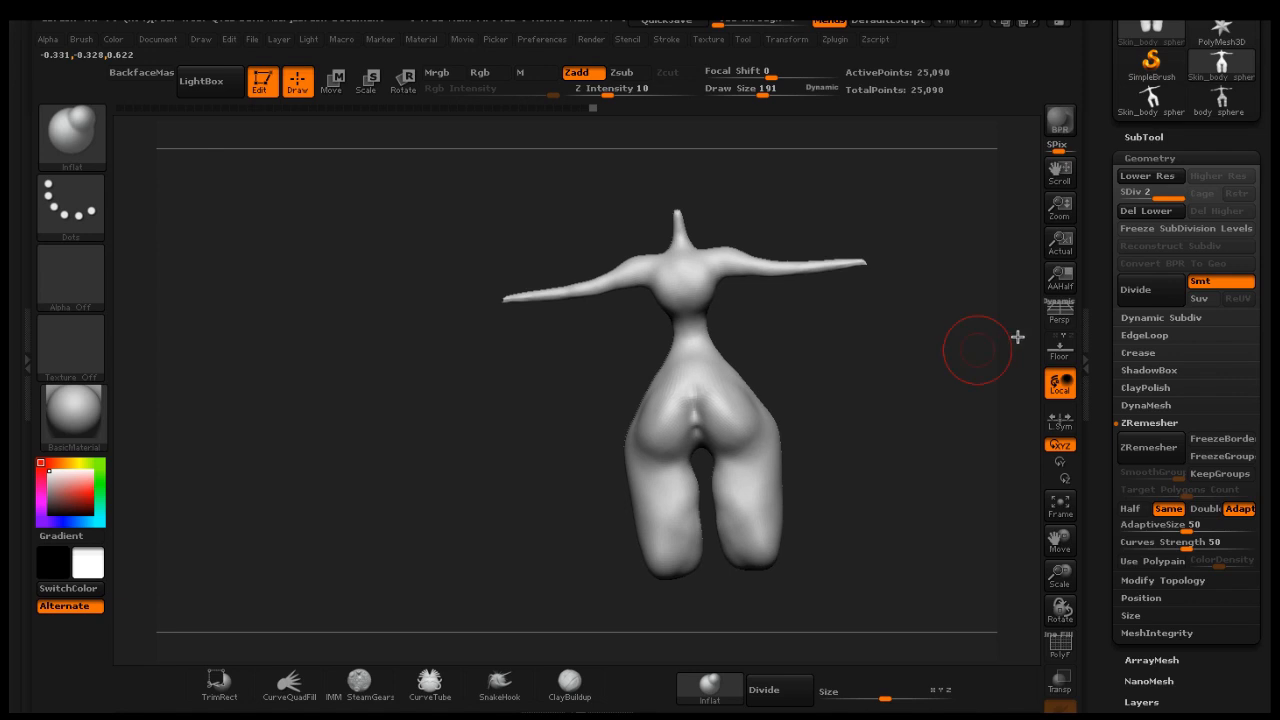
{"action": "left_click", "coordinate": [1150, 293]}
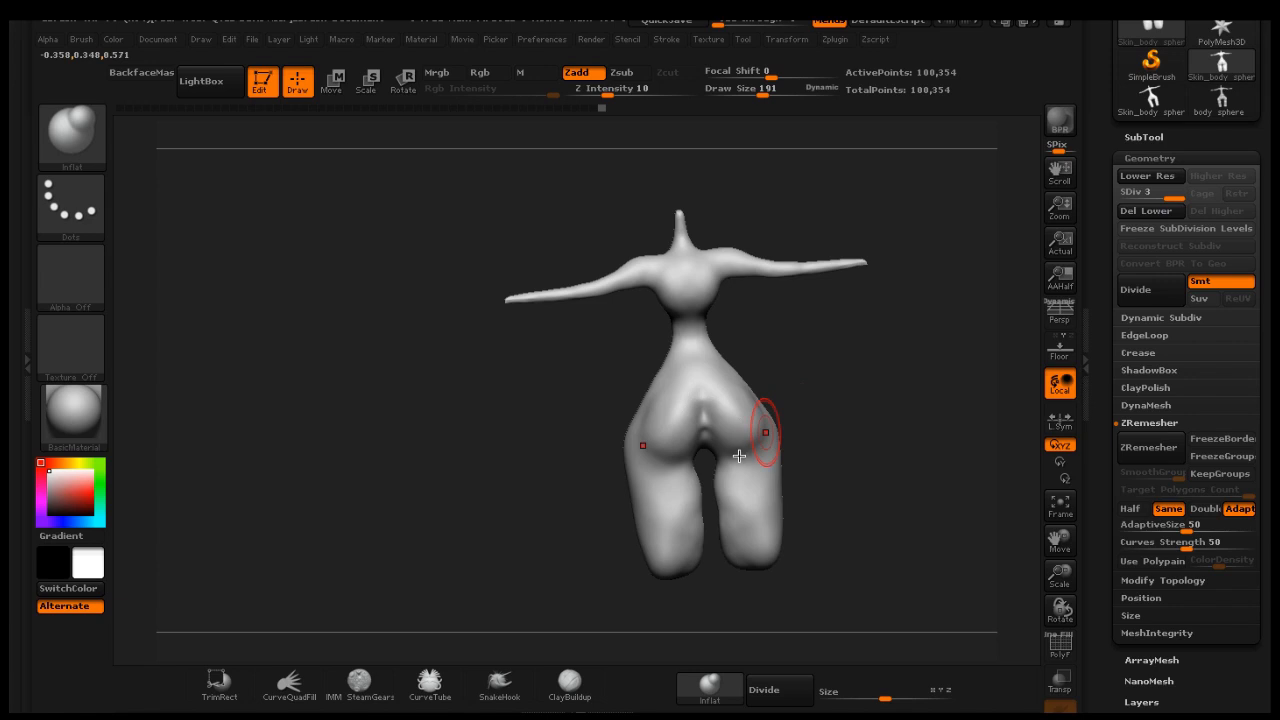
{"action": "key", "text": "shift"}
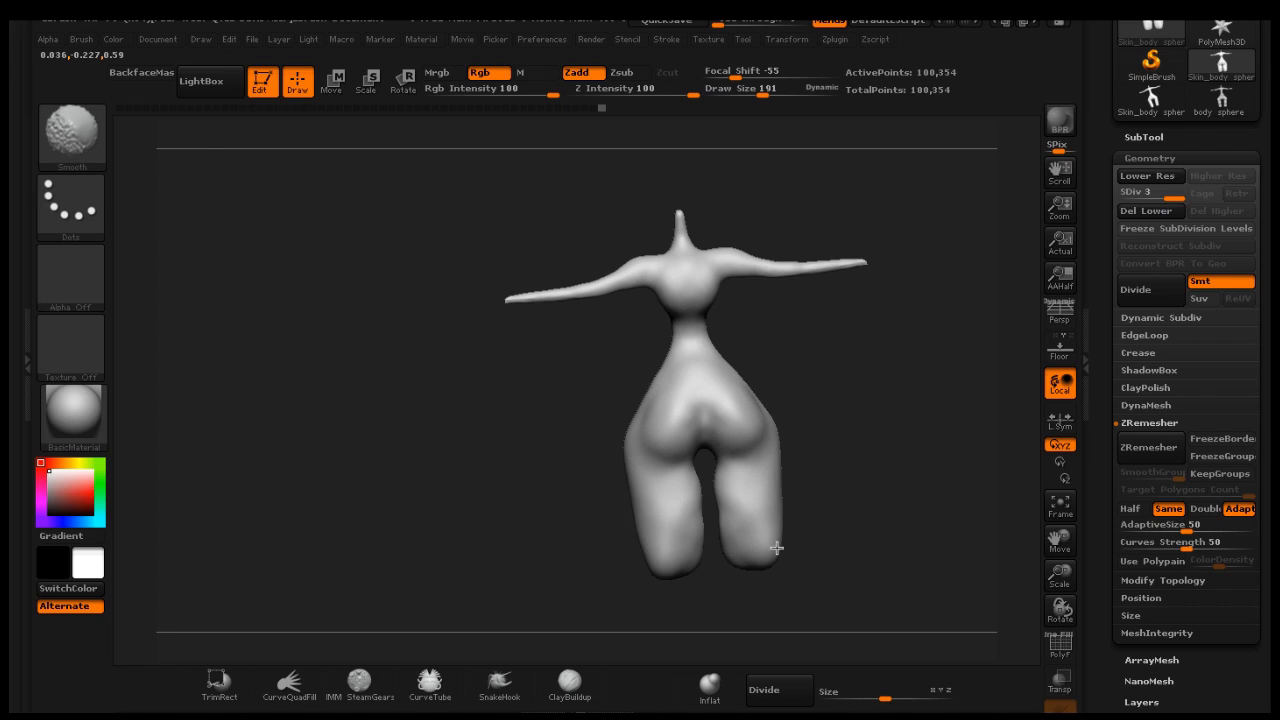
{"action": "left_click_drag", "start_coordinate": [679, 483], "coordinate": [676, 461], "text": "shift"}
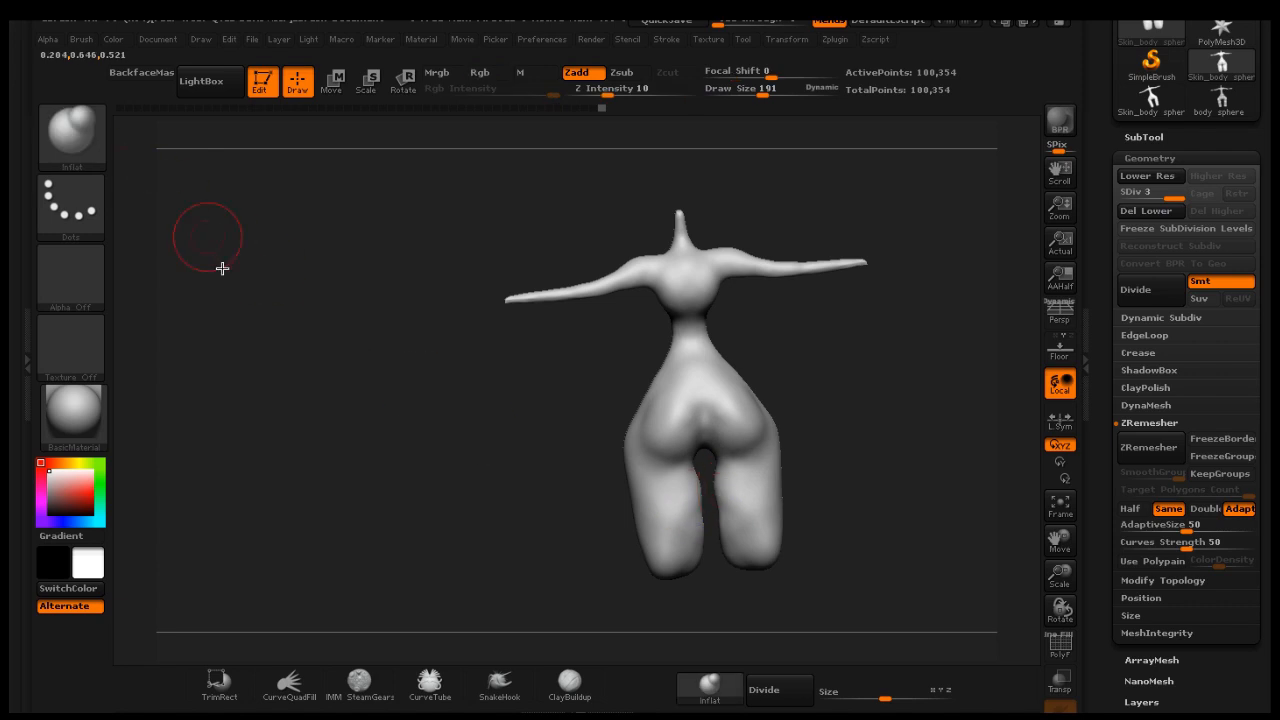
{"action": "left_click", "coordinate": [71, 133]}
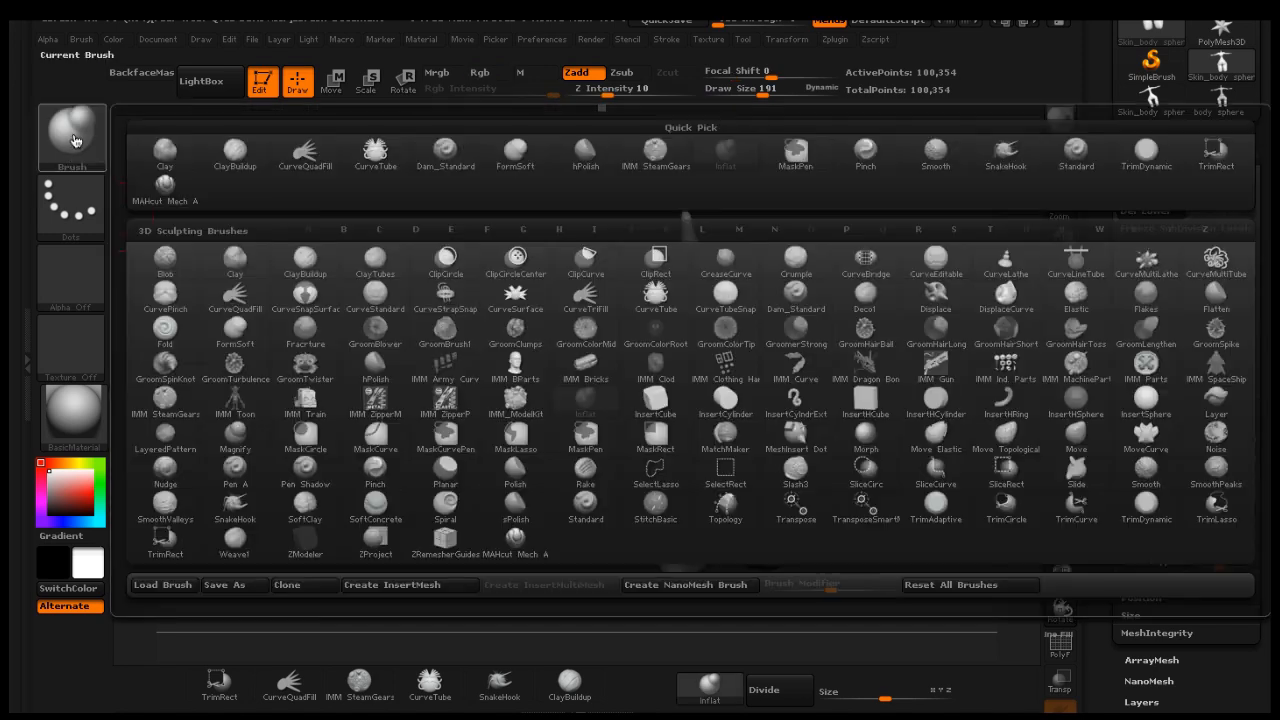
{"action": "left_click", "coordinate": [169, 185]}
{"action": "left_click_drag", "start_coordinate": [800, 375], "coordinate": [820, 374]}
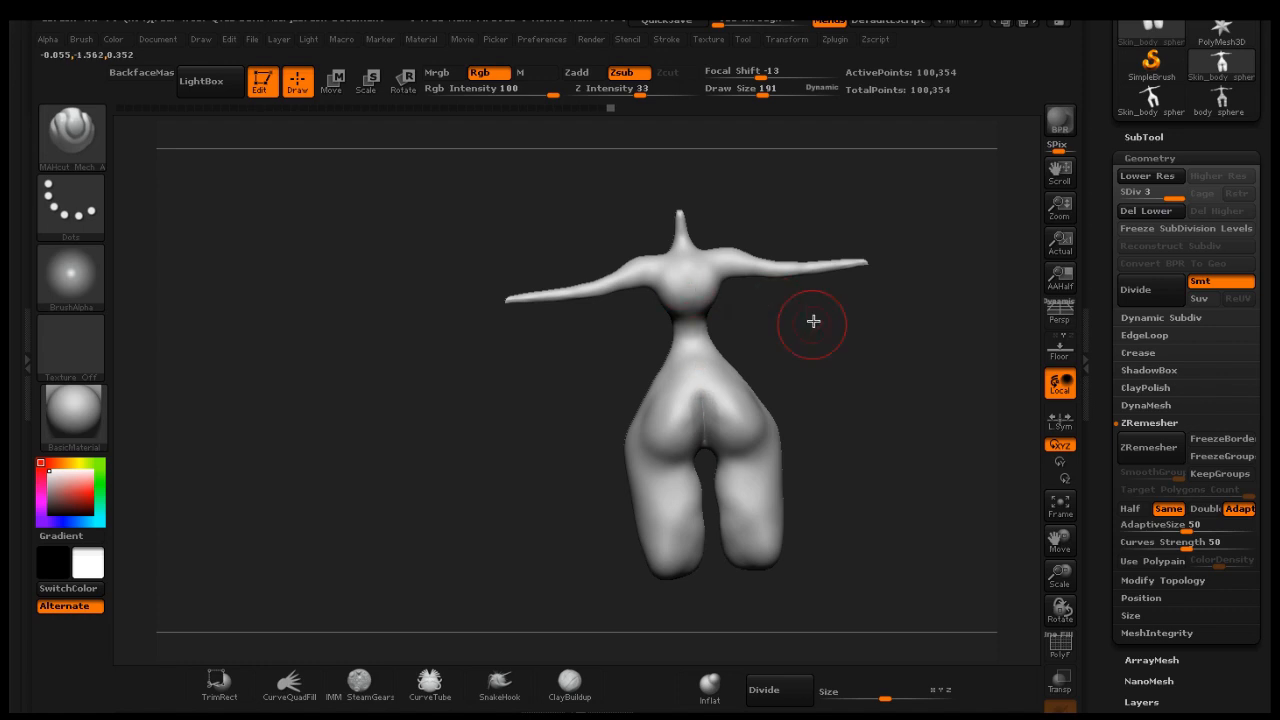
{"action": "mouse_move", "coordinate": [814, 320]}
{"action": "left_mouse_down"}
{"action": "mouse_move", "coordinate": [763, 317]}
{"action": "mouse_move", "coordinate": [794, 317]}
{"action": "mouse_move", "coordinate": [740, 370]}
{"action": "left_mouse_up"}
{"action": "key", "text": "shift"}
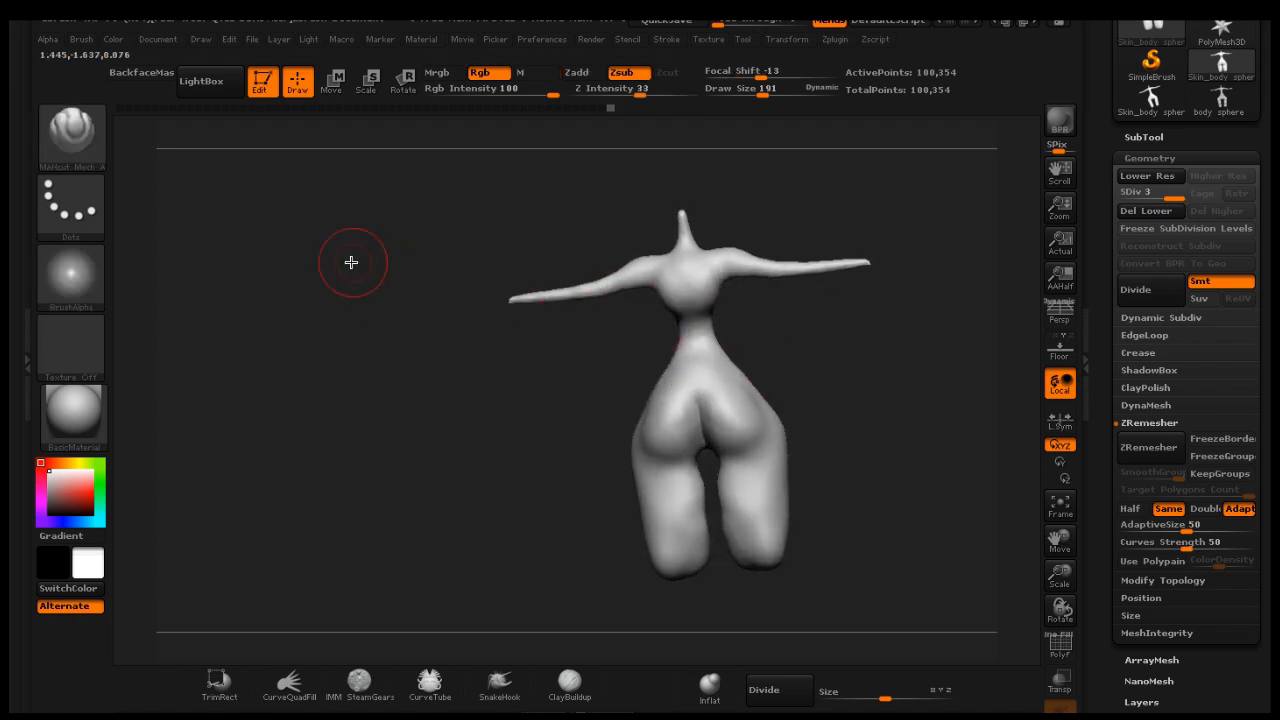
Switch to the Pinch brush at draw size 265 and pinch the waist and the buttock crease
{"action": "left_click", "coordinate": [78, 140]}
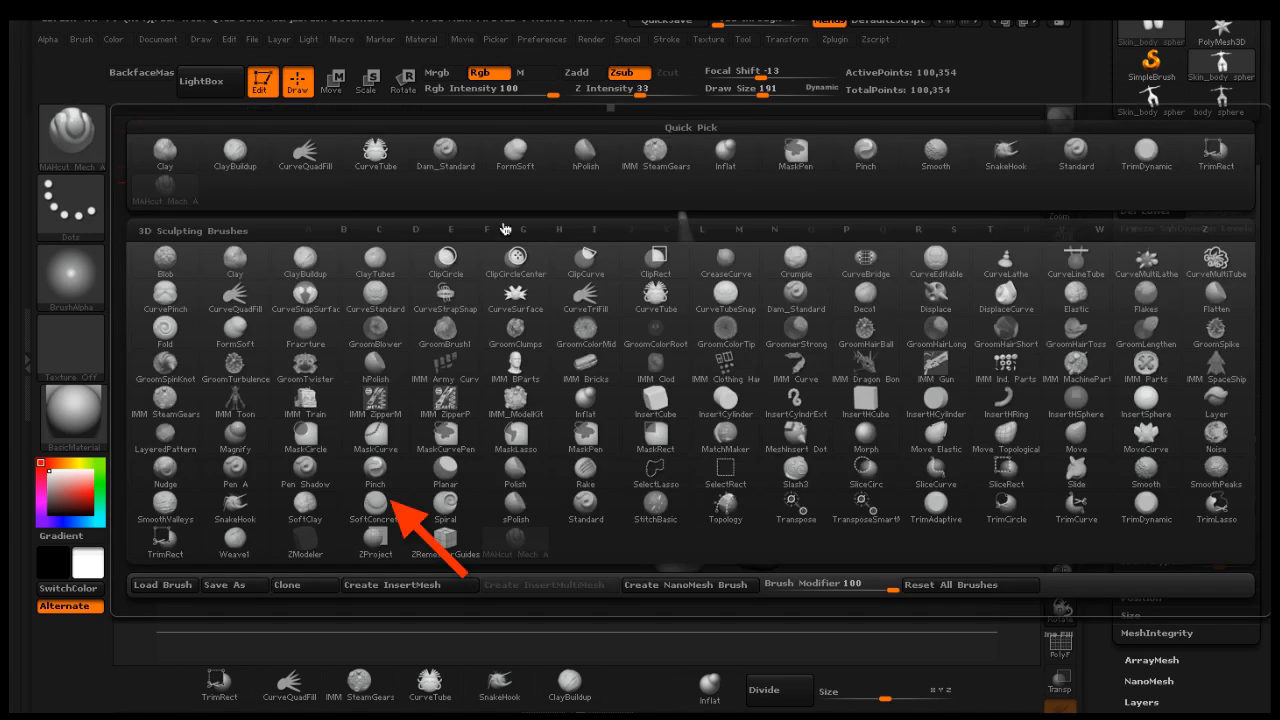
{"action": "left_click", "coordinate": [846, 231]}
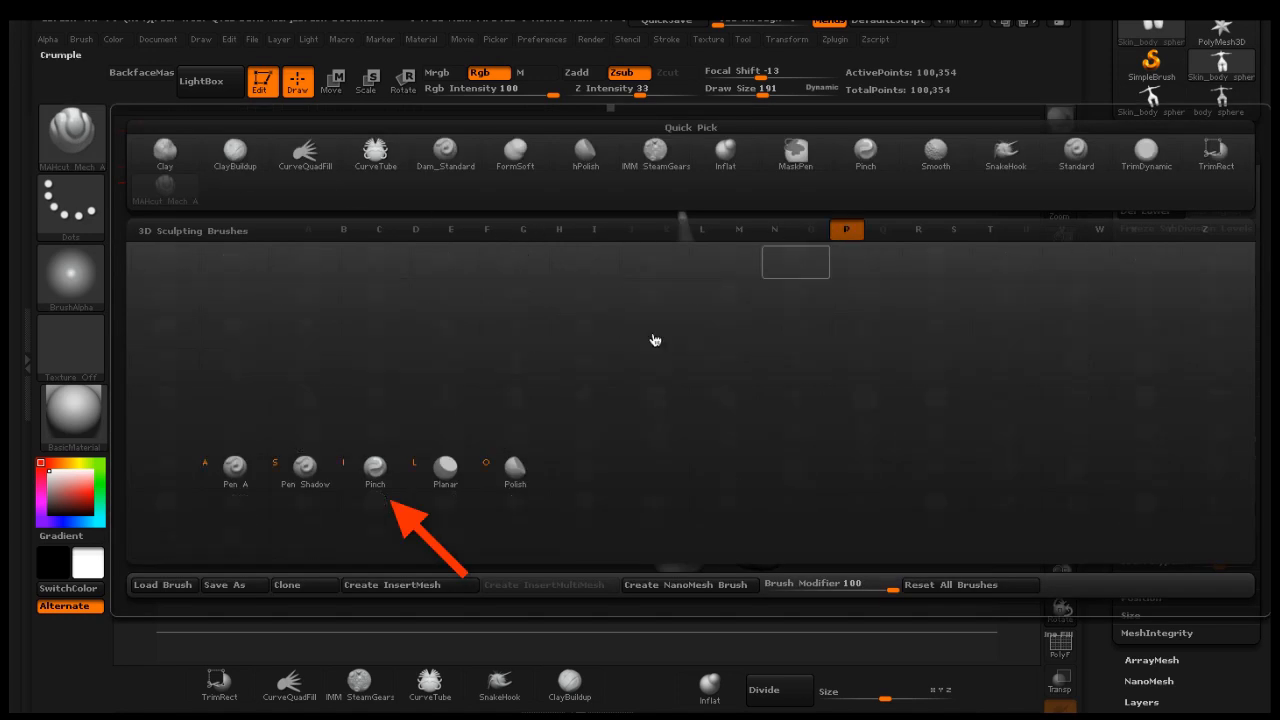
{"action": "left_click", "coordinate": [376, 467]}
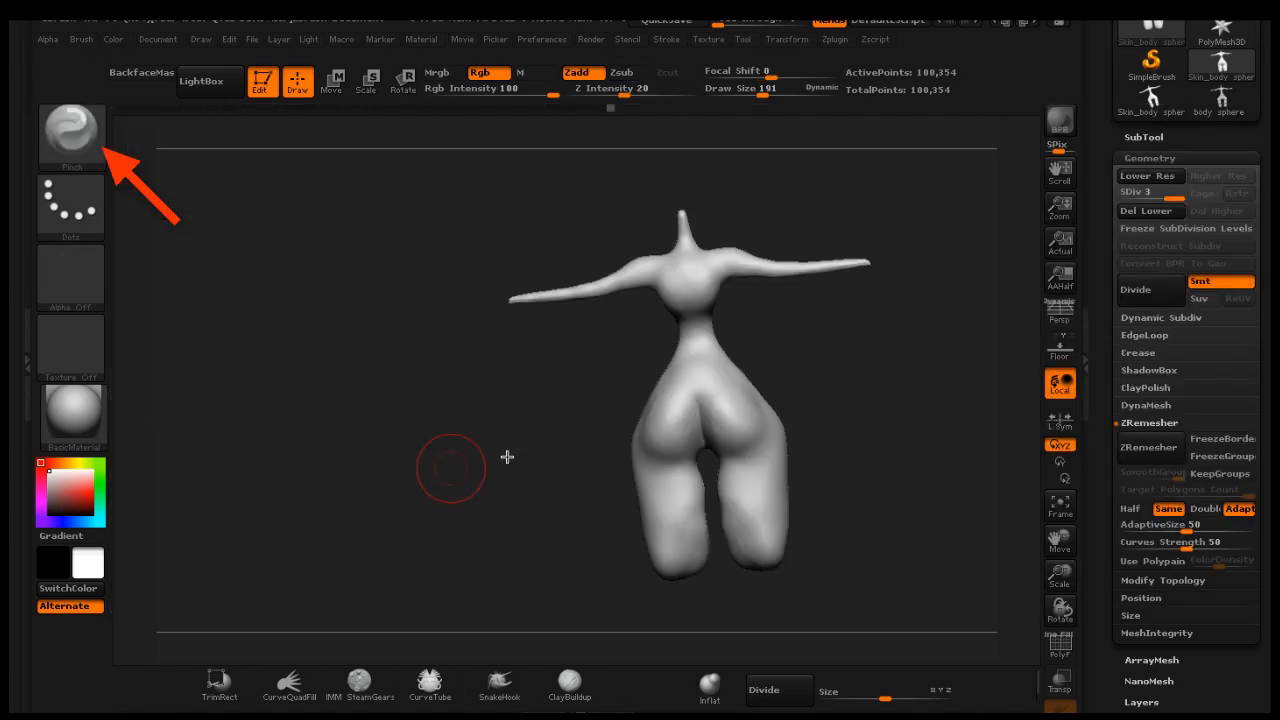
{"action": "left_click_drag", "start_coordinate": [762, 98], "coordinate": [773, 96]}
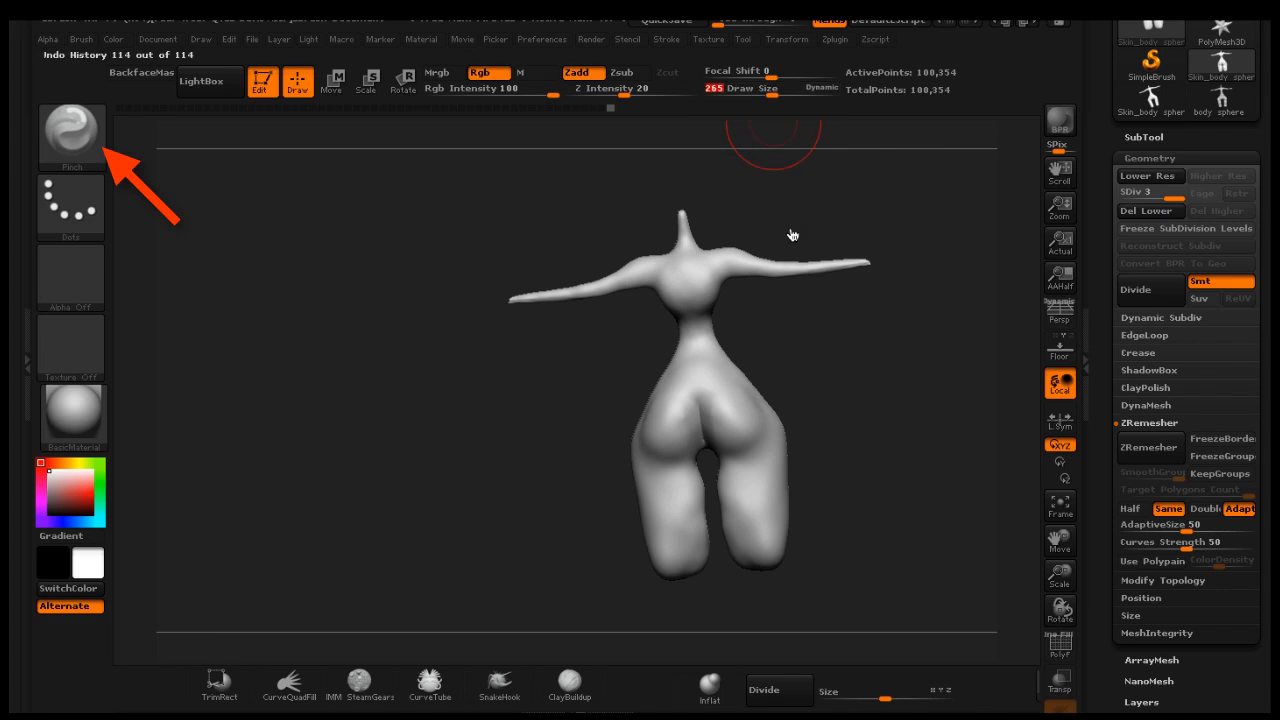
{"action": "left_click_drag", "start_coordinate": [826, 323], "coordinate": [823, 329]}
{"action": "mouse_move", "coordinate": [700, 408]}
{"action": "left_mouse_down"}
{"action": "mouse_move", "coordinate": [694, 429]}
{"action": "mouse_move", "coordinate": [694, 406]}
{"action": "left_mouse_up"}
{"action": "left_click_drag", "start_coordinate": [827, 331], "coordinate": [850, 350]}
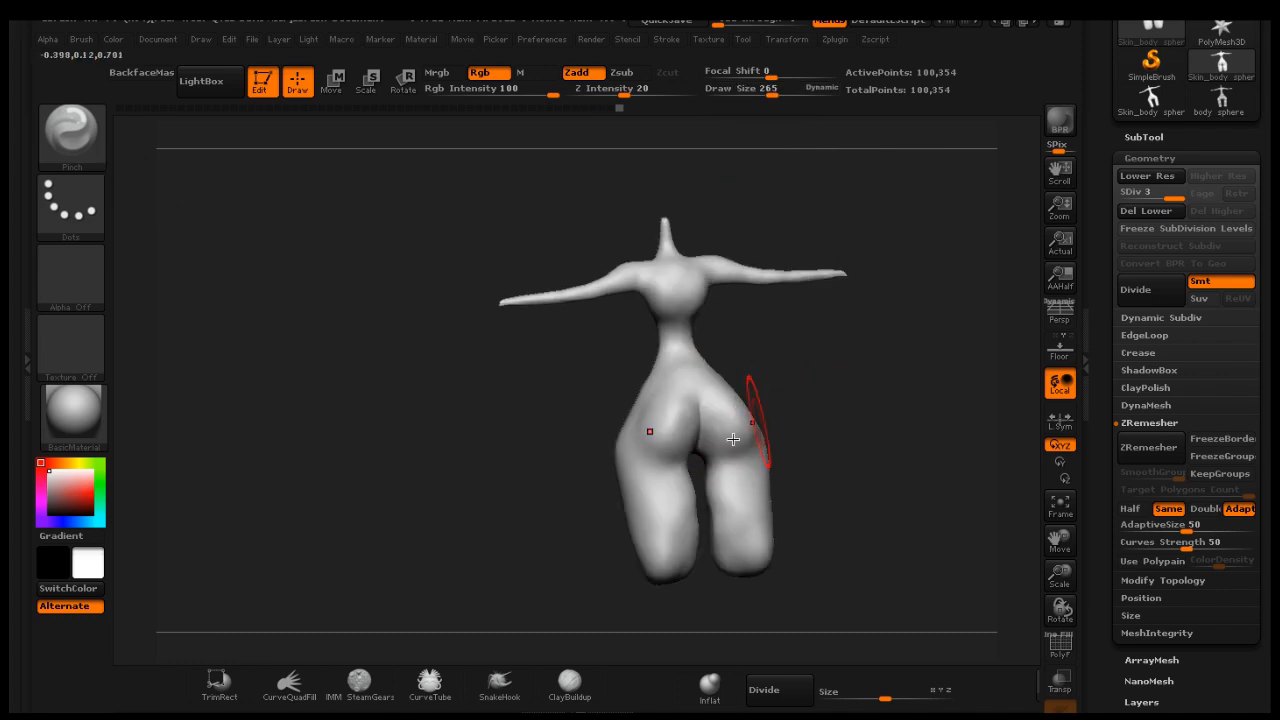
{"action": "left_click_drag", "start_coordinate": [704, 431], "coordinate": [725, 454]}
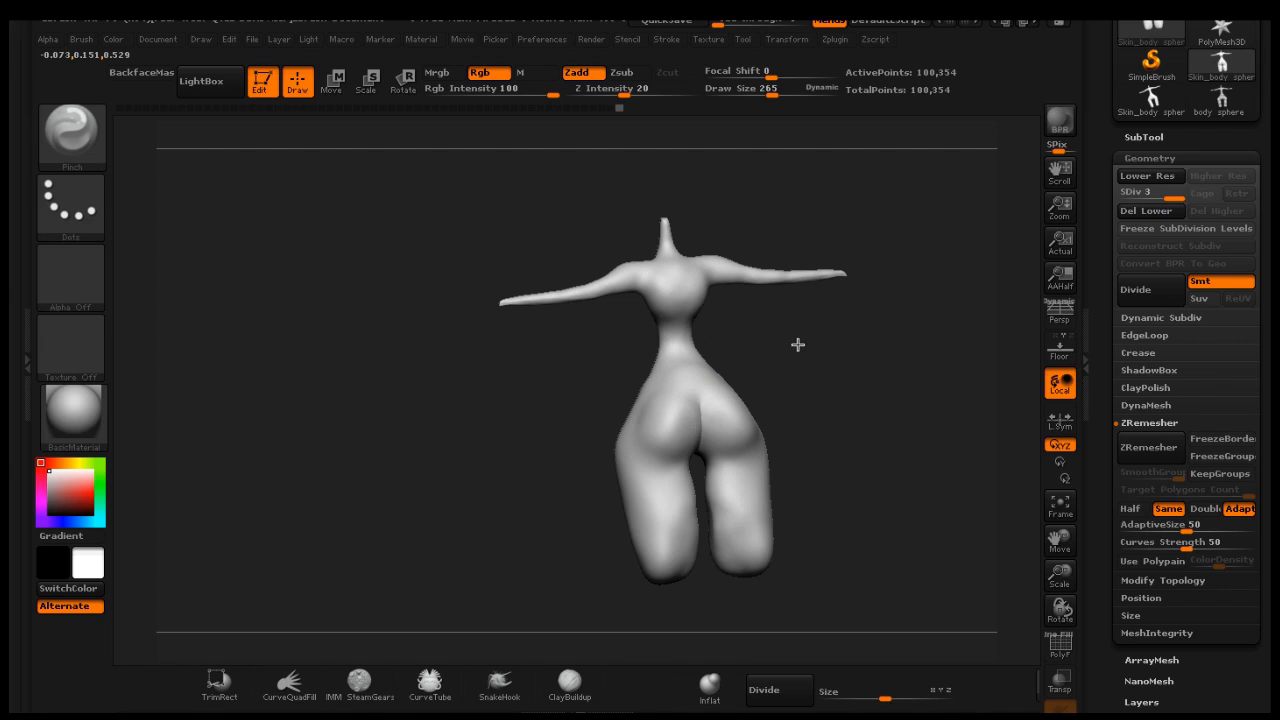
{"action": "mouse_move", "coordinate": [797, 344]}
{"action": "left_mouse_down"}
{"action": "mouse_move", "coordinate": [771, 363]}
{"action": "mouse_move", "coordinate": [846, 386]}
{"action": "mouse_move", "coordinate": [814, 360]}
{"action": "mouse_move", "coordinate": [800, 372]}
{"action": "left_mouse_up"}
Switch to the Inflat brush and inflate the buttocks and hips while rotating around the body
{"action": "left_click", "coordinate": [709, 685]}
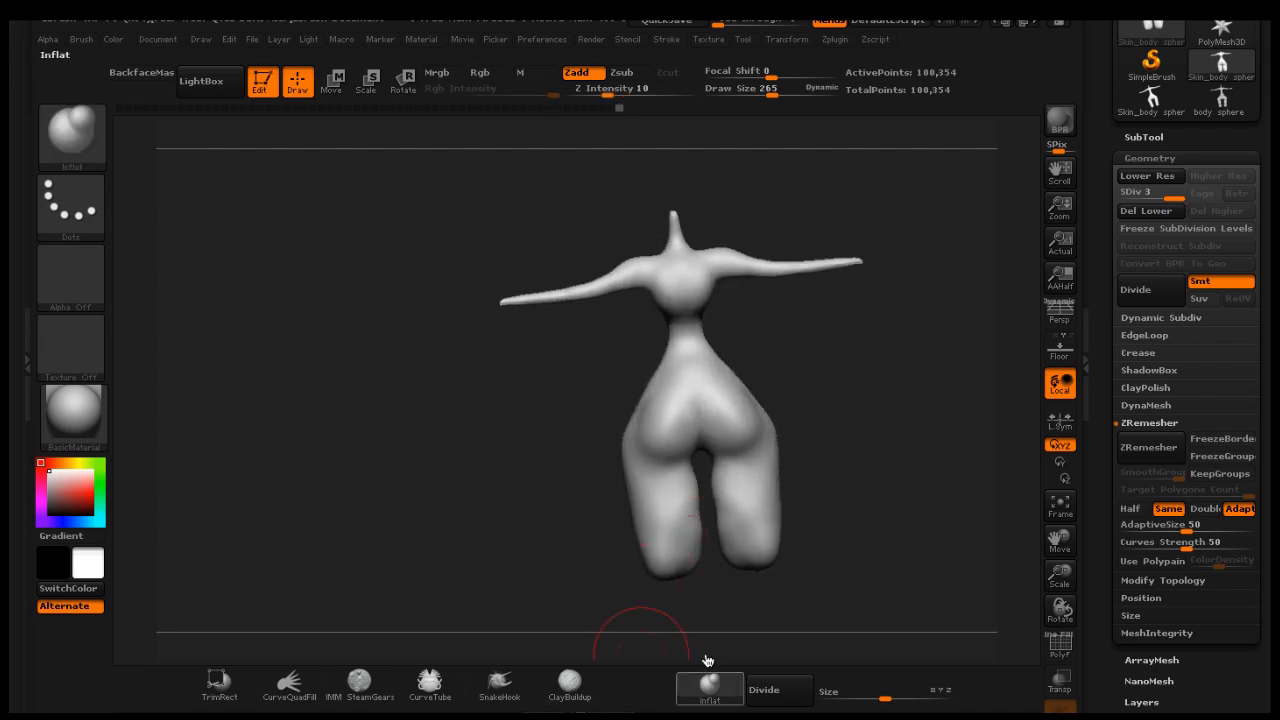
{"action": "left_click_drag", "start_coordinate": [720, 388], "coordinate": [730, 425]}
{"action": "mouse_move", "coordinate": [850, 348]}
{"action": "left_mouse_down"}
{"action": "mouse_move", "coordinate": [891, 340]}
{"action": "mouse_move", "coordinate": [846, 353]}
{"action": "left_mouse_up"}
{"action": "left_click_drag", "start_coordinate": [677, 430], "coordinate": [689, 444]}
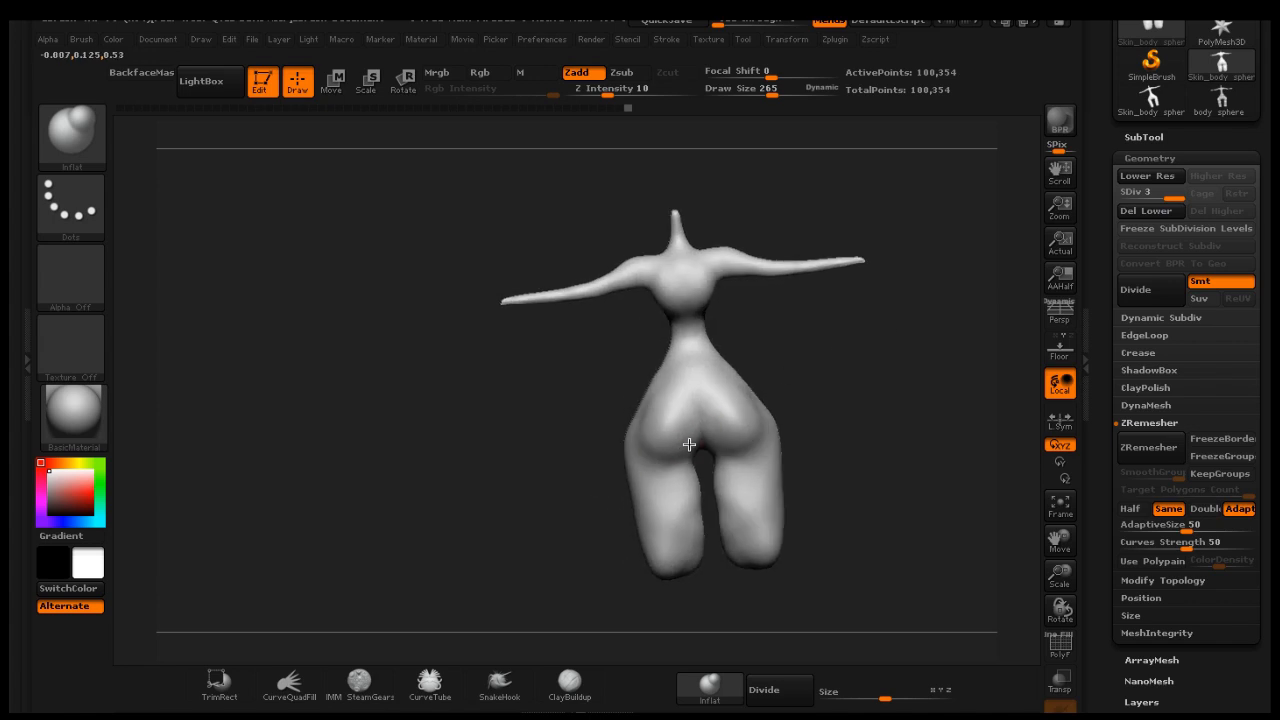
{"action": "left_click_drag", "start_coordinate": [798, 378], "coordinate": [866, 351]}
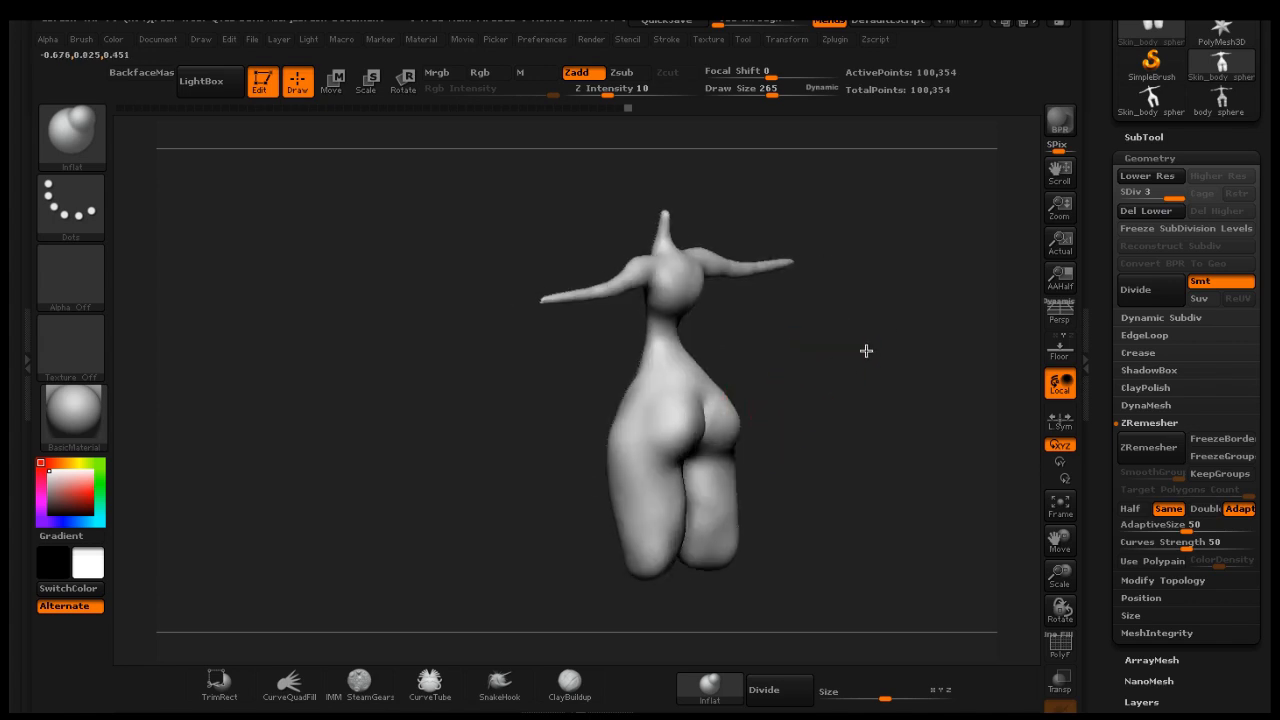
{"action": "left_click_drag", "start_coordinate": [671, 420], "coordinate": [678, 458]}
{"action": "left_click_drag", "start_coordinate": [848, 358], "coordinate": [771, 364]}
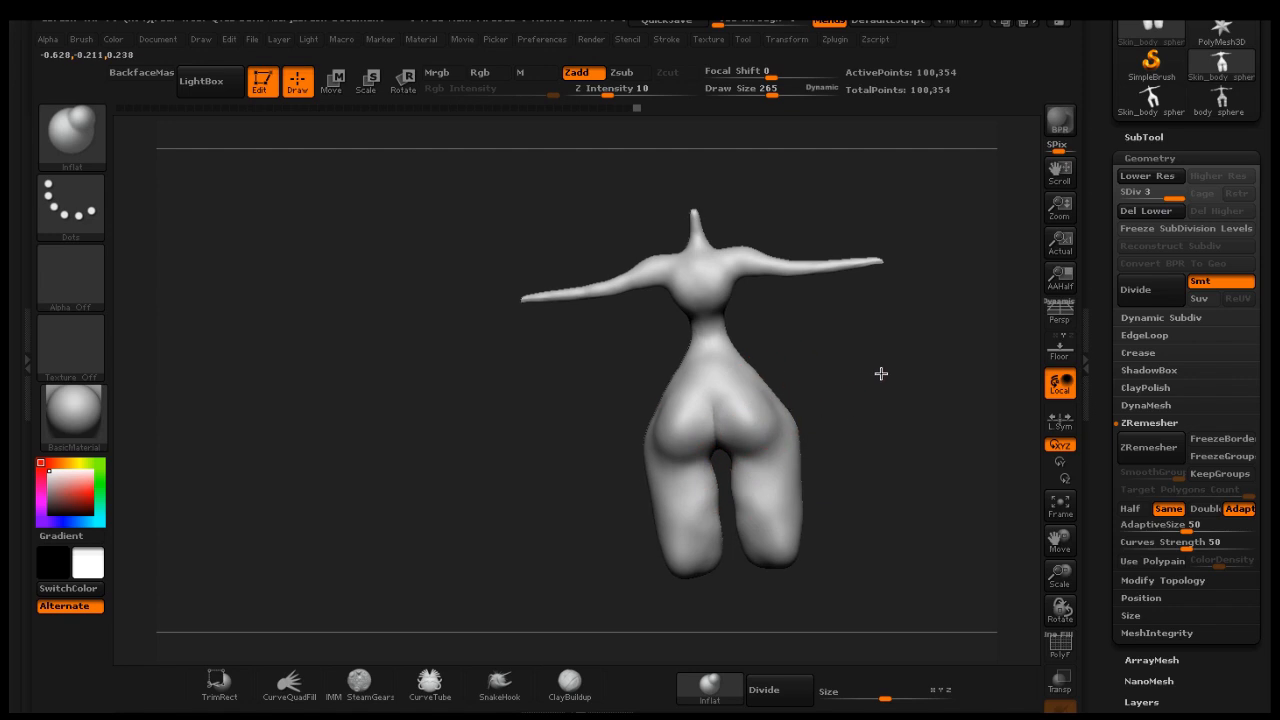
{"action": "mouse_move", "coordinate": [880, 371]}
{"action": "left_mouse_down"}
{"action": "mouse_move", "coordinate": [934, 354]}
{"action": "mouse_move", "coordinate": [926, 343]}
{"action": "mouse_move", "coordinate": [851, 355]}
{"action": "left_mouse_up"}
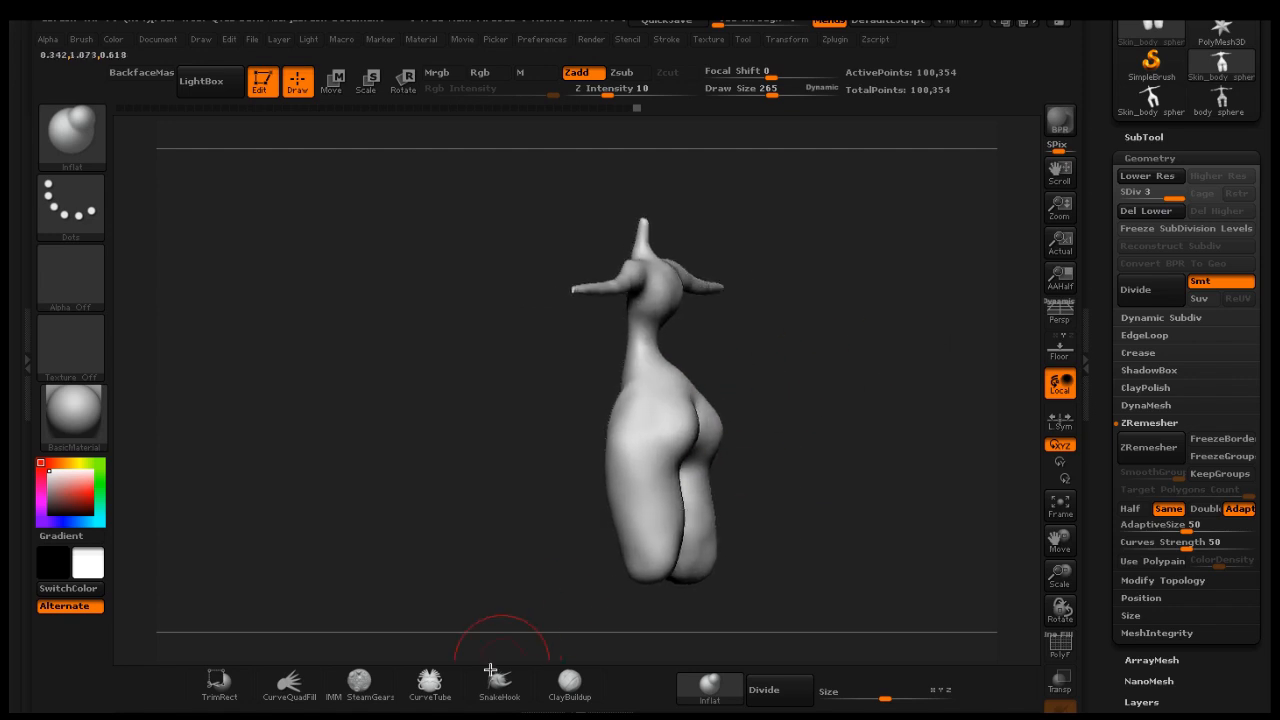
Build up the buttocks and upper thighs with ClayBuildup
{"action": "left_click", "coordinate": [569, 683]}
{"action": "mouse_move", "coordinate": [812, 415]}
{"action": "left_mouse_down", "text": "shift"}
{"action": "mouse_move", "coordinate": [763, 406]}
{"action": "mouse_move", "coordinate": [729, 423]}
{"action": "left_mouse_up", "text": "shift"}
{"action": "left_click_drag", "start_coordinate": [669, 501], "coordinate": [668, 535]}
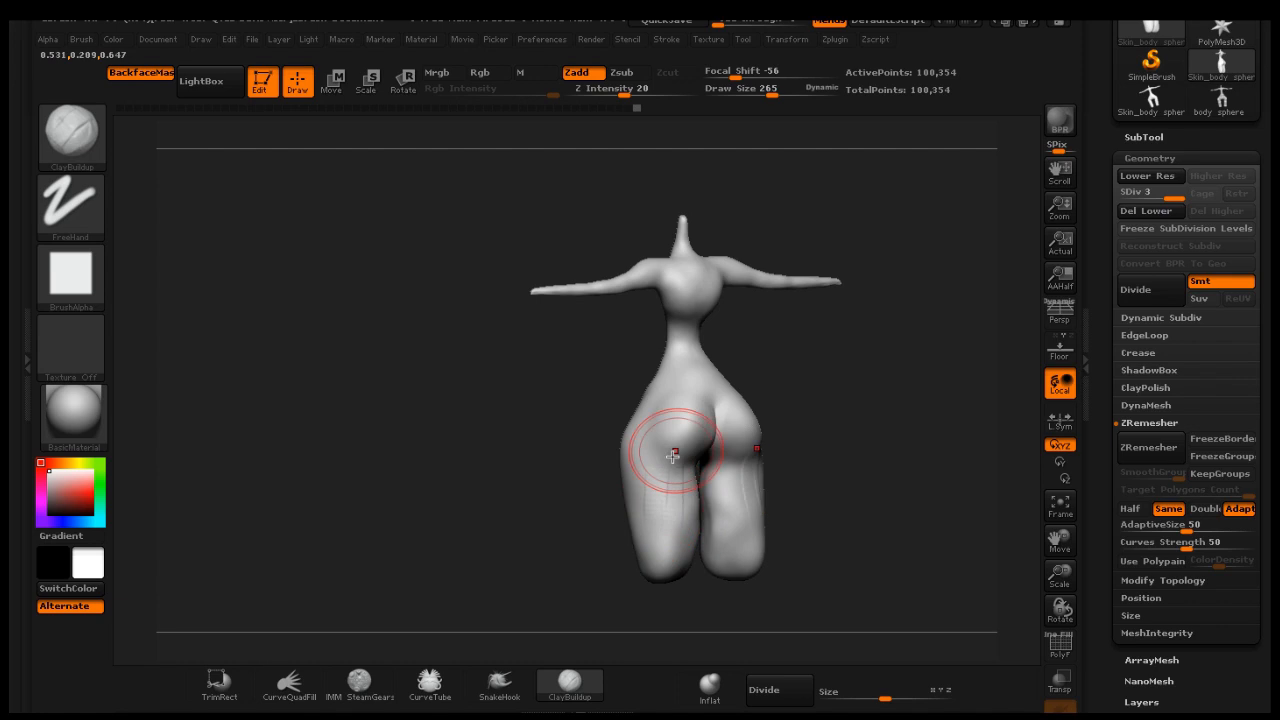
{"action": "left_click_drag", "start_coordinate": [679, 444], "coordinate": [676, 535]}
{"action": "mouse_move", "coordinate": [667, 465]}
{"action": "left_mouse_down"}
{"action": "mouse_move", "coordinate": [663, 543]}
{"action": "mouse_move", "coordinate": [693, 534]}
{"action": "left_mouse_up"}
{"action": "mouse_move", "coordinate": [682, 436]}
{"action": "left_mouse_down"}
{"action": "mouse_move", "coordinate": [688, 515]}
{"action": "mouse_move", "coordinate": [667, 525]}
{"action": "mouse_move", "coordinate": [680, 486]}
{"action": "left_mouse_up"}
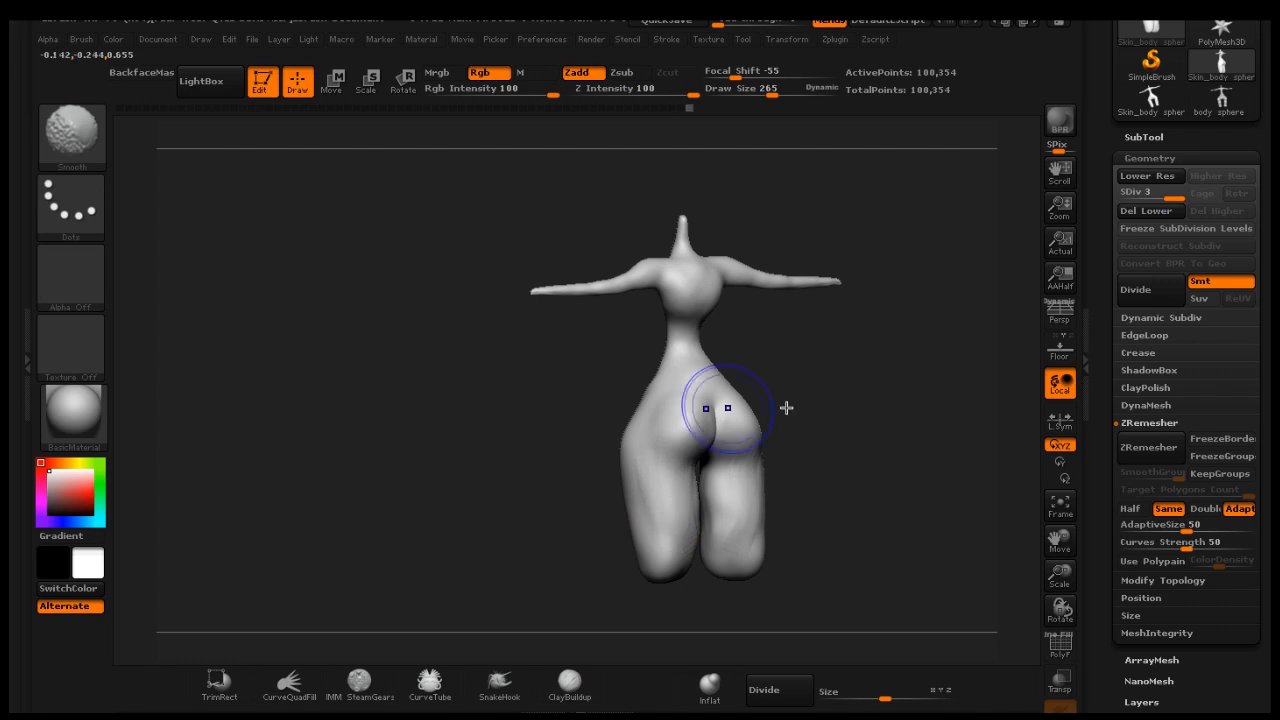
Set the ClayBuildup draw size to 106 and sculpt along the crease between the buttocks
{"action": "mouse_move", "coordinate": [863, 420]}
{"action": "left_mouse_down"}
{"action": "mouse_move", "coordinate": [943, 391]}
{"action": "mouse_move", "coordinate": [985, 415]}
{"action": "mouse_move", "coordinate": [850, 401]}
{"action": "left_mouse_up"}
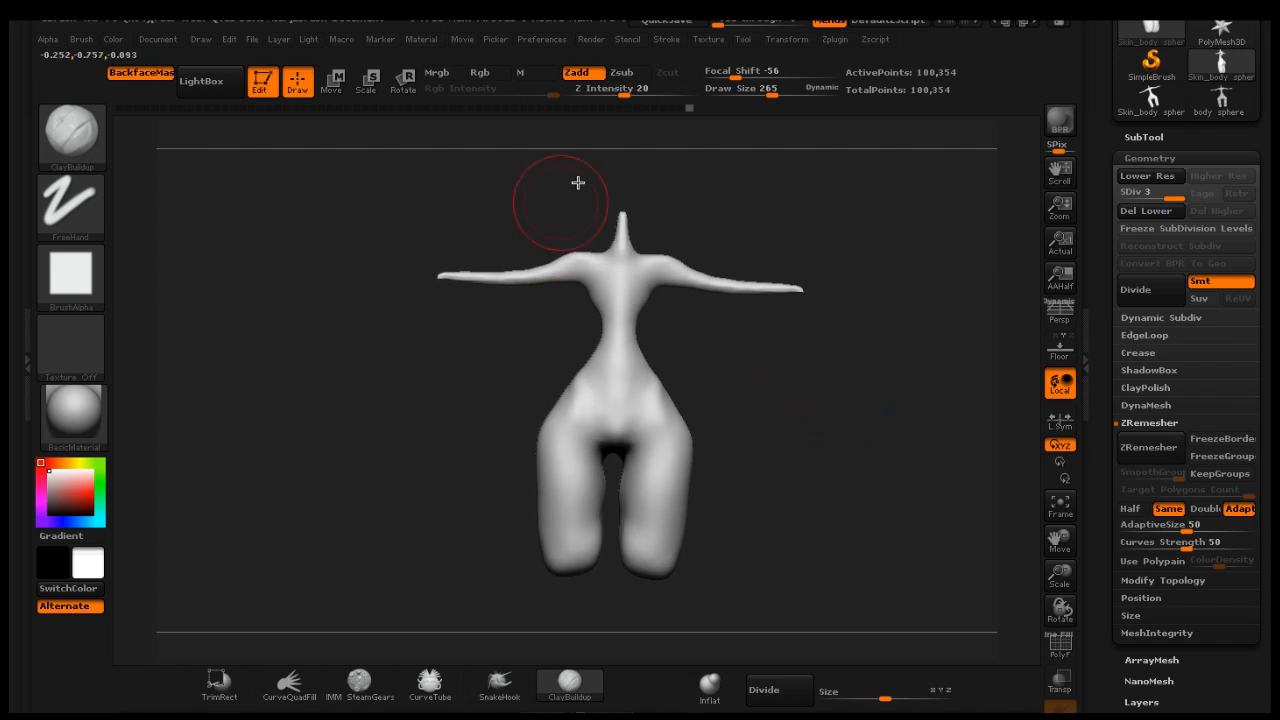
{"action": "left_click_drag", "start_coordinate": [772, 92], "coordinate": [767, 92]}
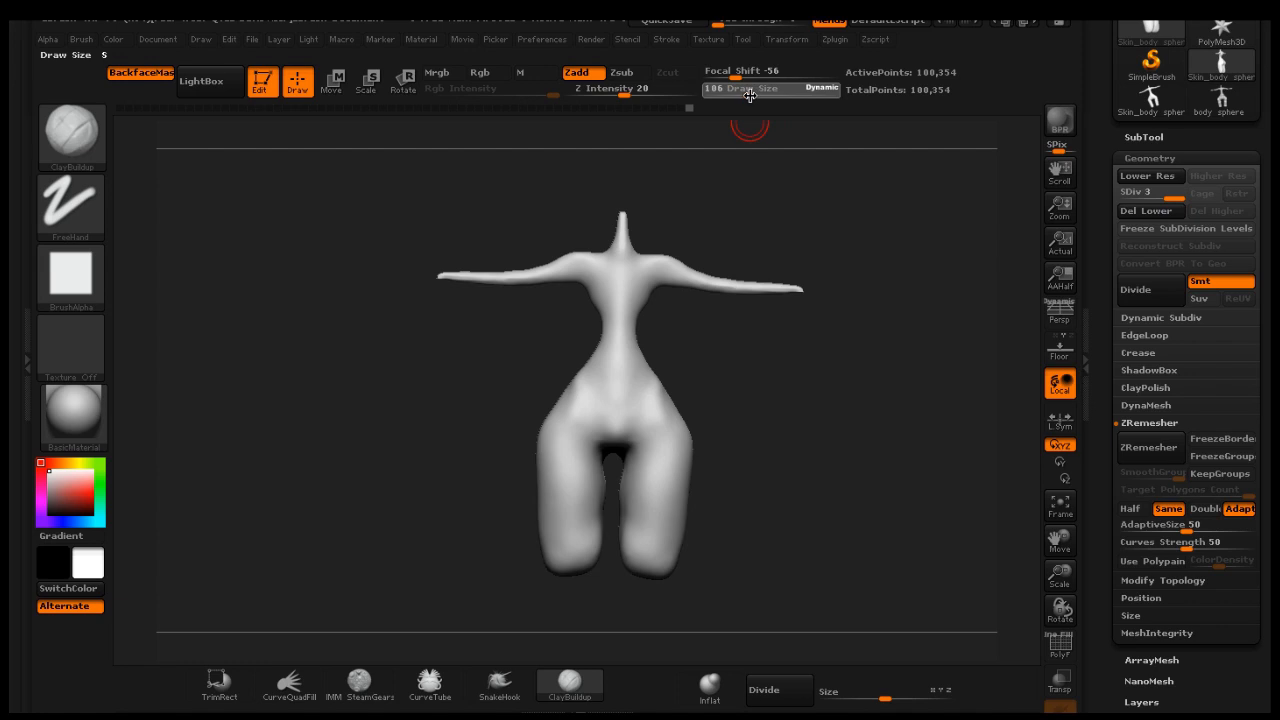
{"action": "left_click_drag", "start_coordinate": [800, 352], "coordinate": [795, 303]}
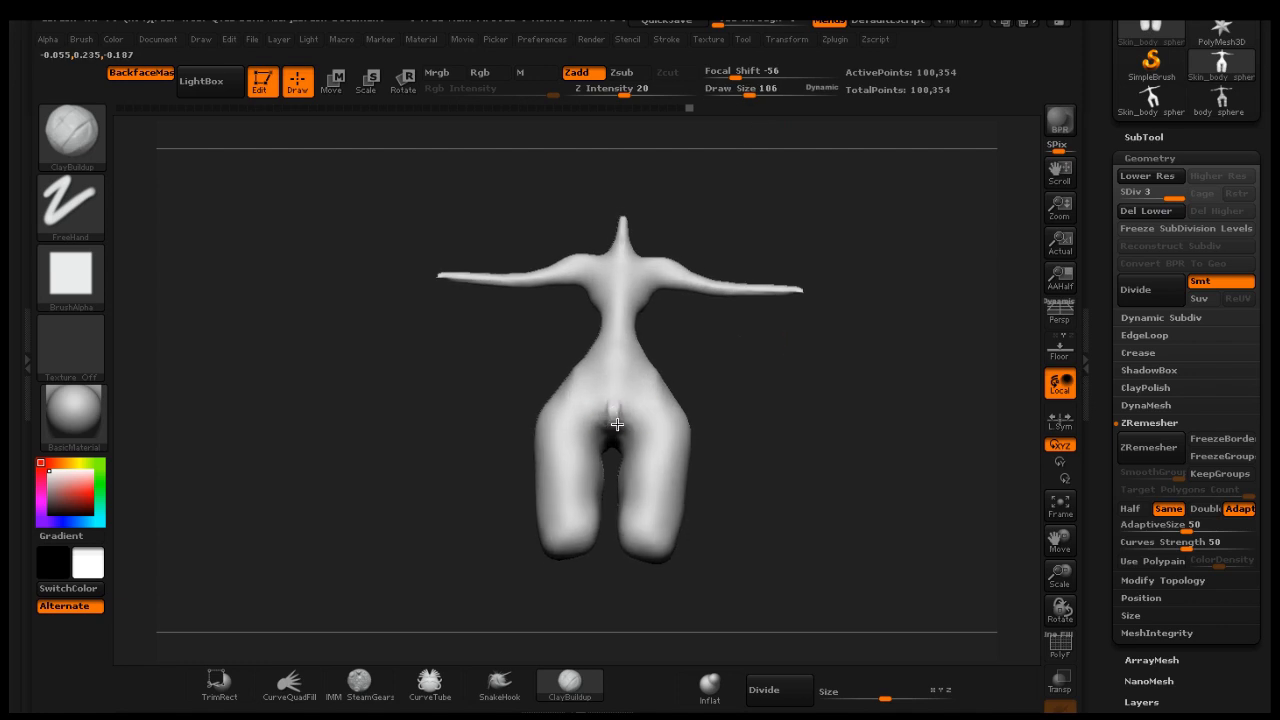
{"action": "mouse_move", "coordinate": [617, 424]}
{"action": "left_mouse_down"}
{"action": "mouse_move", "coordinate": [617, 374]}
{"action": "mouse_move", "coordinate": [619, 404]}
{"action": "left_mouse_up"}
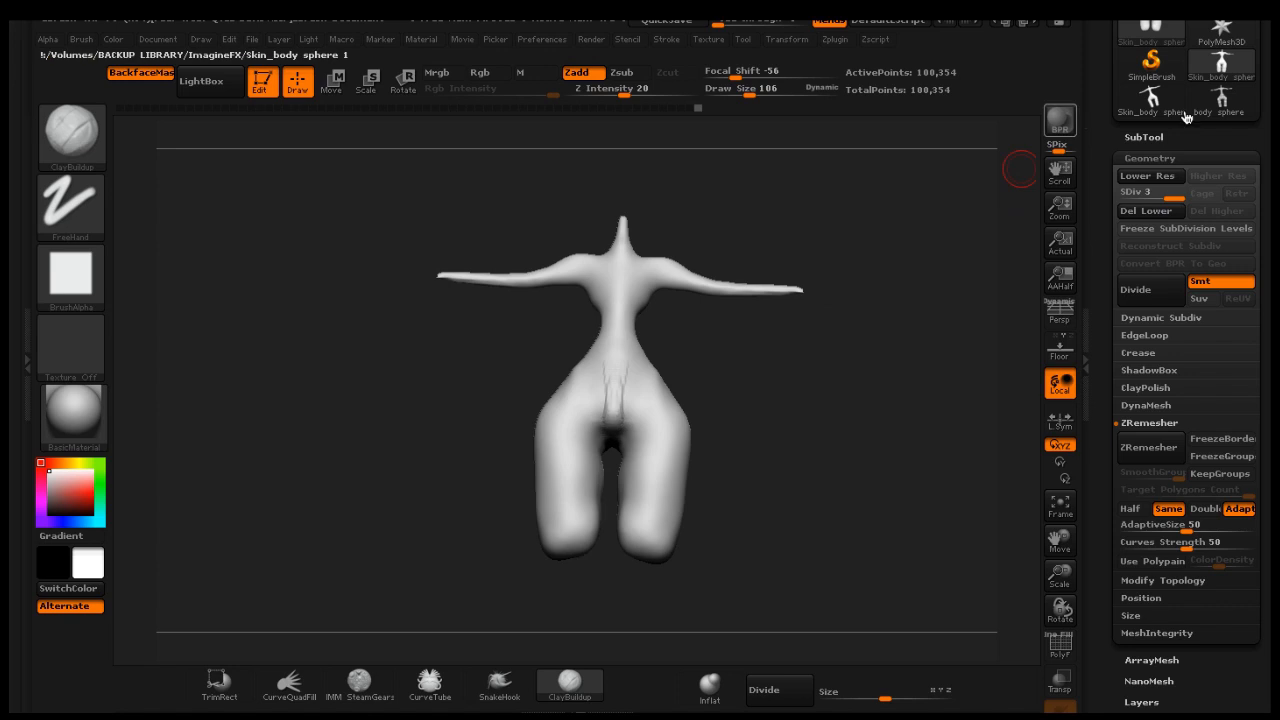
Save the tool as Skin_body sphere.ztl, replacing the existing file
{"action": "scroll", "coordinate": [1225, 132], "scroll_direction": "up", "scroll_amount": 4}
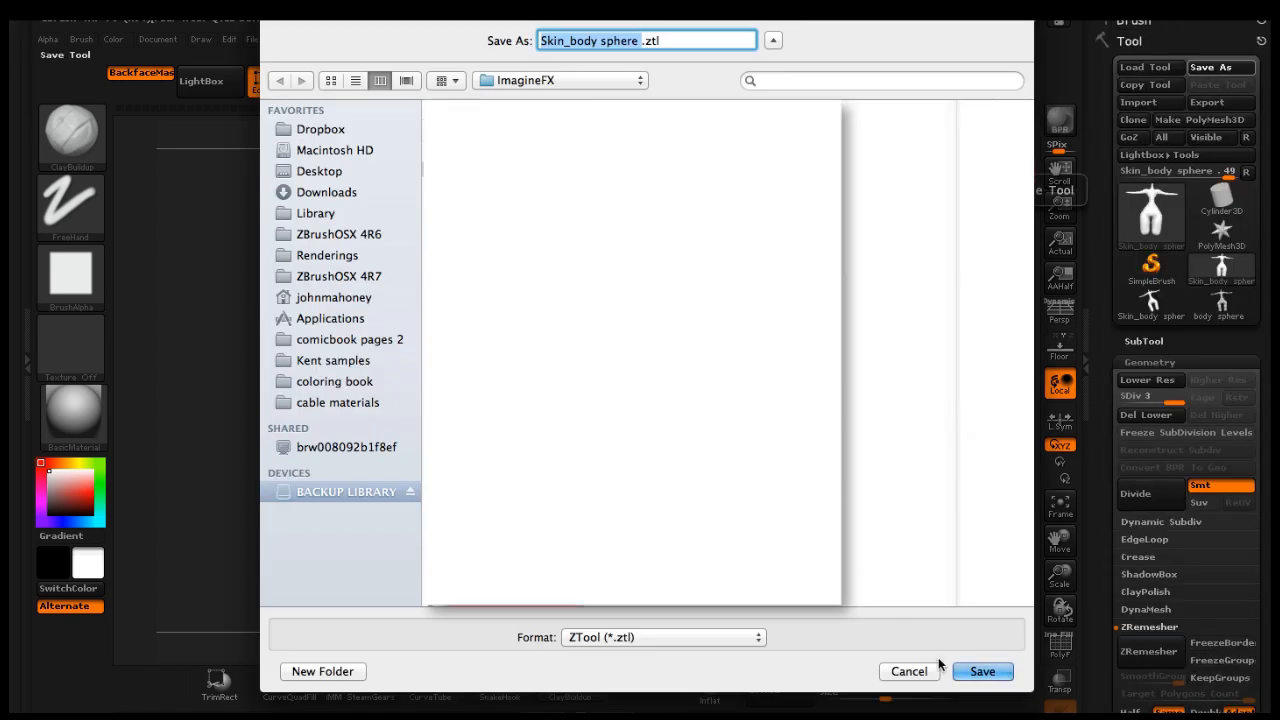
{"action": "left_click", "coordinate": [980, 675]}
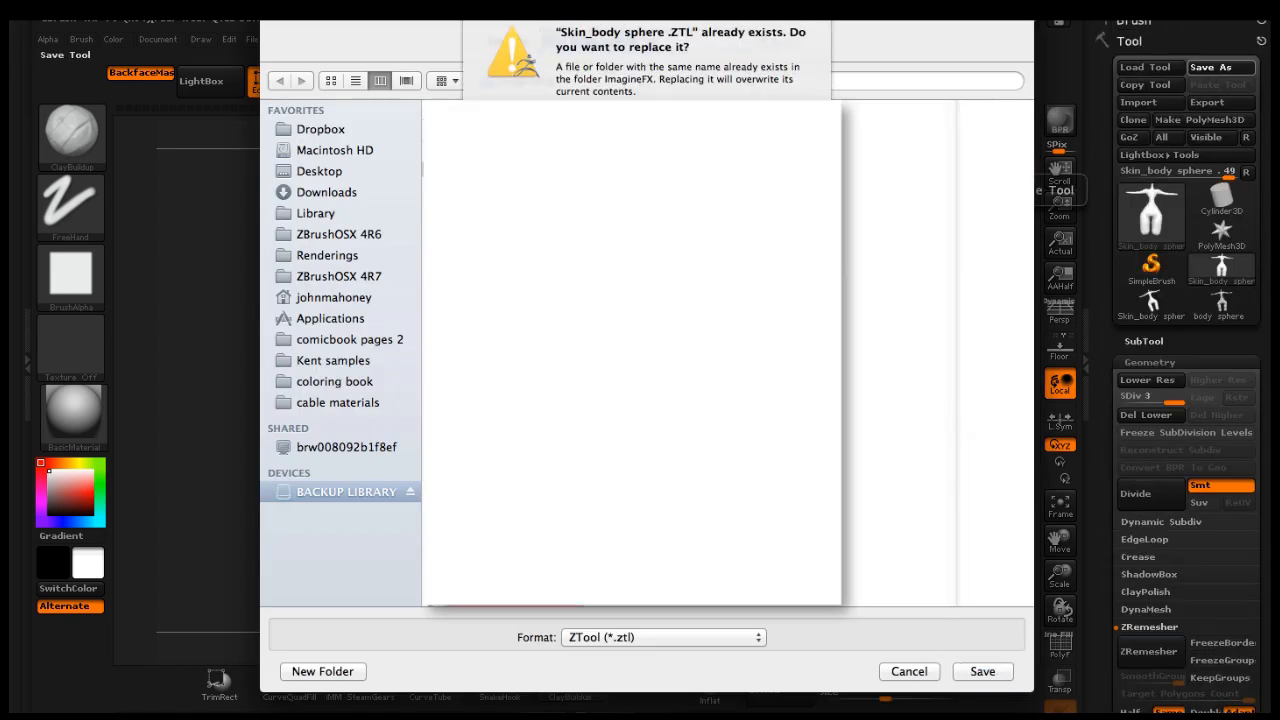
{"action": "left_click", "coordinate": [785, 130]}
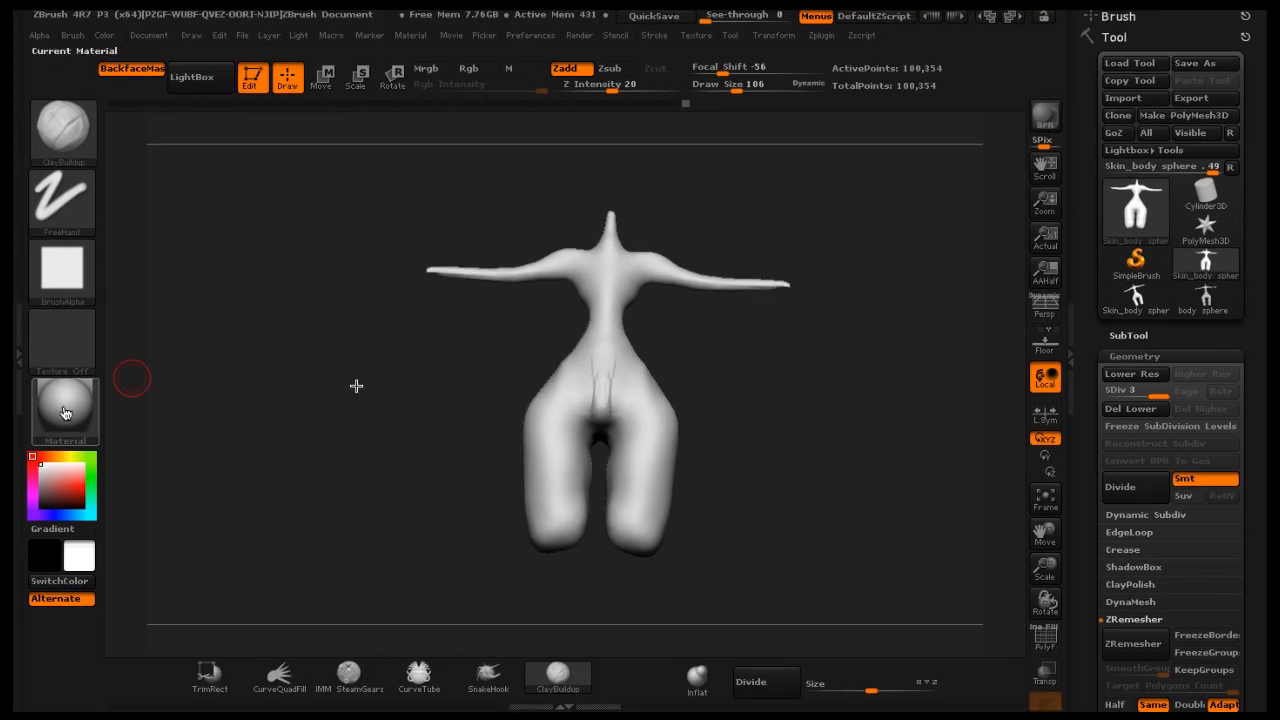
Try the BasicMaterial2 material on the body and switch back to BasicMaterial
{"action": "mouse_move", "coordinate": [80, 414]}
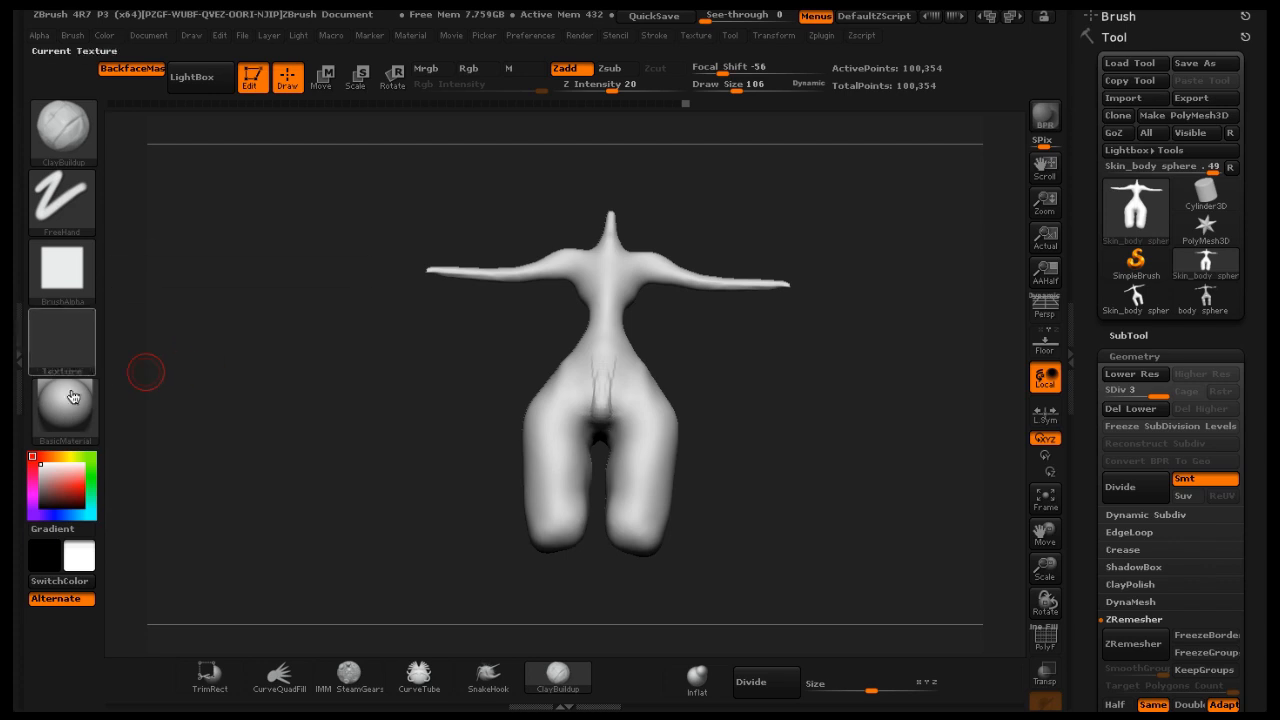
{"action": "left_click", "coordinate": [70, 408]}
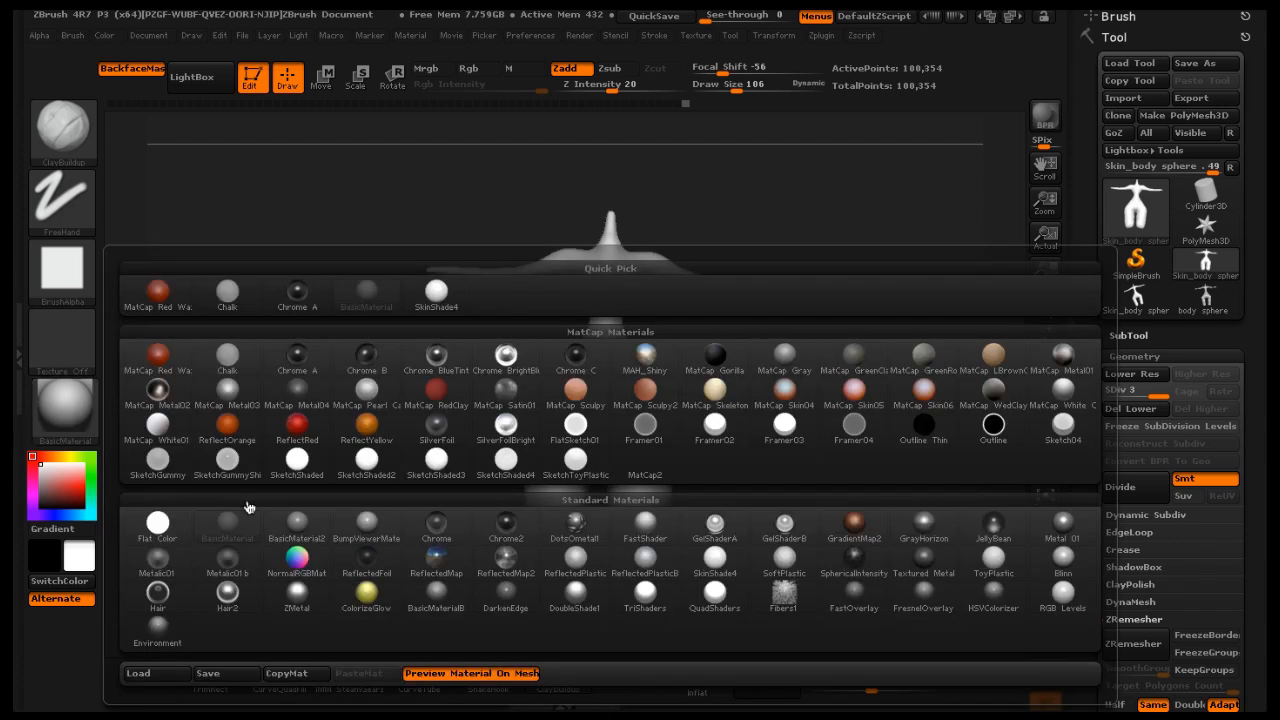
{"action": "left_click", "coordinate": [292, 518]}
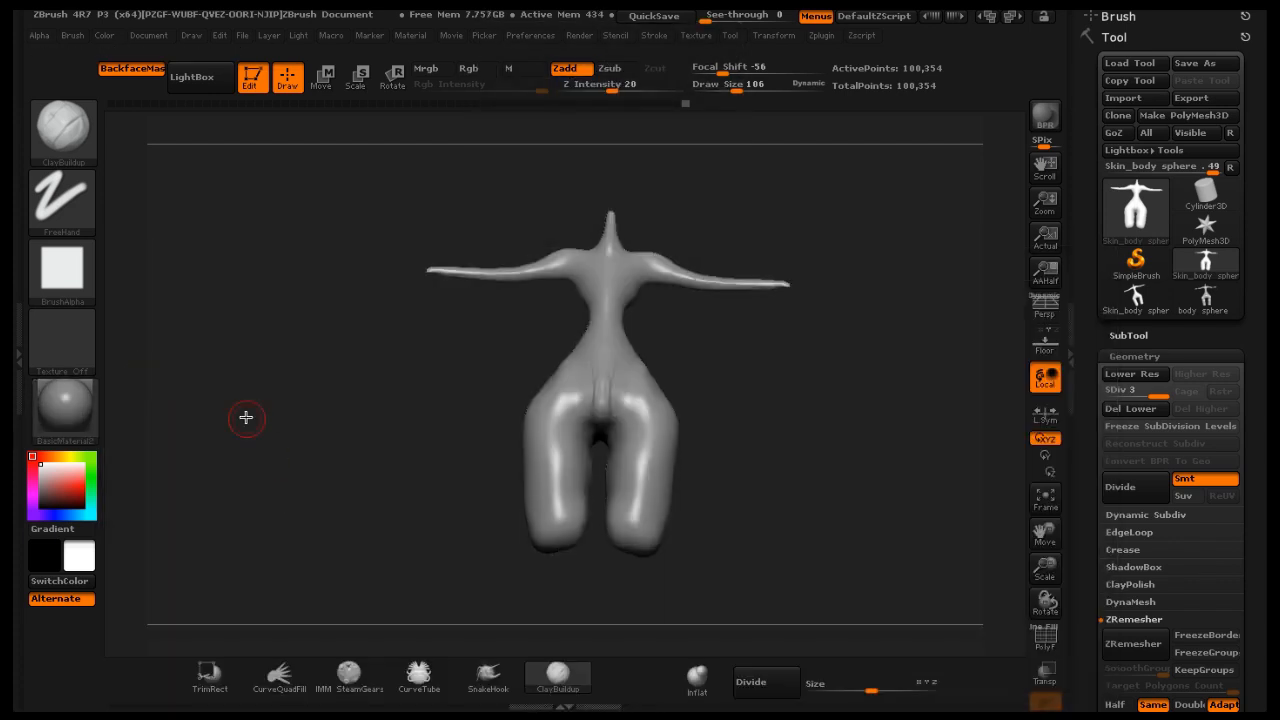
{"action": "left_click", "coordinate": [98, 432]}
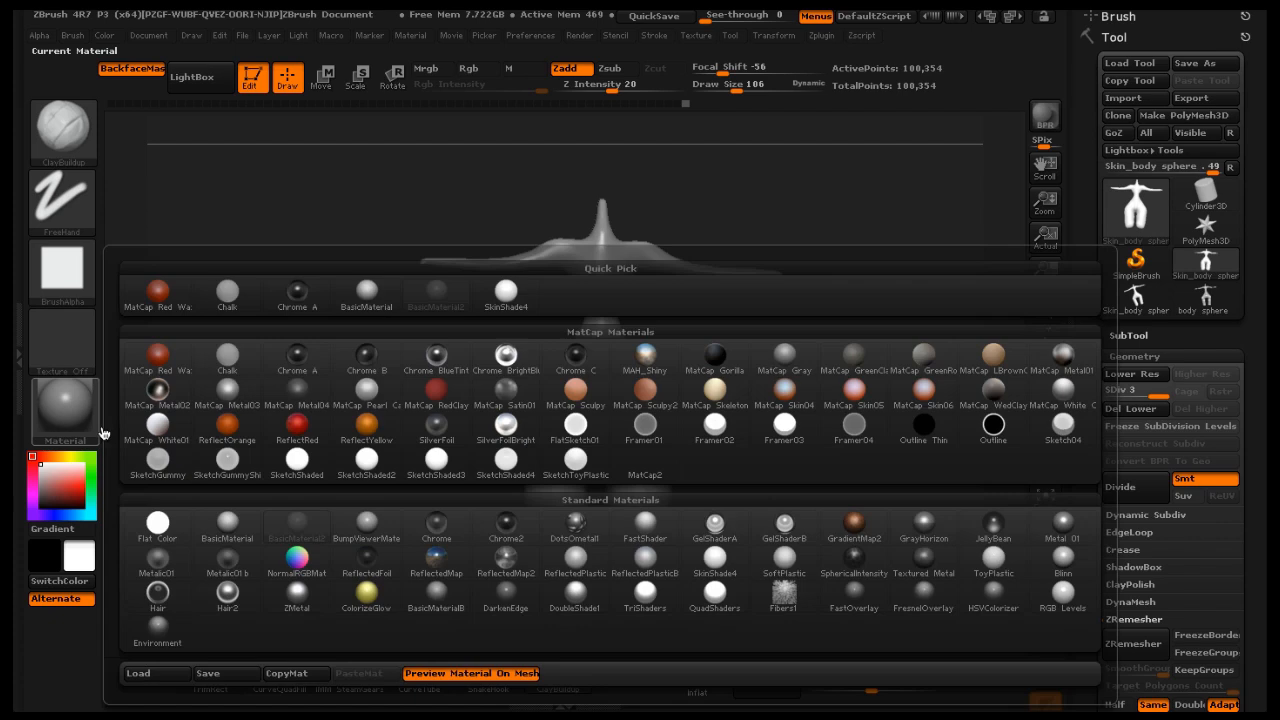
{"action": "left_click", "coordinate": [228, 523]}
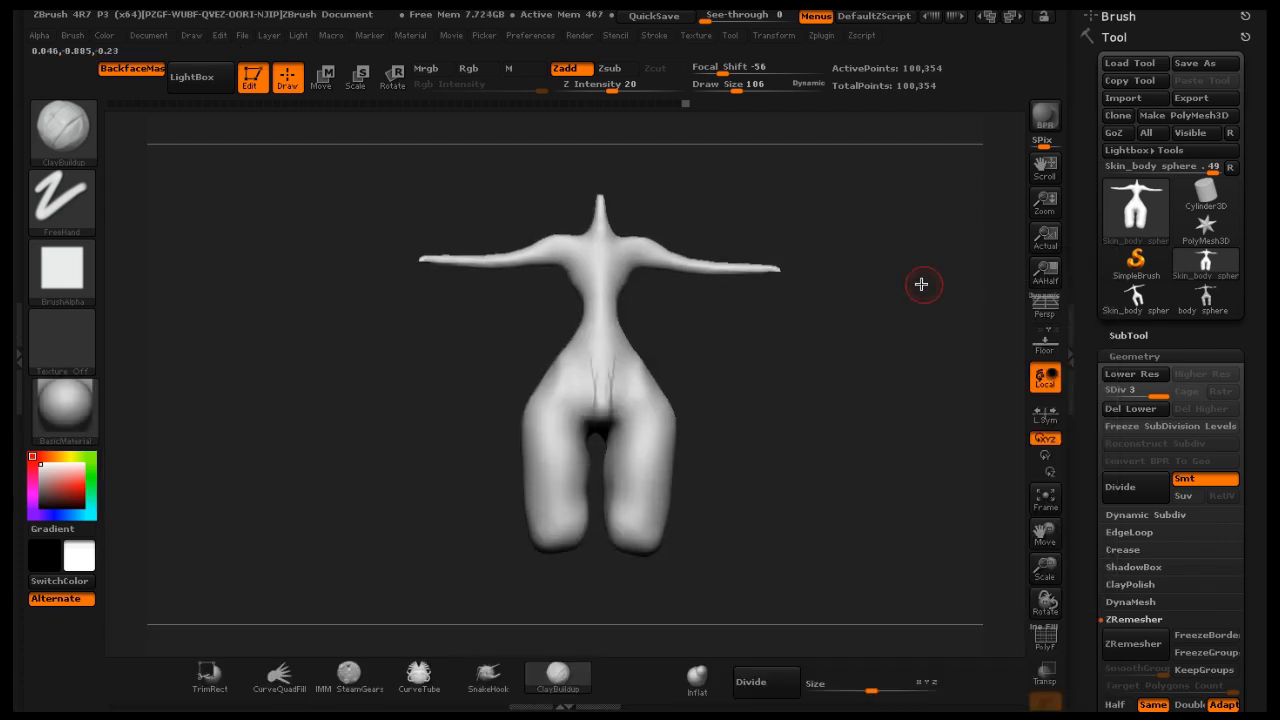
Smooth the lower back and buttock area while rotating around the body
{"action": "key", "text": "shift"}
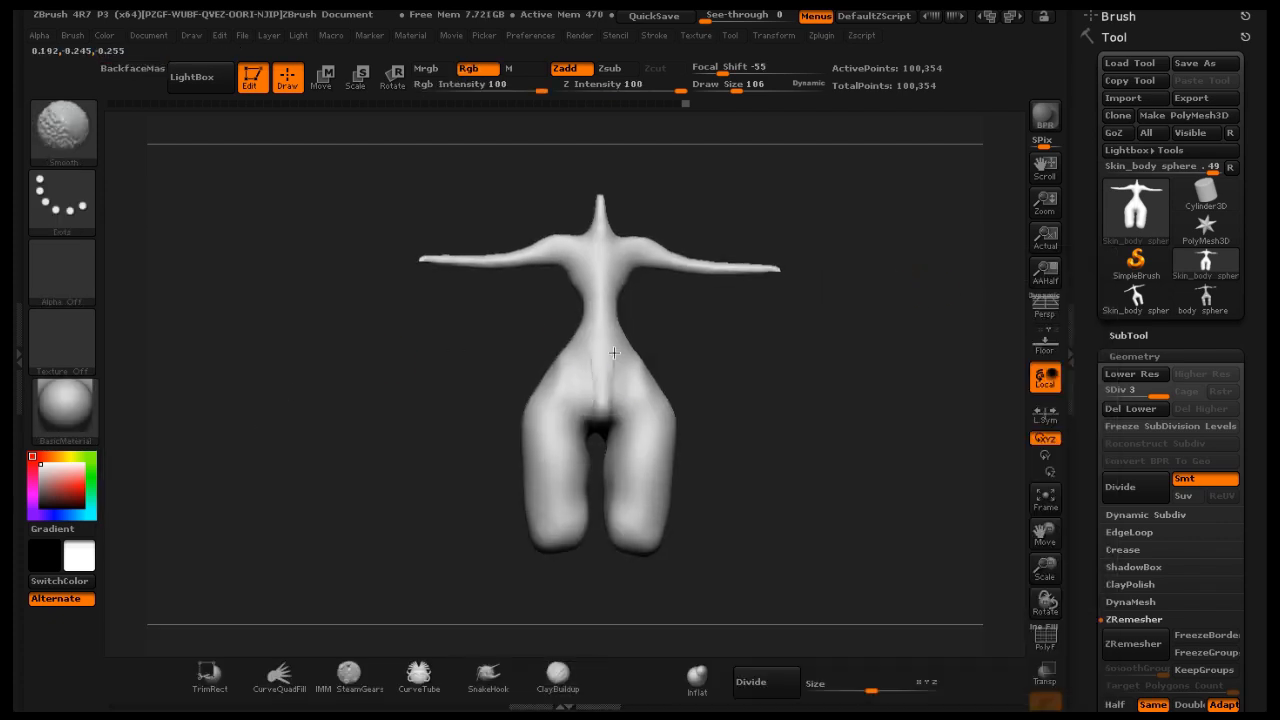
{"action": "mouse_move", "coordinate": [783, 337]}
{"action": "left_mouse_down"}
{"action": "mouse_move", "coordinate": [703, 363]}
{"action": "mouse_move", "coordinate": [688, 334]}
{"action": "mouse_move", "coordinate": [651, 363]}
{"action": "left_mouse_up"}
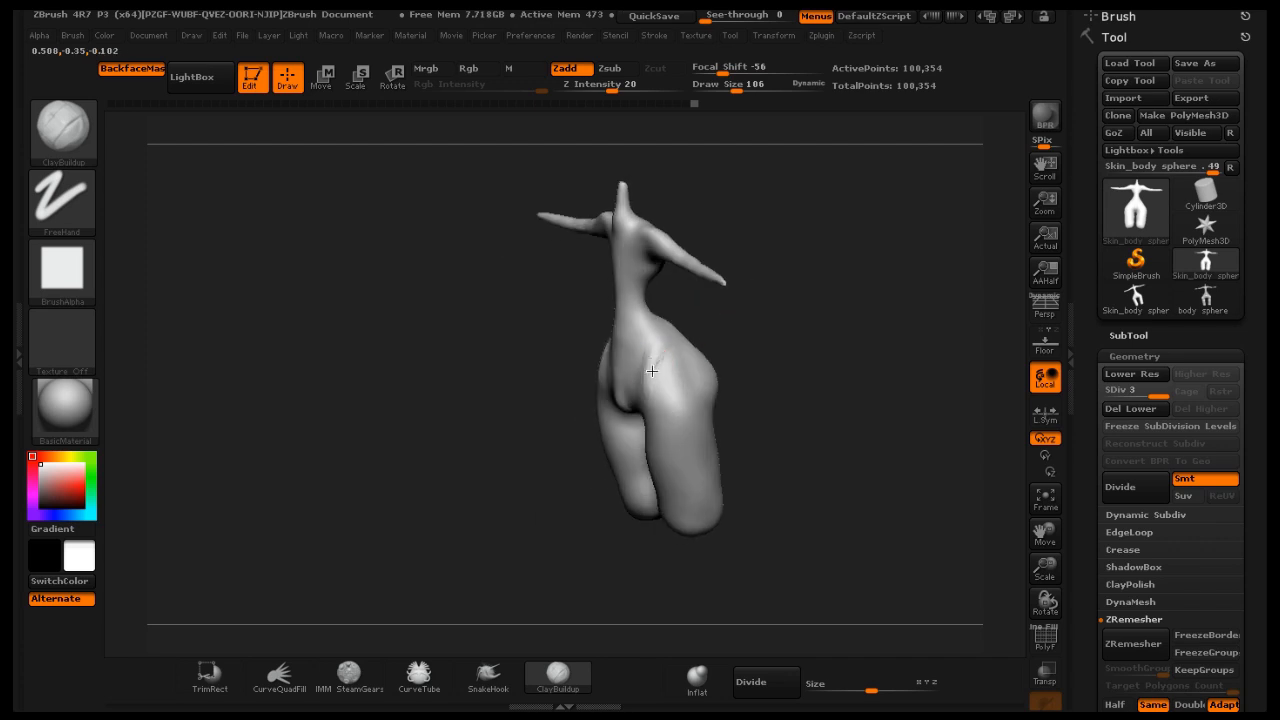
{"action": "key", "text": "shift"}
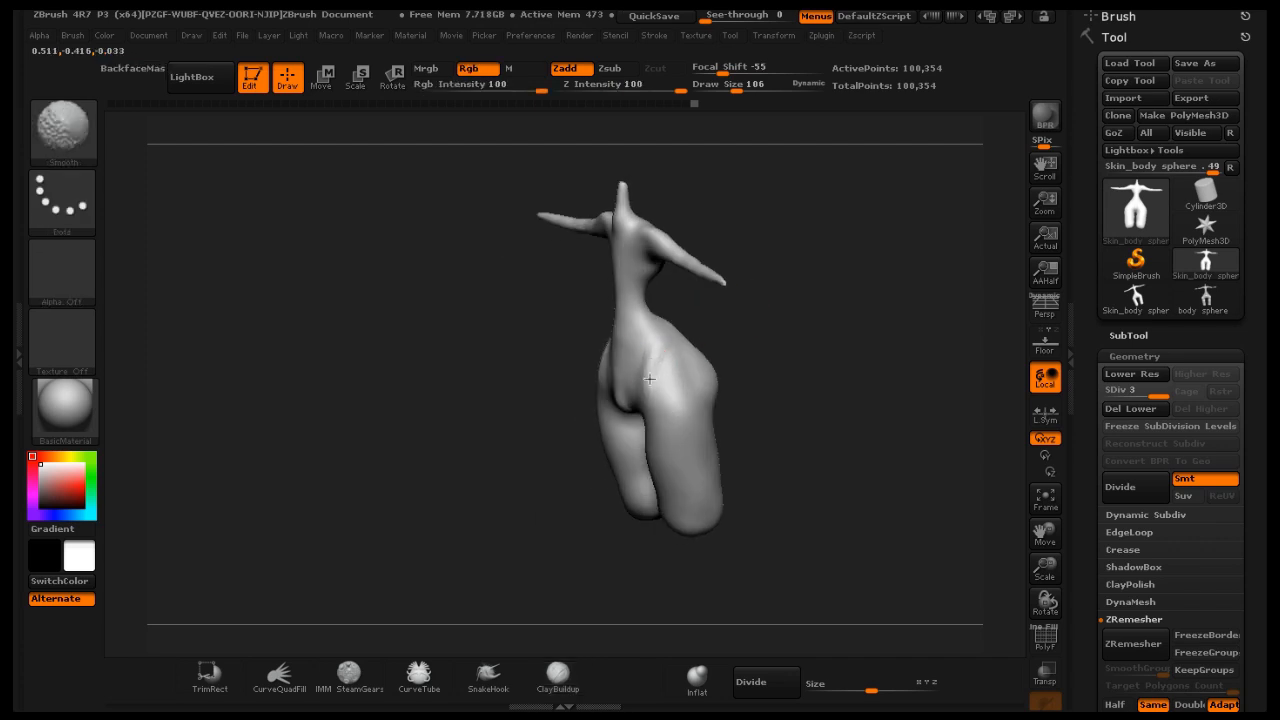
{"action": "mouse_move", "coordinate": [811, 320]}
{"action": "left_mouse_down"}
{"action": "mouse_move", "coordinate": [871, 289]}
{"action": "mouse_move", "coordinate": [786, 367]}
{"action": "mouse_move", "coordinate": [697, 329]}
{"action": "mouse_move", "coordinate": [665, 360]}
{"action": "left_mouse_up"}
{"action": "key", "text": "shift"}
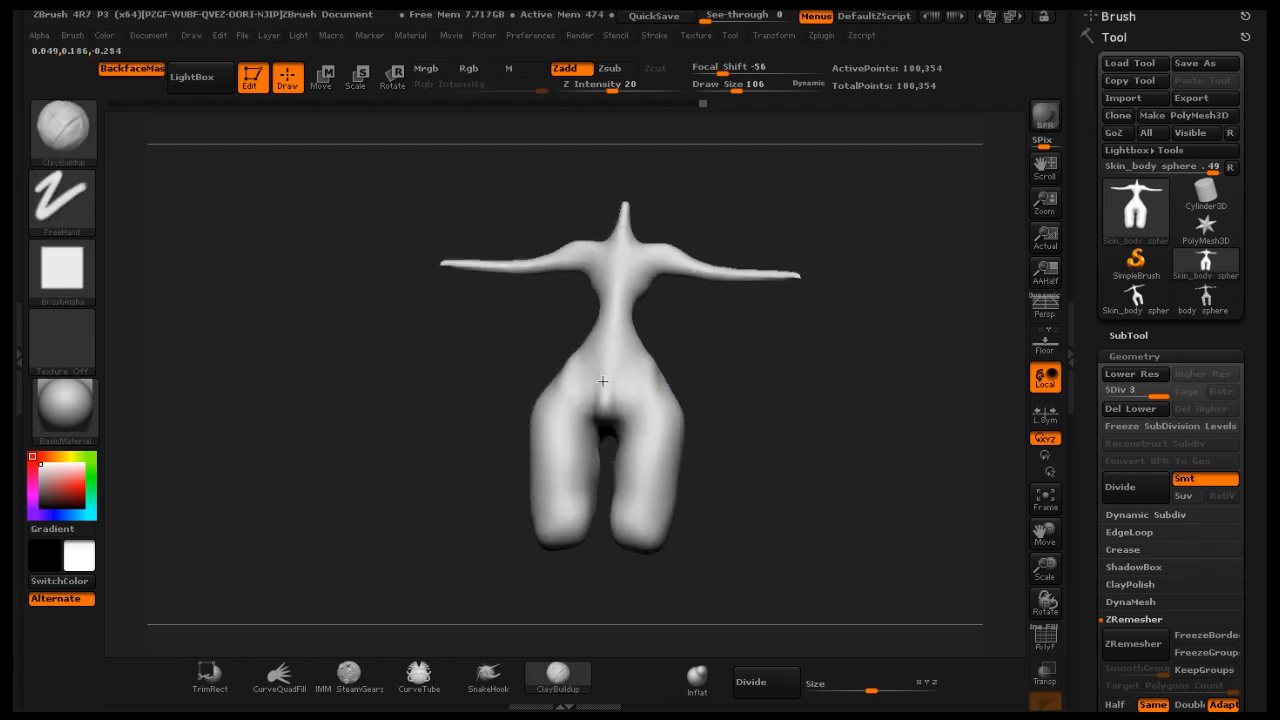
{"action": "key", "text": "shift"}
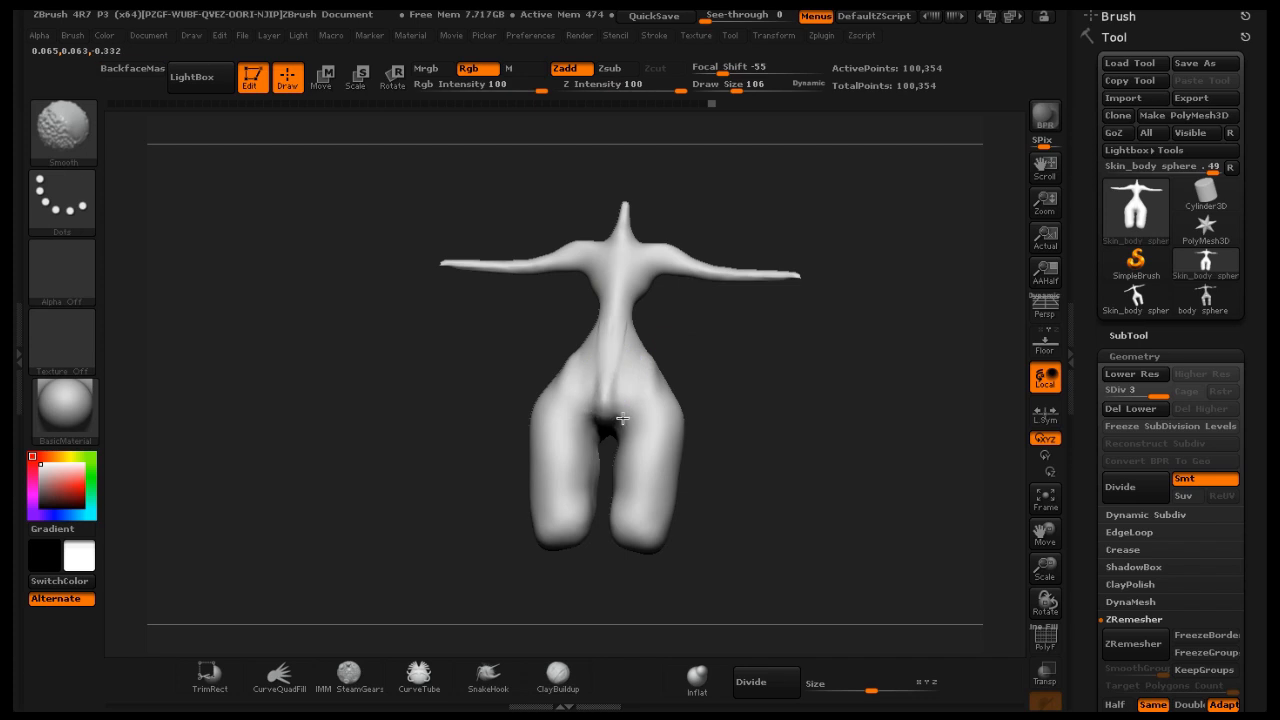
{"action": "mouse_move", "coordinate": [806, 363]}
{"action": "left_mouse_down"}
{"action": "mouse_move", "coordinate": [834, 380]}
{"action": "mouse_move", "coordinate": [818, 393]}
{"action": "left_mouse_up"}
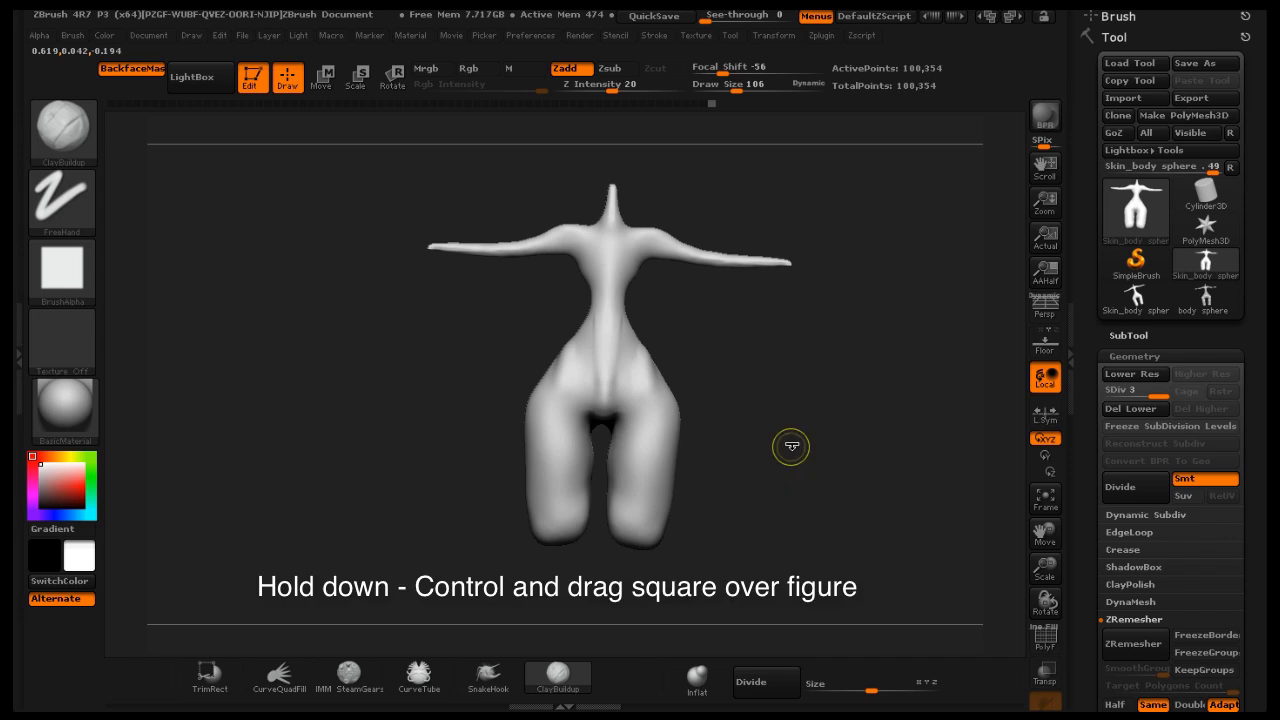
Mask the legs with a rectangle, then set draw size 210 and paint mask over the buttocks and thighs
{"action": "mouse_move", "coordinate": [797, 437]}
{"action": "left_mouse_down", "text": "ctrl"}
{"action": "mouse_move", "coordinate": [649, 620]}
{"action": "mouse_move", "coordinate": [637, 582]}
{"action": "mouse_move", "coordinate": [605, 582]}
{"action": "left_mouse_up", "text": "ctrl"}
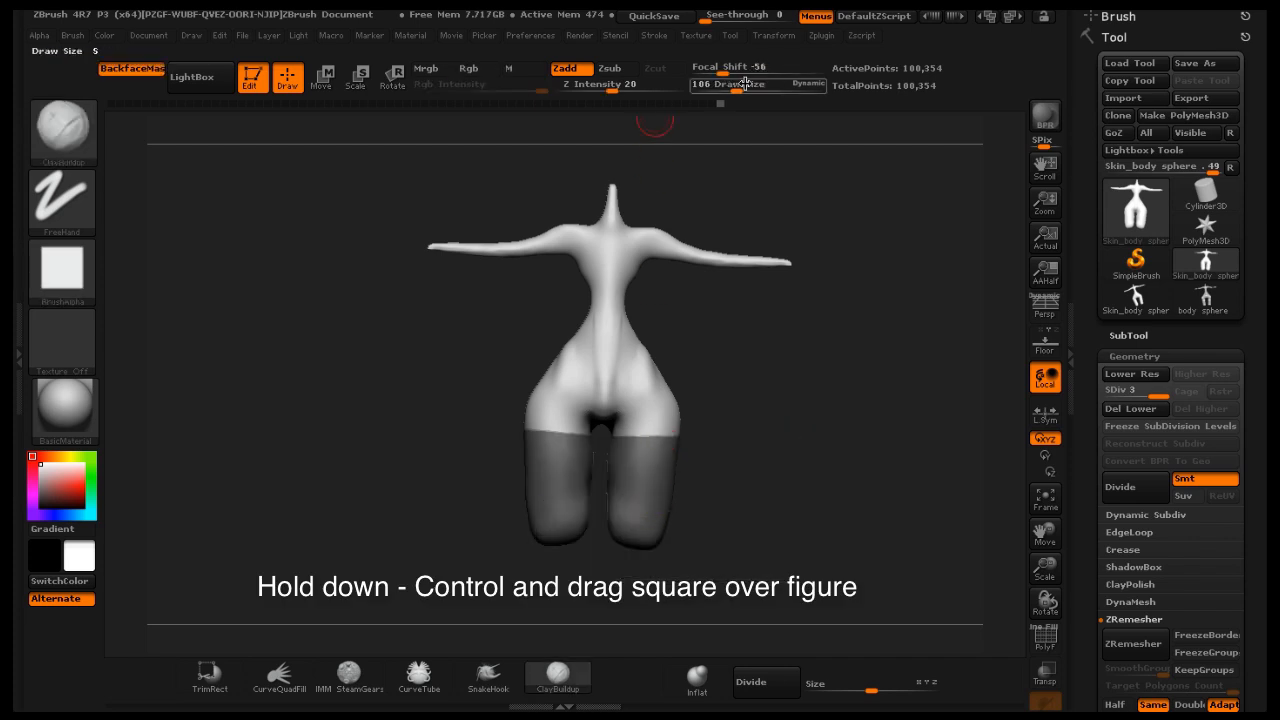
{"action": "left_click_drag", "start_coordinate": [730, 87], "coordinate": [752, 87]}
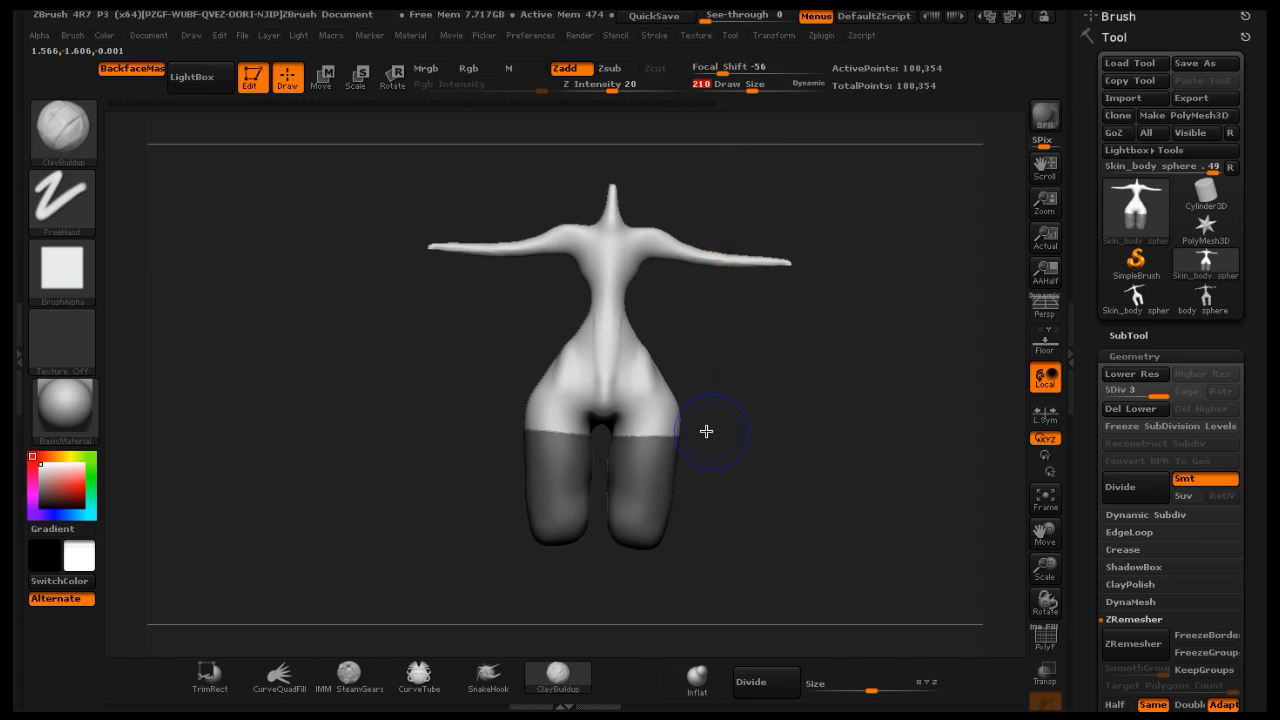
{"action": "key", "text": "shift"}
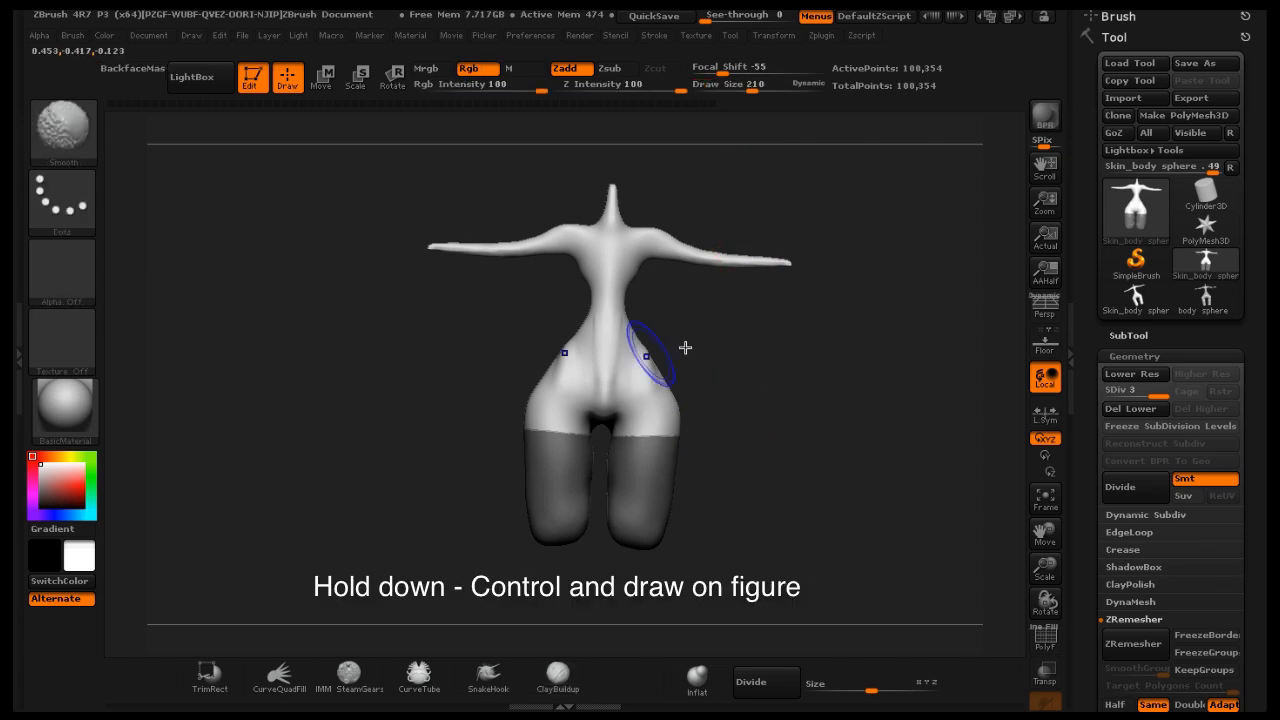
{"action": "key", "text": "ctrl"}
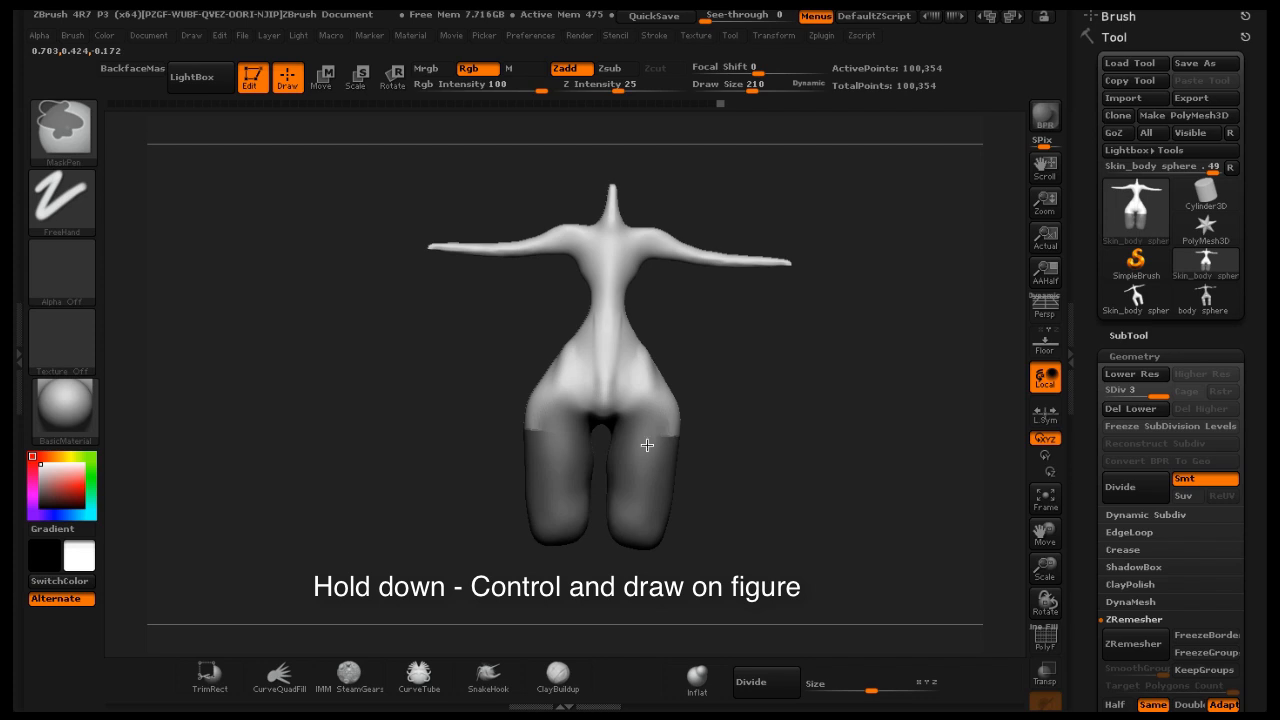
{"action": "mouse_move", "coordinate": [647, 445]}
{"action": "left_mouse_down", "text": "ctrl"}
{"action": "mouse_move", "coordinate": [677, 391]}
{"action": "mouse_move", "coordinate": [660, 464]}
{"action": "left_mouse_up", "text": "ctrl"}
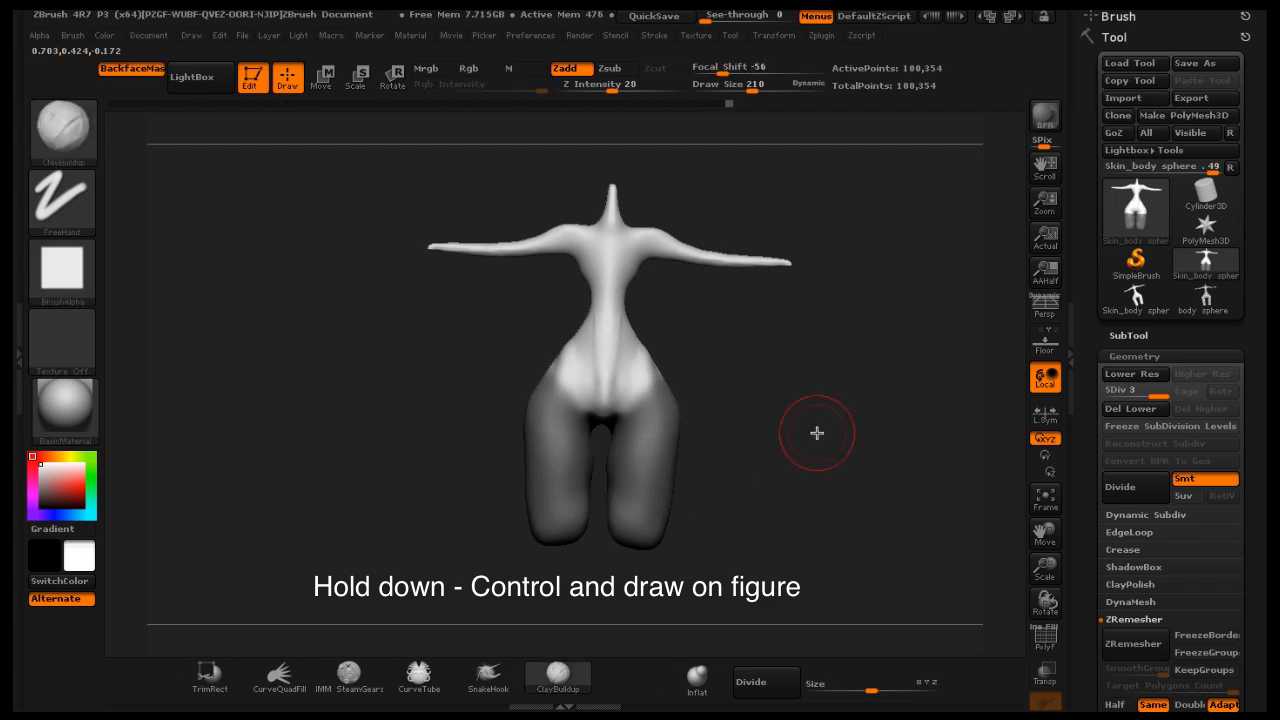
{"action": "mouse_move", "coordinate": [817, 431]}
{"action": "left_mouse_down"}
{"action": "mouse_move", "coordinate": [726, 457]}
{"action": "mouse_move", "coordinate": [697, 451]}
{"action": "mouse_move", "coordinate": [705, 395]}
{"action": "mouse_move", "coordinate": [692, 375]}
{"action": "mouse_move", "coordinate": [720, 353]}
{"action": "mouse_move", "coordinate": [752, 378]}
{"action": "mouse_move", "coordinate": [720, 435]}
{"action": "left_mouse_up"}
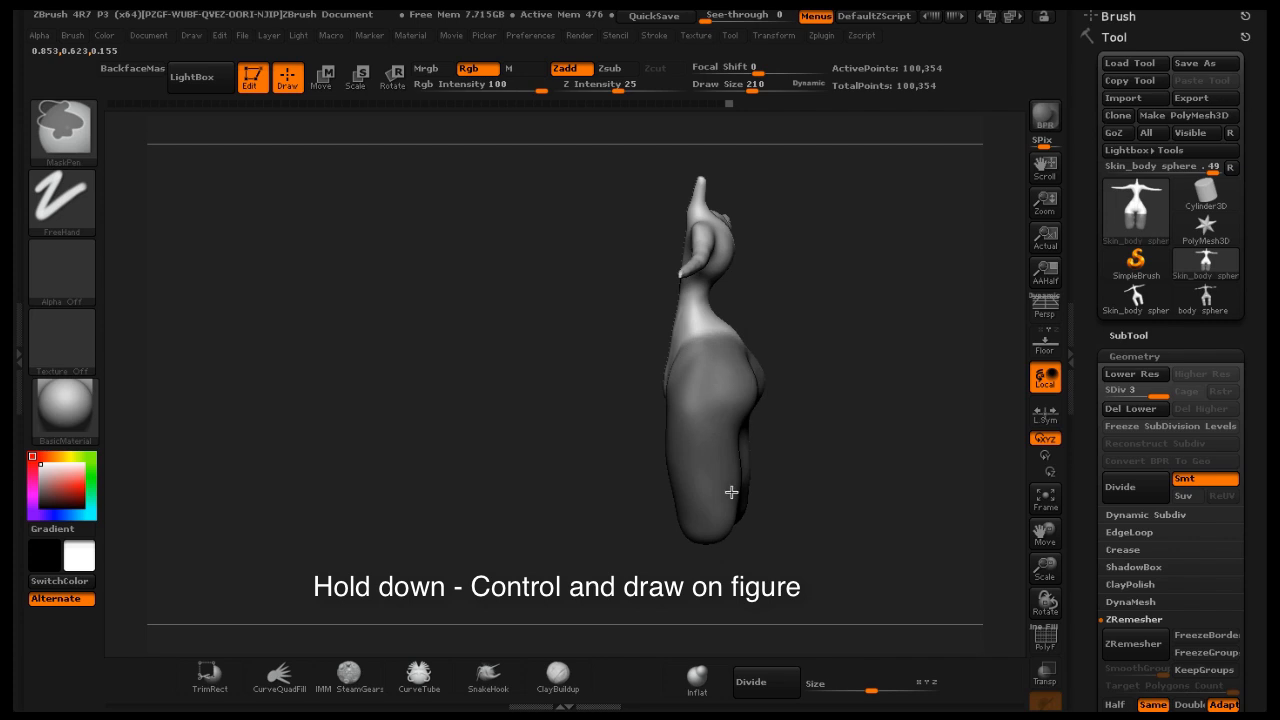
{"action": "left_click_drag", "start_coordinate": [846, 460], "coordinate": [806, 457]}
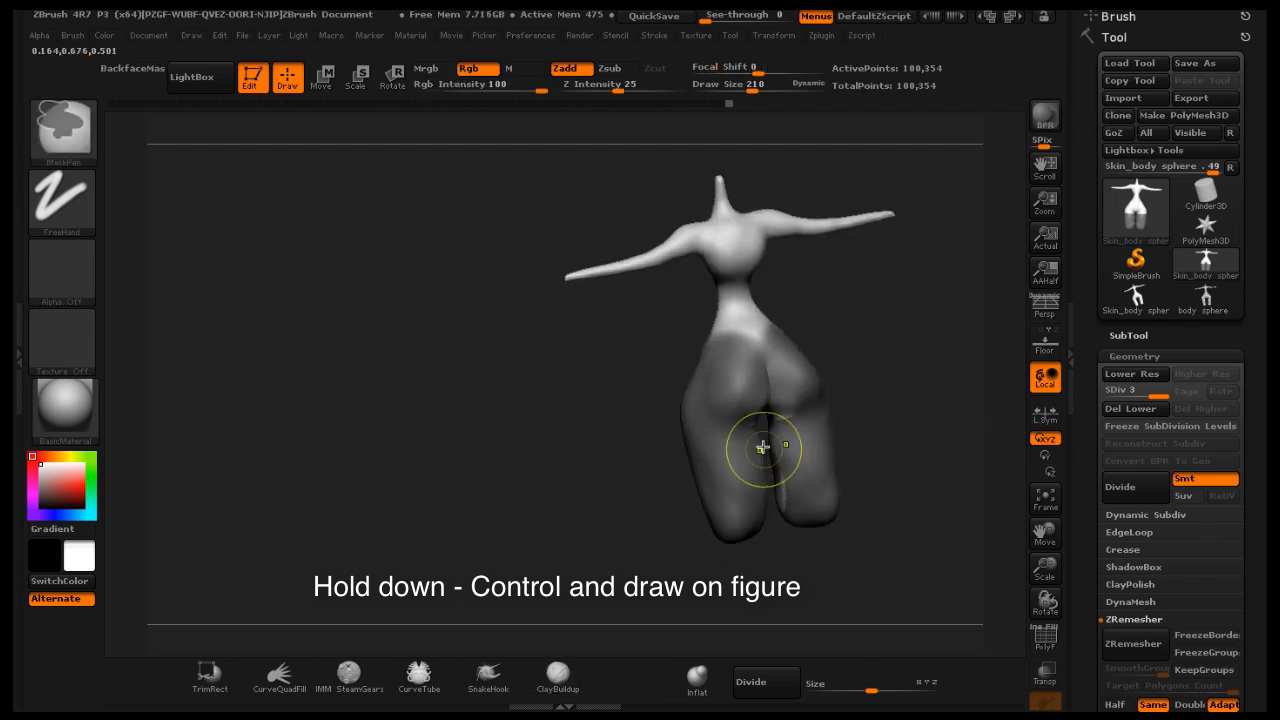
{"action": "left_click_drag", "start_coordinate": [913, 549], "coordinate": [588, 434], "text": "ctrl"}
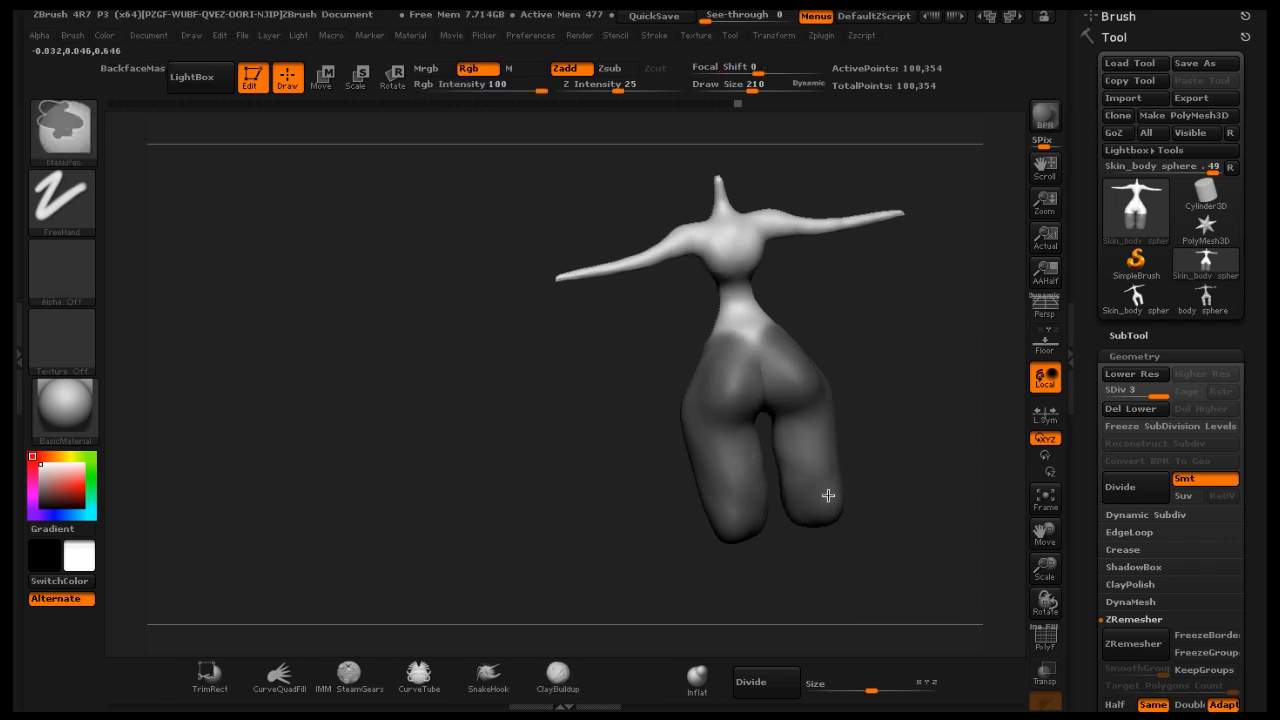
{"action": "left_click_drag", "start_coordinate": [884, 434], "coordinate": [963, 400]}
{"action": "mouse_move", "coordinate": [877, 394]}
{"action": "left_mouse_down"}
{"action": "mouse_move", "coordinate": [947, 393]}
{"action": "mouse_move", "coordinate": [906, 423]}
{"action": "left_mouse_up"}
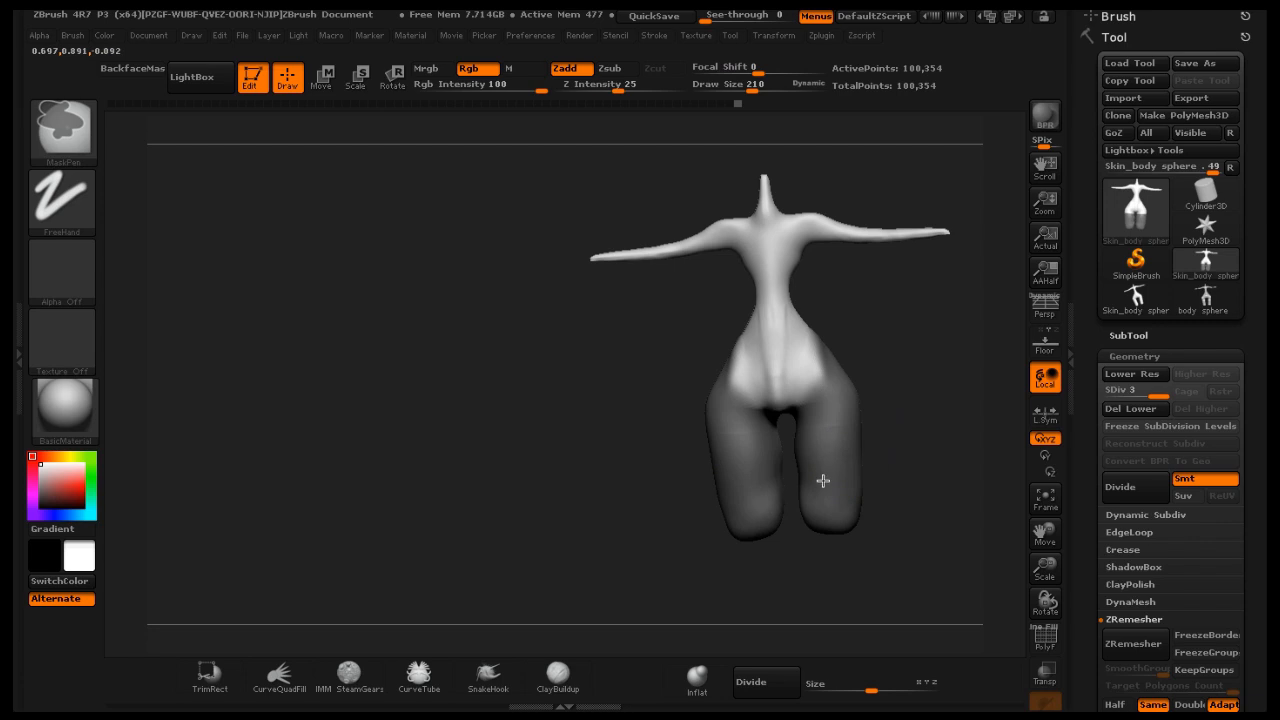
{"action": "left_click_drag", "start_coordinate": [1046, 530], "coordinate": [965, 552]}
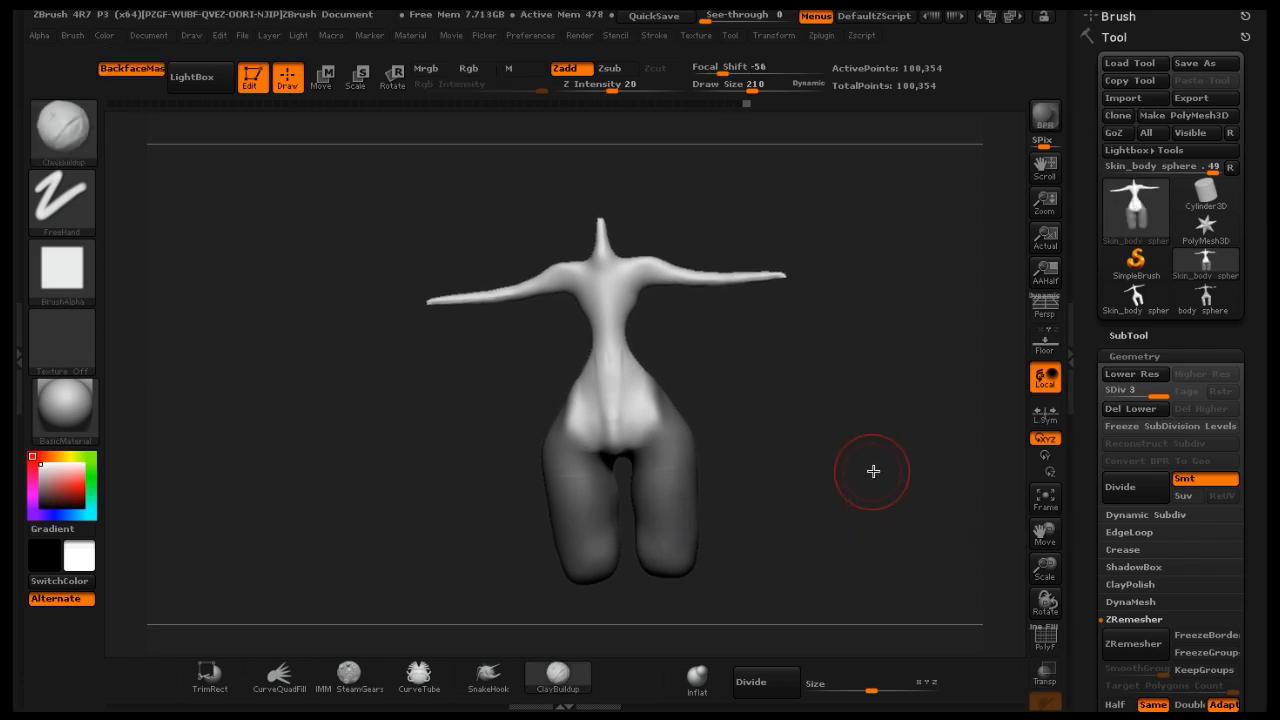
Invert the mask so the upper body becomes masked
{"action": "left_click_drag", "start_coordinate": [868, 457], "coordinate": [843, 450], "text": "shift"}
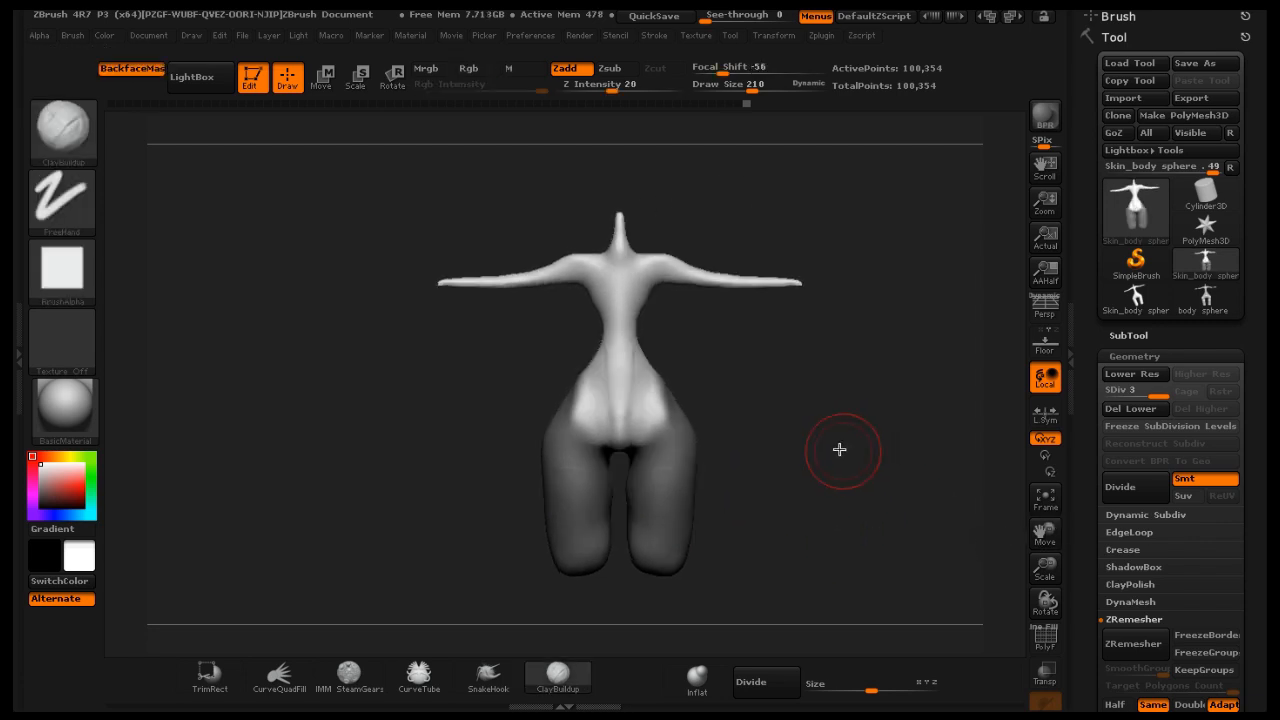
{"action": "left_click", "coordinate": [830, 440], "text": "ctrl"}
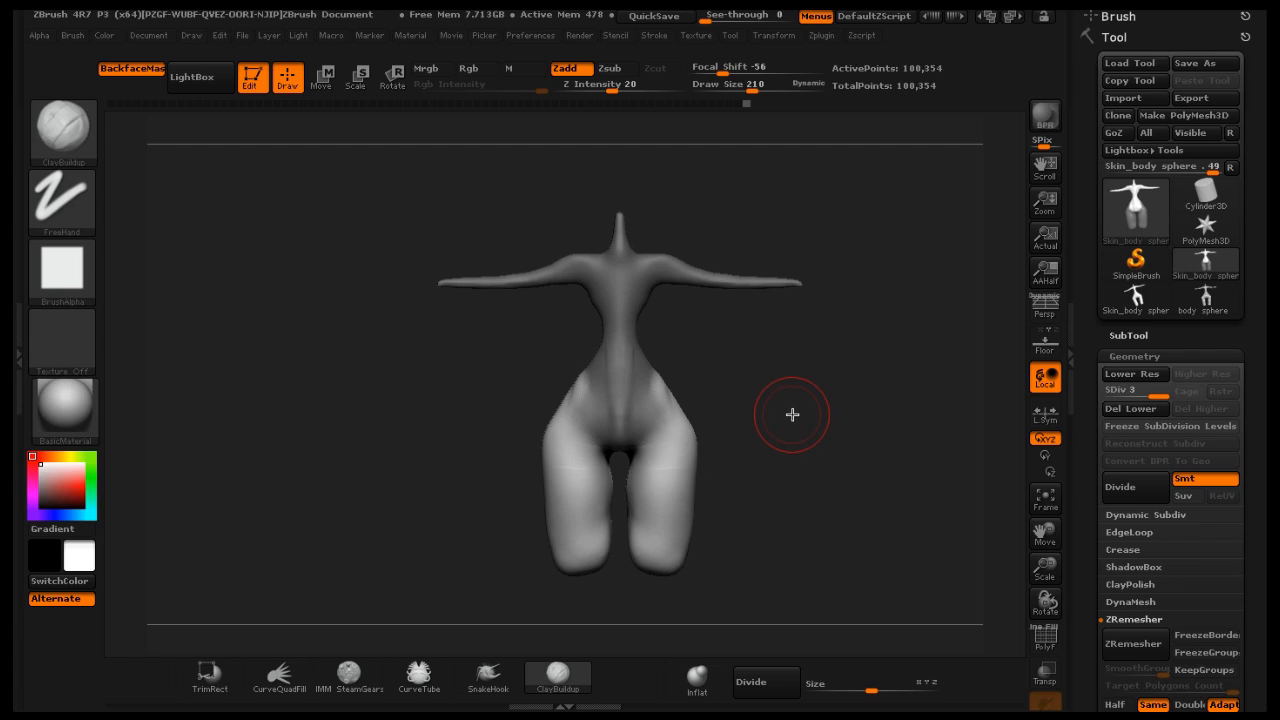
Try drawing a Transpose action line across the hip in Move mode, then return to Draw mode
{"action": "left_click", "coordinate": [321, 75]}
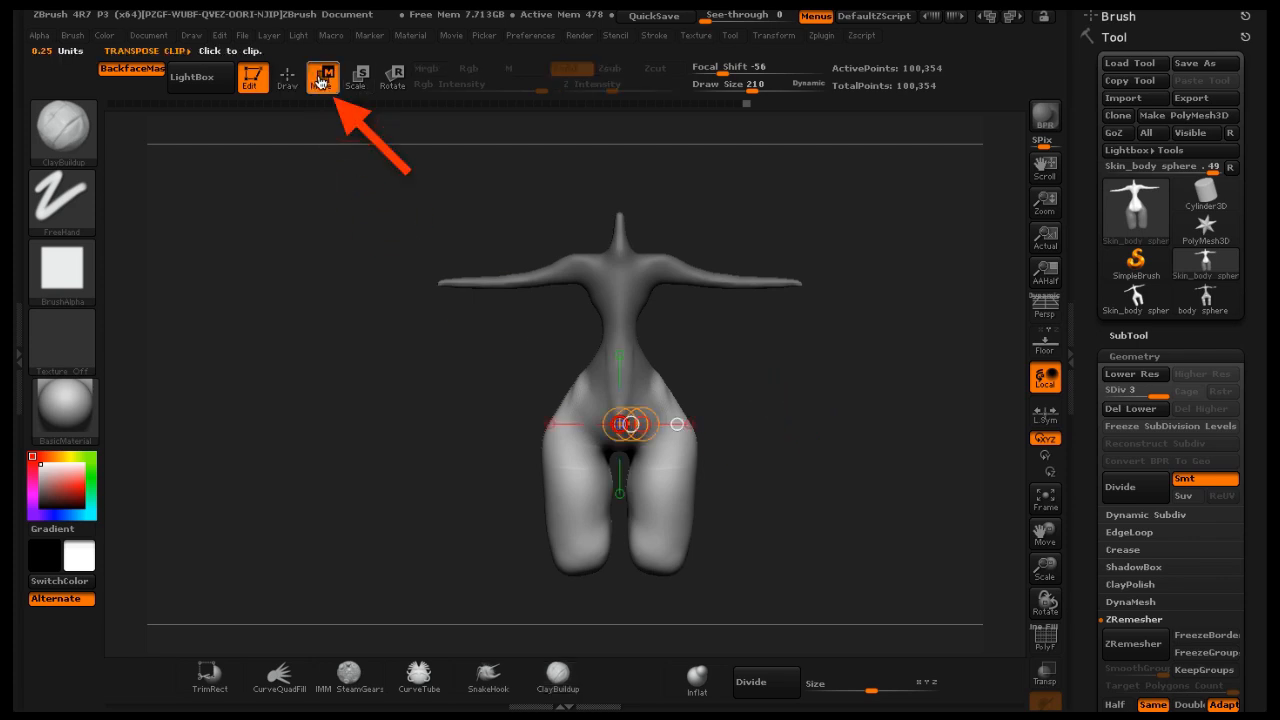
{"action": "mouse_move", "coordinate": [670, 465]}
{"action": "left_mouse_down"}
{"action": "mouse_move", "coordinate": [736, 419]}
{"action": "mouse_move", "coordinate": [700, 444]}
{"action": "left_mouse_up"}
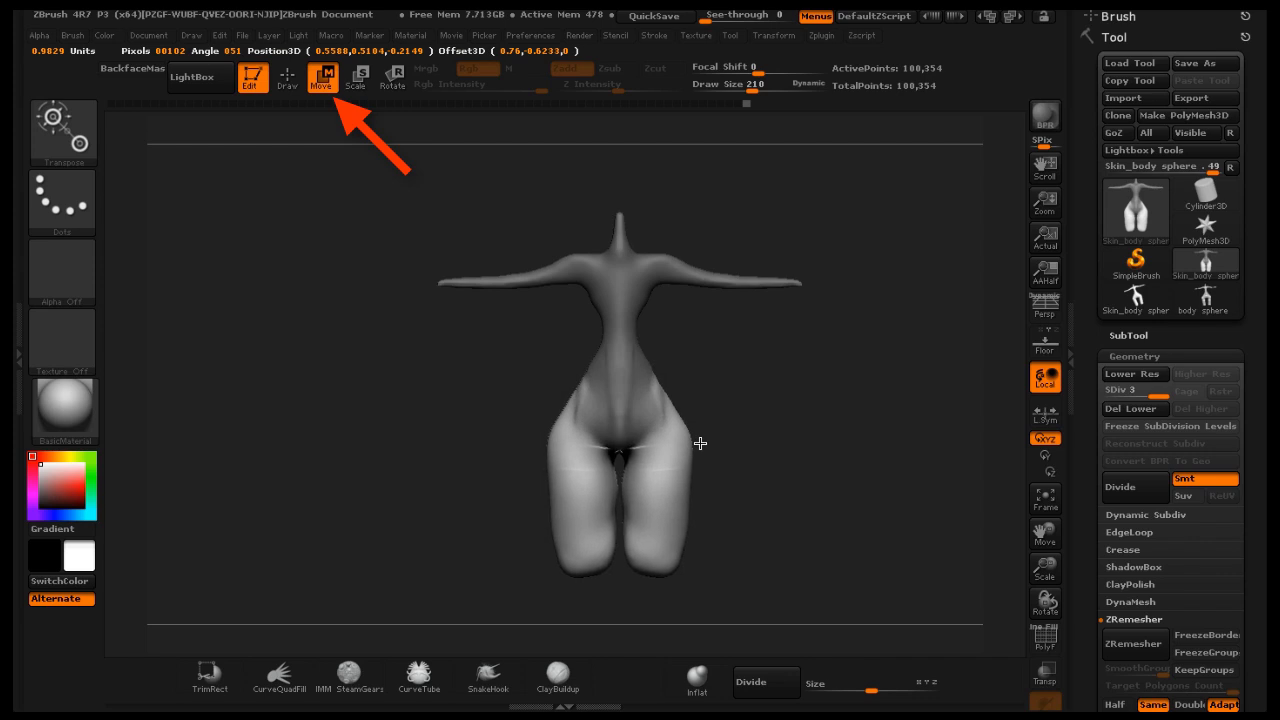
{"action": "left_click_drag", "start_coordinate": [700, 443], "coordinate": [701, 441]}
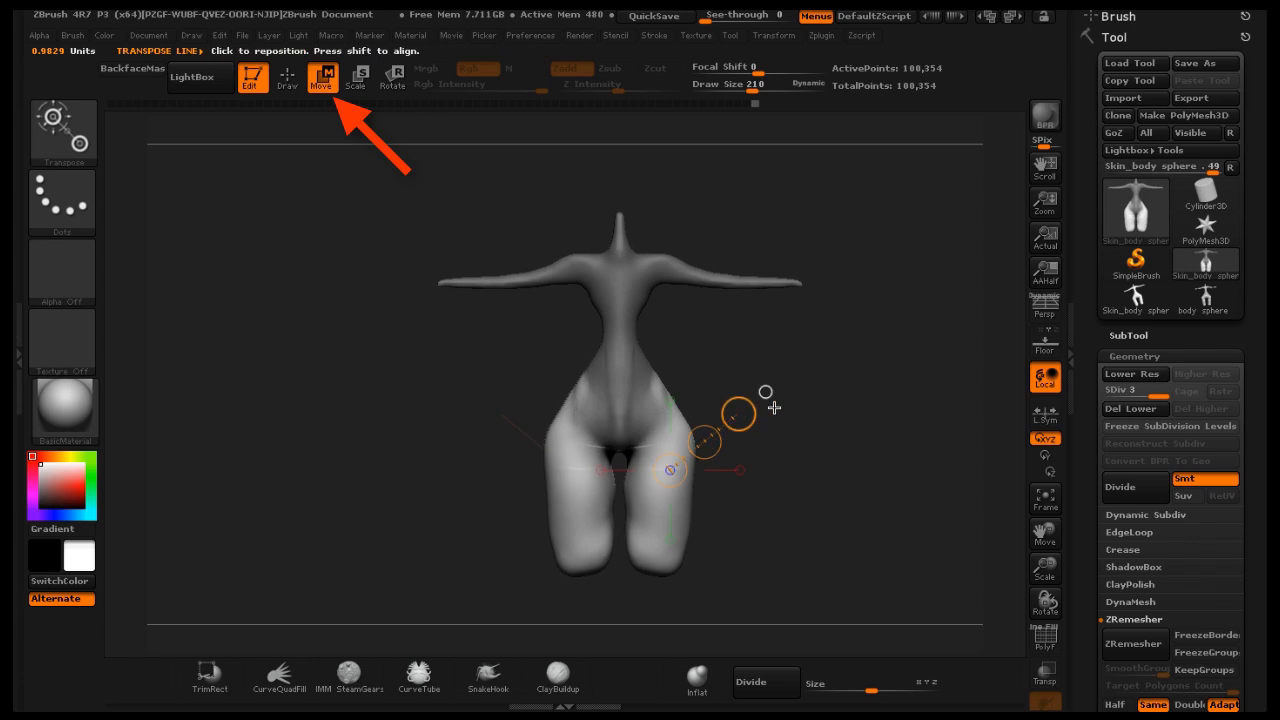
{"action": "left_click_drag", "start_coordinate": [813, 402], "coordinate": [447, 264]}
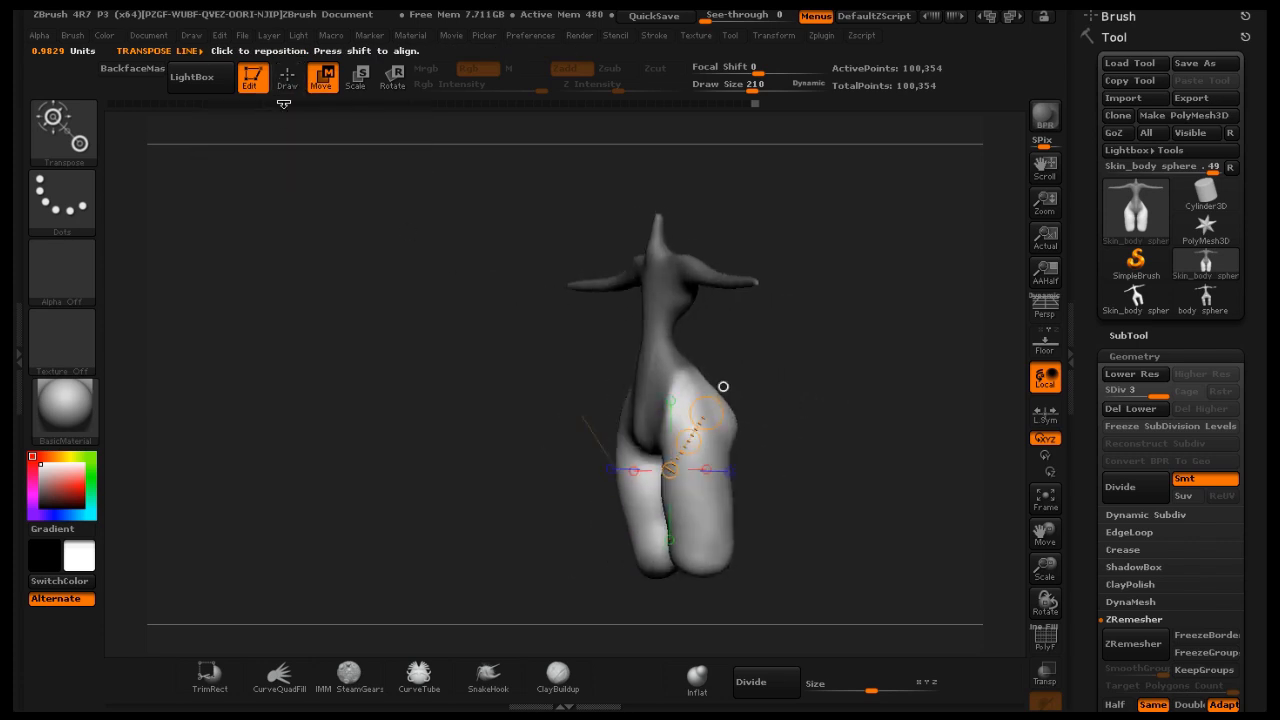
{"action": "left_click", "coordinate": [287, 77]}
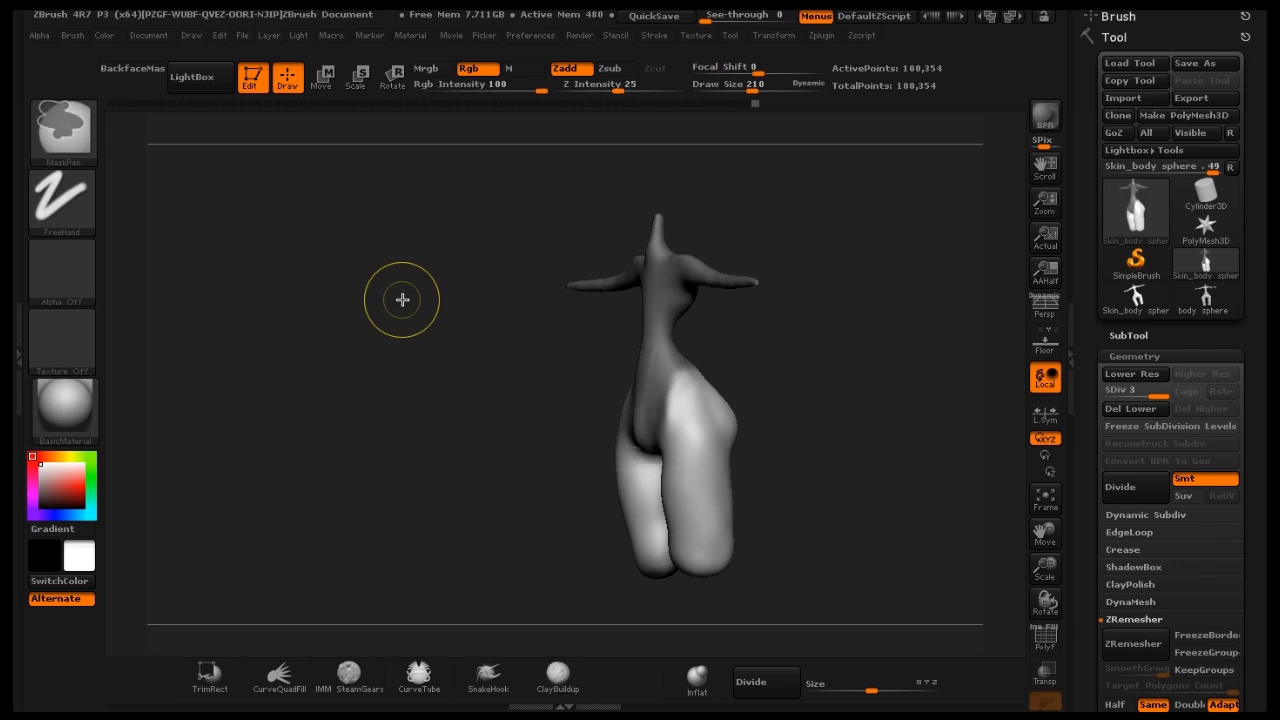
Switch to the ClayBuildup brush at Z intensity 20 and turn the body to a straight back view
{"action": "left_click_drag", "start_coordinate": [403, 299], "coordinate": [447, 338], "text": "ctrl"}
{"action": "mouse_move", "coordinate": [815, 355]}
{"action": "left_mouse_down"}
{"action": "mouse_move", "coordinate": [770, 362]}
{"action": "mouse_move", "coordinate": [849, 374]}
{"action": "left_mouse_up"}
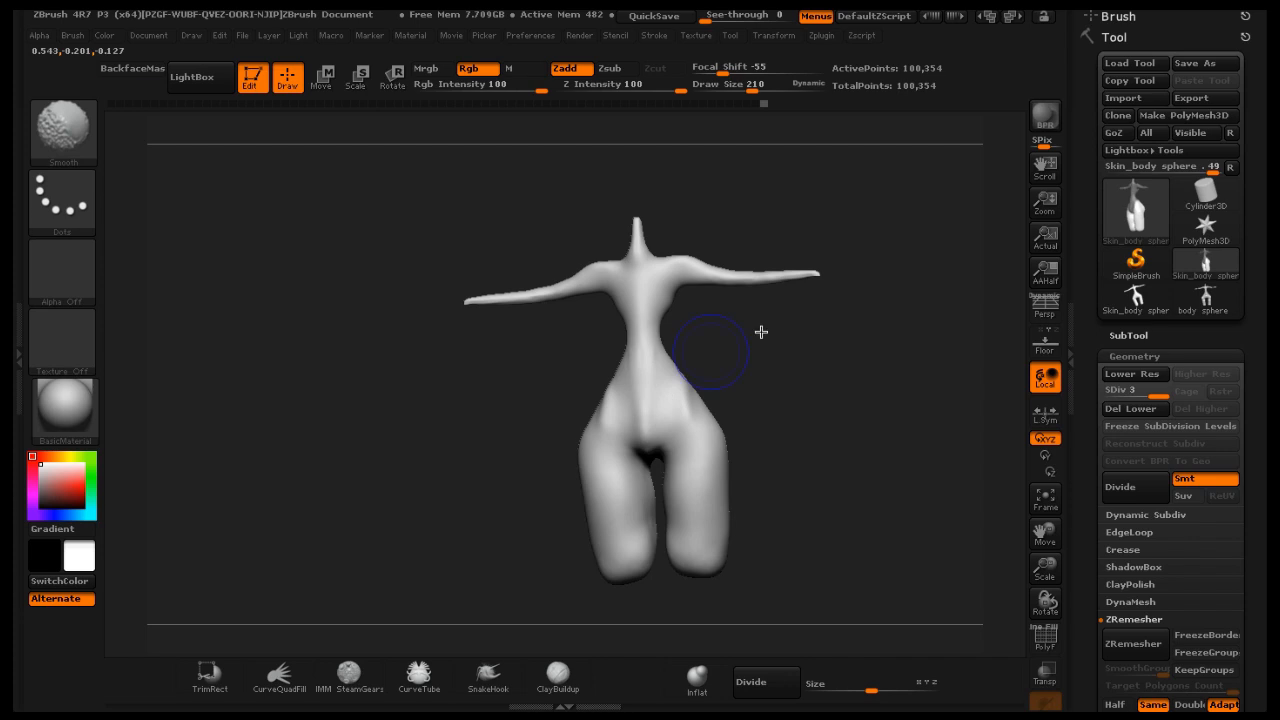
{"action": "mouse_move", "coordinate": [761, 332]}
{"action": "left_mouse_down"}
{"action": "mouse_move", "coordinate": [806, 346]}
{"action": "mouse_move", "coordinate": [799, 328]}
{"action": "mouse_move", "coordinate": [823, 366]}
{"action": "mouse_move", "coordinate": [752, 385]}
{"action": "mouse_move", "coordinate": [771, 363]}
{"action": "left_mouse_up"}
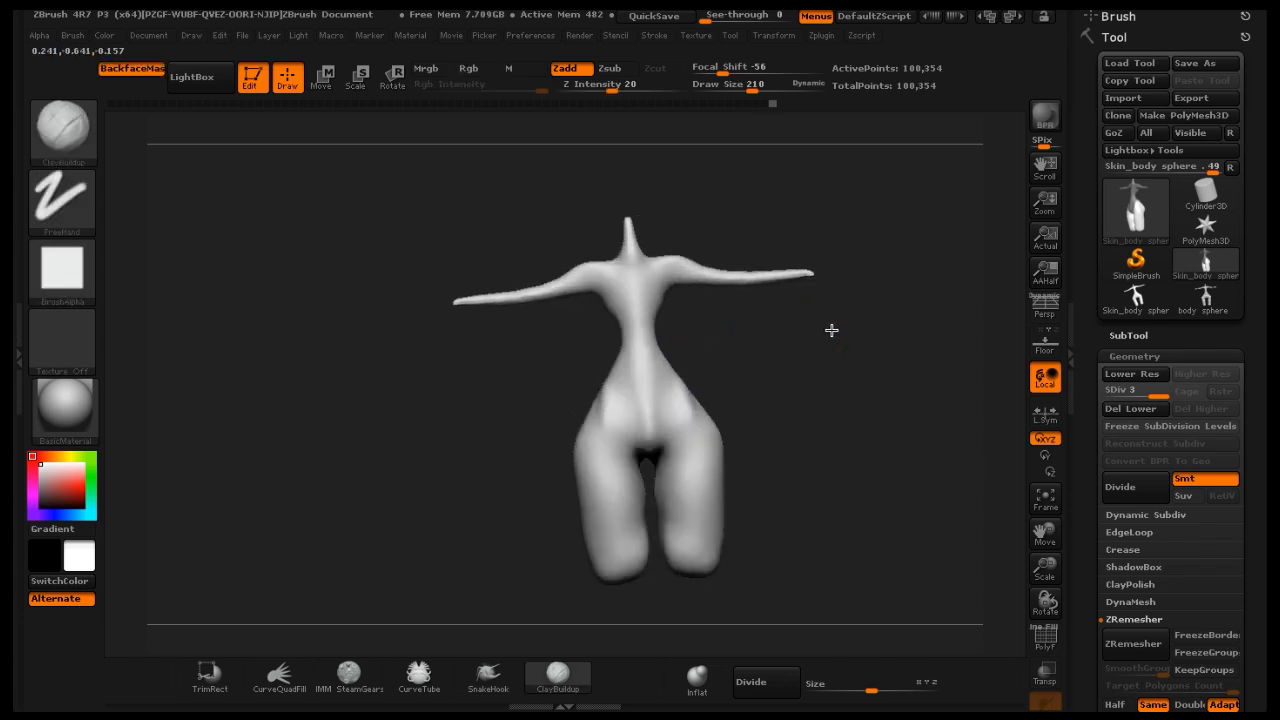
{"action": "mouse_move", "coordinate": [831, 329]}
{"action": "left_mouse_down"}
{"action": "mouse_move", "coordinate": [877, 326]}
{"action": "mouse_move", "coordinate": [751, 354]}
{"action": "mouse_move", "coordinate": [716, 480]}
{"action": "mouse_move", "coordinate": [639, 287]}
{"action": "left_mouse_up"}
{"action": "key", "text": "shift"}
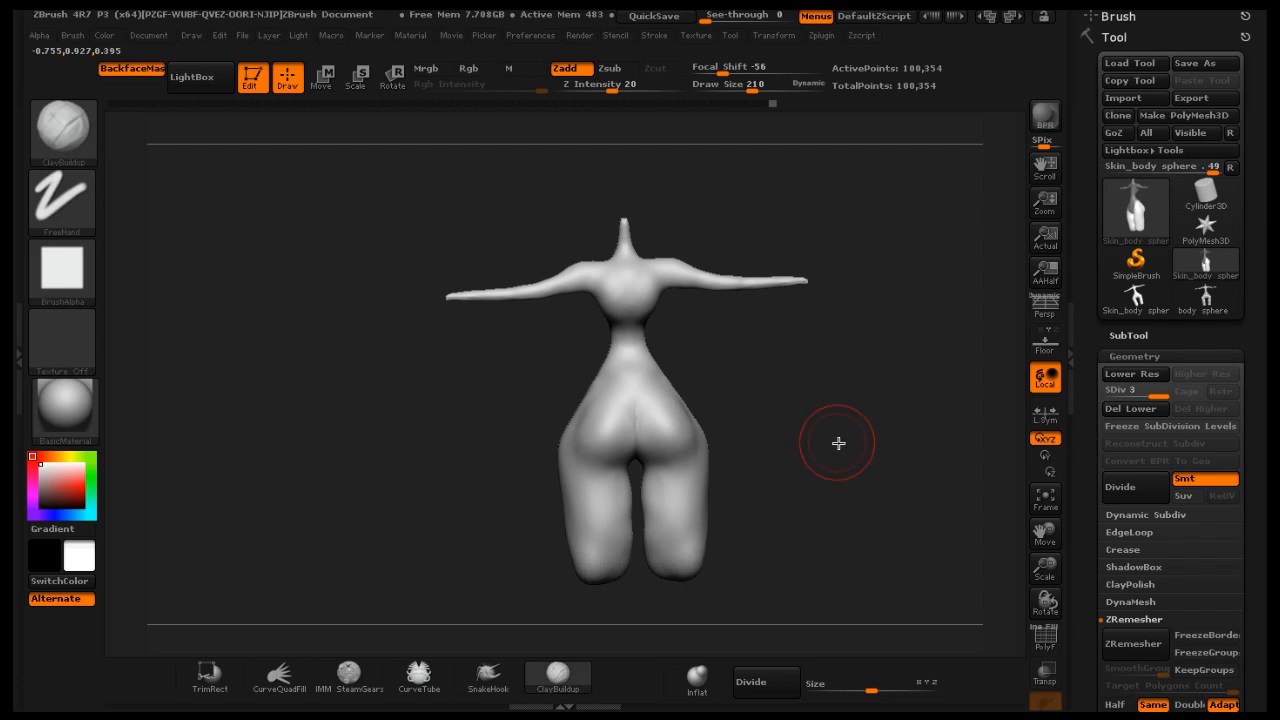
{"action": "left_click_drag", "start_coordinate": [838, 434], "coordinate": [881, 466], "text": "shift"}
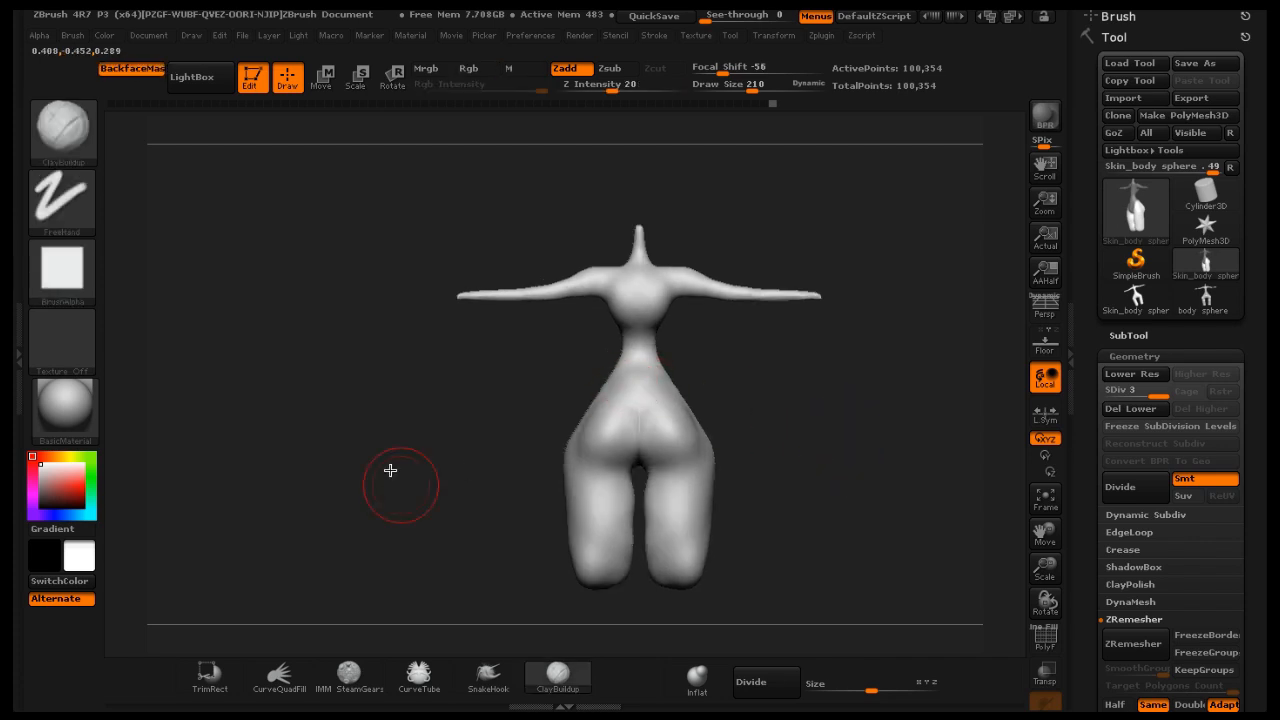
Choose TrimRect from the brush library as the active selection brush, then reopen the brush library
{"action": "left_click", "coordinate": [66, 141]}
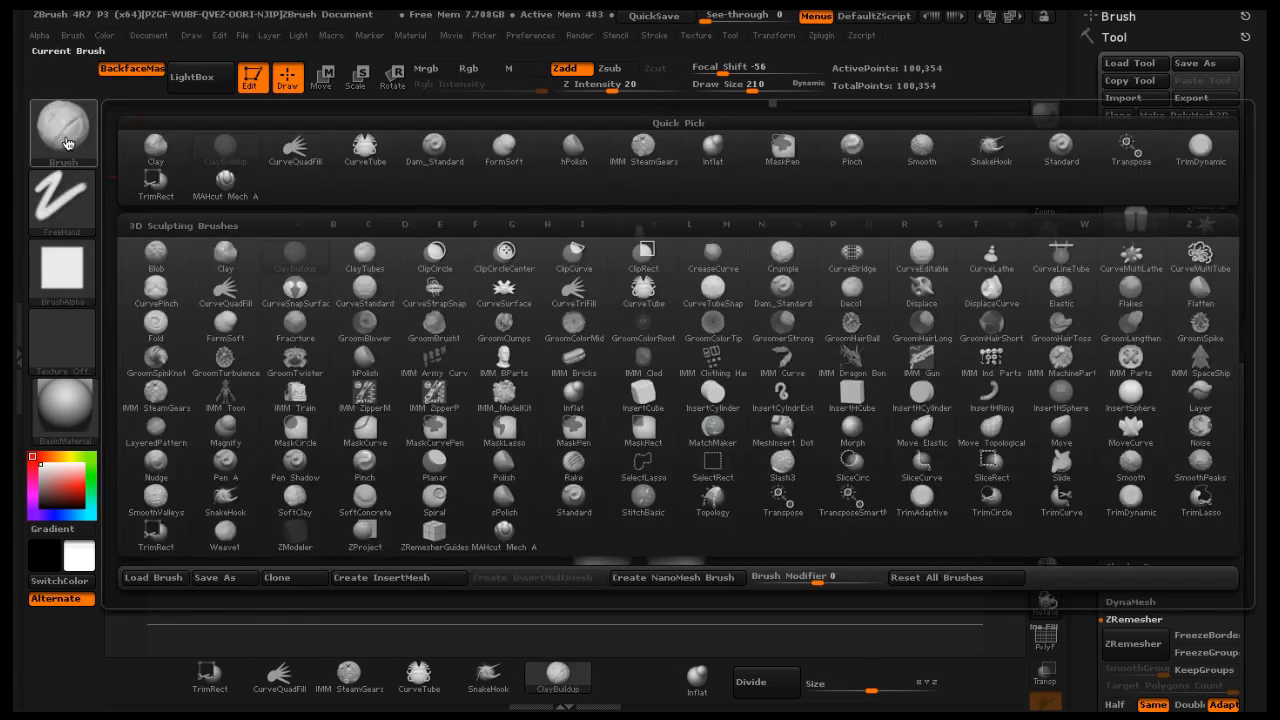
{"action": "left_click", "coordinate": [156, 182]}
{"action": "left_click", "coordinate": [200, 218]}
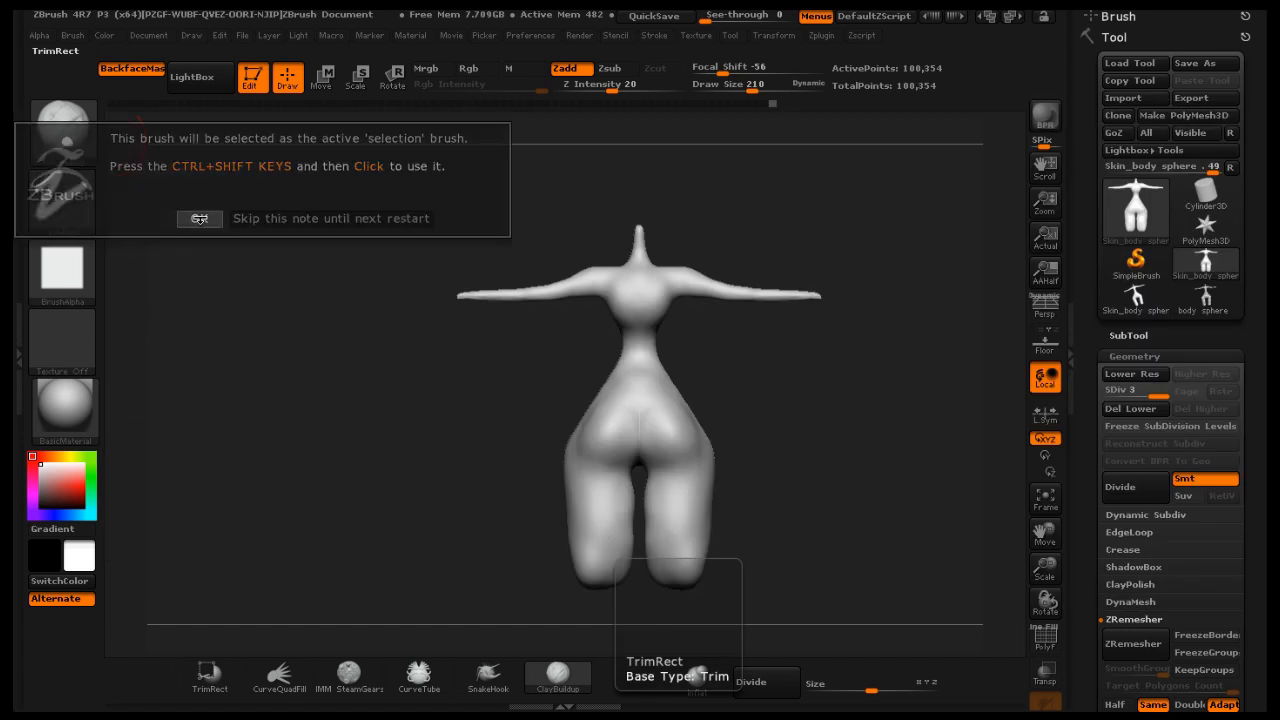
{"action": "left_click", "coordinate": [66, 135]}
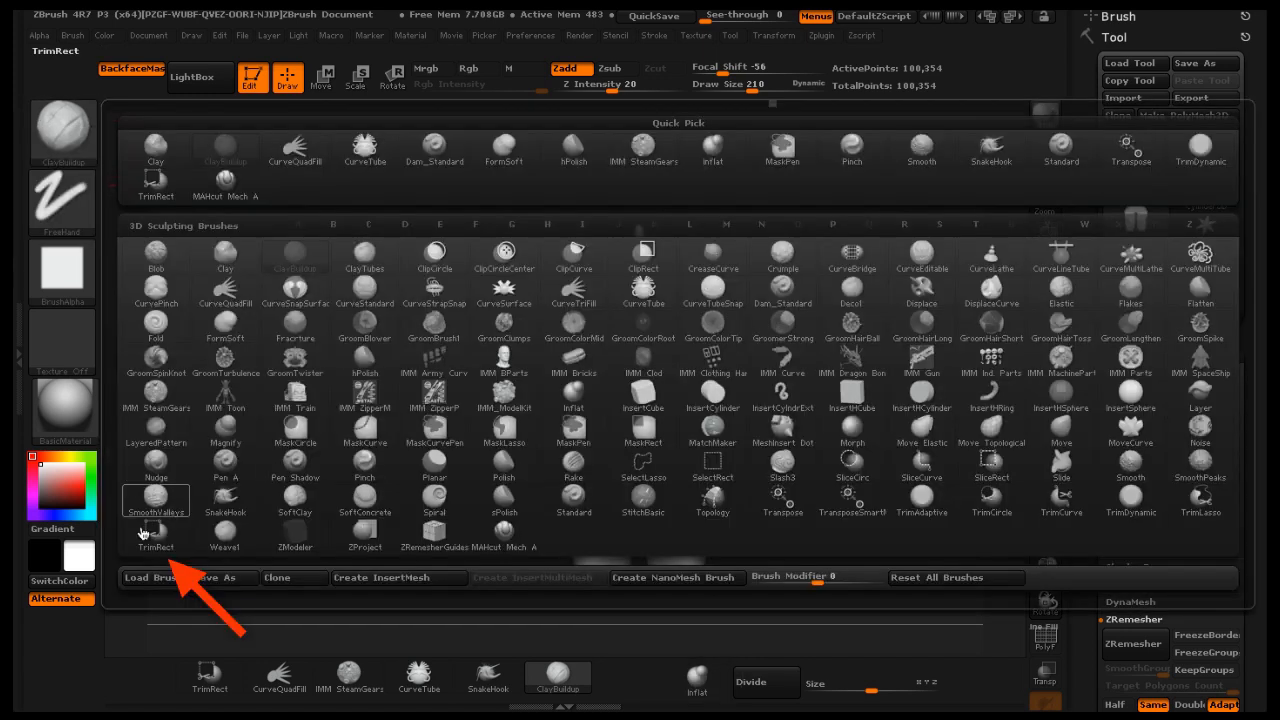
{"action": "mouse_move", "coordinate": [238, 408]}
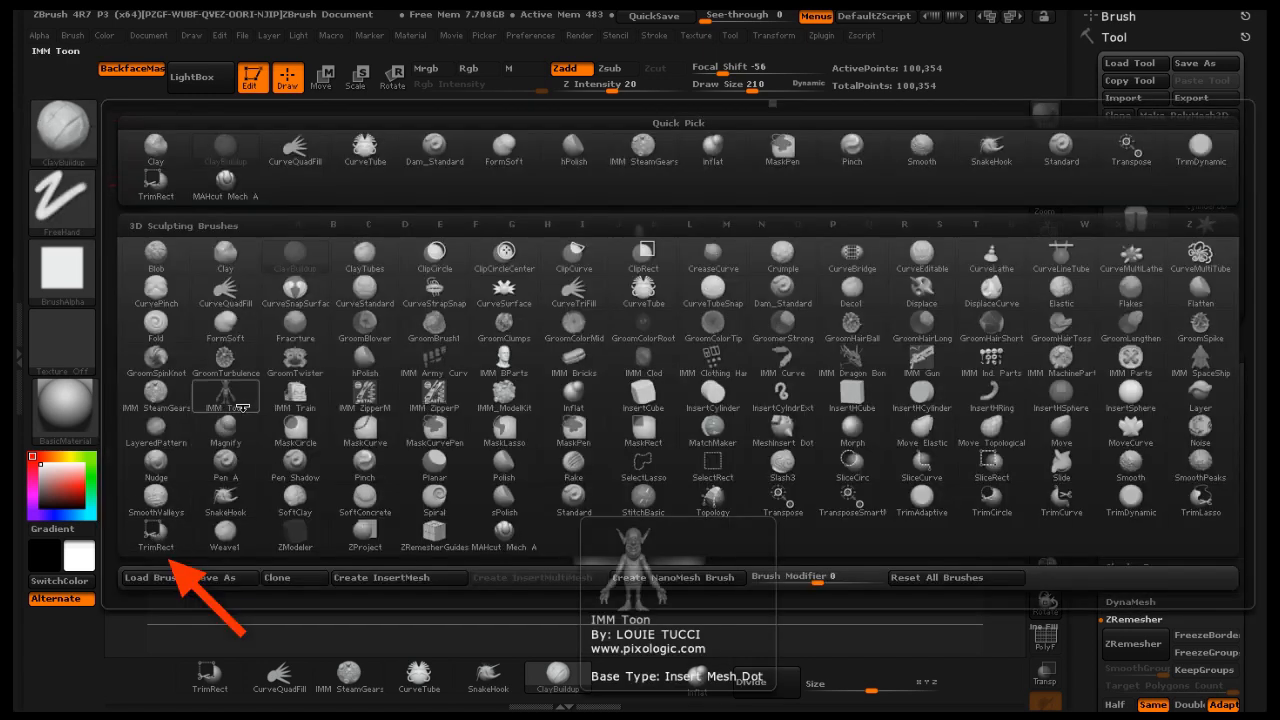
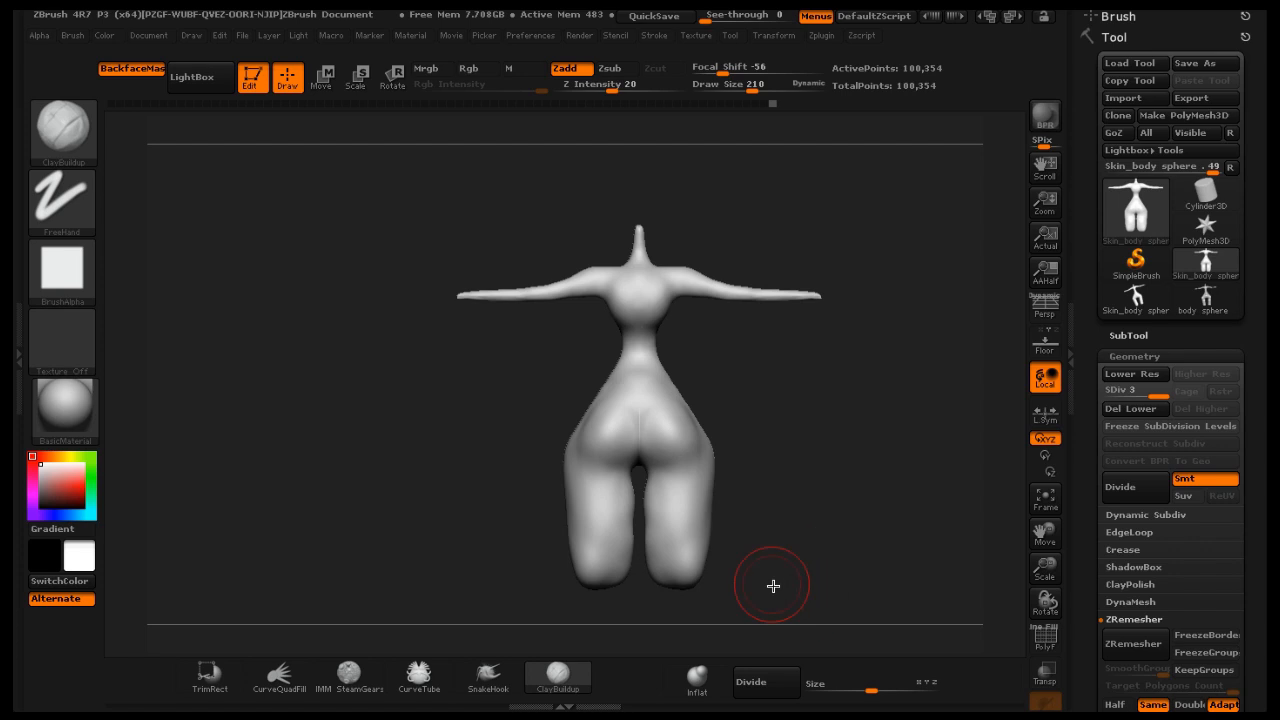
Freeze the subdivision levels and trim away the lower legs with a TrimRect stroke
{"action": "left_click_drag", "start_coordinate": [751, 597], "coordinate": [549, 566], "text": "ctrl+shift"}
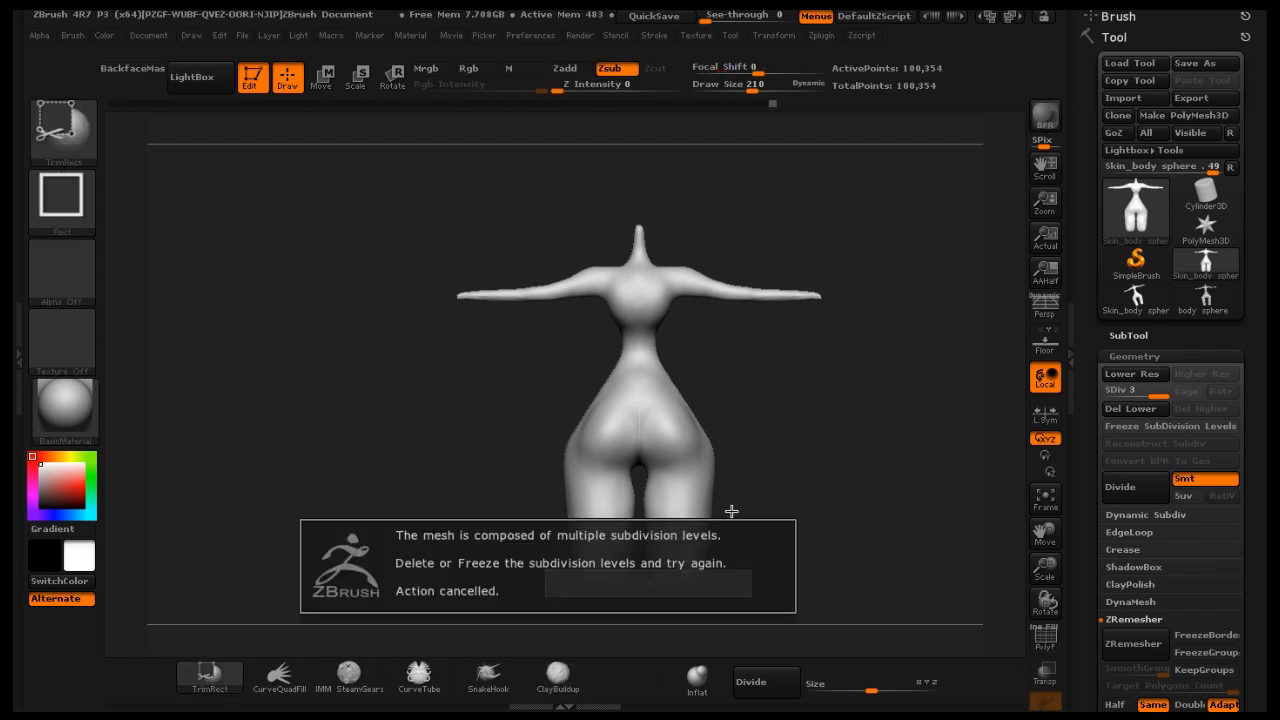
{"action": "left_click", "coordinate": [1130, 408]}
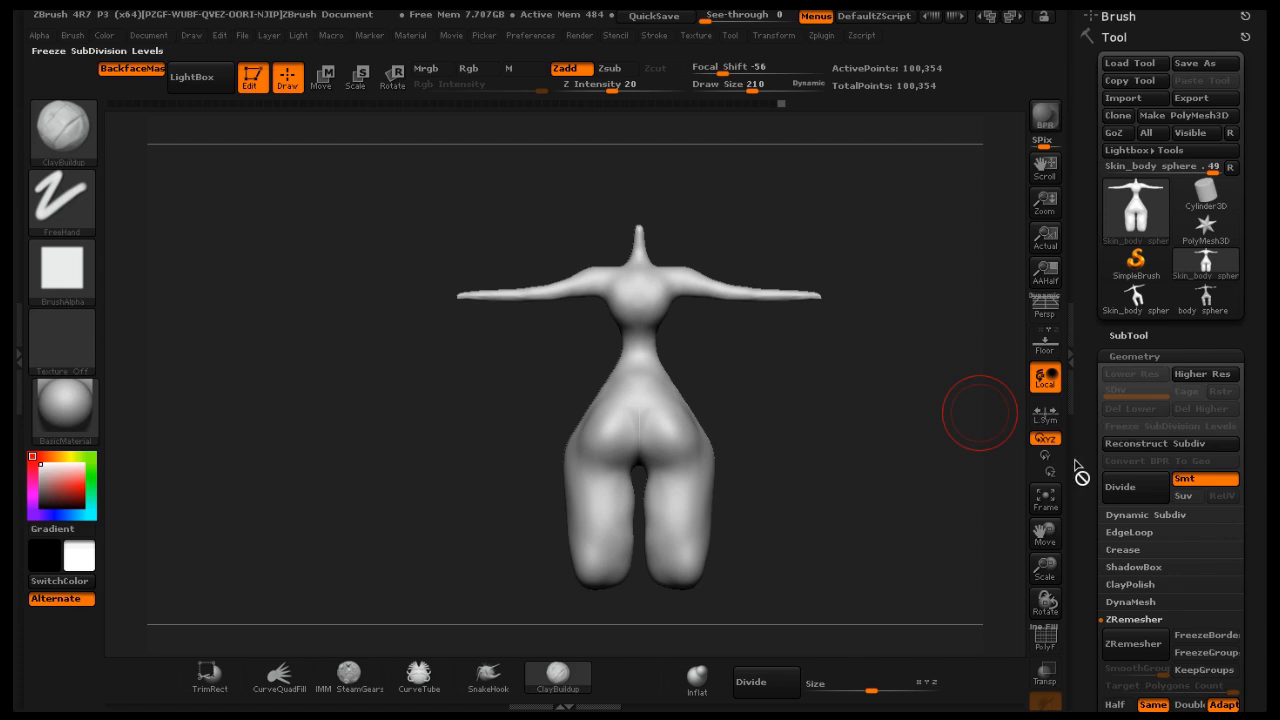
{"action": "mouse_move", "coordinate": [760, 602]}
{"action": "left_mouse_down", "text": "ctrl+shift"}
{"action": "mouse_move", "coordinate": [557, 586]}
{"action": "mouse_move", "coordinate": [548, 573]}
{"action": "left_mouse_up", "text": "ctrl+shift"}
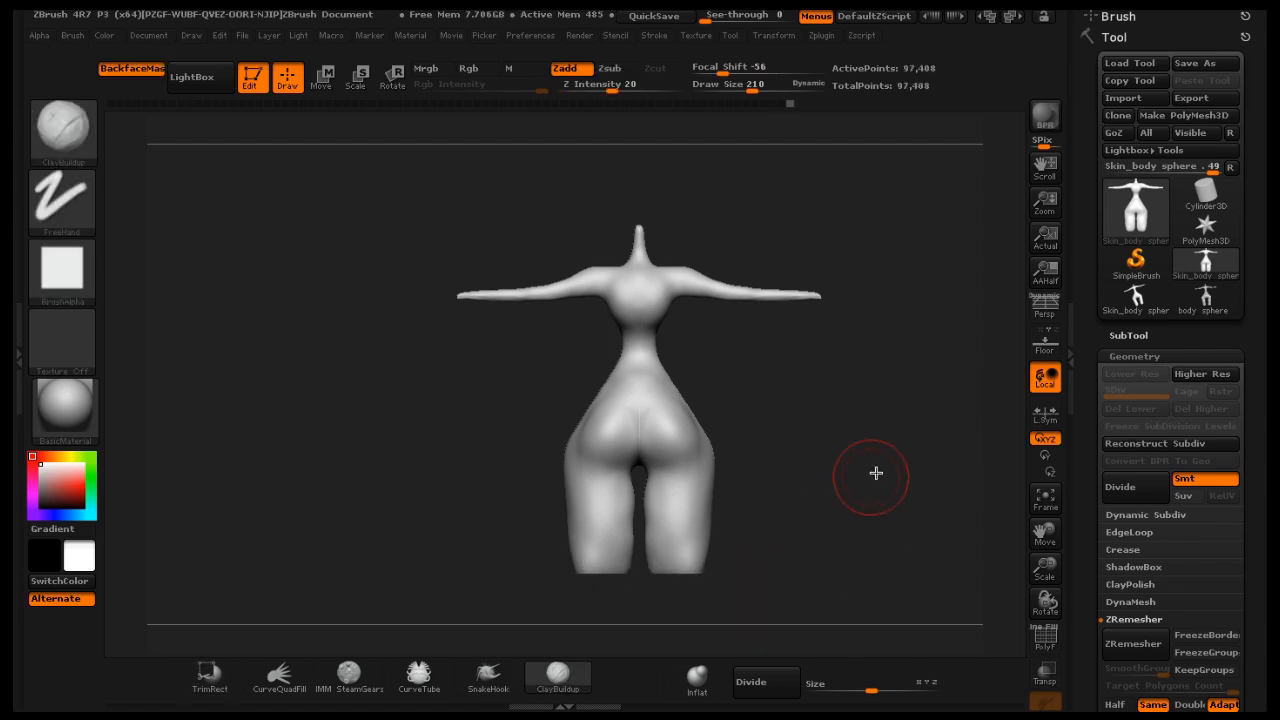
Pick the InsertSphere brush from the brush library
{"action": "mouse_move", "coordinate": [871, 471]}
{"action": "left_mouse_down"}
{"action": "mouse_move", "coordinate": [711, 497]}
{"action": "mouse_move", "coordinate": [702, 474]}
{"action": "mouse_move", "coordinate": [721, 426]}
{"action": "left_mouse_up"}
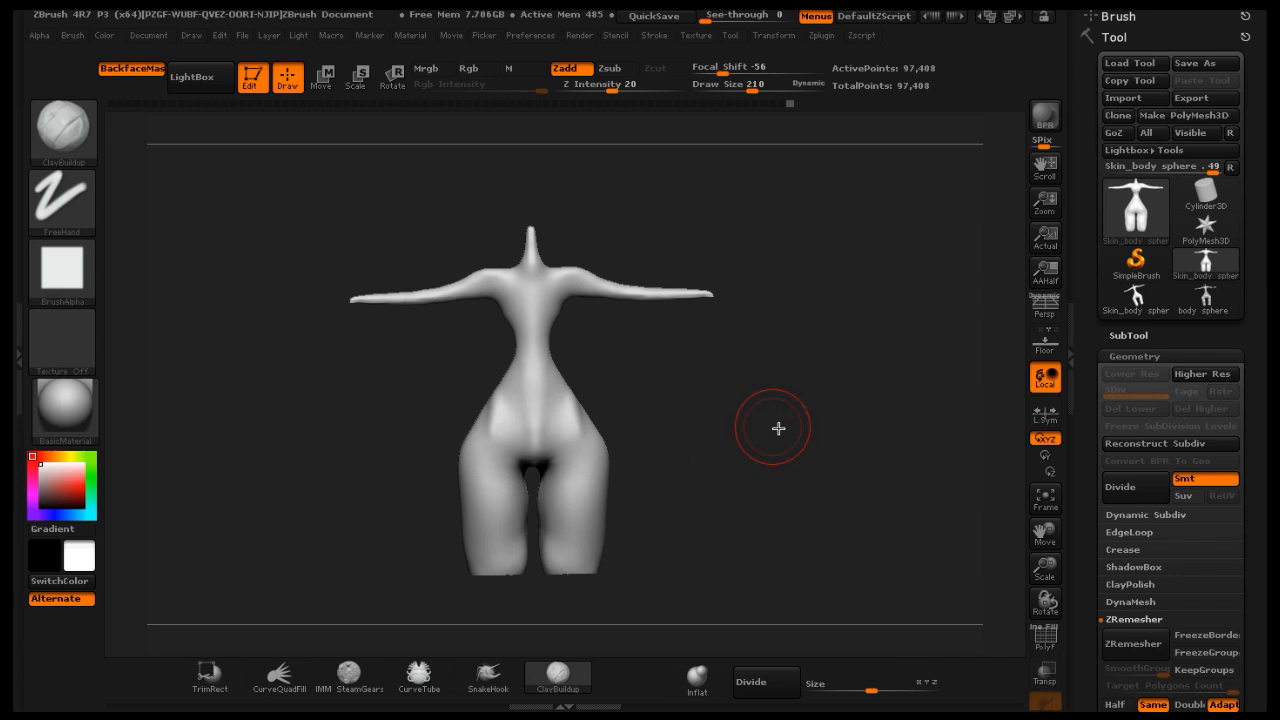
{"action": "mouse_move", "coordinate": [803, 489]}
{"action": "left_mouse_down"}
{"action": "mouse_move", "coordinate": [771, 486]}
{"action": "mouse_move", "coordinate": [781, 482]}
{"action": "left_mouse_up"}
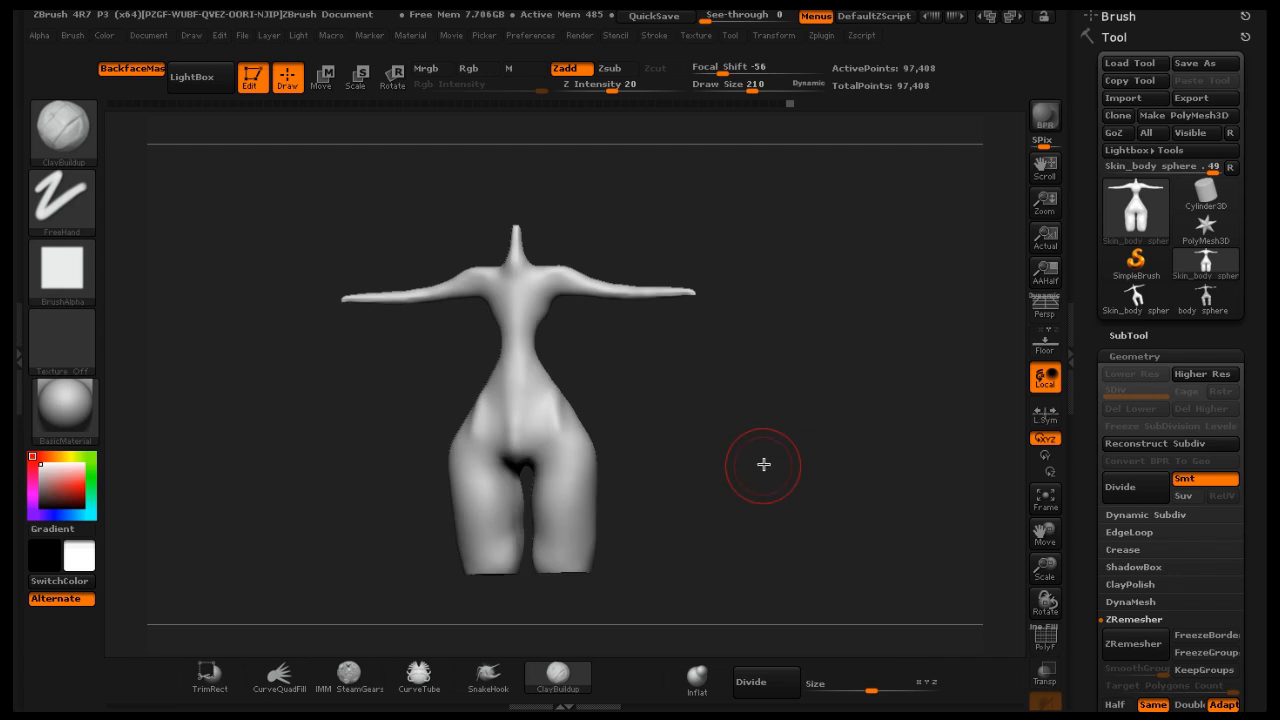
{"action": "left_click", "coordinate": [62, 128]}
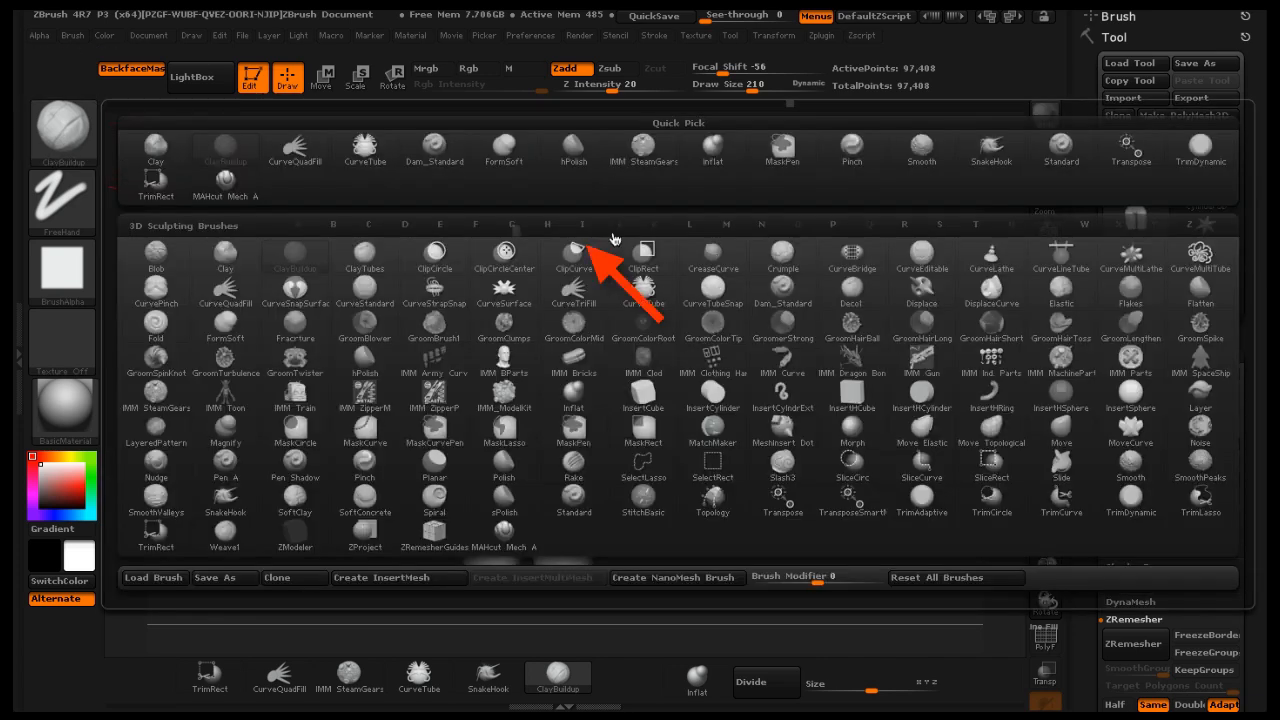
{"action": "left_click", "coordinate": [581, 225]}
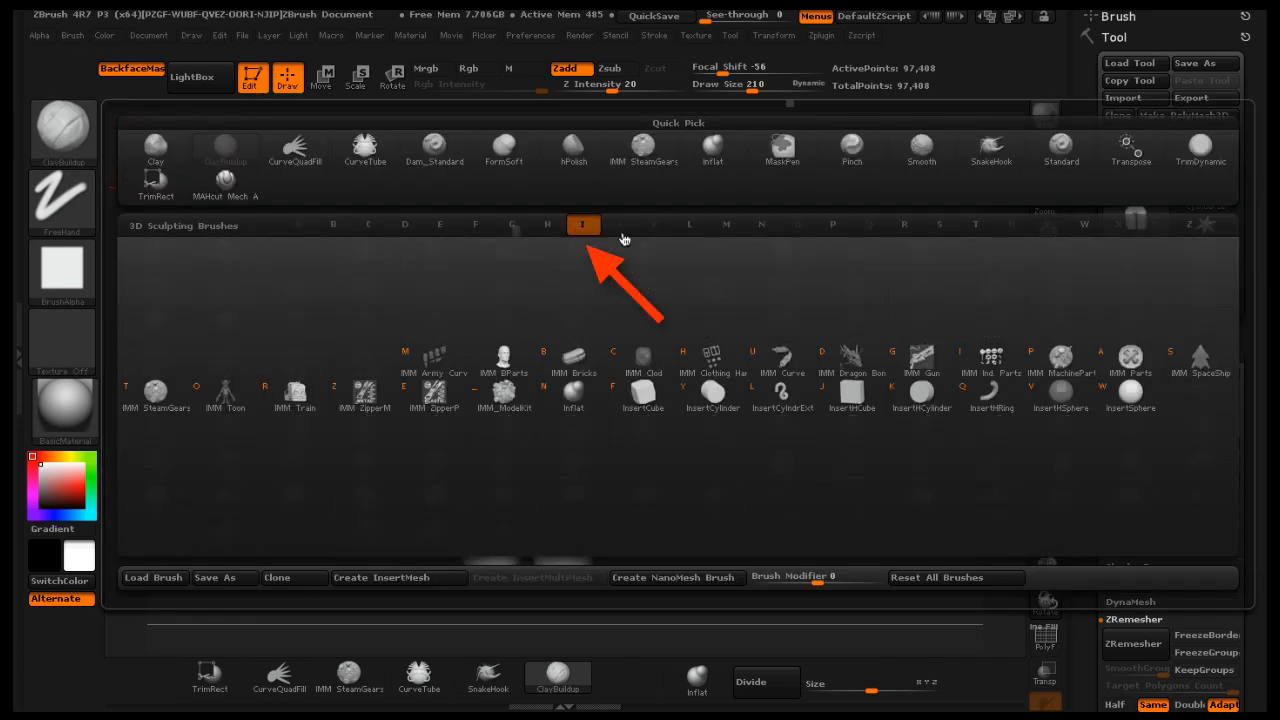
{"action": "left_click", "coordinate": [1128, 393]}
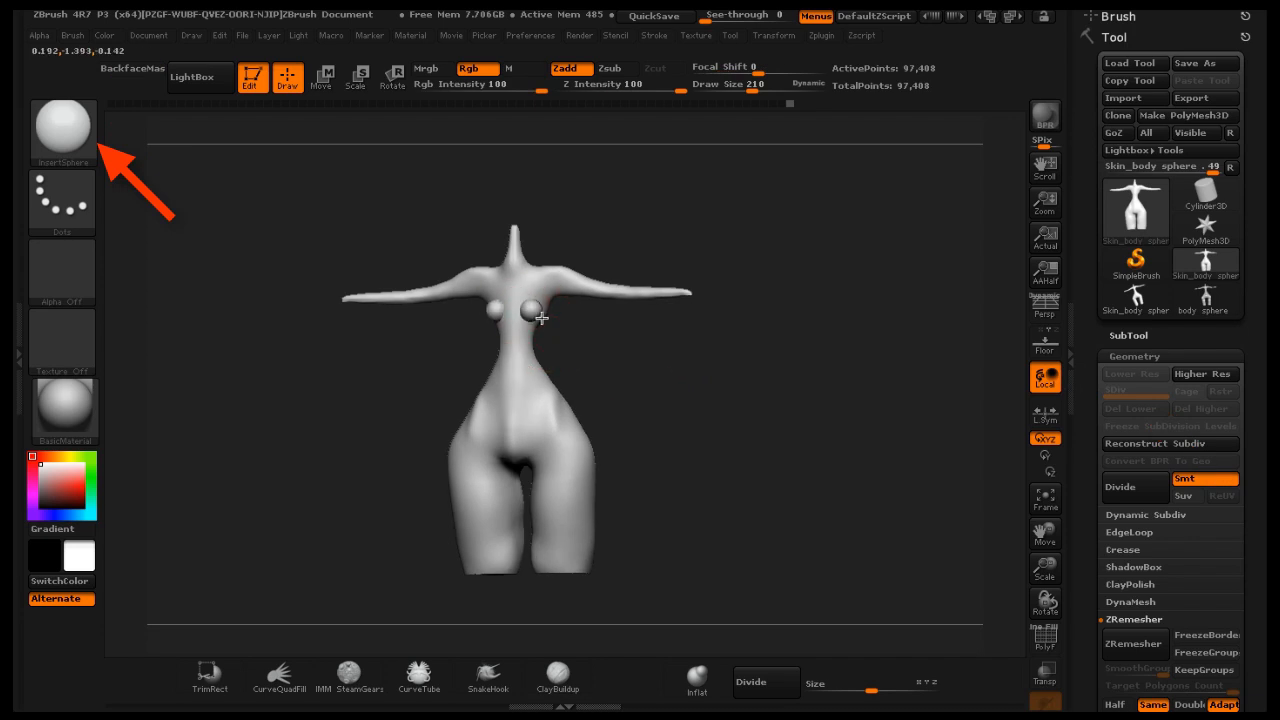
Insert a pair of spheres on the chest for the breasts
{"action": "left_click_drag", "start_coordinate": [655, 332], "coordinate": [700, 332]}
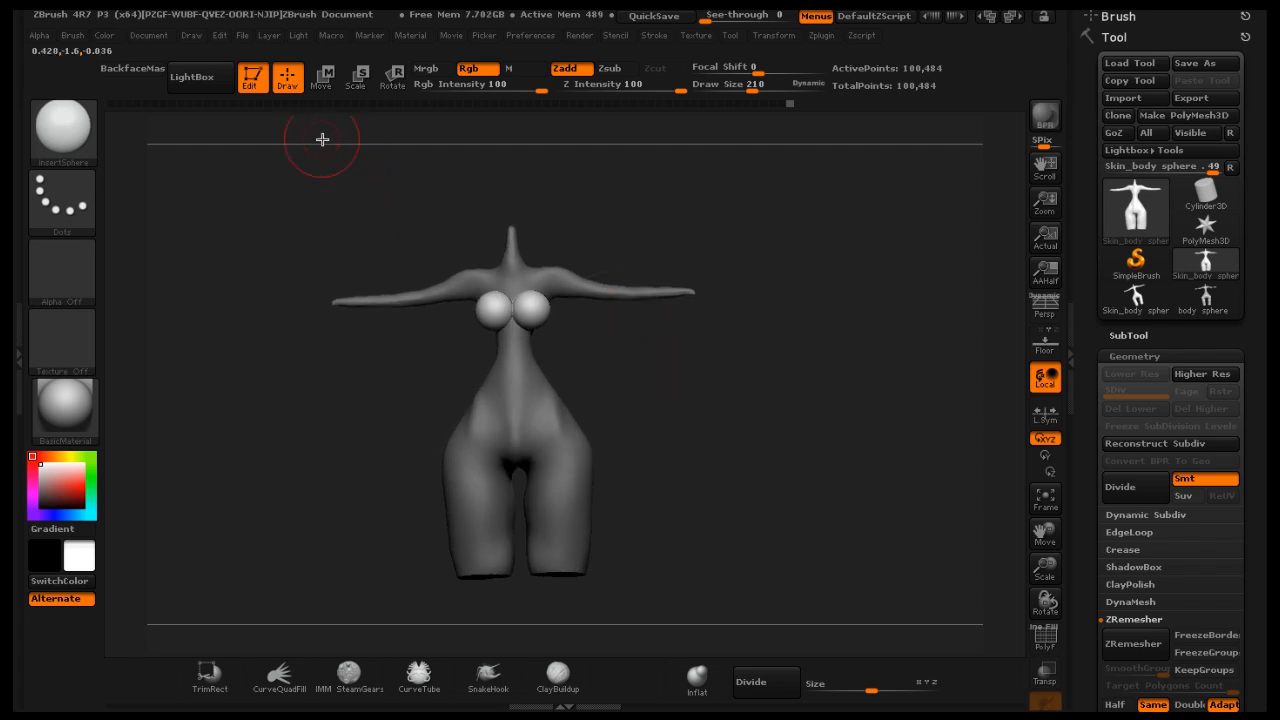
Try moving the breast spheres with a Move transpose line, undo it, and return to Draw mode
{"action": "left_click", "coordinate": [321, 76]}
{"action": "left_click_drag", "start_coordinate": [568, 310], "coordinate": [574, 298]}
{"action": "left_click_drag", "start_coordinate": [668, 335], "coordinate": [639, 338]}
{"action": "key", "text": "ctrl+z"}
{"action": "key", "text": "ctrl+z"}
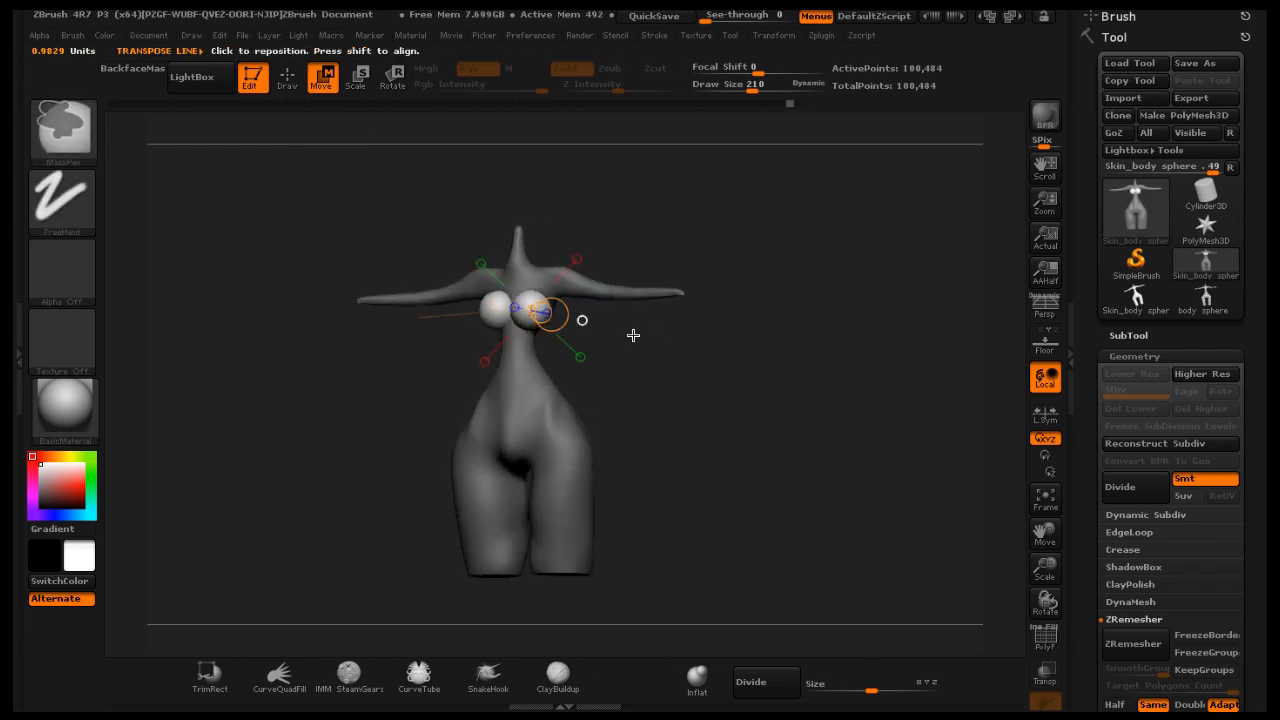
{"action": "left_click", "coordinate": [287, 85]}
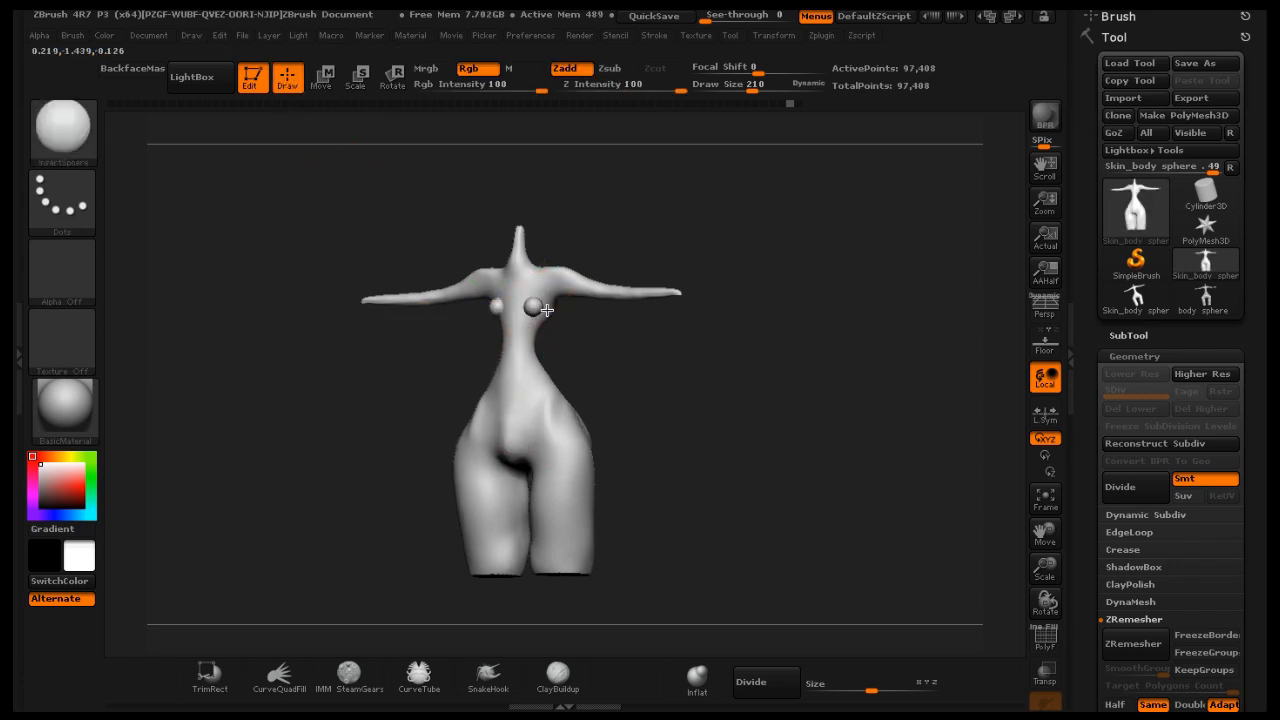
Step back and forth through undo history to compare the chest with and without the inserted spheres
{"action": "key", "text": "ctrl+shift+z"}
{"action": "key", "text": "ctrl+shift+z"}
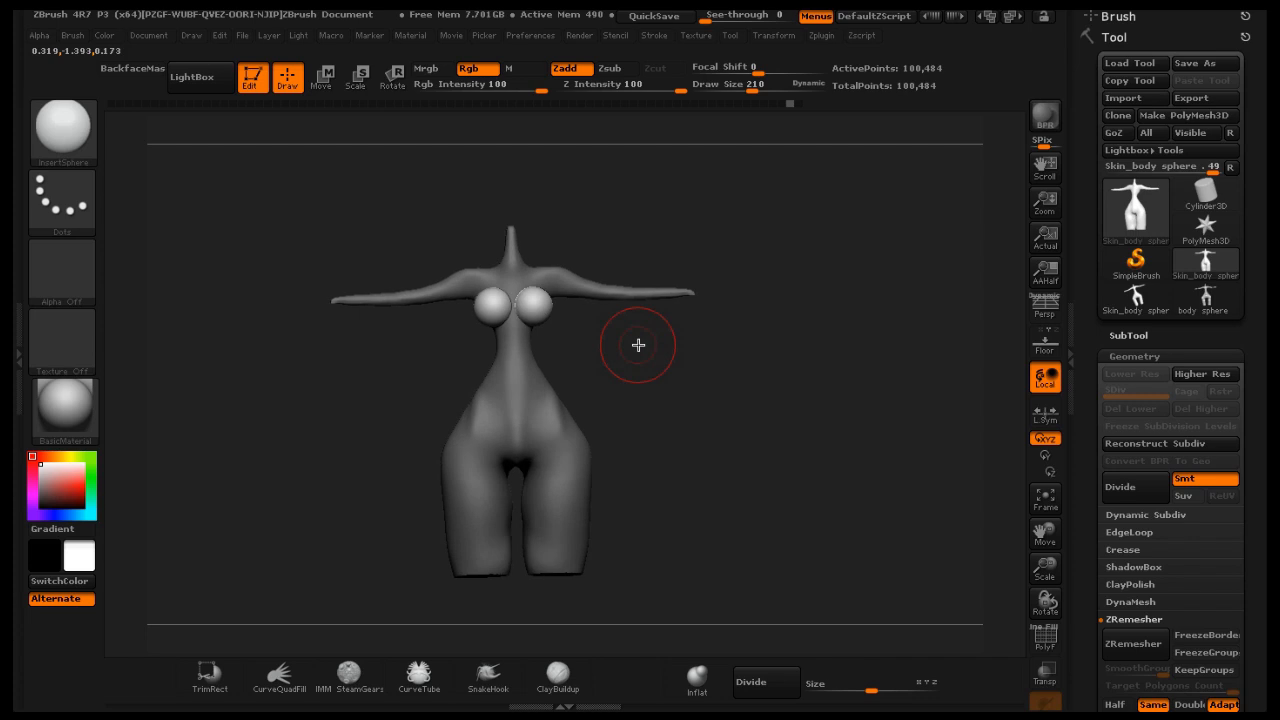
{"action": "key", "text": "ctrl+z"}
{"action": "key", "text": "ctrl+z"}
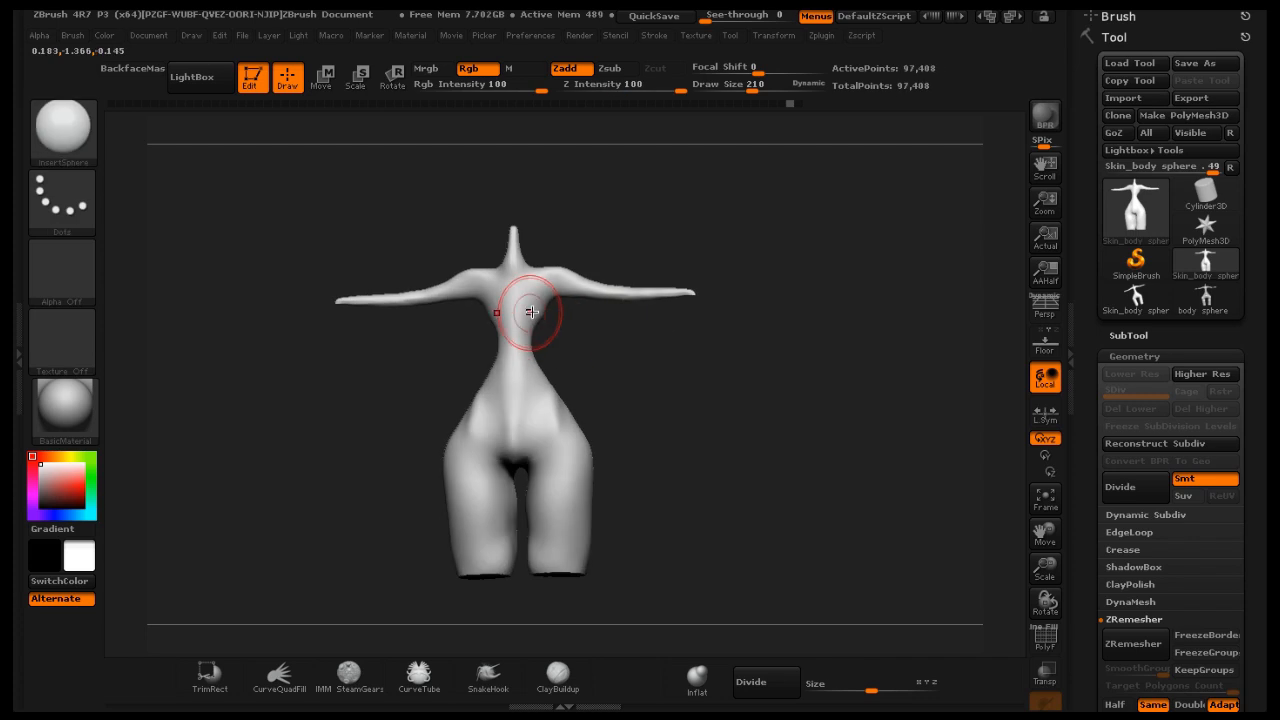
{"action": "key", "text": "ctrl+shift+z"}
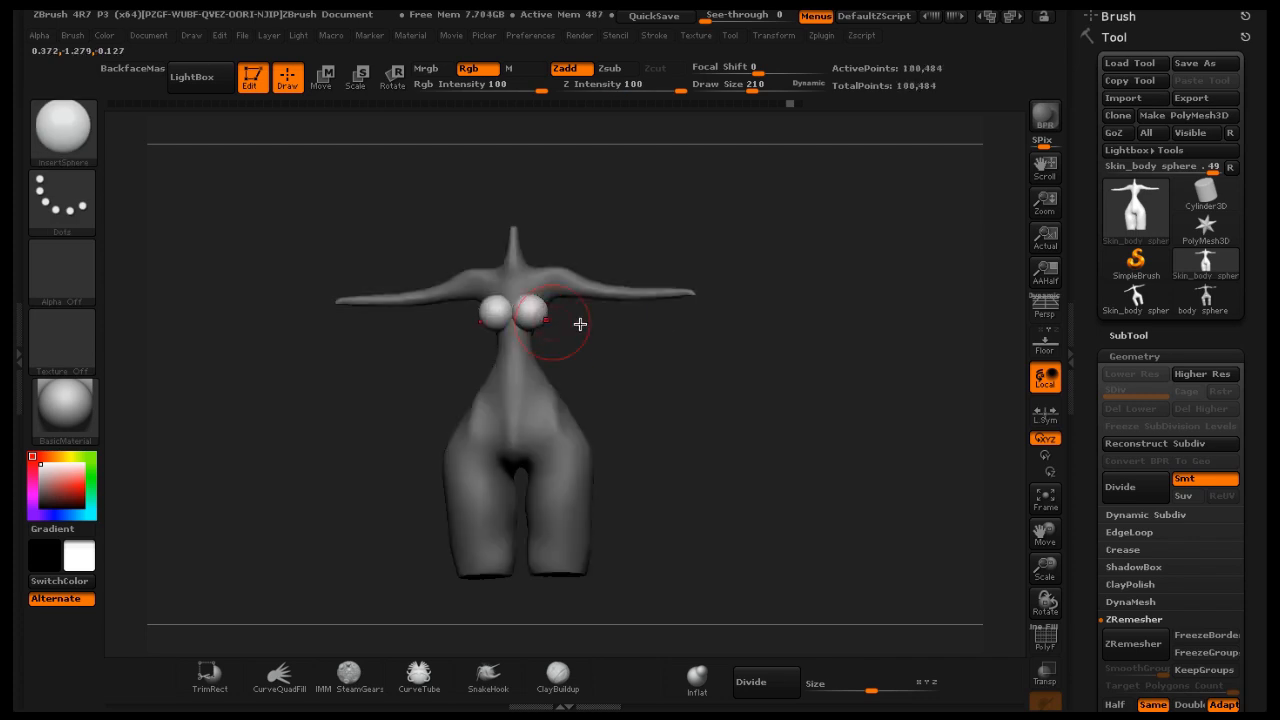
{"action": "key", "text": "ctrl+shift+z"}
Remesh the body as a DynaMesh at resolution 240 to fuse the spheres into the torso
{"action": "mouse_move", "coordinate": [666, 333]}
{"action": "left_mouse_down"}
{"action": "mouse_move", "coordinate": [650, 336]}
{"action": "mouse_move", "coordinate": [626, 383]}
{"action": "mouse_move", "coordinate": [514, 380]}
{"action": "mouse_move", "coordinate": [491, 343]}
{"action": "mouse_move", "coordinate": [584, 330]}
{"action": "mouse_move", "coordinate": [639, 344]}
{"action": "left_mouse_up"}
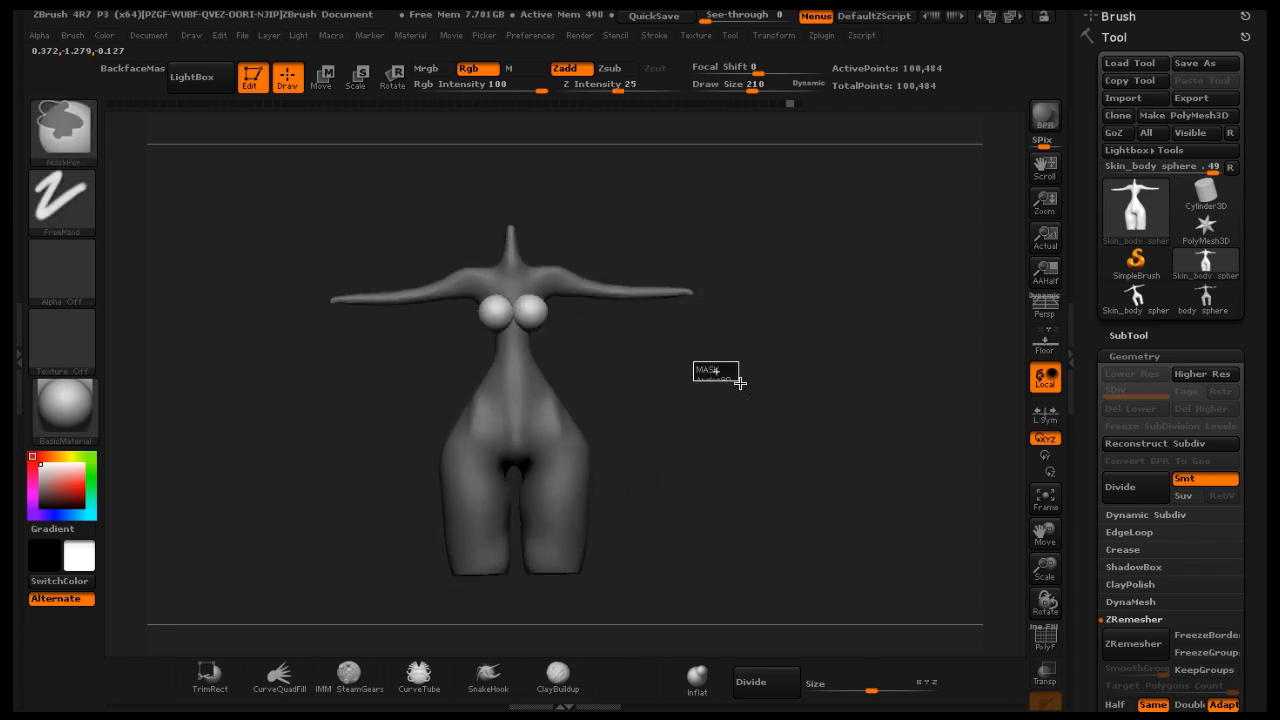
{"action": "left_click", "coordinate": [715, 378], "text": "ctrl"}
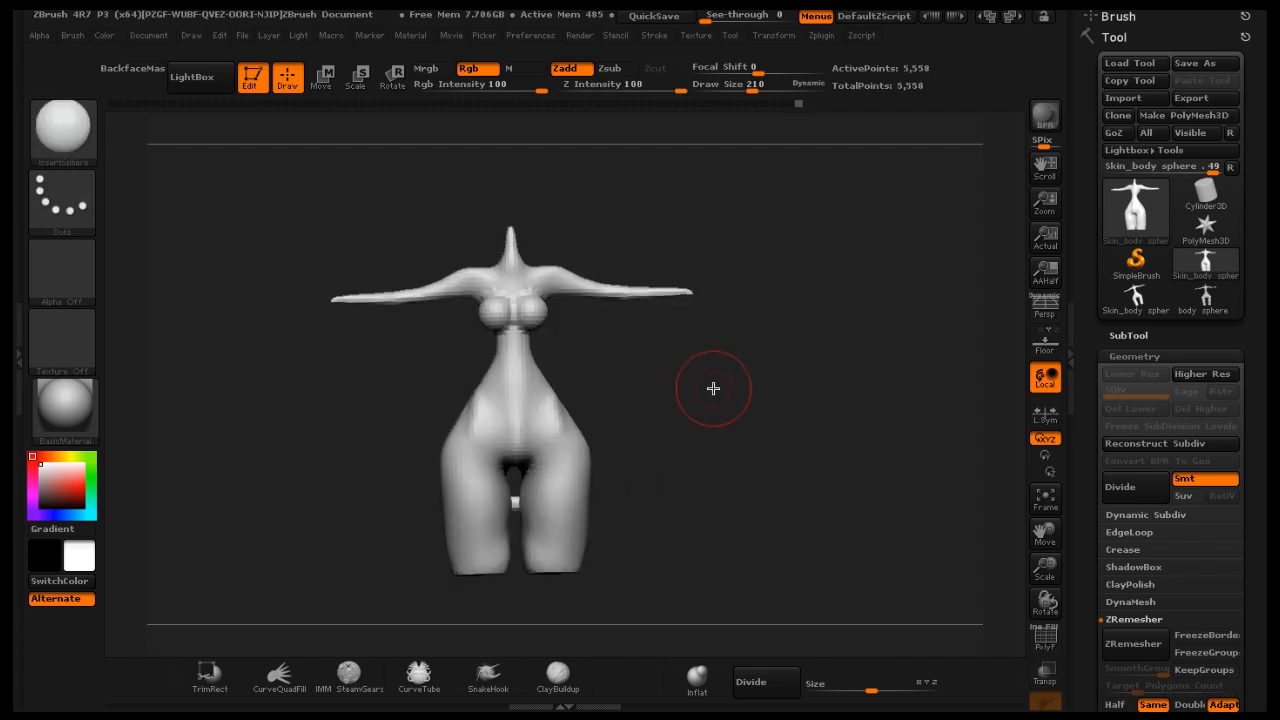
{"action": "key", "text": "ctrl"}
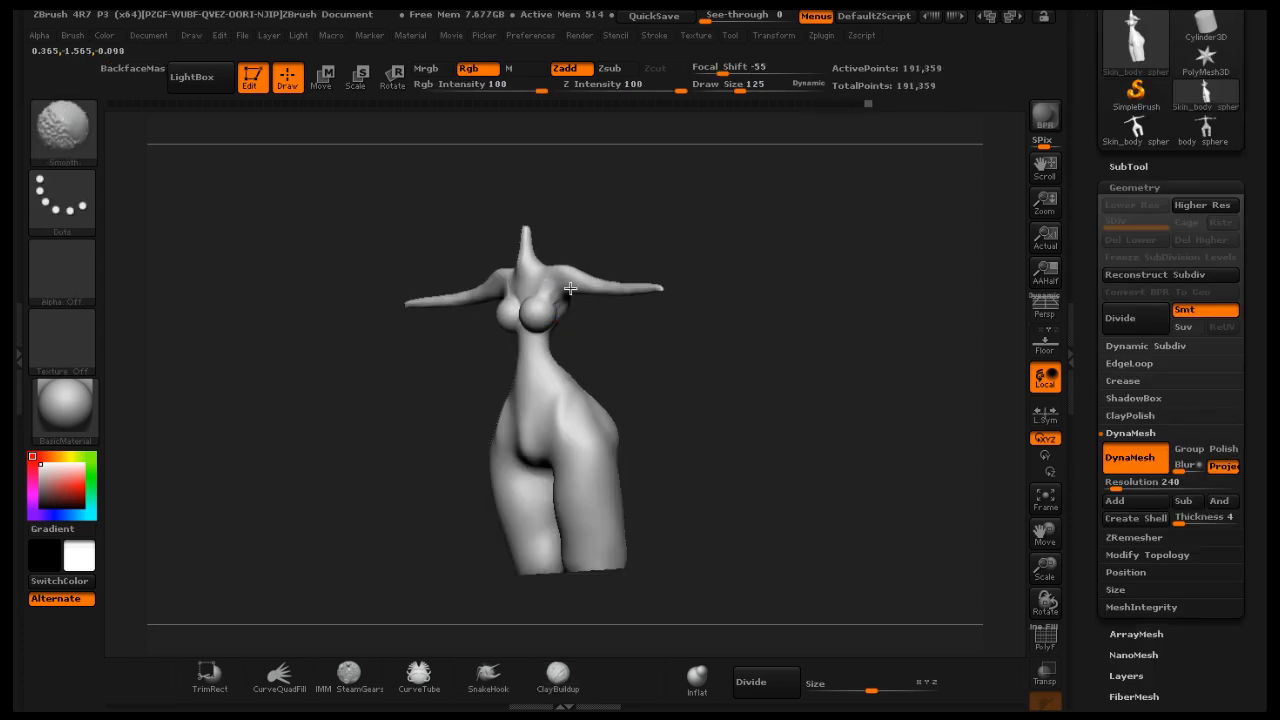
Save the tool as Skin_body sphere.ztl
{"action": "mouse_move", "coordinate": [651, 351]}
{"action": "left_mouse_down", "text": "shift"}
{"action": "mouse_move", "coordinate": [677, 343]}
{"action": "mouse_move", "coordinate": [496, 301]}
{"action": "left_mouse_up", "text": "shift"}
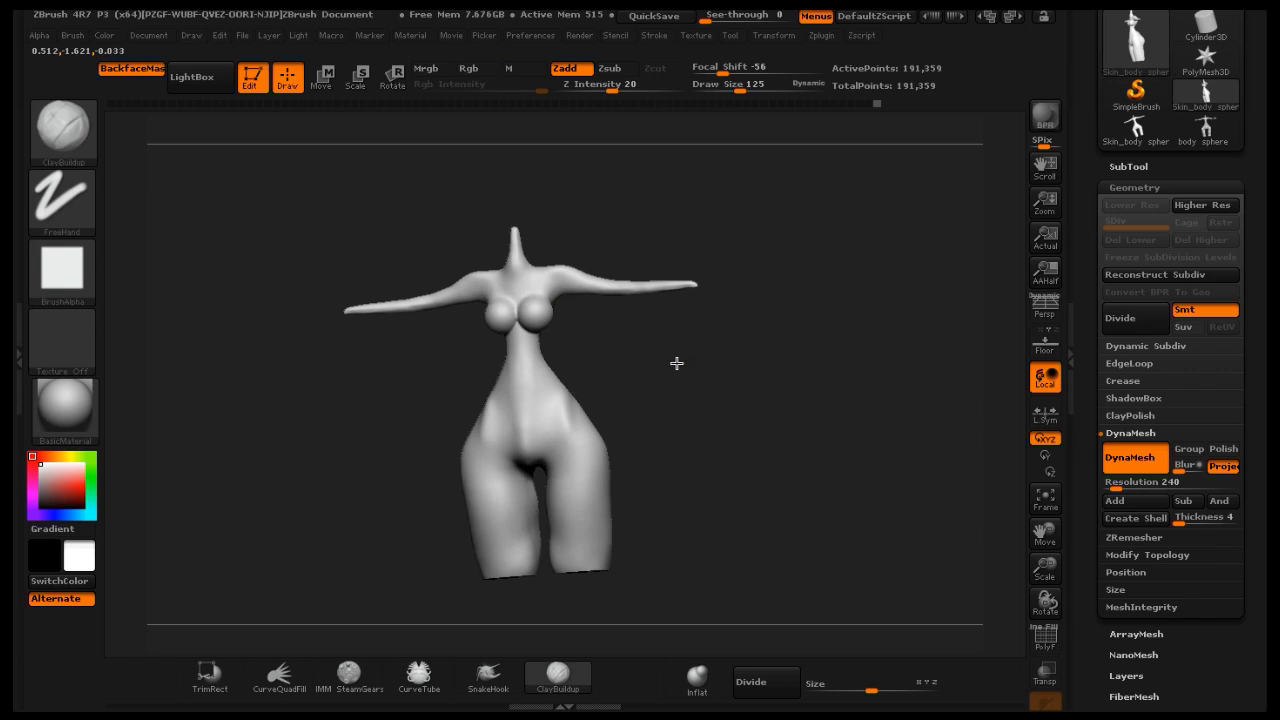
{"action": "left_click_drag", "start_coordinate": [677, 363], "coordinate": [543, 417]}
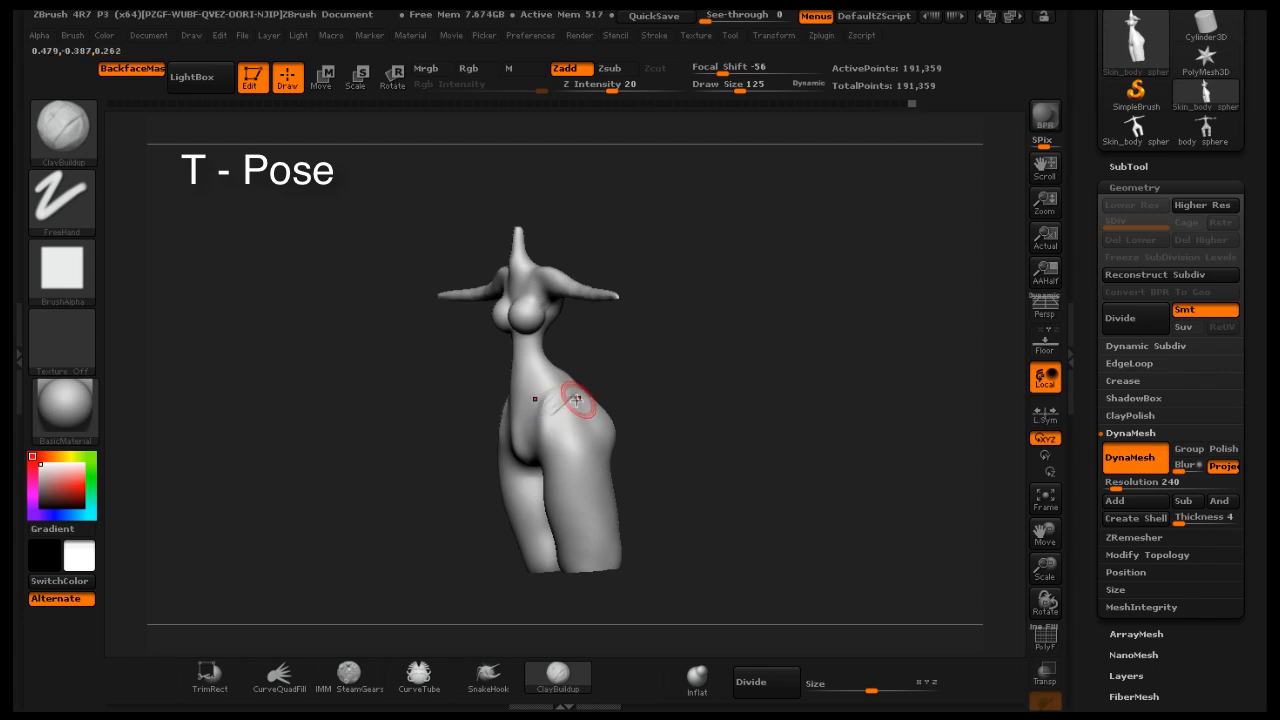
{"action": "key", "text": "shift"}
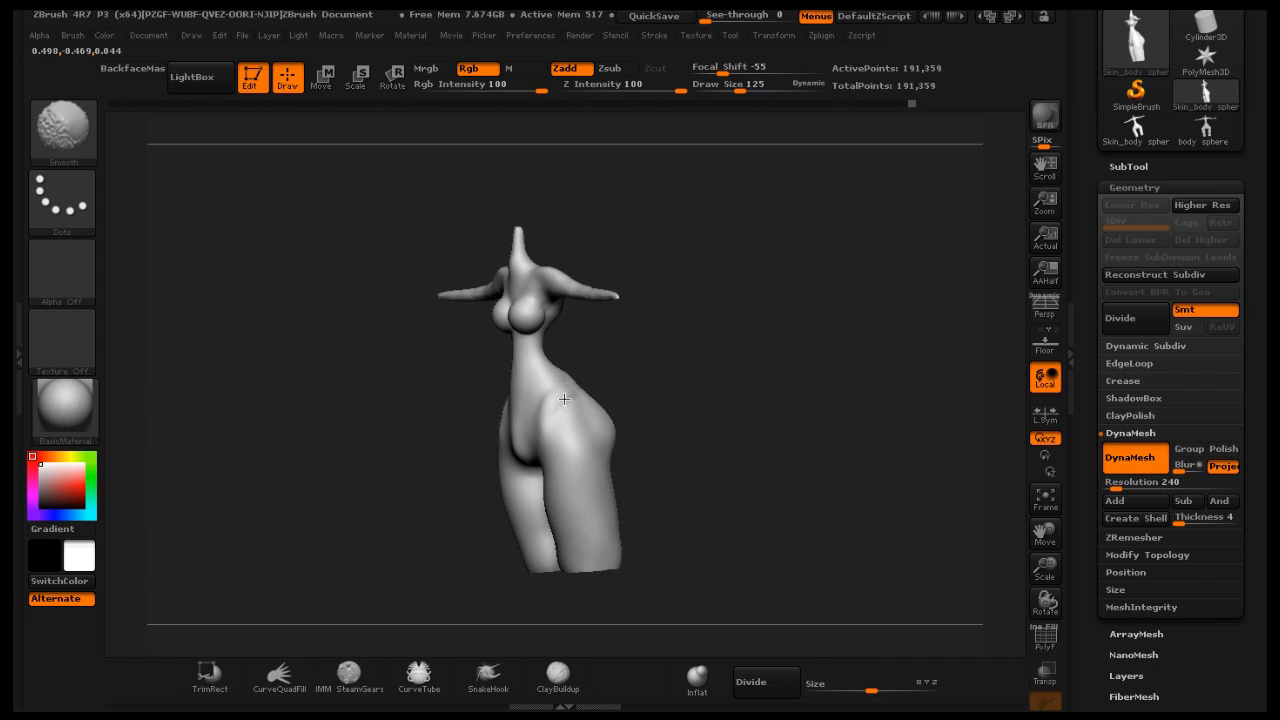
{"action": "mouse_move", "coordinate": [595, 384]}
{"action": "left_mouse_down", "text": "shift"}
{"action": "mouse_move", "coordinate": [743, 357]}
{"action": "mouse_move", "coordinate": [693, 396]}
{"action": "mouse_move", "coordinate": [677, 357]}
{"action": "mouse_move", "coordinate": [527, 441]}
{"action": "left_mouse_up", "text": "shift"}
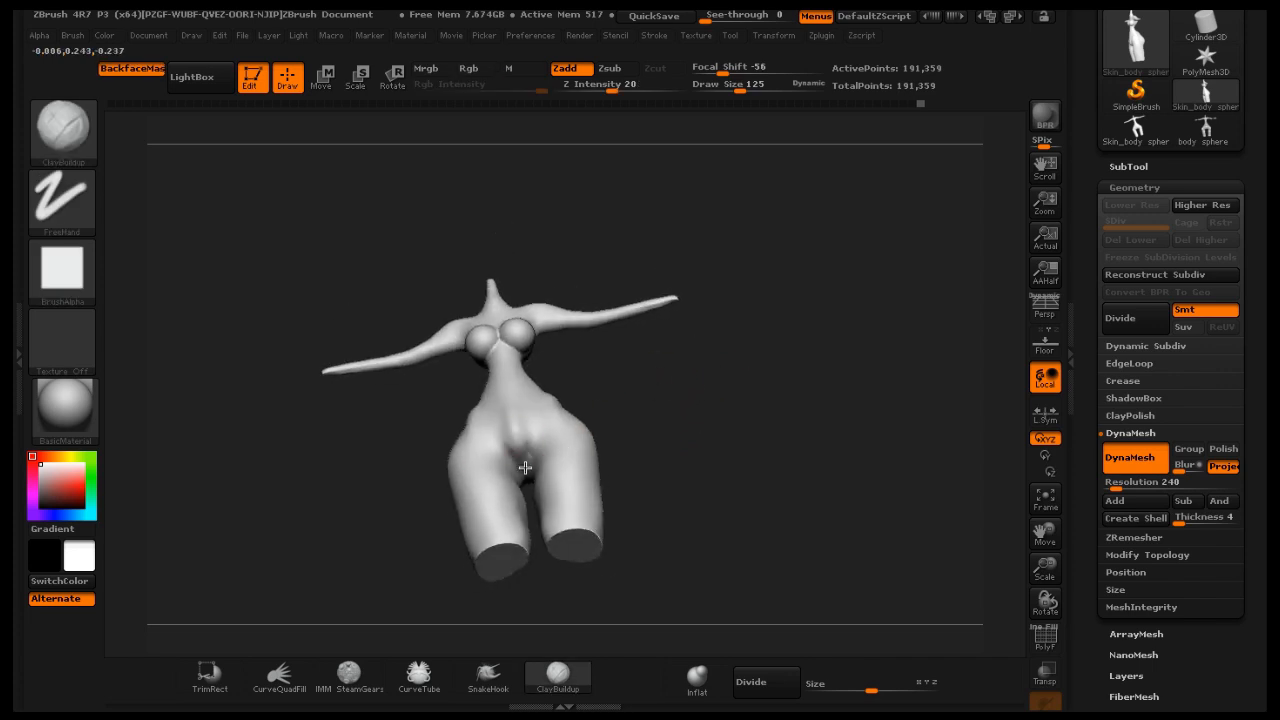
{"action": "key", "text": "ctrl+s"}
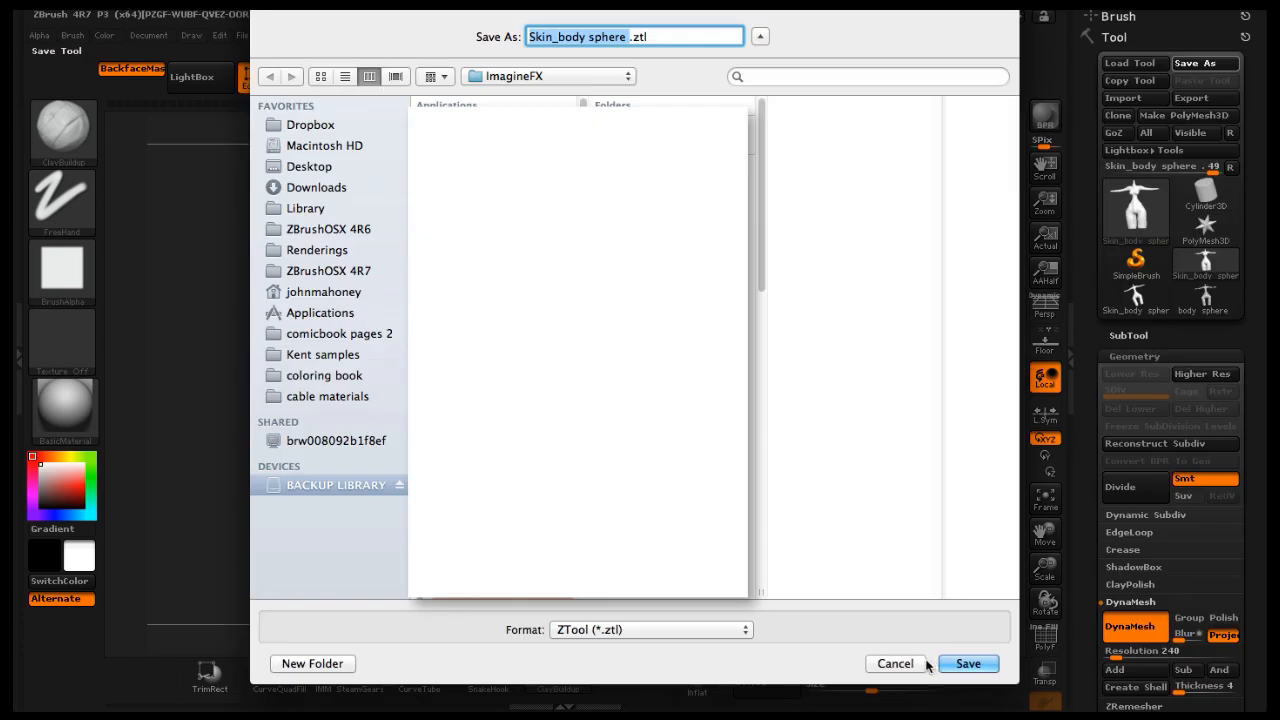
{"action": "left_click", "coordinate": [967, 663]}
{"action": "left_click", "coordinate": [762, 111]}
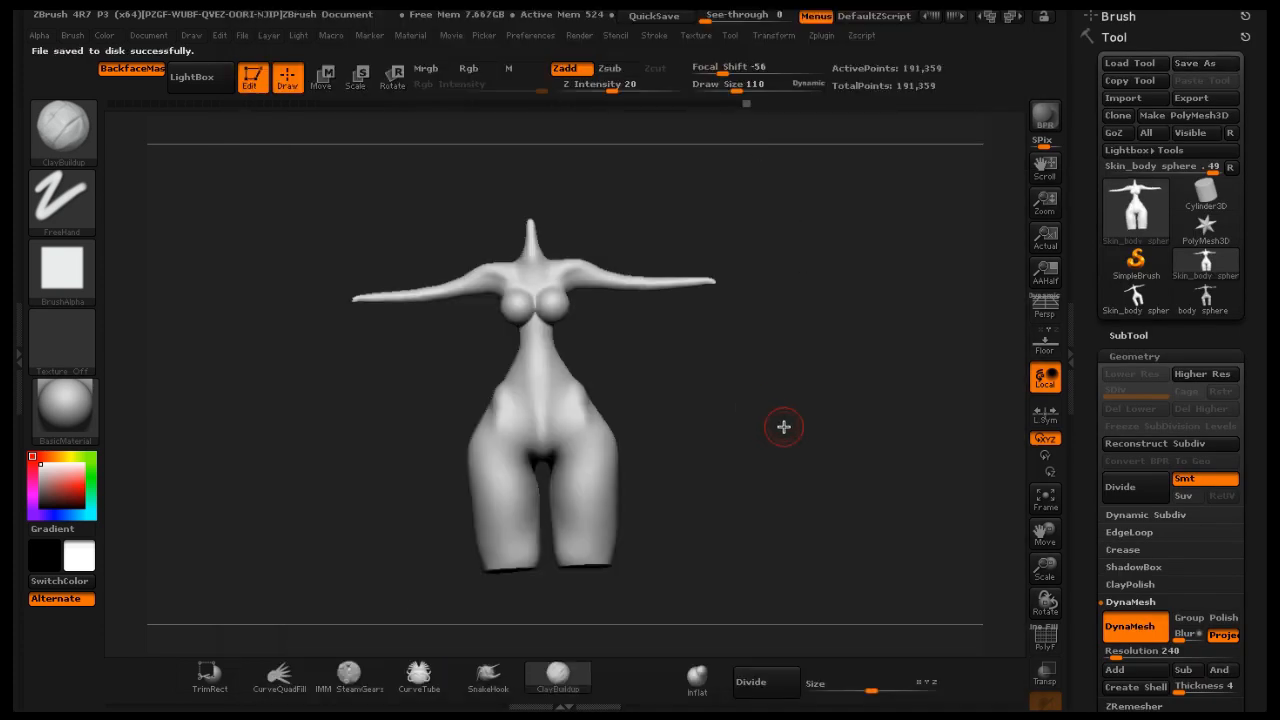
Mask the lower body from the hips down, painting with MaskPen at draw size 547
{"action": "mouse_move", "coordinate": [800, 464]}
{"action": "left_mouse_down"}
{"action": "mouse_move", "coordinate": [766, 449]}
{"action": "mouse_move", "coordinate": [786, 500]}
{"action": "left_mouse_up"}
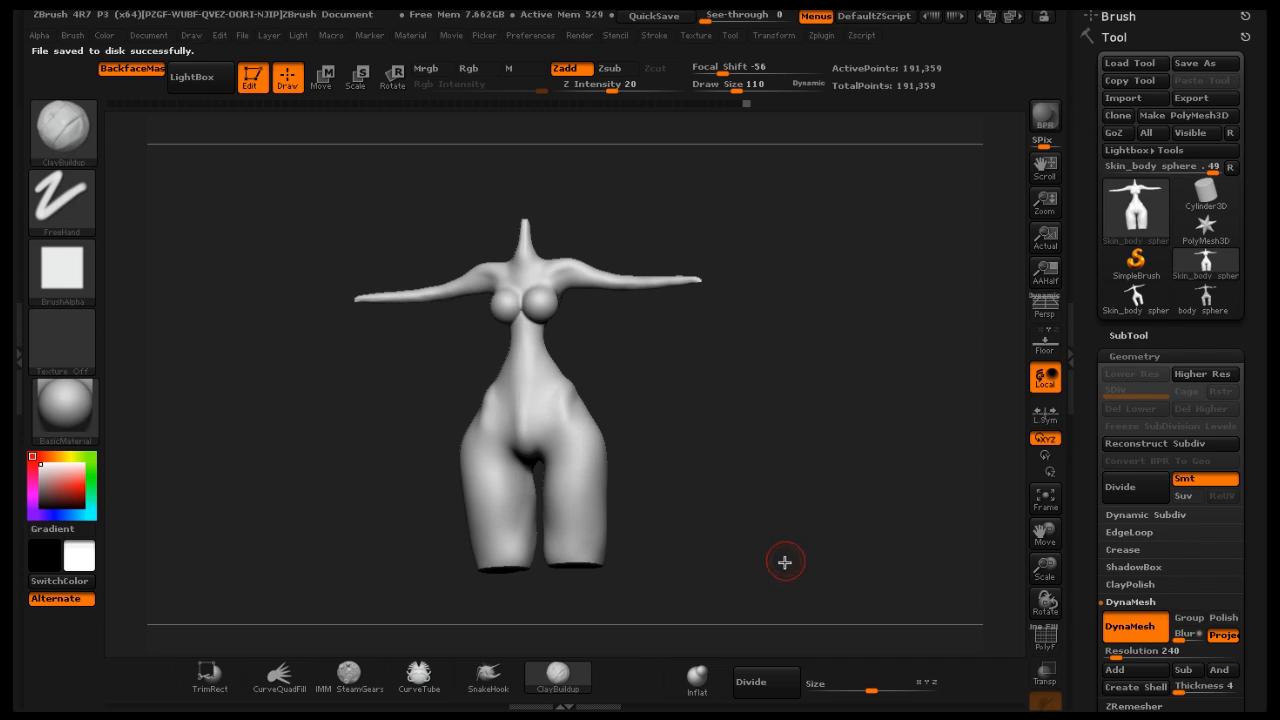
{"action": "mouse_move", "coordinate": [740, 568]}
{"action": "left_mouse_down"}
{"action": "mouse_move", "coordinate": [698, 583]}
{"action": "mouse_move", "coordinate": [500, 574]}
{"action": "mouse_move", "coordinate": [314, 471]}
{"action": "mouse_move", "coordinate": [305, 446]}
{"action": "left_mouse_up"}
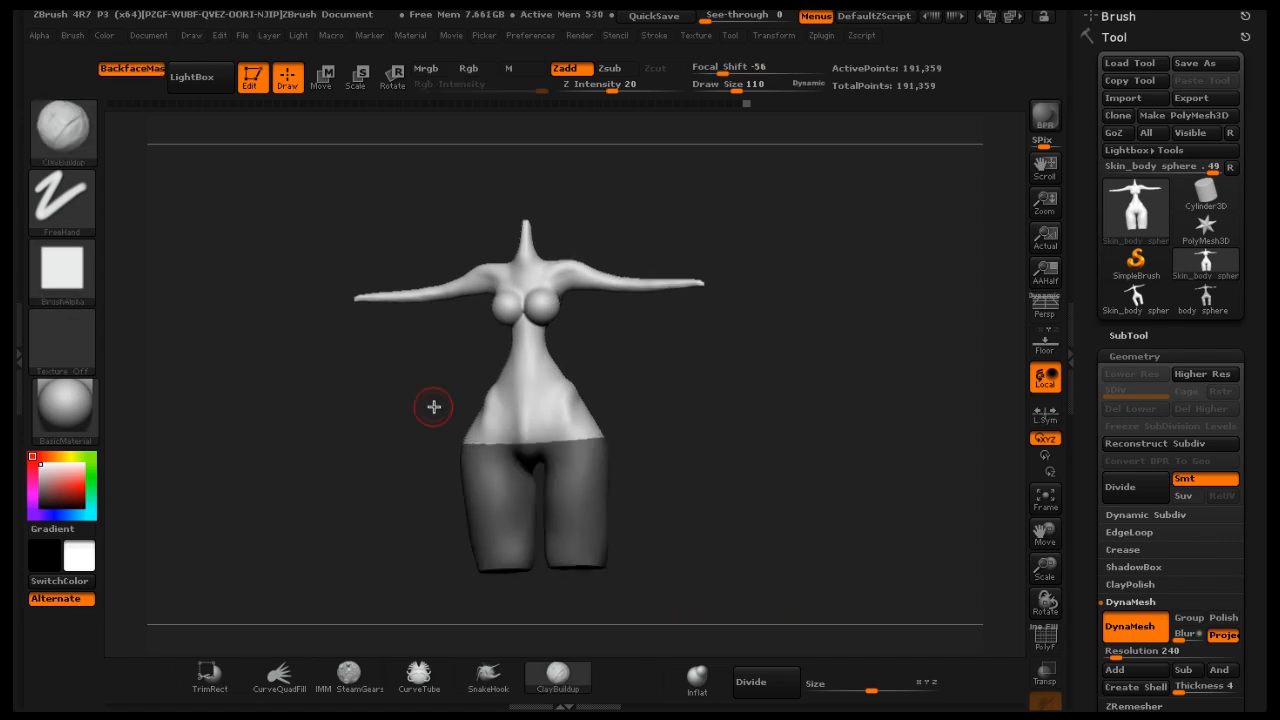
{"action": "left_click_drag", "start_coordinate": [736, 87], "coordinate": [787, 89]}
{"action": "mouse_move", "coordinate": [577, 499]}
{"action": "left_mouse_down", "text": "ctrl"}
{"action": "mouse_move", "coordinate": [545, 469]}
{"action": "mouse_move", "coordinate": [489, 457]}
{"action": "mouse_move", "coordinate": [579, 456]}
{"action": "left_mouse_up", "text": "ctrl"}
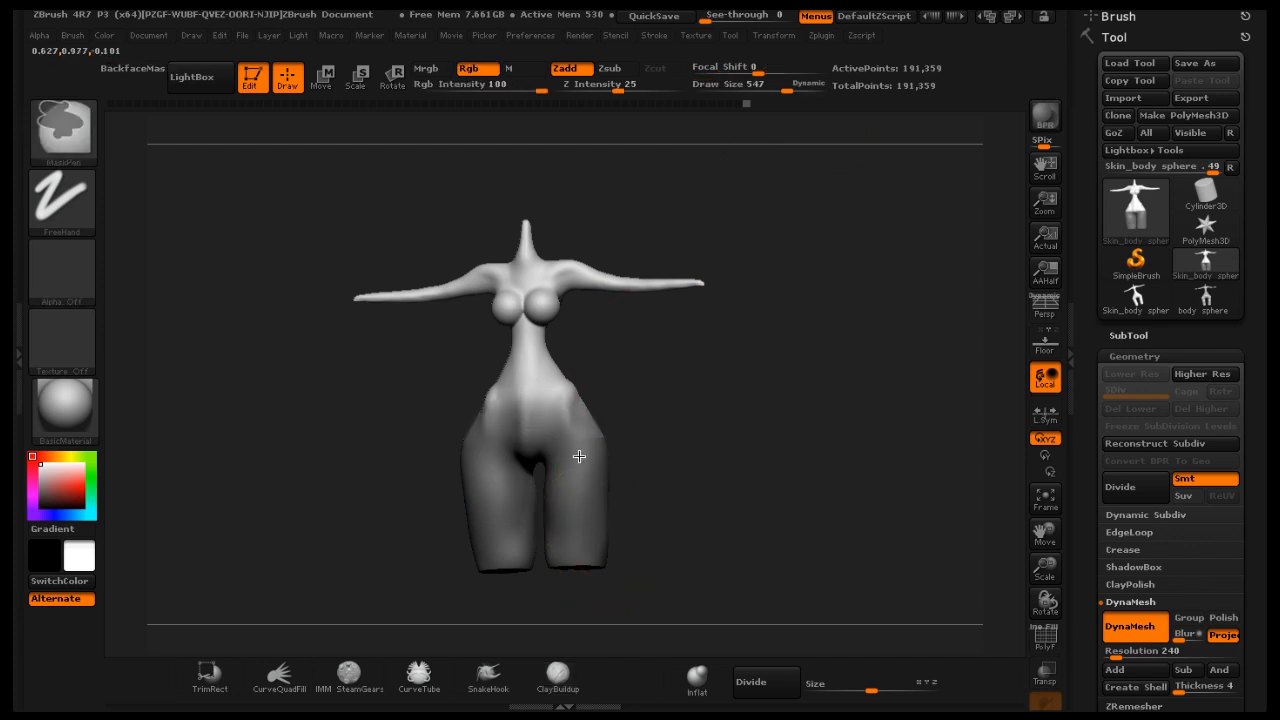
{"action": "mouse_move", "coordinate": [691, 451]}
{"action": "left_mouse_down"}
{"action": "mouse_move", "coordinate": [586, 471]}
{"action": "mouse_move", "coordinate": [674, 434]}
{"action": "mouse_move", "coordinate": [559, 431]}
{"action": "mouse_move", "coordinate": [694, 434]}
{"action": "left_mouse_up"}
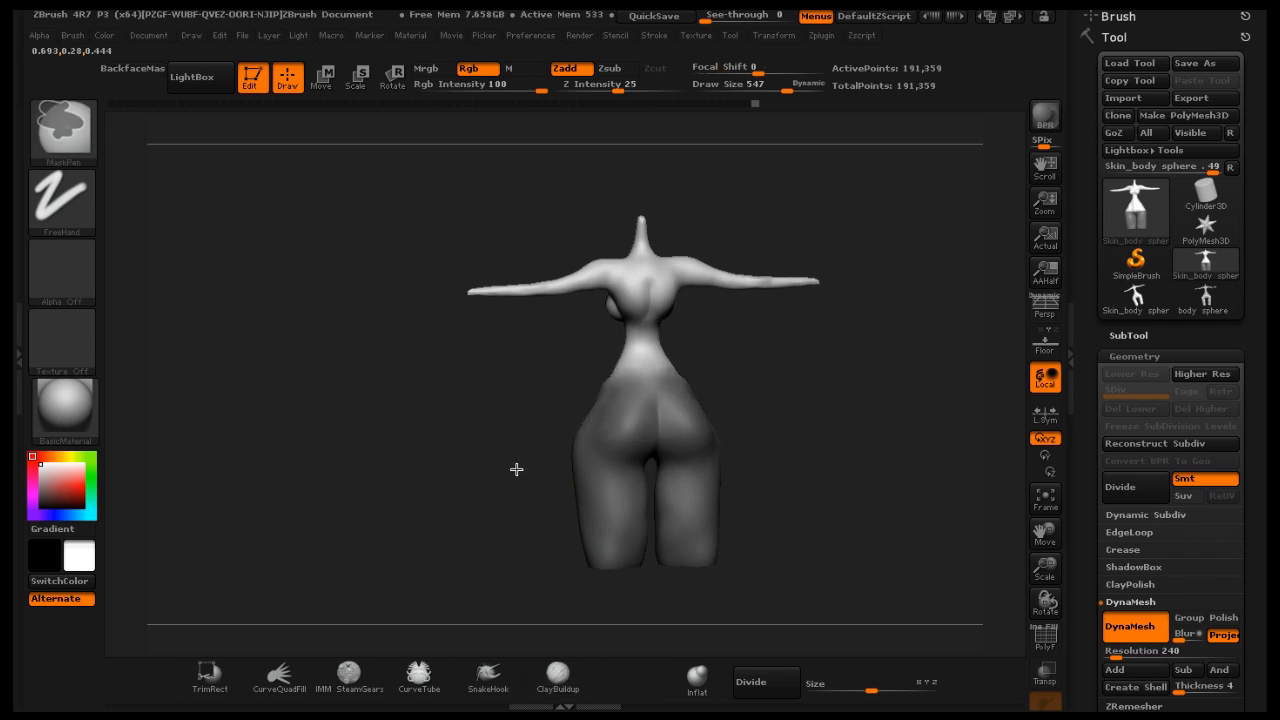
{"action": "left_click_drag", "start_coordinate": [516, 469], "coordinate": [583, 457]}
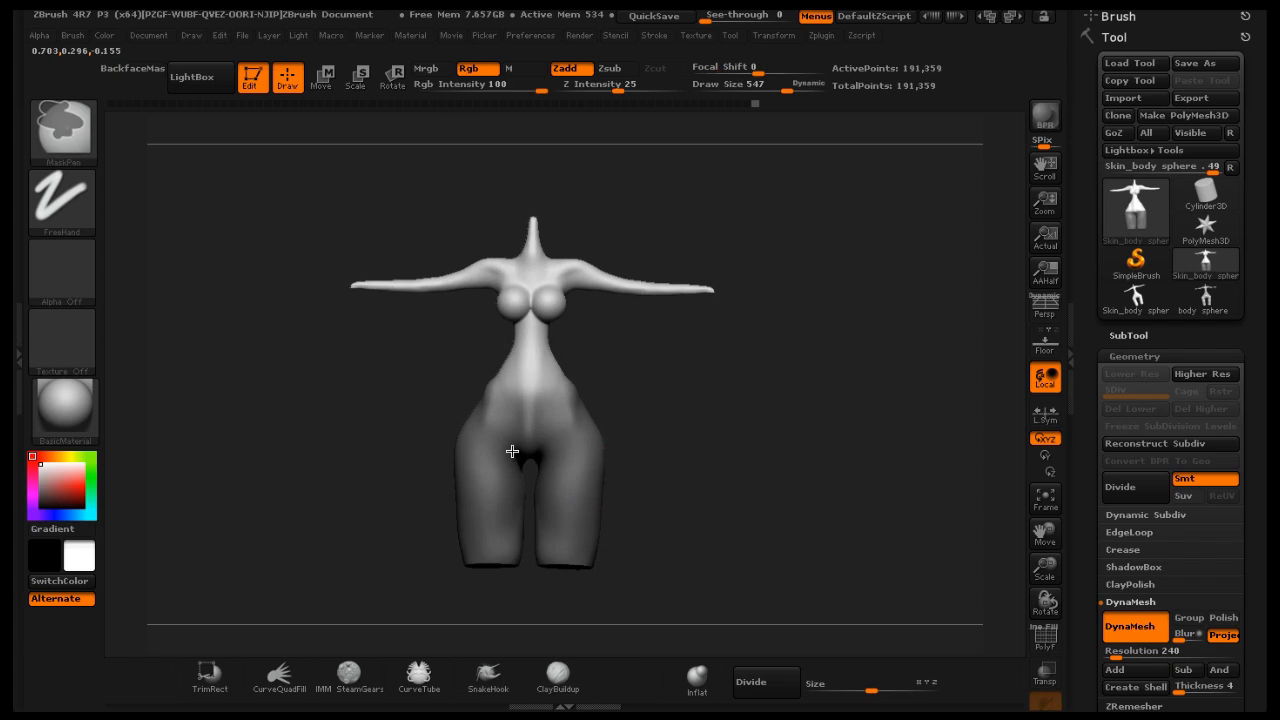
{"action": "left_click_drag", "start_coordinate": [493, 441], "coordinate": [576, 437], "text": "ctrl"}
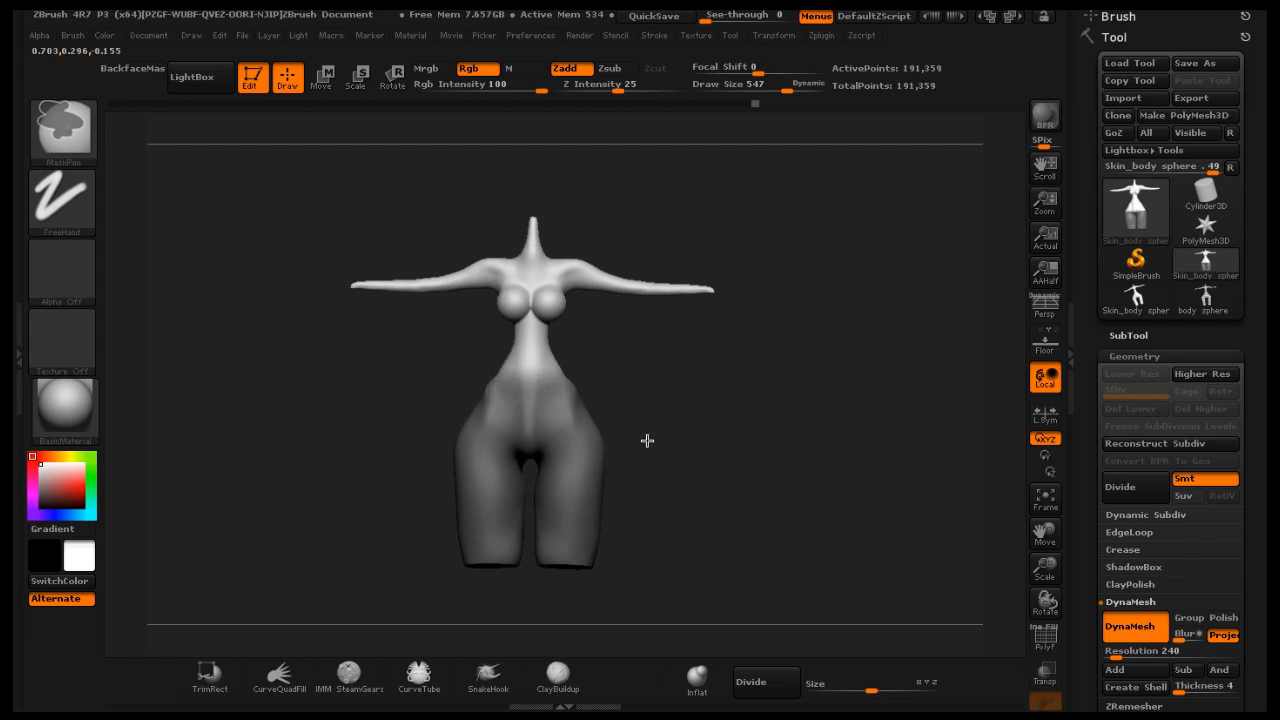
Draw a Rotate transpose action line up the spine from the waist to the head and adjust its ends
{"action": "left_click", "coordinate": [395, 76]}
{"action": "left_click_drag", "start_coordinate": [533, 365], "coordinate": [533, 235]}
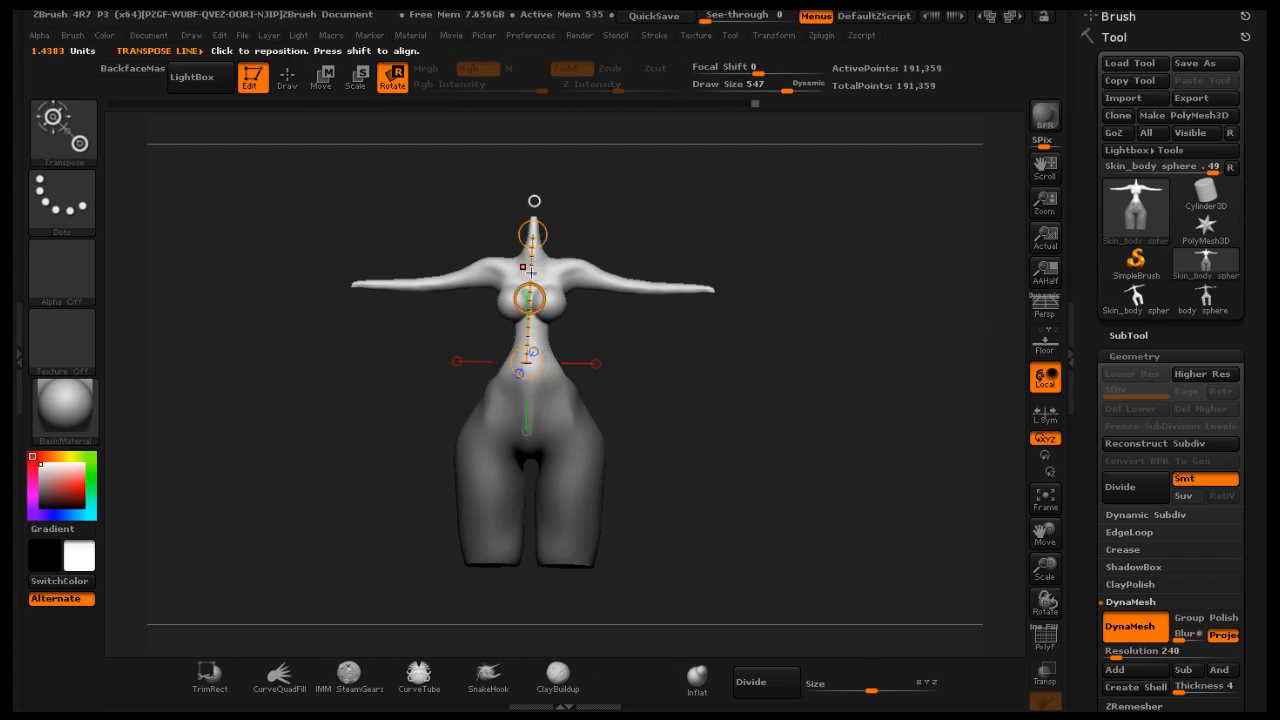
{"action": "left_click_drag", "start_coordinate": [739, 354], "coordinate": [752, 366], "text": "shift"}
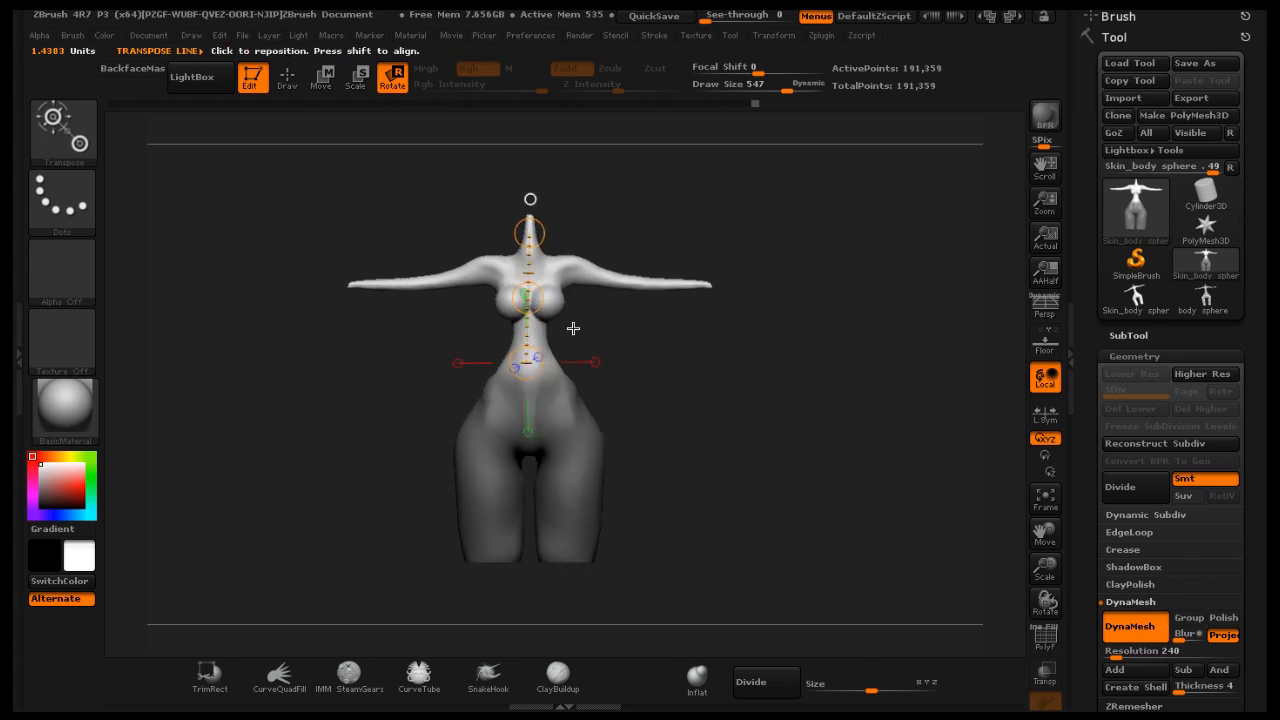
{"action": "mouse_move", "coordinate": [530, 297]}
{"action": "left_mouse_down"}
{"action": "mouse_move", "coordinate": [515, 161]}
{"action": "mouse_move", "coordinate": [543, 231]}
{"action": "mouse_move", "coordinate": [532, 403]}
{"action": "mouse_move", "coordinate": [520, 266]}
{"action": "mouse_move", "coordinate": [520, 286]}
{"action": "left_mouse_up"}
{"action": "left_click_drag", "start_coordinate": [703, 343], "coordinate": [563, 298]}
{"action": "left_click_drag", "start_coordinate": [570, 221], "coordinate": [550, 220]}
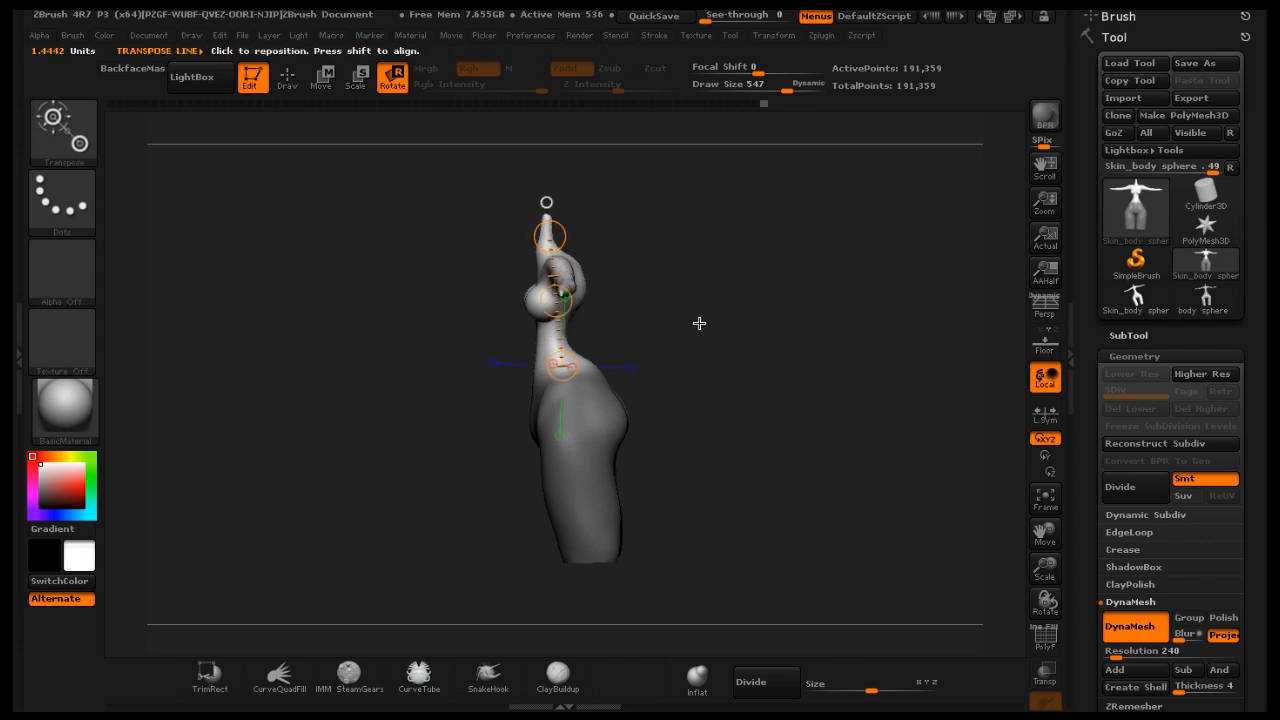
Rotate the upper body with the Rotate transpose action line along the spine
{"action": "left_click_drag", "start_coordinate": [697, 323], "coordinate": [780, 305]}
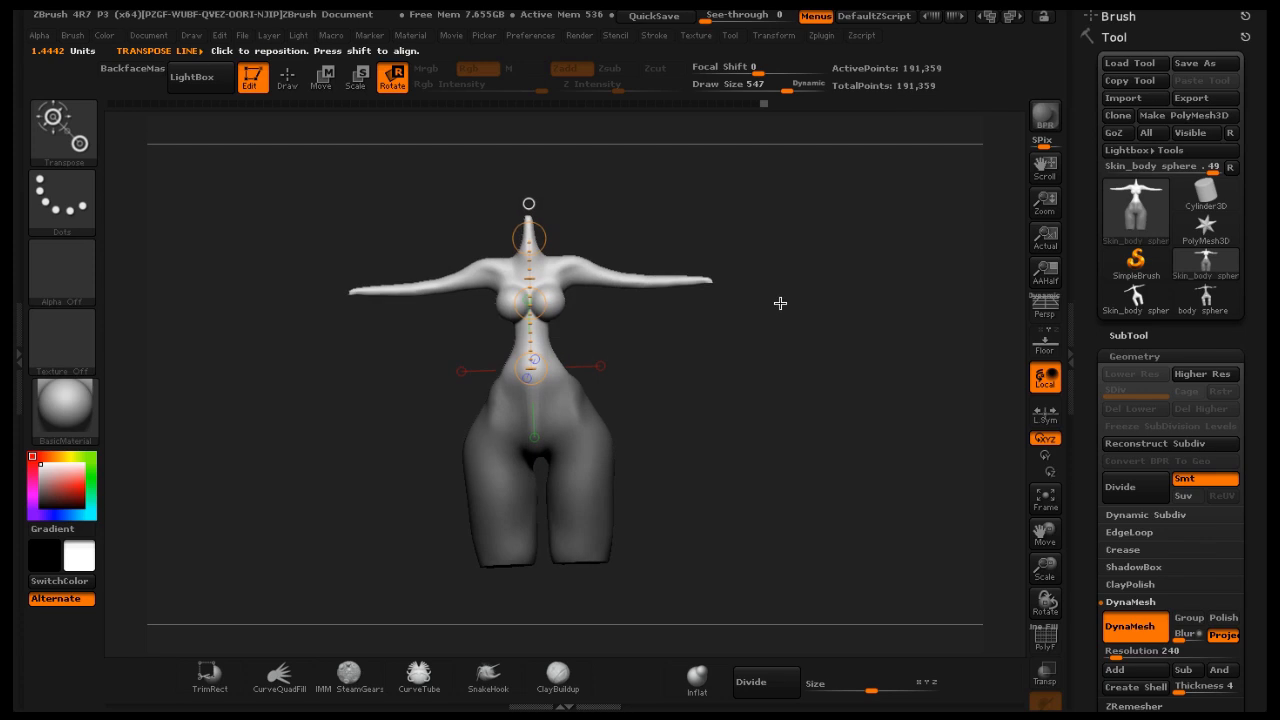
{"action": "mouse_move", "coordinate": [529, 321]}
{"action": "left_mouse_down"}
{"action": "mouse_move", "coordinate": [502, 205]}
{"action": "mouse_move", "coordinate": [474, 222]}
{"action": "mouse_move", "coordinate": [517, 511]}
{"action": "mouse_move", "coordinate": [468, 222]}
{"action": "mouse_move", "coordinate": [510, 375]}
{"action": "mouse_move", "coordinate": [477, 223]}
{"action": "mouse_move", "coordinate": [486, 160]}
{"action": "mouse_move", "coordinate": [489, 320]}
{"action": "mouse_move", "coordinate": [512, 387]}
{"action": "mouse_move", "coordinate": [523, 134]}
{"action": "left_mouse_up"}
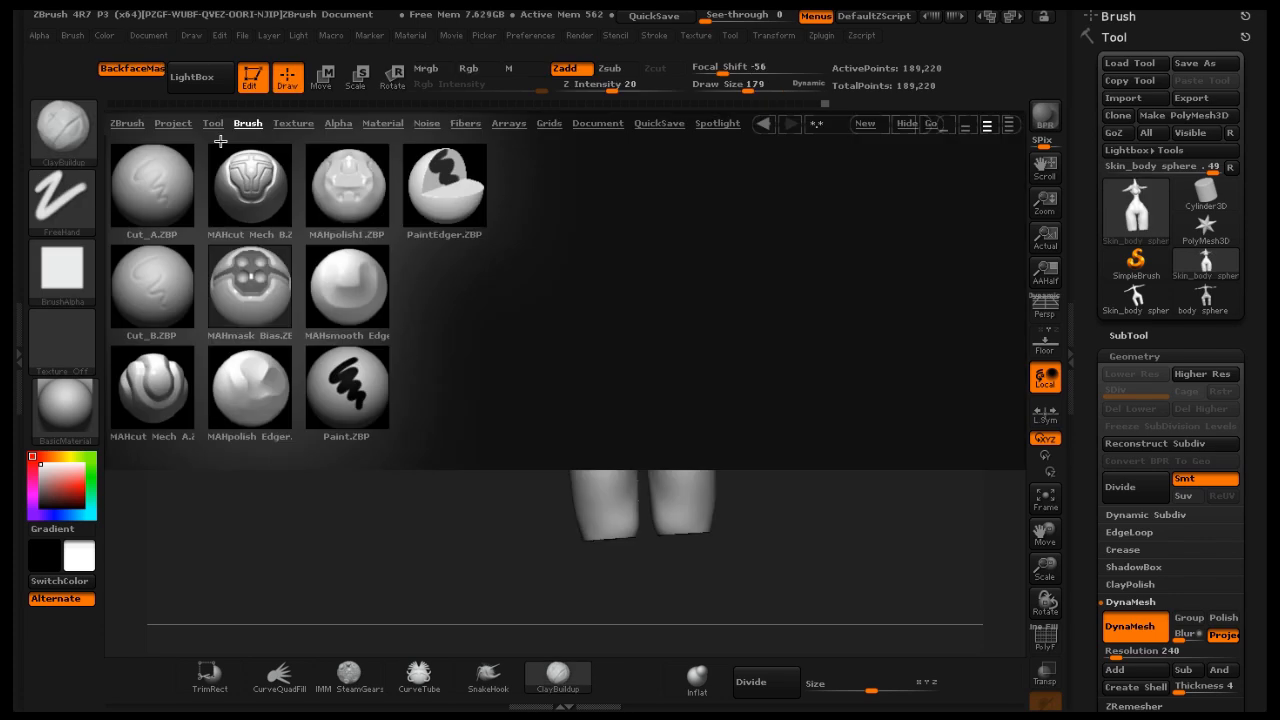
Apply the aa_grey_metal material to the model from the Lightbox material library
{"action": "left_click", "coordinate": [384, 123]}
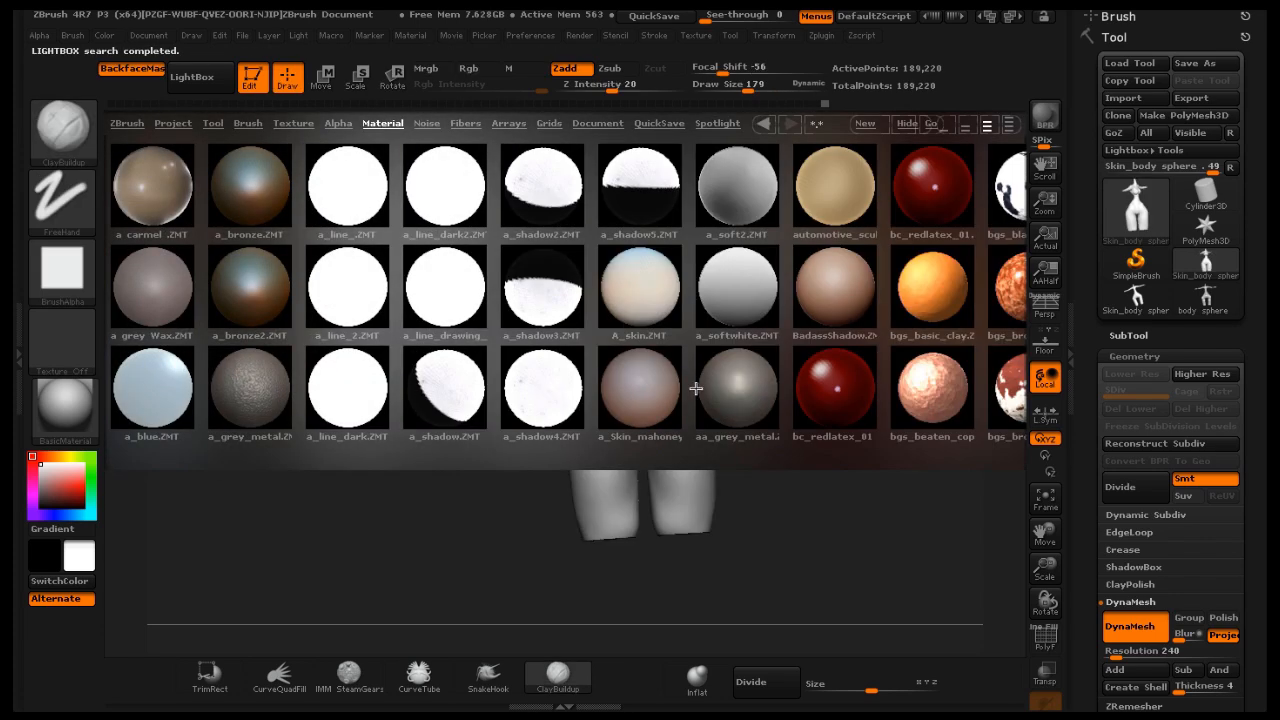
{"action": "double_click", "coordinate": [724, 390]}
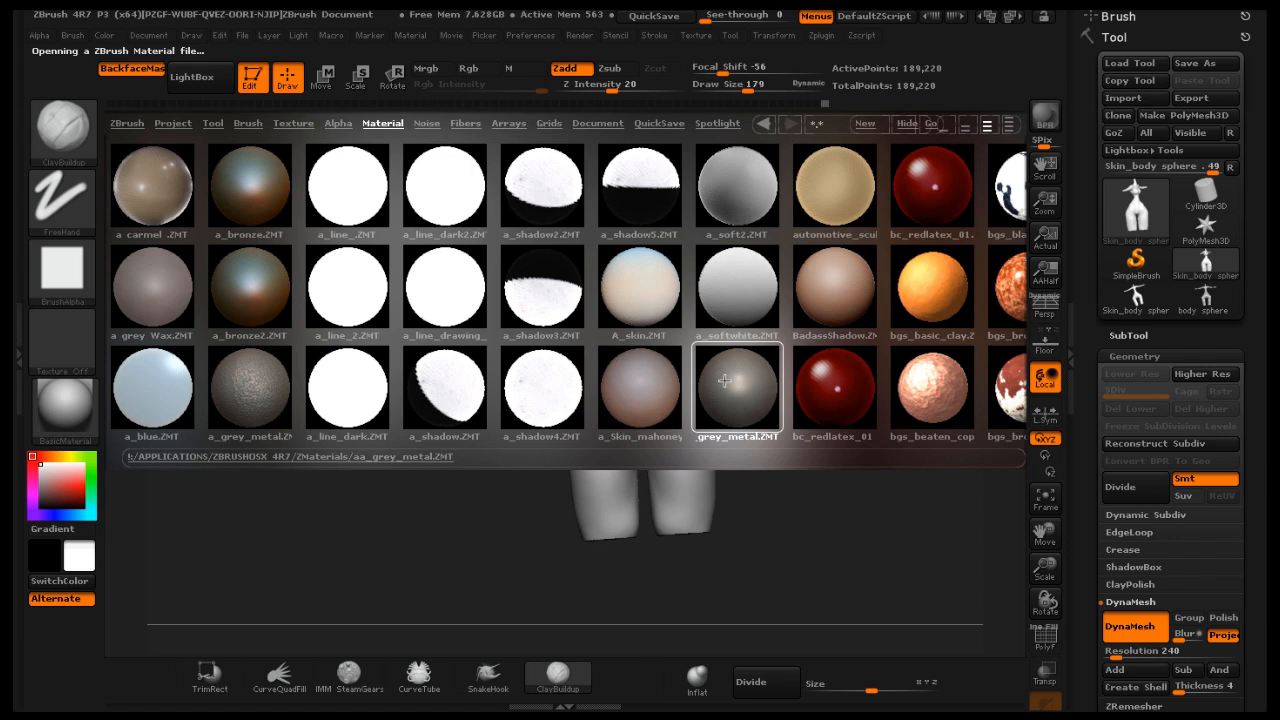
{"action": "left_click", "coordinate": [203, 87]}
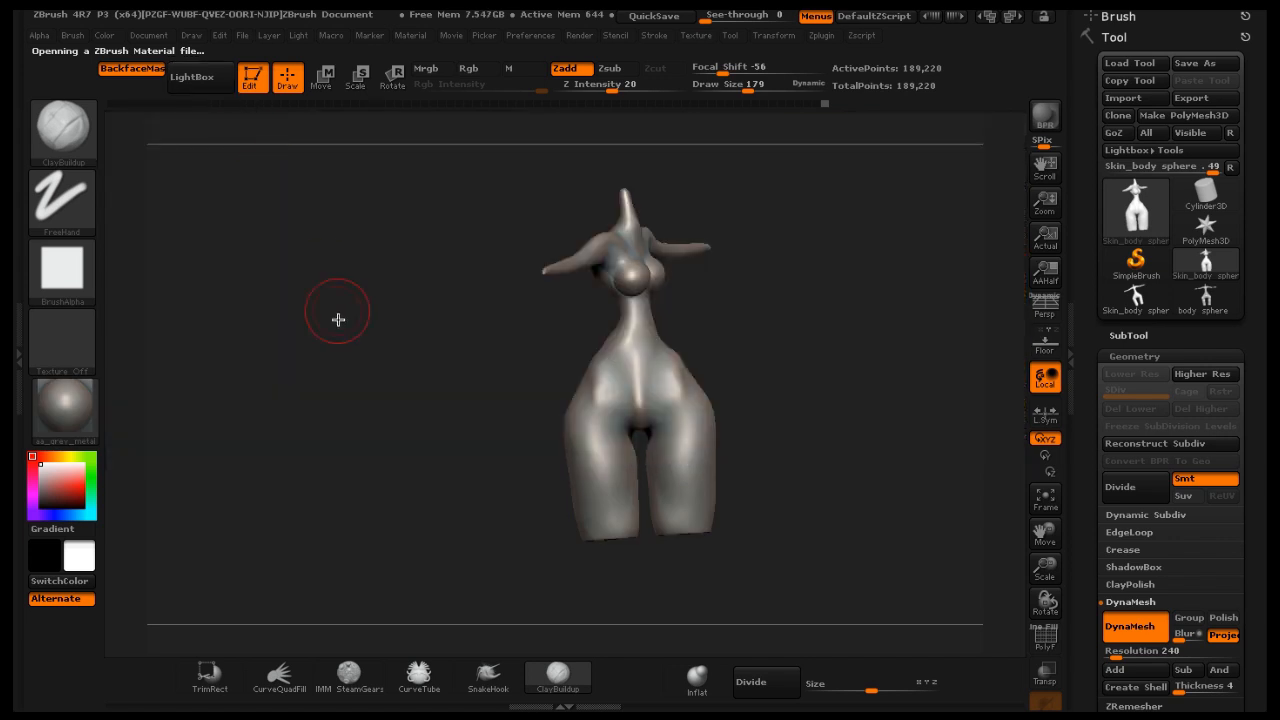
Apply the a_grey_metal material to the model instead, from the Lightbox material library
{"action": "left_click_drag", "start_coordinate": [337, 320], "coordinate": [427, 318]}
{"action": "left_click_drag", "start_coordinate": [876, 363], "coordinate": [834, 326]}
{"action": "left_click", "coordinate": [195, 84]}
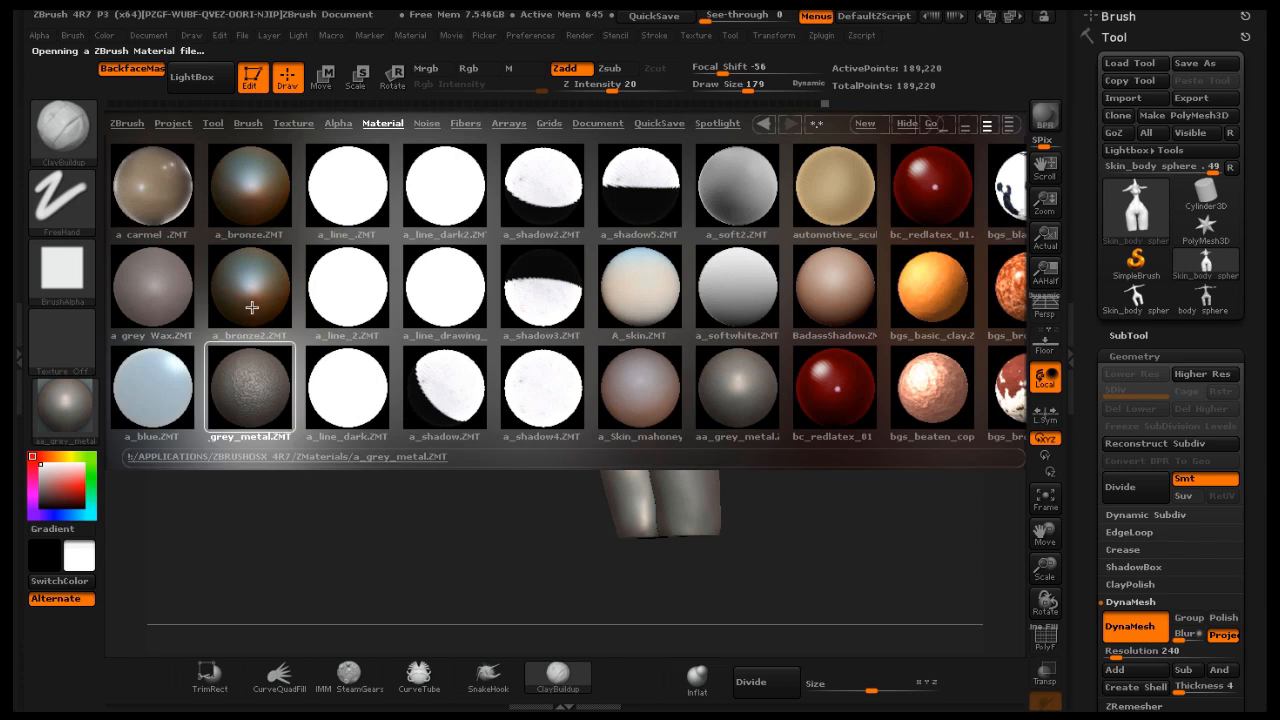
{"action": "left_click_drag", "start_coordinate": [255, 381], "coordinate": [242, 375]}
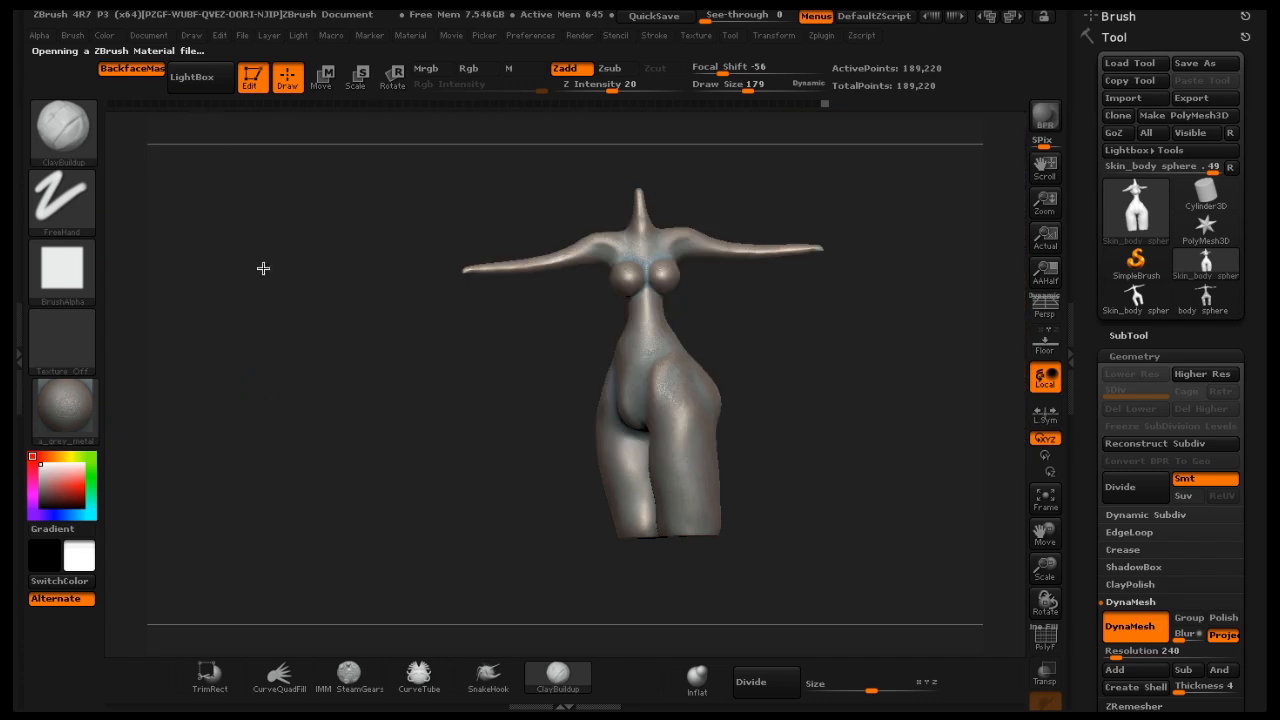
{"action": "left_click_drag", "start_coordinate": [228, 266], "coordinate": [437, 306]}
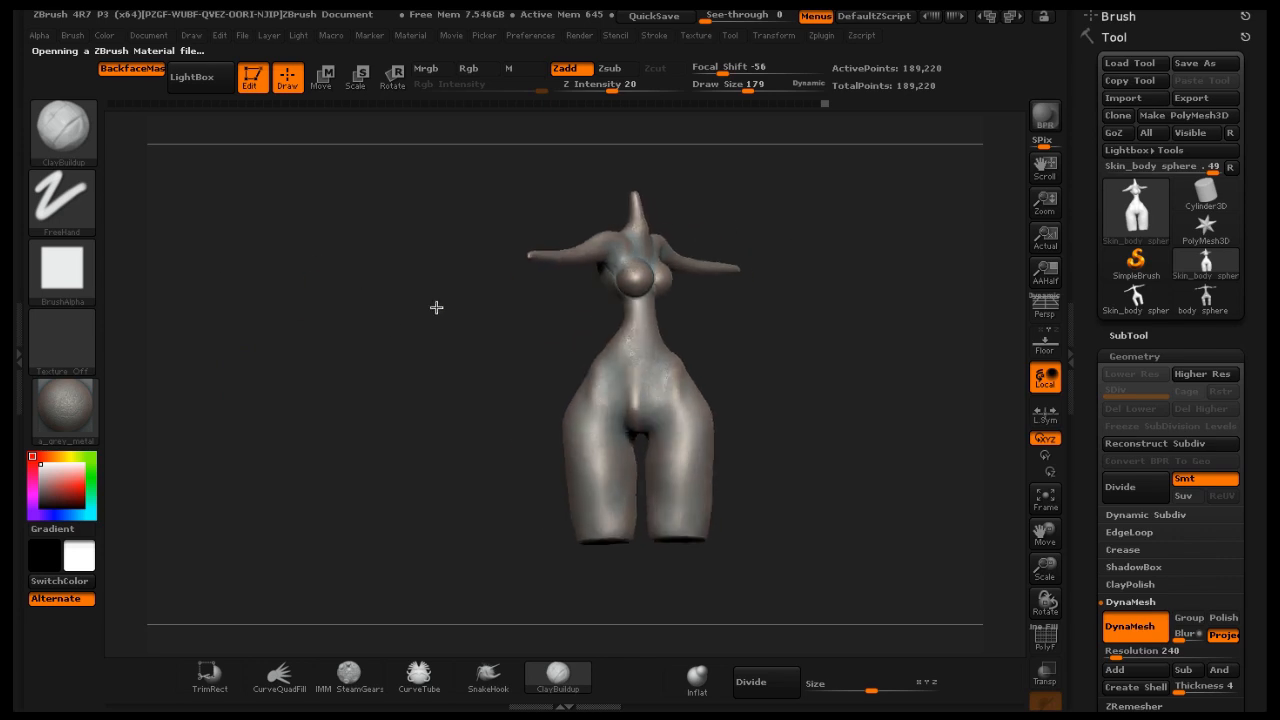
{"action": "left_click_drag", "start_coordinate": [1044, 533], "coordinate": [969, 519]}
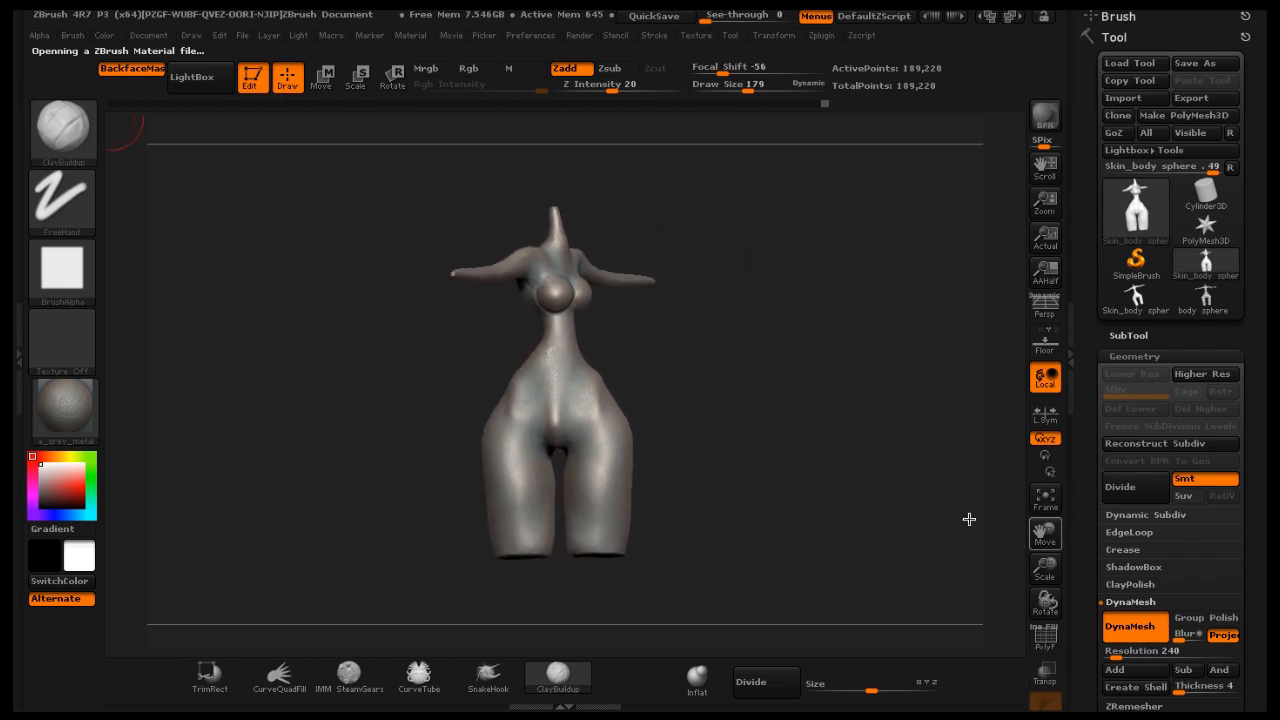
{"action": "left_click_drag", "start_coordinate": [878, 453], "coordinate": [824, 423]}
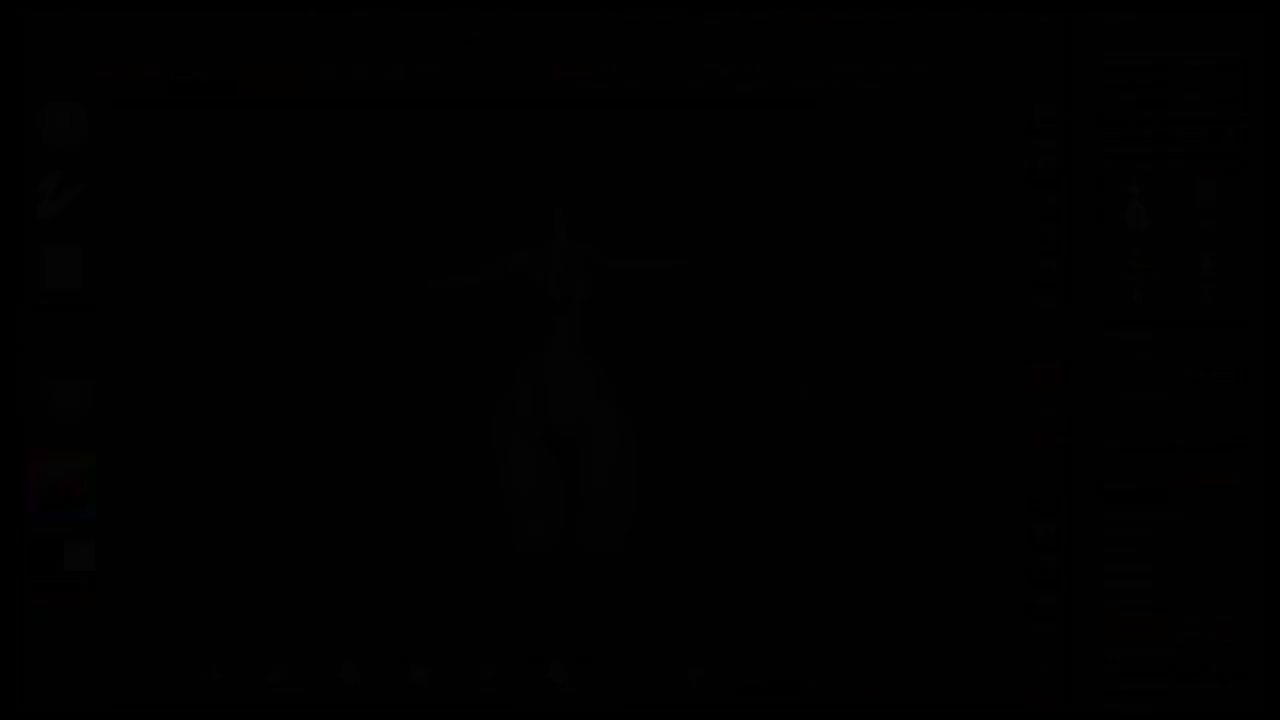
{"action": "left_click_drag", "start_coordinate": [688, 352], "coordinate": [733, 324]}
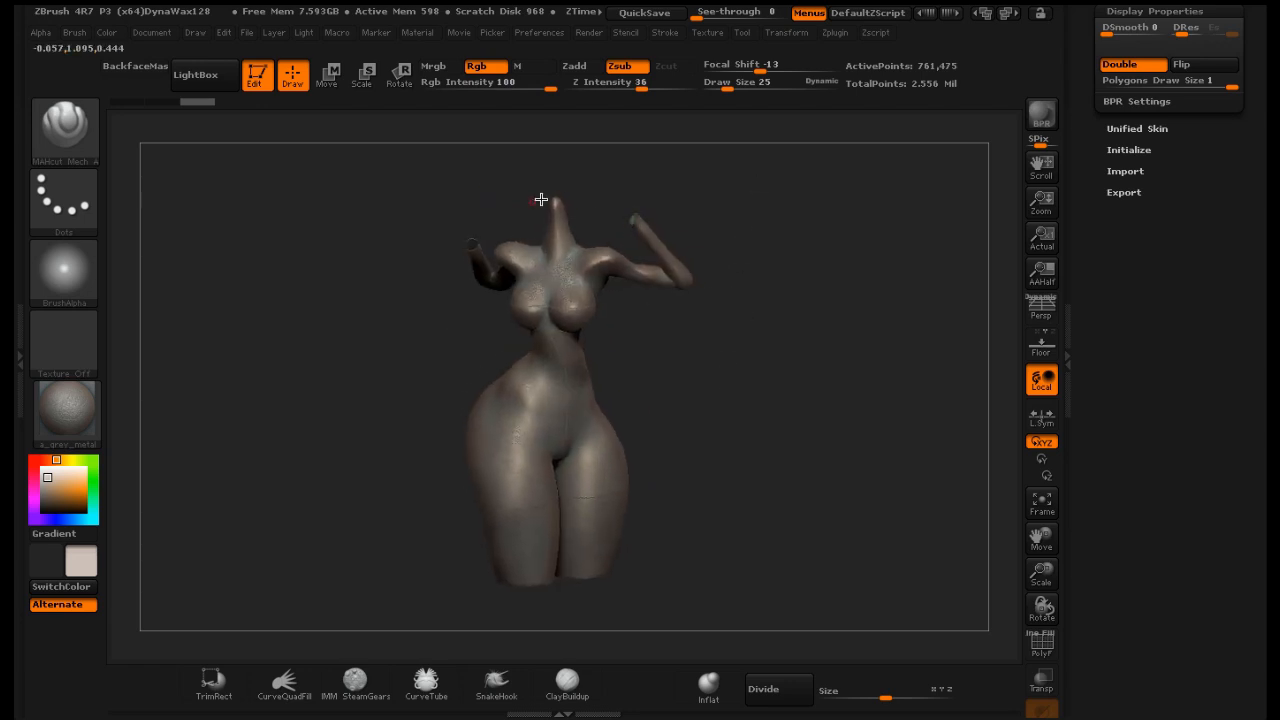
Insert a Female Head from the IMM BParts brush onto the top of the neck
{"action": "left_click_drag", "start_coordinate": [704, 338], "coordinate": [393, 273]}
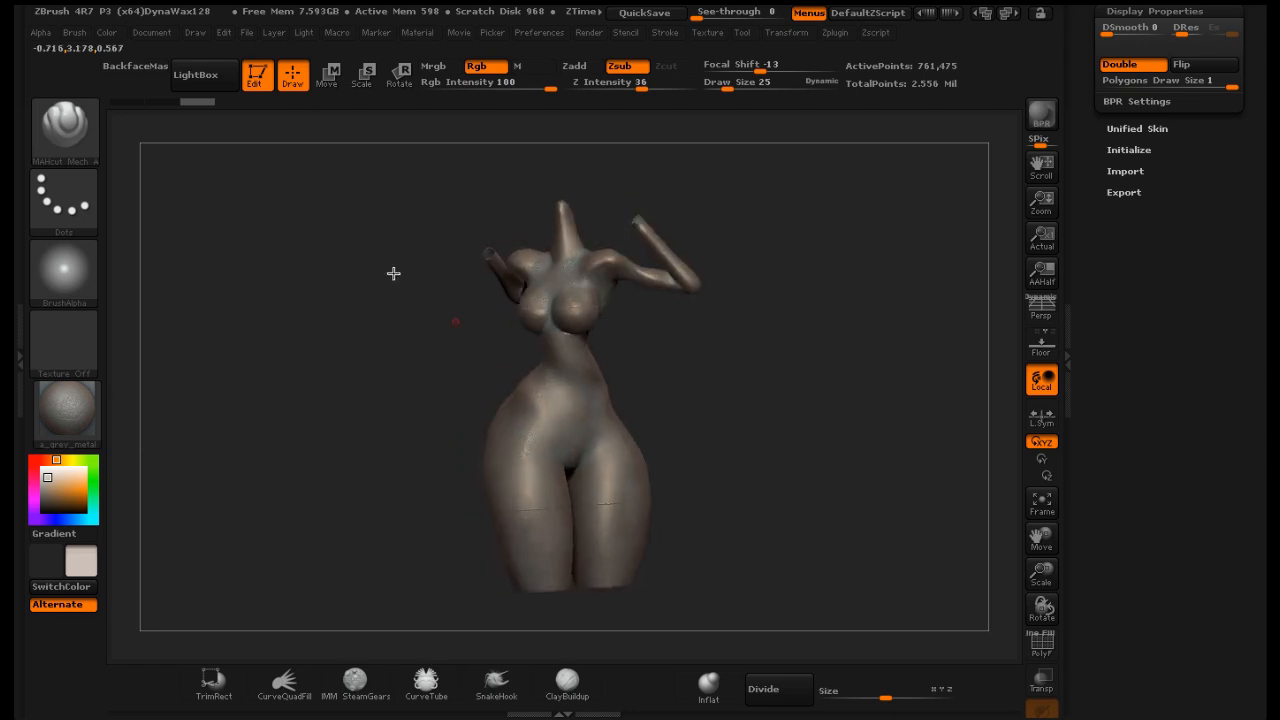
{"action": "left_click", "coordinate": [70, 130]}
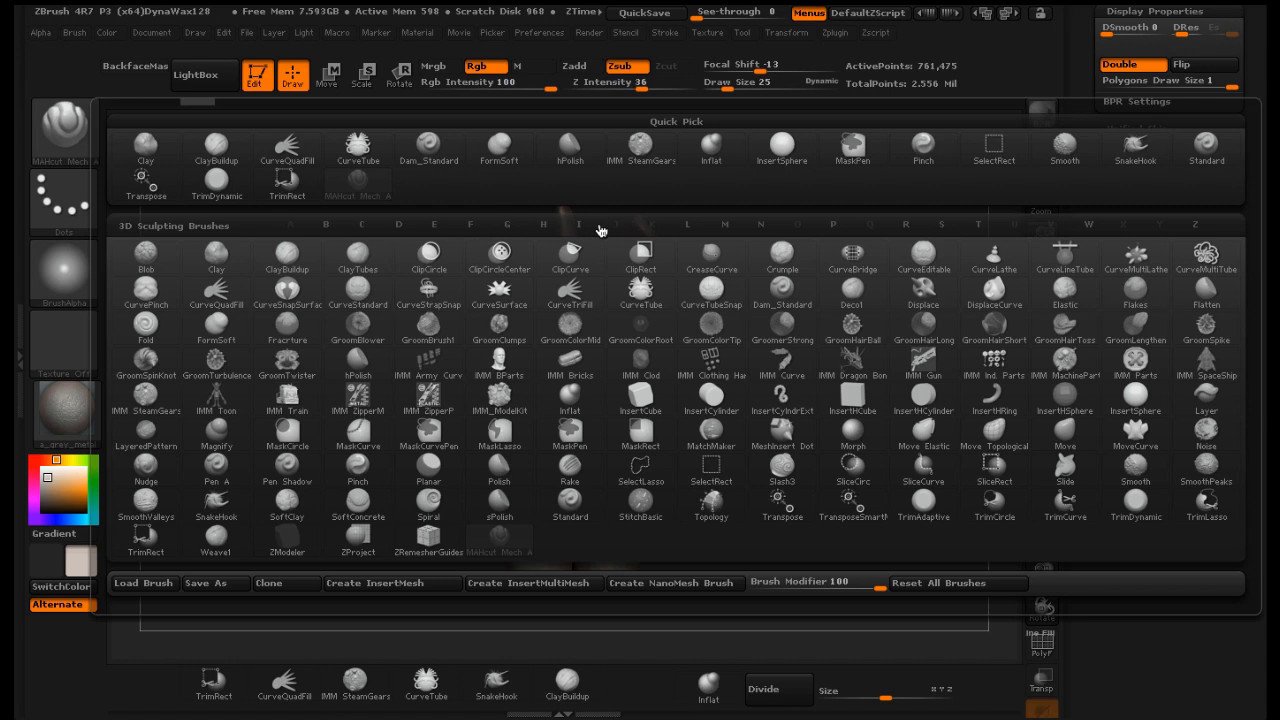
{"action": "left_click", "coordinate": [580, 226]}
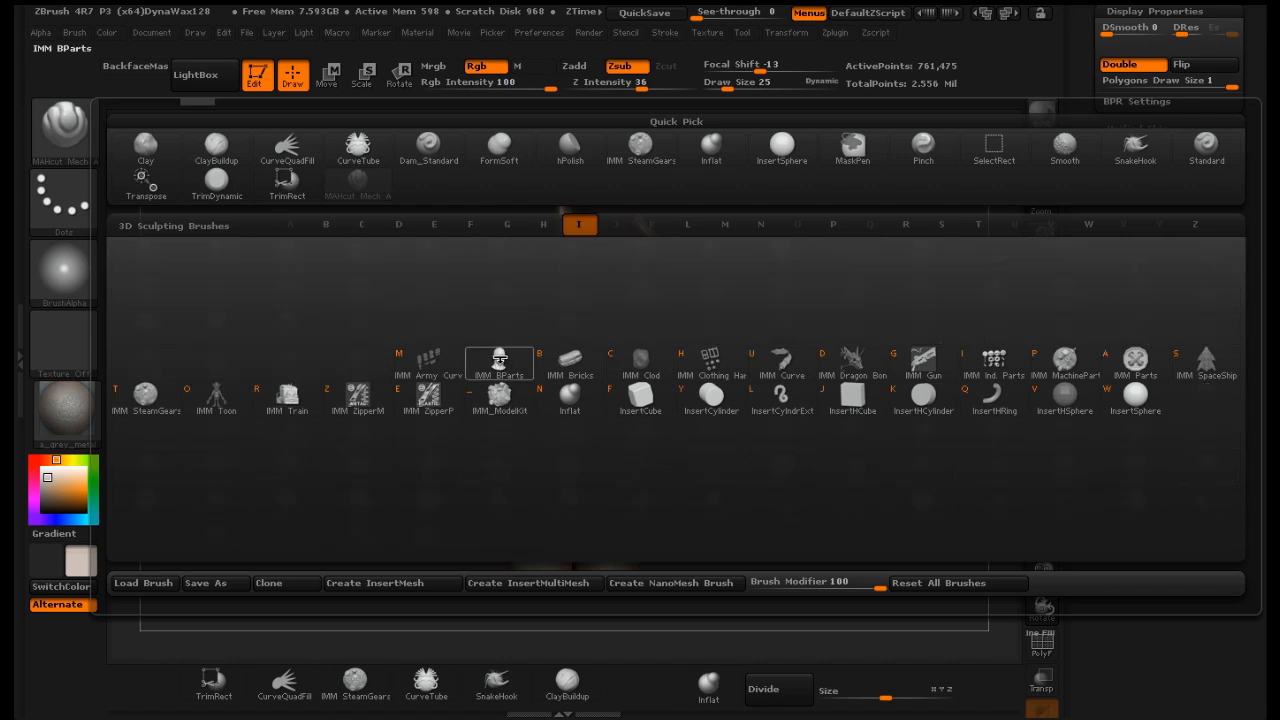
{"action": "left_click", "coordinate": [500, 362]}
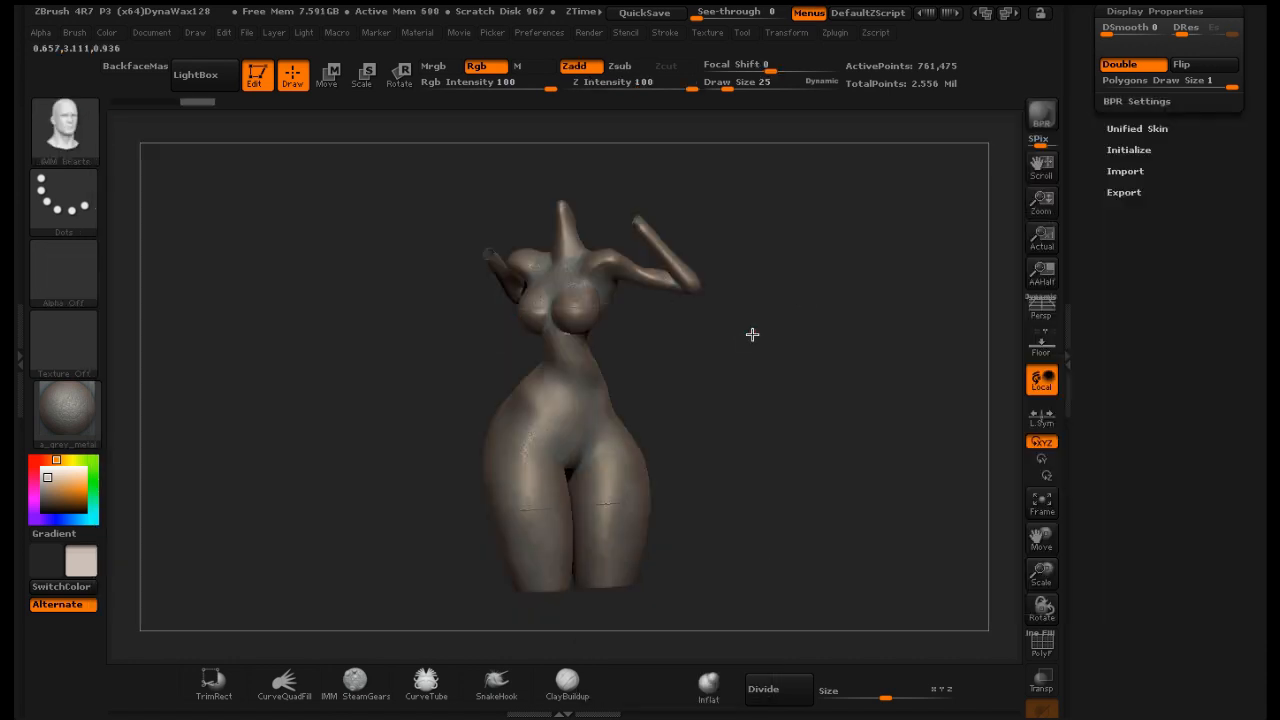
{"action": "key", "text": "m"}
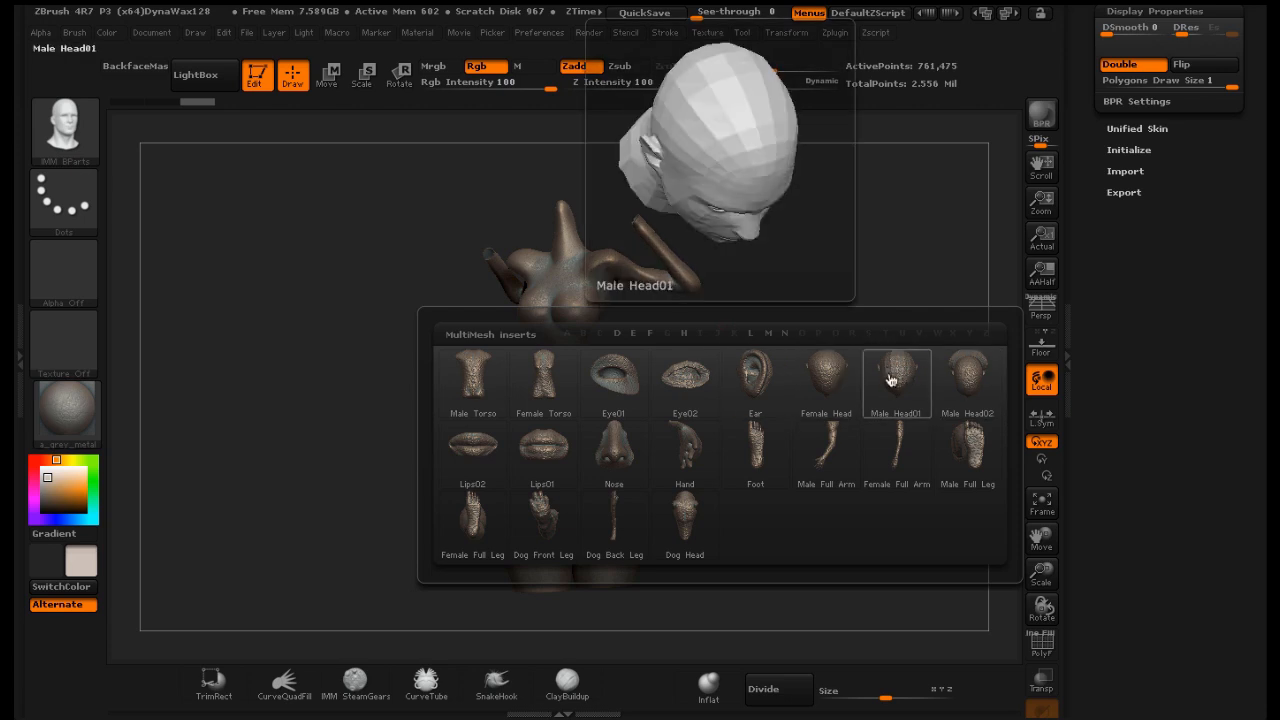
{"action": "left_click", "coordinate": [830, 373]}
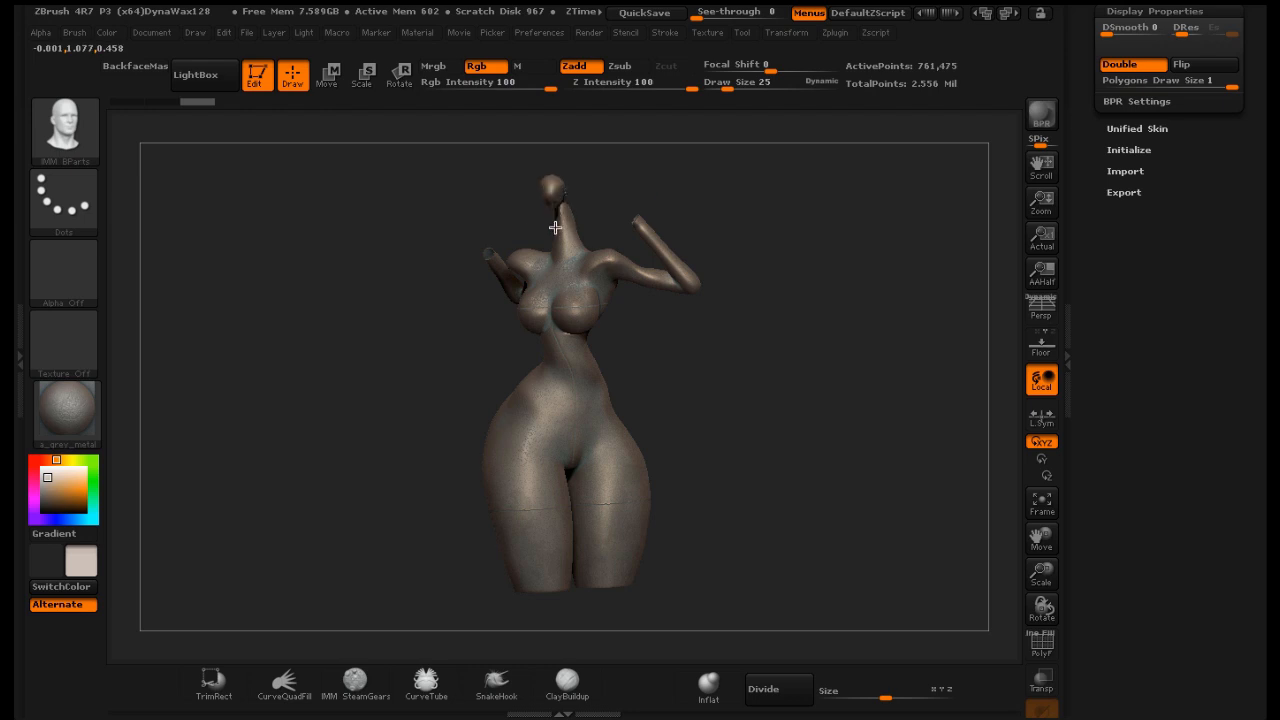
{"action": "left_click_drag", "start_coordinate": [555, 228], "coordinate": [552, 235]}
{"action": "left_click_drag", "start_coordinate": [548, 244], "coordinate": [620, 270]}
Split the inserted head off into its own subtool and select that head subtool
{"action": "left_click_drag", "start_coordinate": [1027, 532], "coordinate": [1020, 548]}
{"action": "scroll", "coordinate": [1160, 300], "scroll_direction": "up", "scroll_amount": 10}
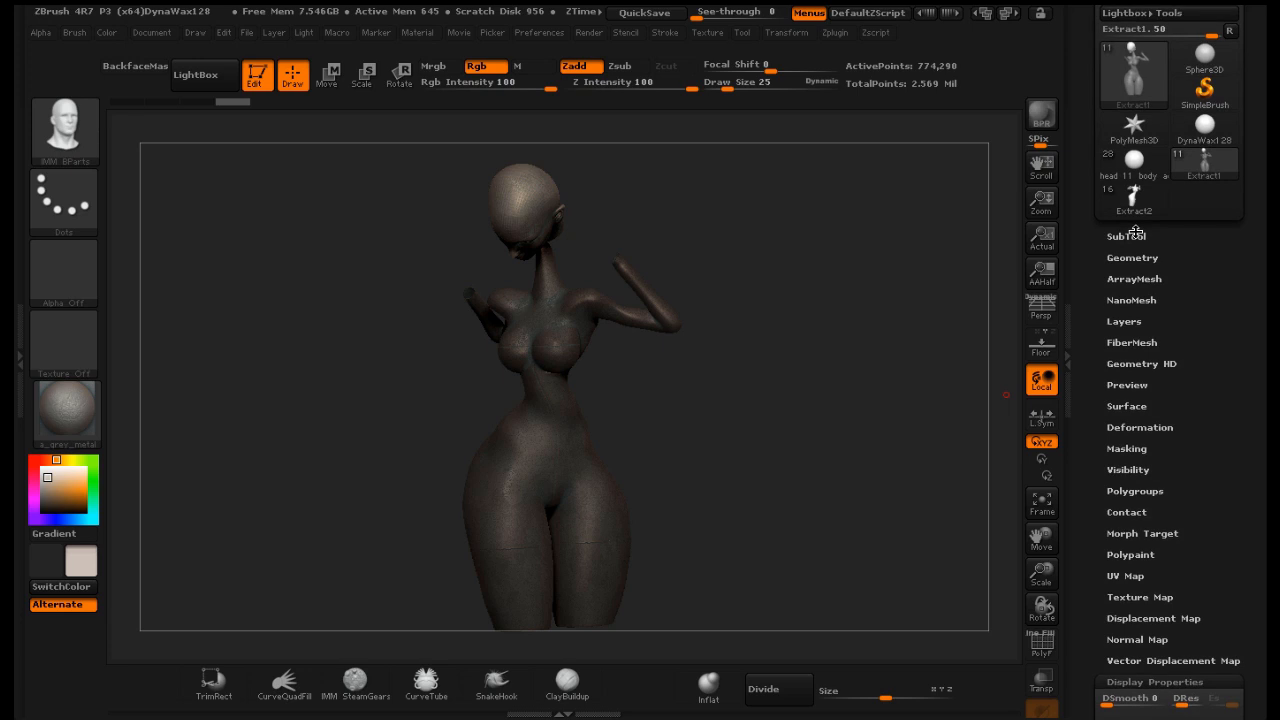
{"action": "left_click", "coordinate": [1127, 236]}
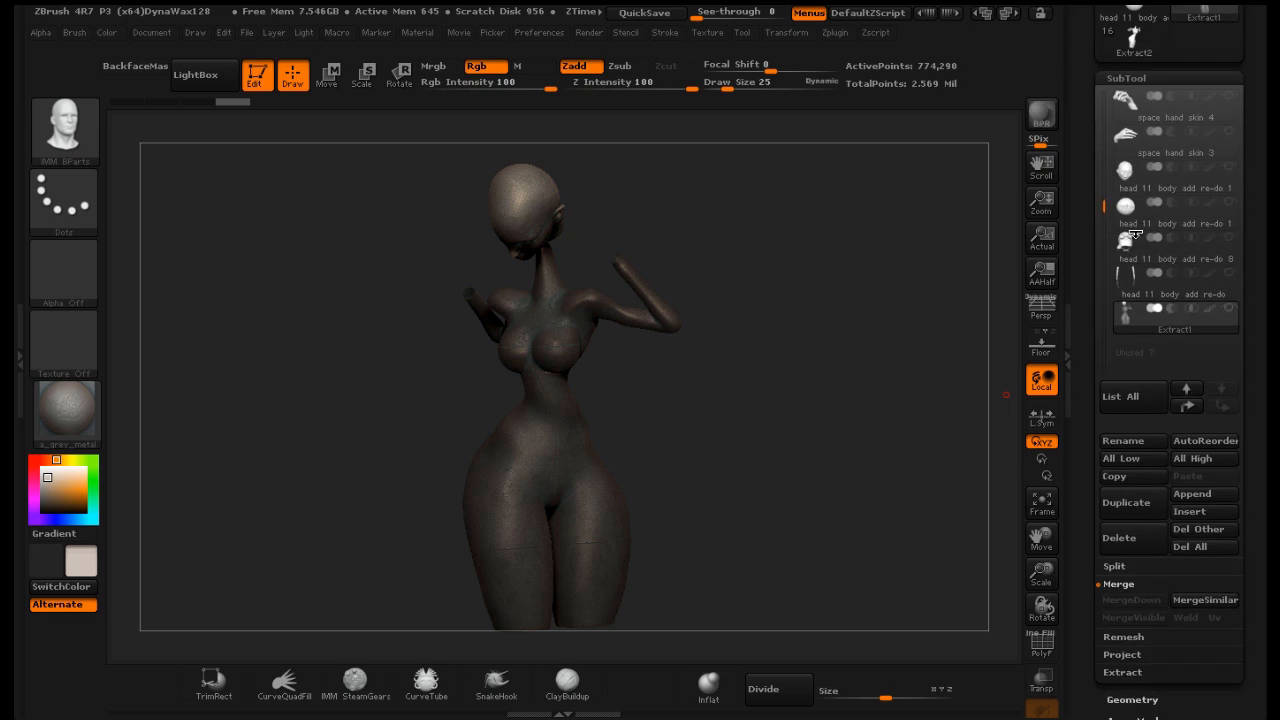
{"action": "left_click", "coordinate": [1114, 566]}
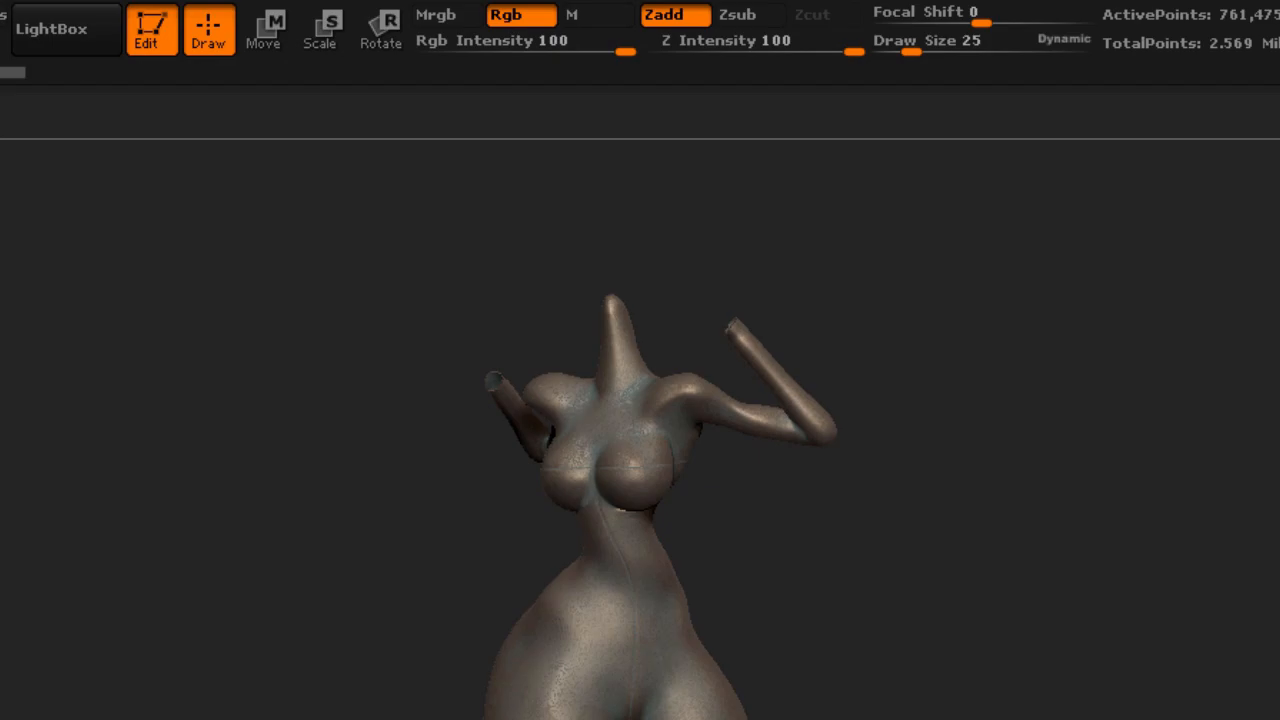
{"action": "left_click", "coordinate": [1189, 365]}
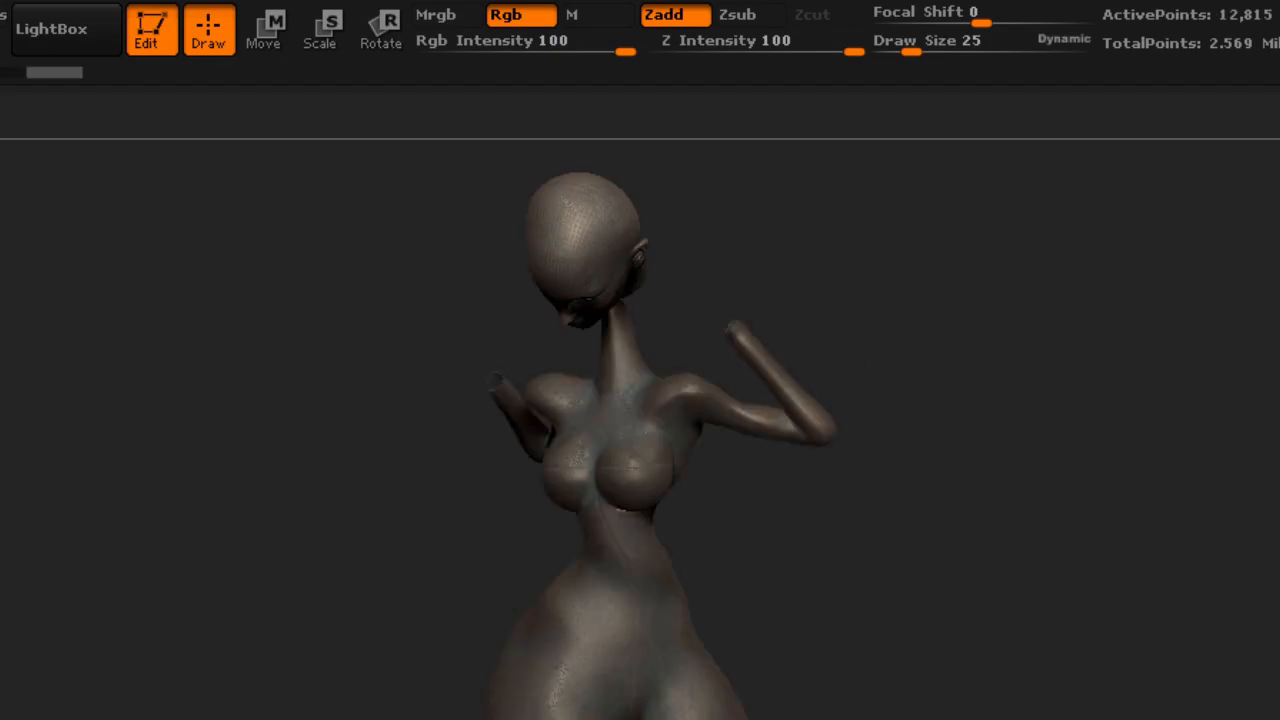
Rotate the head upright using a Rotate transpose line drawn through it
{"action": "mouse_move", "coordinate": [374, 289]}
{"action": "left_mouse_down"}
{"action": "mouse_move", "coordinate": [334, 357]}
{"action": "mouse_move", "coordinate": [306, 354]}
{"action": "mouse_move", "coordinate": [317, 326]}
{"action": "left_mouse_up"}
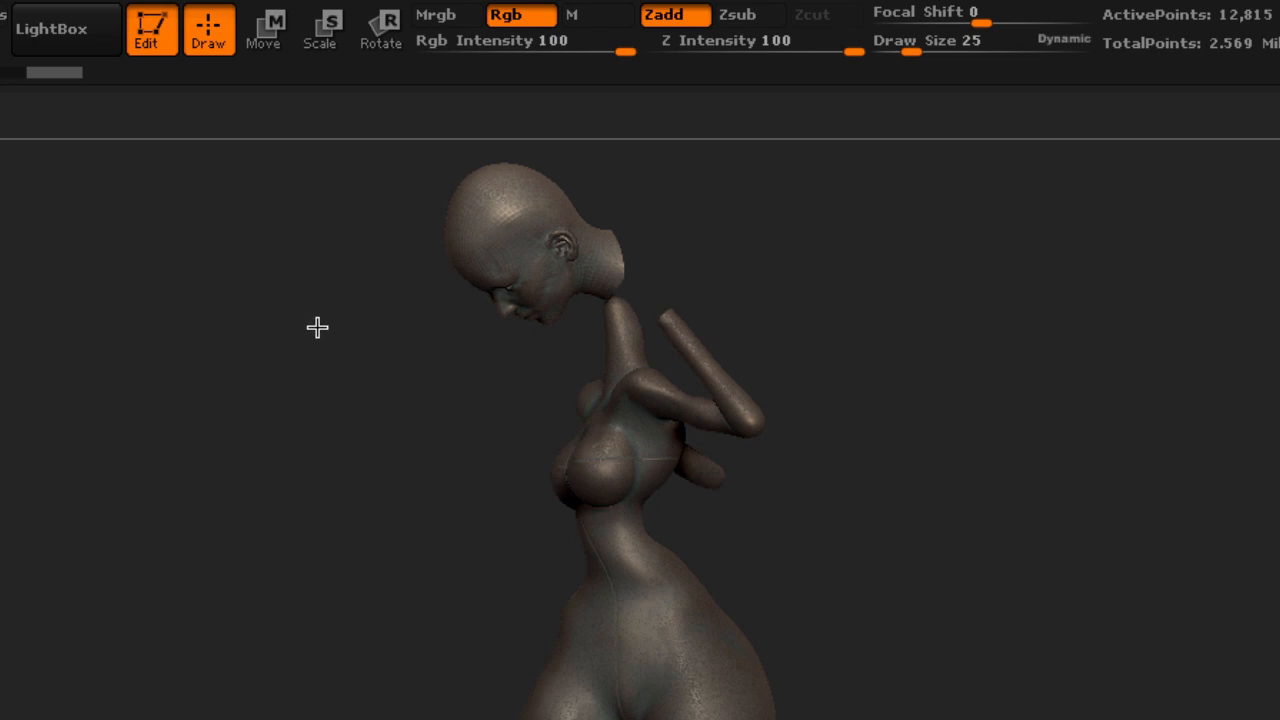
{"action": "left_click", "coordinate": [389, 40]}
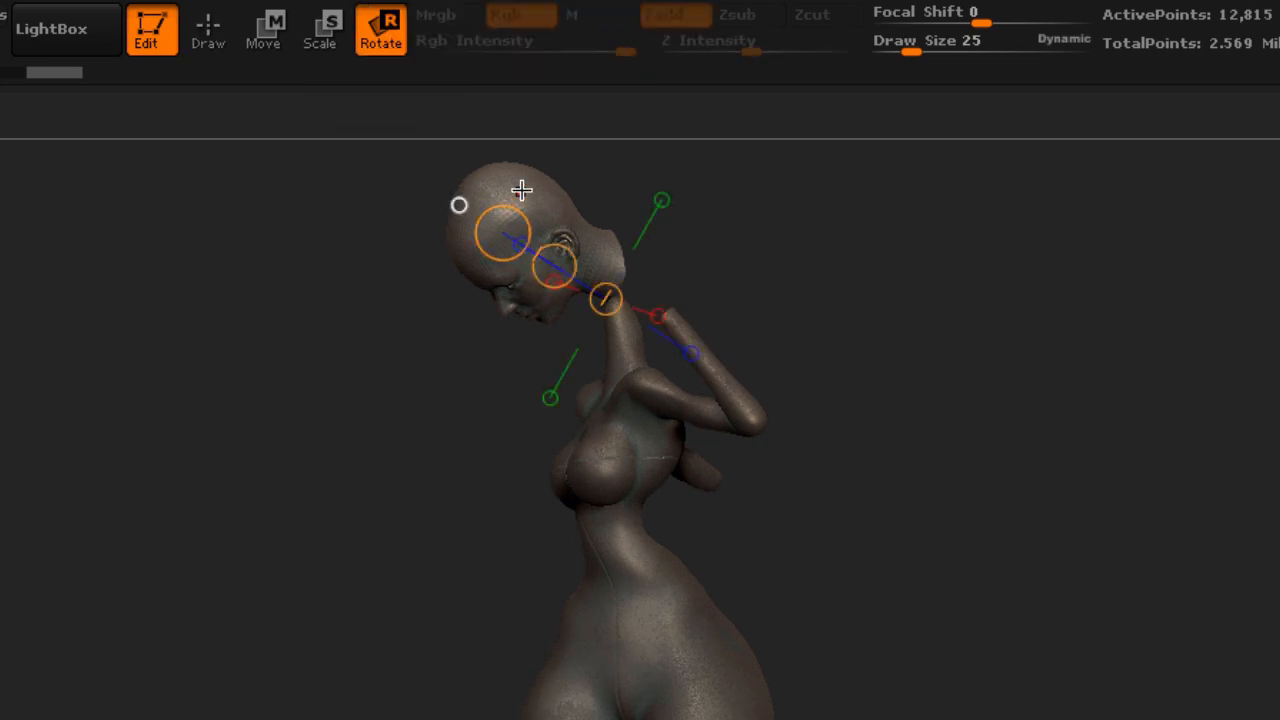
{"action": "left_click_drag", "start_coordinate": [509, 185], "coordinate": [467, 357]}
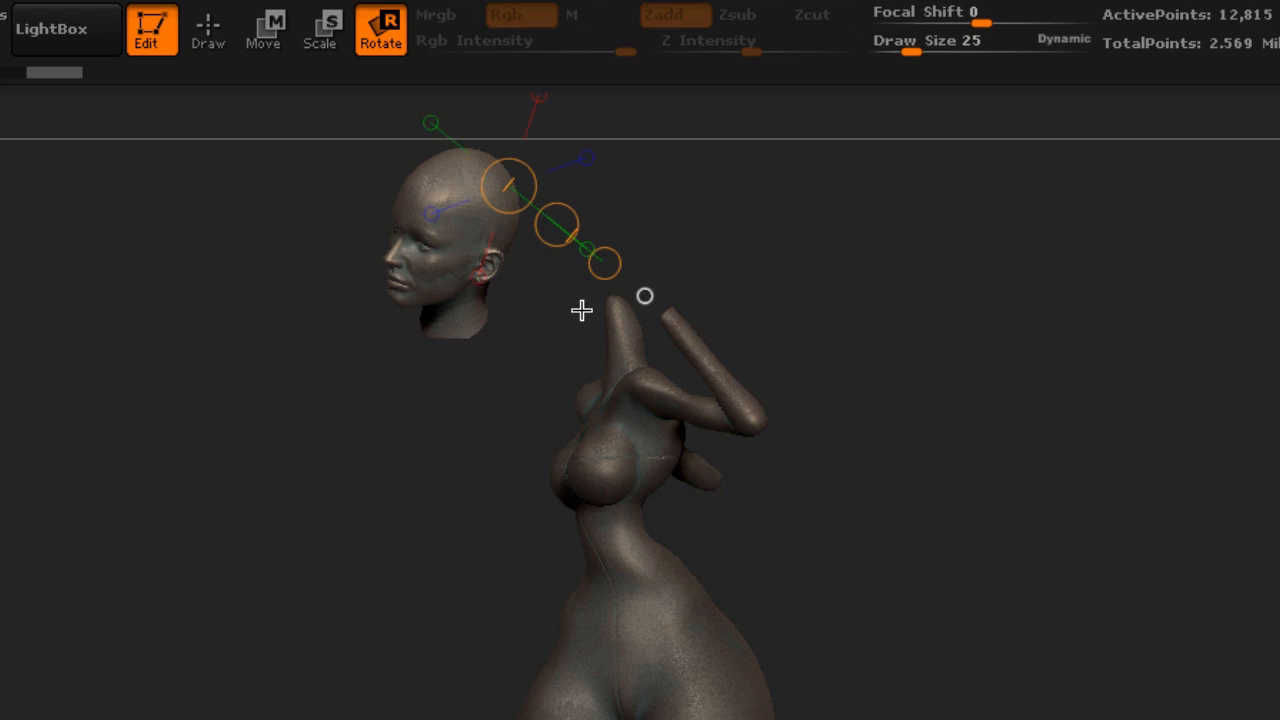
Move the head back onto the top of the neck with the Move transpose
{"action": "left_click_drag", "start_coordinate": [823, 226], "coordinate": [1029, 217]}
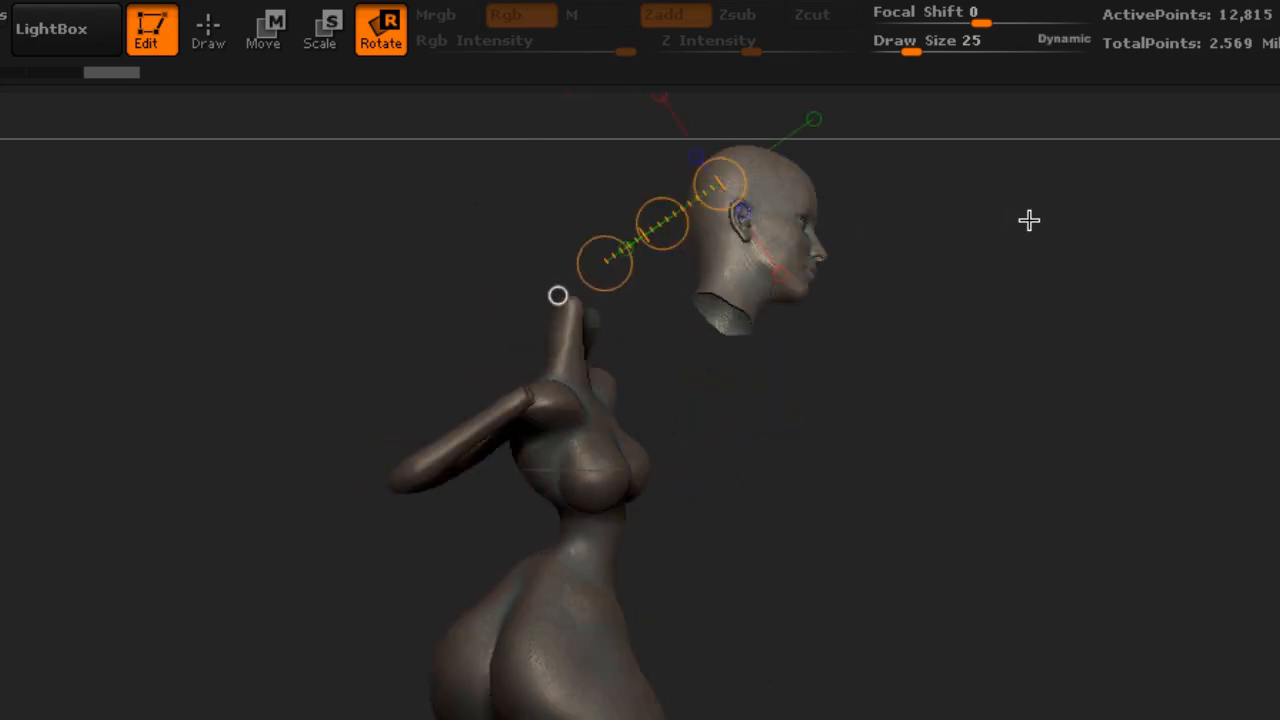
{"action": "left_click", "coordinate": [265, 32]}
{"action": "left_click_drag", "start_coordinate": [668, 224], "coordinate": [503, 277]}
{"action": "left_click_drag", "start_coordinate": [839, 265], "coordinate": [763, 271]}
{"action": "left_click_drag", "start_coordinate": [634, 226], "coordinate": [693, 222]}
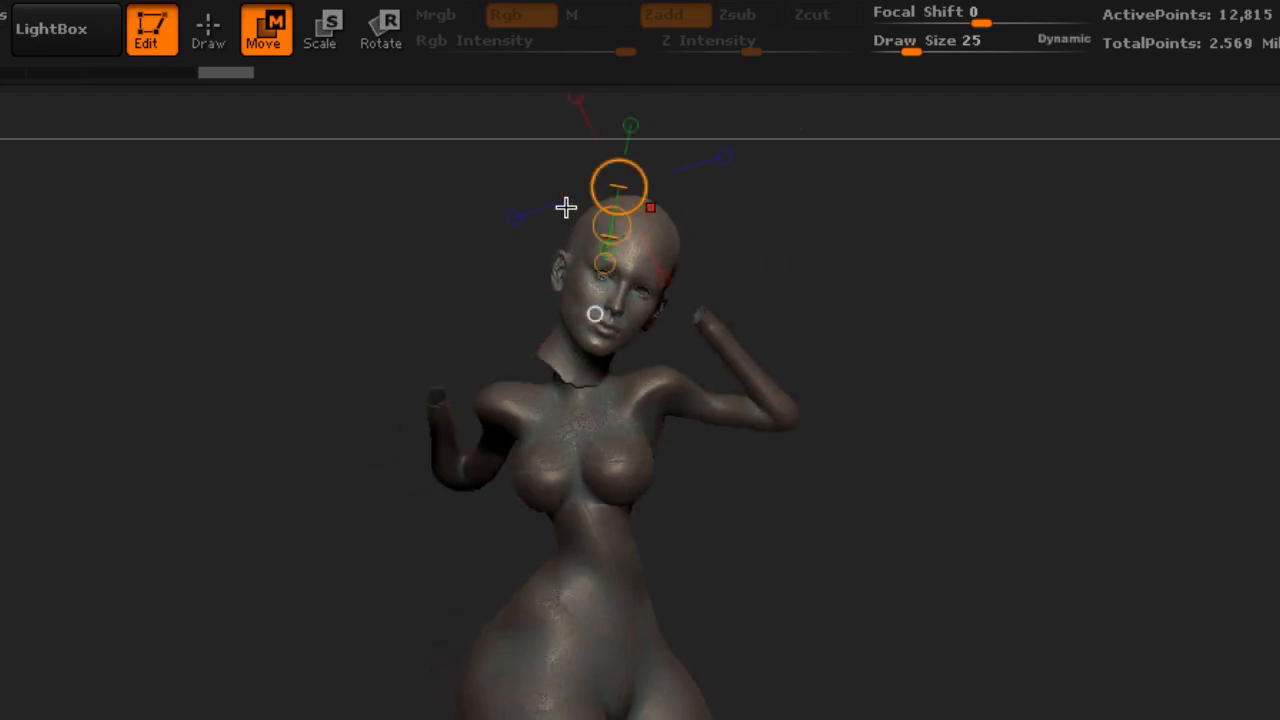
Redraw the transpose line through the head and move the head slightly down onto the neck
{"action": "left_click", "coordinate": [398, 38]}
{"action": "mouse_move", "coordinate": [568, 354]}
{"action": "left_mouse_down"}
{"action": "mouse_move", "coordinate": [671, 240]}
{"action": "mouse_move", "coordinate": [629, 223]}
{"action": "mouse_move", "coordinate": [622, 237]}
{"action": "mouse_move", "coordinate": [549, 223]}
{"action": "mouse_move", "coordinate": [567, 228]}
{"action": "left_mouse_up"}
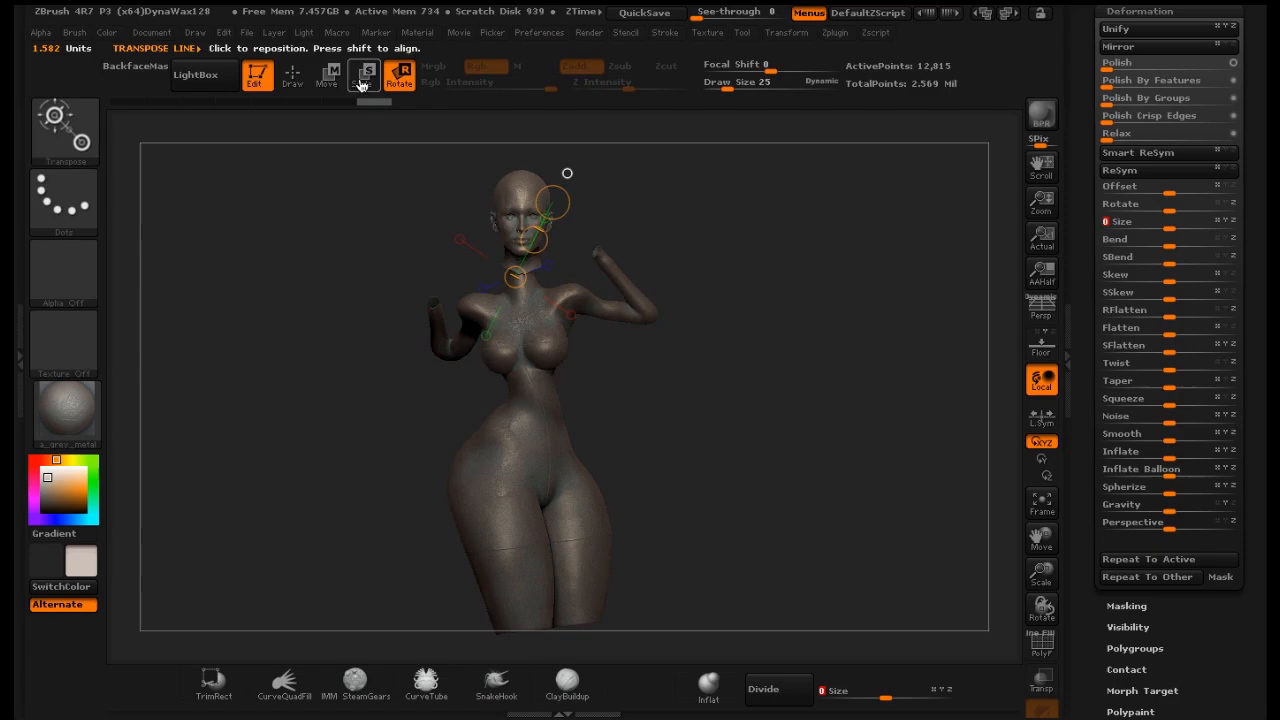
{"action": "left_click", "coordinate": [263, 28]}
{"action": "left_click_drag", "start_coordinate": [541, 241], "coordinate": [537, 260]}
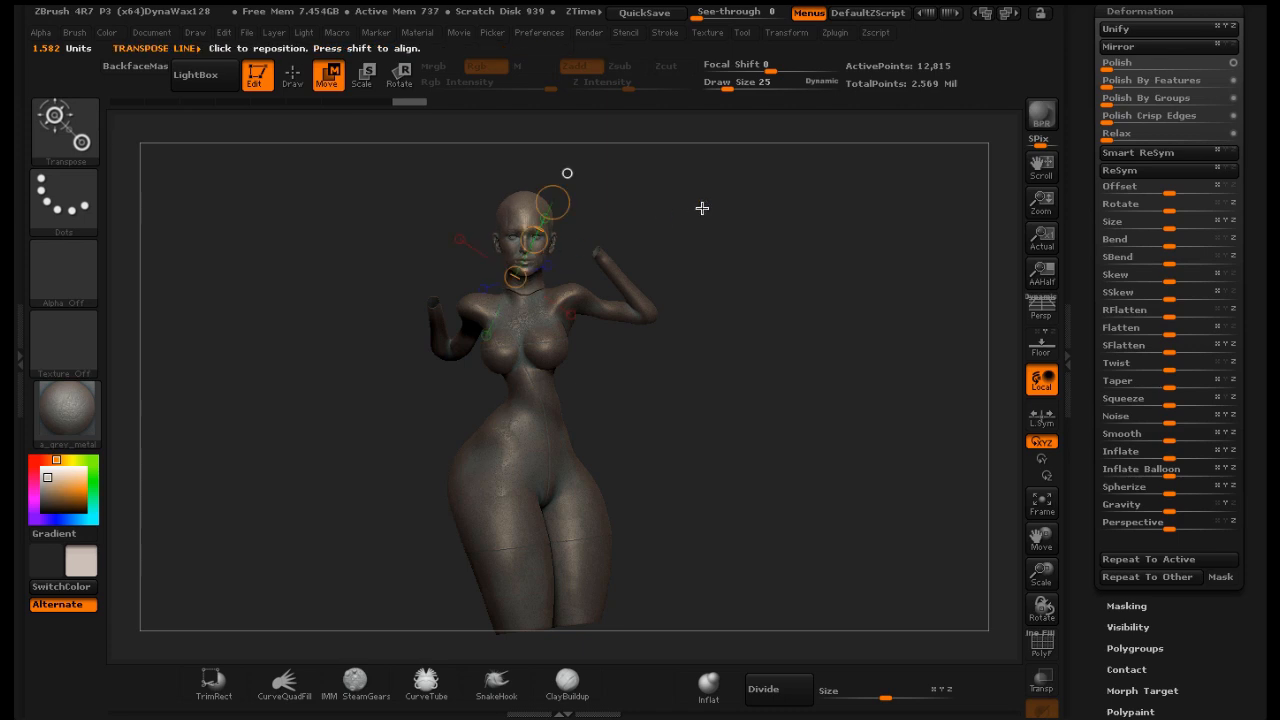
Adjust the head's position from the side view with the Move transpose, and return to Draw mode
{"action": "left_click_drag", "start_coordinate": [700, 209], "coordinate": [785, 205]}
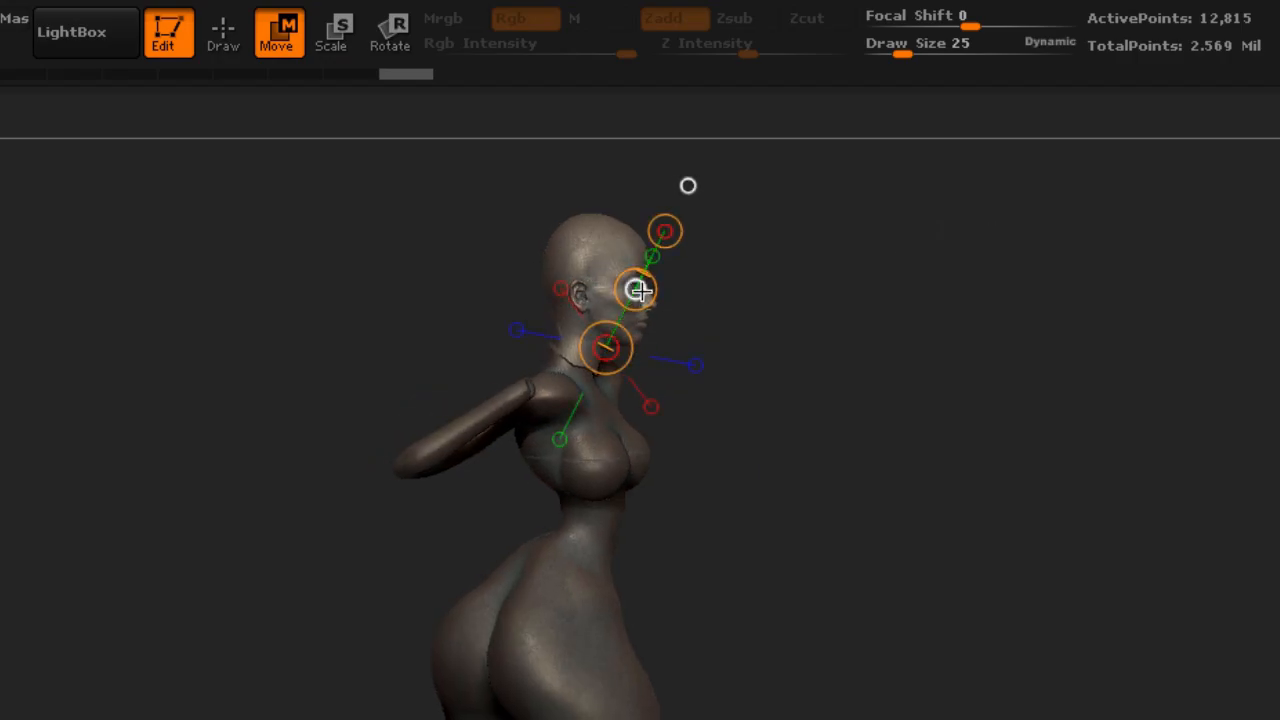
{"action": "left_click_drag", "start_coordinate": [636, 290], "coordinate": [626, 297]}
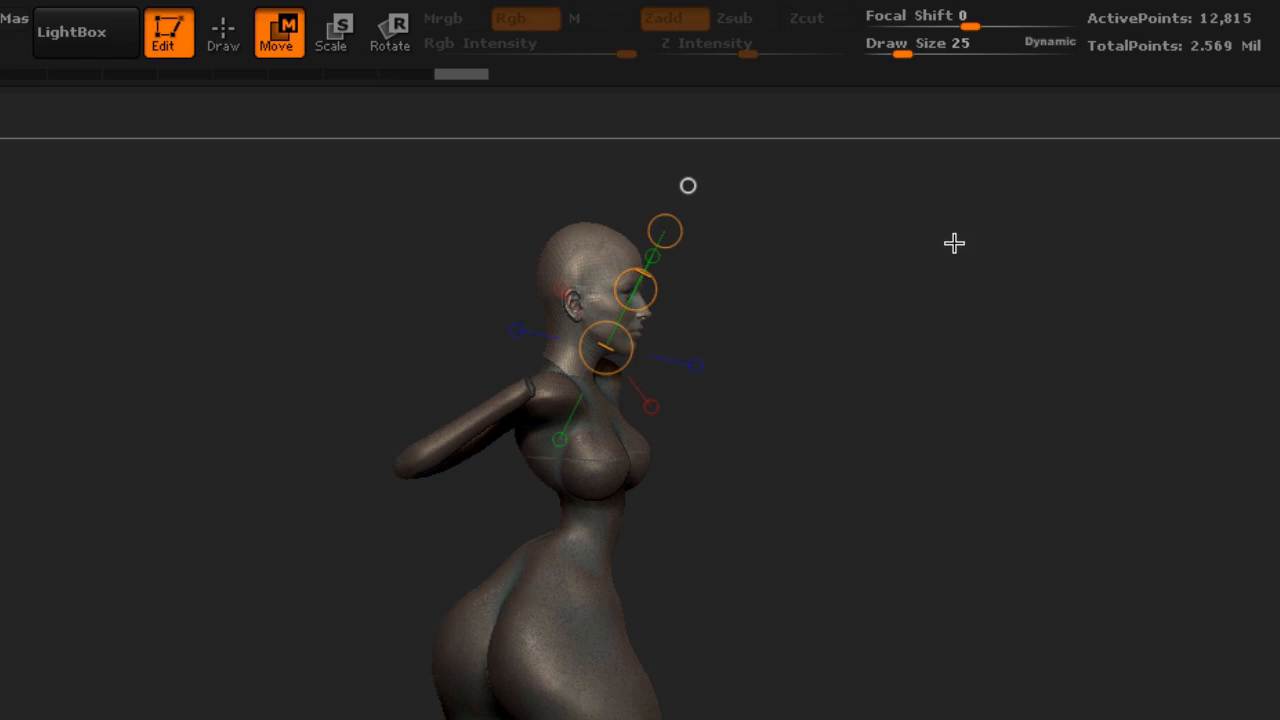
{"action": "left_click_drag", "start_coordinate": [954, 243], "coordinate": [846, 235]}
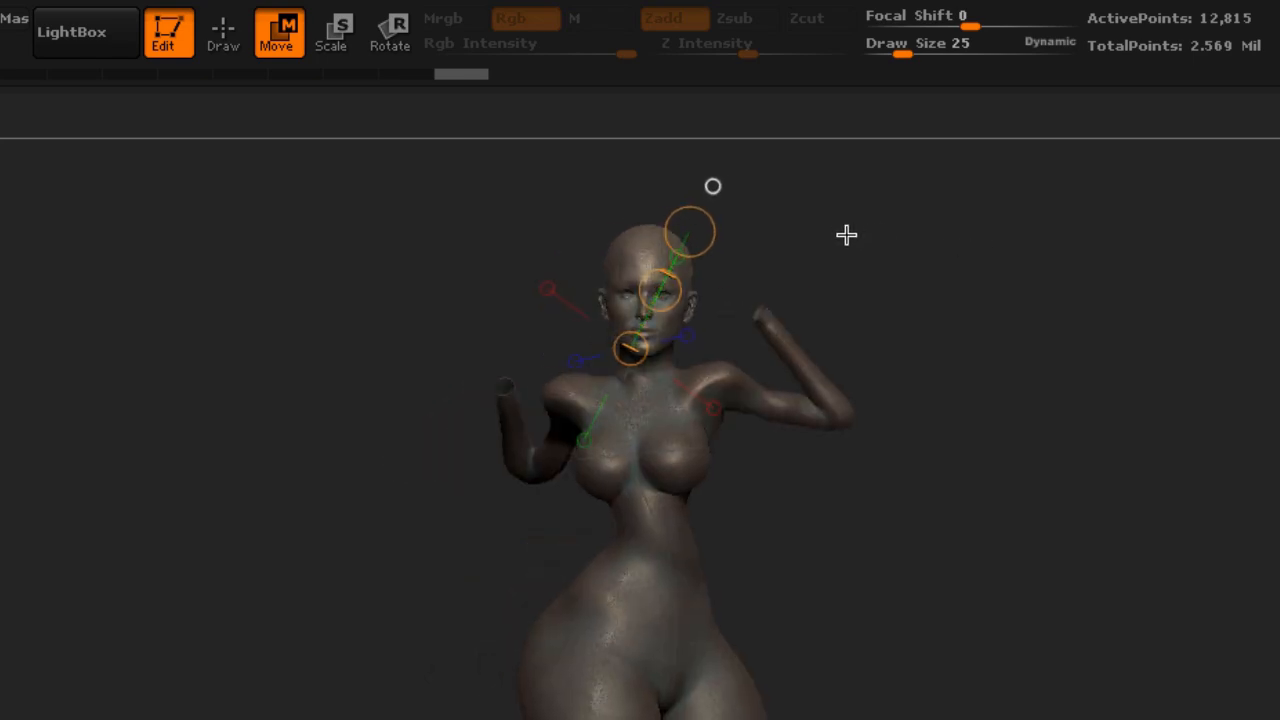
{"action": "left_click", "coordinate": [238, 50]}
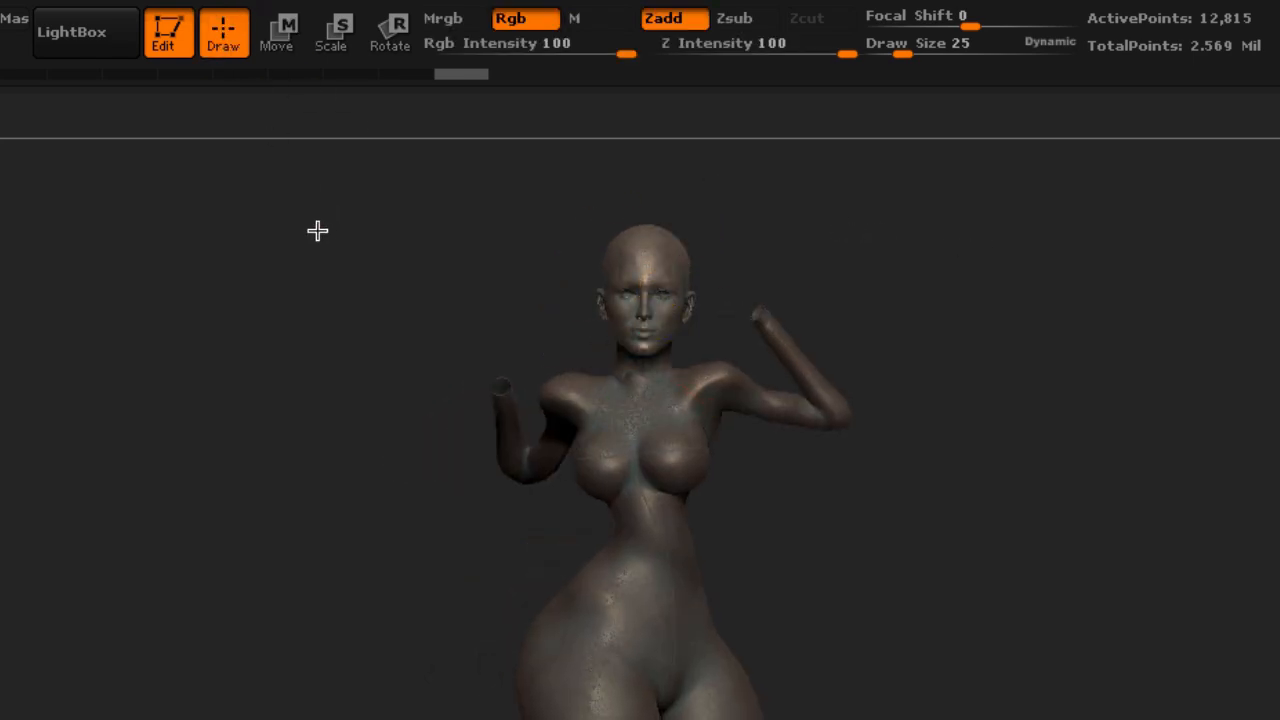
Set the brush draw size to 280
{"action": "left_click_drag", "start_coordinate": [317, 231], "coordinate": [586, 203]}
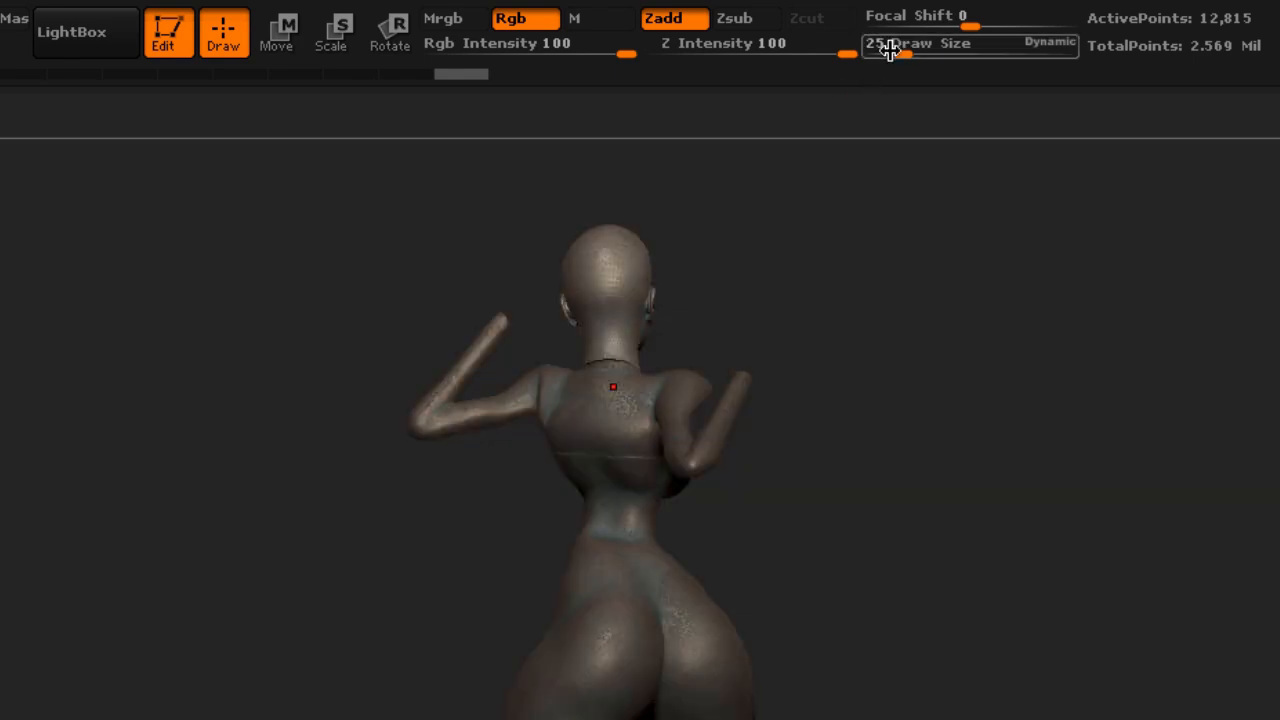
{"action": "left_click_drag", "start_coordinate": [877, 43], "coordinate": [975, 54]}
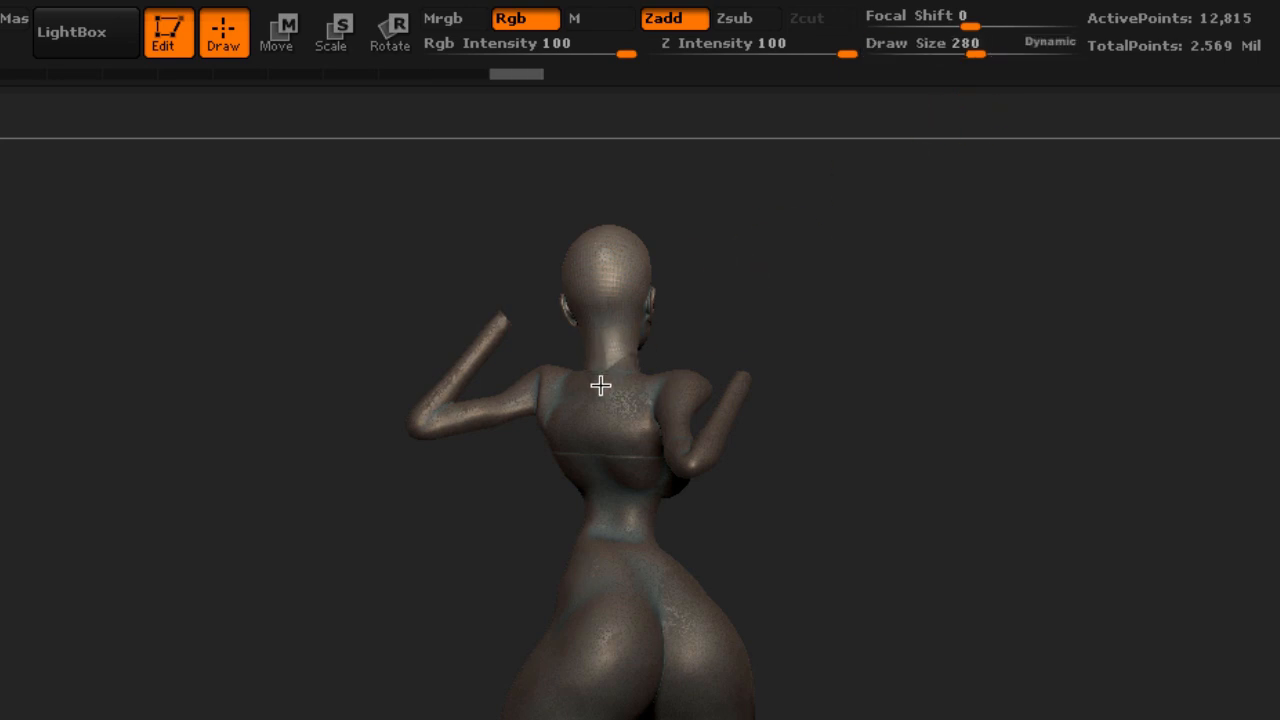
{"action": "left_click_drag", "start_coordinate": [949, 266], "coordinate": [703, 286]}
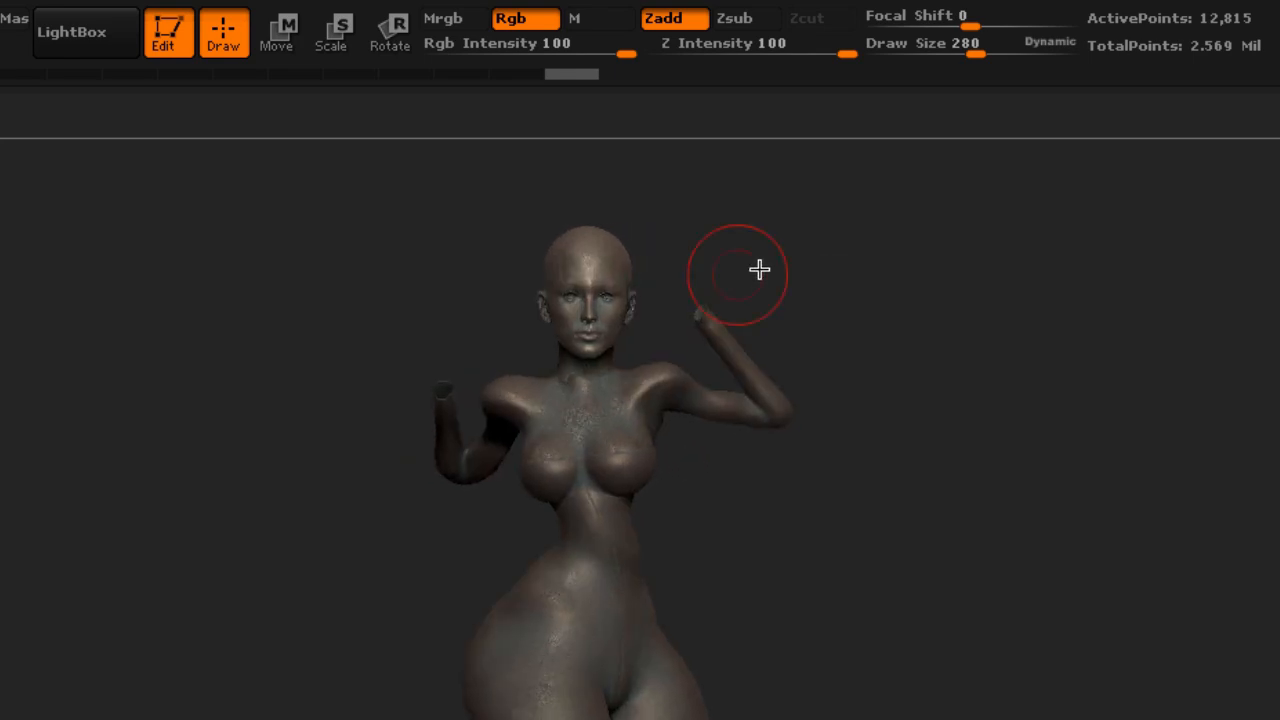
Turn the head on the neck with the Rotate transpose, checking it from front and side views, and return to Draw mode
{"action": "mouse_move", "coordinate": [998, 270]}
{"action": "left_mouse_down"}
{"action": "mouse_move", "coordinate": [997, 297]}
{"action": "mouse_move", "coordinate": [996, 285]}
{"action": "left_mouse_up"}
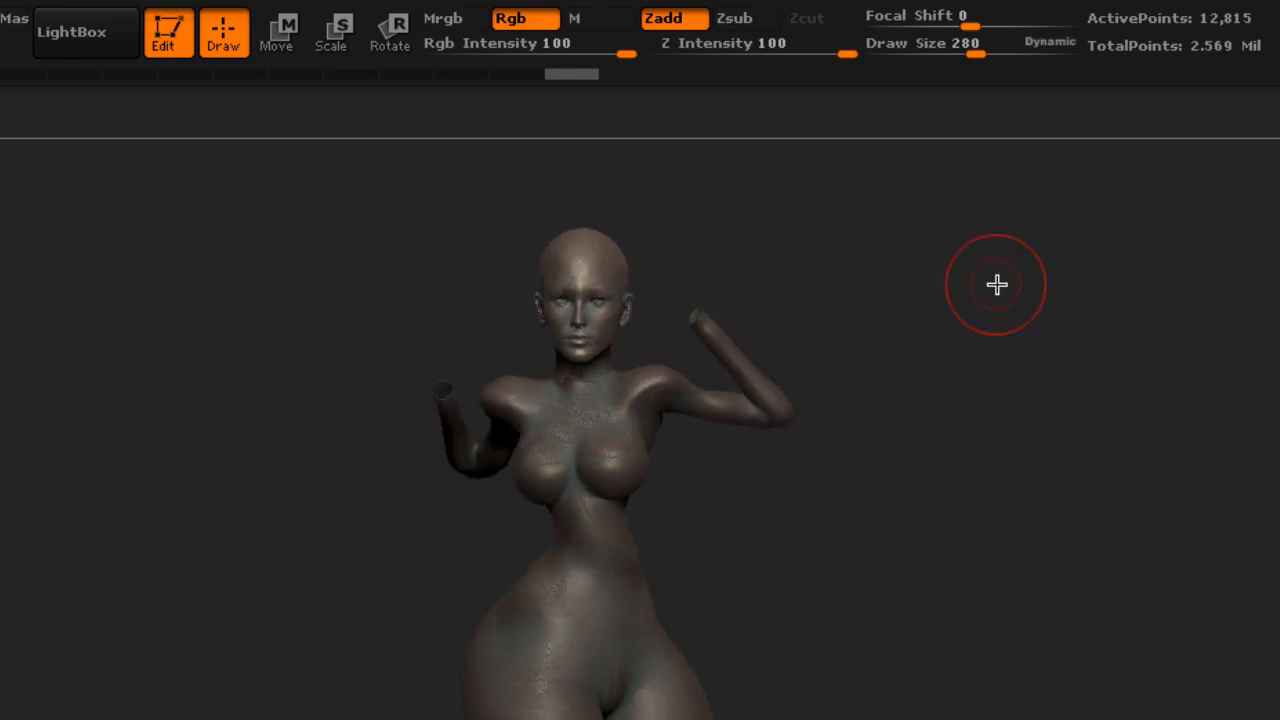
{"action": "left_click", "coordinate": [402, 42]}
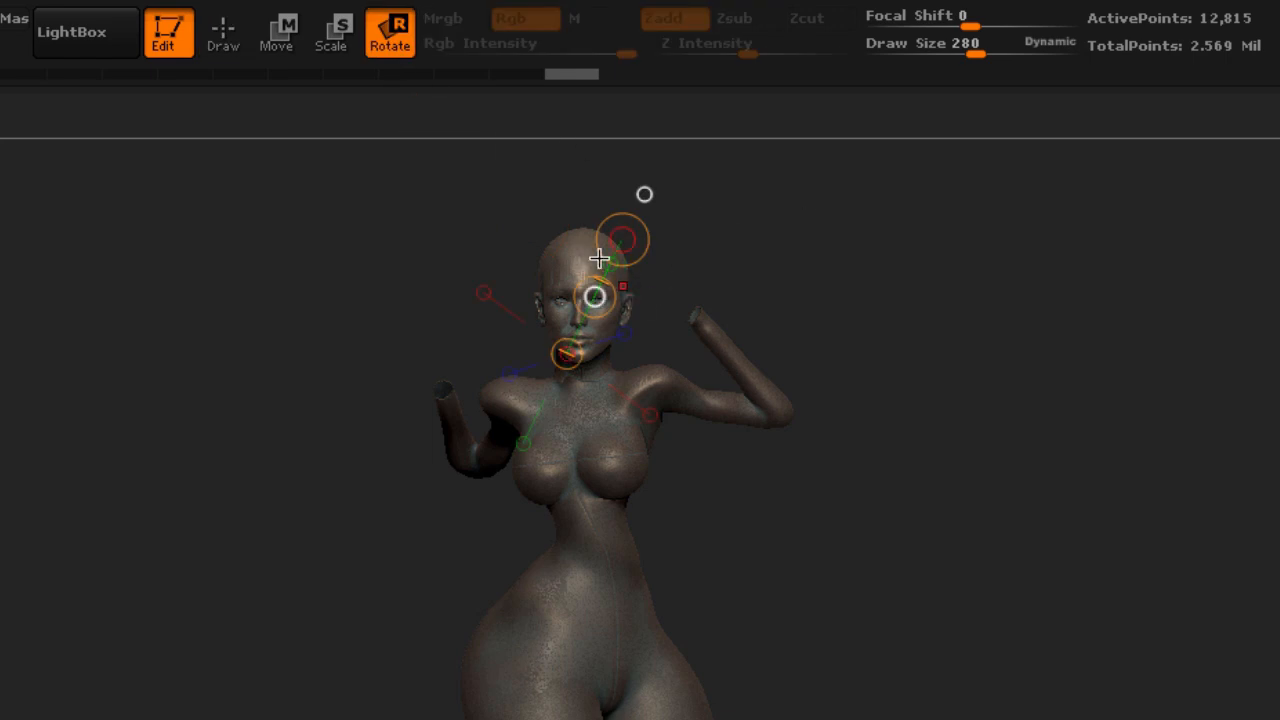
{"action": "left_click_drag", "start_coordinate": [577, 251], "coordinate": [577, 345]}
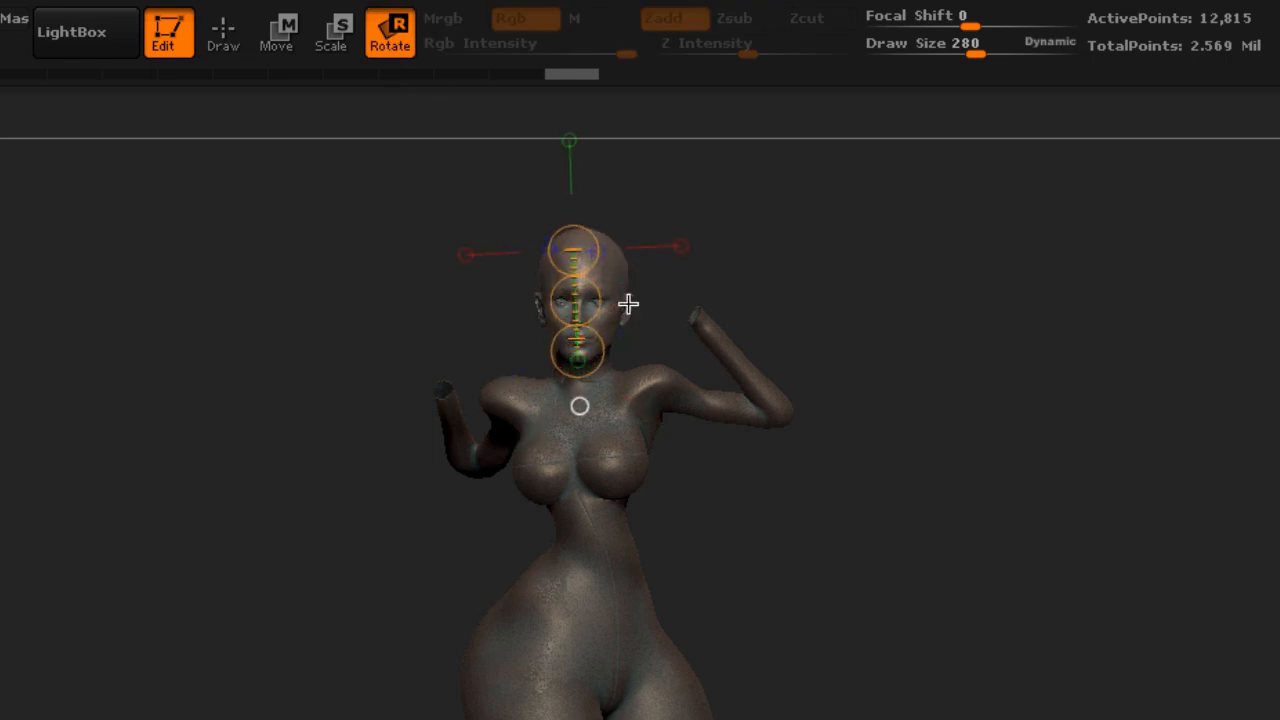
{"action": "left_click_drag", "start_coordinate": [857, 200], "coordinate": [903, 197]}
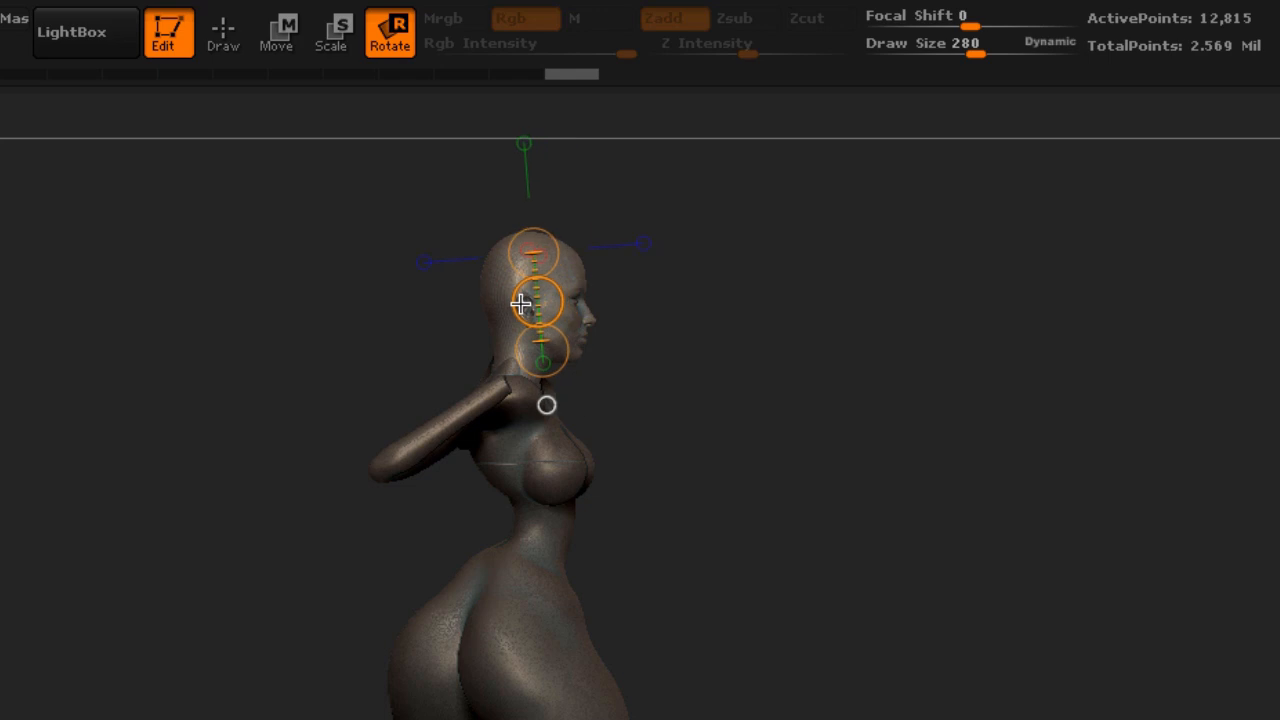
{"action": "left_click_drag", "start_coordinate": [886, 220], "coordinate": [760, 243]}
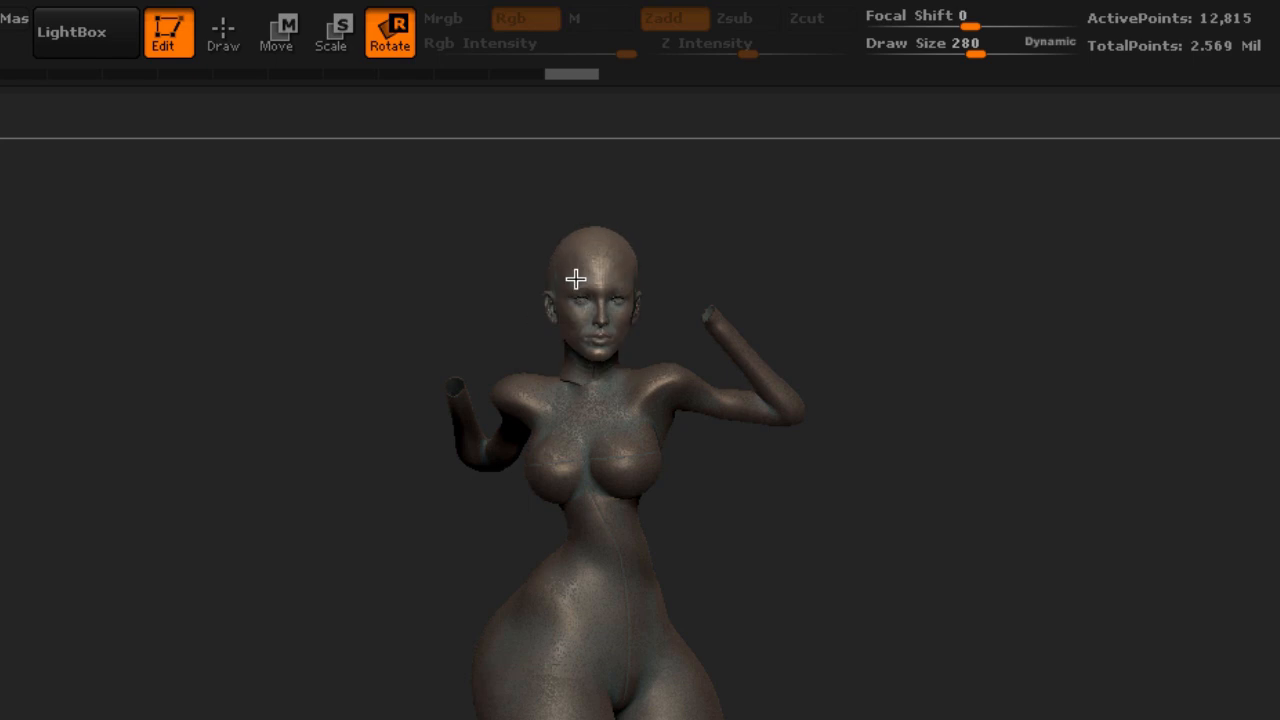
{"action": "left_click_drag", "start_coordinate": [803, 214], "coordinate": [863, 212]}
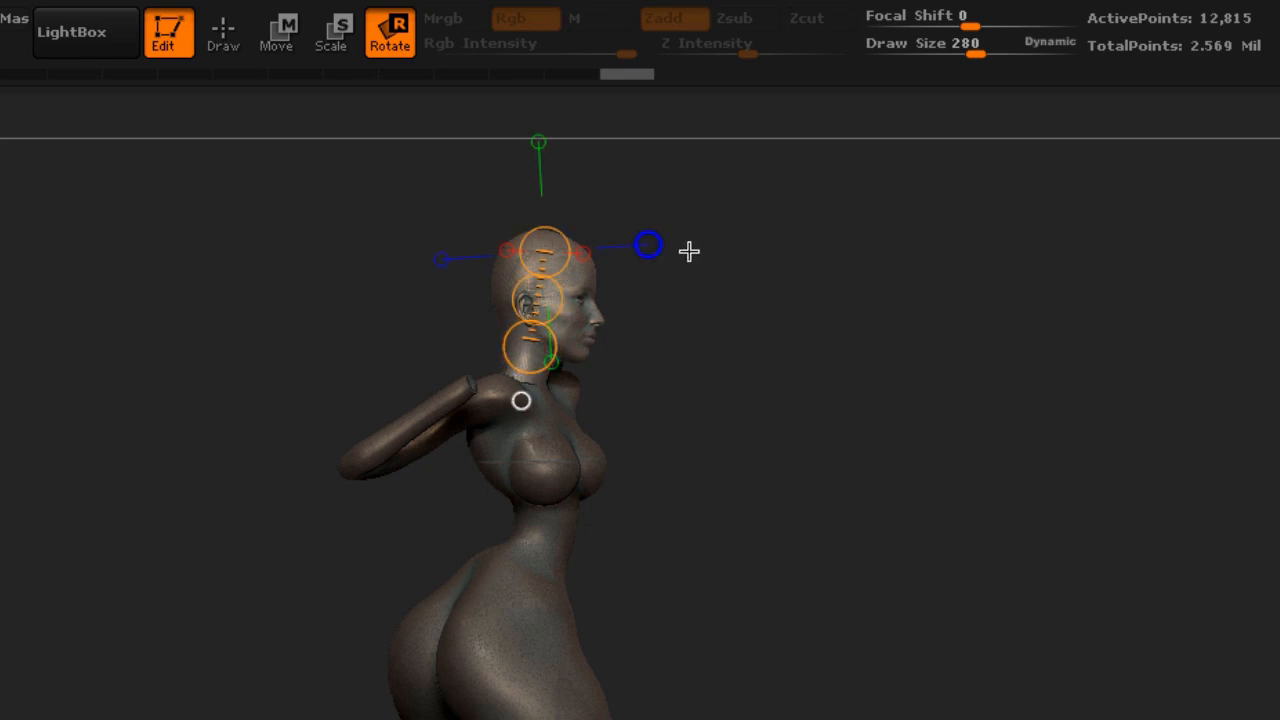
{"action": "left_click_drag", "start_coordinate": [689, 251], "coordinate": [639, 257]}
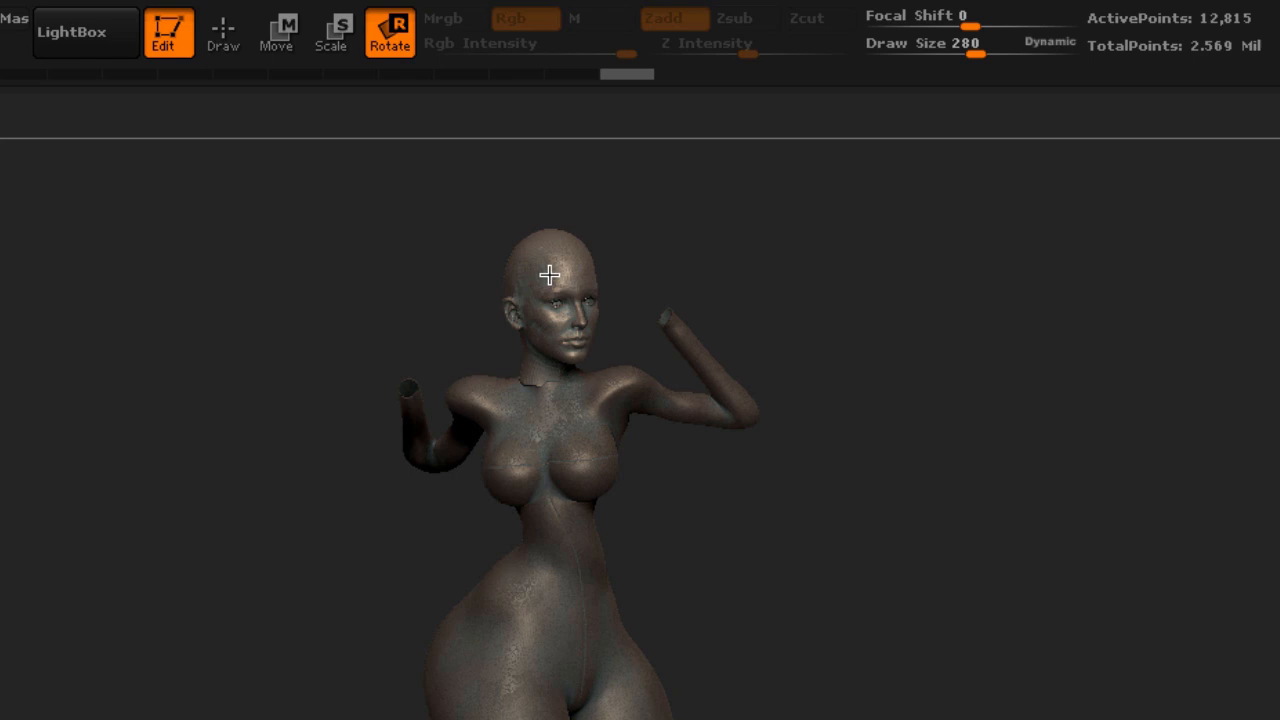
{"action": "left_click_drag", "start_coordinate": [471, 389], "coordinate": [457, 433]}
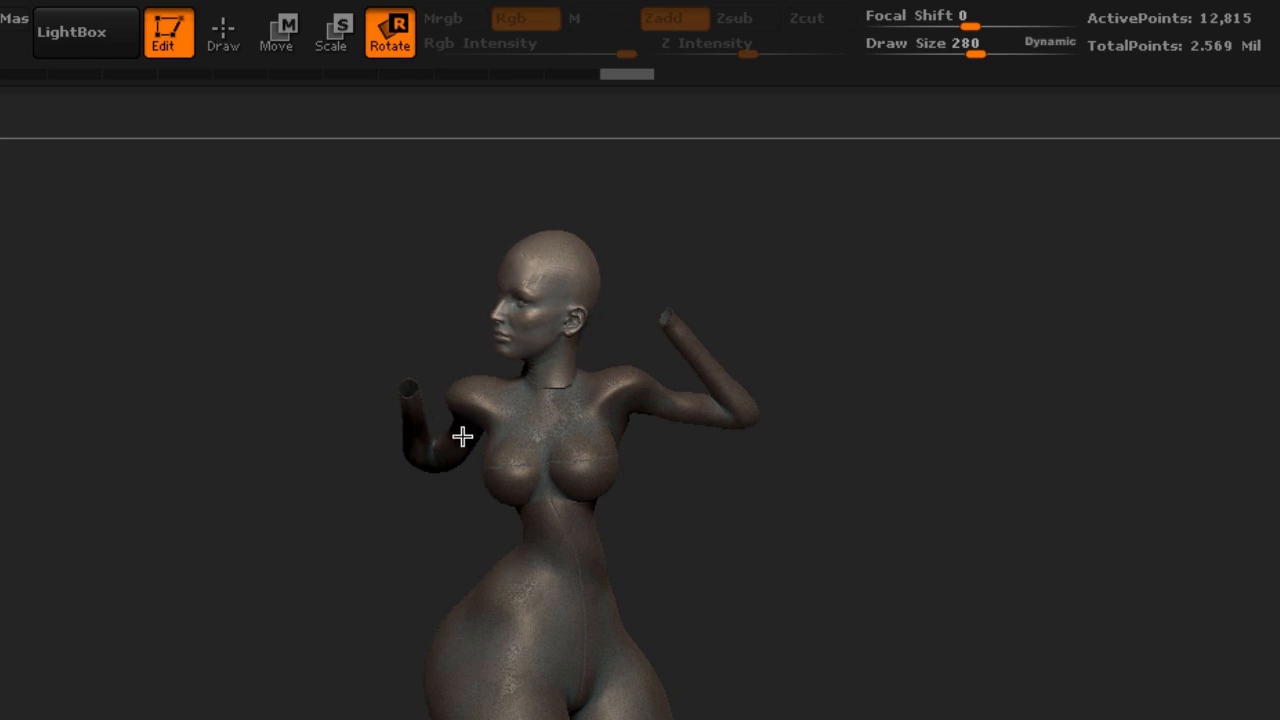
{"action": "left_click_drag", "start_coordinate": [419, 490], "coordinate": [580, 214]}
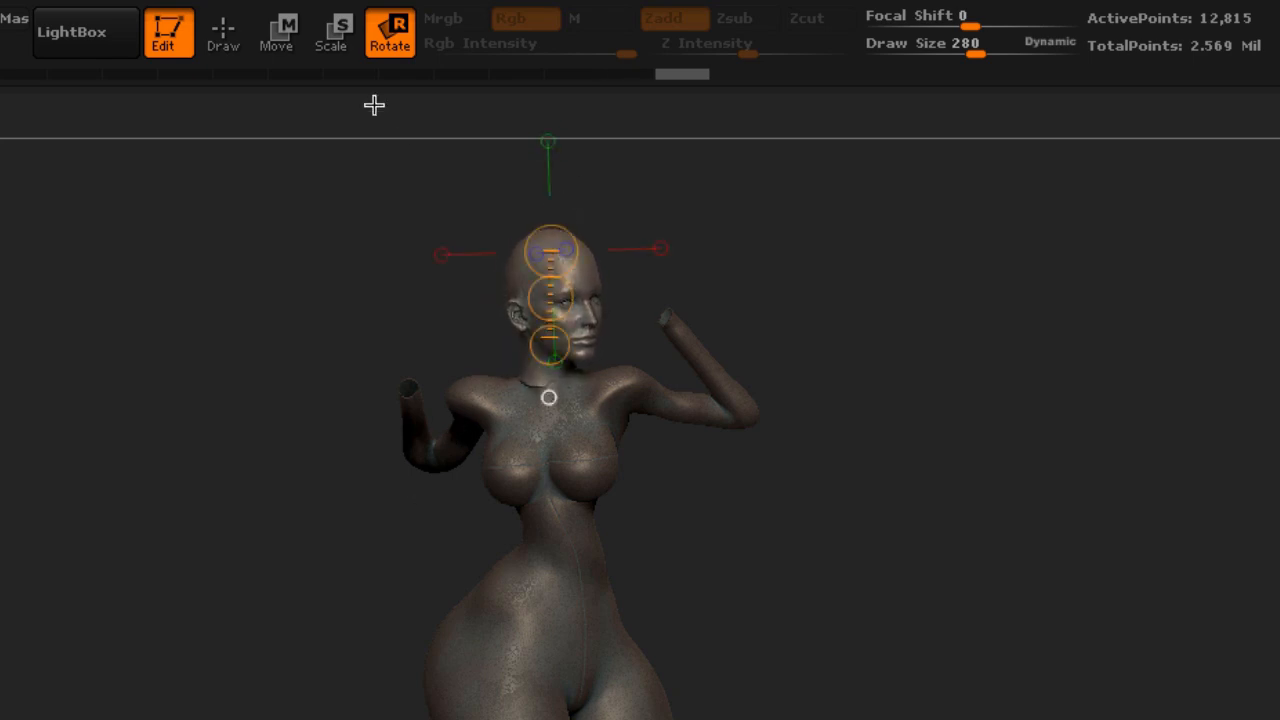
{"action": "left_click", "coordinate": [244, 44]}
Orbit around the figure to review the head's pose on the body
{"action": "left_click_drag", "start_coordinate": [846, 218], "coordinate": [848, 230]}
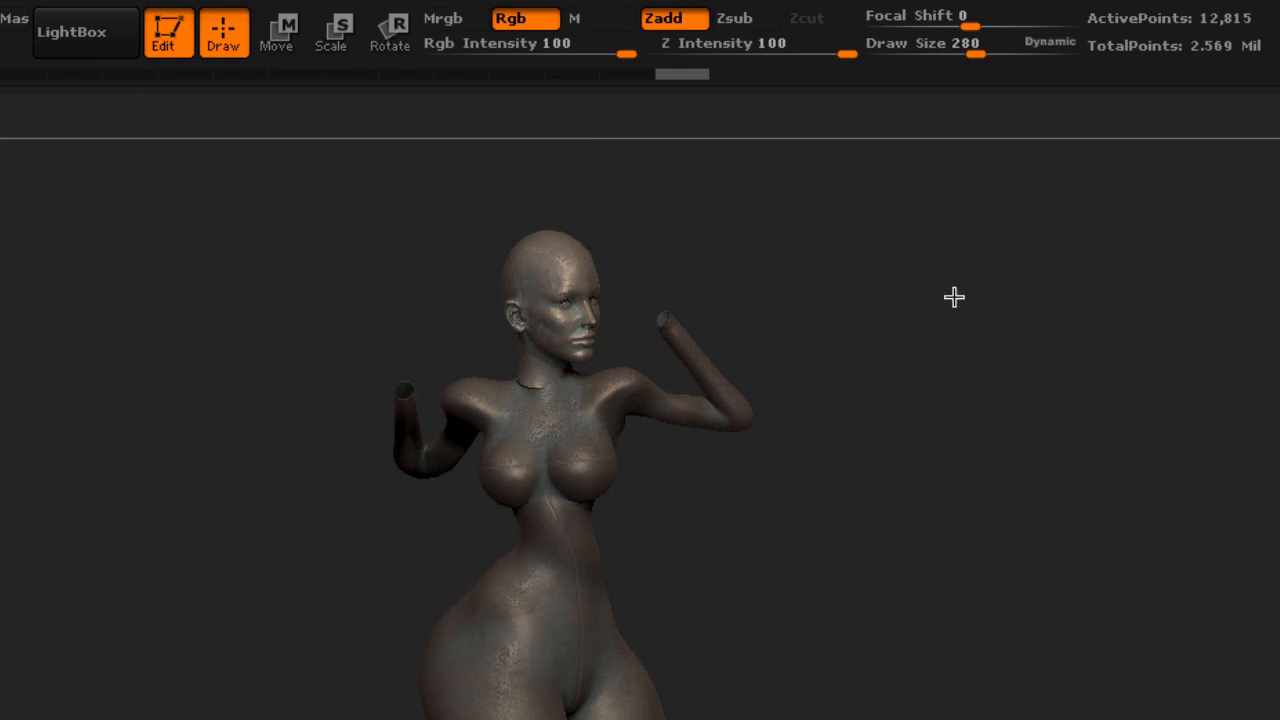
{"action": "mouse_move", "coordinate": [709, 574]}
{"action": "left_mouse_down"}
{"action": "mouse_move", "coordinate": [678, 575]}
{"action": "mouse_move", "coordinate": [709, 575]}
{"action": "left_mouse_up"}
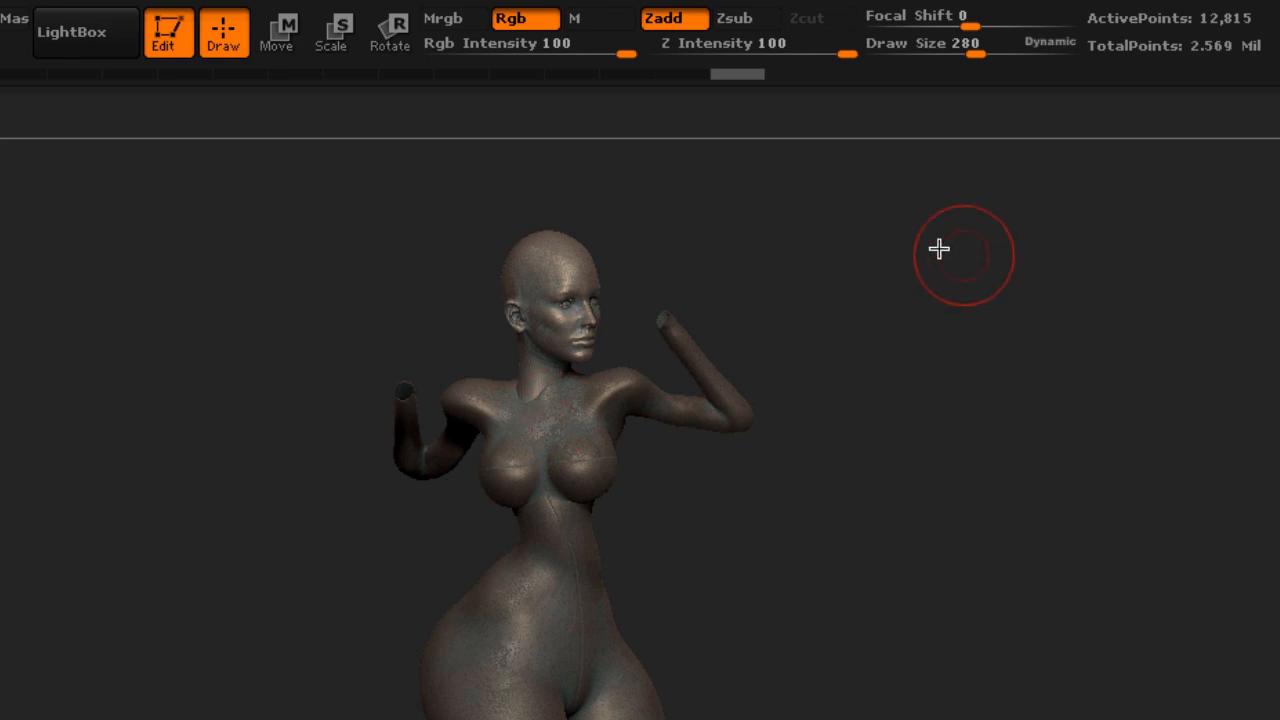
{"action": "mouse_move", "coordinate": [940, 249]}
{"action": "left_mouse_down"}
{"action": "mouse_move", "coordinate": [869, 249]}
{"action": "mouse_move", "coordinate": [1049, 263]}
{"action": "mouse_move", "coordinate": [920, 260]}
{"action": "left_mouse_up"}
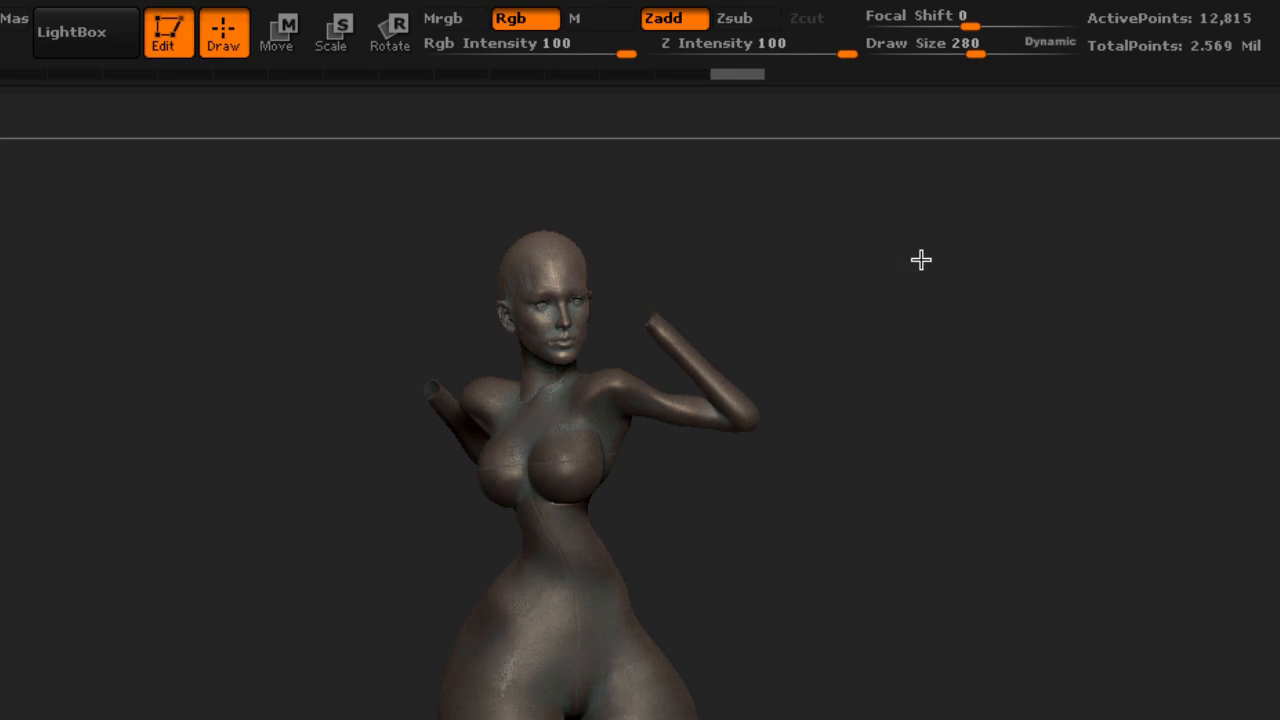
{"action": "mouse_move", "coordinate": [960, 540]}
{"action": "left_mouse_down", "text": "alt"}
{"action": "mouse_move", "coordinate": [993, 519]}
{"action": "mouse_move", "coordinate": [980, 526]}
{"action": "left_mouse_up", "text": "alt"}
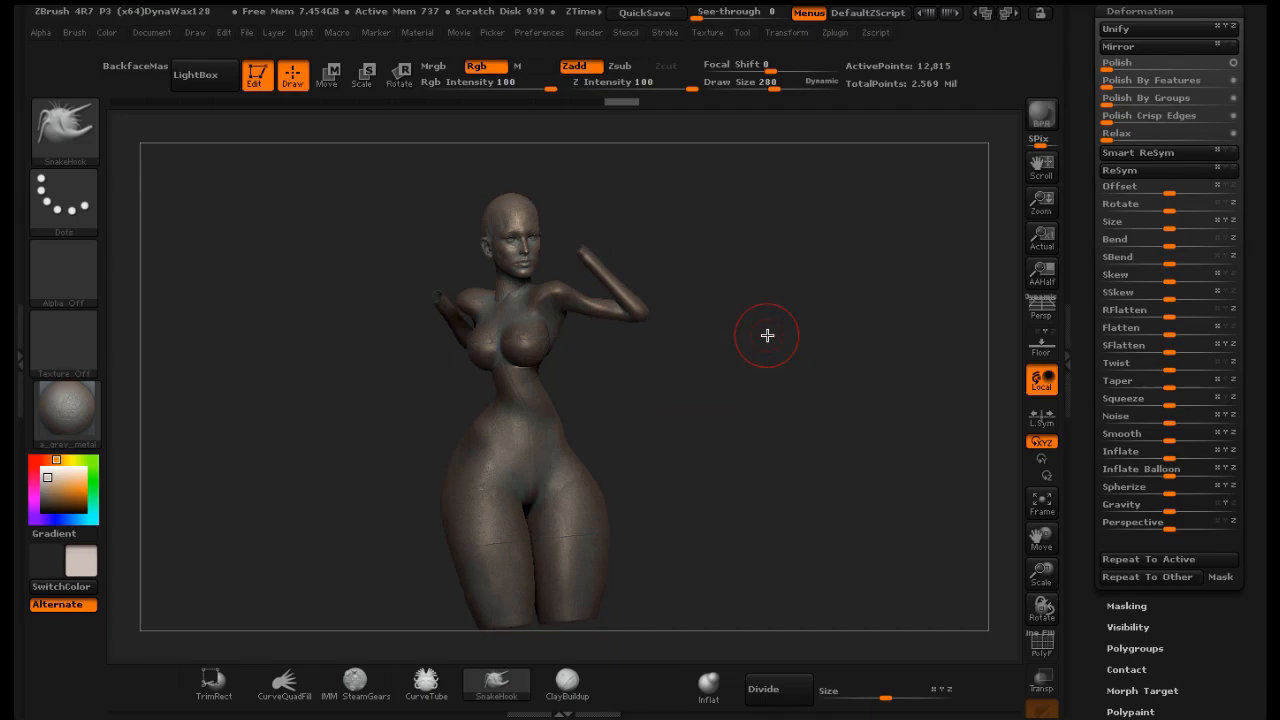
{"action": "mouse_move", "coordinate": [763, 374]}
{"action": "left_mouse_down", "text": "shift"}
{"action": "mouse_move", "coordinate": [780, 370]}
{"action": "mouse_move", "coordinate": [757, 357]}
{"action": "mouse_move", "coordinate": [837, 349]}
{"action": "mouse_move", "coordinate": [766, 356]}
{"action": "mouse_move", "coordinate": [788, 355]}
{"action": "left_mouse_up", "text": "shift"}
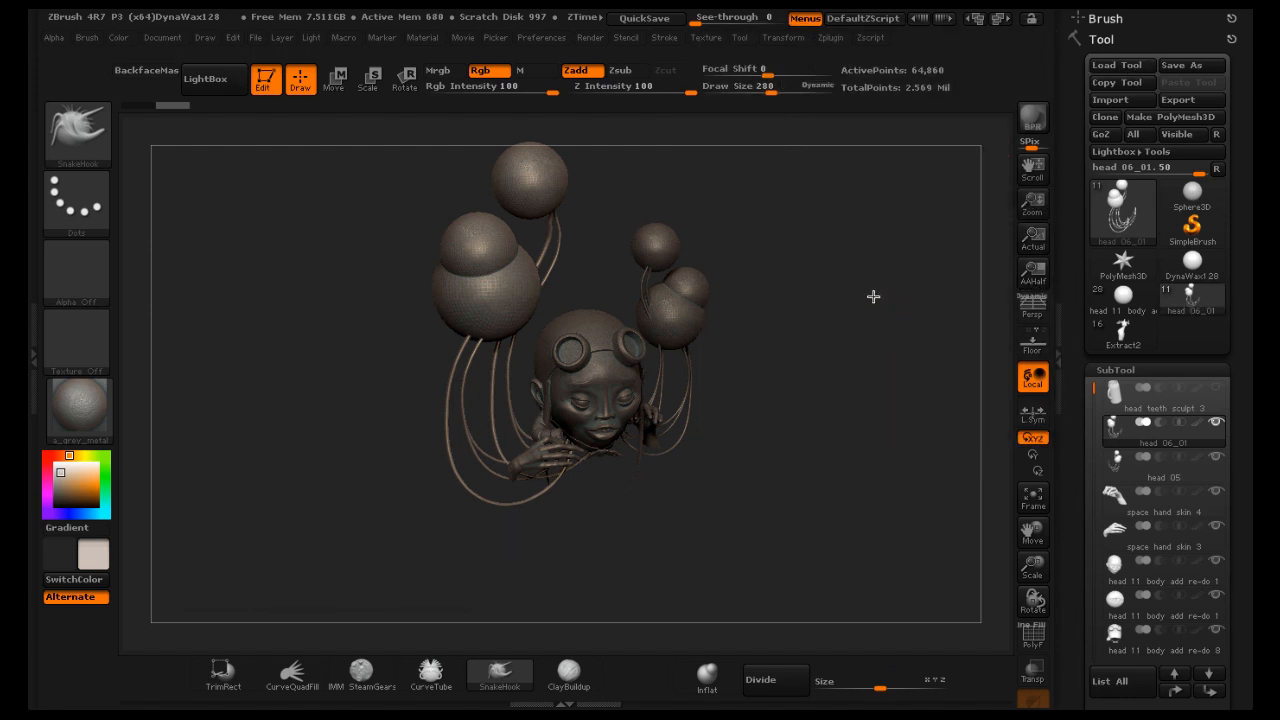
Append the Extract2 body mesh as a subtool to the head_06_01 model
{"action": "mouse_move", "coordinate": [873, 296]}
{"action": "left_mouse_down"}
{"action": "mouse_move", "coordinate": [843, 289]}
{"action": "mouse_move", "coordinate": [857, 294]}
{"action": "left_mouse_up"}
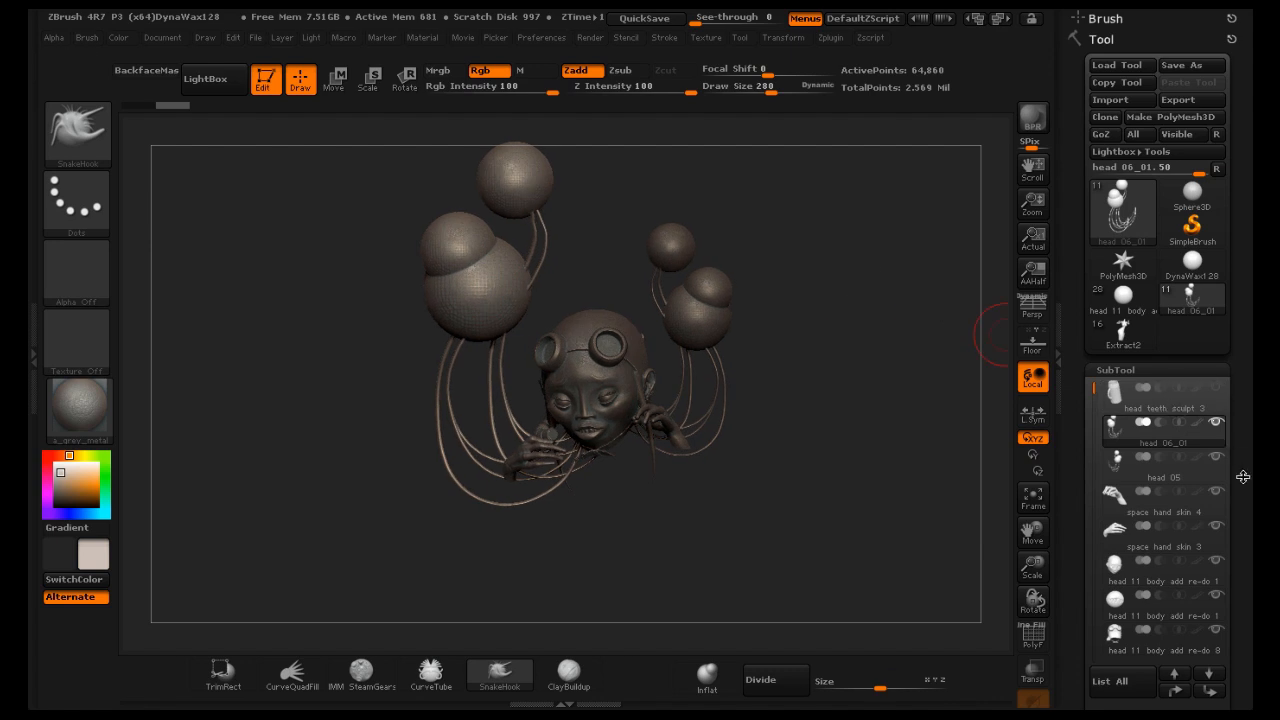
{"action": "left_click_drag", "start_coordinate": [1243, 477], "coordinate": [1242, 354]}
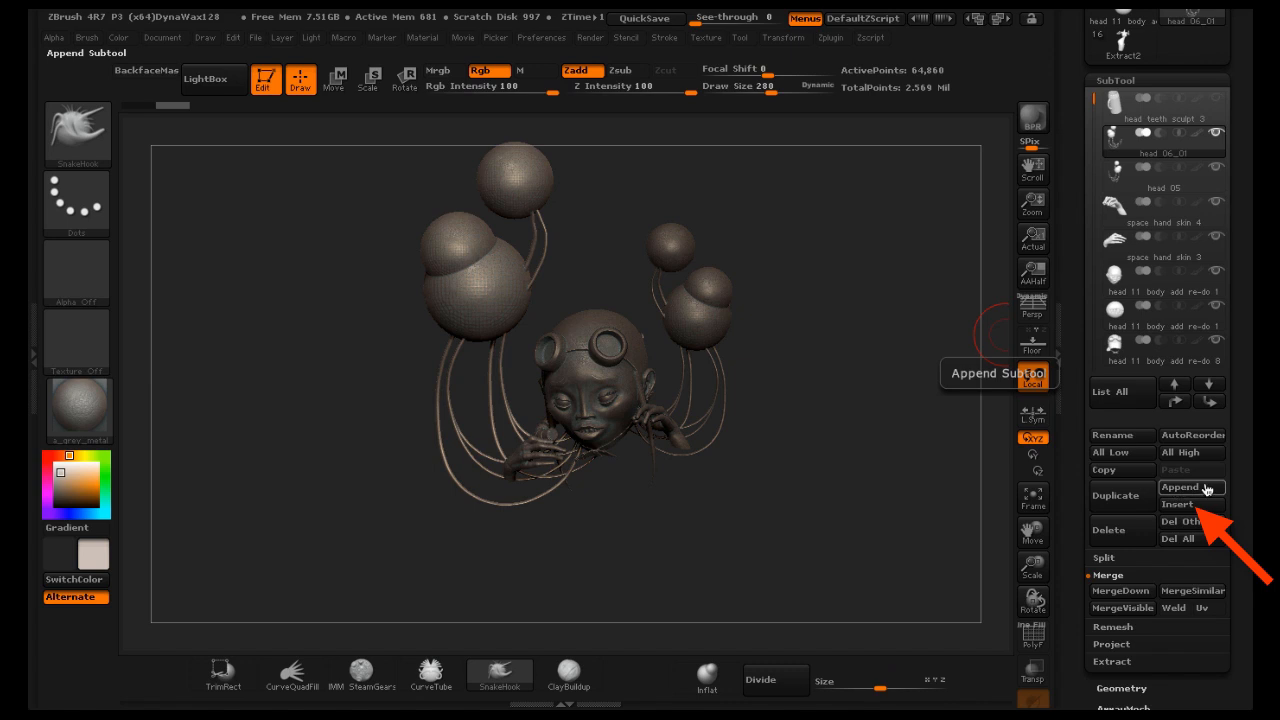
{"action": "left_click", "coordinate": [1207, 489]}
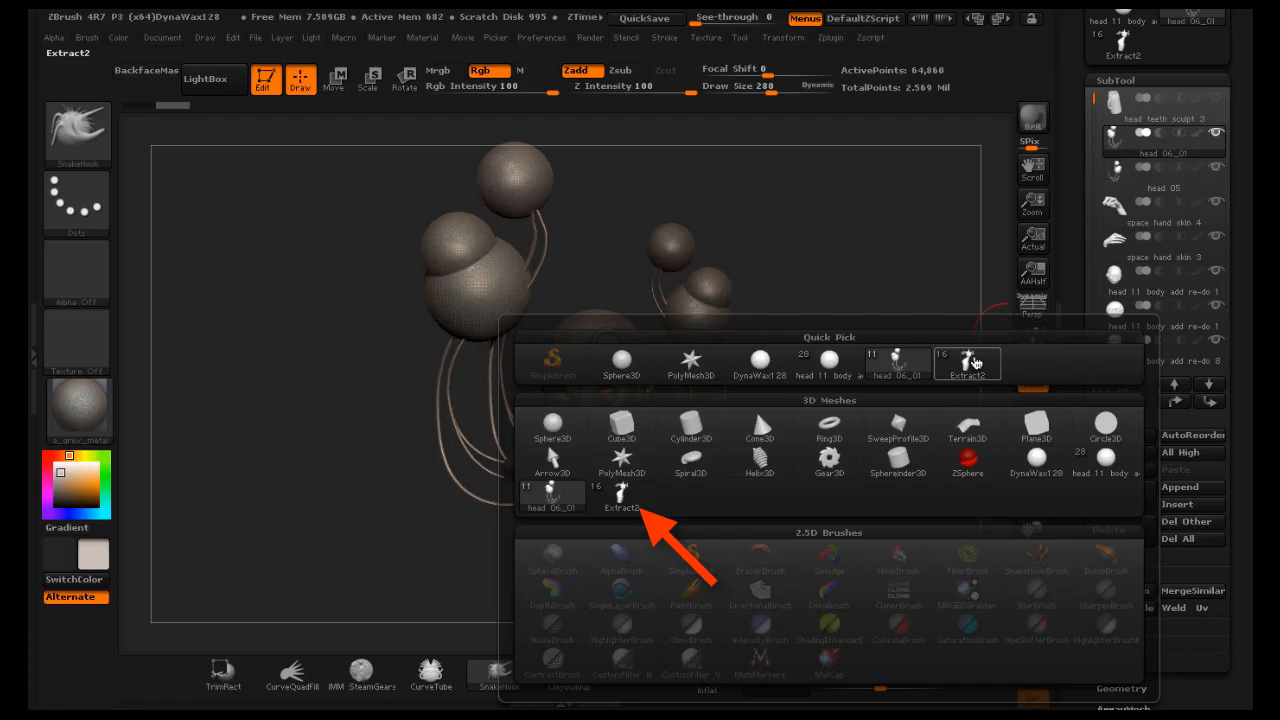
{"action": "mouse_move", "coordinate": [972, 362]}
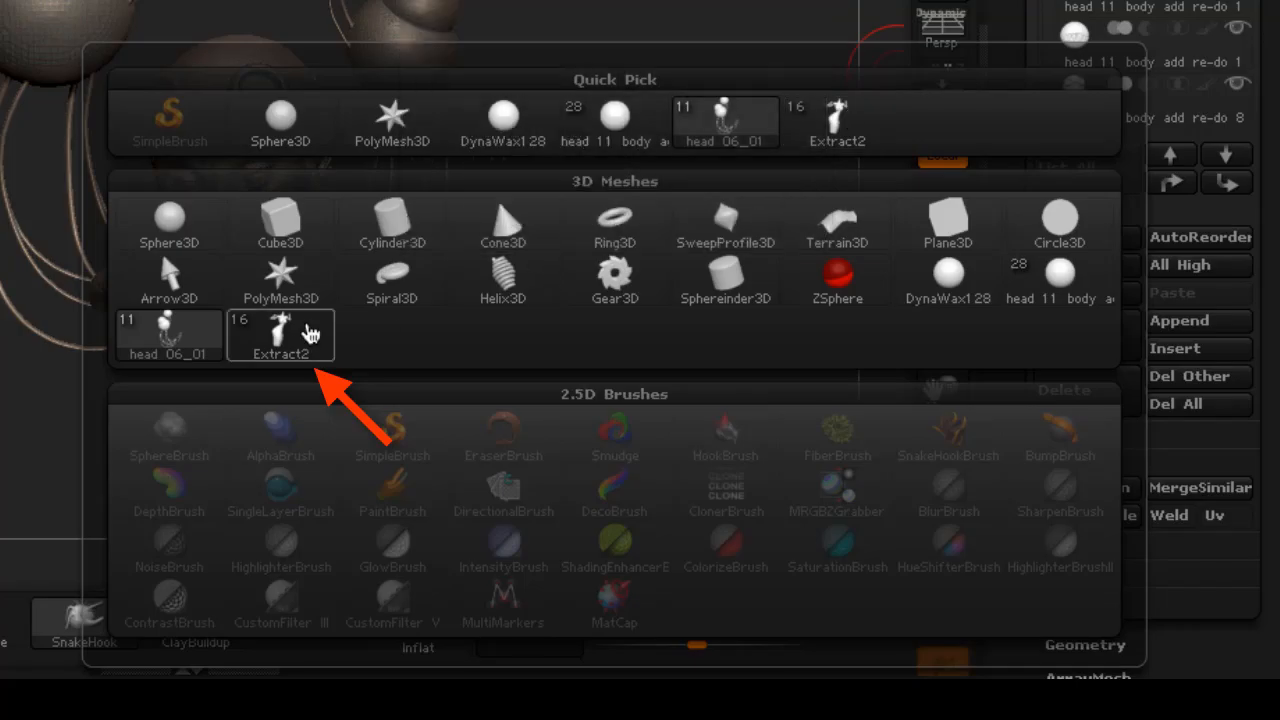
{"action": "mouse_move", "coordinate": [282, 345]}
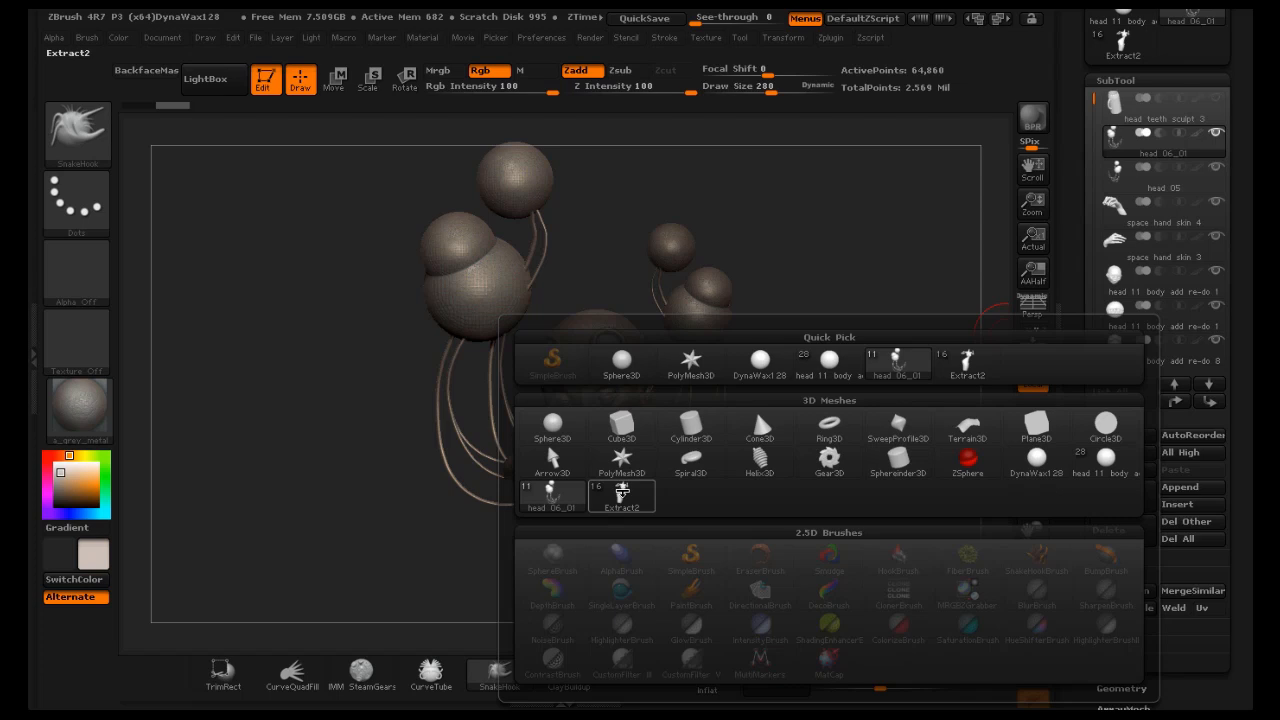
{"action": "left_click", "coordinate": [283, 338]}
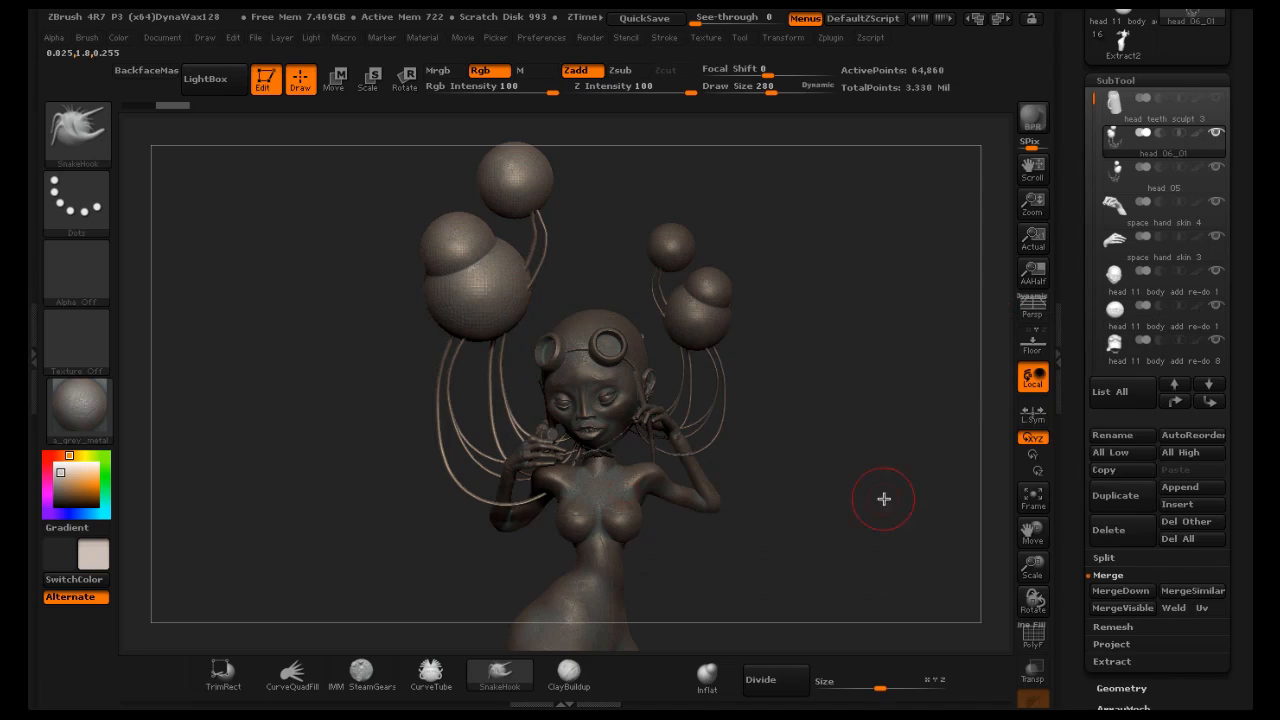
{"action": "left_click_drag", "start_coordinate": [909, 487], "coordinate": [980, 508]}
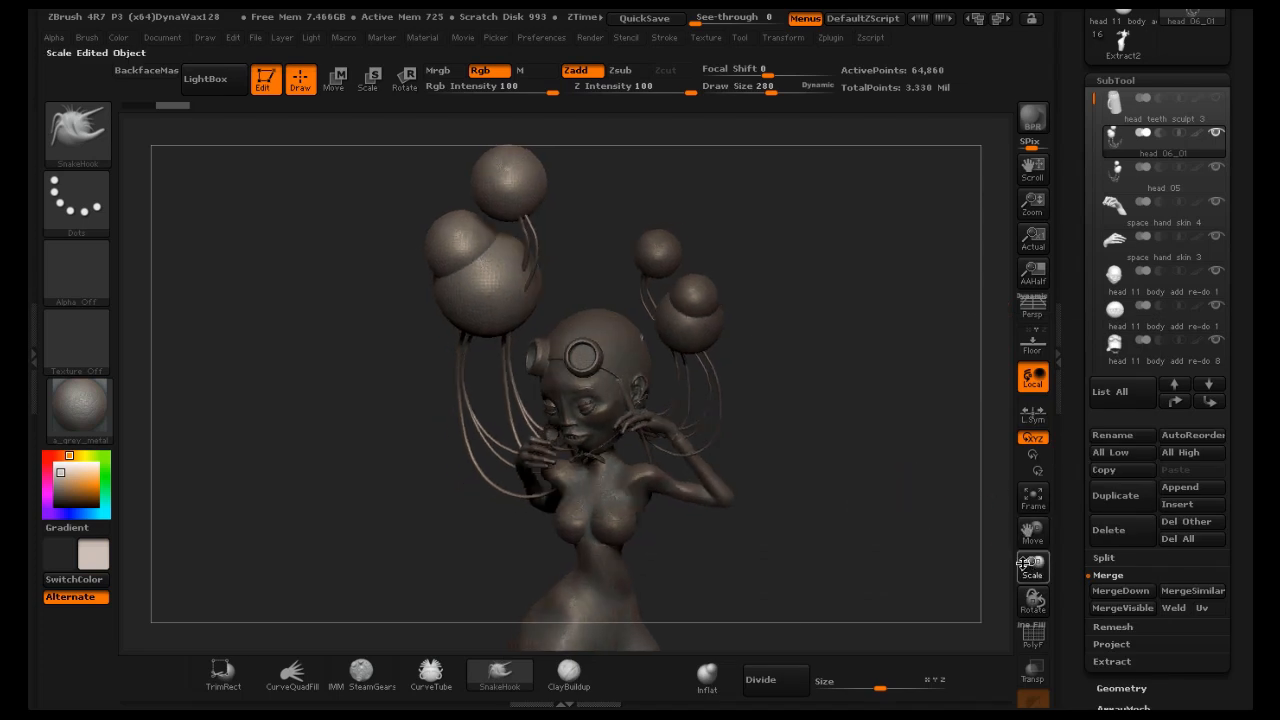
{"action": "left_click_drag", "start_coordinate": [1031, 565], "coordinate": [1020, 562]}
{"action": "left_click_drag", "start_coordinate": [1040, 540], "coordinate": [1048, 466]}
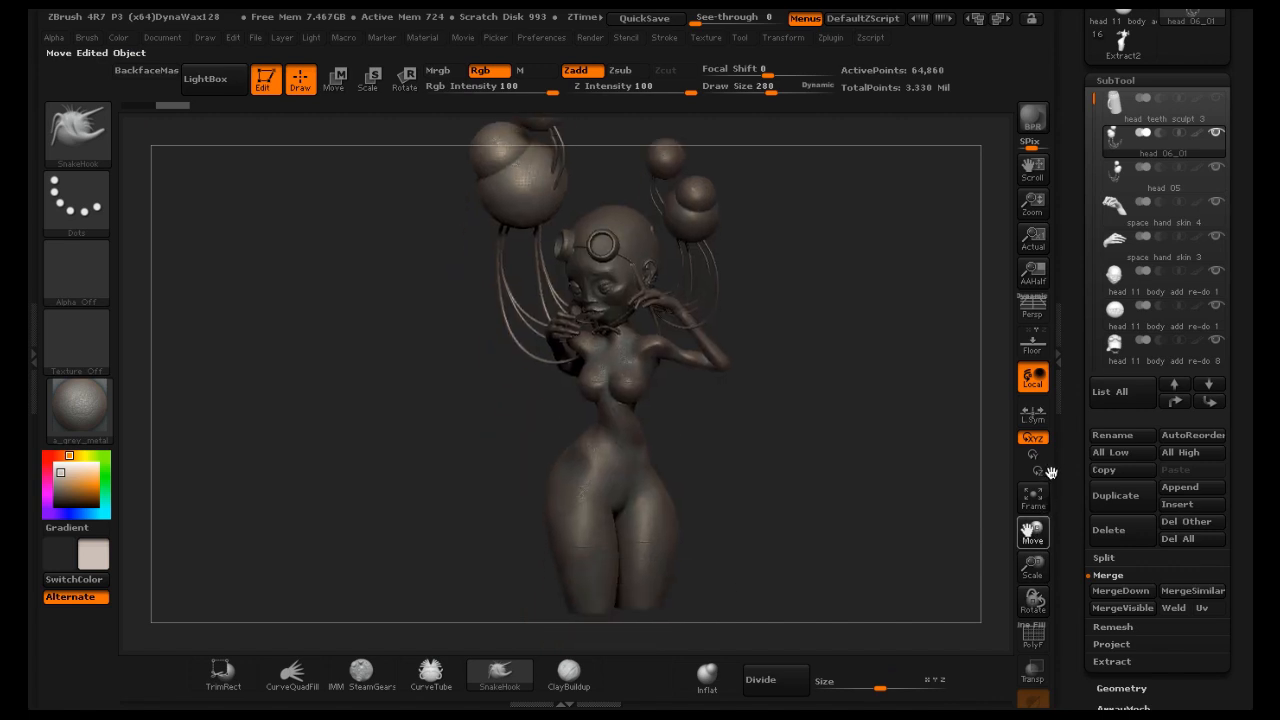
{"action": "mouse_move", "coordinate": [884, 466]}
{"action": "left_mouse_down"}
{"action": "mouse_move", "coordinate": [830, 456]}
{"action": "mouse_move", "coordinate": [872, 456]}
{"action": "left_mouse_up"}
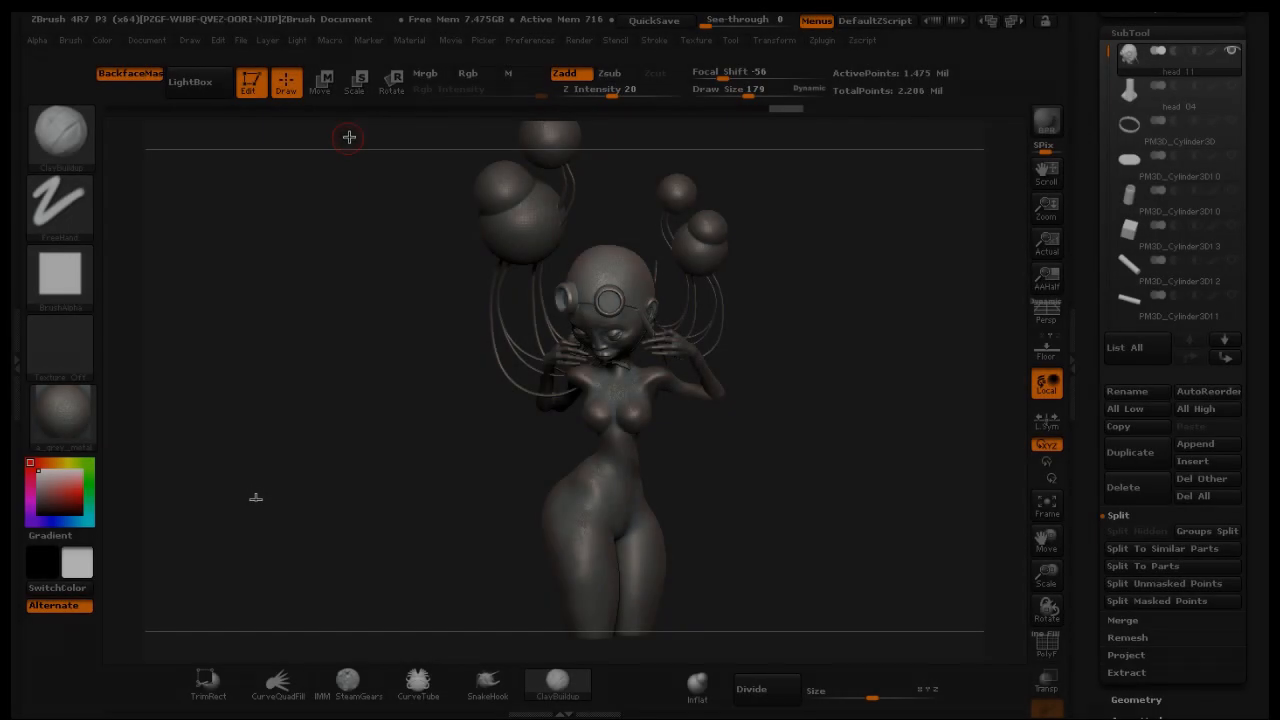
Tilt the head on the neck with the Rotate transpose from side and front views, and return to Draw mode
{"action": "left_click", "coordinate": [390, 84]}
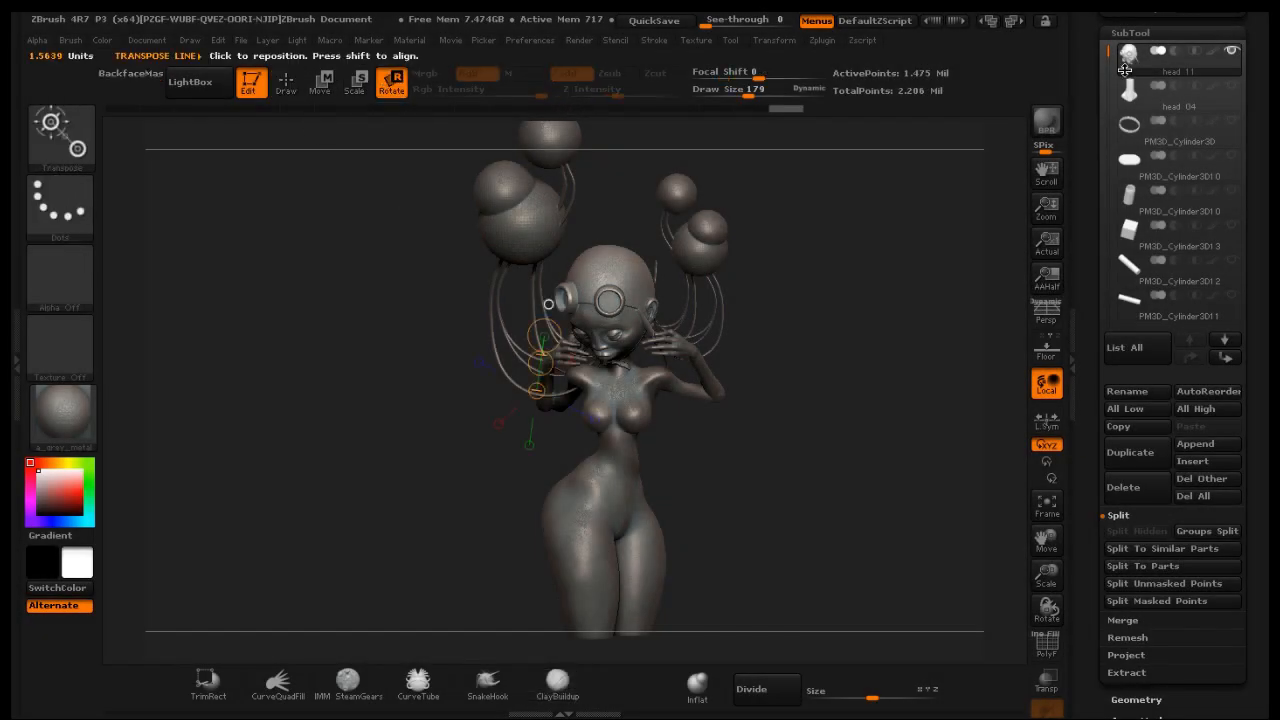
{"action": "mouse_move", "coordinate": [1181, 56]}
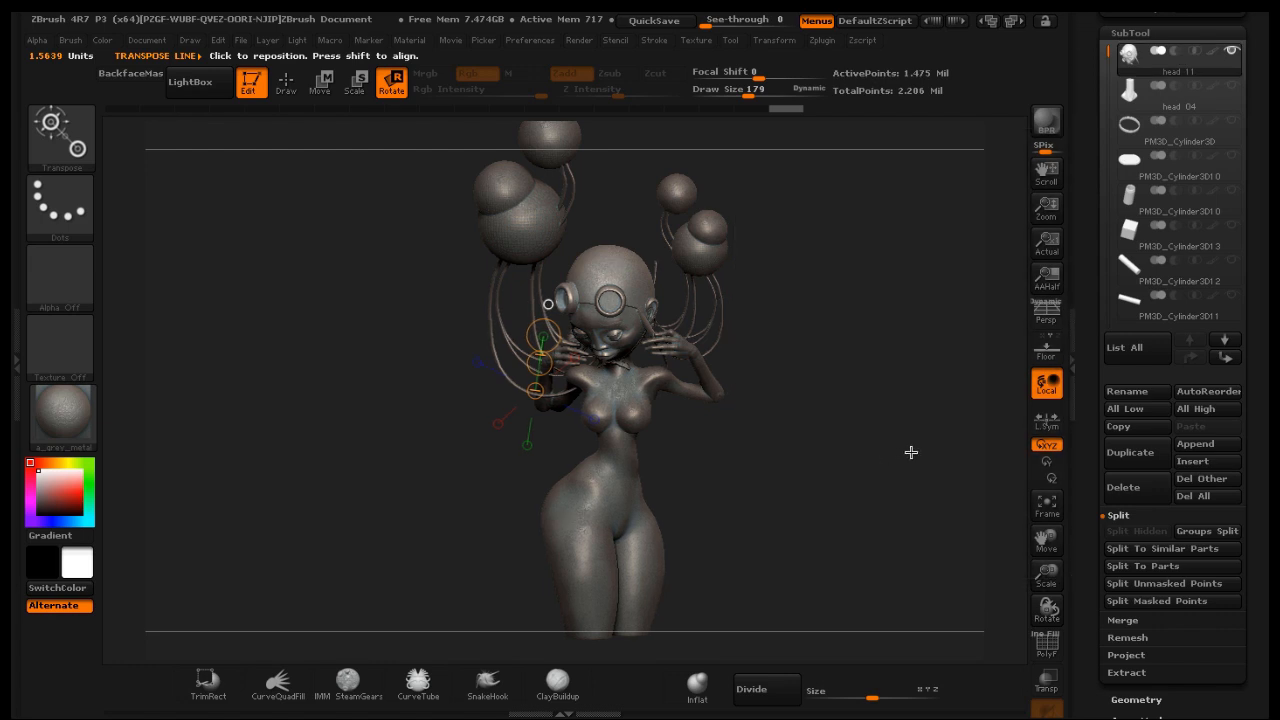
{"action": "left_click_drag", "start_coordinate": [911, 451], "coordinate": [926, 451]}
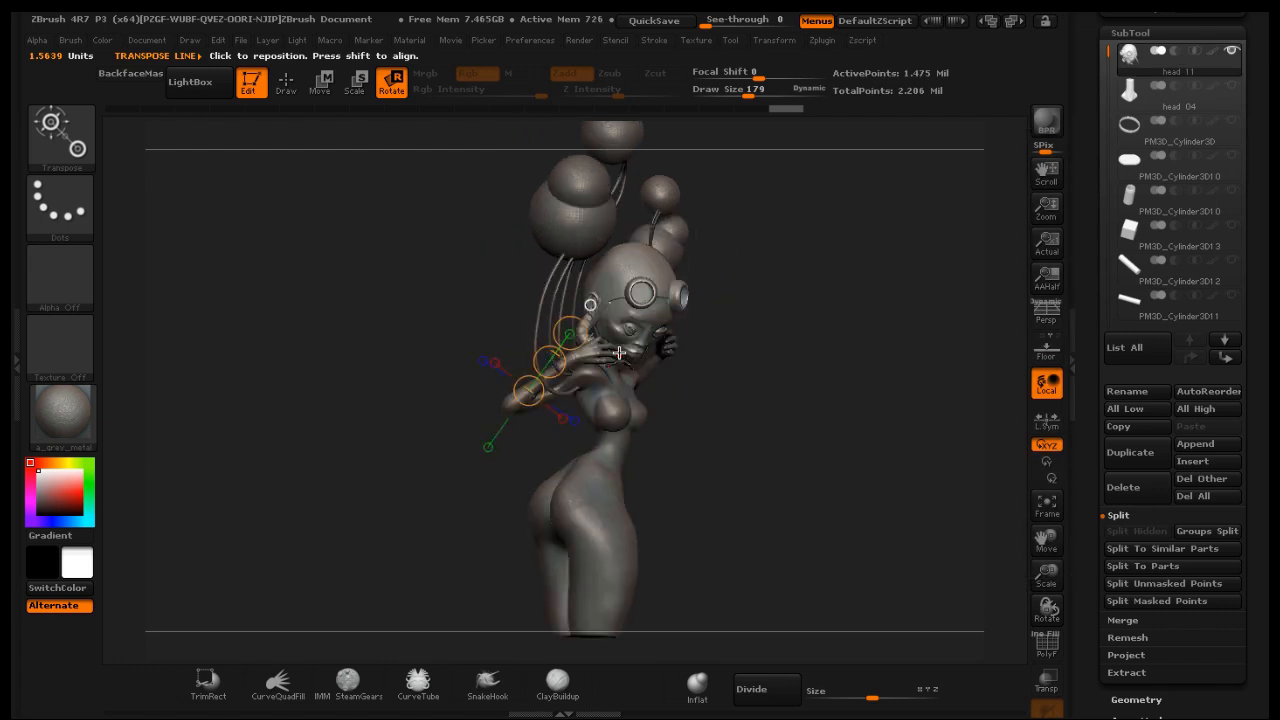
{"action": "left_click_drag", "start_coordinate": [619, 352], "coordinate": [643, 251]}
{"action": "left_click_drag", "start_coordinate": [842, 260], "coordinate": [652, 262]}
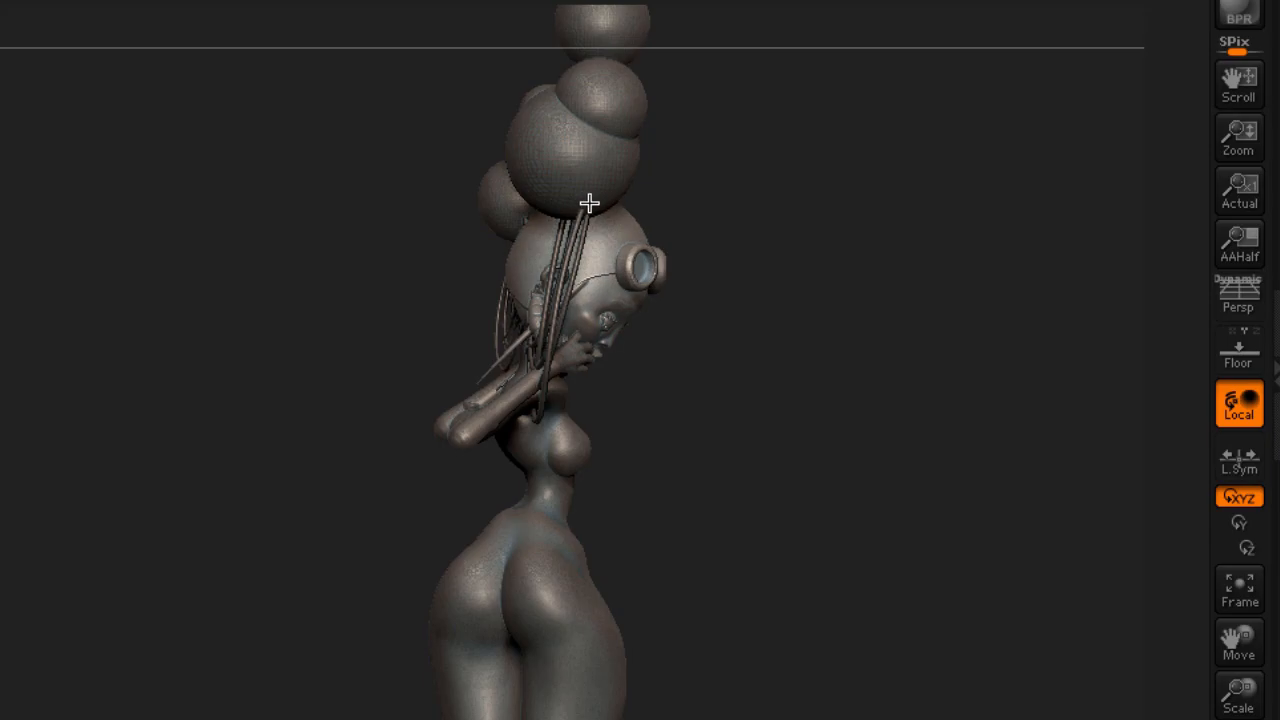
{"action": "left_click_drag", "start_coordinate": [589, 204], "coordinate": [558, 194]}
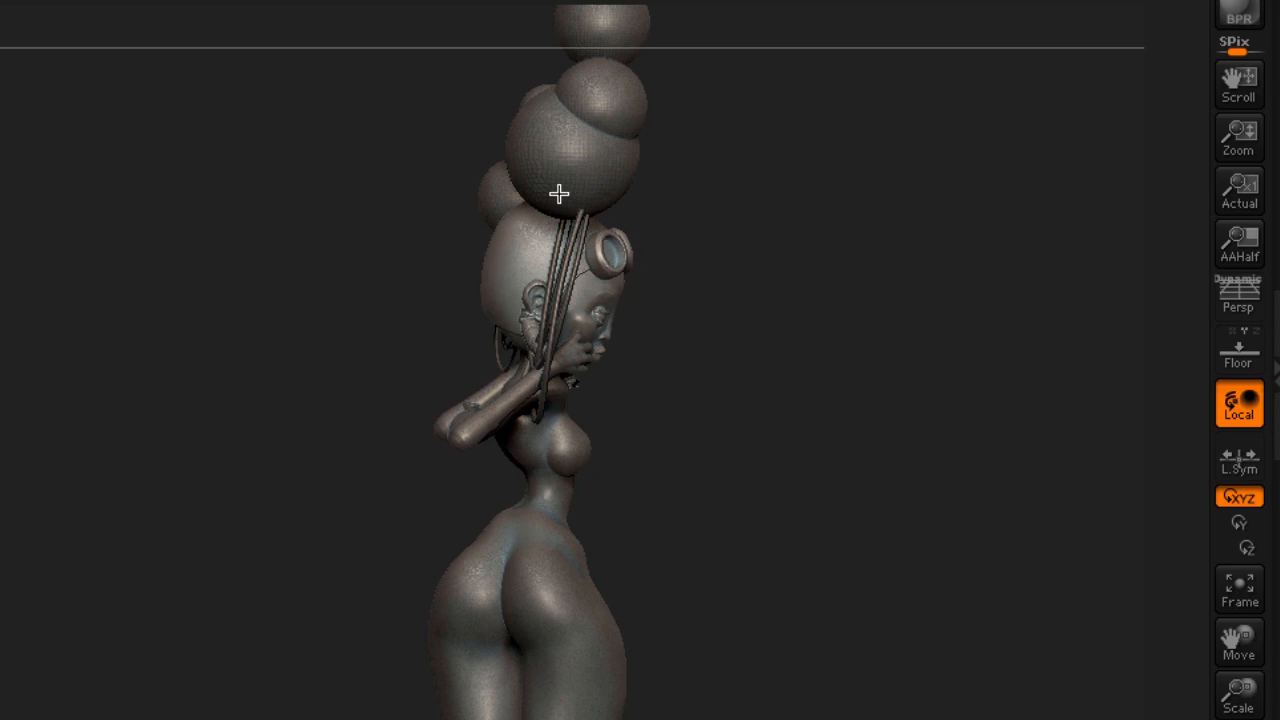
{"action": "mouse_move", "coordinate": [834, 466]}
{"action": "left_mouse_down"}
{"action": "mouse_move", "coordinate": [781, 472]}
{"action": "mouse_move", "coordinate": [830, 471]}
{"action": "mouse_move", "coordinate": [812, 471]}
{"action": "left_mouse_up"}
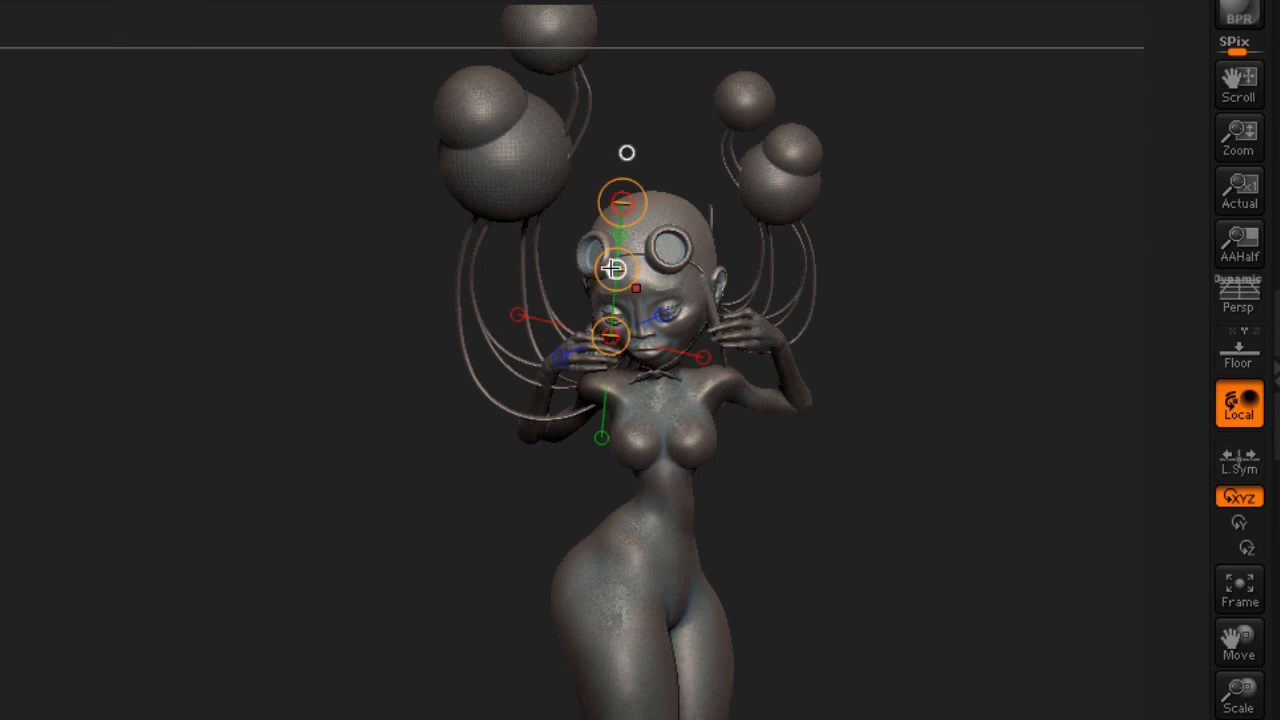
{"action": "left_click_drag", "start_coordinate": [611, 267], "coordinate": [620, 256]}
{"action": "key", "text": "q"}
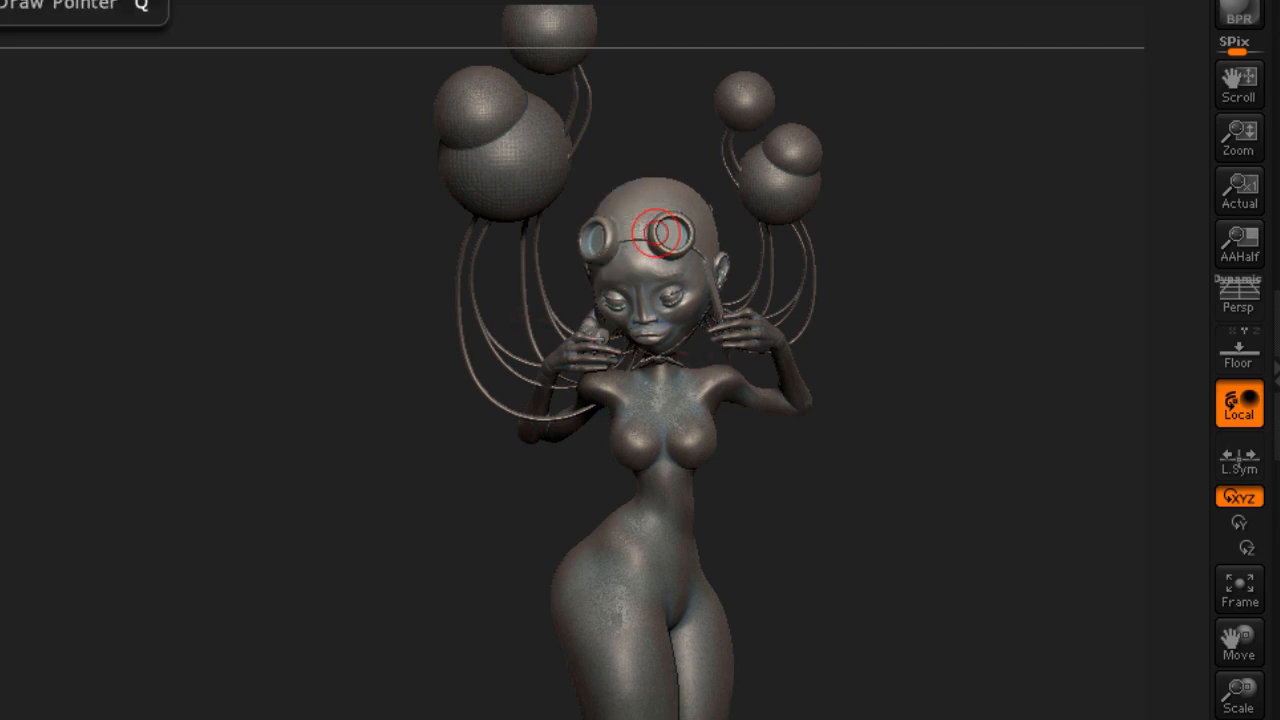
Open the DynaWax128.ZPR project from LightBox's Project library
{"action": "mouse_move", "coordinate": [180, 154]}
{"action": "left_mouse_down"}
{"action": "mouse_move", "coordinate": [211, 146]}
{"action": "mouse_move", "coordinate": [134, 169]}
{"action": "mouse_move", "coordinate": [89, 163]}
{"action": "mouse_move", "coordinate": [82, 145]}
{"action": "mouse_move", "coordinate": [31, 151]}
{"action": "mouse_move", "coordinate": [113, 150]}
{"action": "left_mouse_up"}
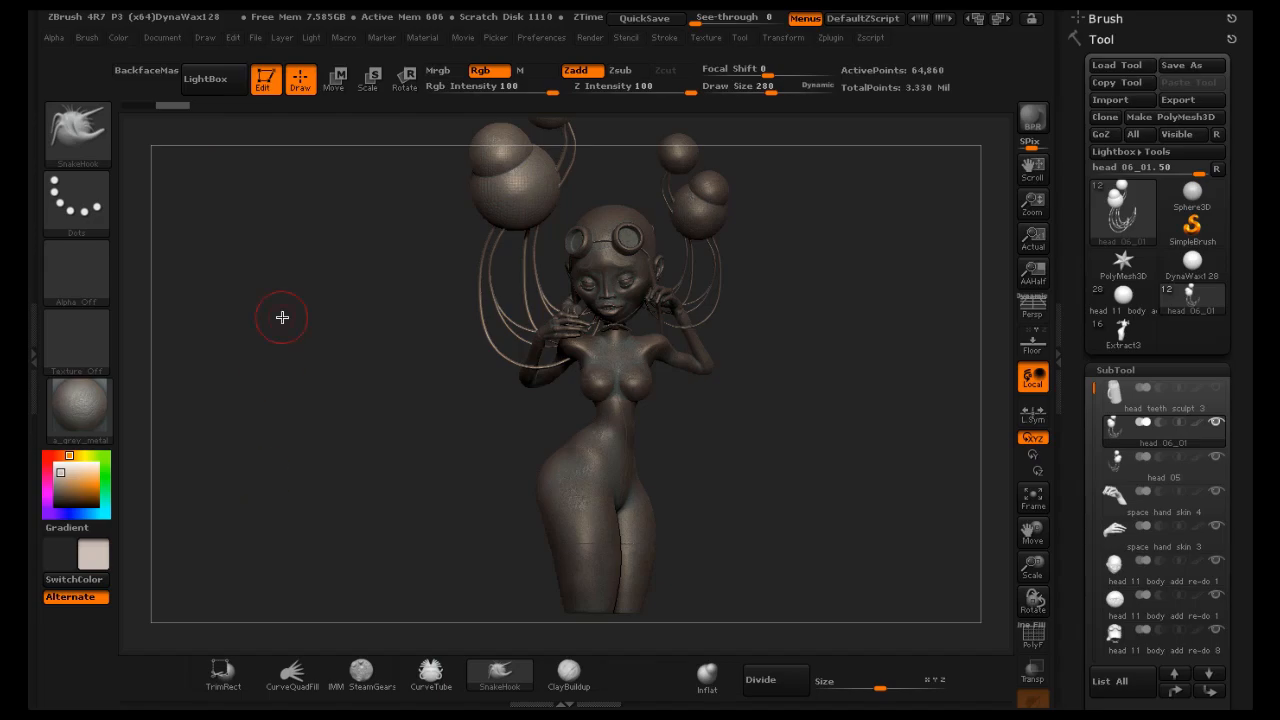
{"action": "left_click", "coordinate": [224, 81]}
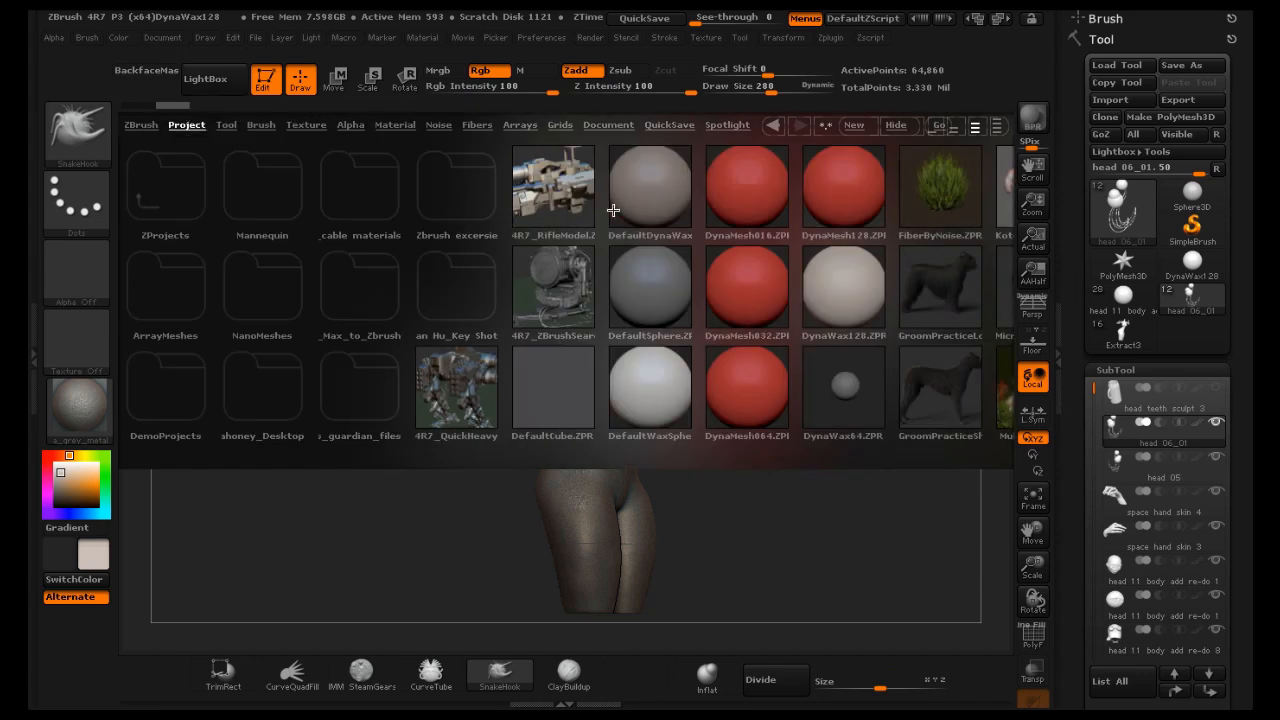
{"action": "left_click", "coordinate": [846, 292]}
{"action": "double_click", "coordinate": [829, 295]}
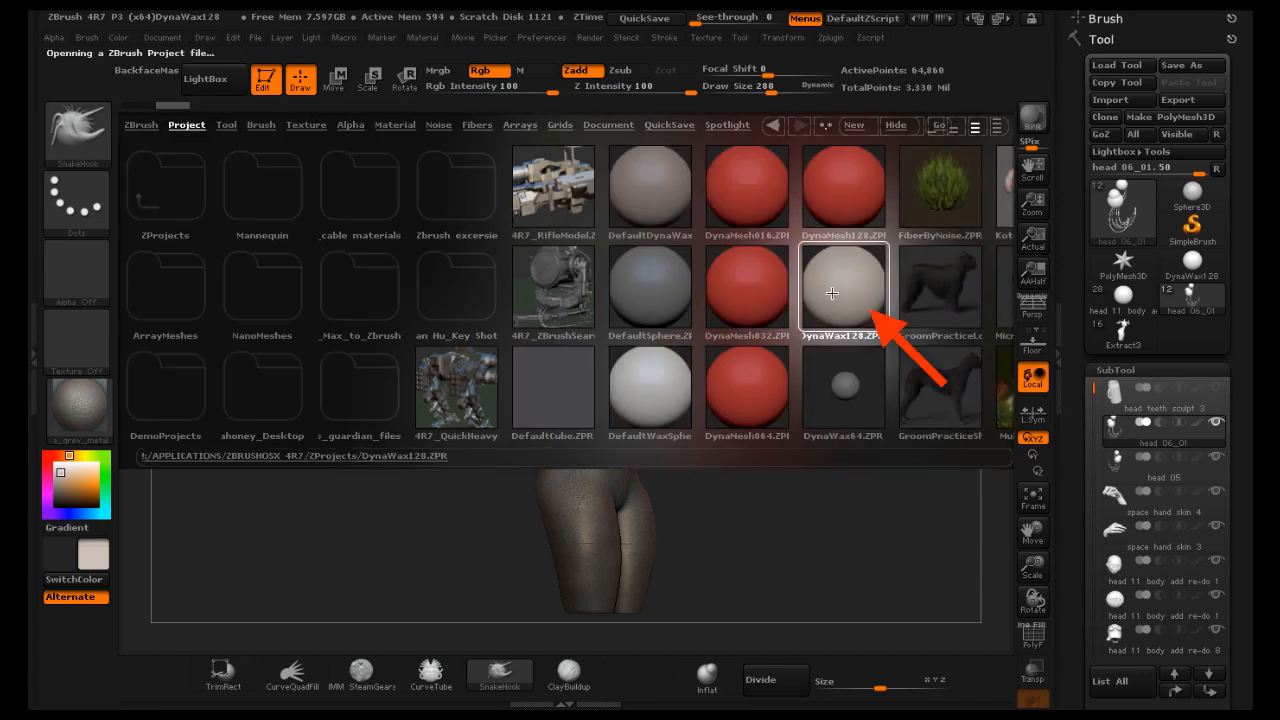
{"action": "left_click", "coordinate": [567, 254]}
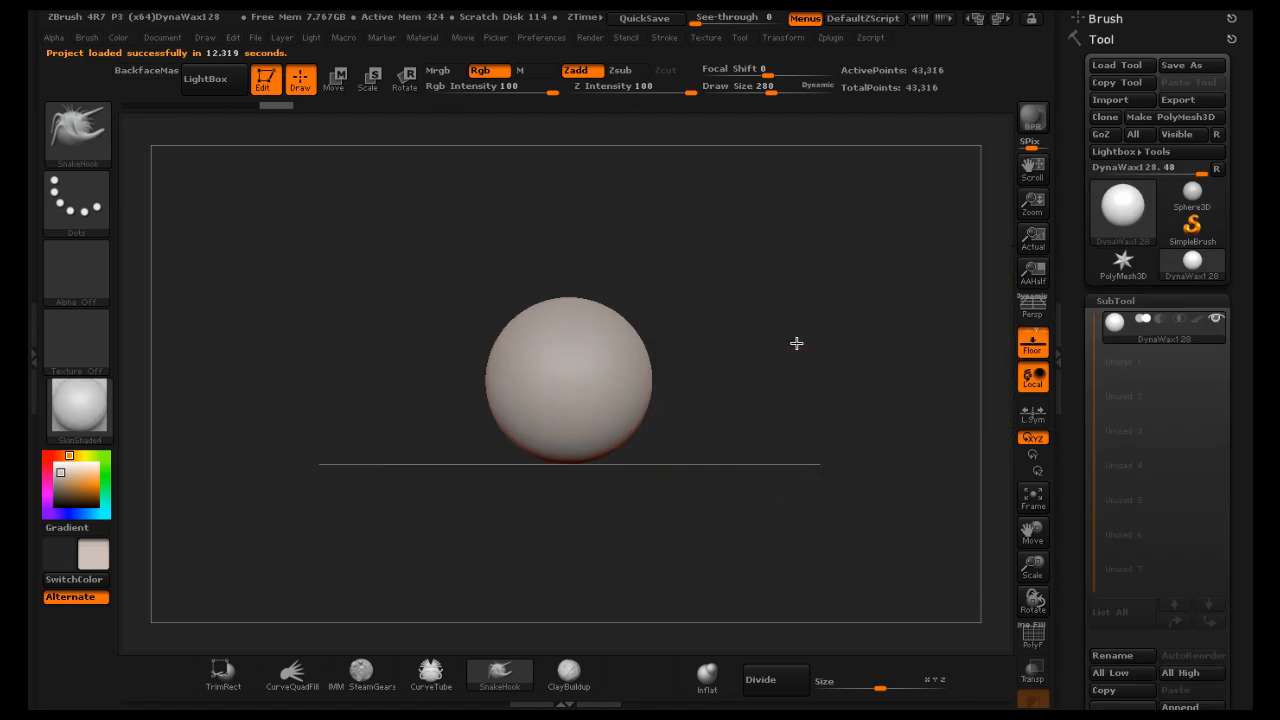
{"action": "left_click_drag", "start_coordinate": [796, 343], "coordinate": [802, 400]}
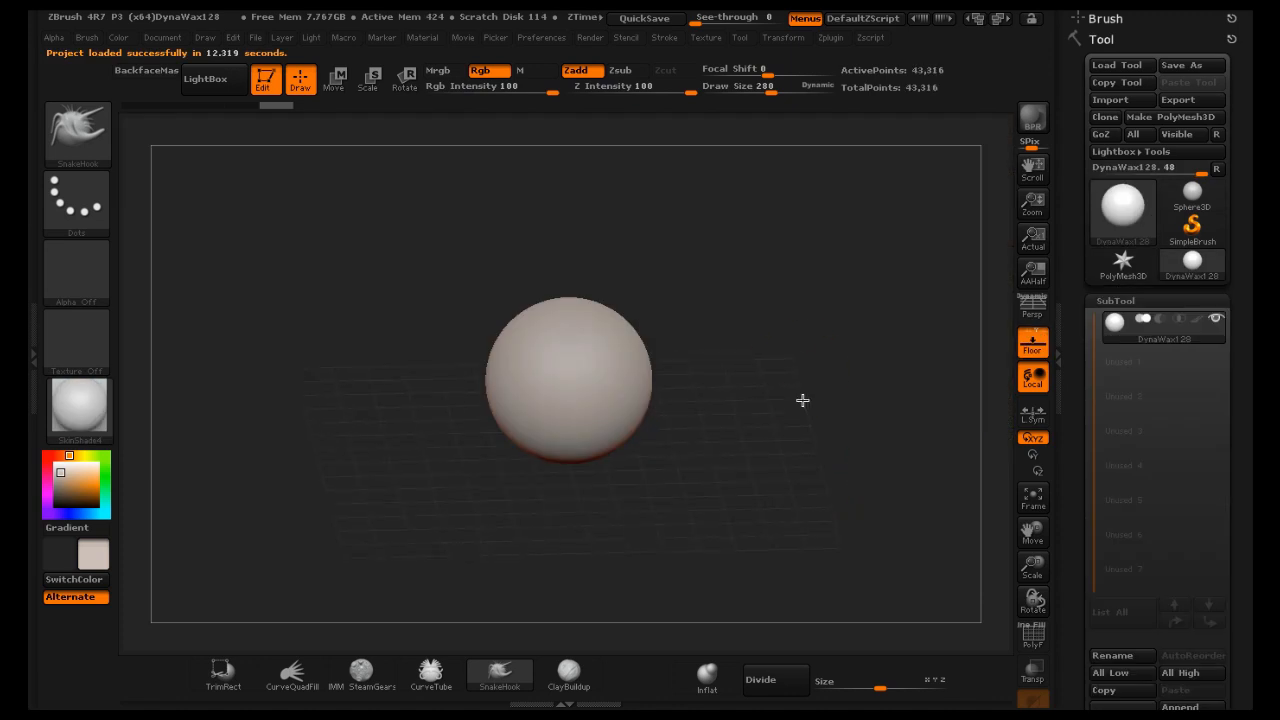
Load the head teeth sculpt 3.ZTL tool, turn off the floor grid, and frame the whole figure in the canvas
{"action": "left_click", "coordinate": [1115, 65]}
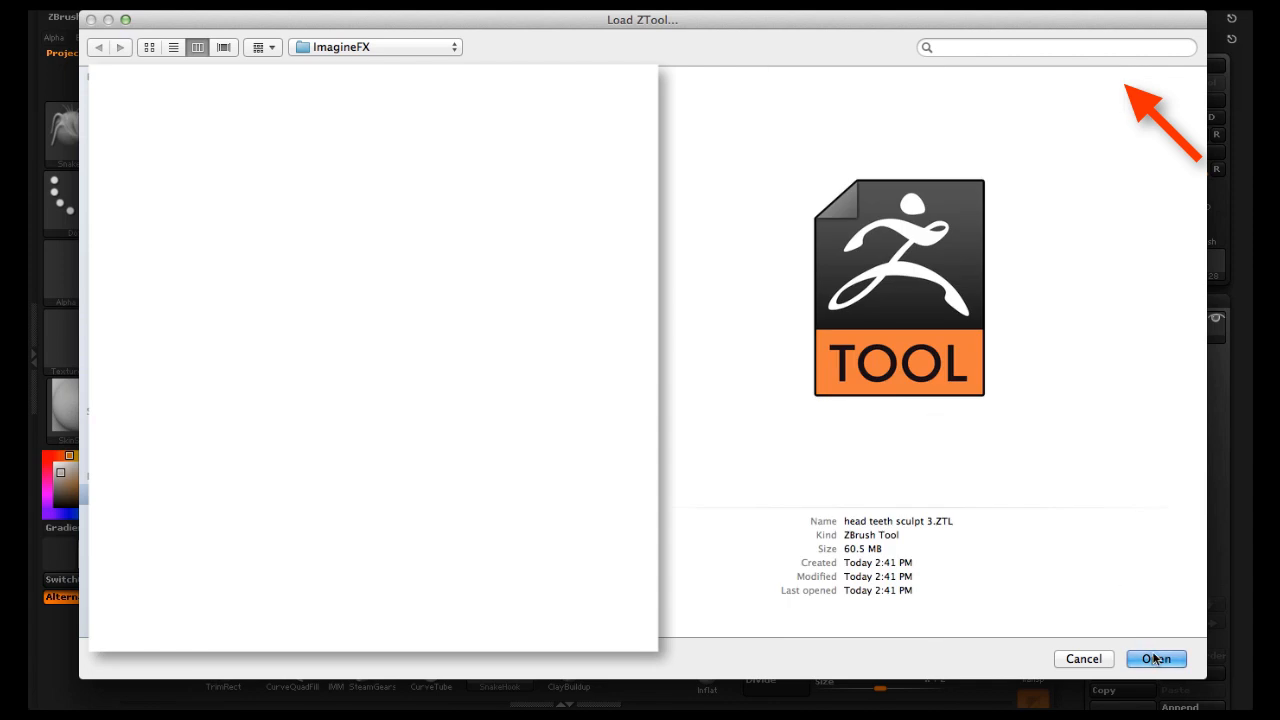
{"action": "left_click", "coordinate": [1155, 658]}
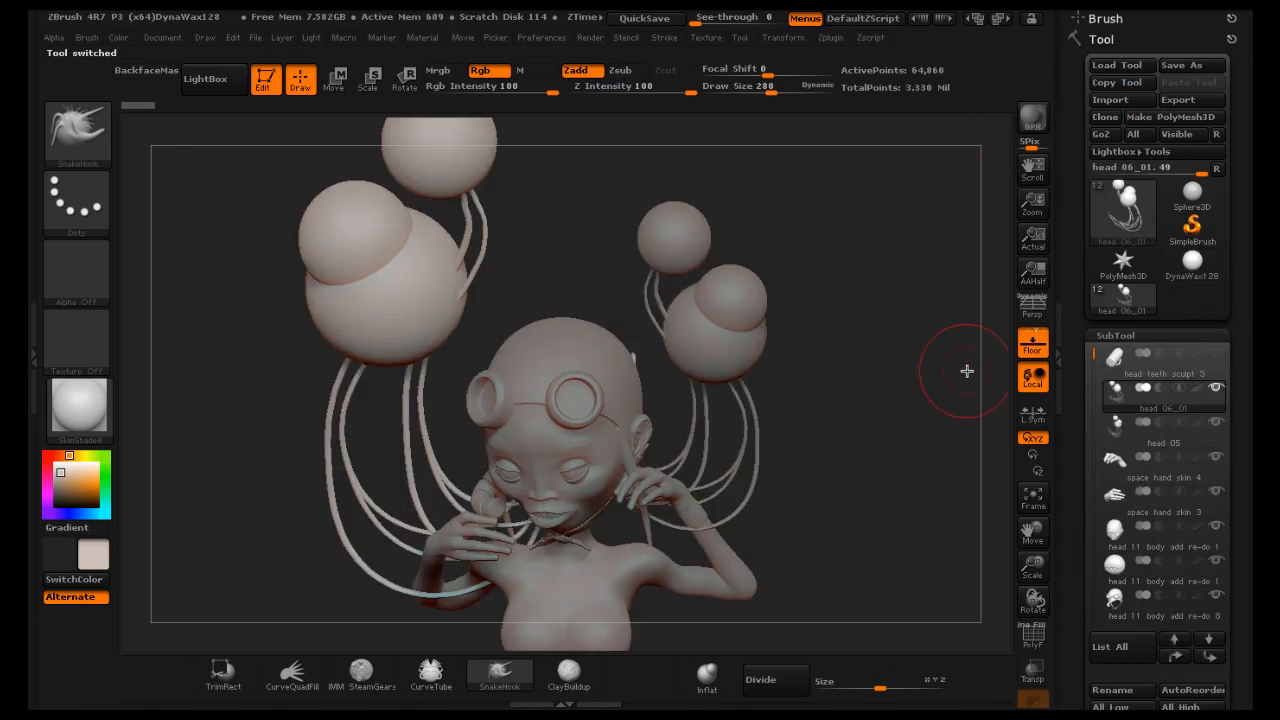
{"action": "left_click", "coordinate": [1032, 343]}
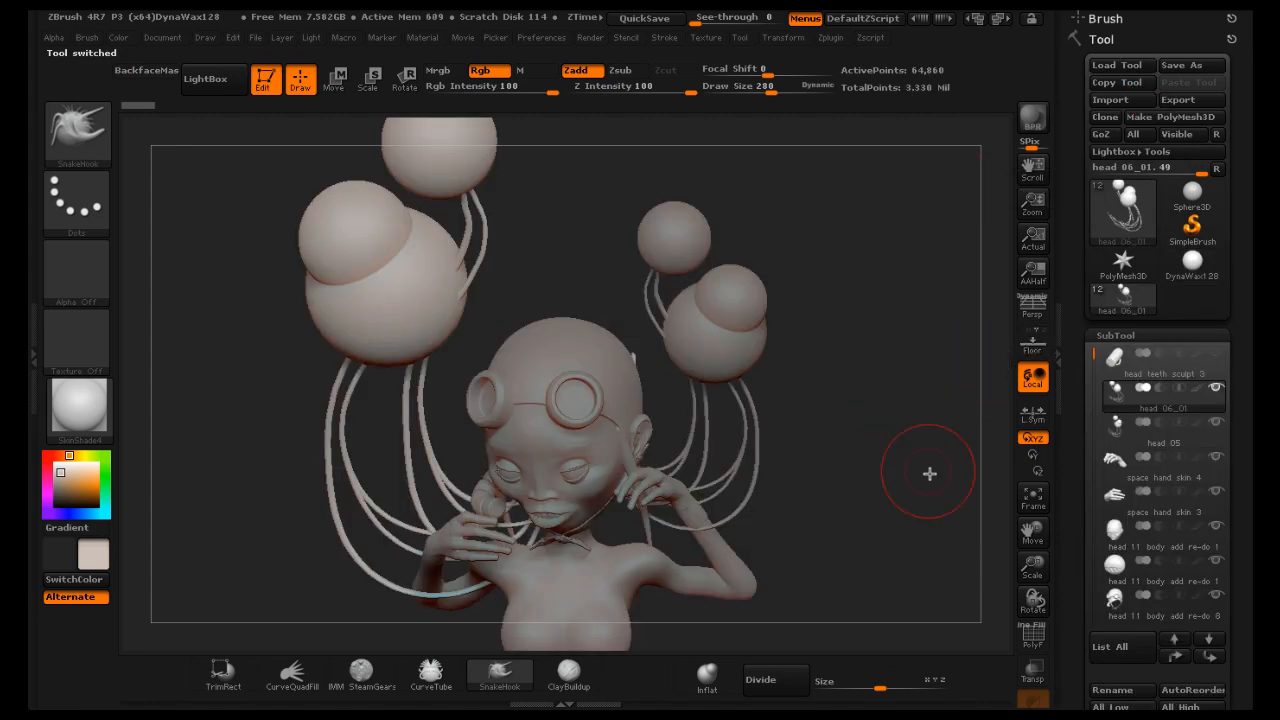
{"action": "left_click_drag", "start_coordinate": [1030, 565], "coordinate": [960, 564]}
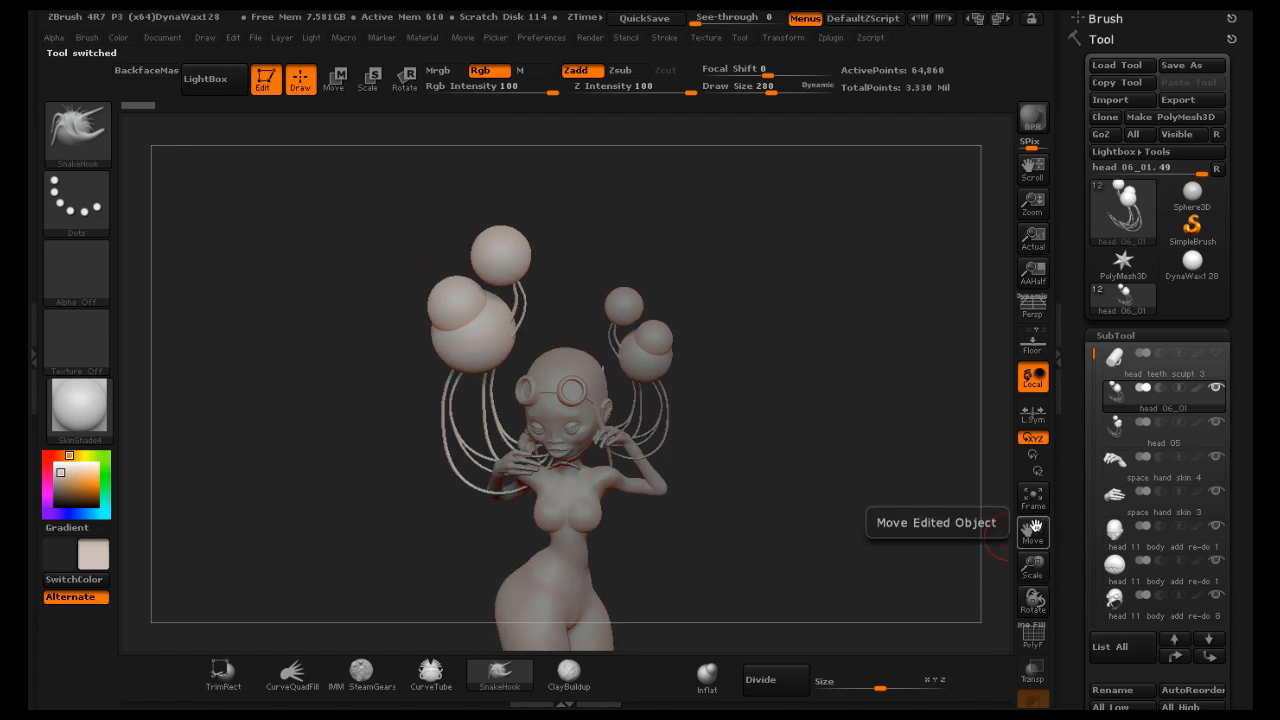
{"action": "mouse_move", "coordinate": [1033, 530]}
{"action": "left_mouse_down"}
{"action": "mouse_move", "coordinate": [1044, 450]}
{"action": "mouse_move", "coordinate": [1042, 477]}
{"action": "left_mouse_up"}
{"action": "mouse_move", "coordinate": [885, 458]}
{"action": "left_mouse_down"}
{"action": "mouse_move", "coordinate": [937, 434]}
{"action": "mouse_move", "coordinate": [904, 431]}
{"action": "left_mouse_up"}
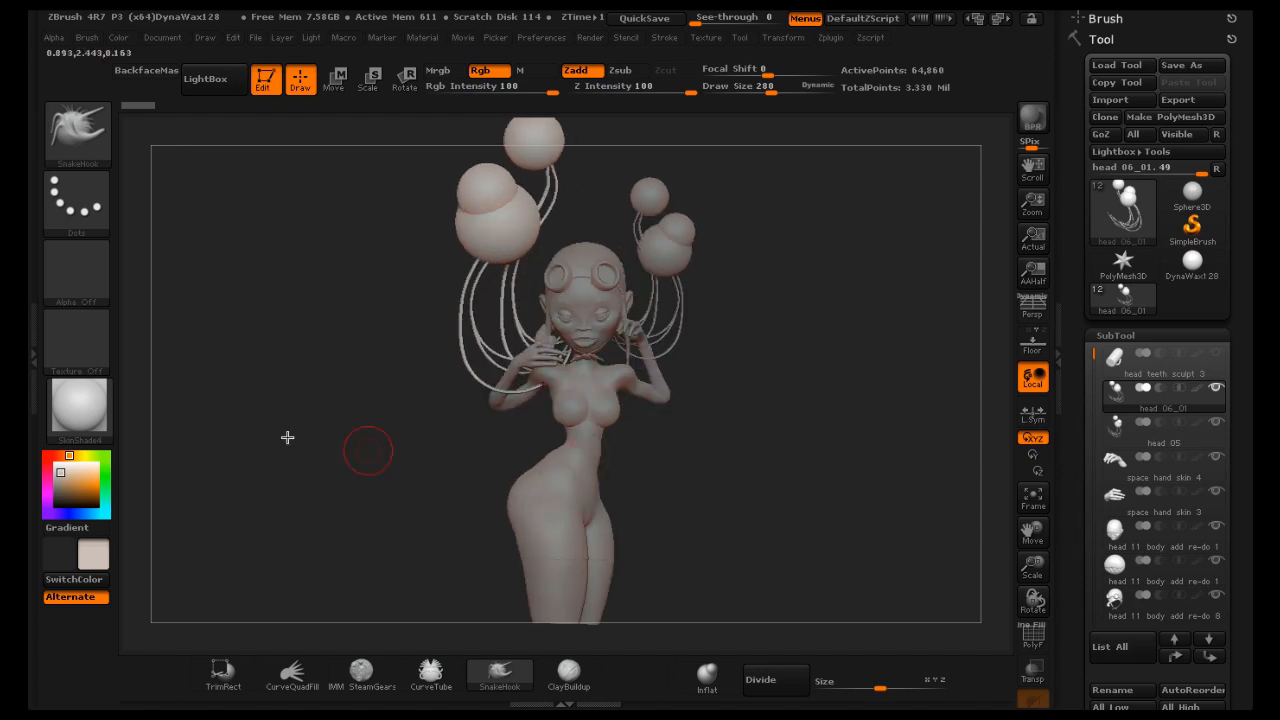
Set the document background color to orange and restore white as the current color
{"action": "left_click_drag", "start_coordinate": [84, 486], "coordinate": [102, 481]}
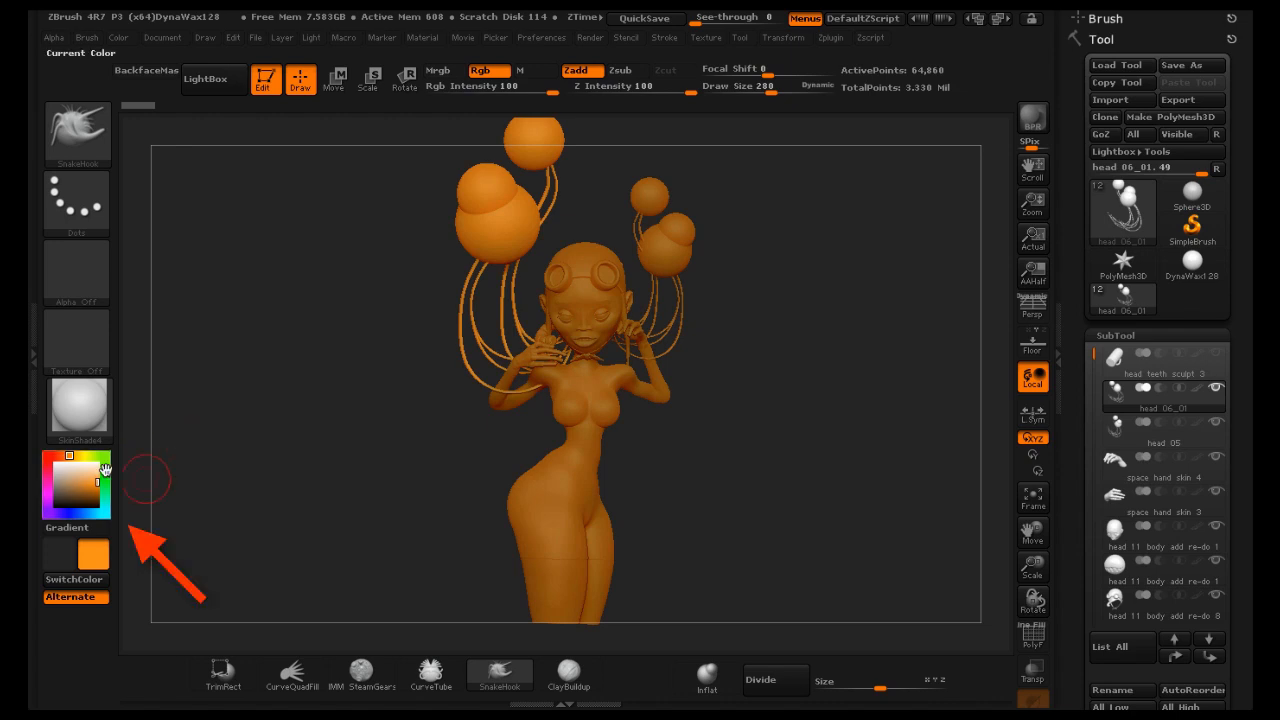
{"action": "left_click", "coordinate": [155, 38]}
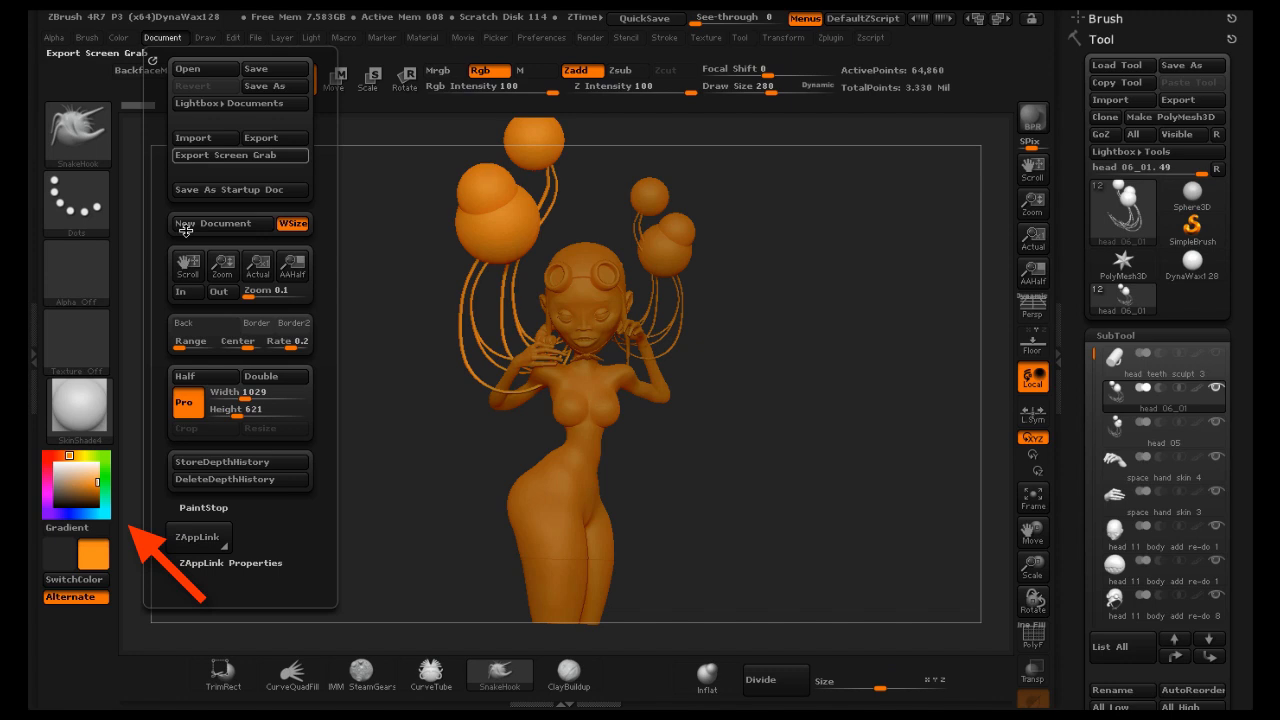
{"action": "left_click", "coordinate": [199, 327]}
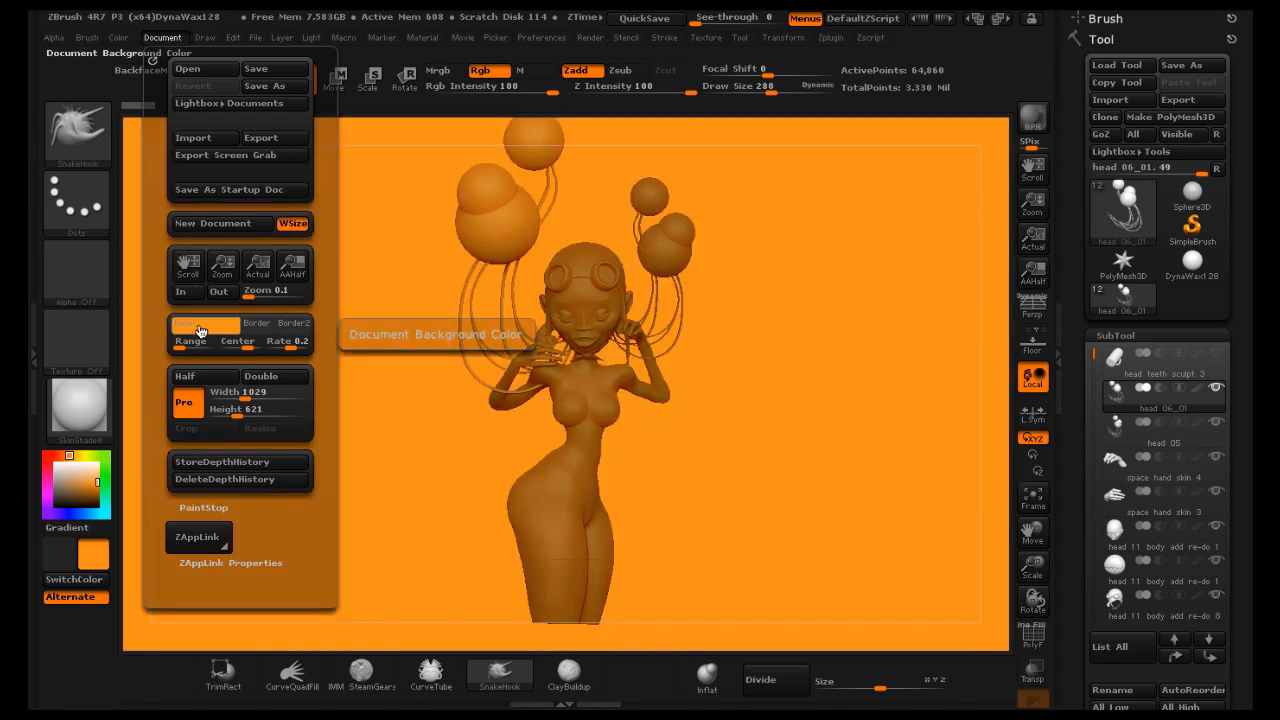
{"action": "left_click_drag", "start_coordinate": [75, 488], "coordinate": [49, 459]}
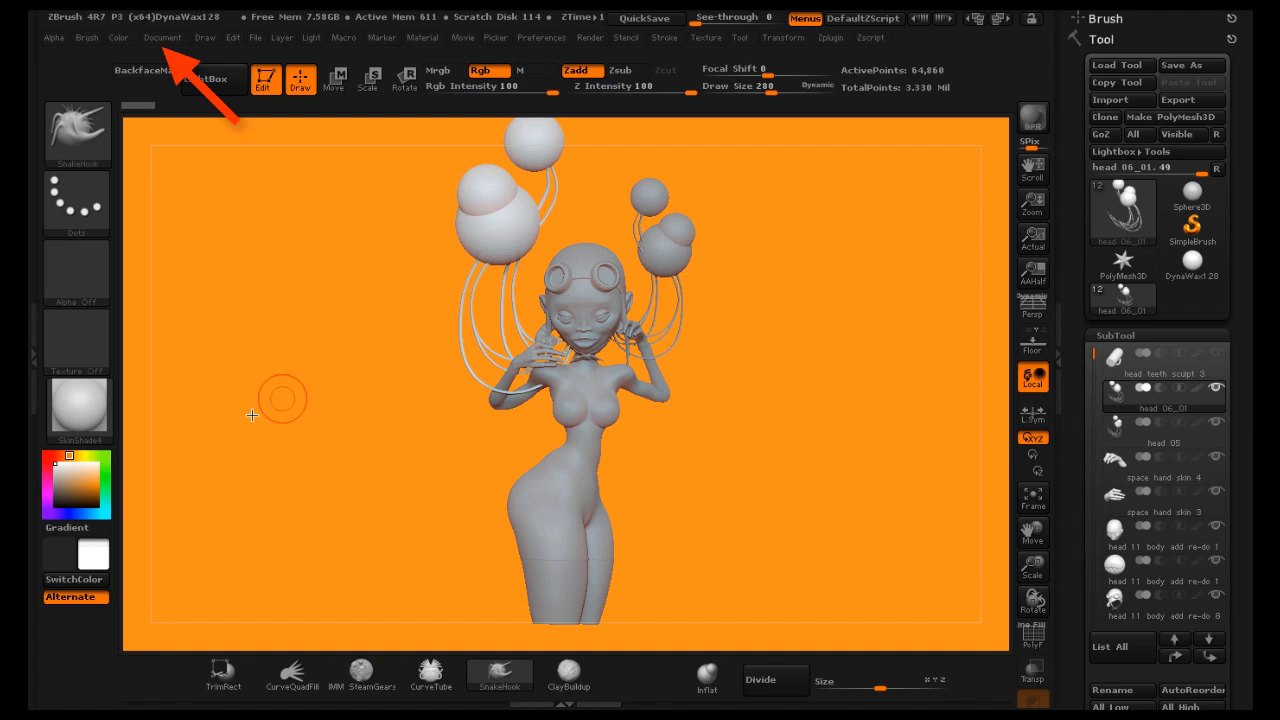
Pick a bright green color and apply it as the document background color
{"action": "left_click", "coordinate": [84, 495]}
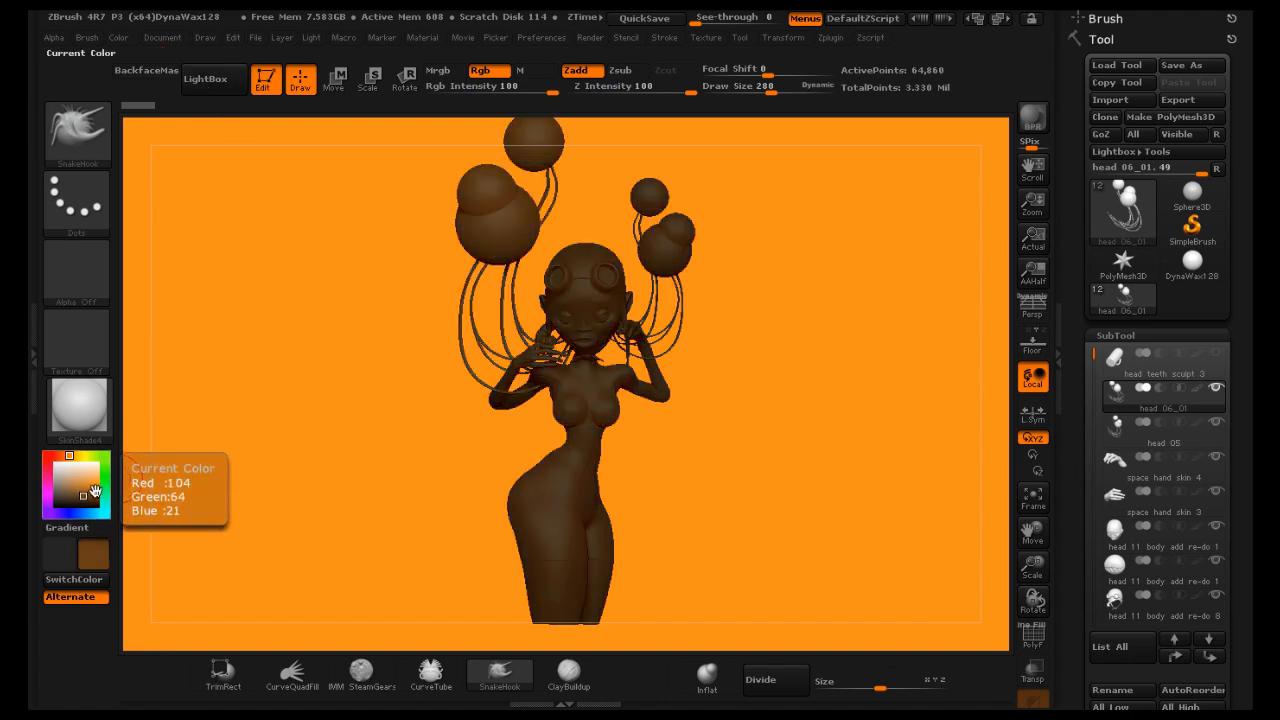
{"action": "left_click", "coordinate": [106, 478]}
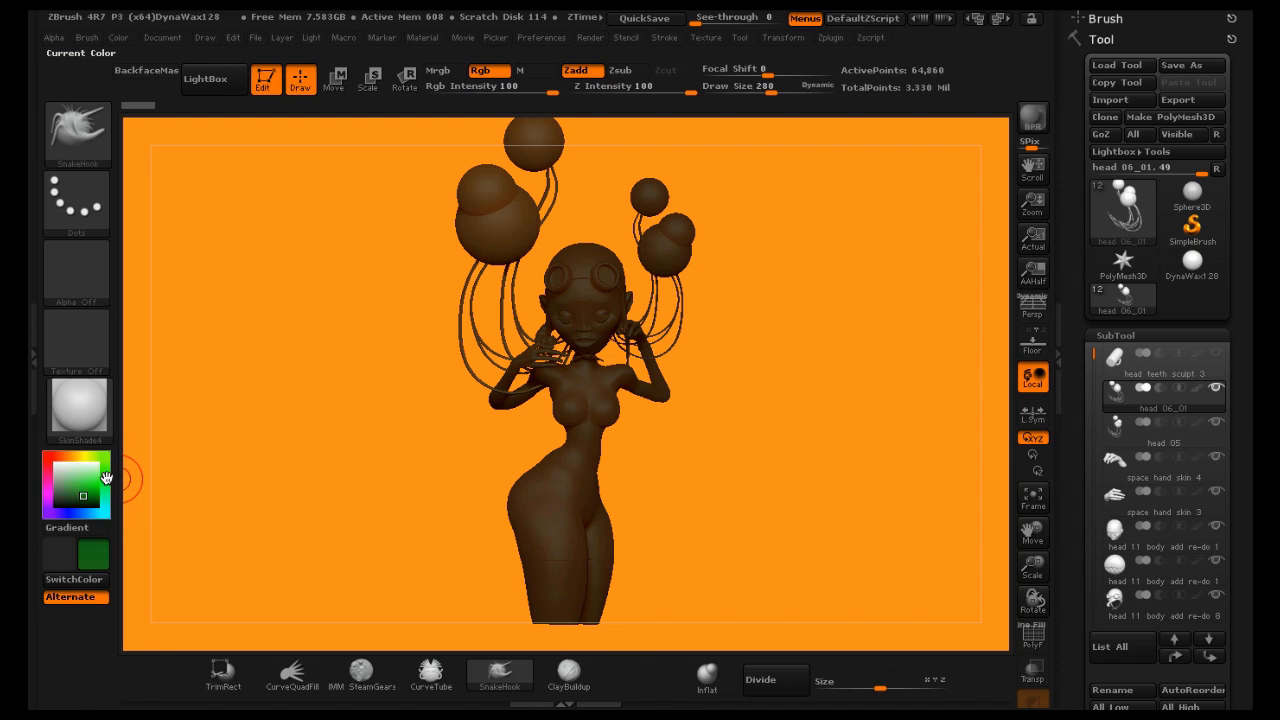
{"action": "left_click_drag", "start_coordinate": [96, 496], "coordinate": [97, 487]}
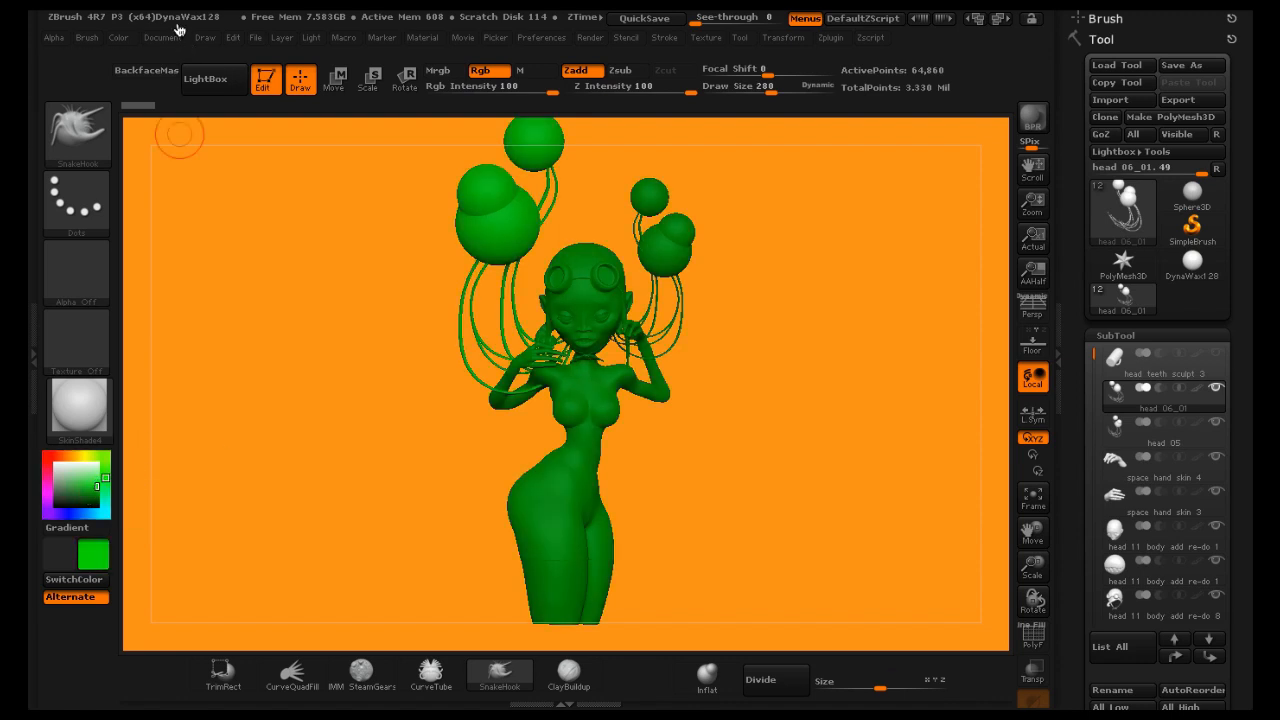
{"action": "left_click", "coordinate": [170, 37]}
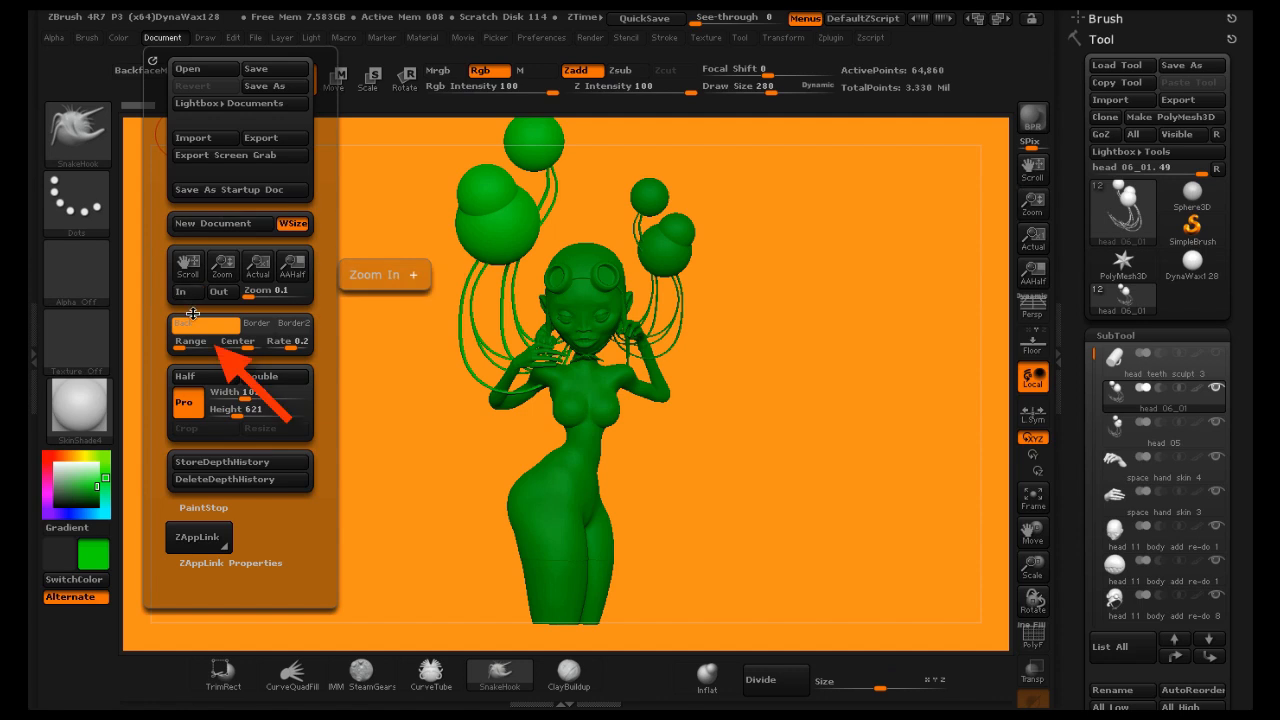
{"action": "left_click", "coordinate": [194, 325]}
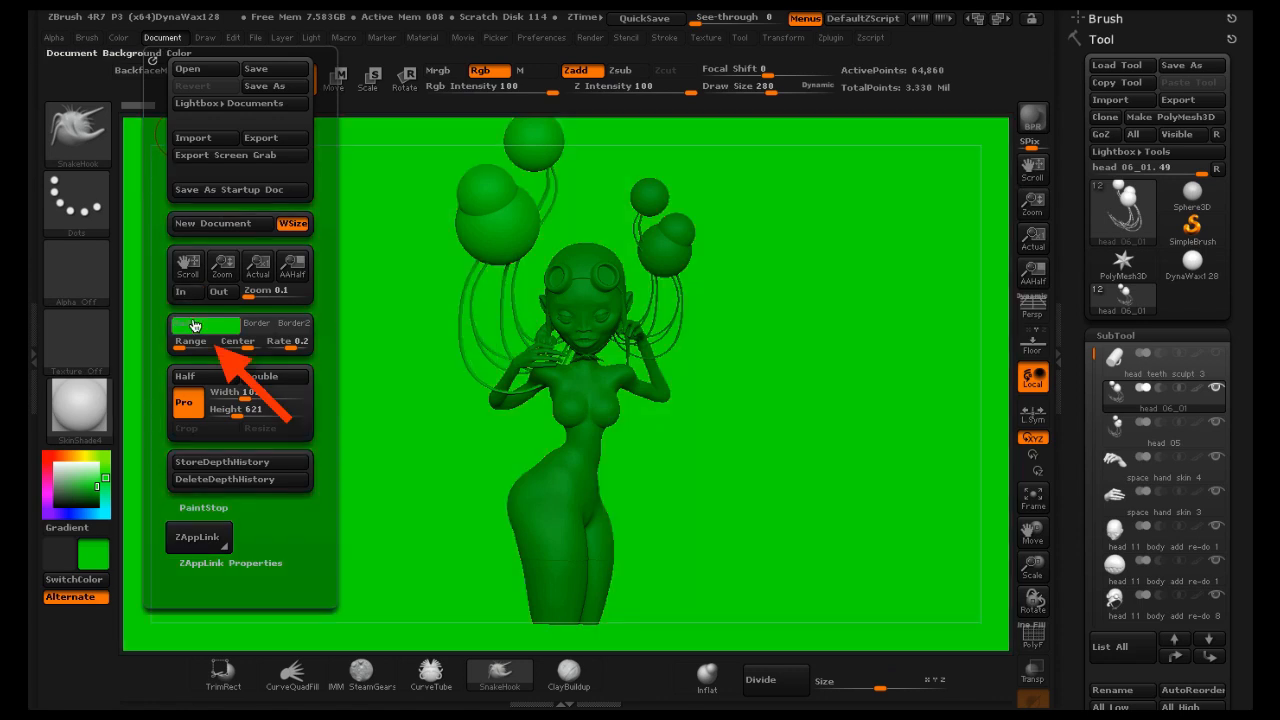
Restore white as the current color and render a BPR preview of the figure
{"action": "left_click_drag", "start_coordinate": [73, 480], "coordinate": [55, 464]}
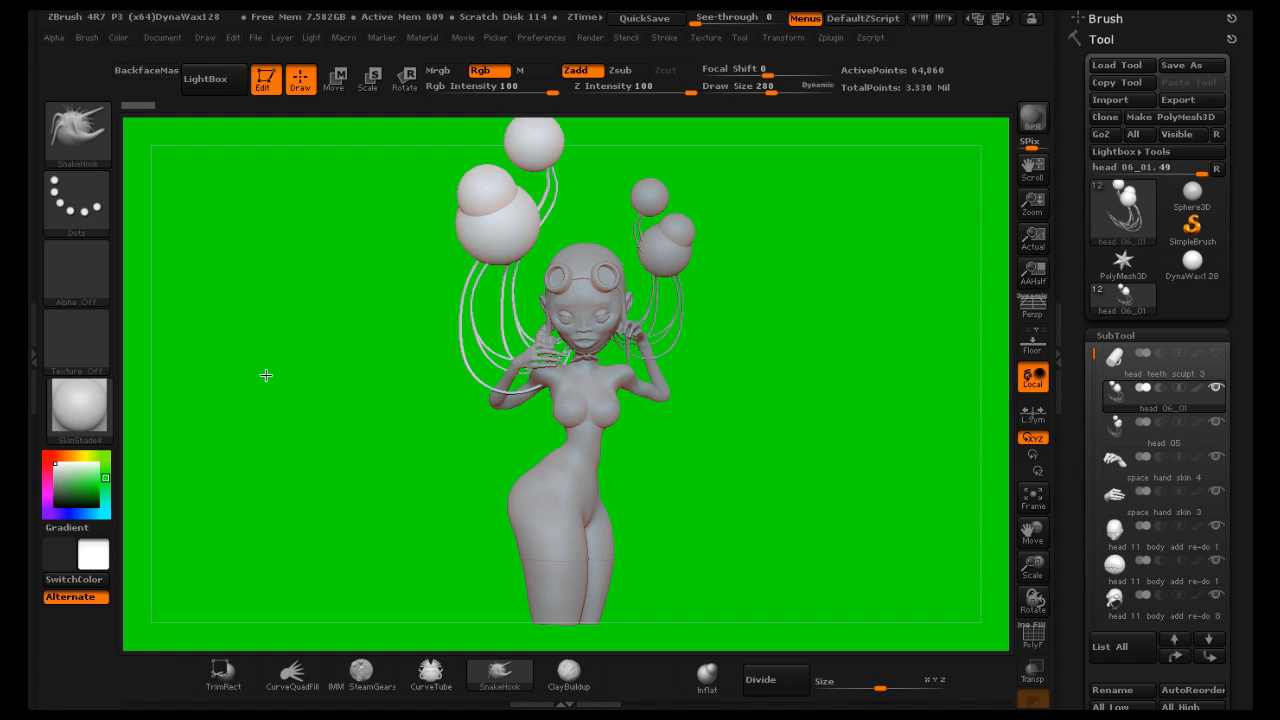
{"action": "left_click_drag", "start_coordinate": [266, 375], "coordinate": [261, 368]}
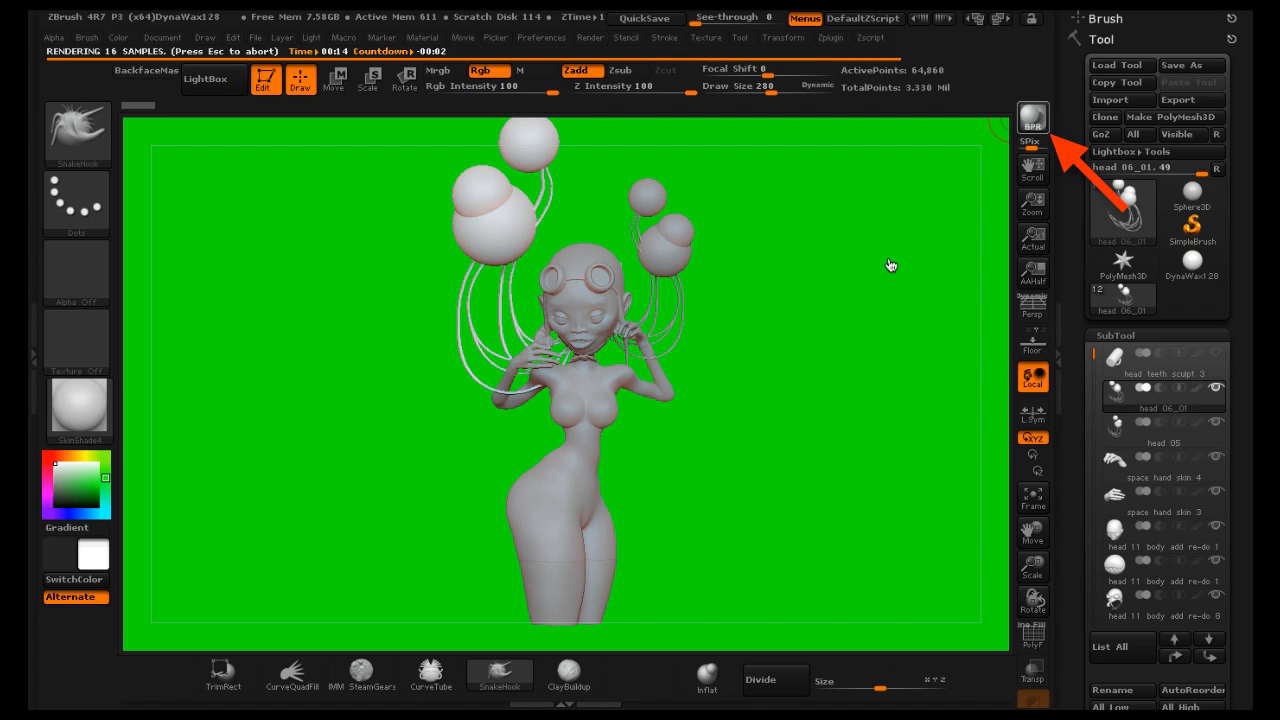
{"action": "left_click", "coordinate": [174, 42]}
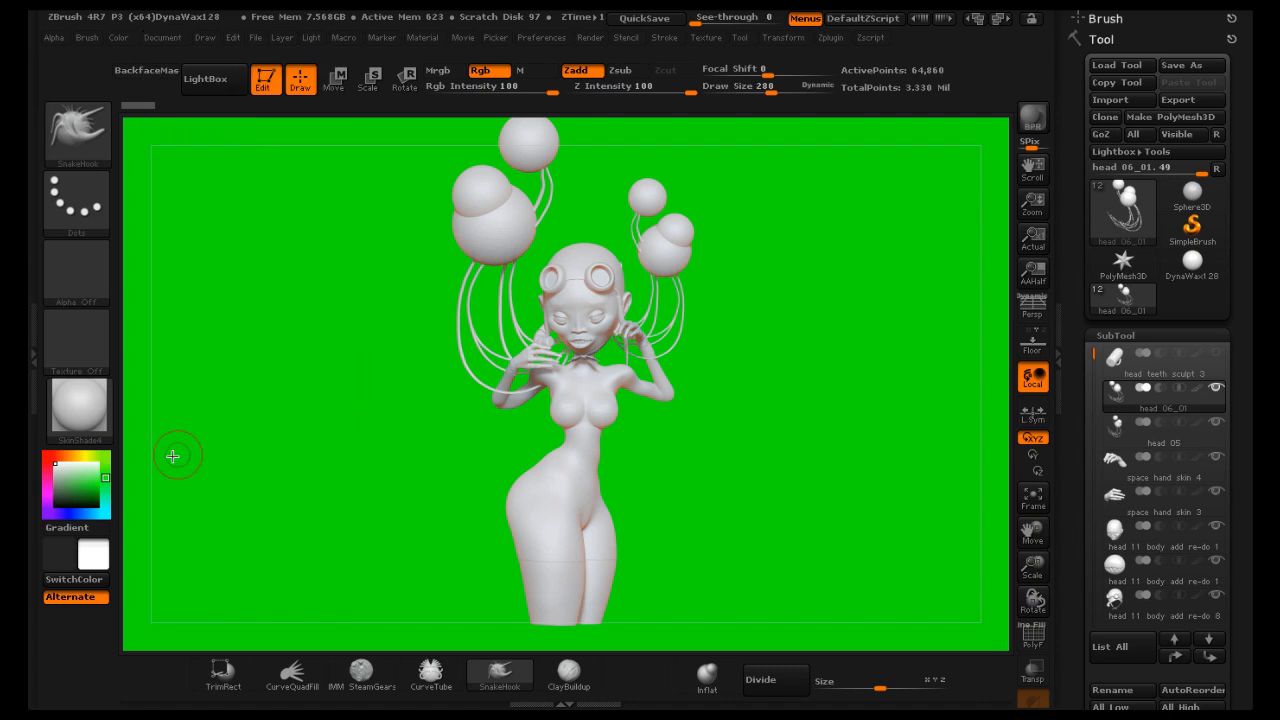
Pick a mid gray, apply it as the document background color, and restore white as the current color
{"action": "left_click_drag", "start_coordinate": [68, 489], "coordinate": [128, 490]}
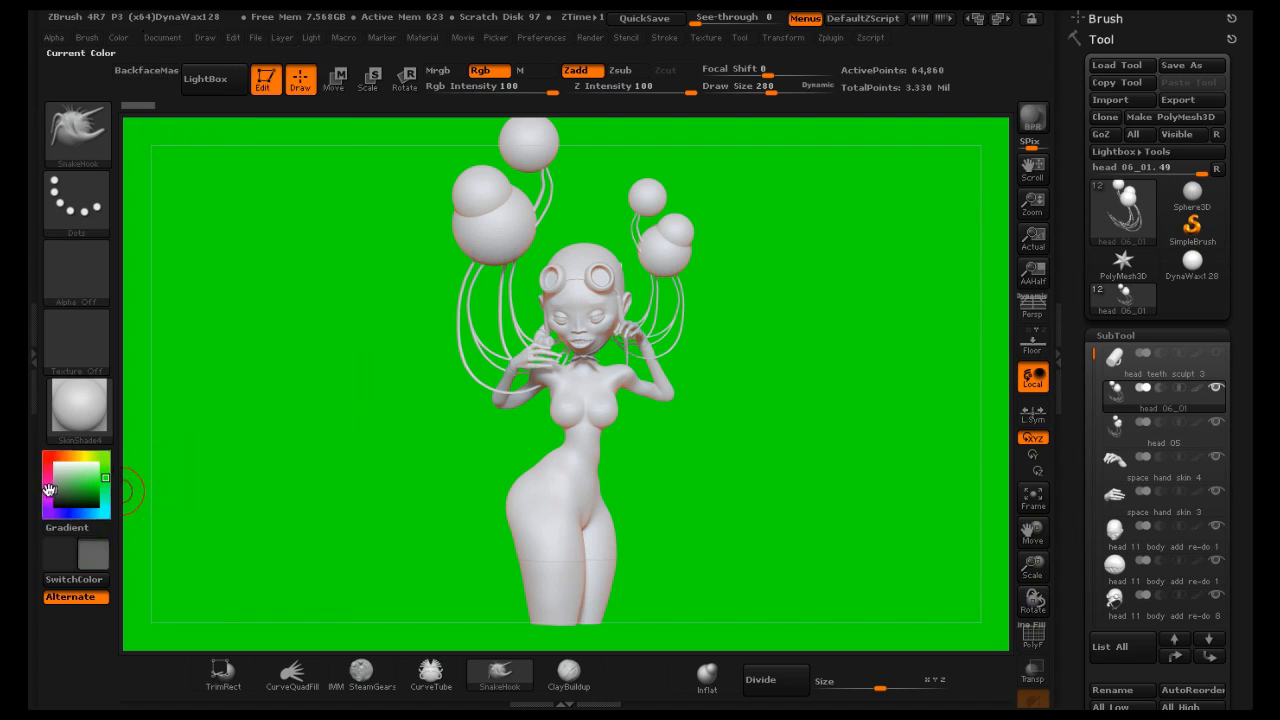
{"action": "left_click_drag", "start_coordinate": [43, 491], "coordinate": [42, 495]}
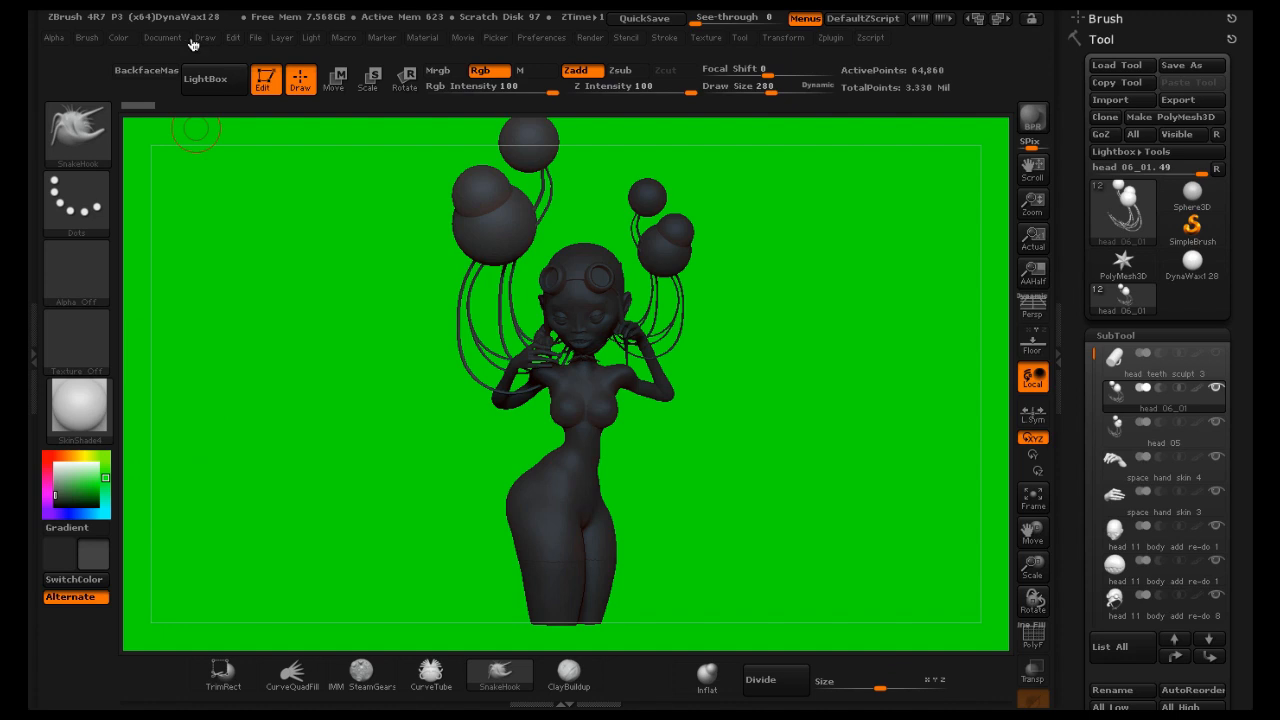
{"action": "left_click", "coordinate": [160, 37]}
{"action": "left_click", "coordinate": [208, 323]}
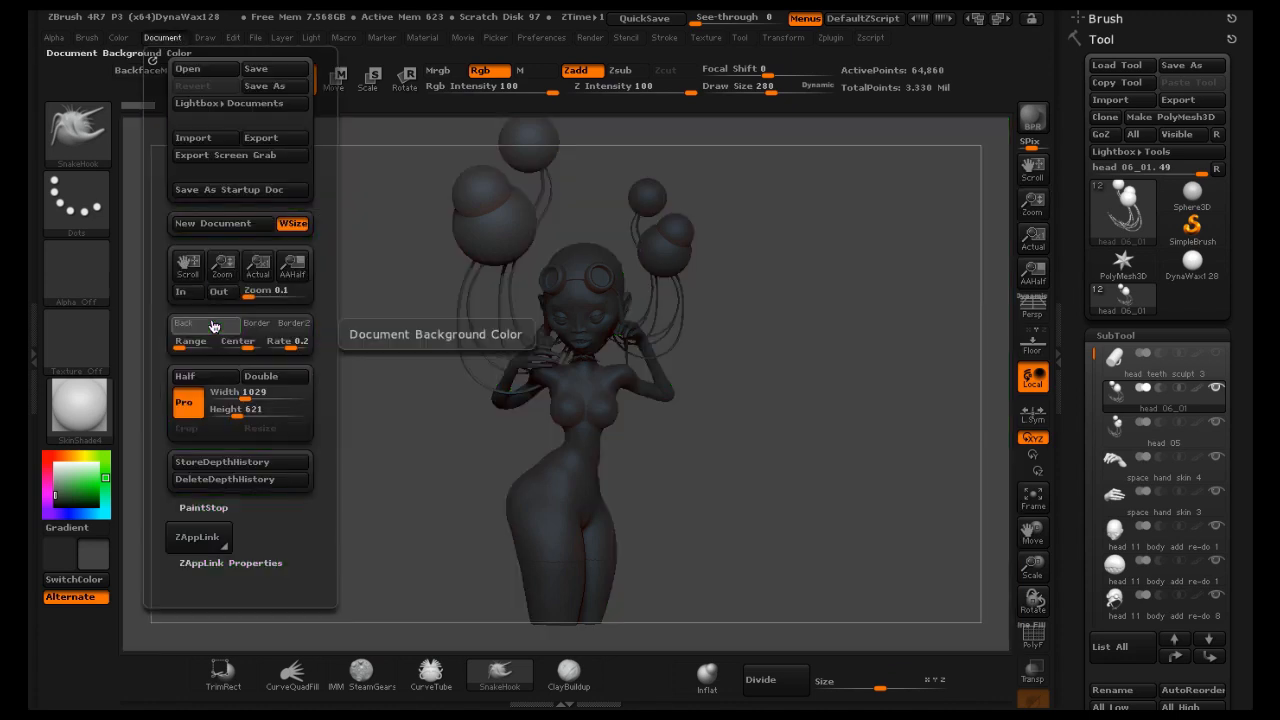
{"action": "left_click_drag", "start_coordinate": [83, 465], "coordinate": [46, 458]}
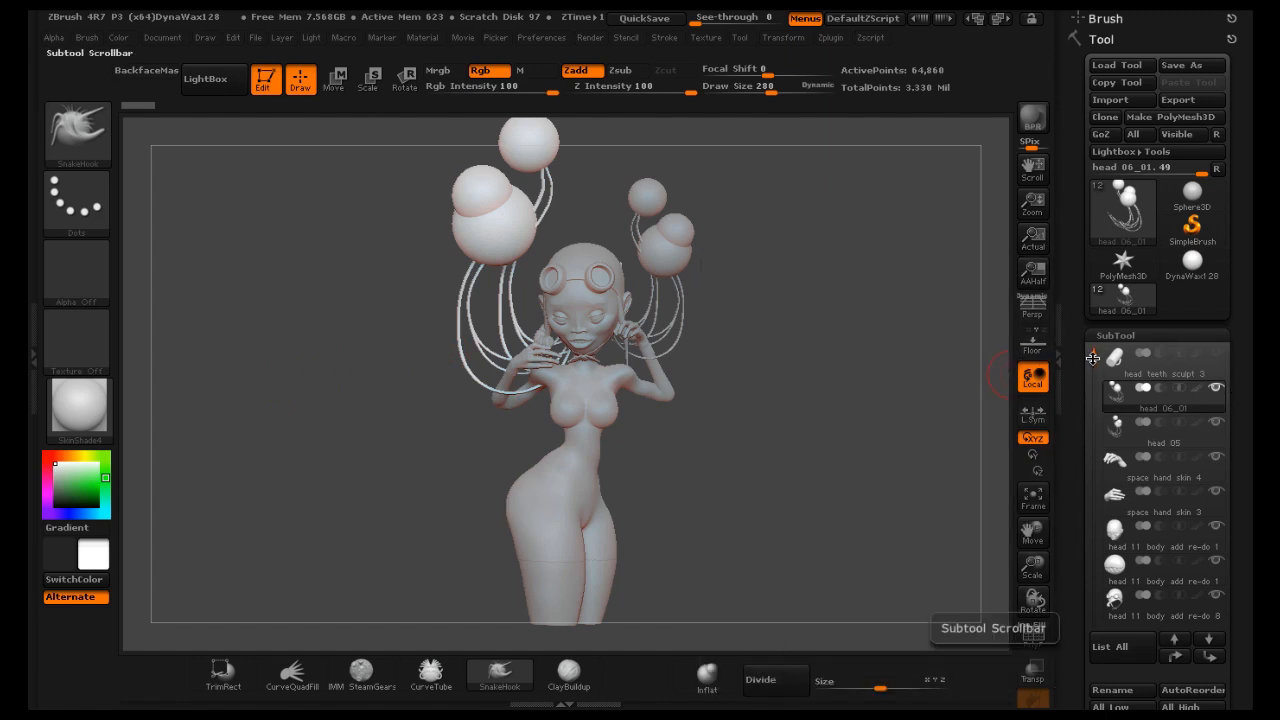
Select the second head 11 body add re-do 1 subtool and fill it with the current material only, with Rgb off and M on
{"action": "mouse_move", "coordinate": [1133, 393]}
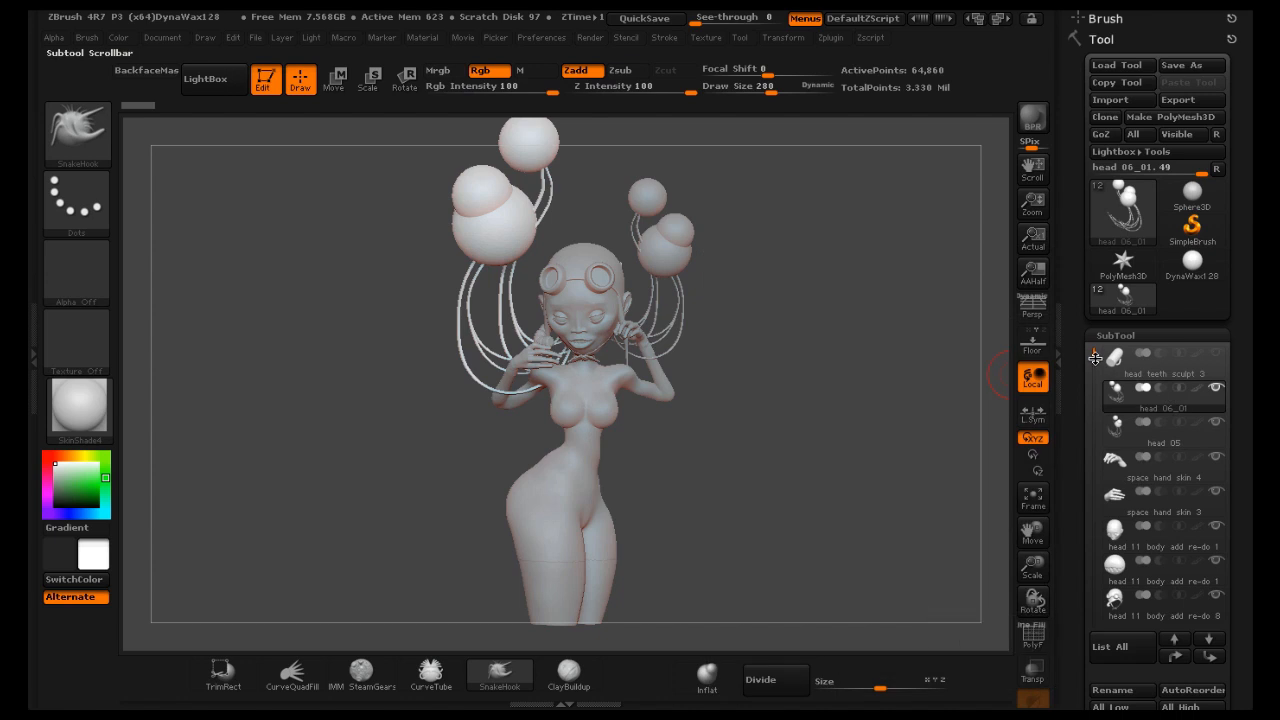
{"action": "left_click_drag", "start_coordinate": [1095, 357], "coordinate": [1093, 471]}
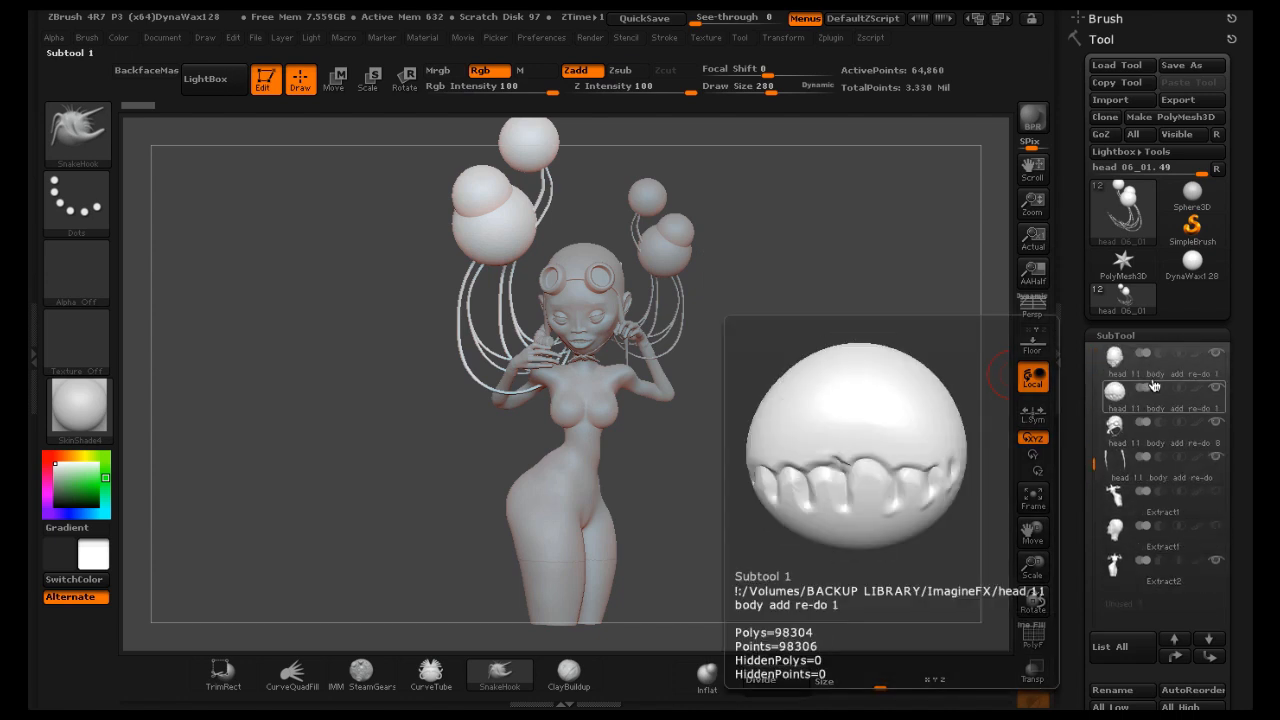
{"action": "left_click", "coordinate": [1161, 377]}
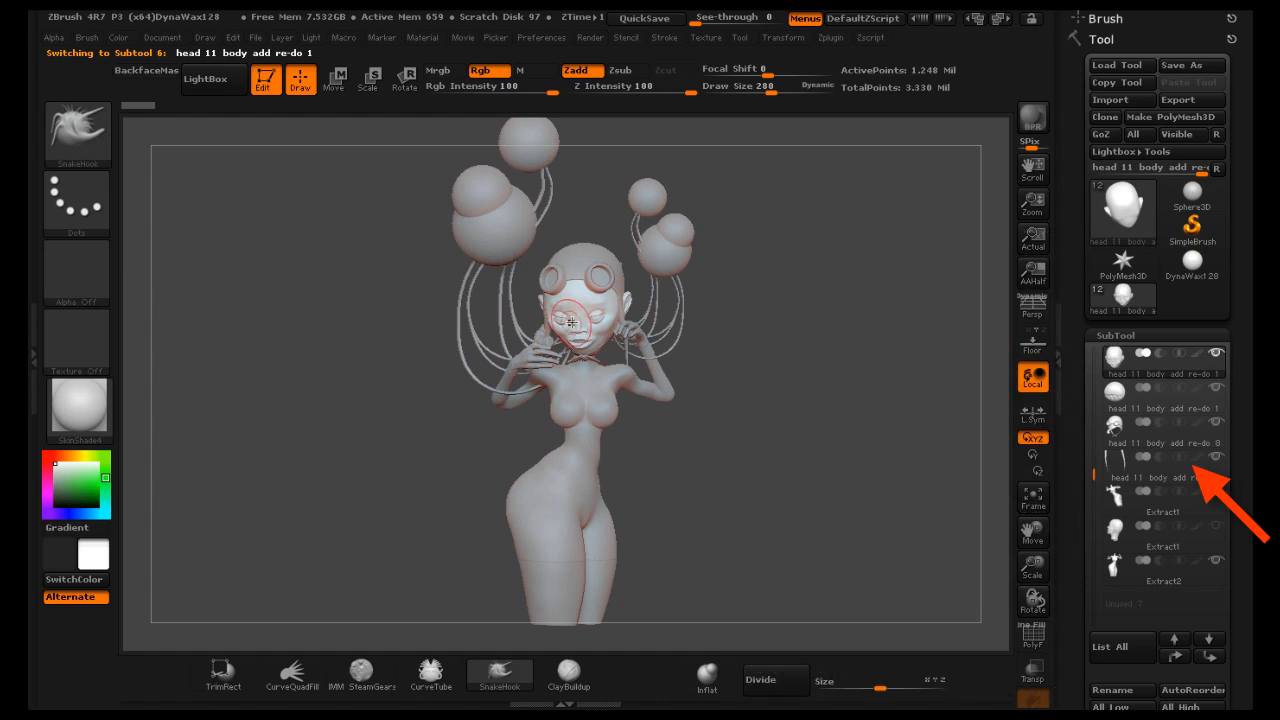
{"action": "left_click", "coordinate": [492, 71]}
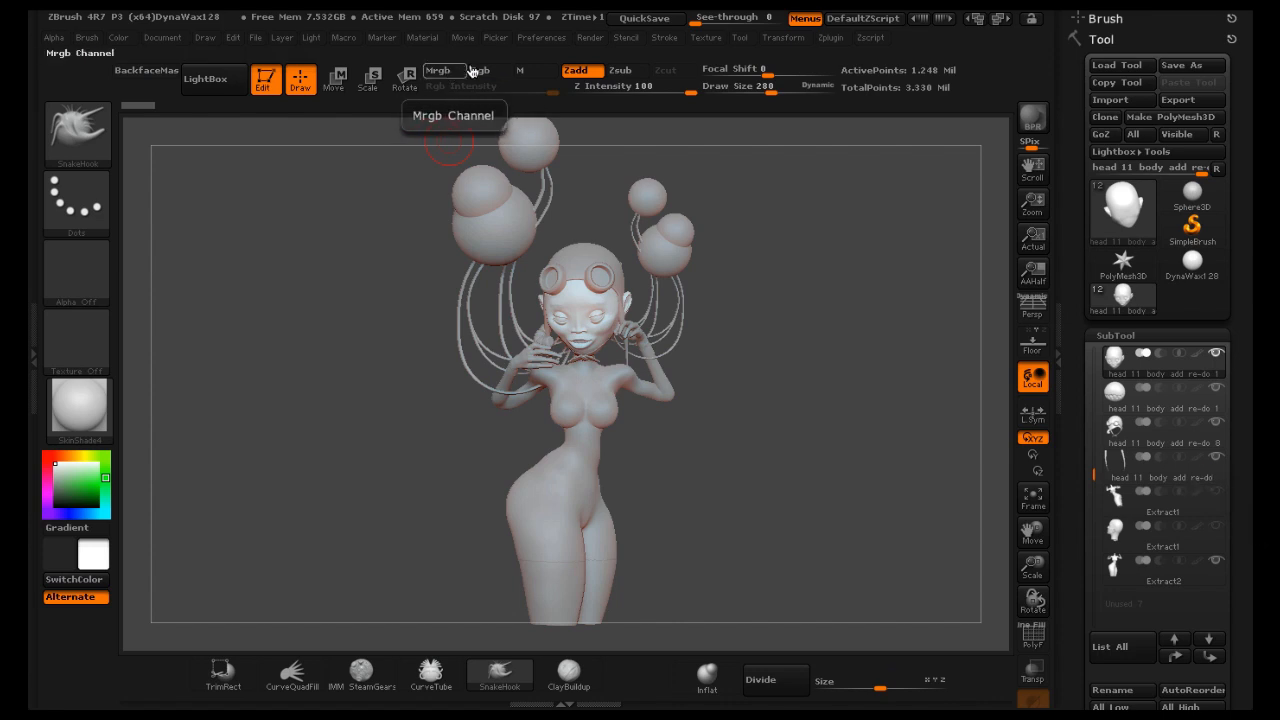
{"action": "left_click", "coordinate": [524, 71]}
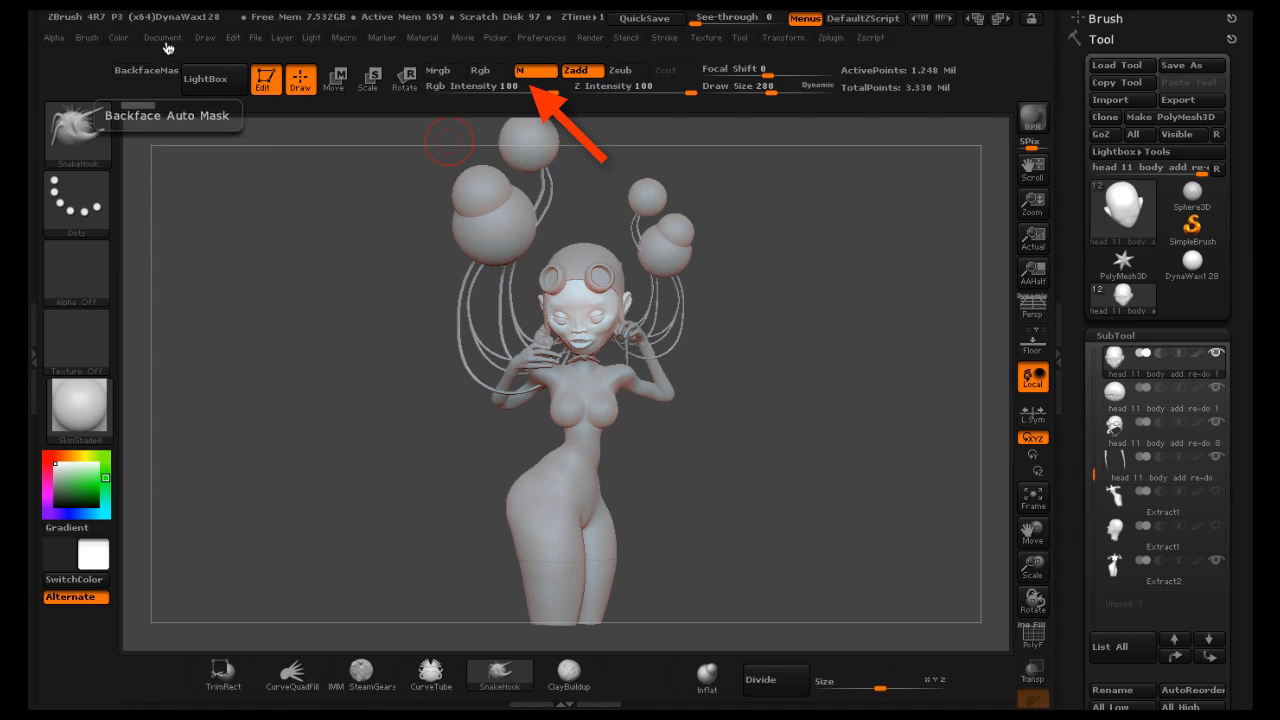
{"action": "left_click", "coordinate": [121, 38]}
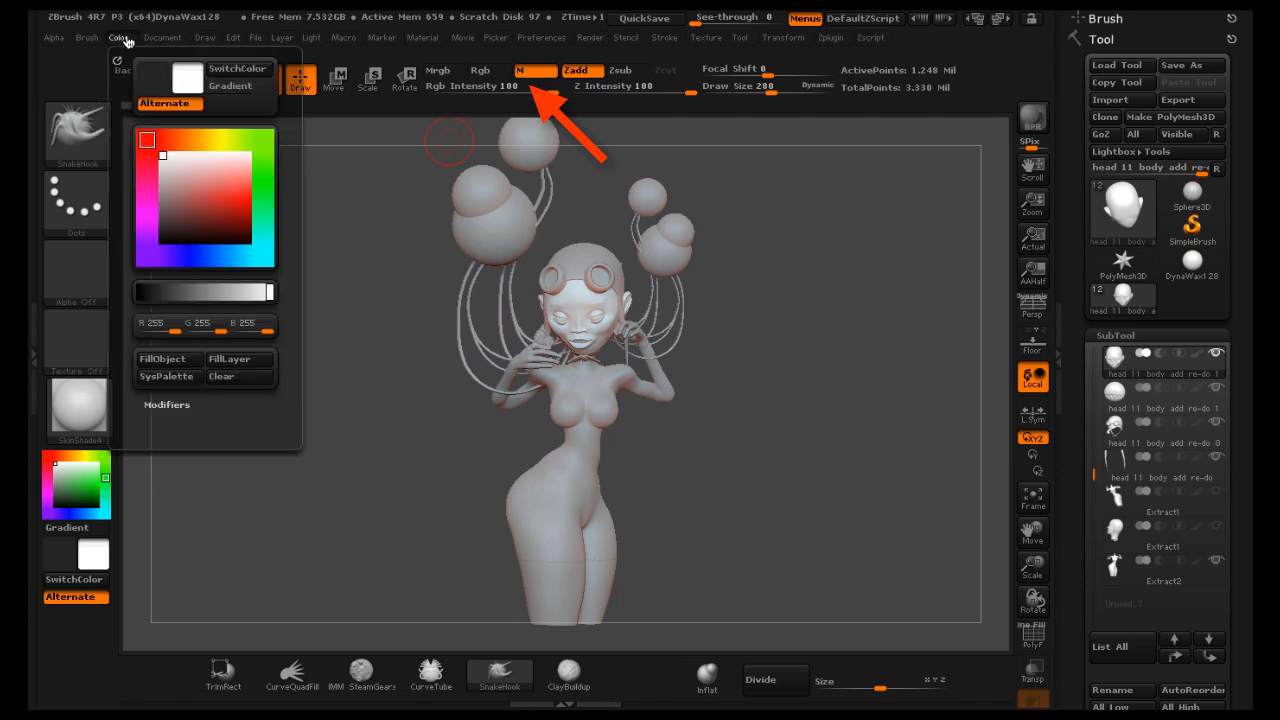
{"action": "left_click", "coordinate": [176, 362]}
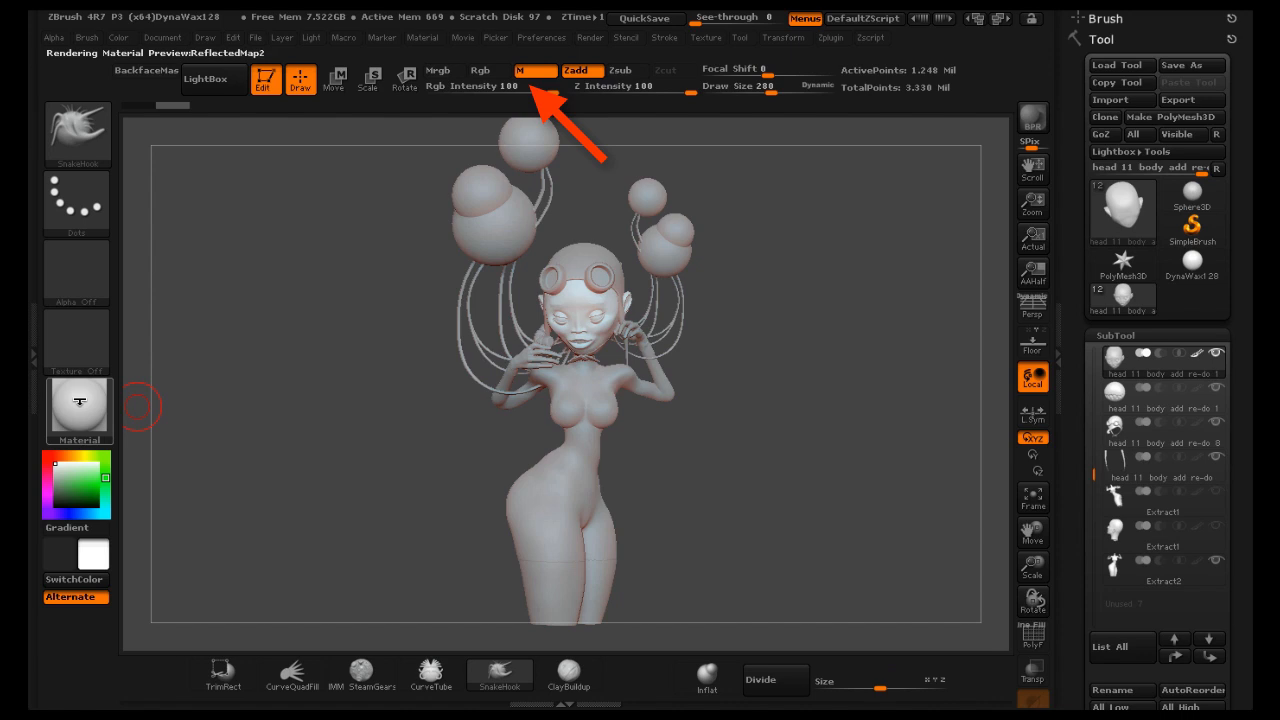
Switch the active material to MAH_Shiny to check which subtools hold a filled material
{"action": "left_click", "coordinate": [79, 401]}
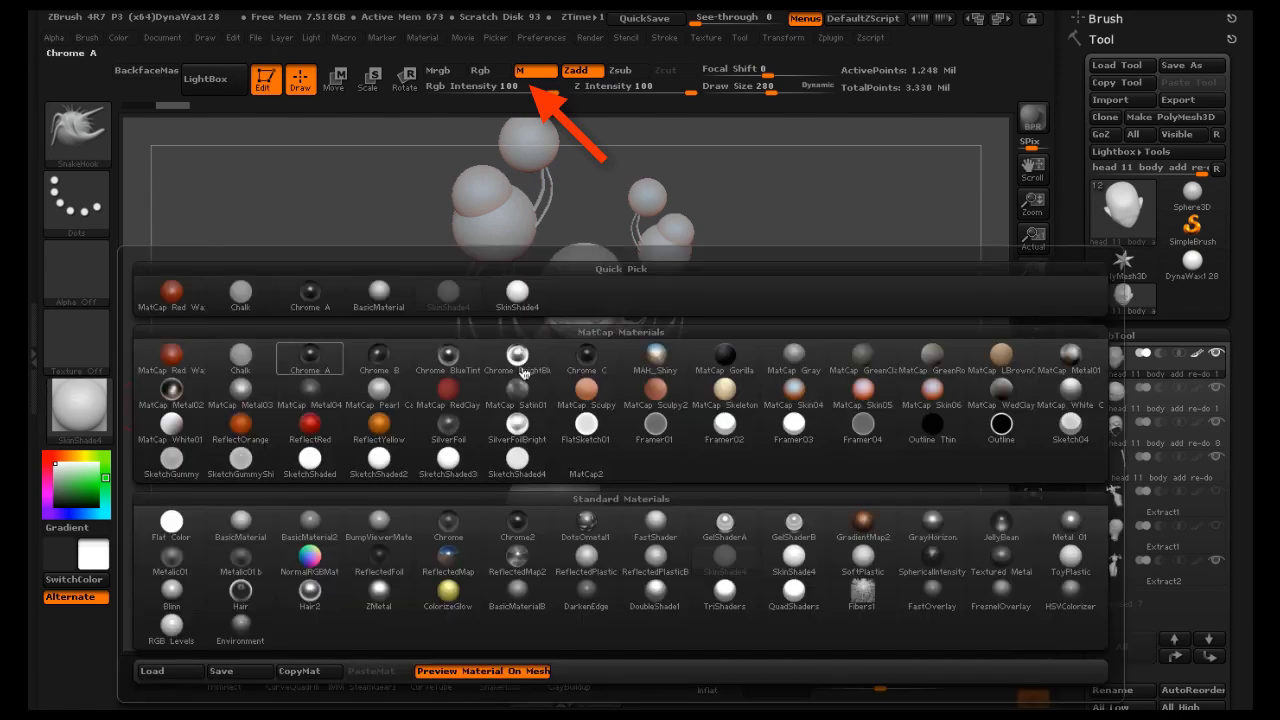
{"action": "left_click", "coordinate": [665, 362]}
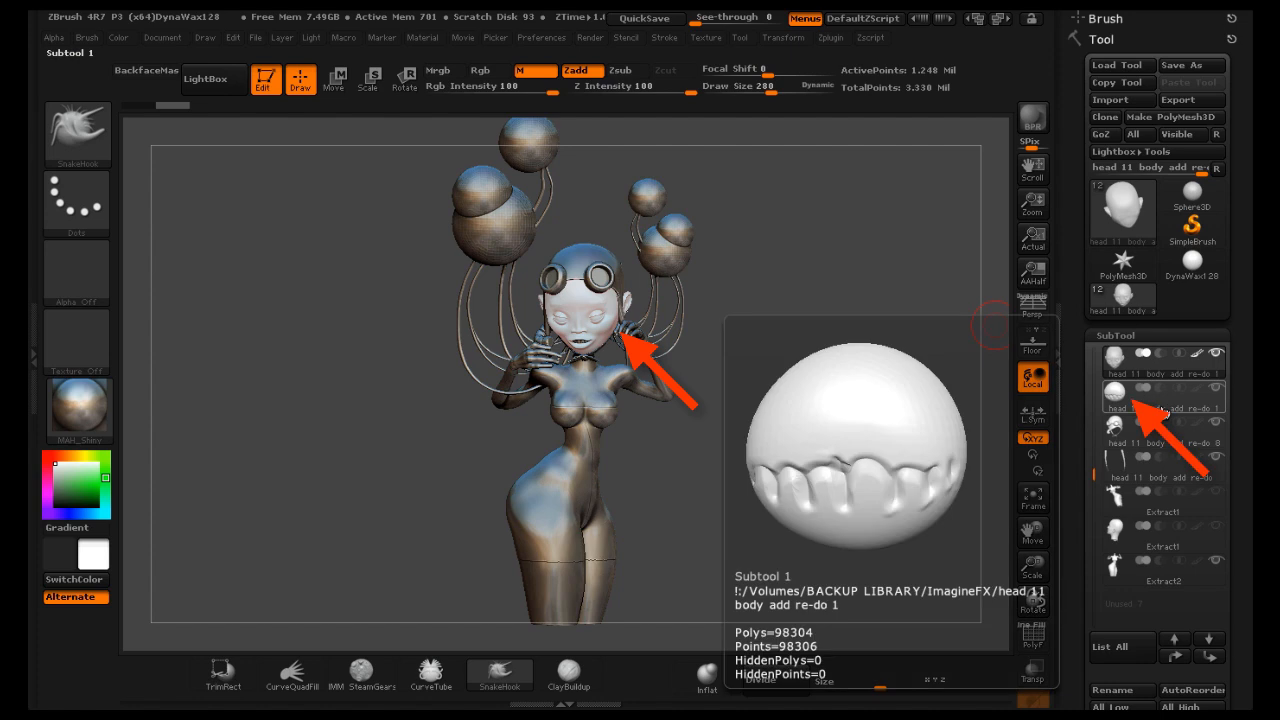
Select the teeth sphere subtool, switch the material to SkinShade4, and fill the object with it
{"action": "left_click", "coordinate": [1160, 398]}
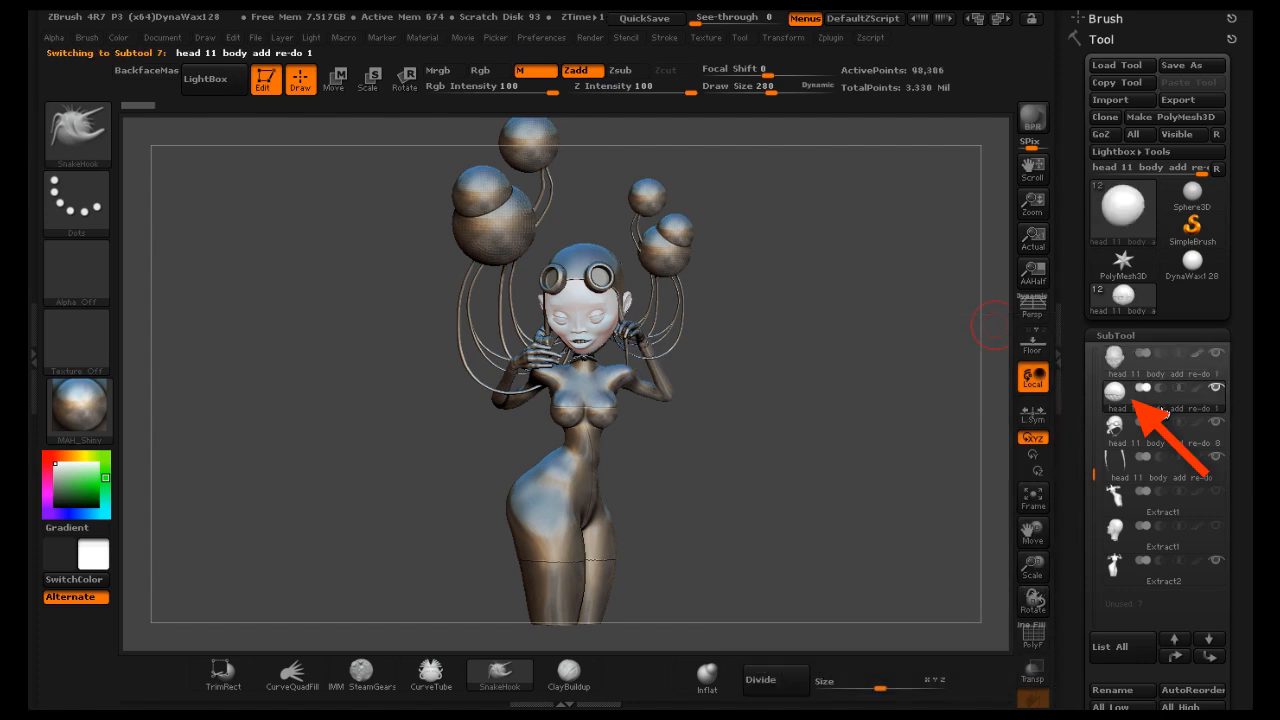
{"action": "left_click", "coordinate": [86, 410]}
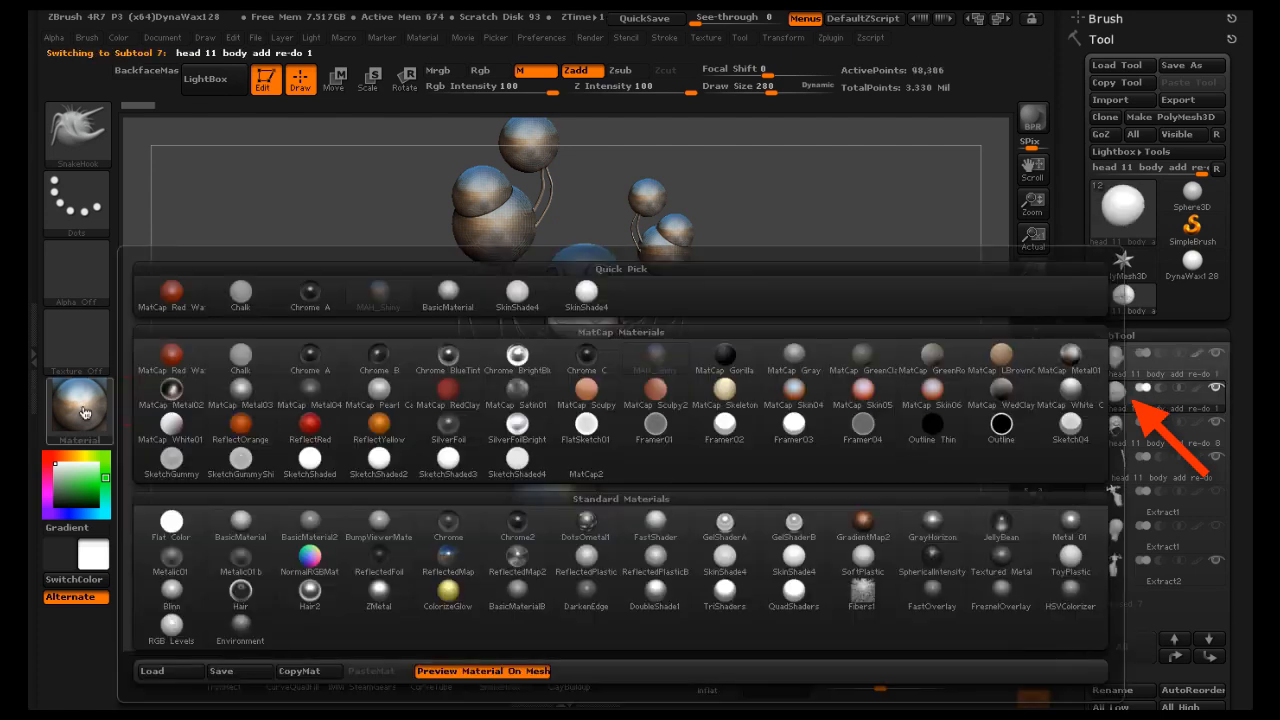
{"action": "left_click", "coordinate": [588, 293]}
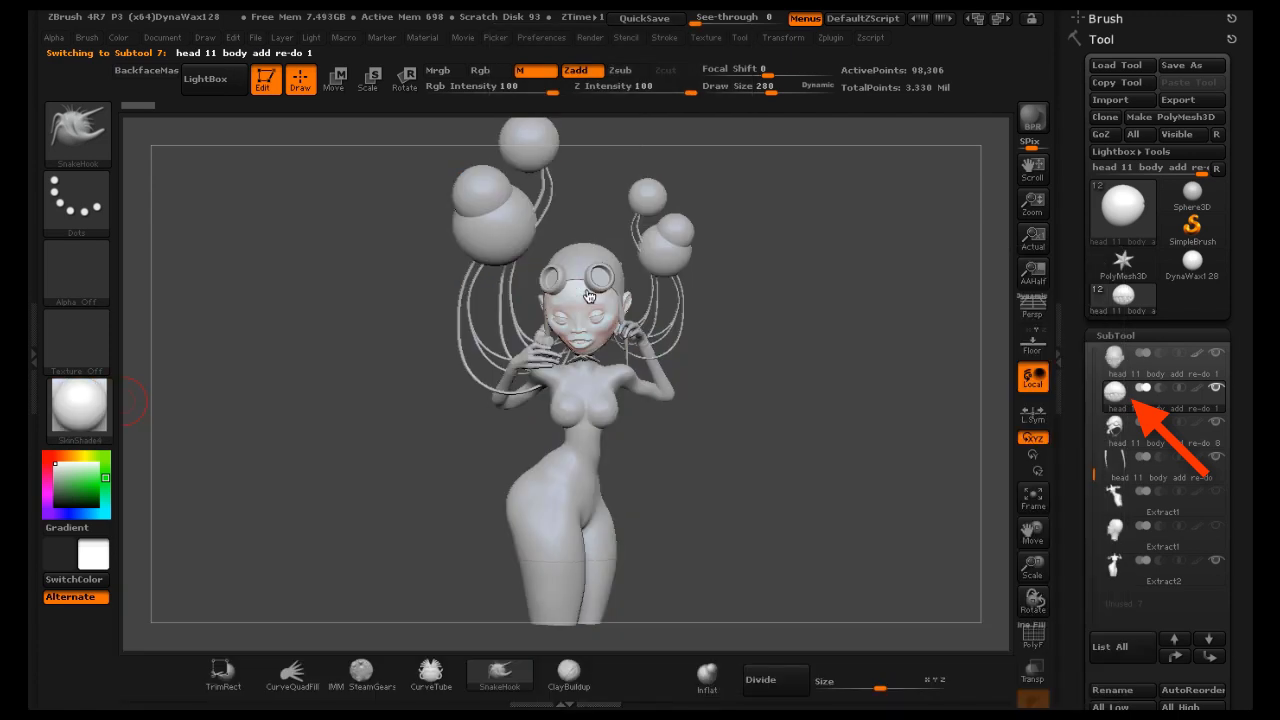
{"action": "left_click", "coordinate": [119, 38]}
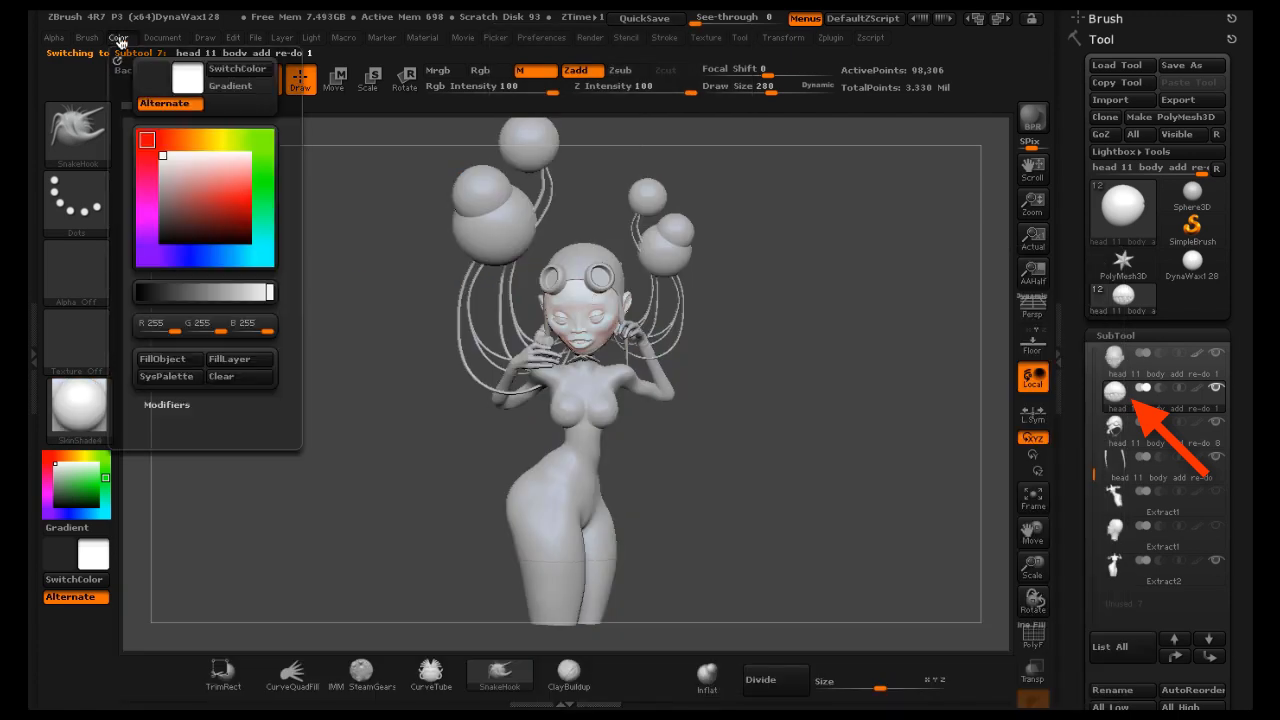
{"action": "left_click", "coordinate": [165, 359]}
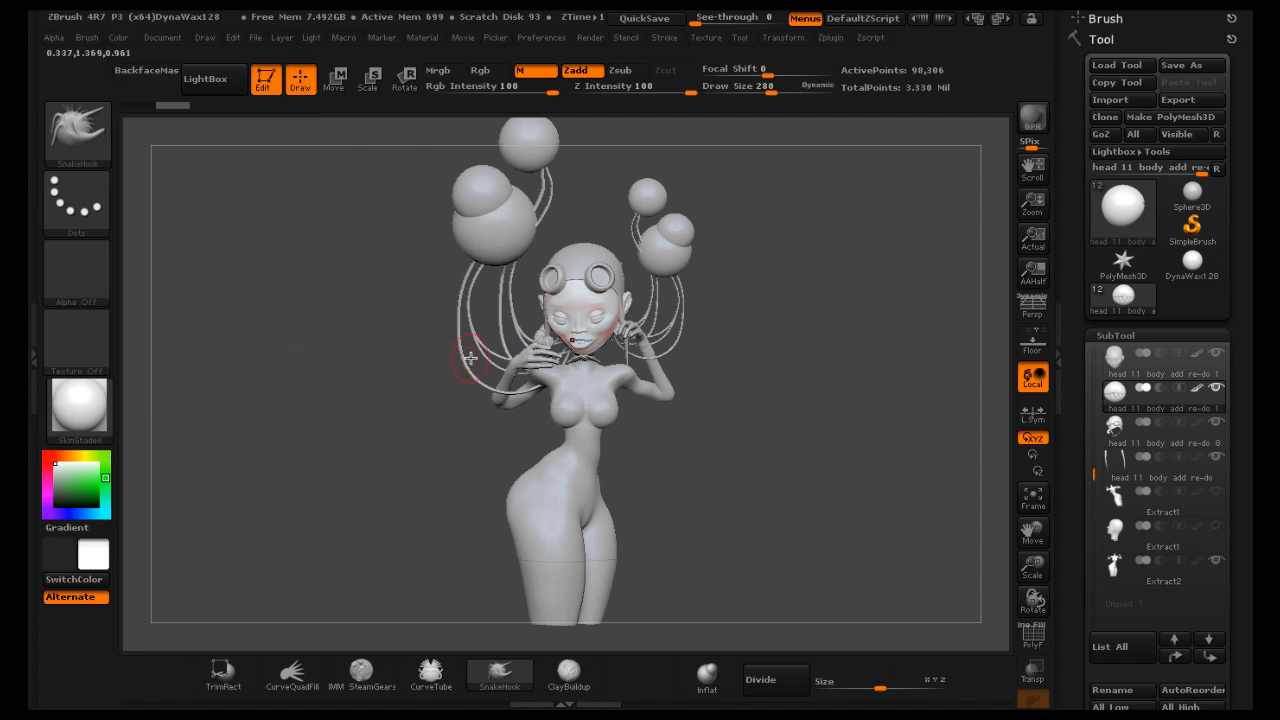
Switch the active material to MAH_Shiny
{"action": "left_click", "coordinate": [107, 420]}
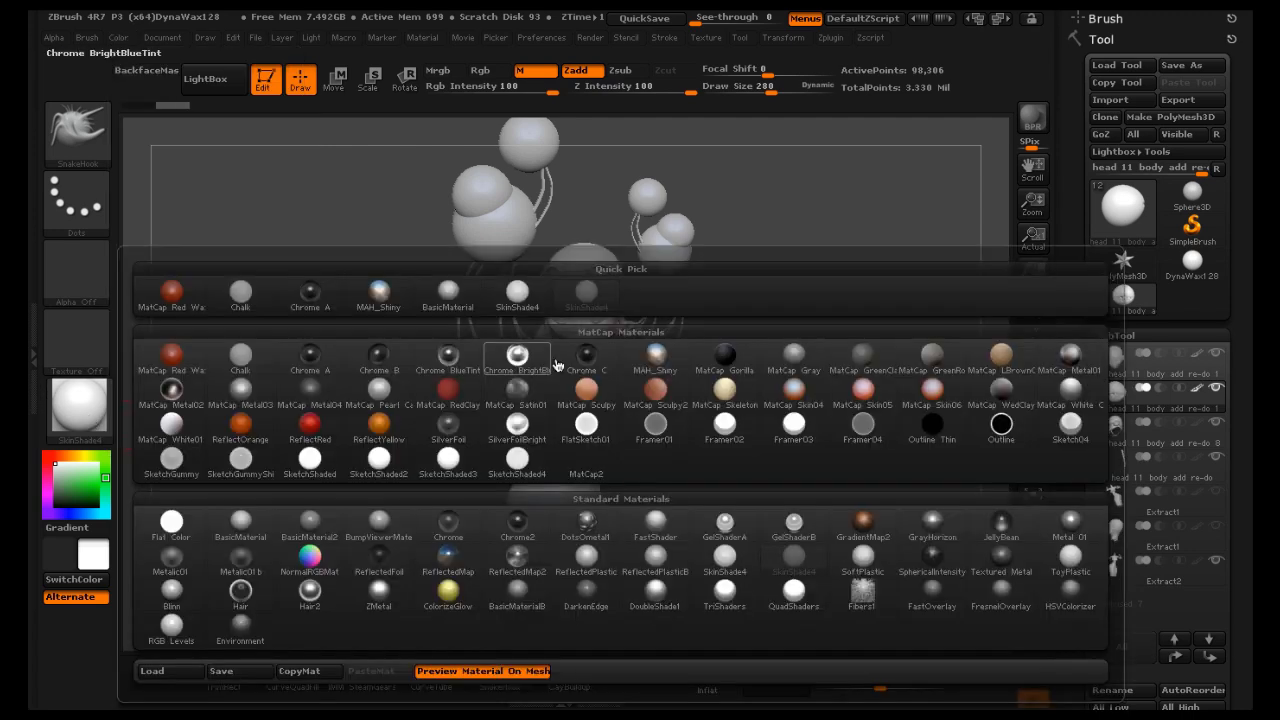
{"action": "left_click", "coordinate": [655, 354]}
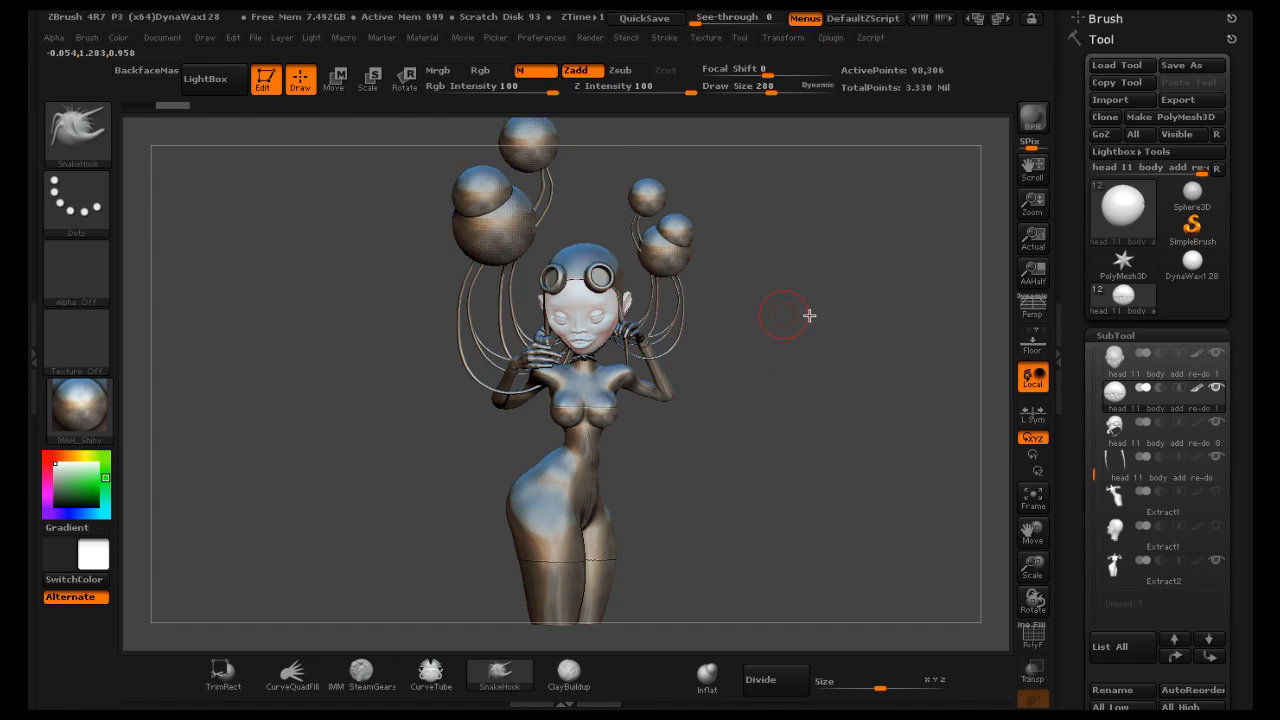
{"action": "left_click_drag", "start_coordinate": [857, 294], "coordinate": [853, 296]}
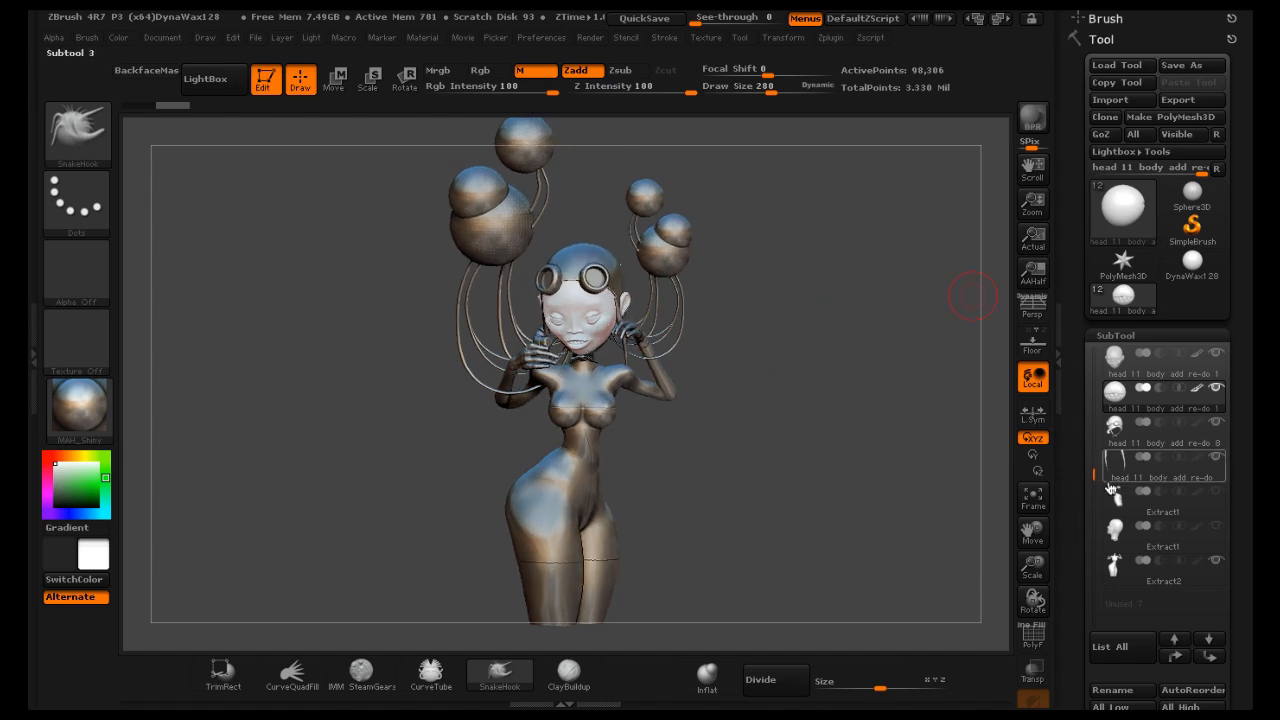
Select the head 06_01 subtool and turn on BPR Transparent Shading, enabling the Transparent render property
{"action": "left_click_drag", "start_coordinate": [1091, 472], "coordinate": [1090, 358]}
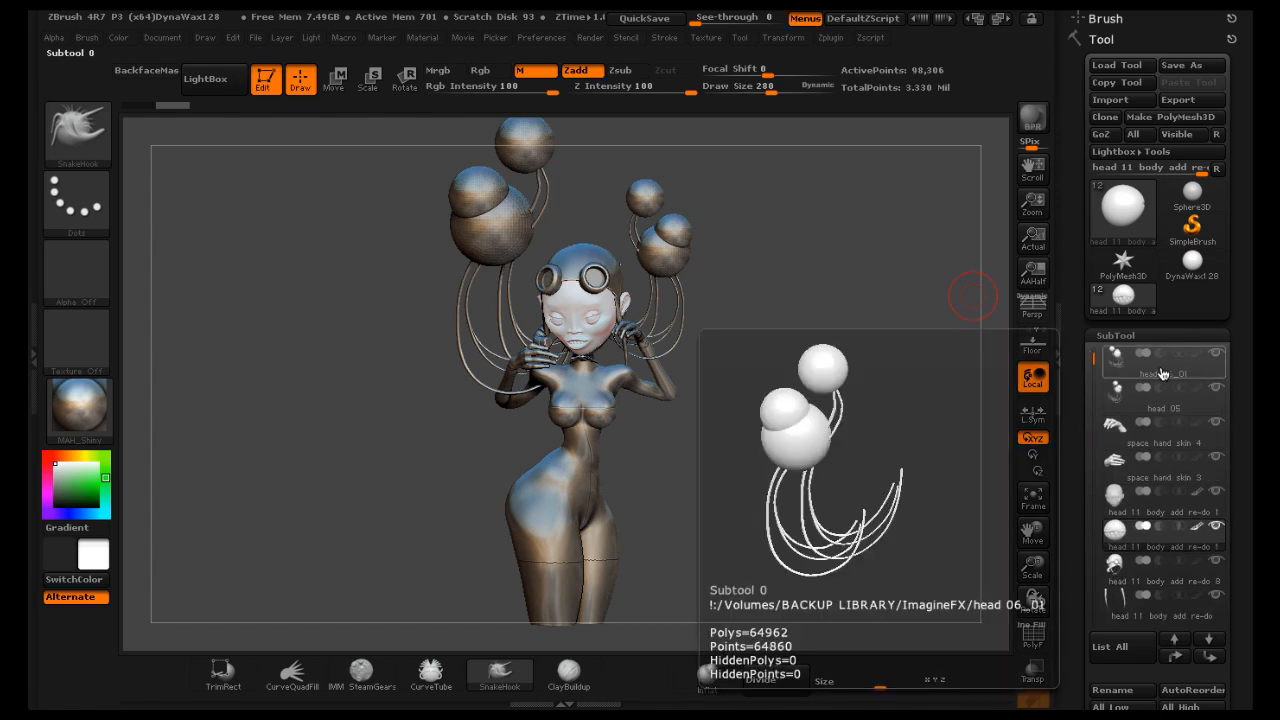
{"action": "left_click", "coordinate": [1160, 366]}
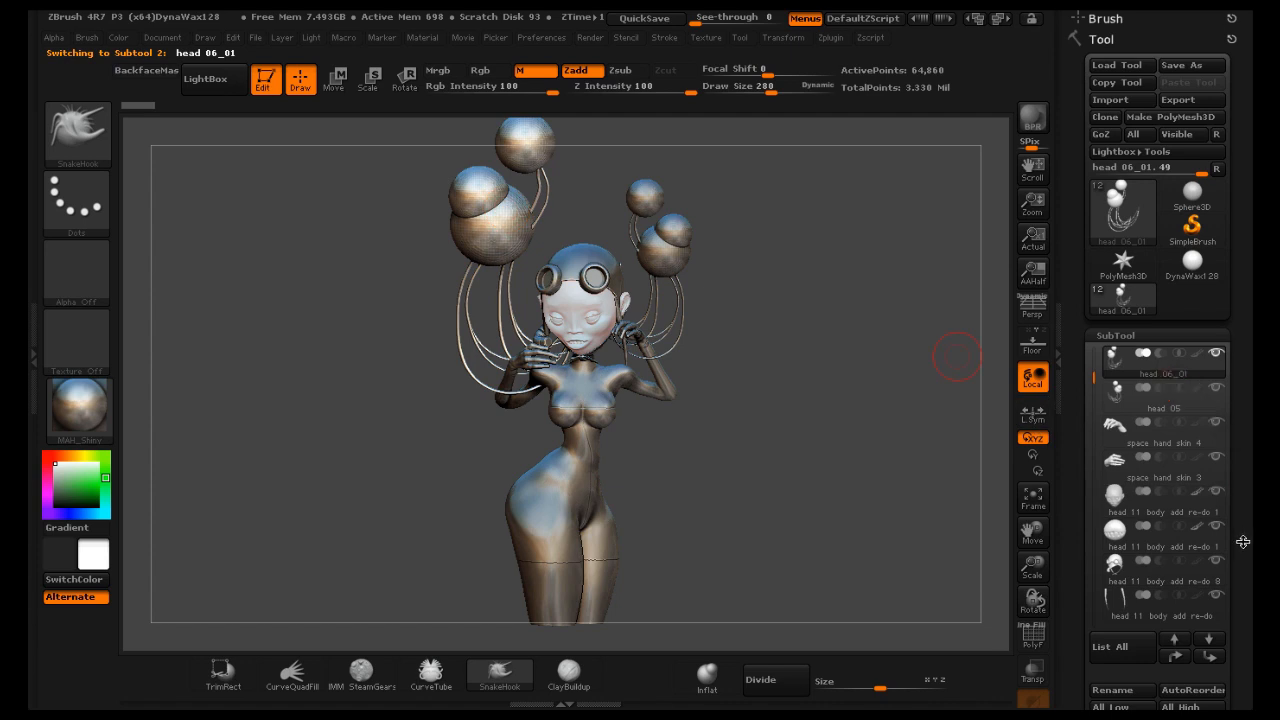
{"action": "scroll", "coordinate": [1242, 540], "scroll_direction": "down", "scroll_amount": 5}
{"action": "scroll", "coordinate": [1220, 405], "scroll_direction": "down", "scroll_amount": 8}
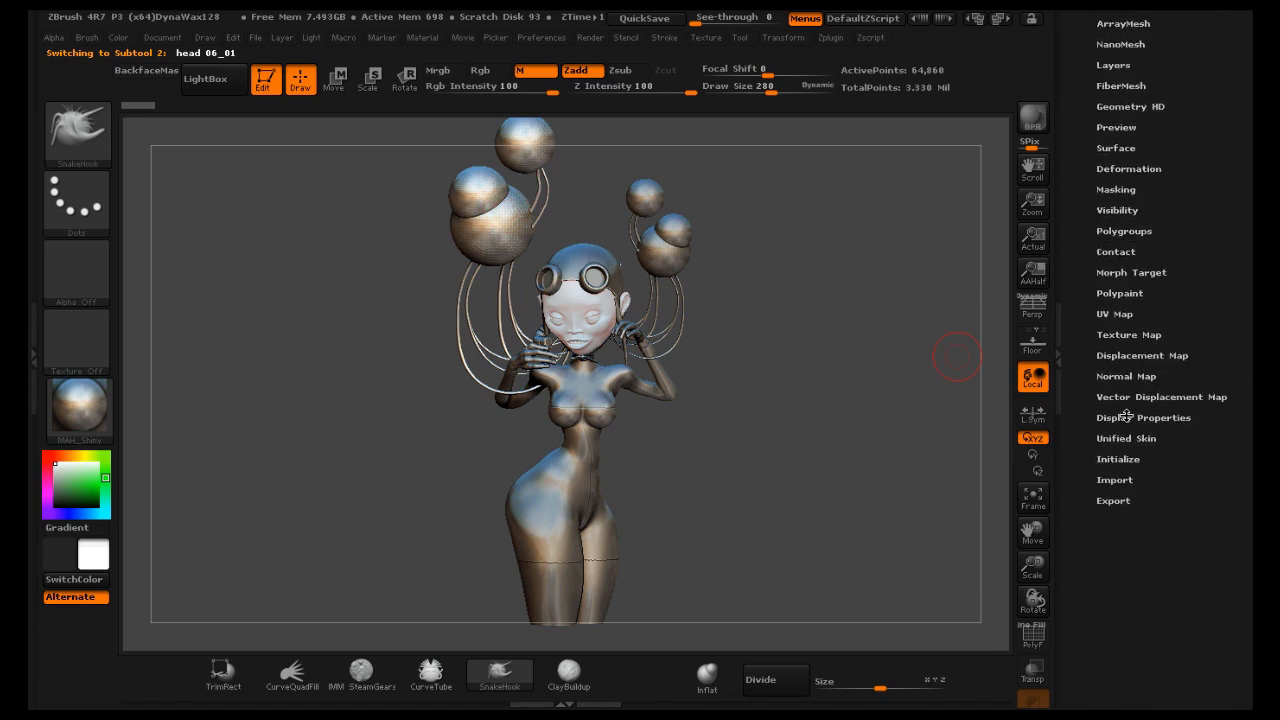
{"action": "left_click", "coordinate": [1126, 417]}
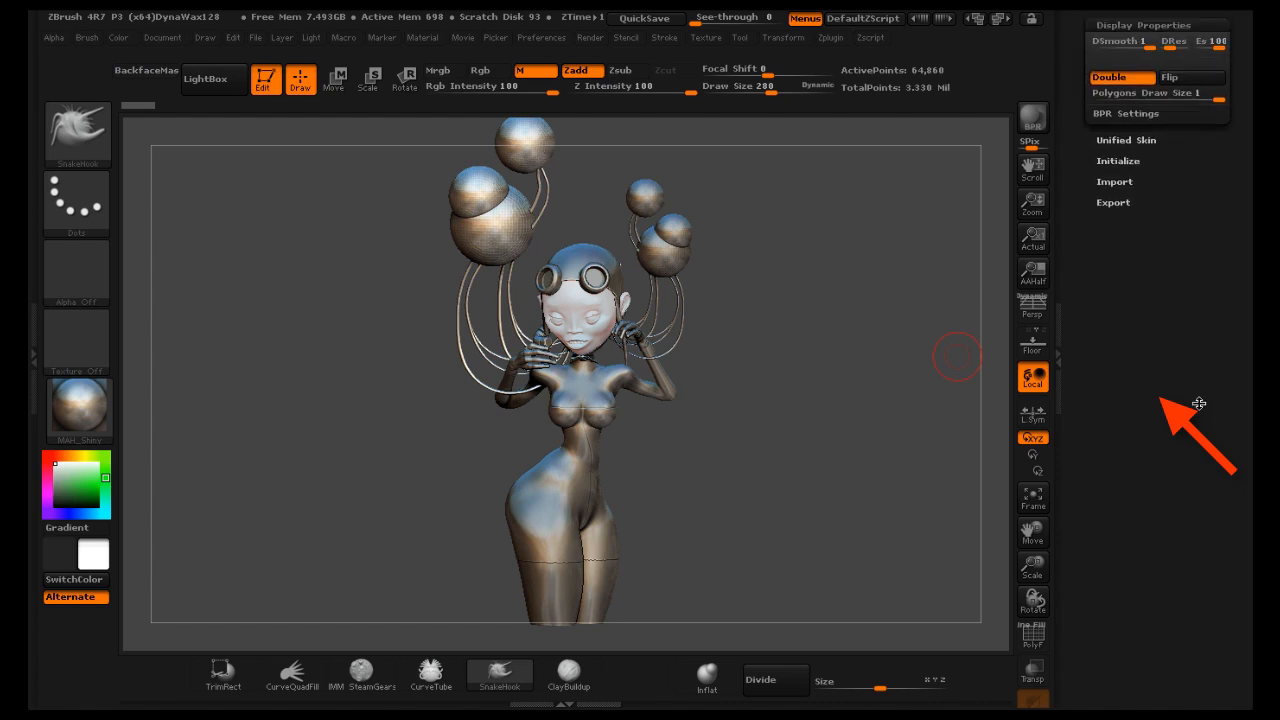
{"action": "scroll", "coordinate": [1199, 403], "scroll_direction": "up", "scroll_amount": 4}
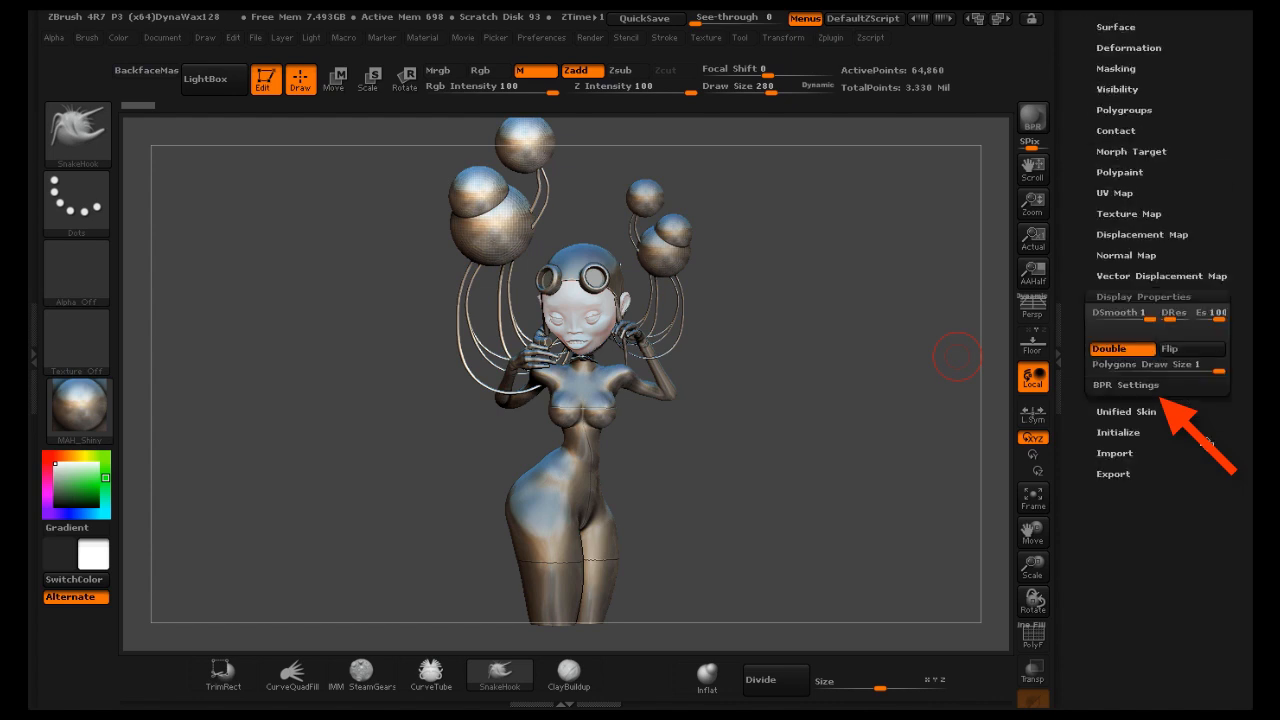
{"action": "left_click", "coordinate": [1113, 386]}
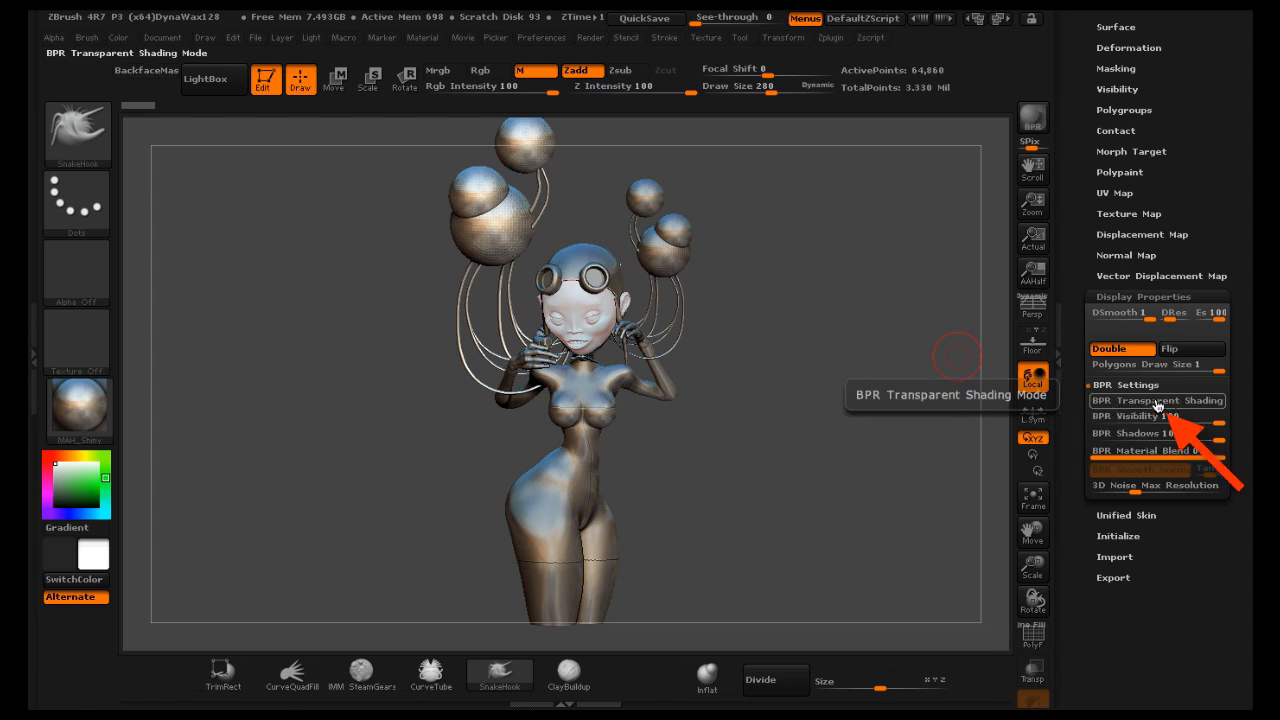
{"action": "left_click", "coordinate": [1157, 404]}
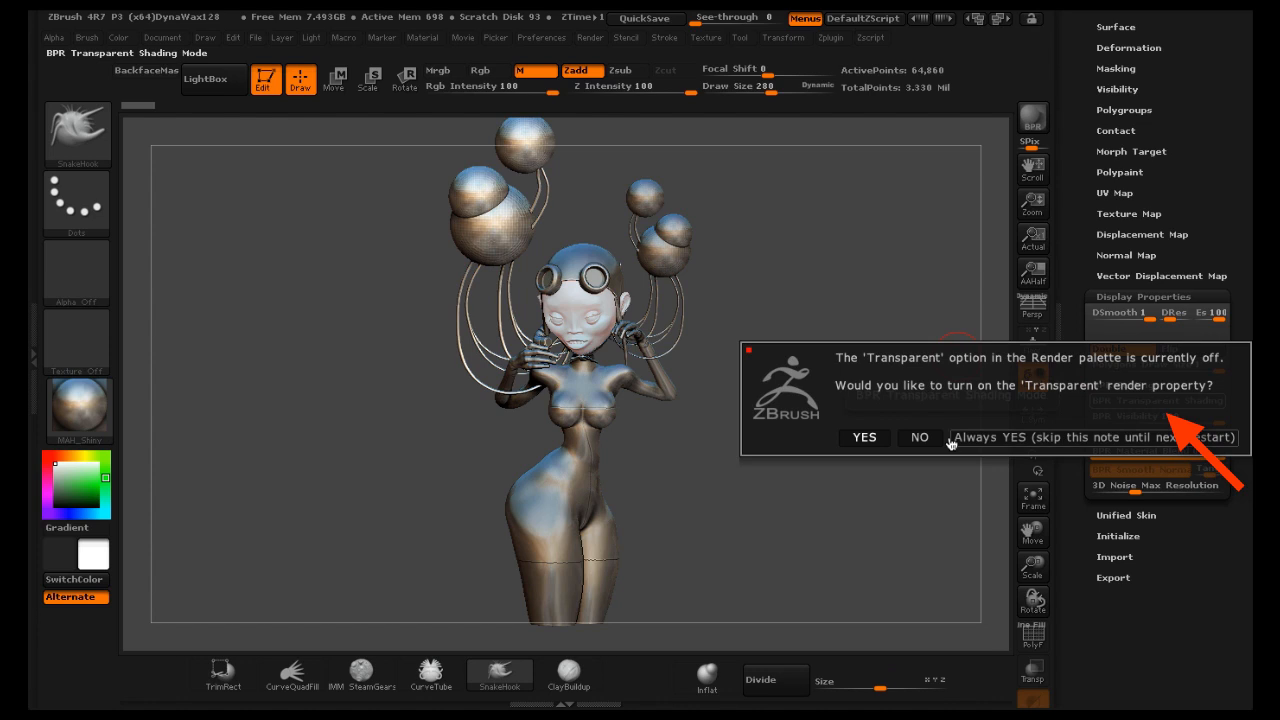
{"action": "left_click", "coordinate": [866, 438]}
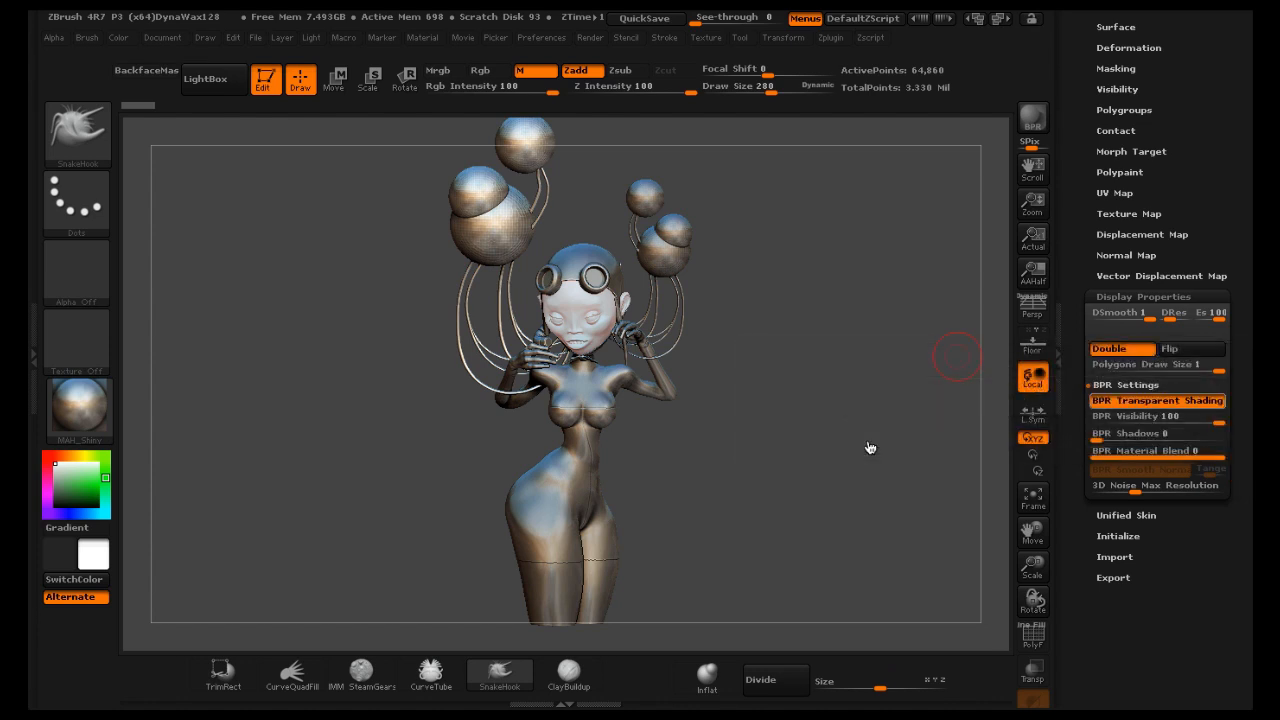
Render BPR previews of the figure from the front and from a rotated side angle
{"action": "left_click", "coordinate": [1033, 118]}
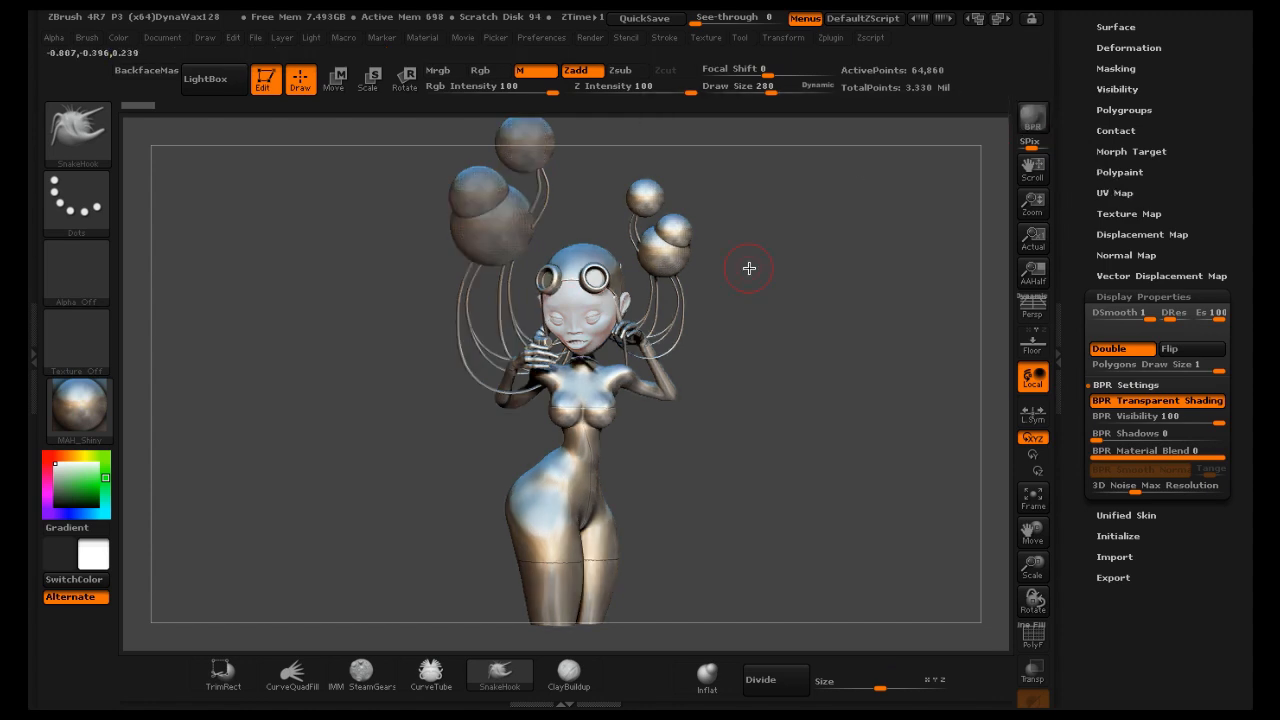
{"action": "left_click_drag", "start_coordinate": [772, 276], "coordinate": [826, 341]}
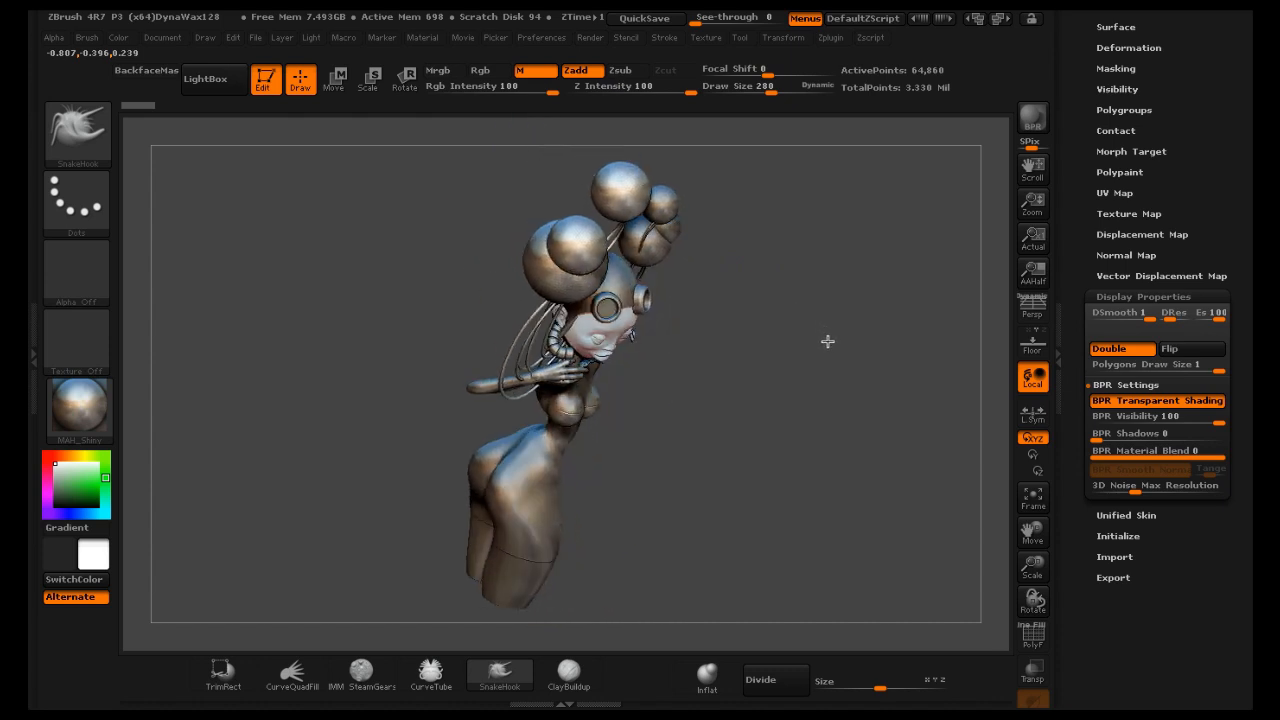
{"action": "left_click", "coordinate": [1033, 117]}
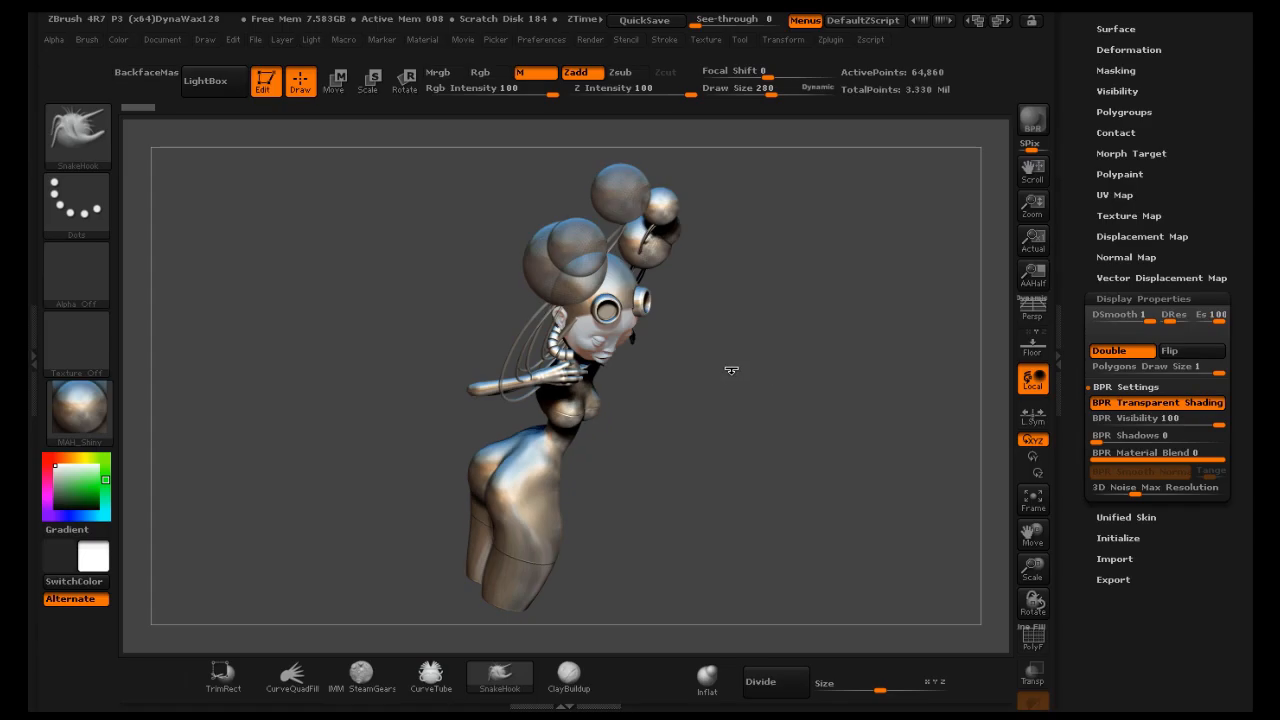
{"action": "left_click_drag", "start_coordinate": [731, 370], "coordinate": [725, 318]}
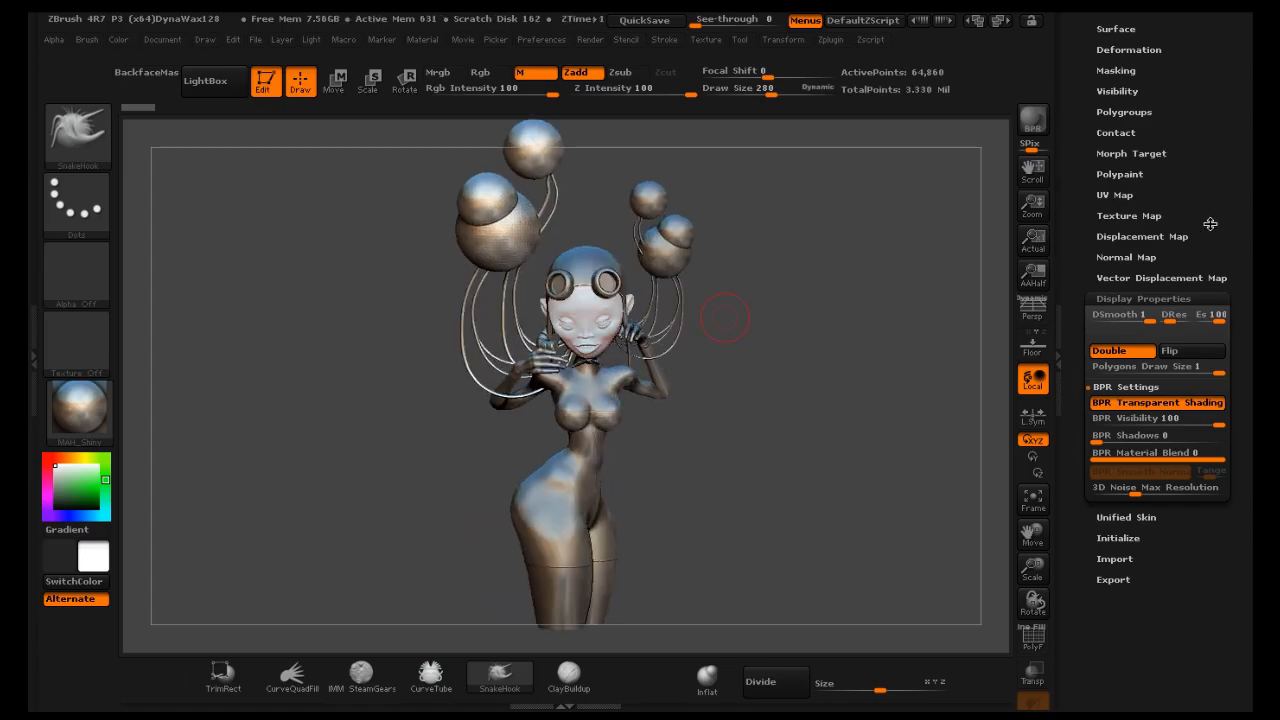
Select the head 11 body add re-do 8 subtool and fill it with the Chrome BlueTint material
{"action": "left_click_drag", "start_coordinate": [1238, 202], "coordinate": [1250, 379]}
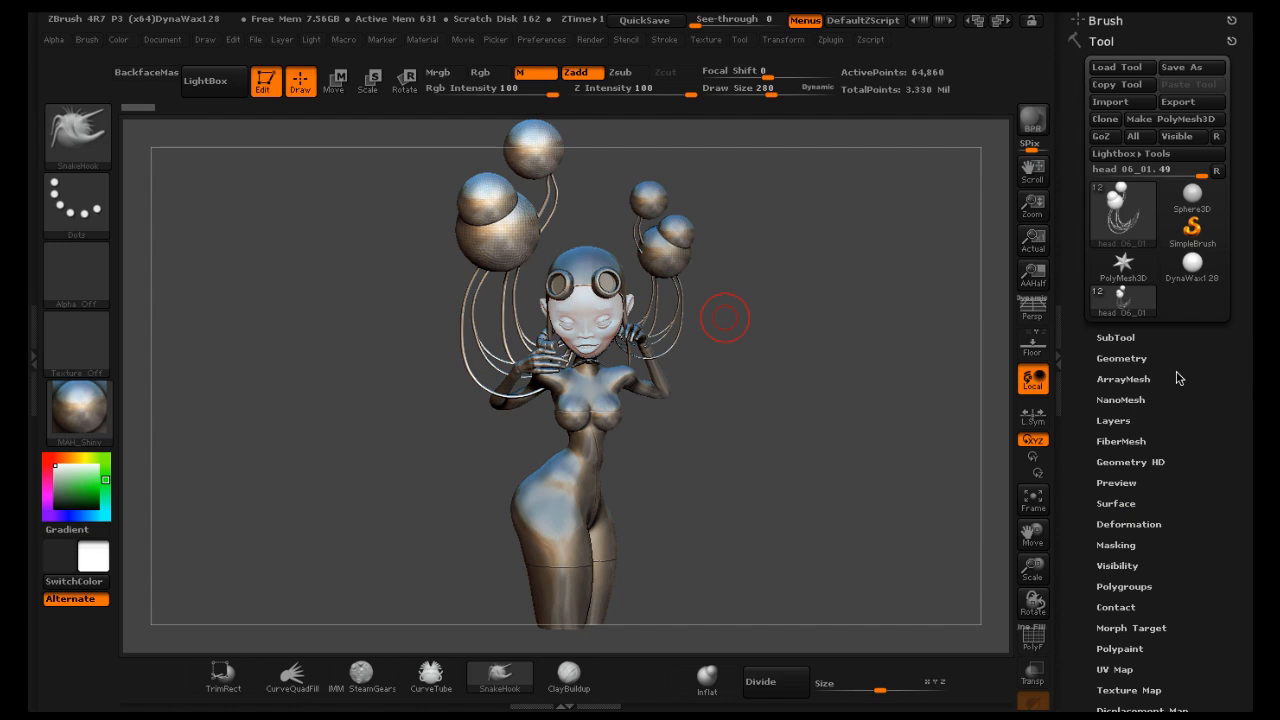
{"action": "left_click_drag", "start_coordinate": [1147, 371], "coordinate": [1245, 409]}
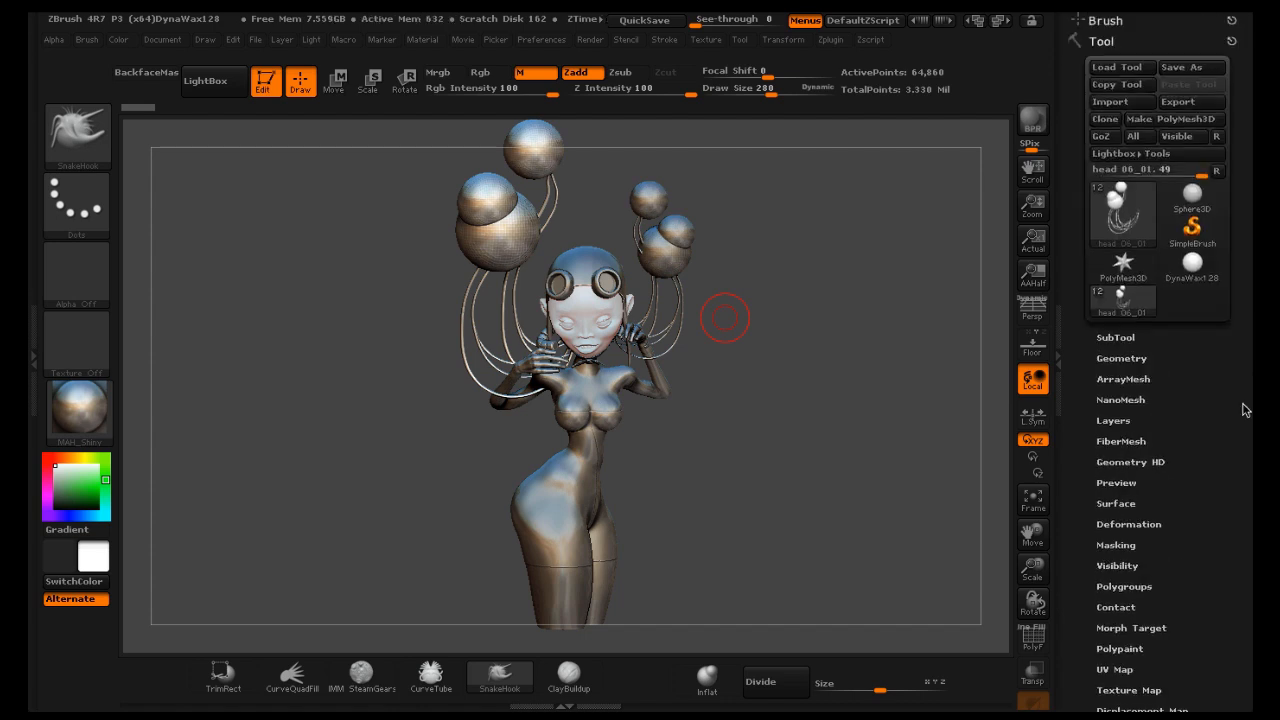
{"action": "left_click", "coordinate": [1118, 338]}
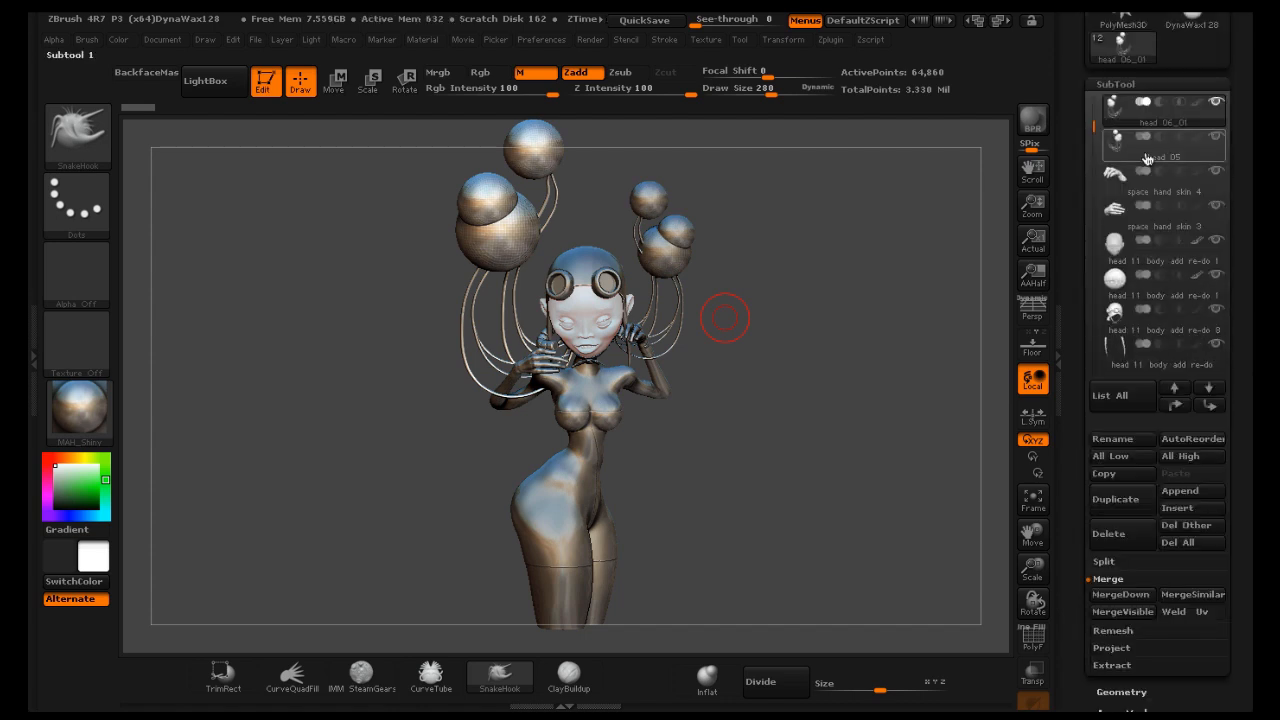
{"action": "left_click", "coordinate": [1147, 318]}
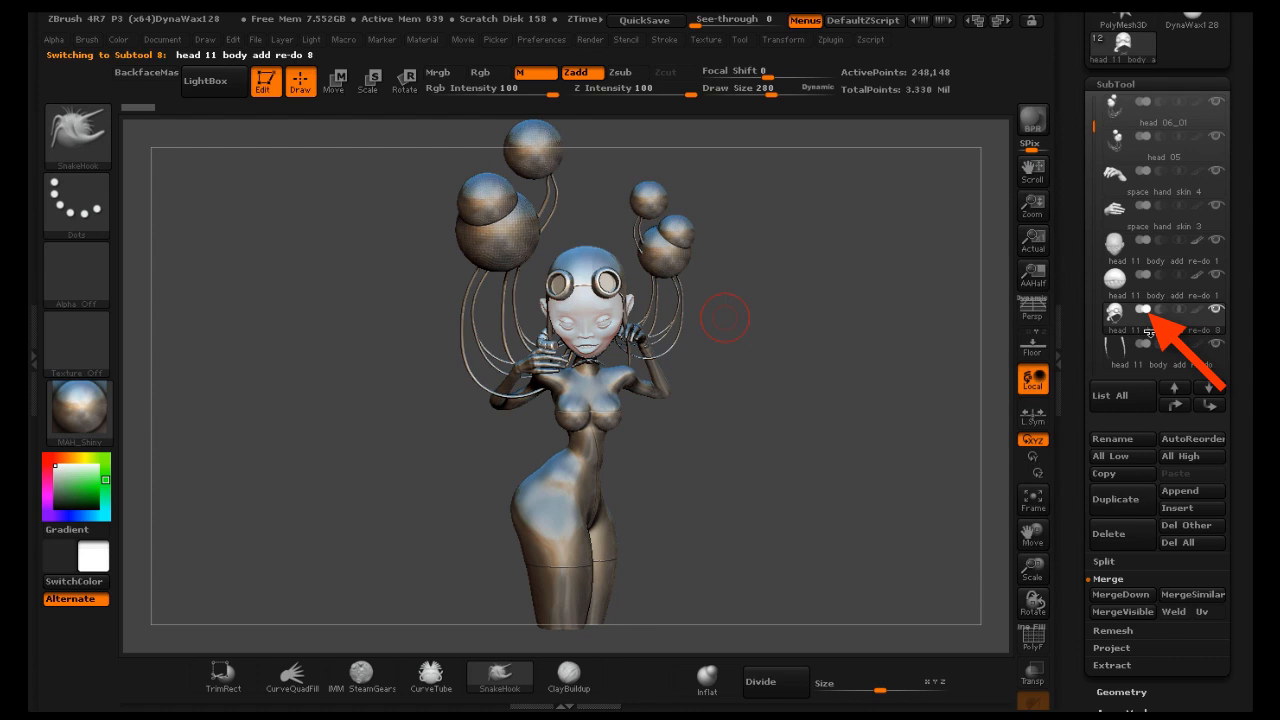
{"action": "mouse_move", "coordinate": [1150, 326]}
{"action": "left_click", "coordinate": [88, 415]}
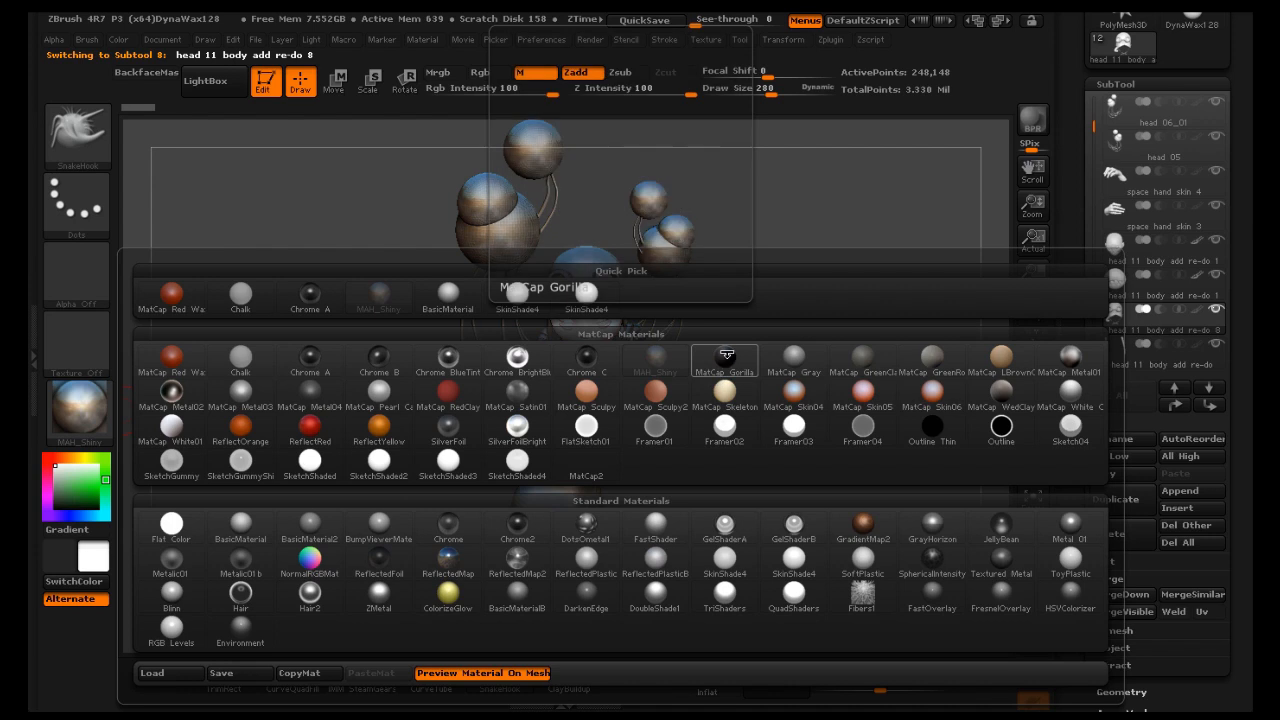
{"action": "left_click", "coordinate": [725, 357]}
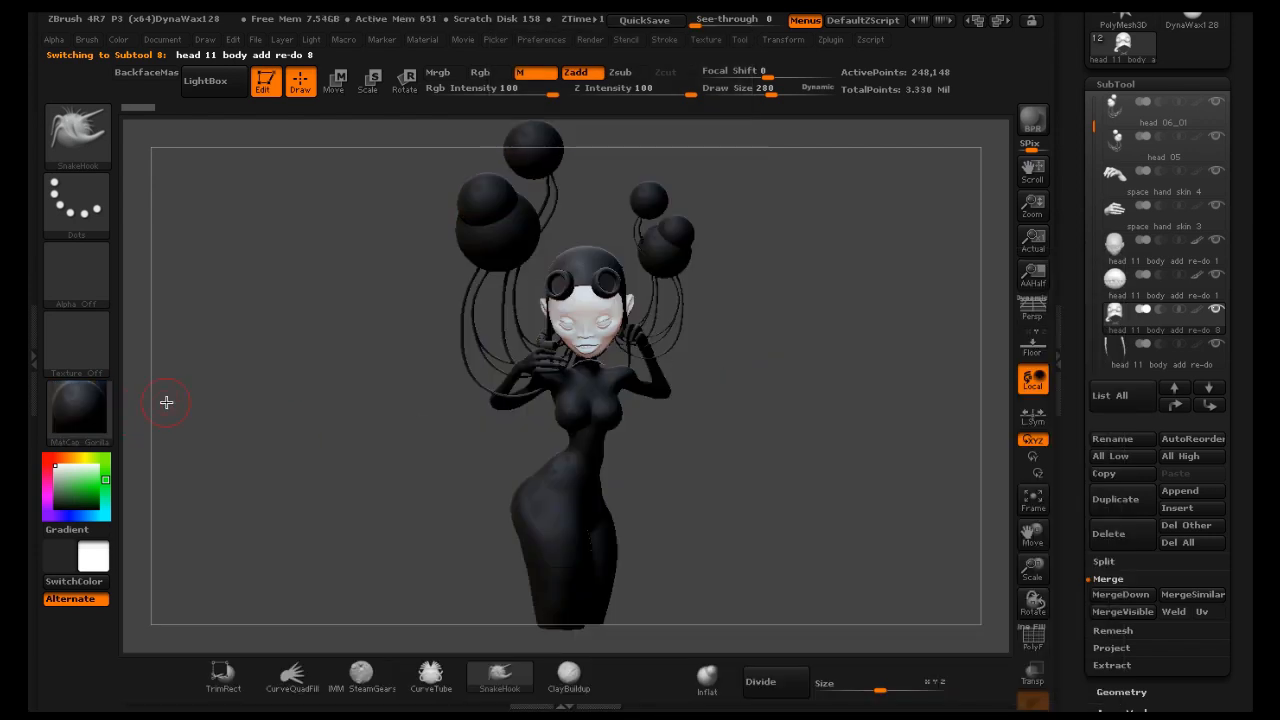
{"action": "left_click", "coordinate": [82, 414]}
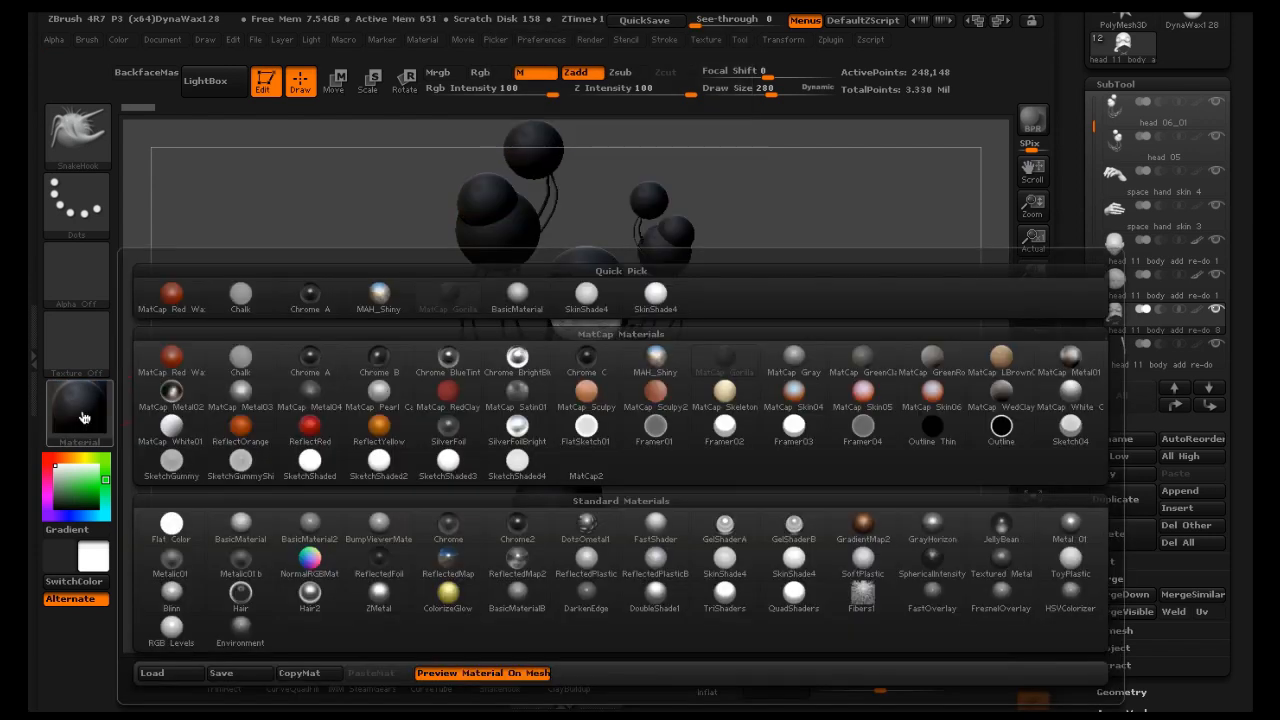
{"action": "left_click", "coordinate": [440, 360]}
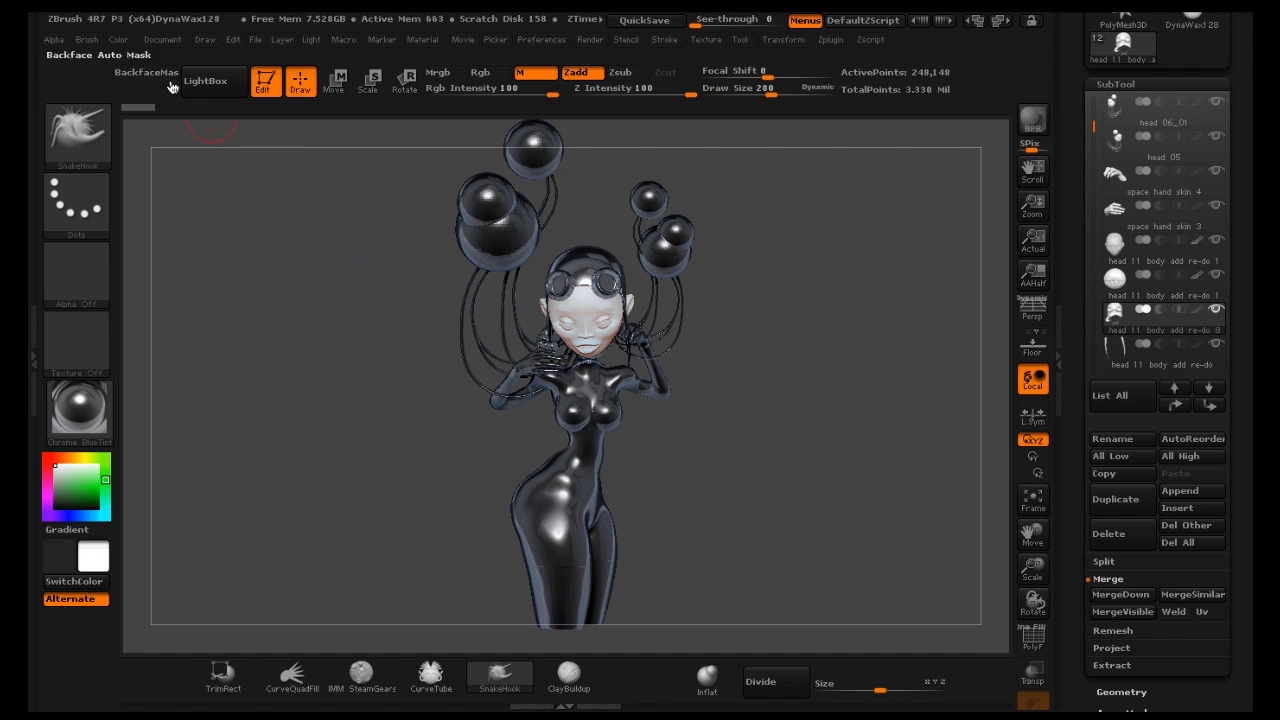
{"action": "left_click", "coordinate": [116, 41]}
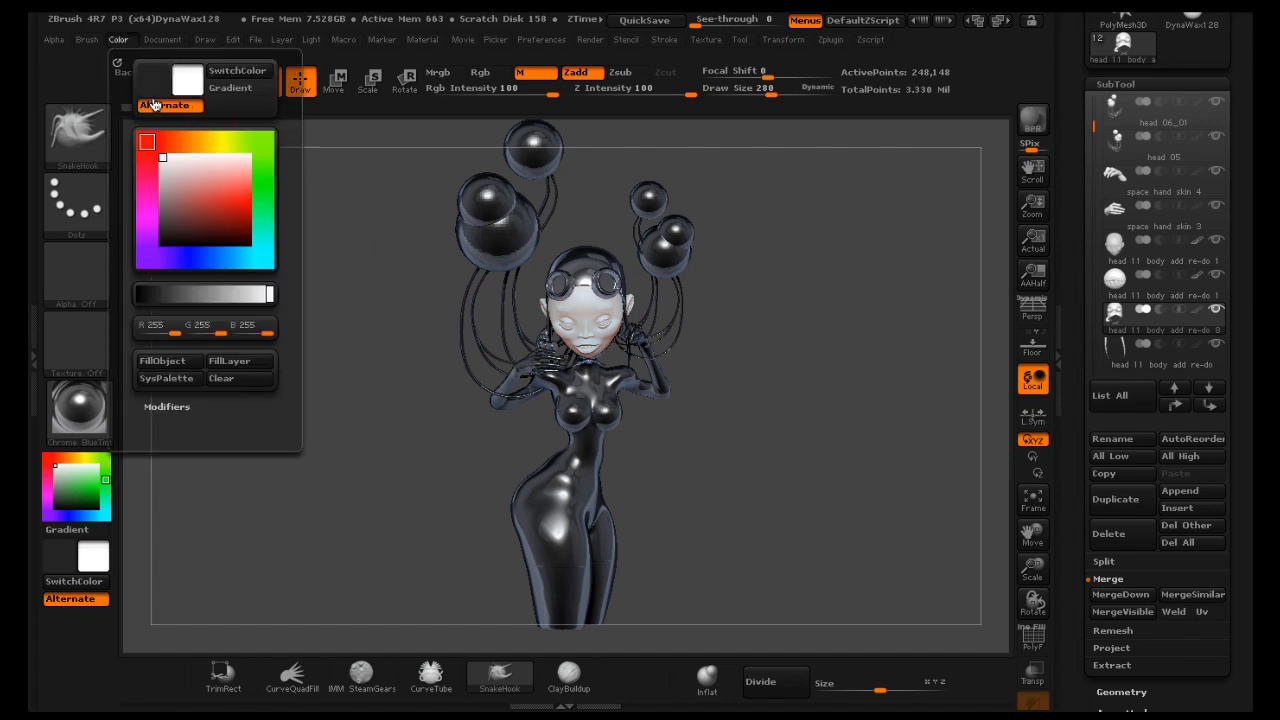
{"action": "left_click", "coordinate": [185, 362]}
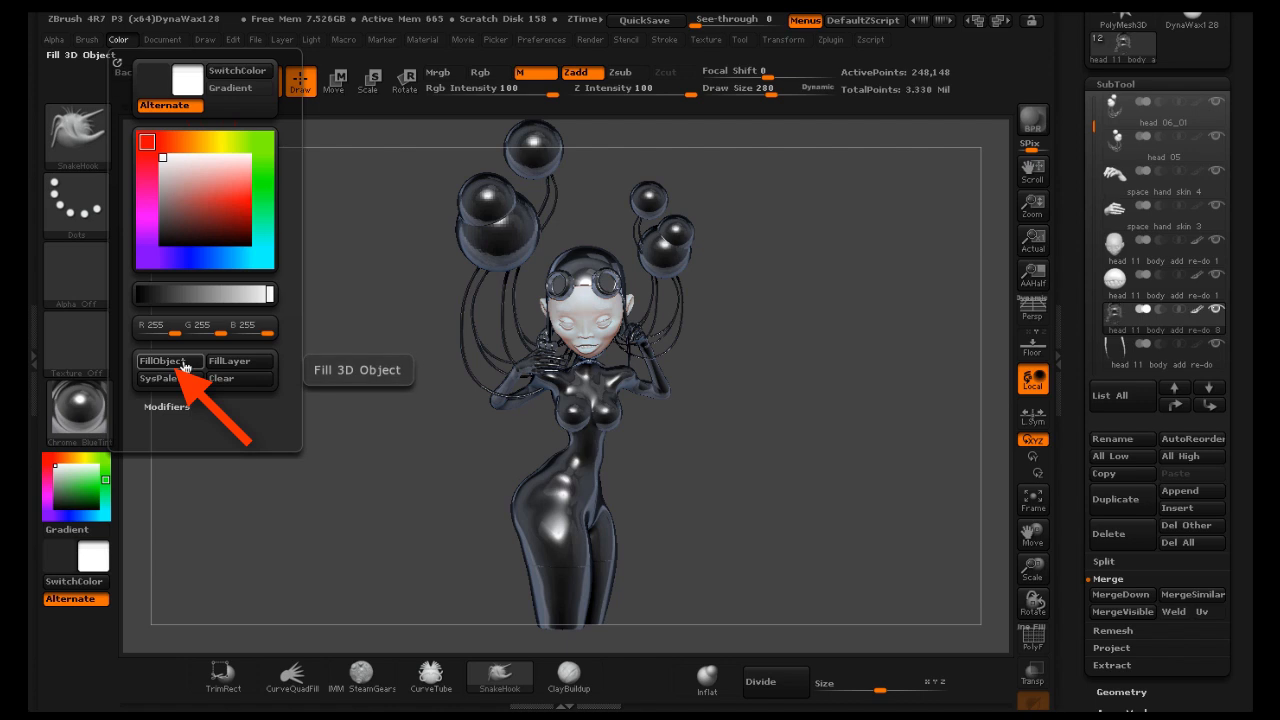
Switch the active material to BasicMaterial
{"action": "left_click", "coordinate": [78, 410]}
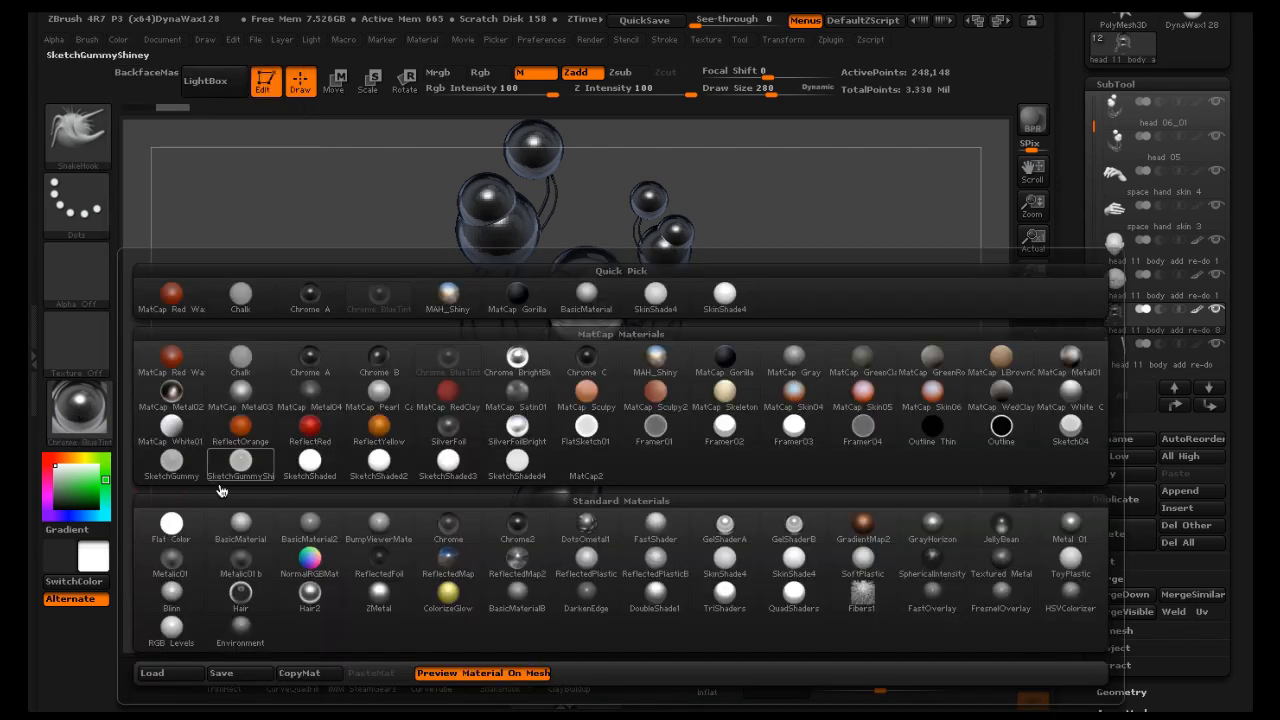
{"action": "left_click", "coordinate": [240, 522]}
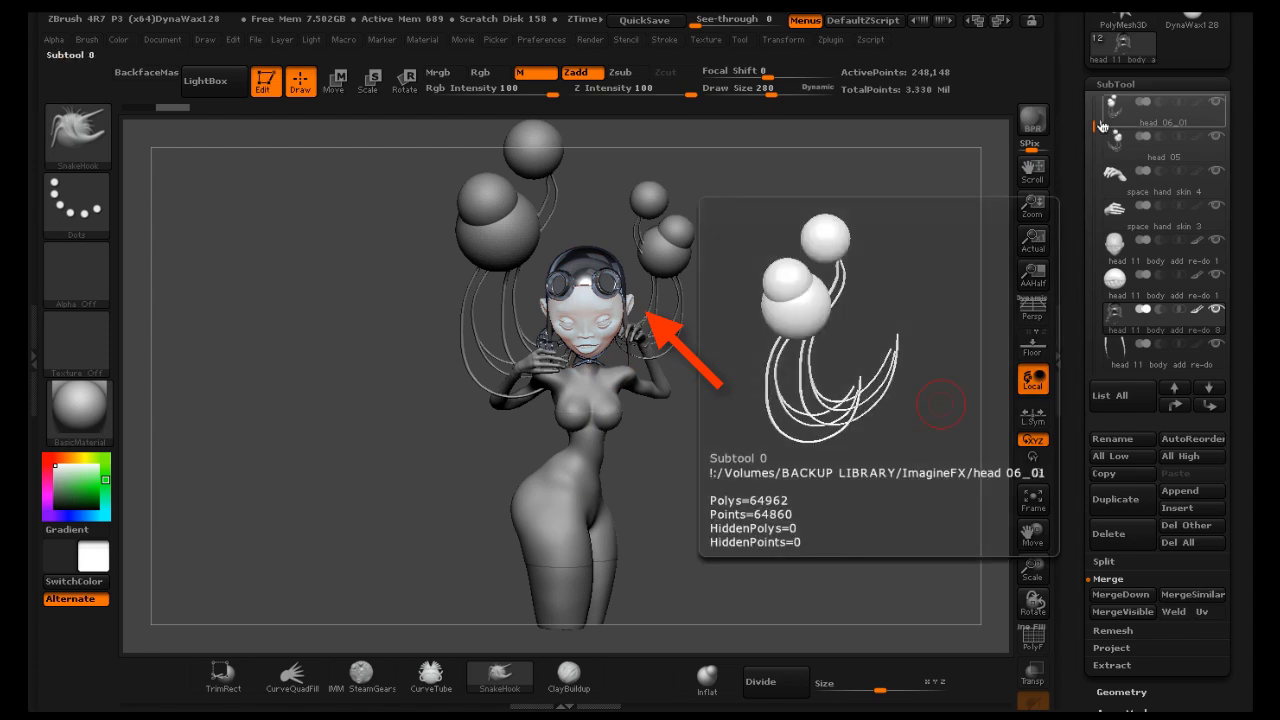
Select the Extract2 subtool and fill it with the MatCap Metal01 material
{"action": "left_click_drag", "start_coordinate": [1096, 124], "coordinate": [1097, 205]}
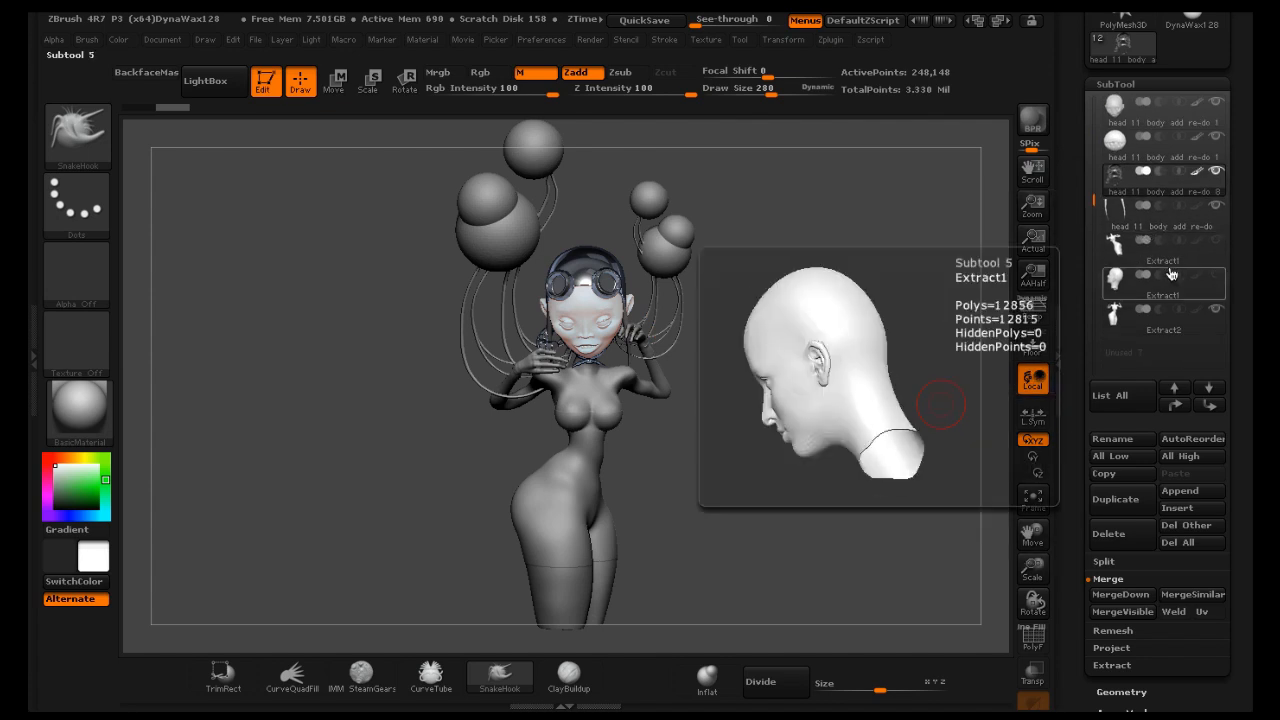
{"action": "left_click", "coordinate": [1172, 332]}
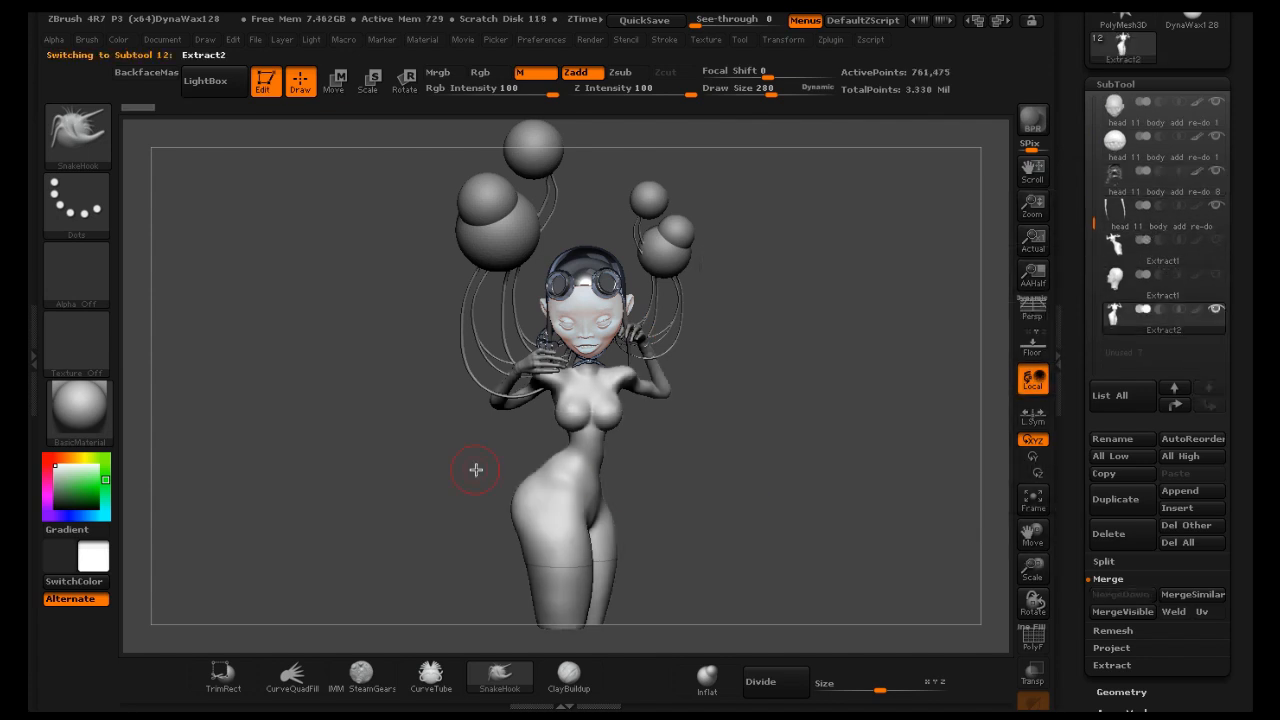
{"action": "left_click", "coordinate": [80, 410]}
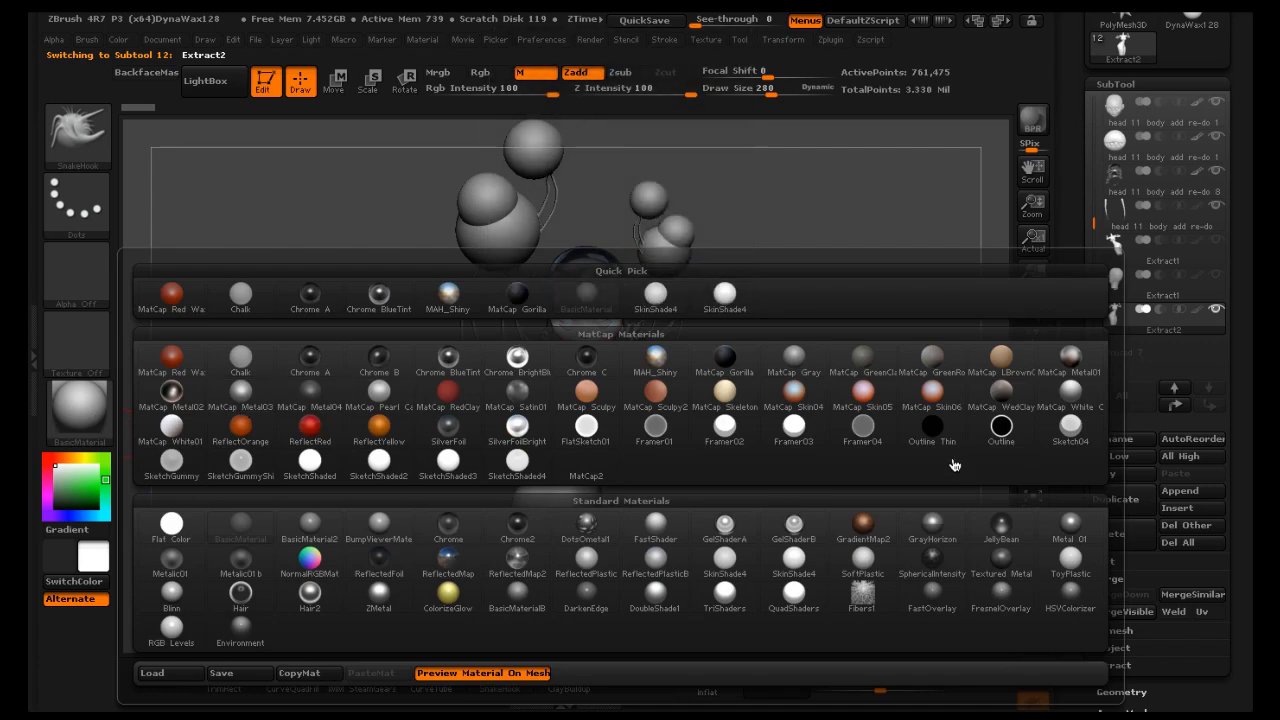
{"action": "left_click", "coordinate": [1070, 368]}
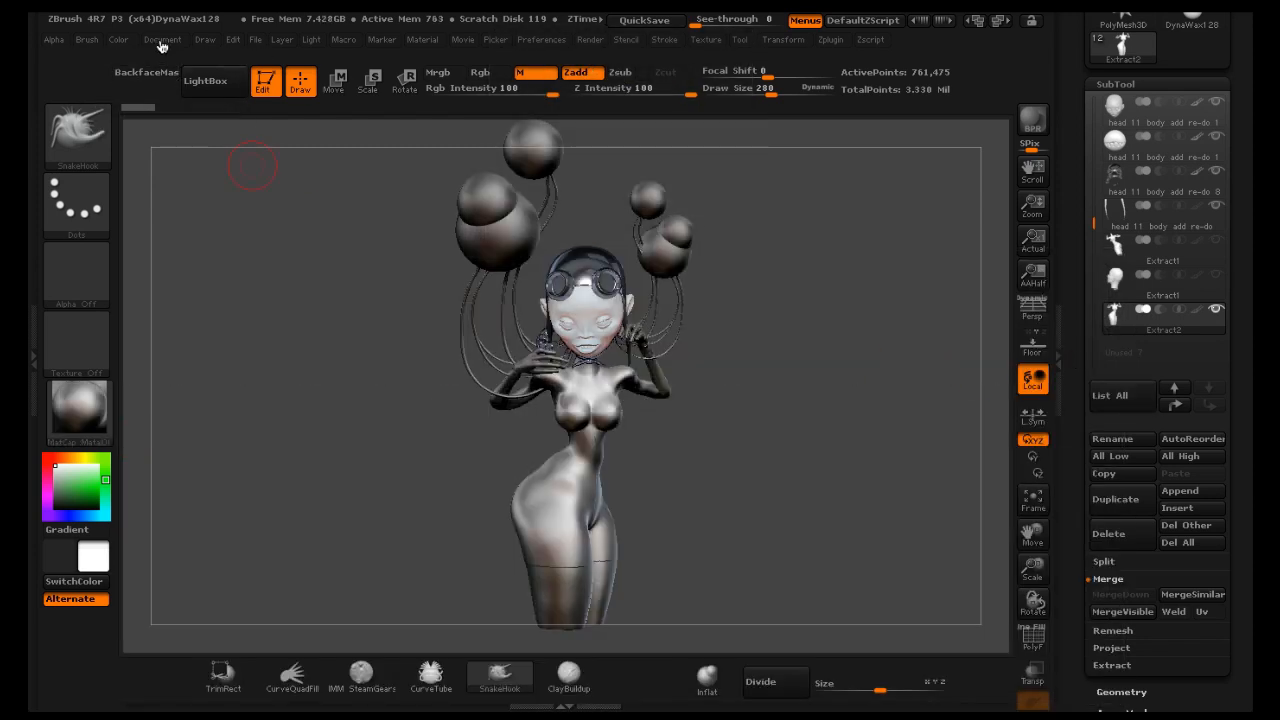
{"action": "left_click", "coordinate": [122, 39]}
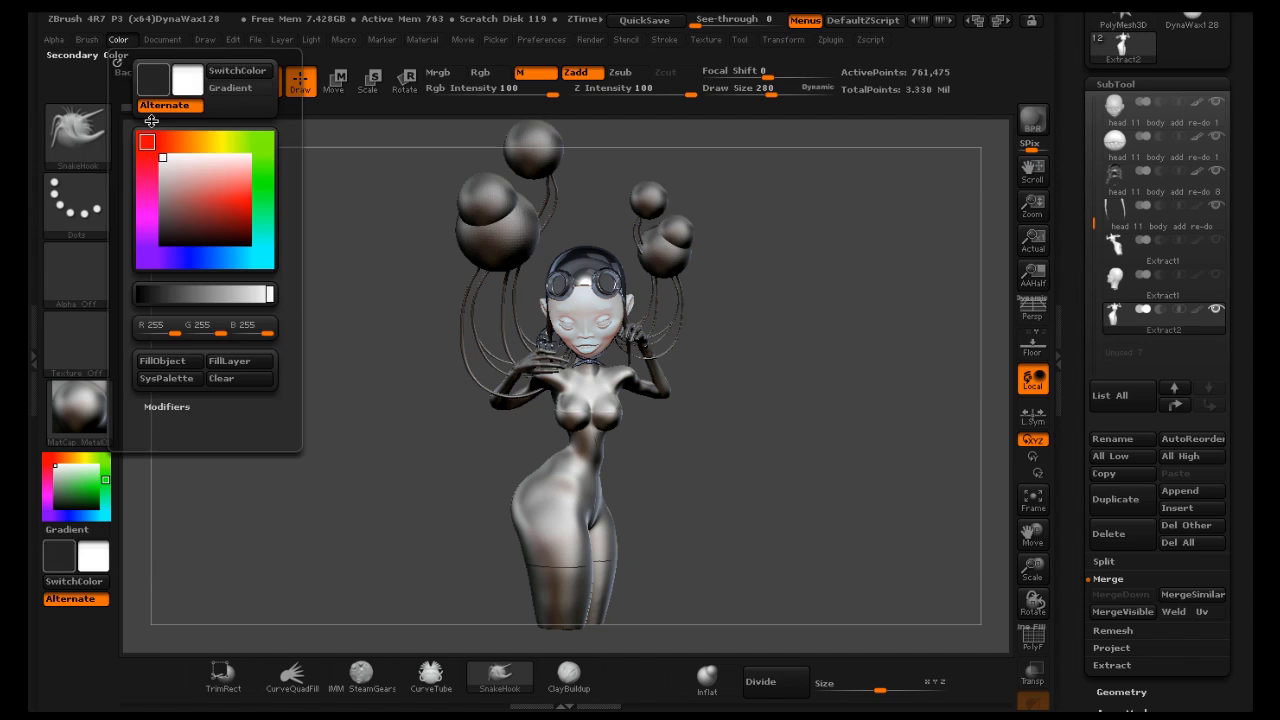
{"action": "left_click", "coordinate": [186, 362]}
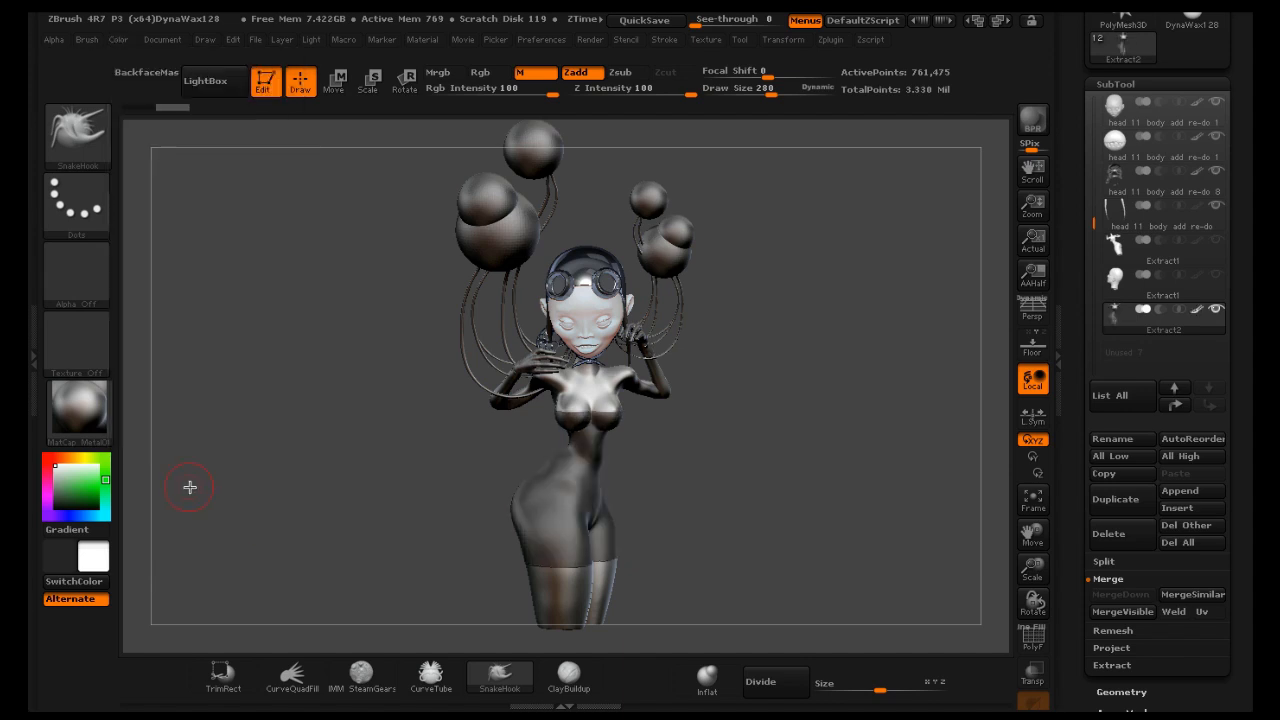
Preview Chrome C and then ReflectRed as the active material on the unfilled subtools
{"action": "left_click", "coordinate": [91, 421]}
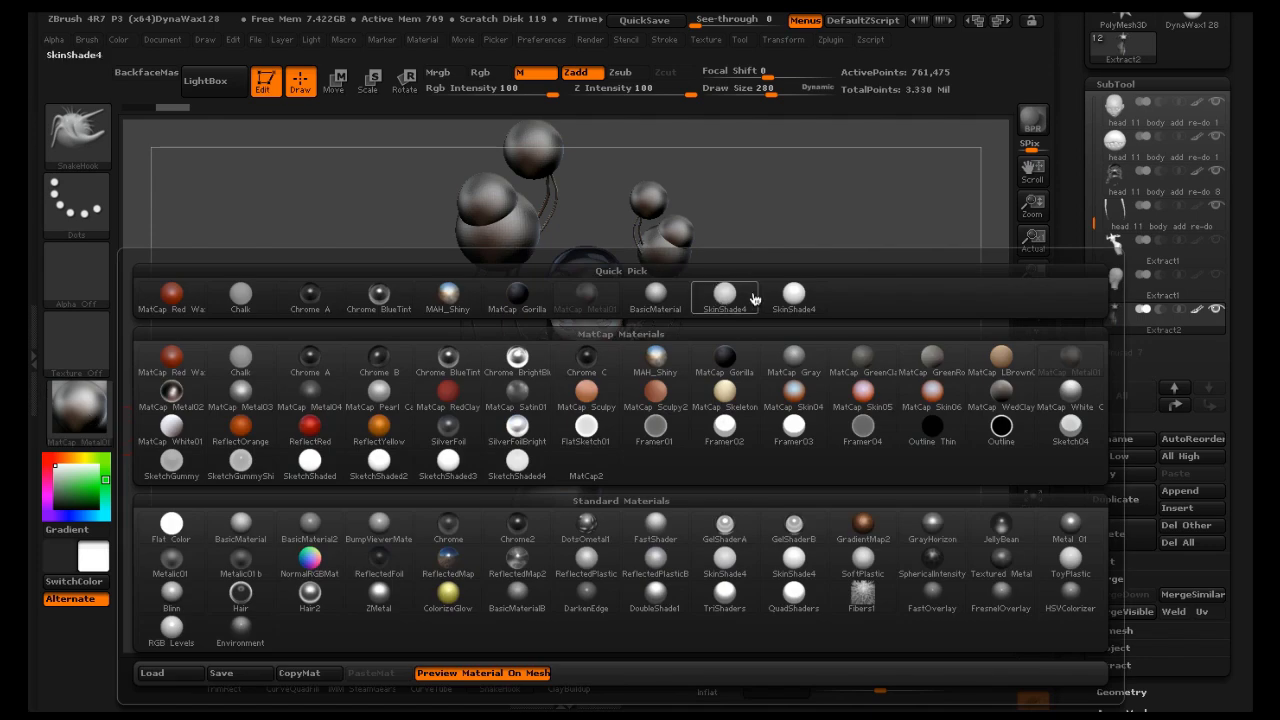
{"action": "left_click", "coordinate": [586, 360]}
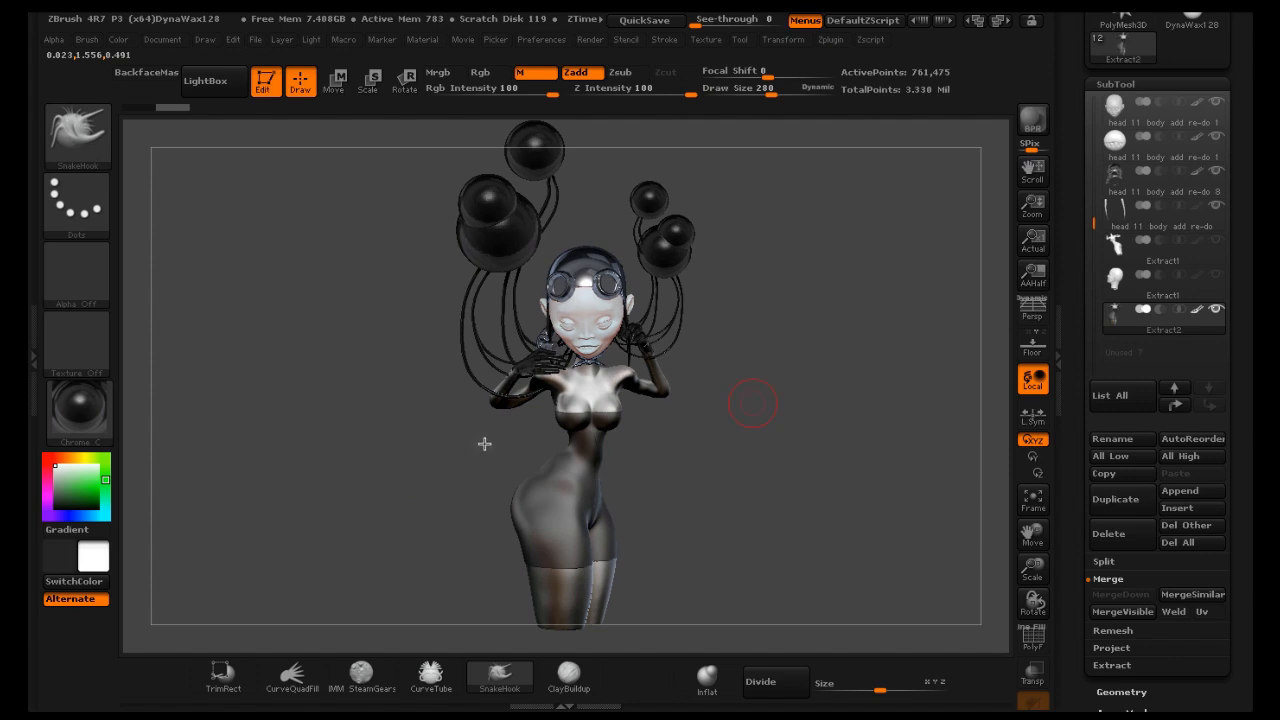
{"action": "left_click", "coordinate": [100, 424]}
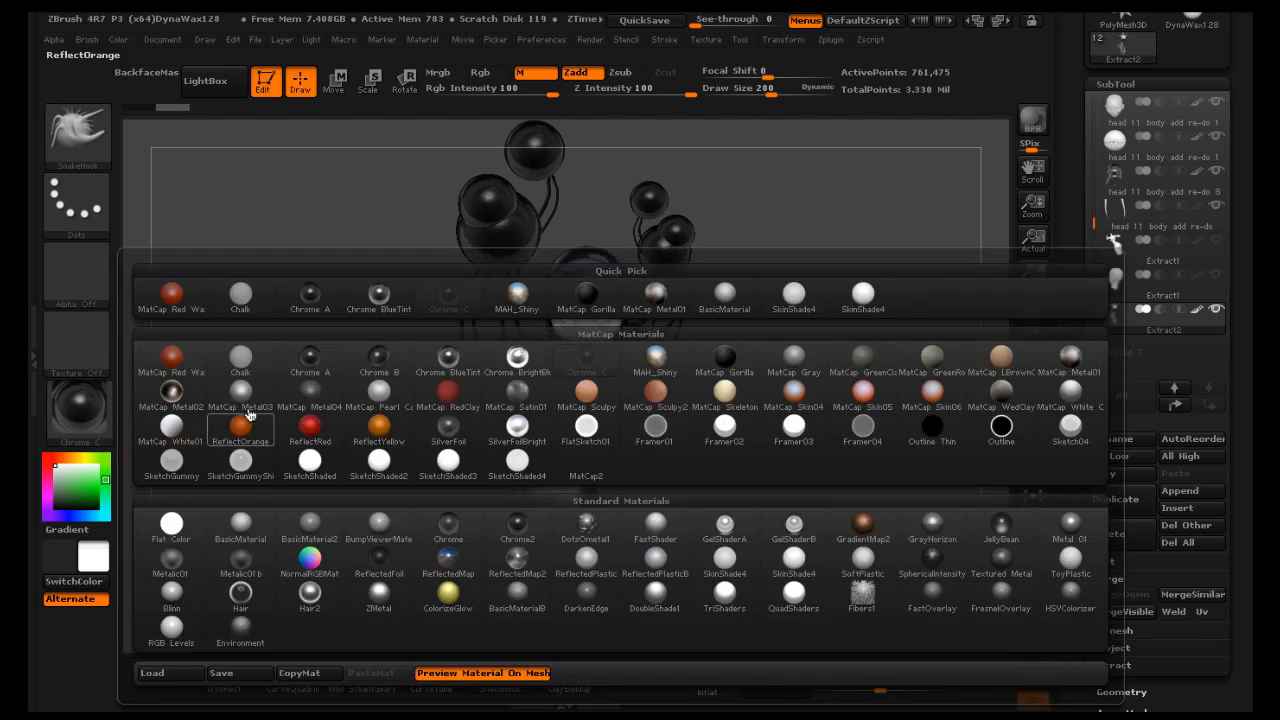
{"action": "left_click", "coordinate": [314, 432]}
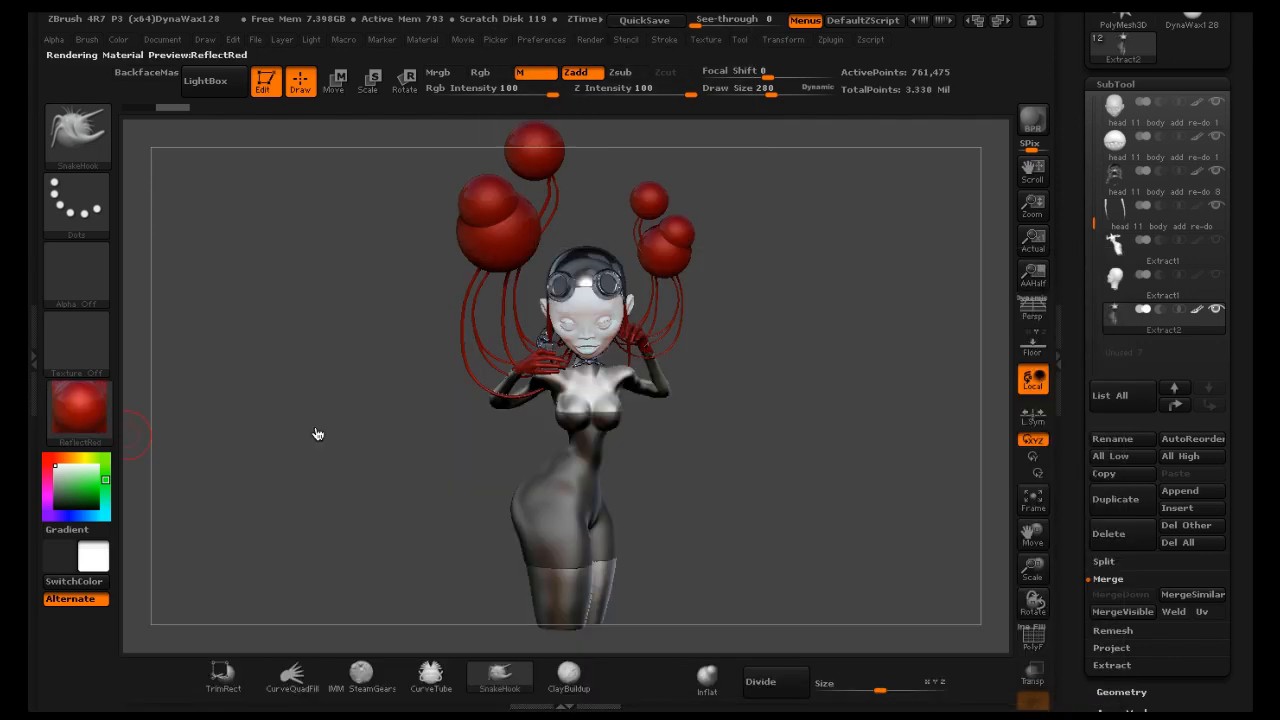
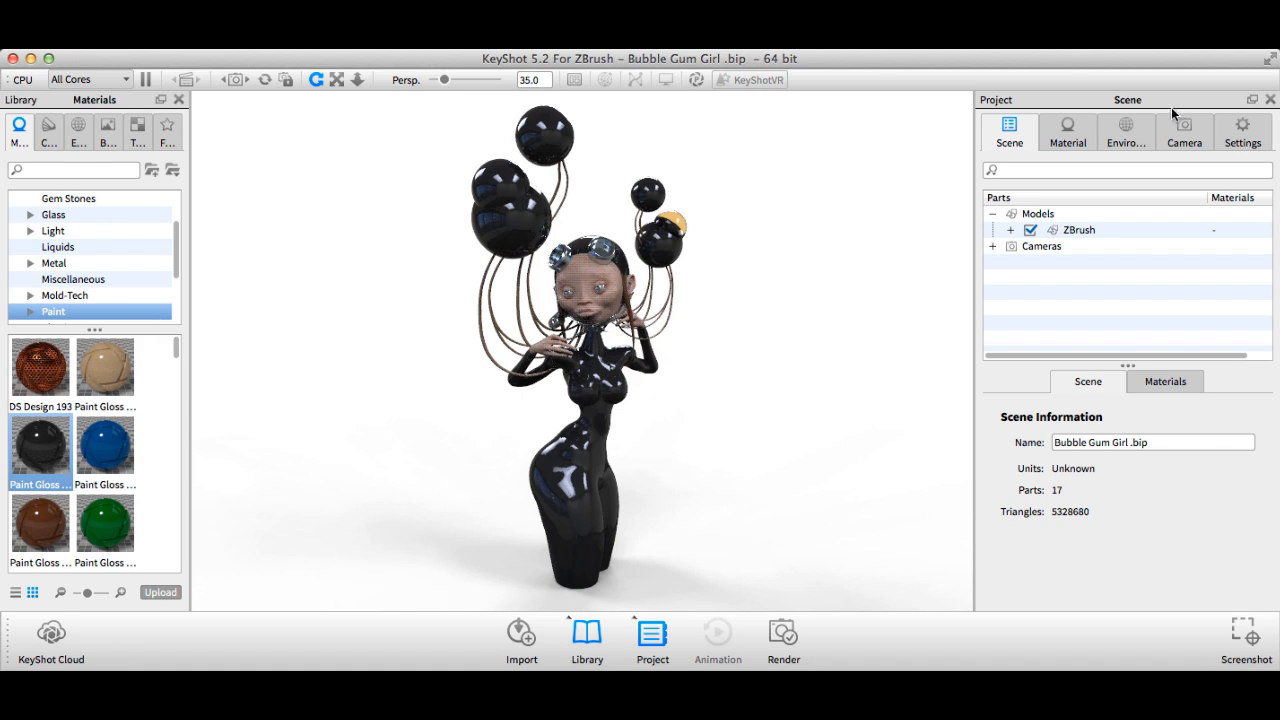
In KeyShot, set the environment's background color to RGB 240, 194, 219
{"action": "left_click", "coordinate": [1112, 121]}
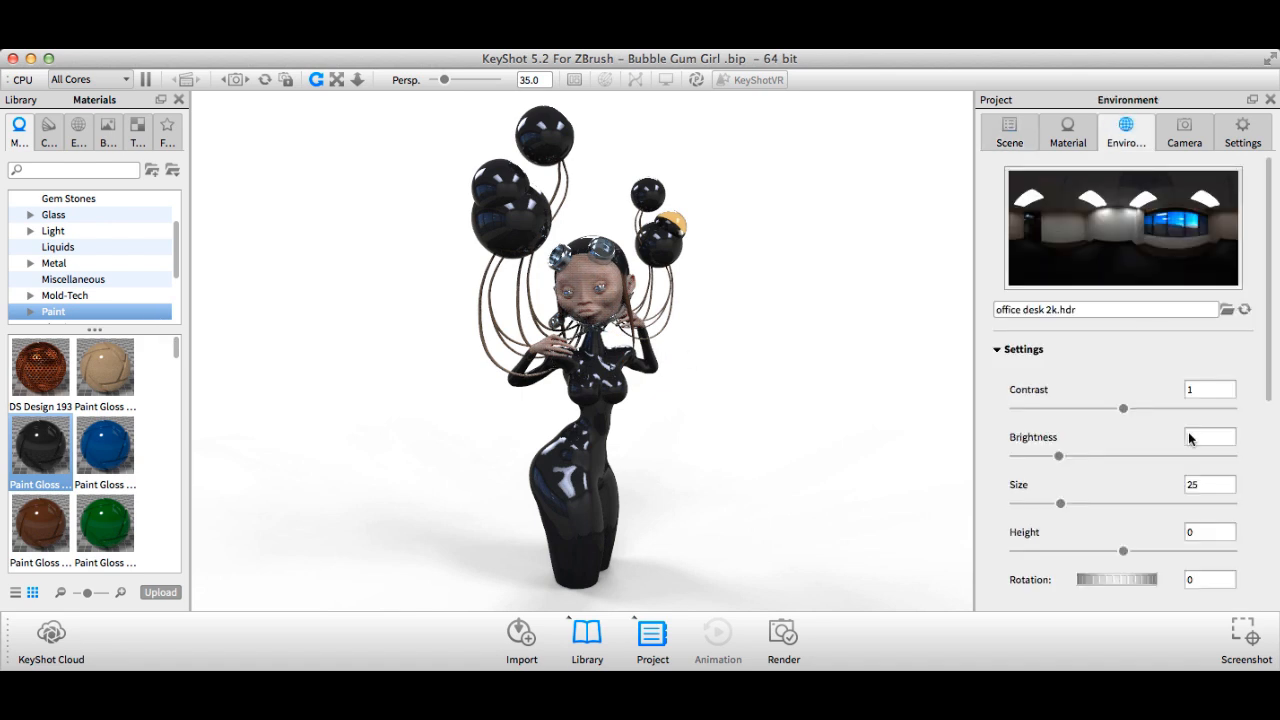
{"action": "left_click_drag", "start_coordinate": [1271, 376], "coordinate": [1271, 516]}
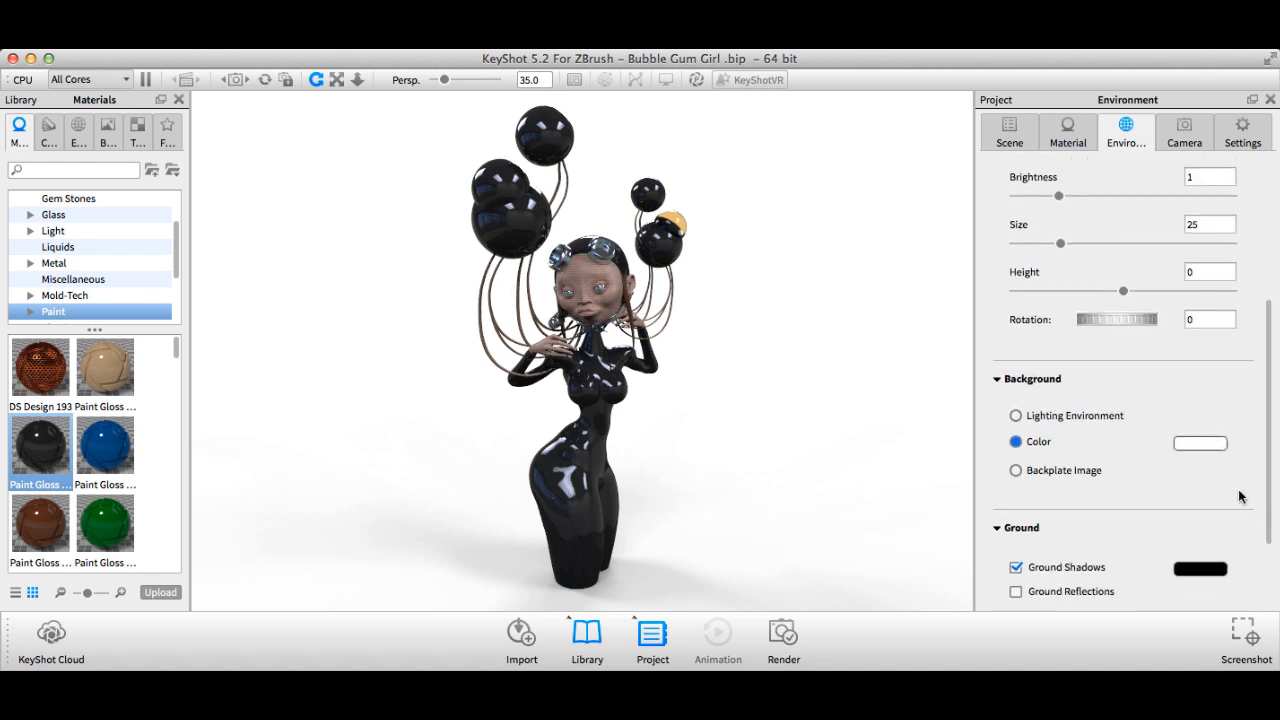
{"action": "left_click", "coordinate": [1204, 444]}
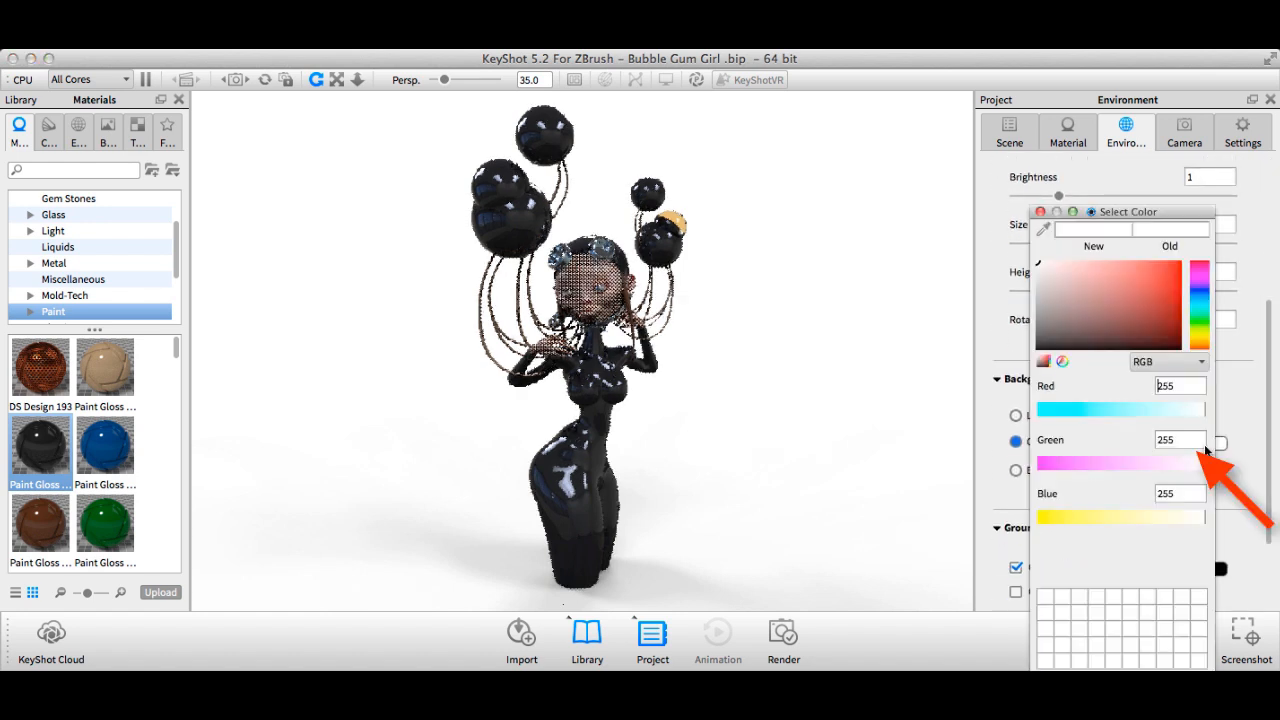
{"action": "left_click", "coordinate": [1198, 278]}
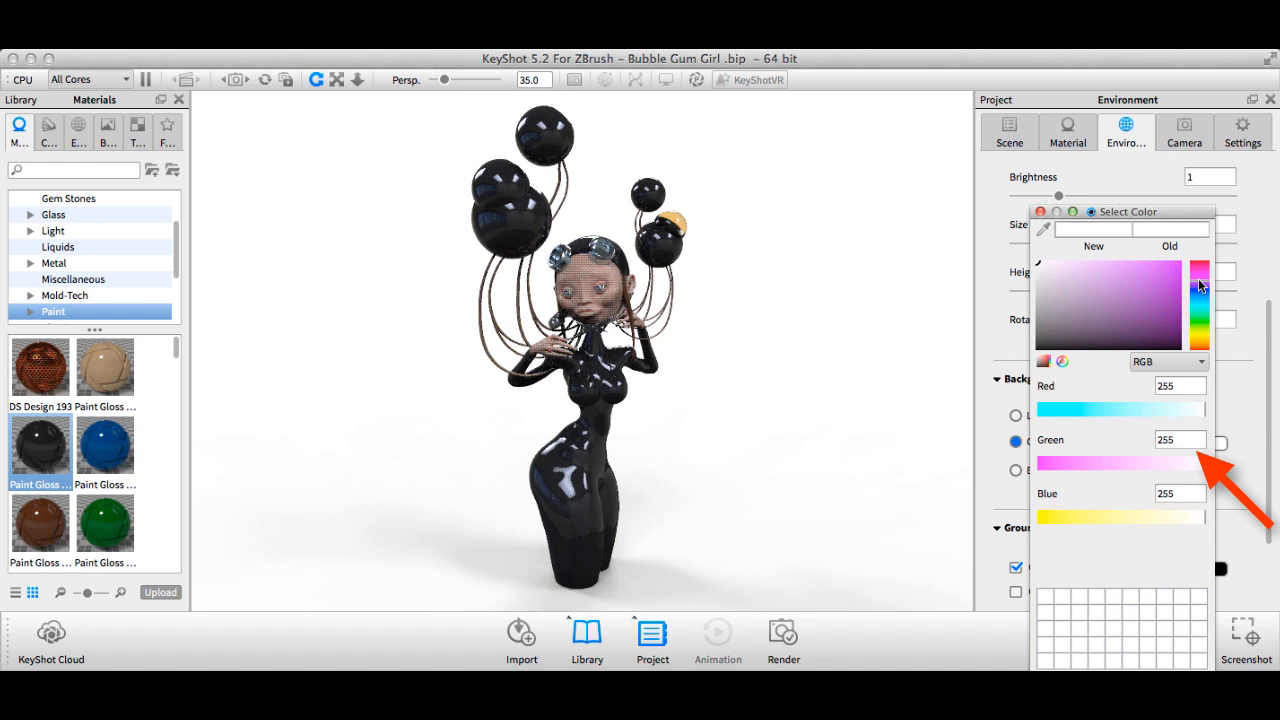
{"action": "left_click", "coordinate": [1176, 275]}
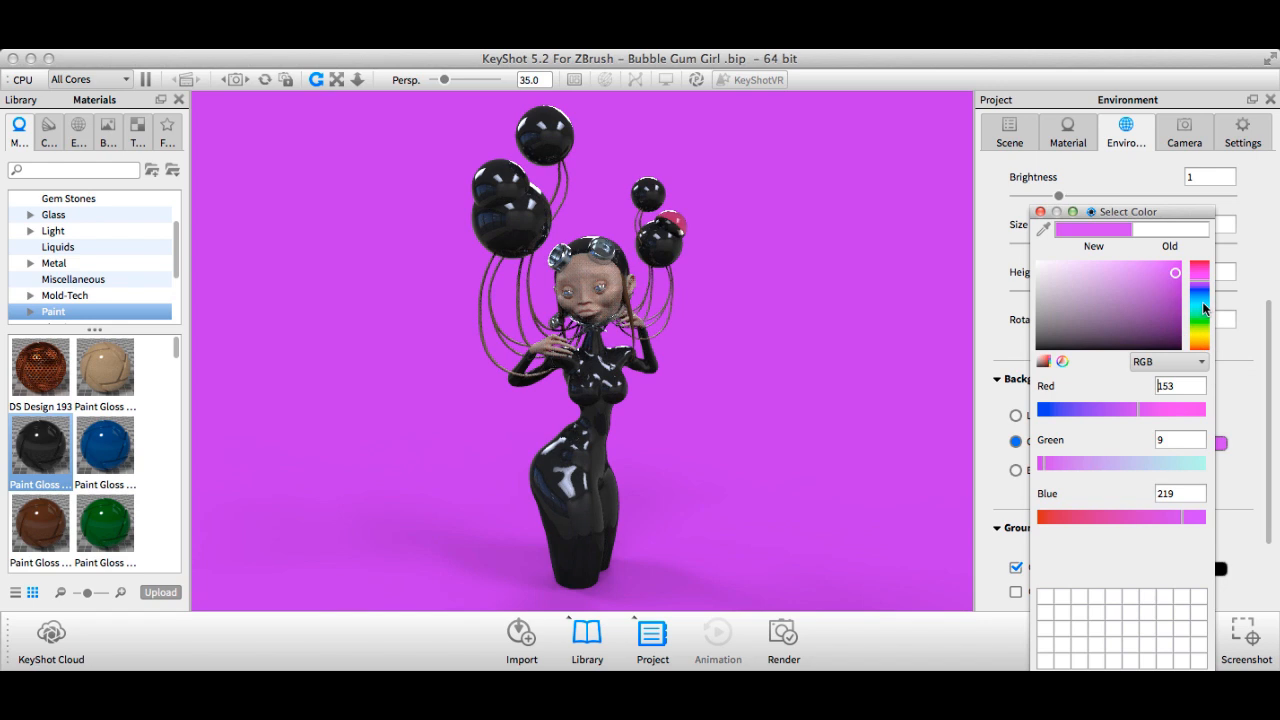
{"action": "left_click", "coordinate": [1203, 309]}
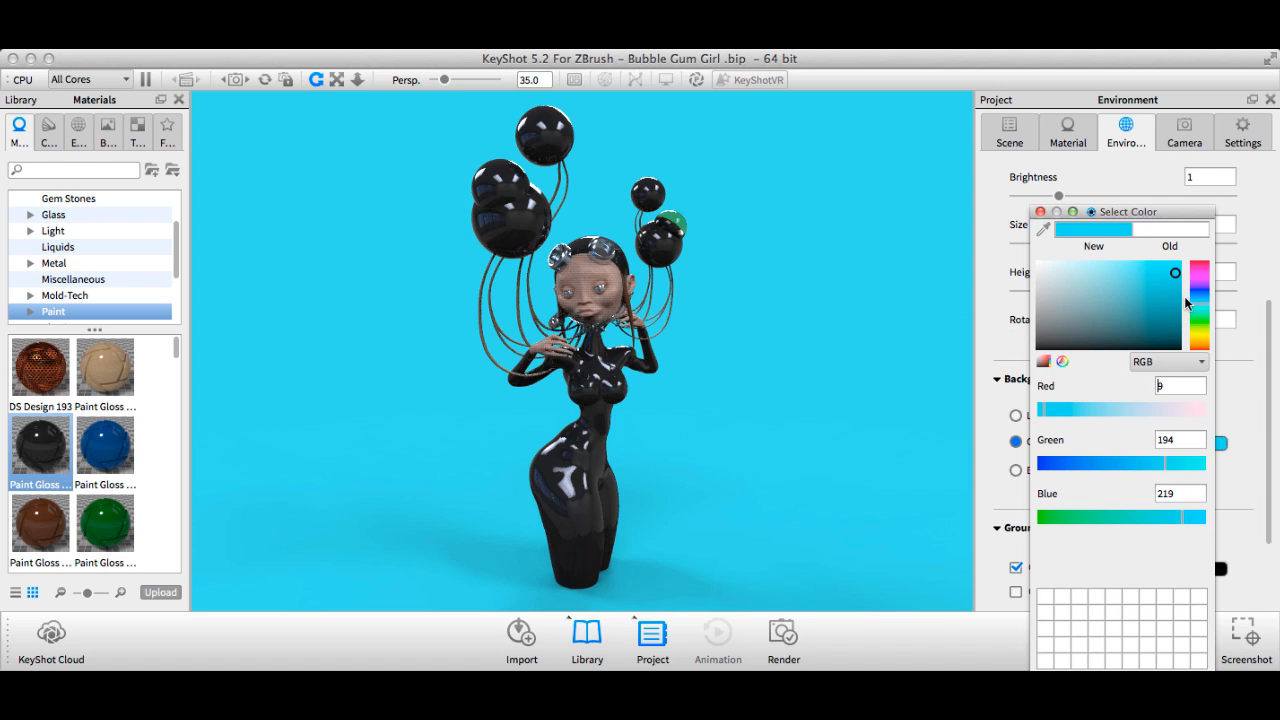
{"action": "left_click", "coordinate": [1195, 410]}
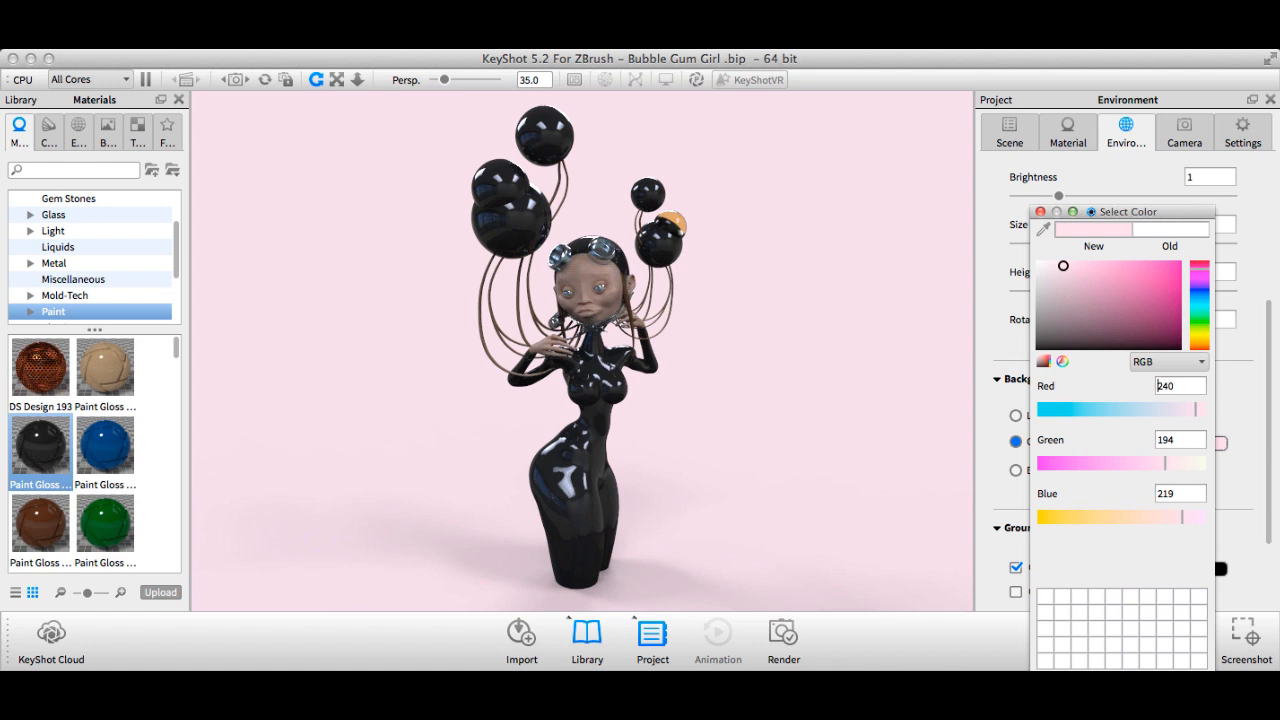
{"action": "key", "text": "Return"}
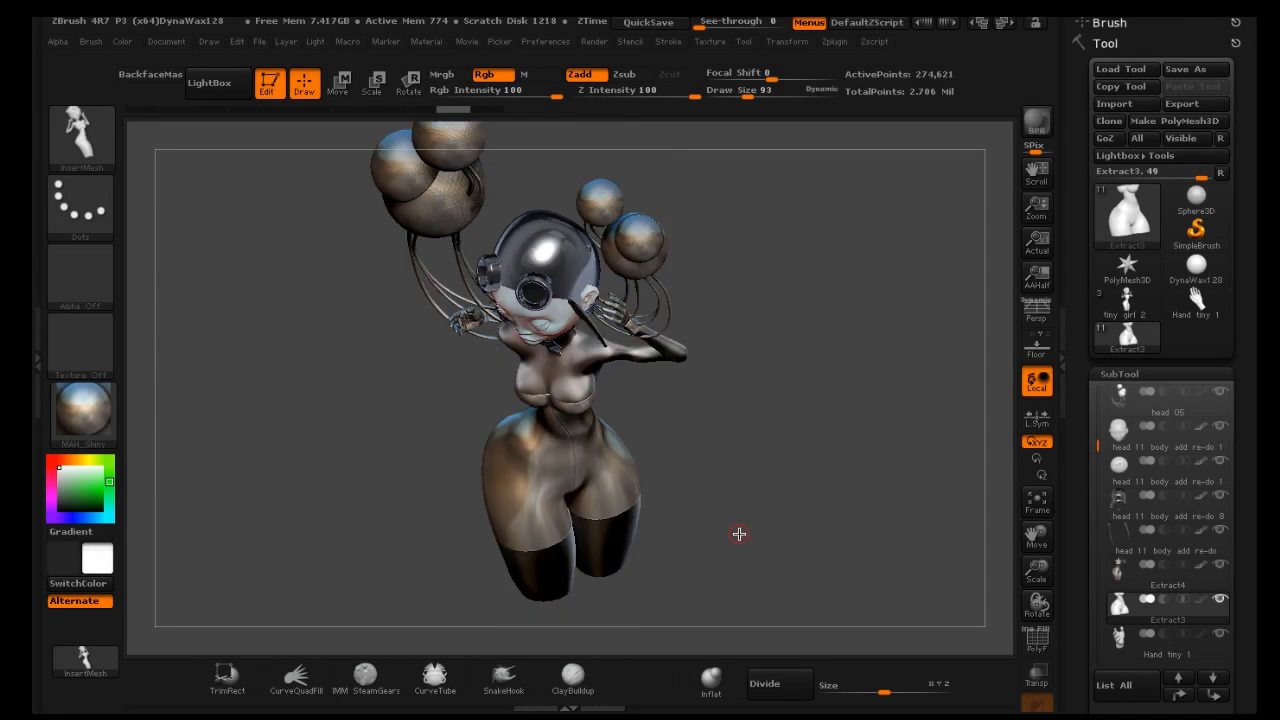
Back in ZBrush, switch to the tiny girl 2 tool and create a new InsertMesh brush from the active mesh
{"action": "key", "text": "shift"}
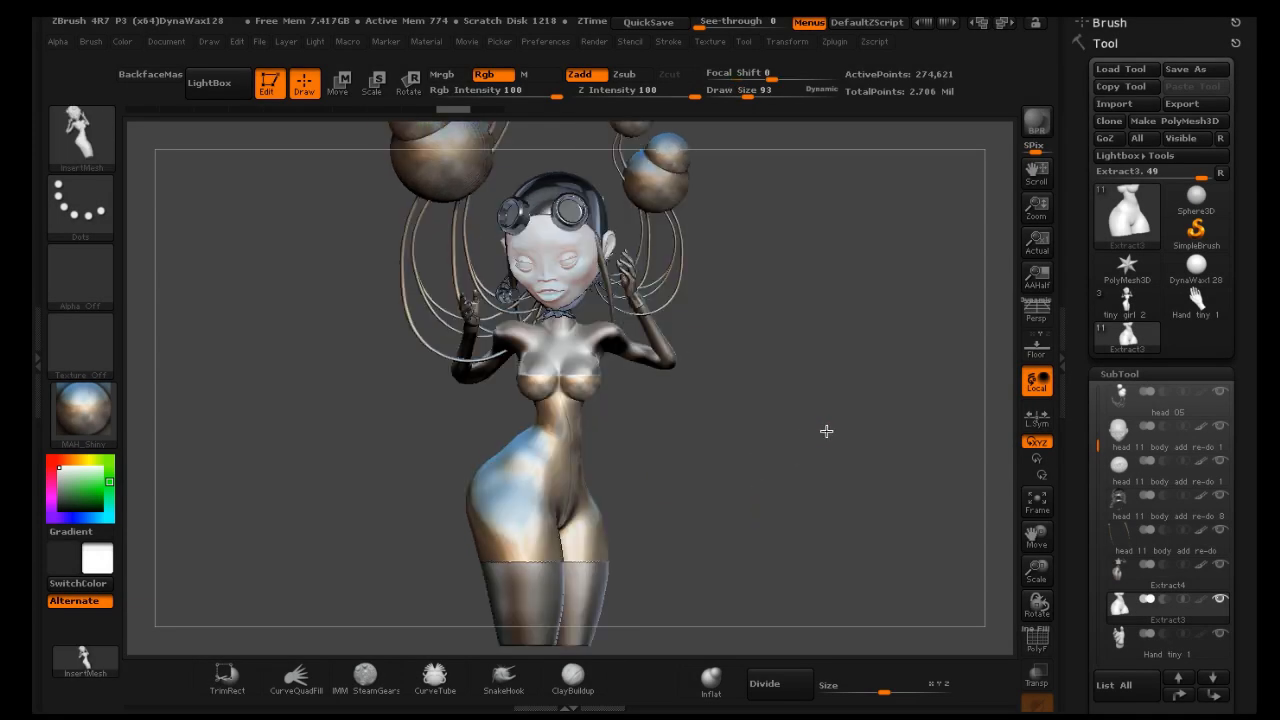
{"action": "left_click_drag", "start_coordinate": [826, 431], "coordinate": [827, 431]}
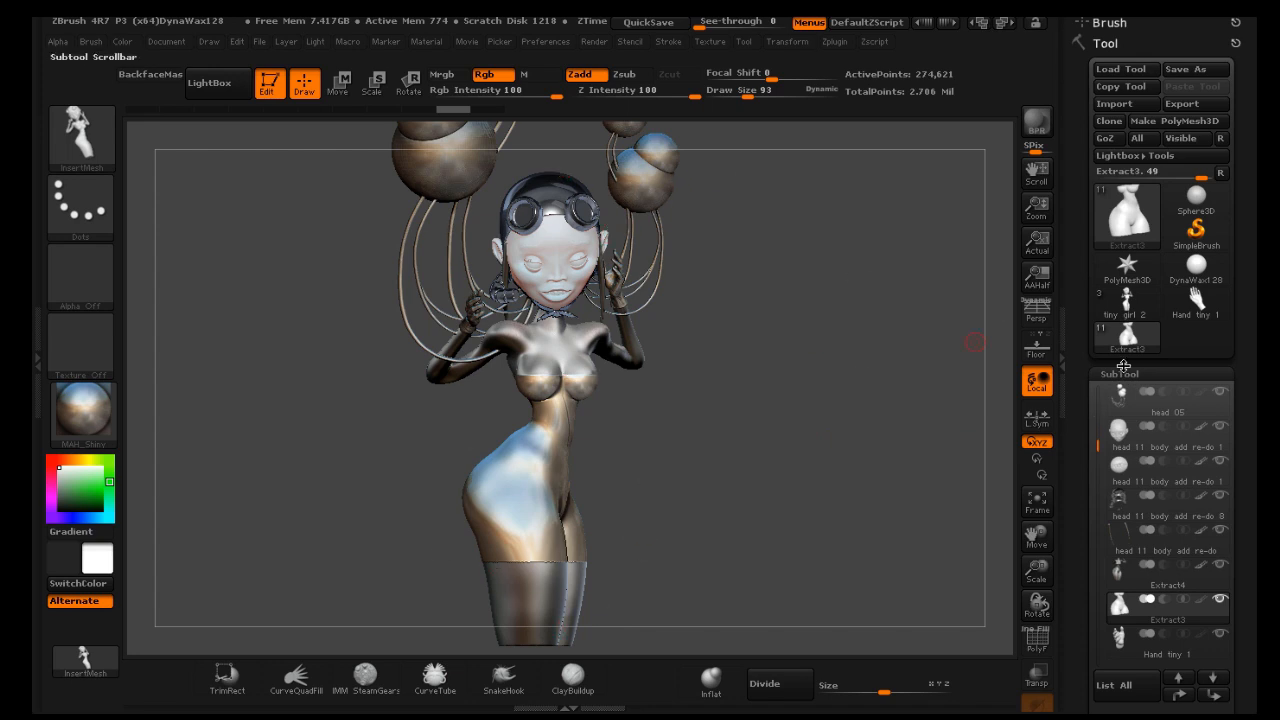
{"action": "left_click", "coordinate": [1127, 298]}
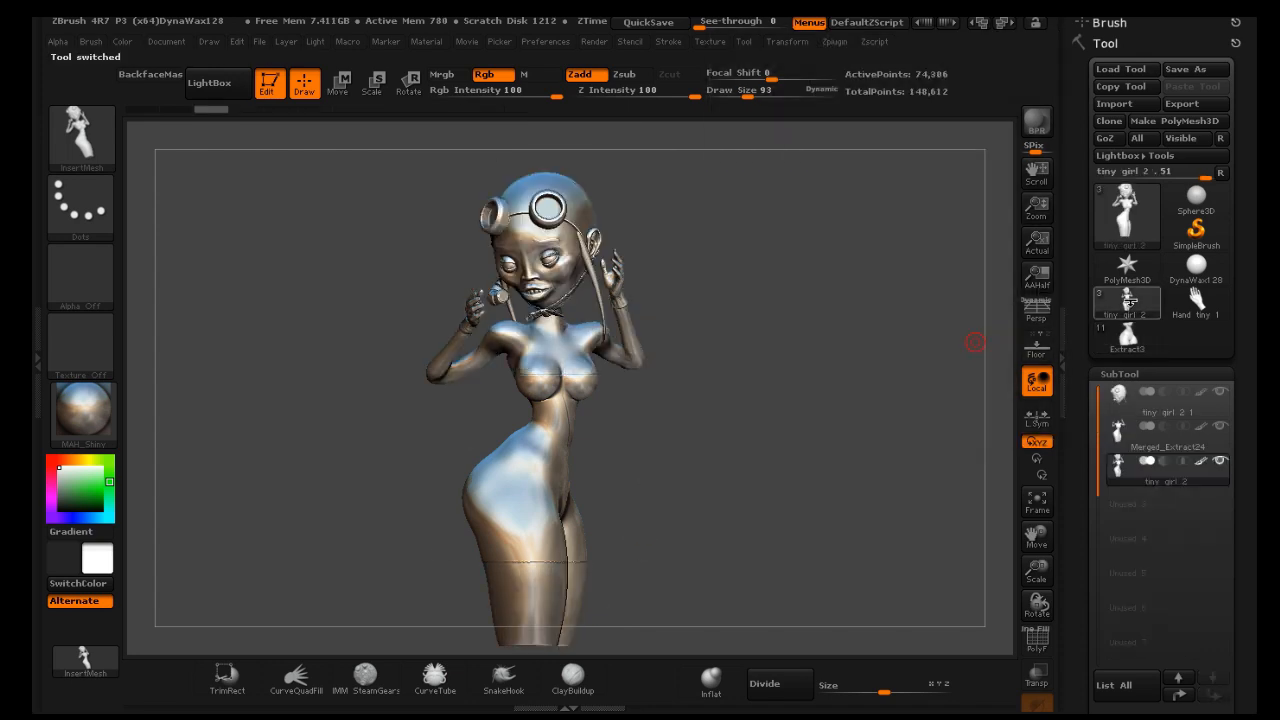
{"action": "left_click_drag", "start_coordinate": [808, 363], "coordinate": [861, 358]}
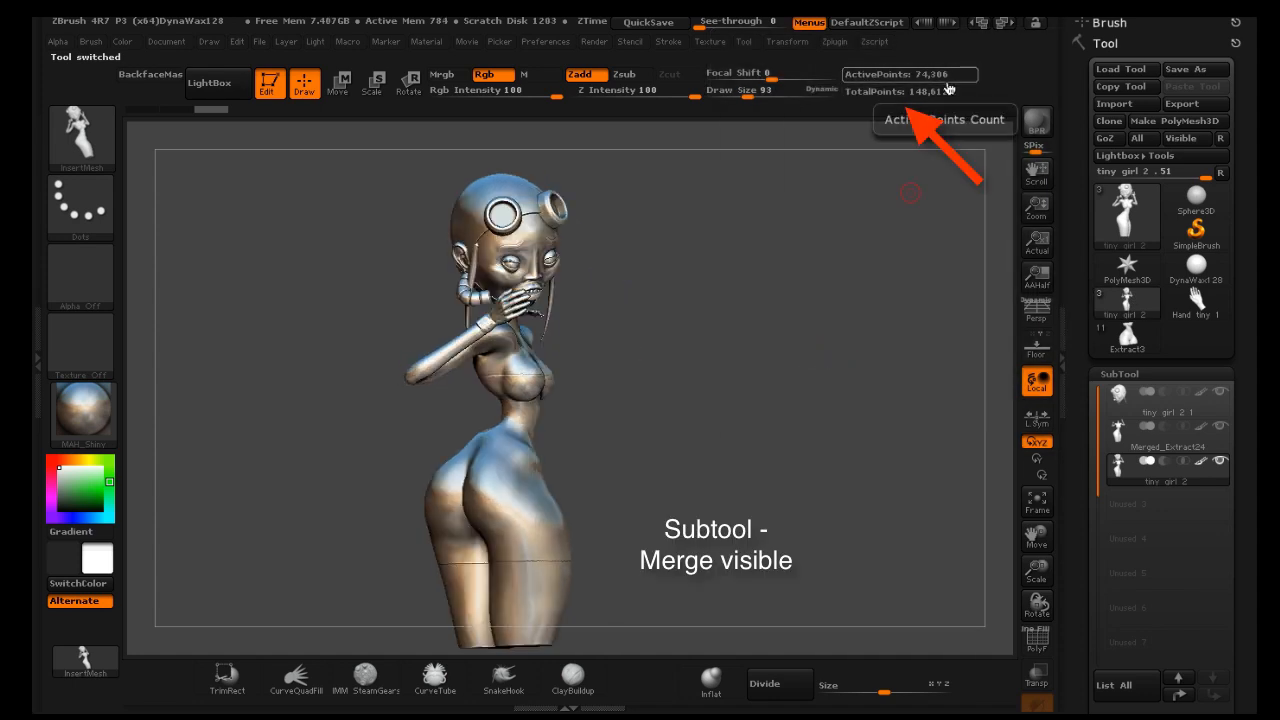
{"action": "mouse_move", "coordinate": [733, 274]}
{"action": "left_mouse_down"}
{"action": "mouse_move", "coordinate": [700, 271]}
{"action": "mouse_move", "coordinate": [723, 280]}
{"action": "left_mouse_up"}
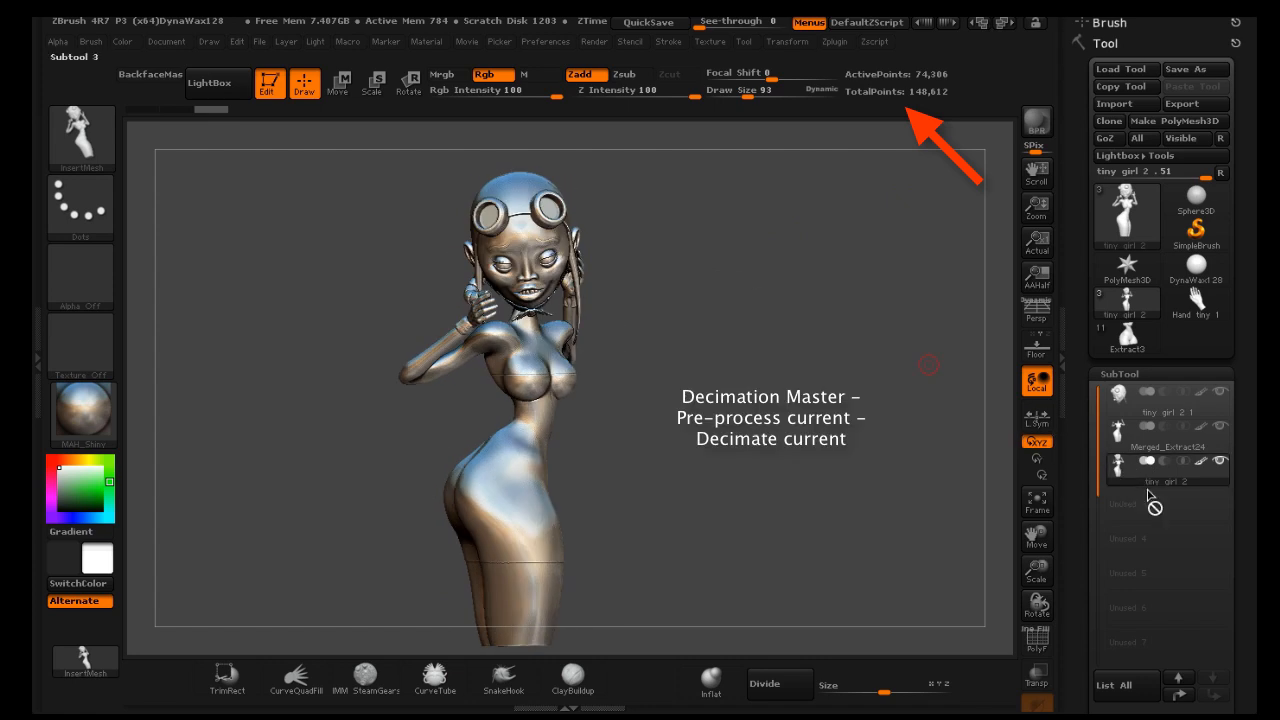
{"action": "mouse_move", "coordinate": [1152, 468]}
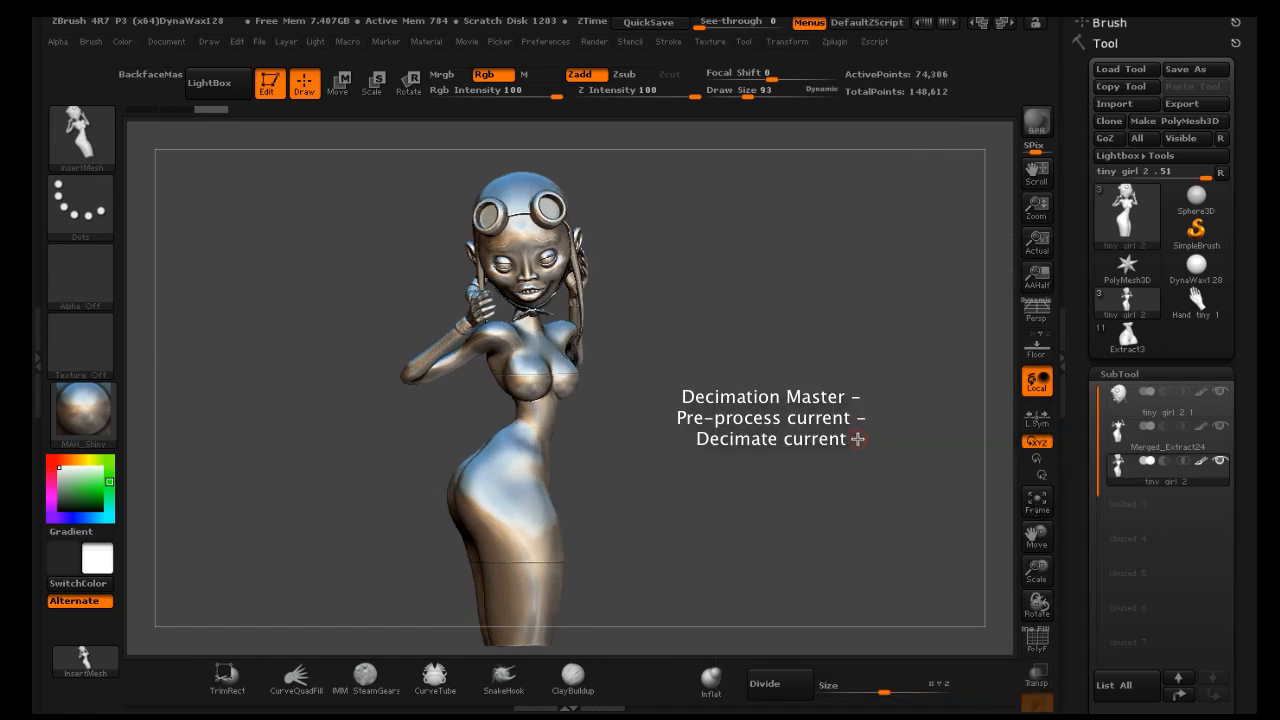
{"action": "left_click", "coordinate": [84, 135]}
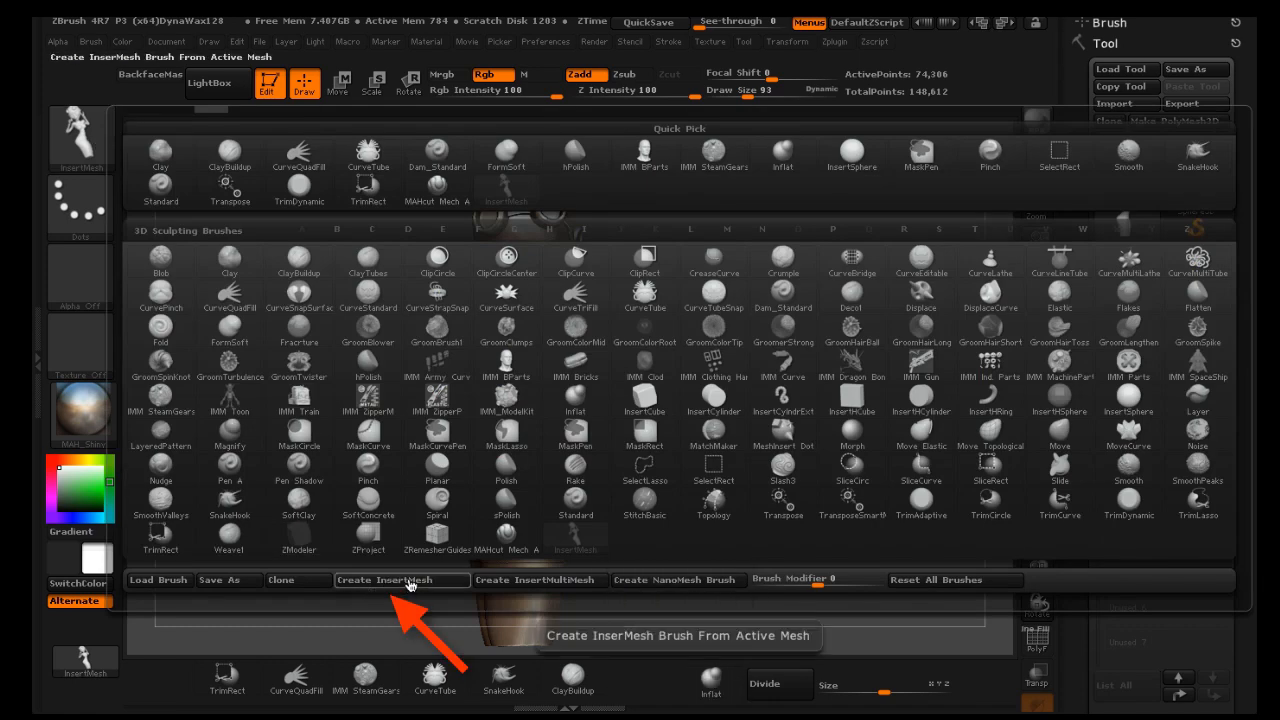
{"action": "left_click", "coordinate": [409, 583]}
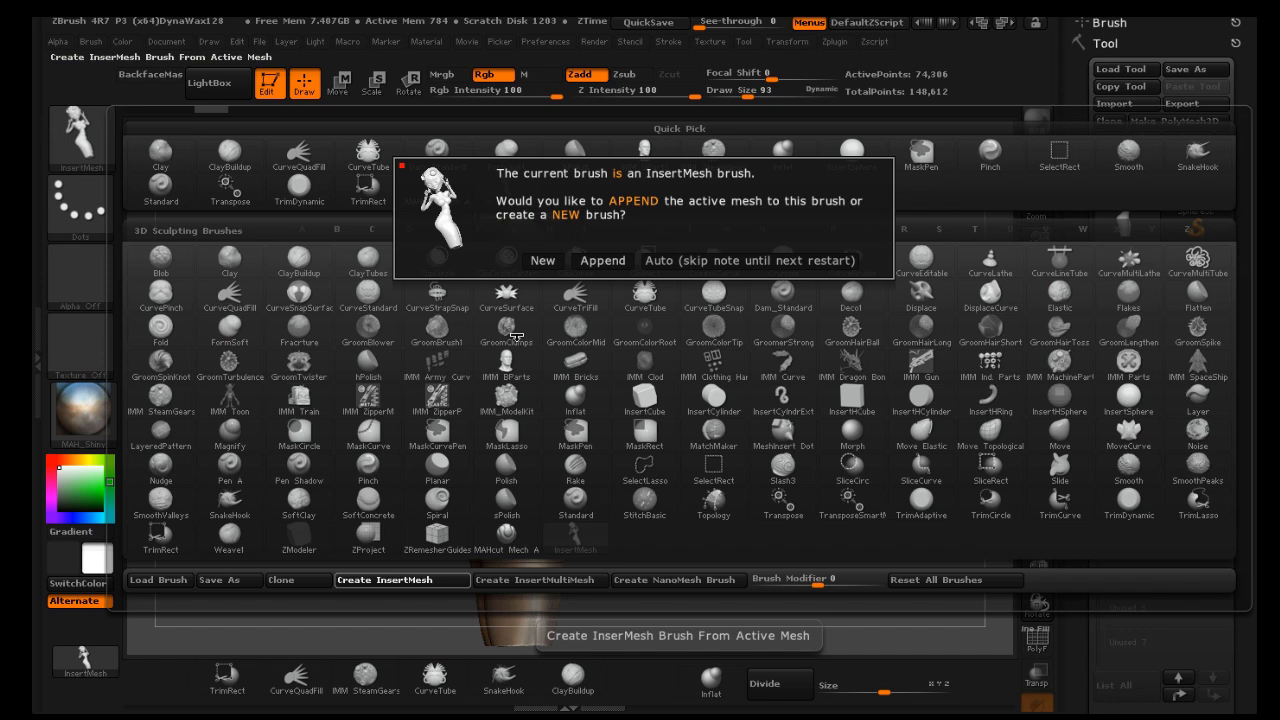
{"action": "left_click", "coordinate": [543, 260]}
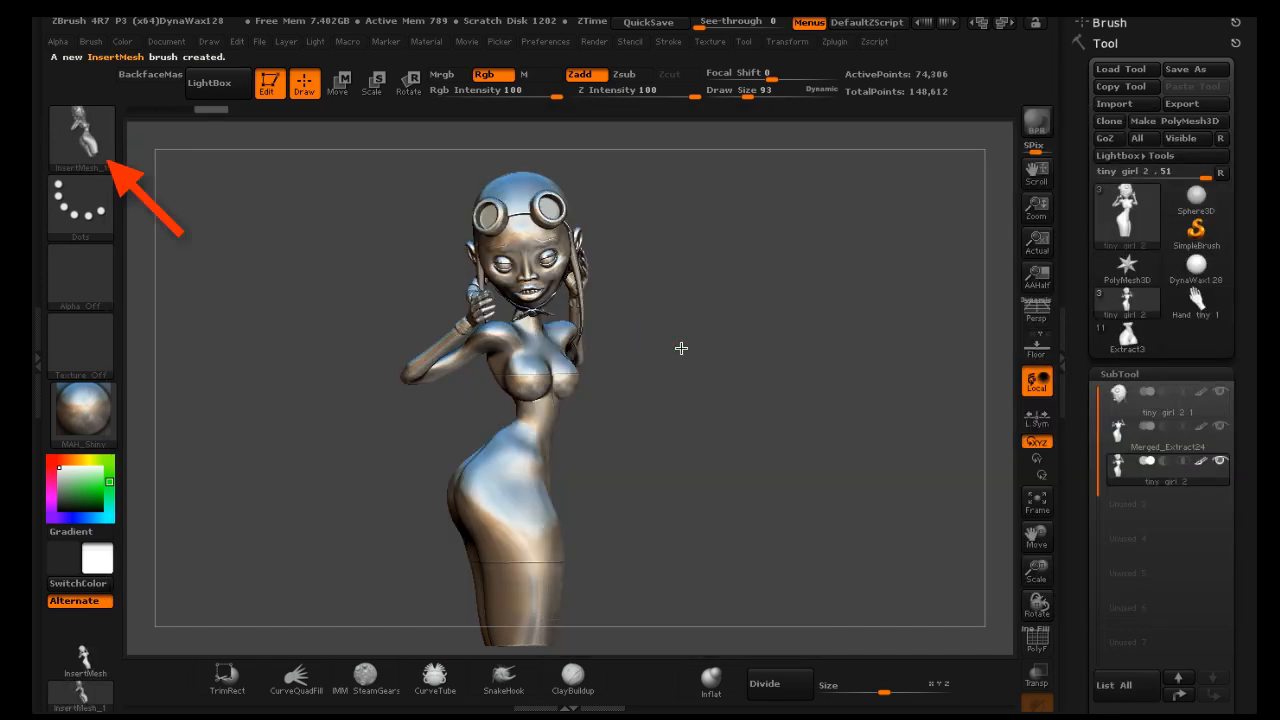
Switch back to the Extract3 figure tool and try inserting the tiny girl mesh into her raised hand
{"action": "mouse_move", "coordinate": [680, 346]}
{"action": "left_mouse_down"}
{"action": "mouse_move", "coordinate": [644, 345]}
{"action": "mouse_move", "coordinate": [671, 354]}
{"action": "left_mouse_up"}
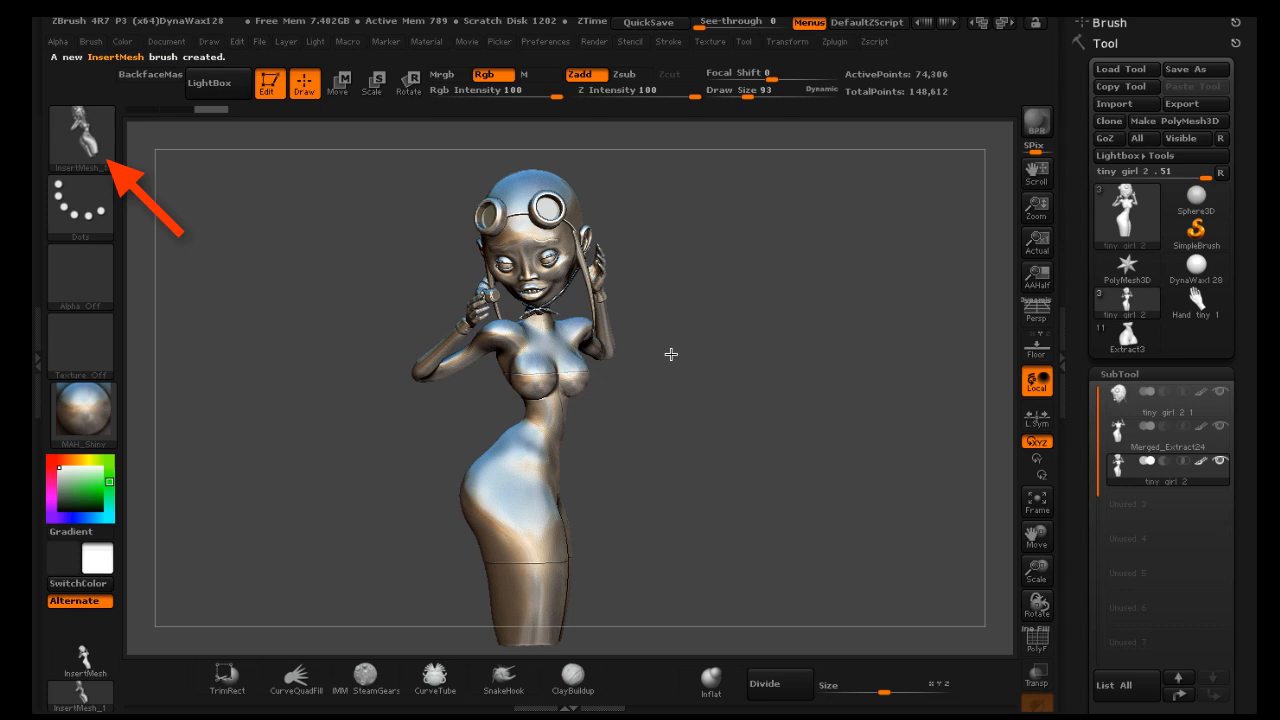
{"action": "left_click", "coordinate": [1136, 342]}
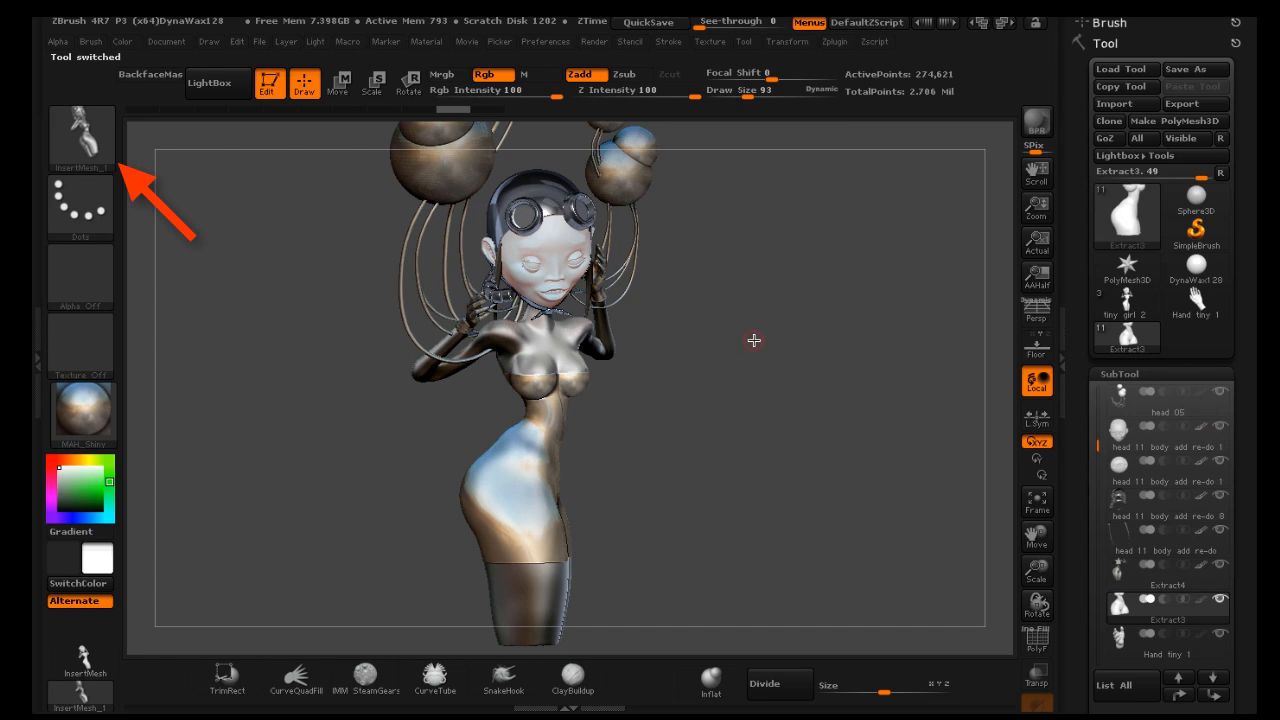
{"action": "mouse_move", "coordinate": [737, 329]}
{"action": "left_mouse_down"}
{"action": "mouse_move", "coordinate": [700, 320]}
{"action": "mouse_move", "coordinate": [696, 339]}
{"action": "left_mouse_up"}
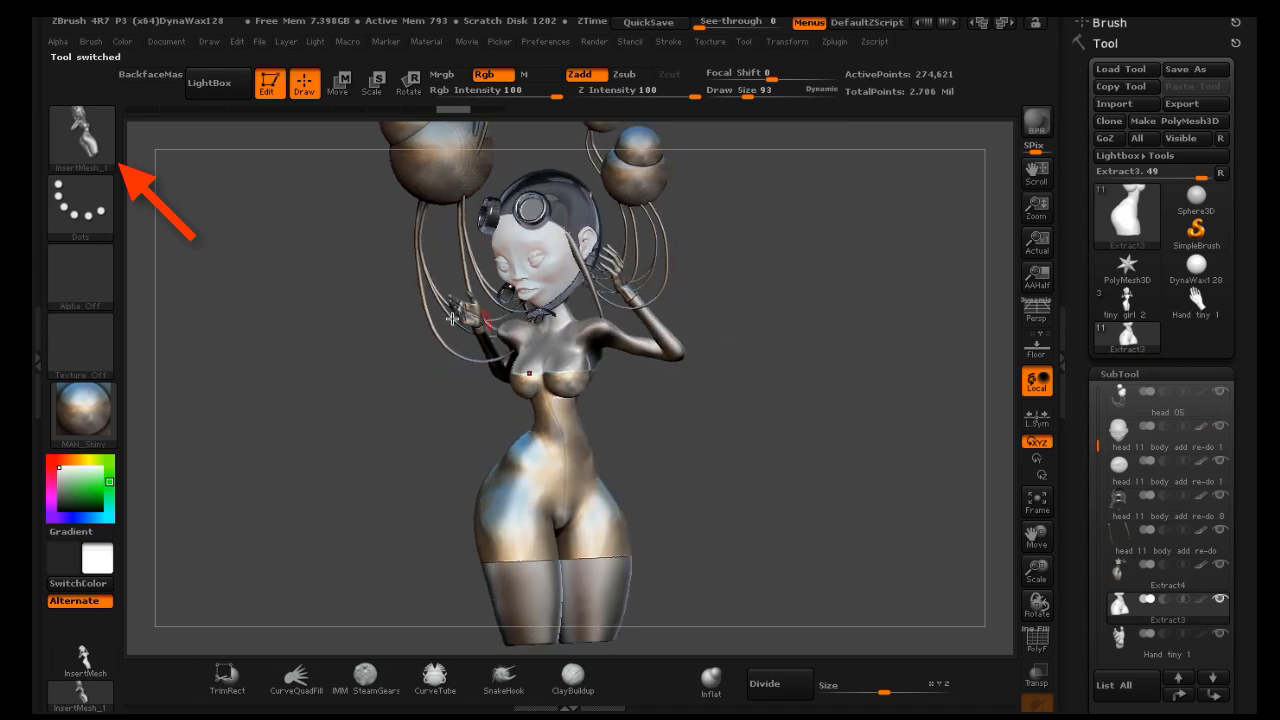
{"action": "left_click_drag", "start_coordinate": [470, 314], "coordinate": [478, 345]}
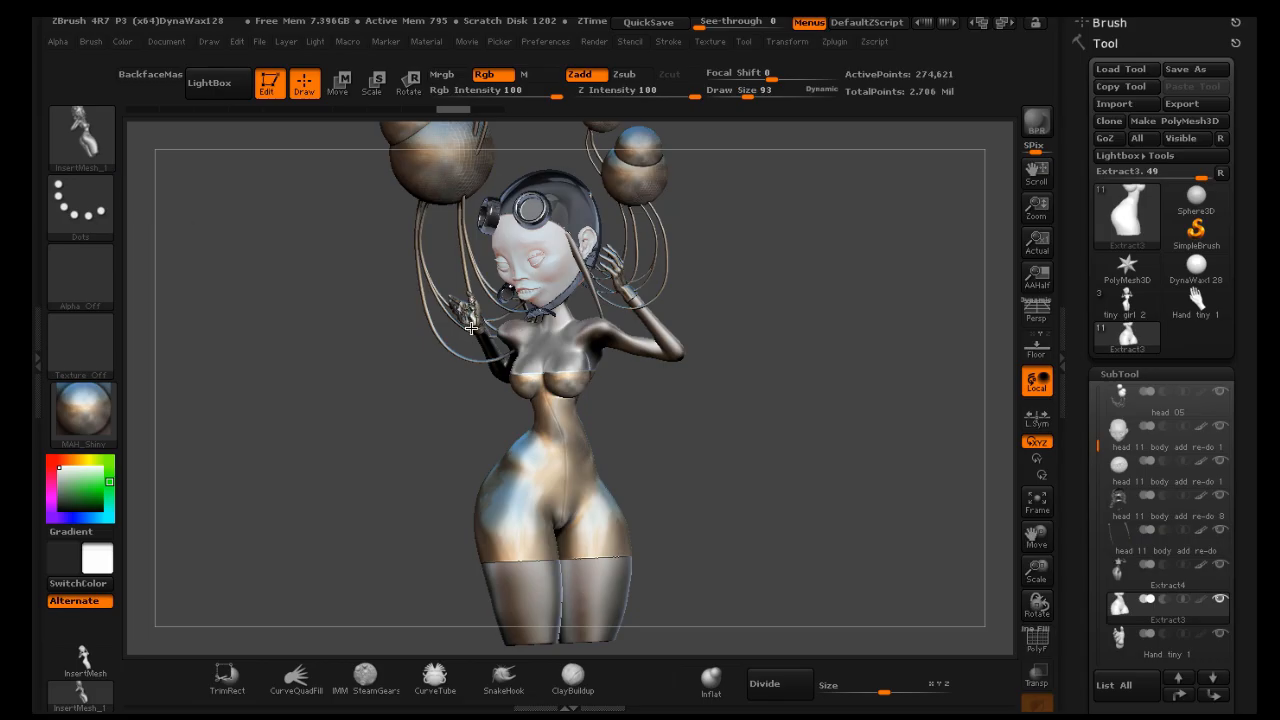
{"action": "left_click_drag", "start_coordinate": [502, 299], "coordinate": [504, 306]}
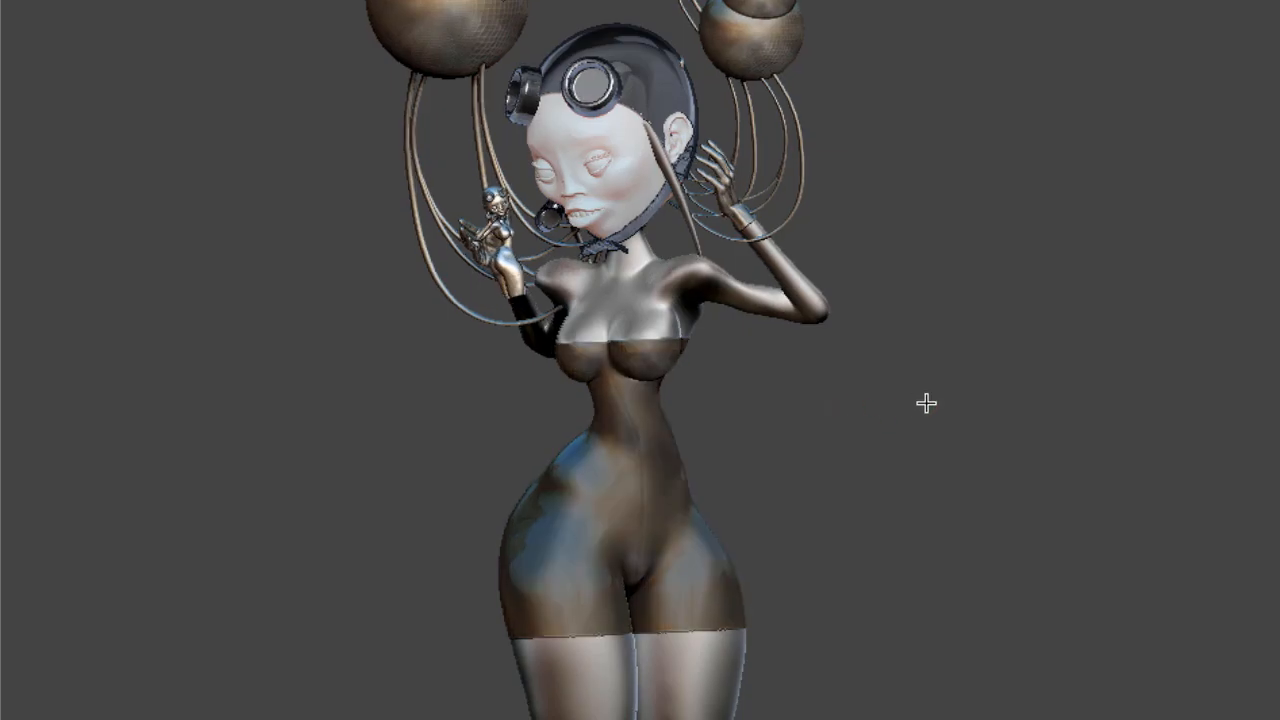
{"action": "left_click_drag", "start_coordinate": [925, 403], "coordinate": [883, 410]}
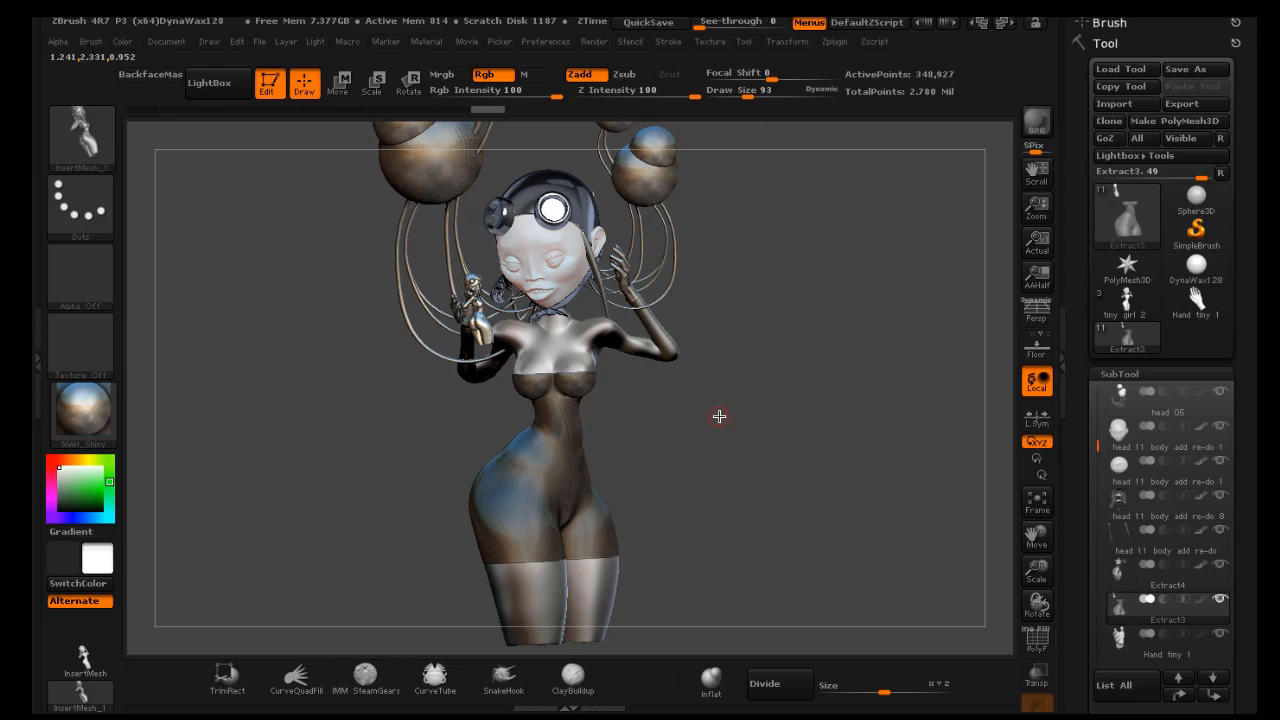
{"action": "key", "text": "ctrl"}
{"action": "key", "text": "ctrl+z"}
Insert the tiny girl mesh into the figure's raised left hand
{"action": "left_click_drag", "start_coordinate": [723, 415], "coordinate": [713, 417]}
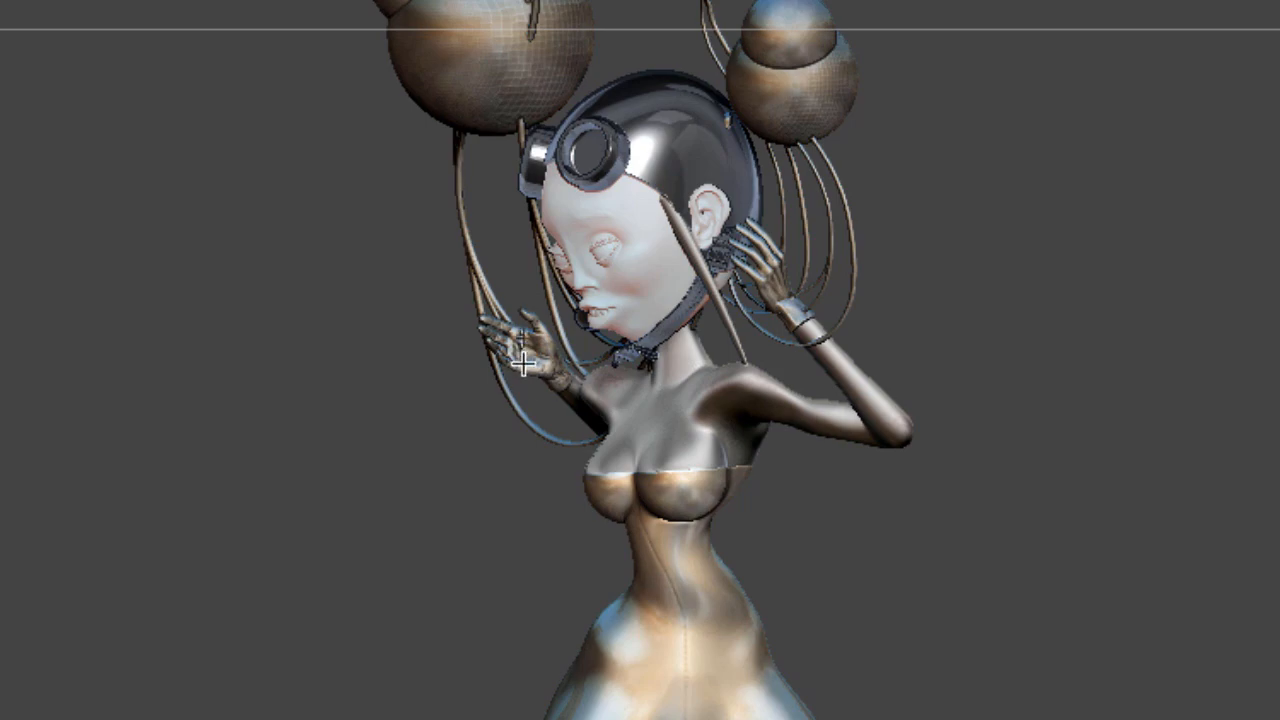
{"action": "left_click_drag", "start_coordinate": [477, 315], "coordinate": [480, 330]}
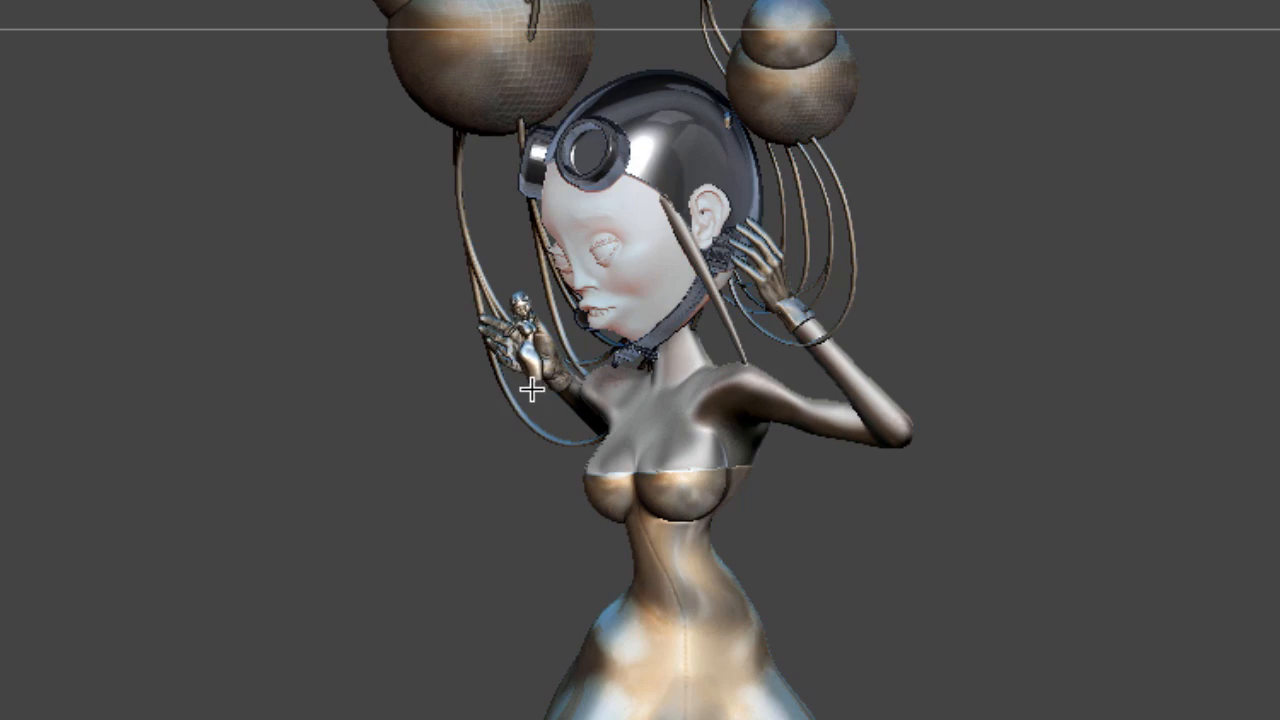
{"action": "left_click_drag", "start_coordinate": [531, 389], "coordinate": [536, 409]}
{"action": "left_click_drag", "start_coordinate": [1100, 549], "coordinate": [1060, 569]}
{"action": "key", "text": "ctrl+z"}
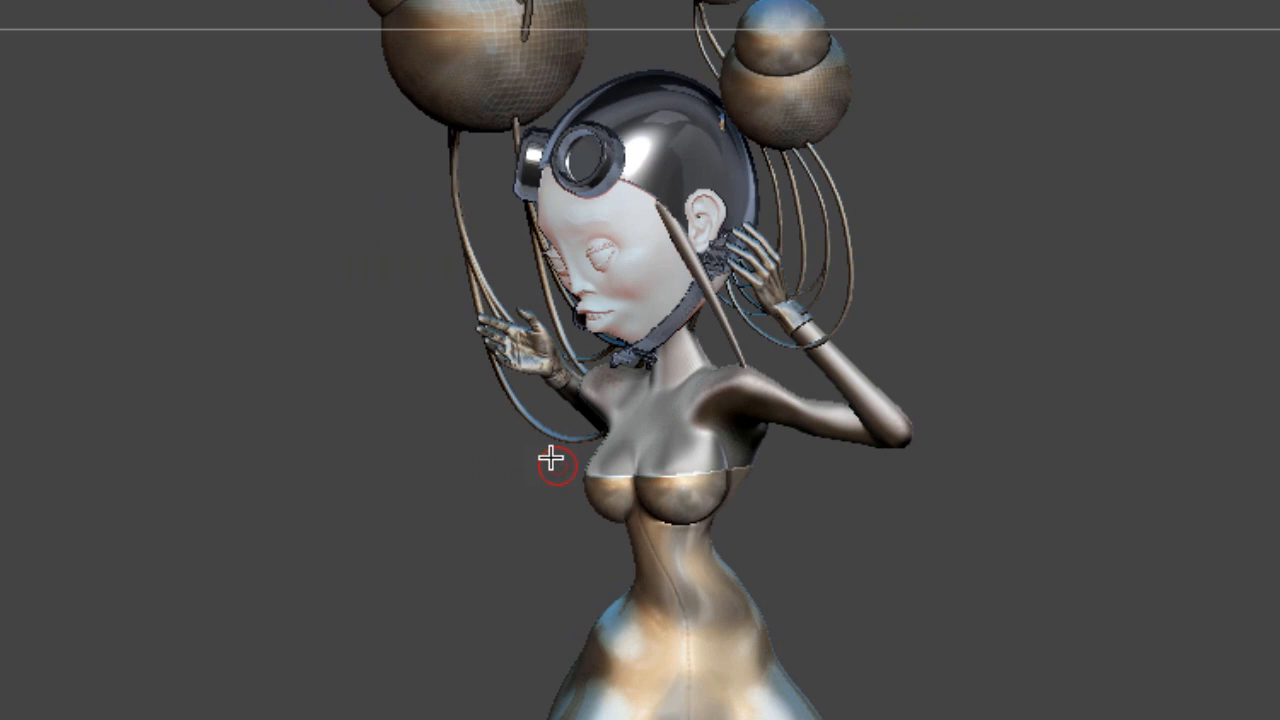
{"action": "left_click_drag", "start_coordinate": [525, 365], "coordinate": [520, 296]}
{"action": "left_click_drag", "start_coordinate": [952, 566], "coordinate": [1017, 529]}
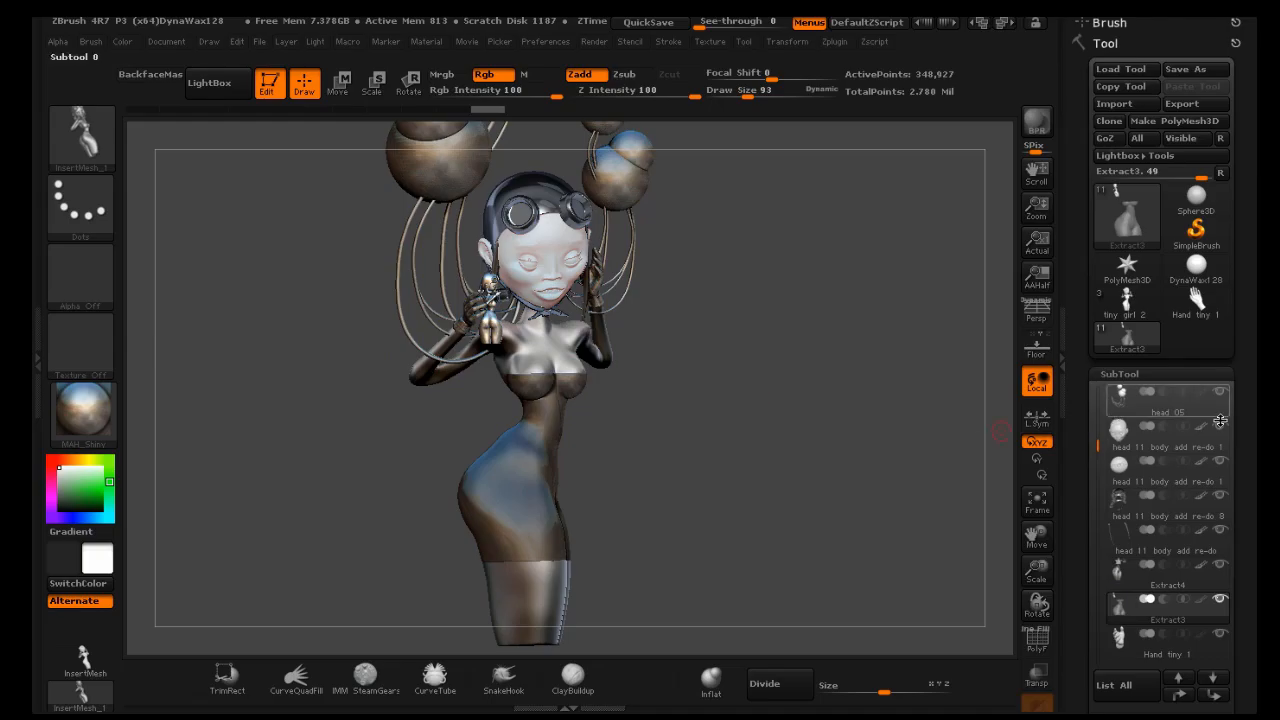
Split the inserted tiny figure into its own subtool with Split Unmasked Points and select it
{"action": "left_click_drag", "start_coordinate": [1238, 428], "coordinate": [1230, 211]}
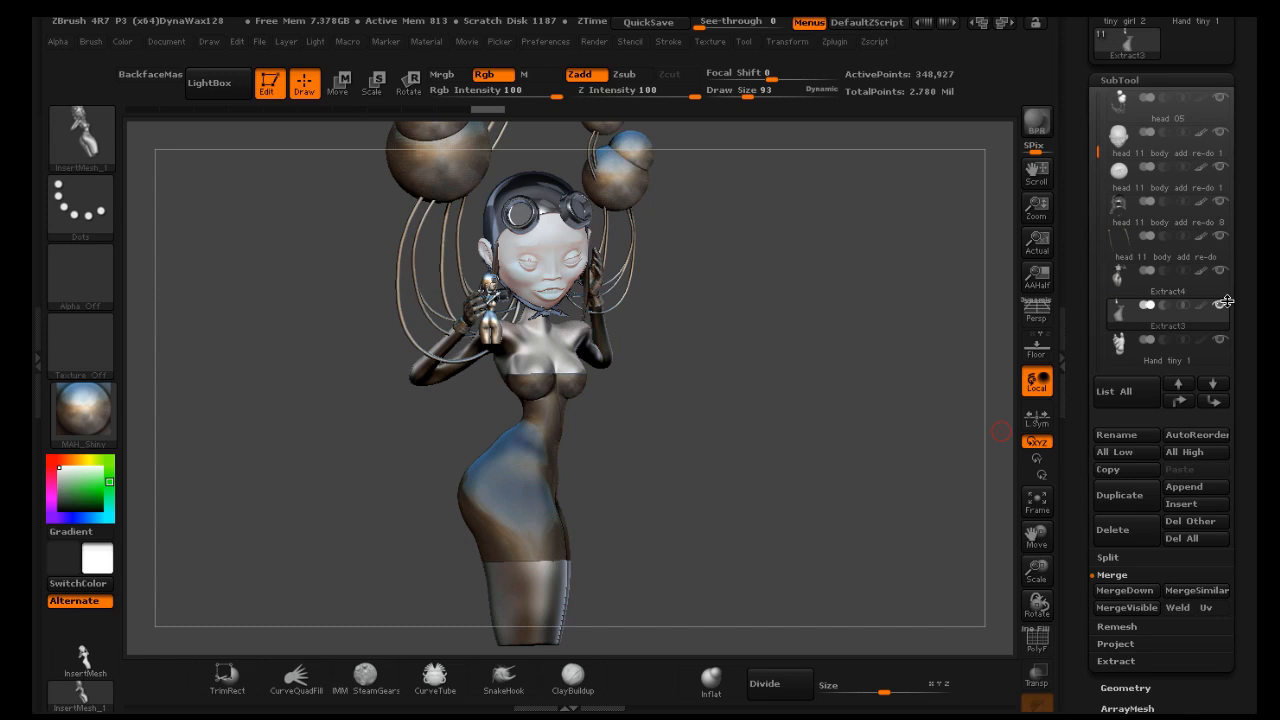
{"action": "left_click", "coordinate": [1108, 557]}
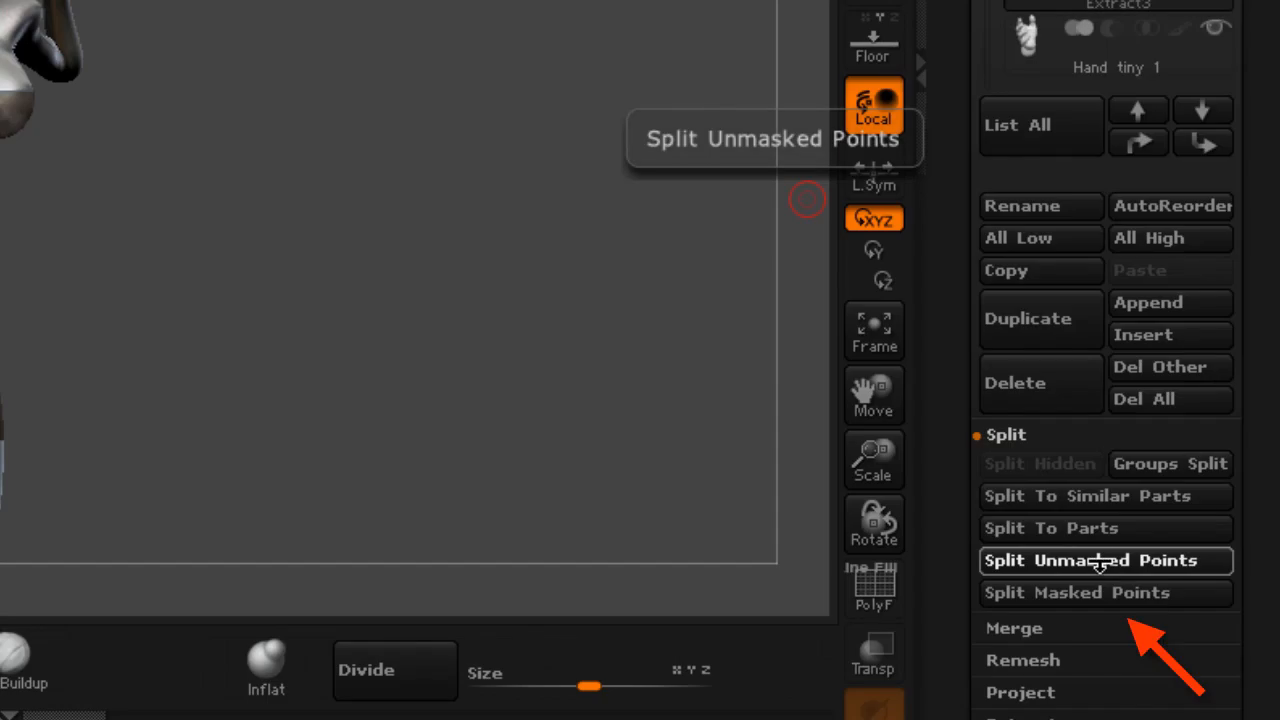
{"action": "left_click", "coordinate": [1099, 563]}
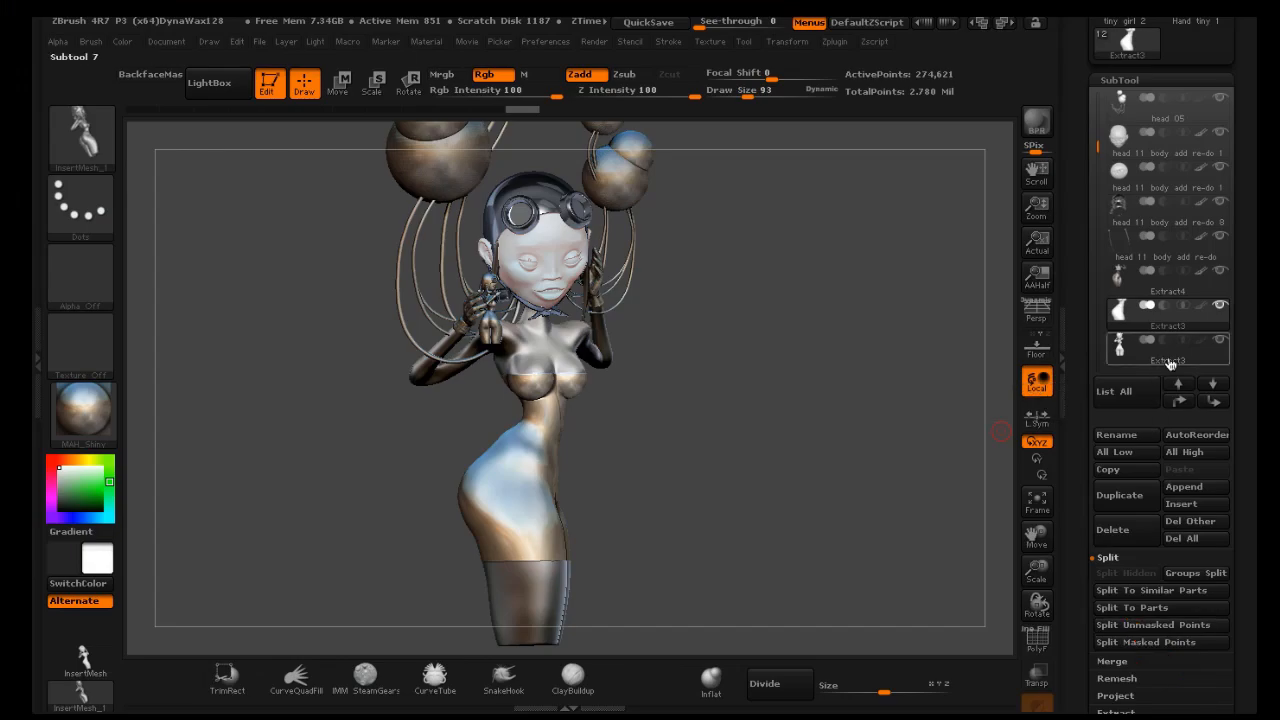
{"action": "left_click", "coordinate": [1169, 360]}
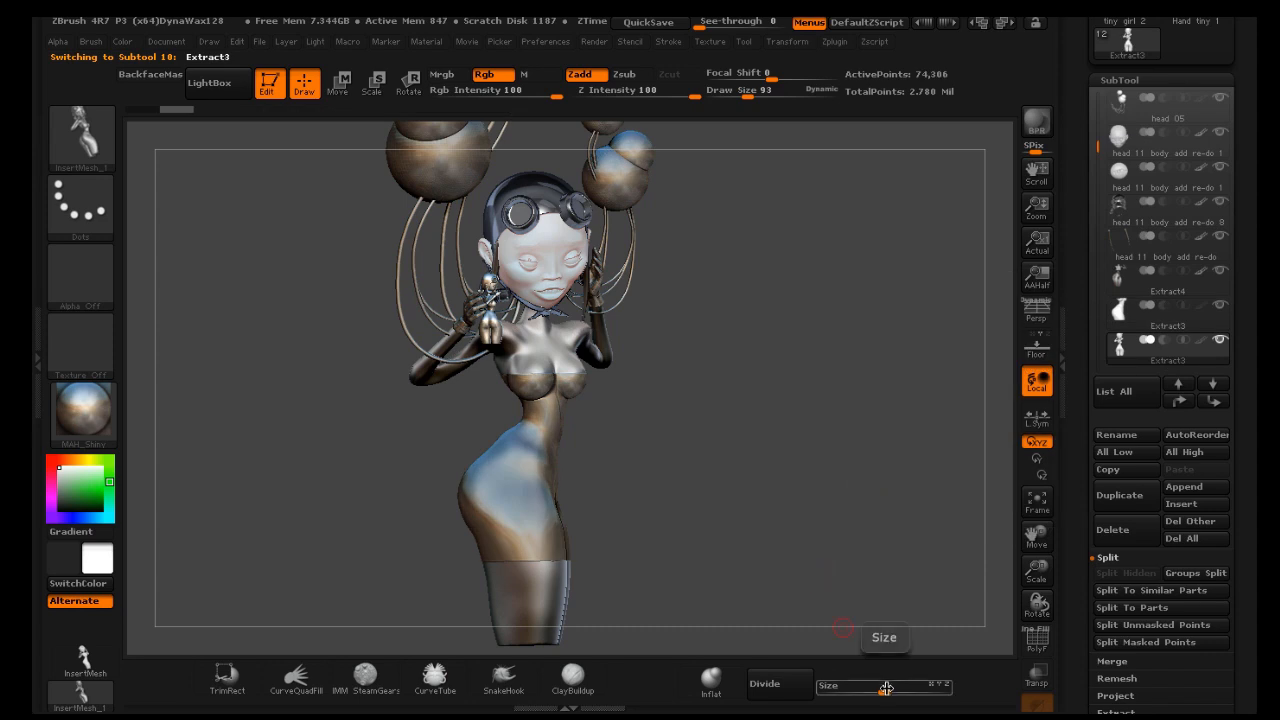
Reposition the inserted tiny figure within the raised hand using the Move transpose line
{"action": "left_click_drag", "start_coordinate": [886, 688], "coordinate": [898, 691]}
{"action": "left_click_drag", "start_coordinate": [826, 557], "coordinate": [774, 557]}
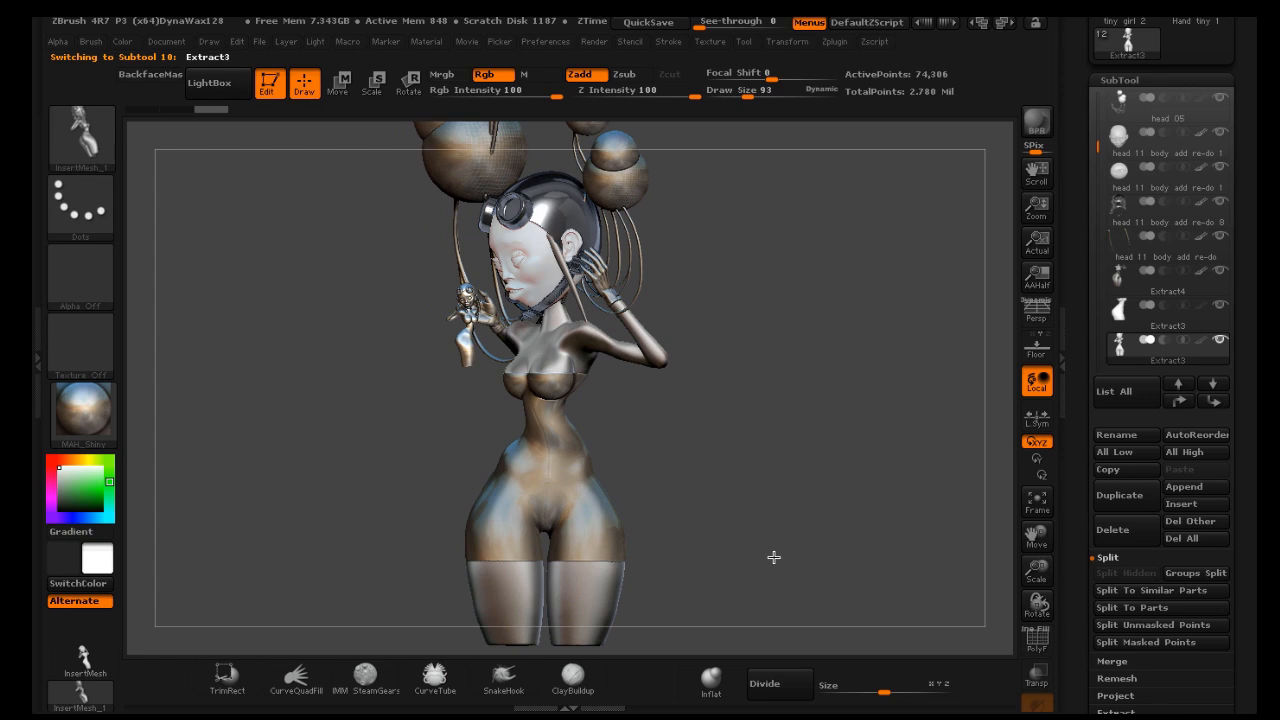
{"action": "left_click", "coordinate": [340, 82]}
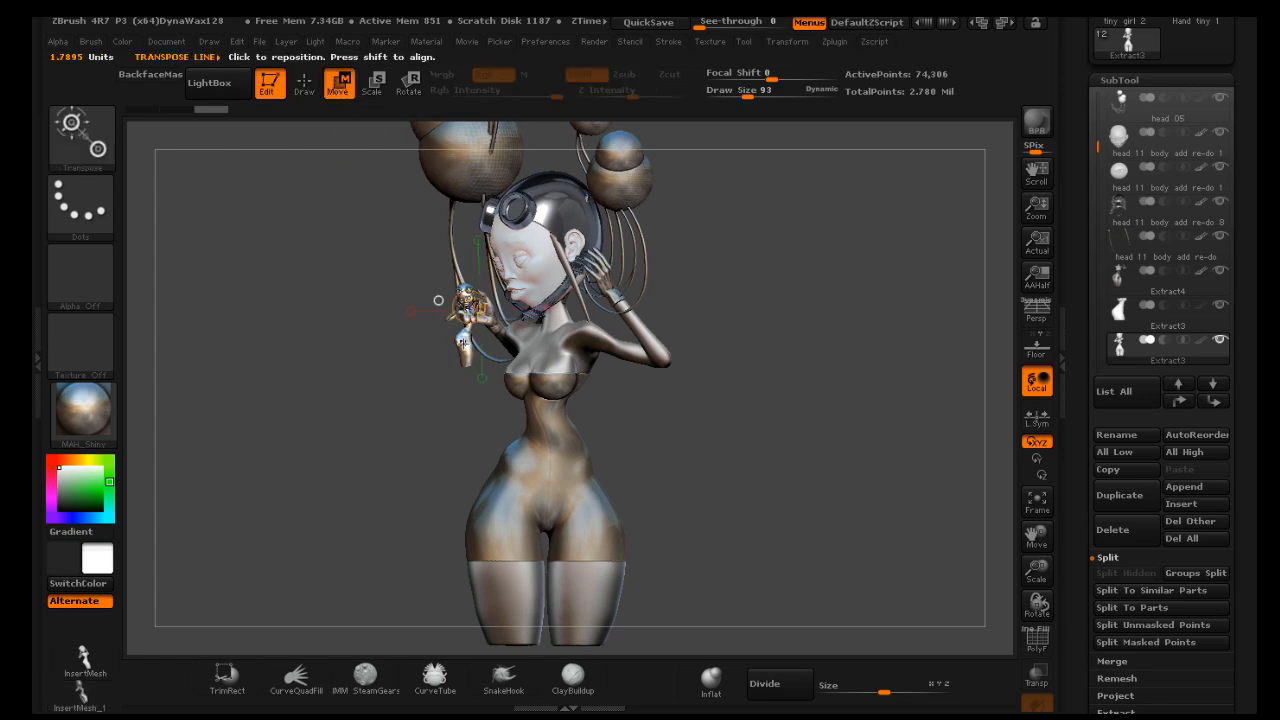
{"action": "mouse_move", "coordinate": [462, 343]}
{"action": "left_mouse_down"}
{"action": "mouse_move", "coordinate": [548, 334]}
{"action": "mouse_move", "coordinate": [515, 325]}
{"action": "left_mouse_up"}
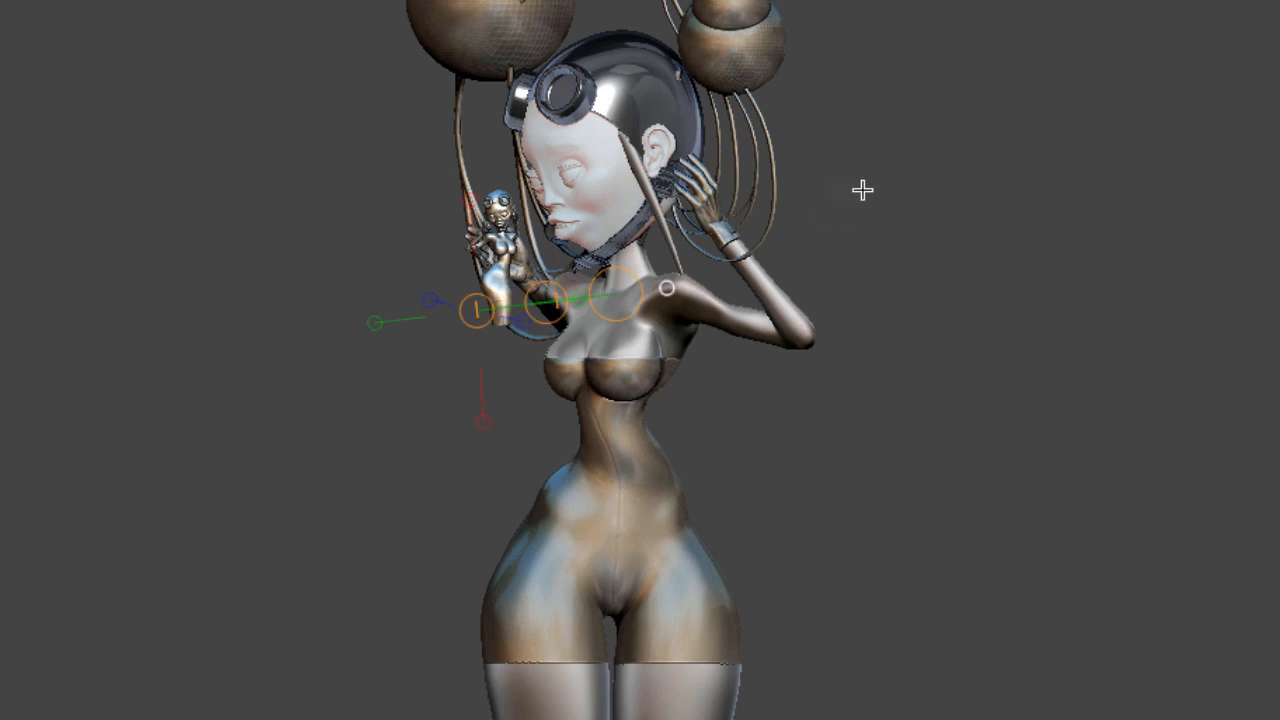
{"action": "left_click_drag", "start_coordinate": [925, 191], "coordinate": [953, 188]}
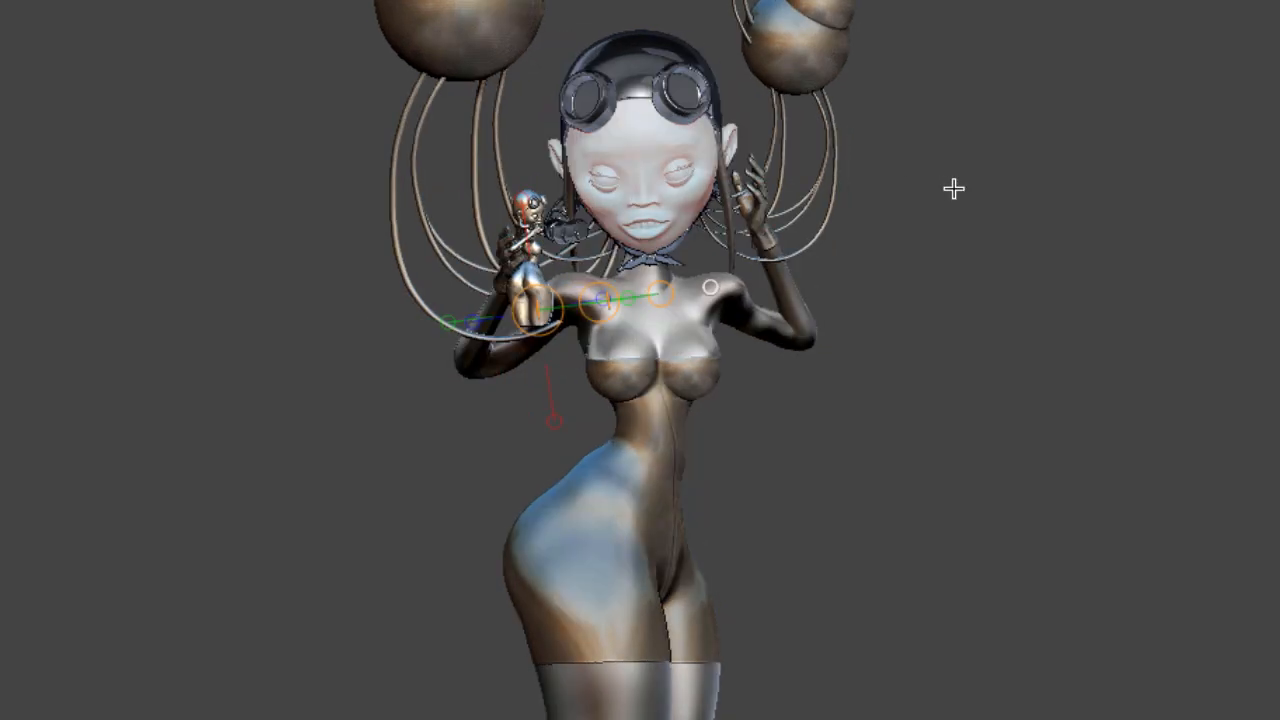
{"action": "left_click", "coordinate": [522, 200]}
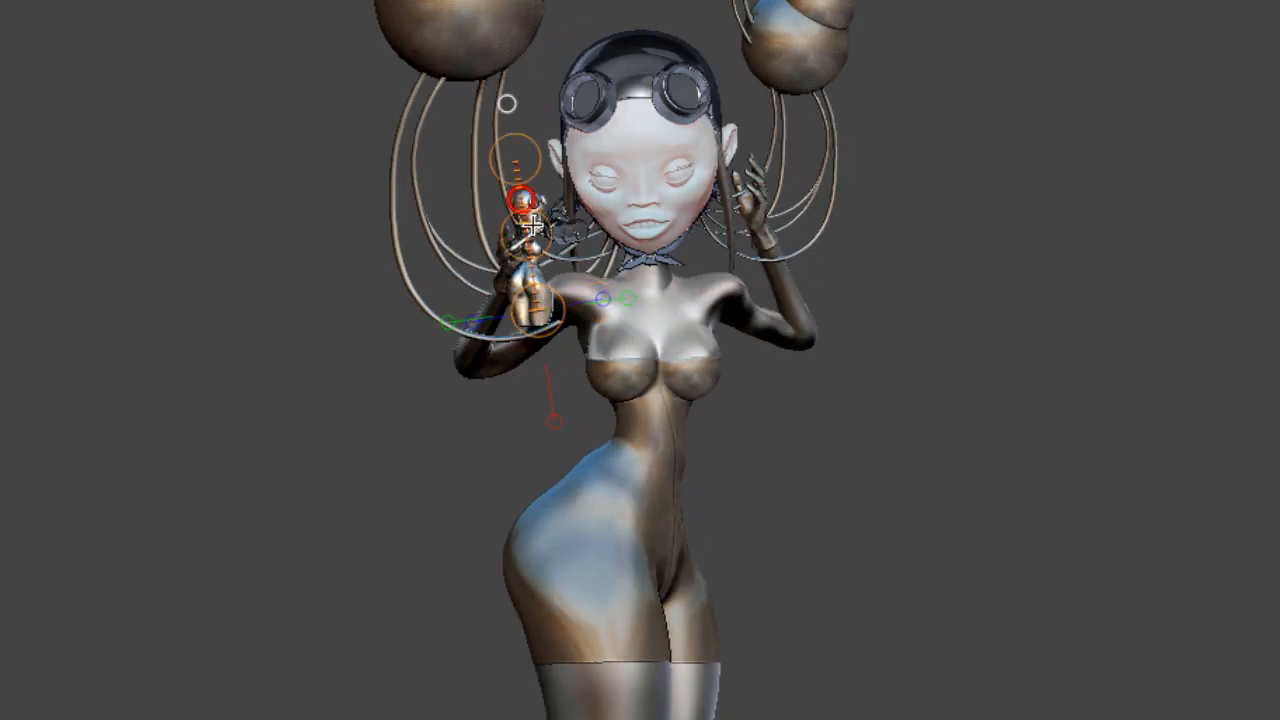
{"action": "left_click_drag", "start_coordinate": [552, 234], "coordinate": [848, 226]}
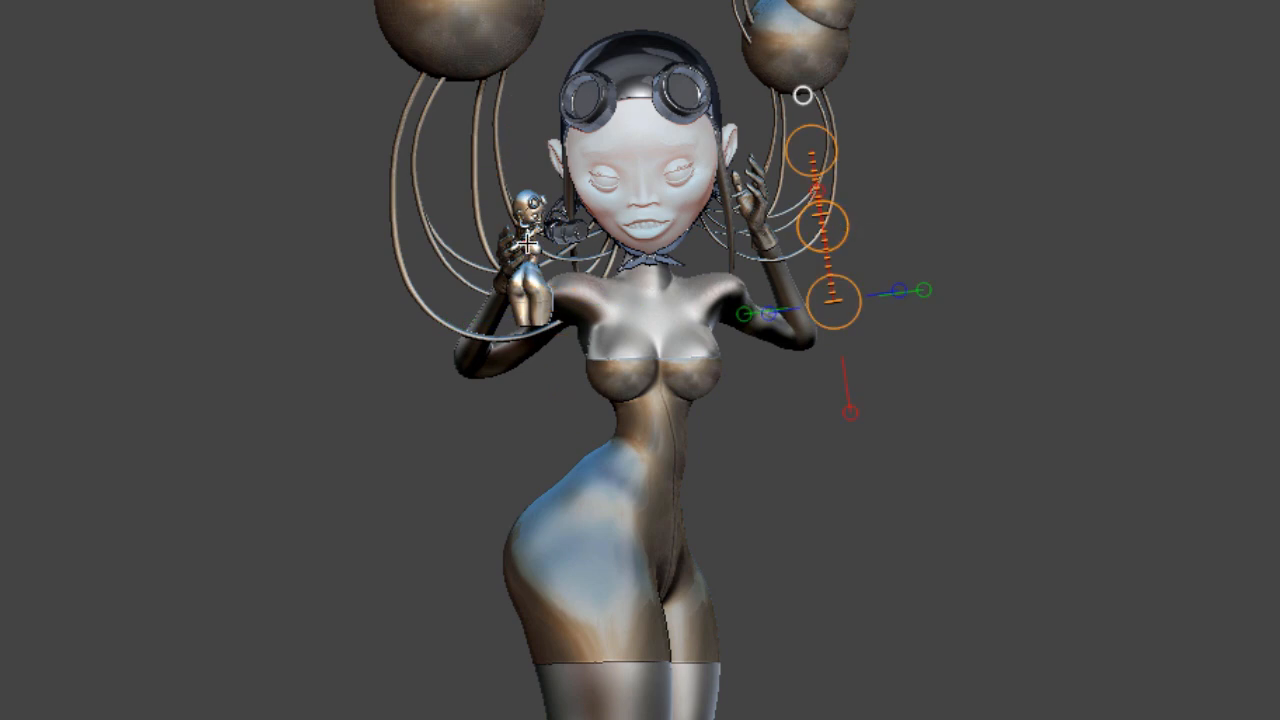
{"action": "left_click_drag", "start_coordinate": [527, 203], "coordinate": [538, 310]}
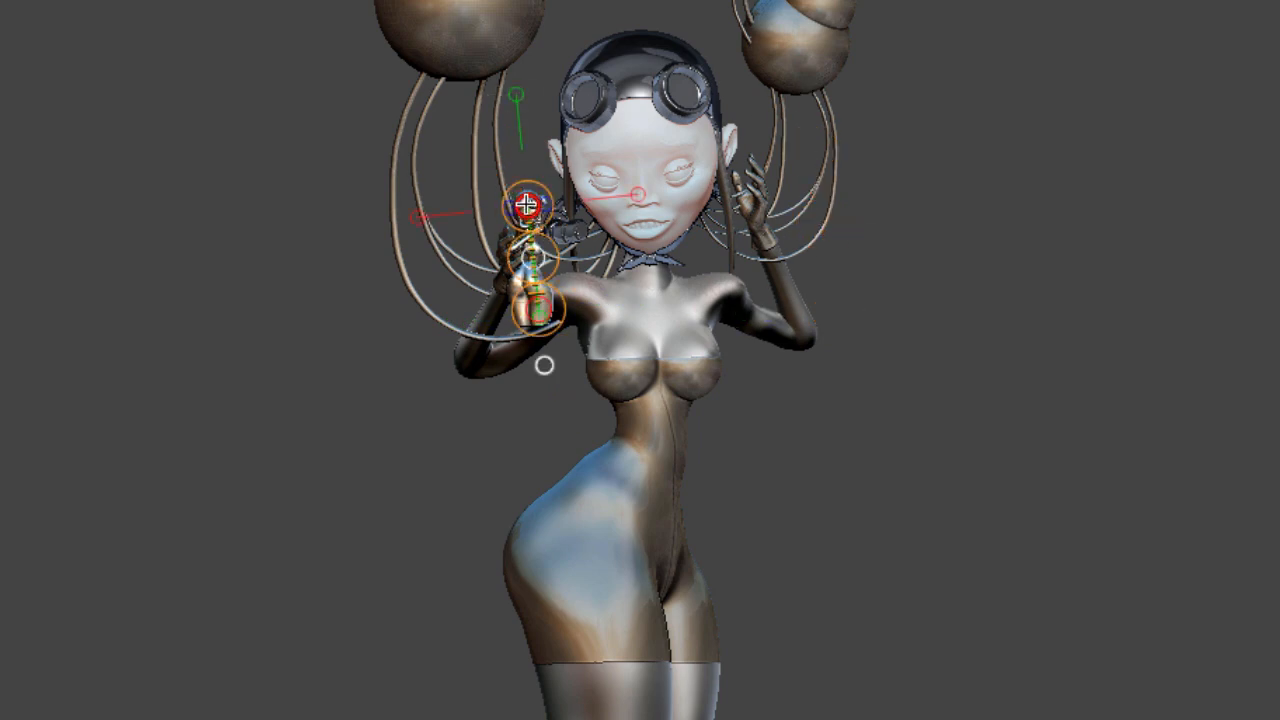
{"action": "left_click_drag", "start_coordinate": [528, 205], "coordinate": [514, 206]}
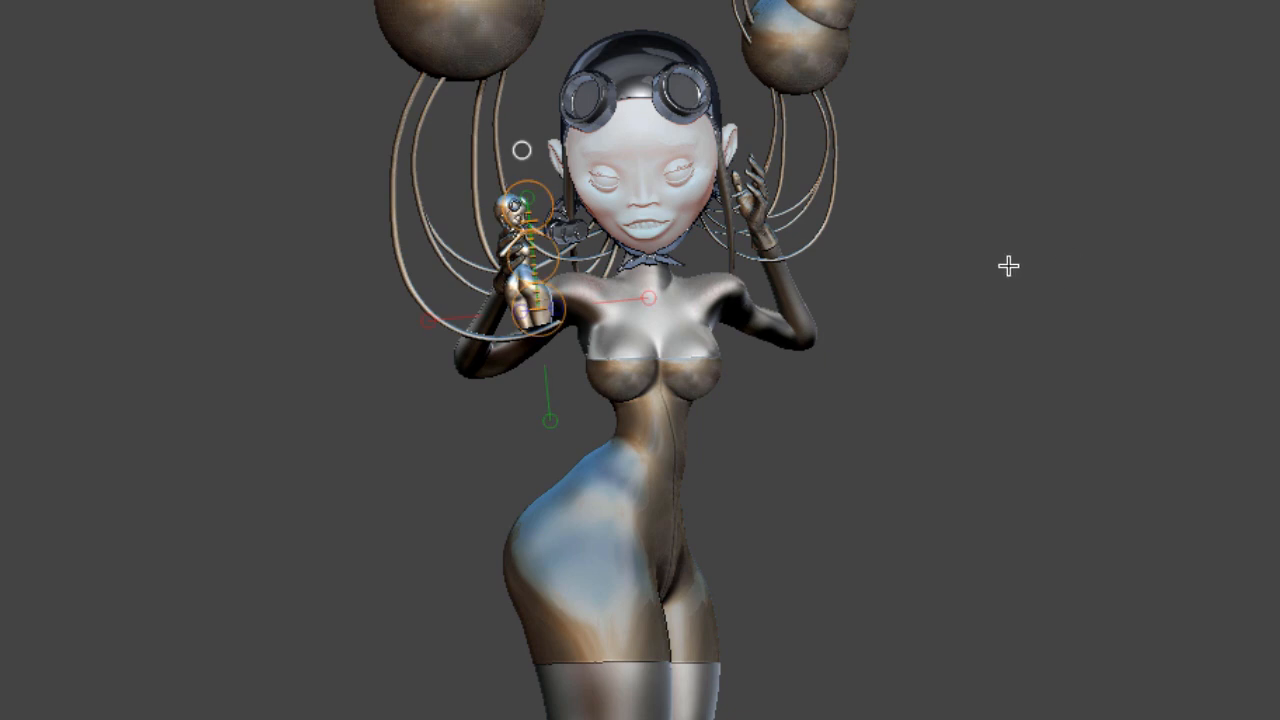
{"action": "left_click_drag", "start_coordinate": [1009, 266], "coordinate": [1024, 330]}
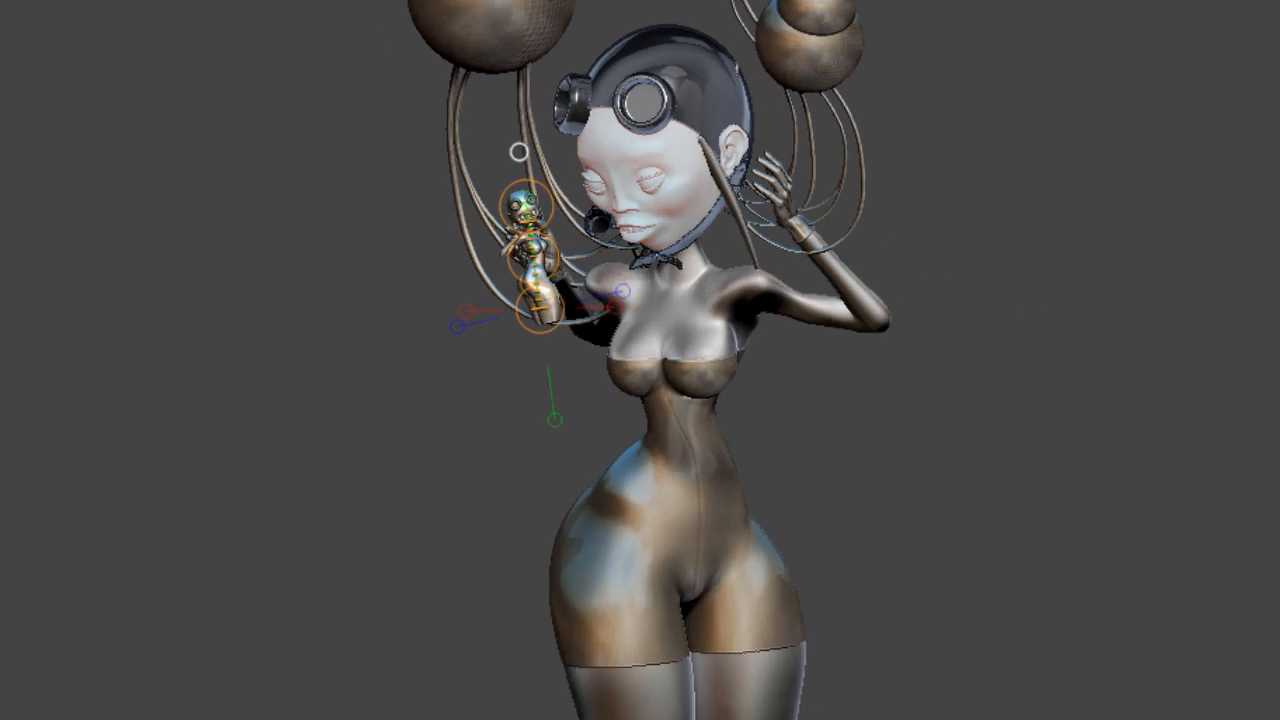
{"action": "left_click_drag", "start_coordinate": [240, 168], "coordinate": [243, 171]}
{"action": "key", "text": "q"}
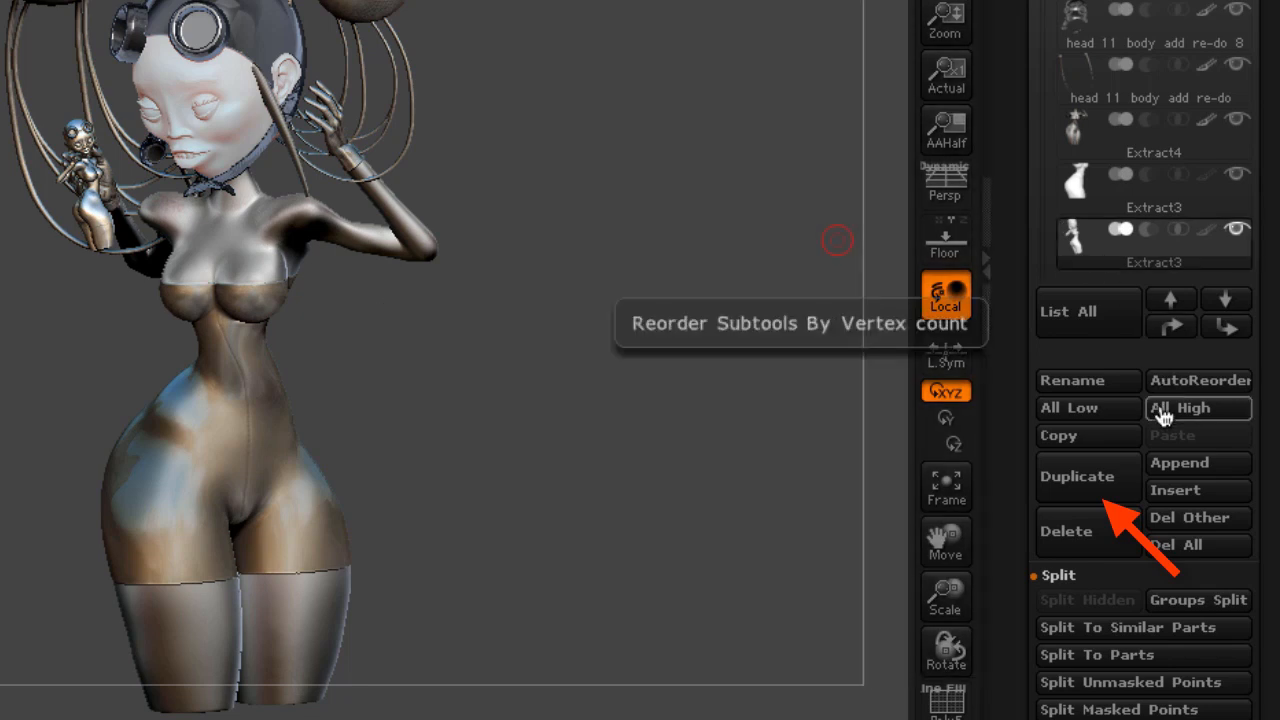
Duplicate the tiny figure subtool and mirror the copy across to the figure's other hand
{"action": "left_click", "coordinate": [1108, 476]}
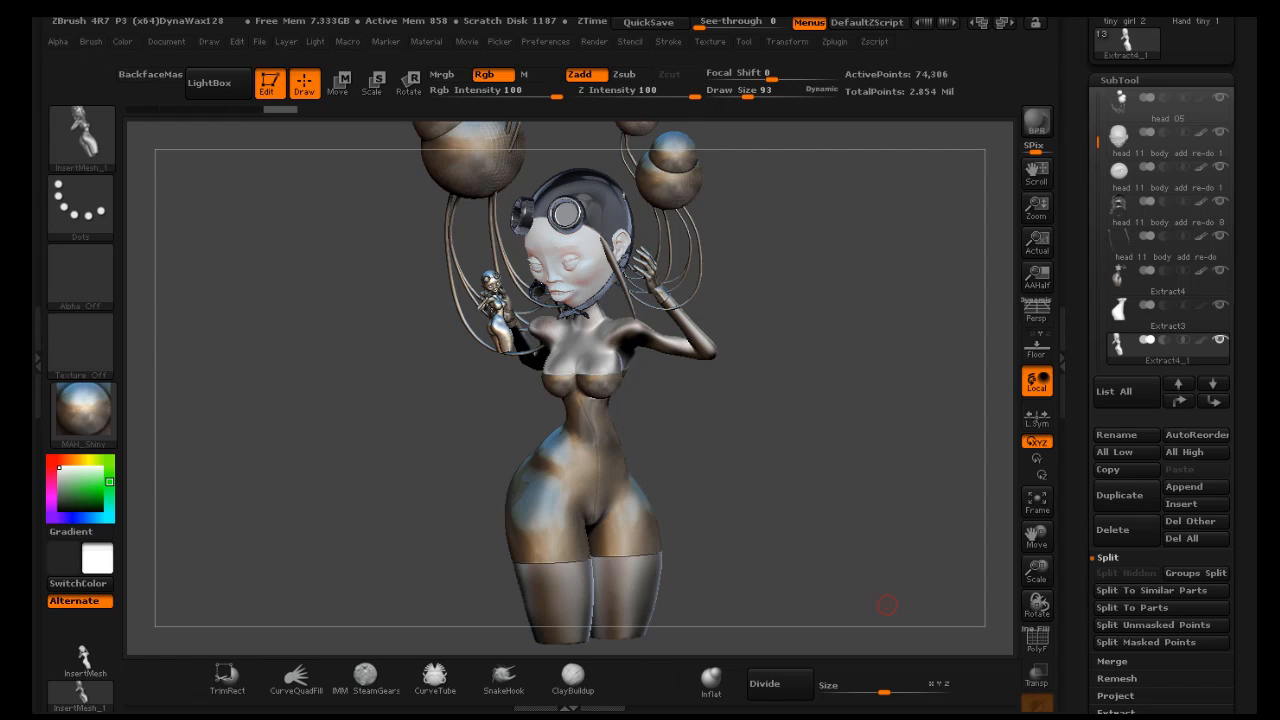
{"action": "left_click_drag", "start_coordinate": [1247, 502], "coordinate": [1248, 398]}
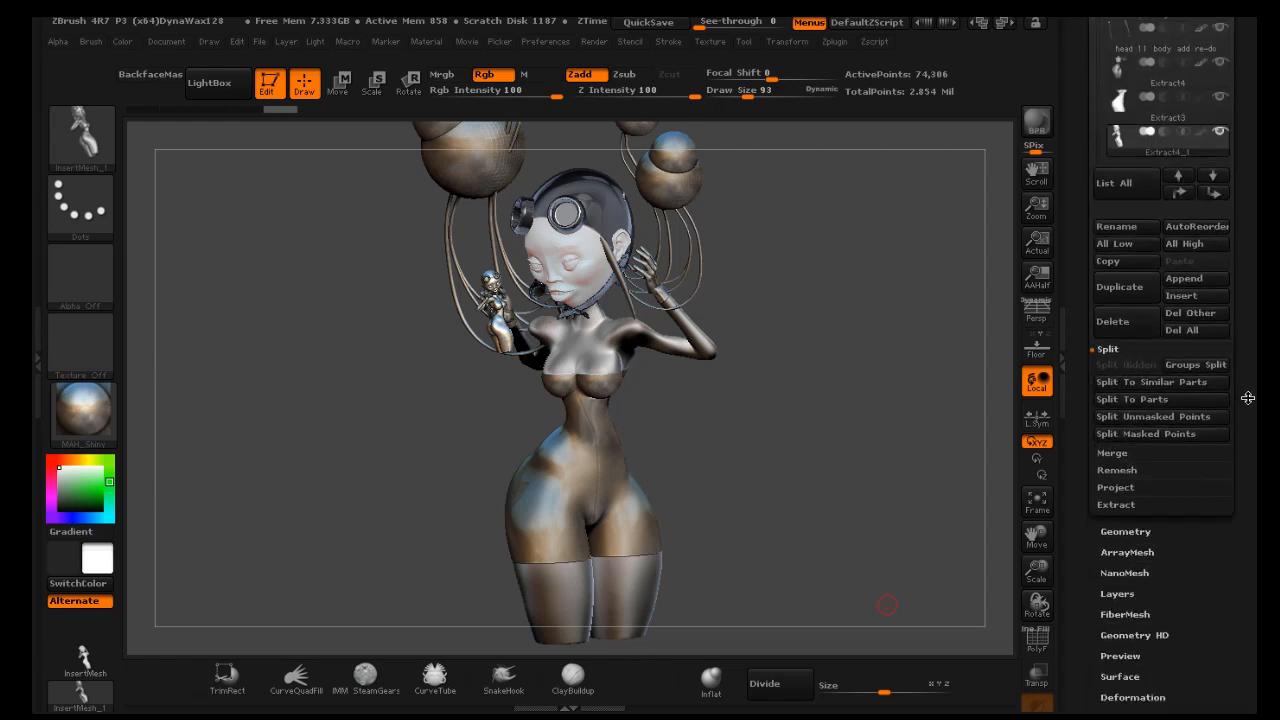
{"action": "left_click_drag", "start_coordinate": [1193, 575], "coordinate": [1193, 495]}
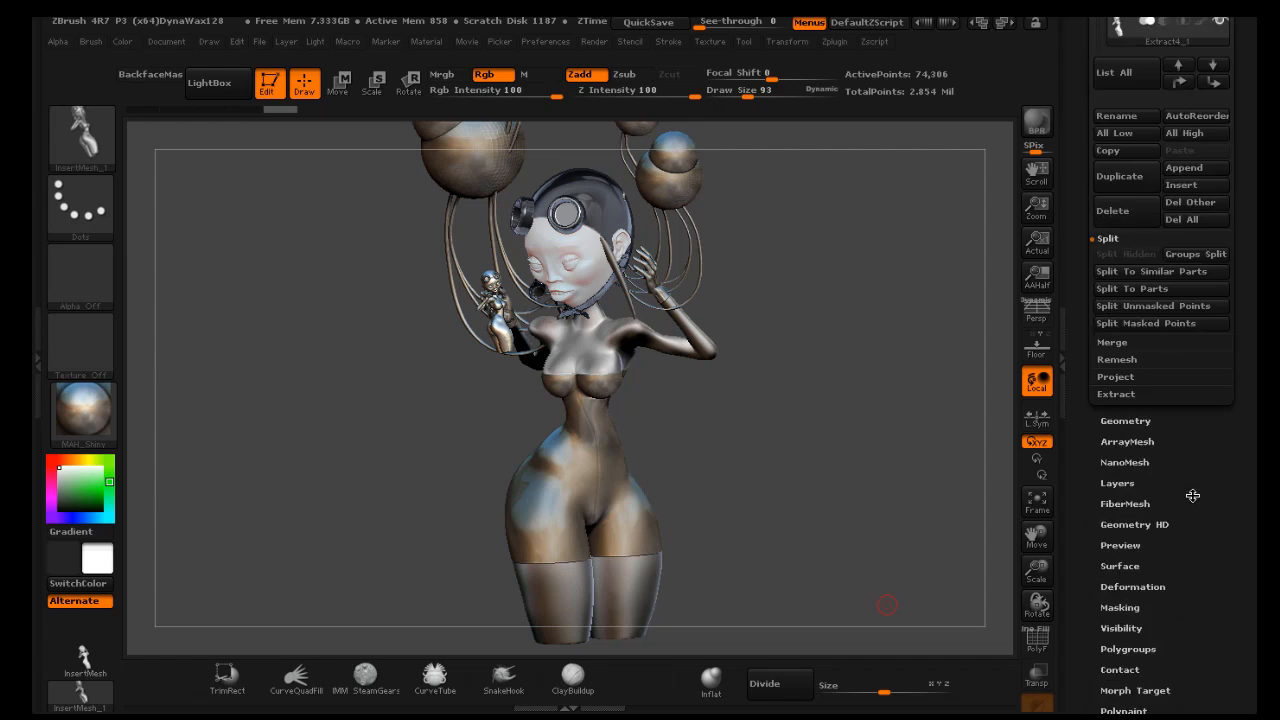
{"action": "left_click", "coordinate": [1152, 586]}
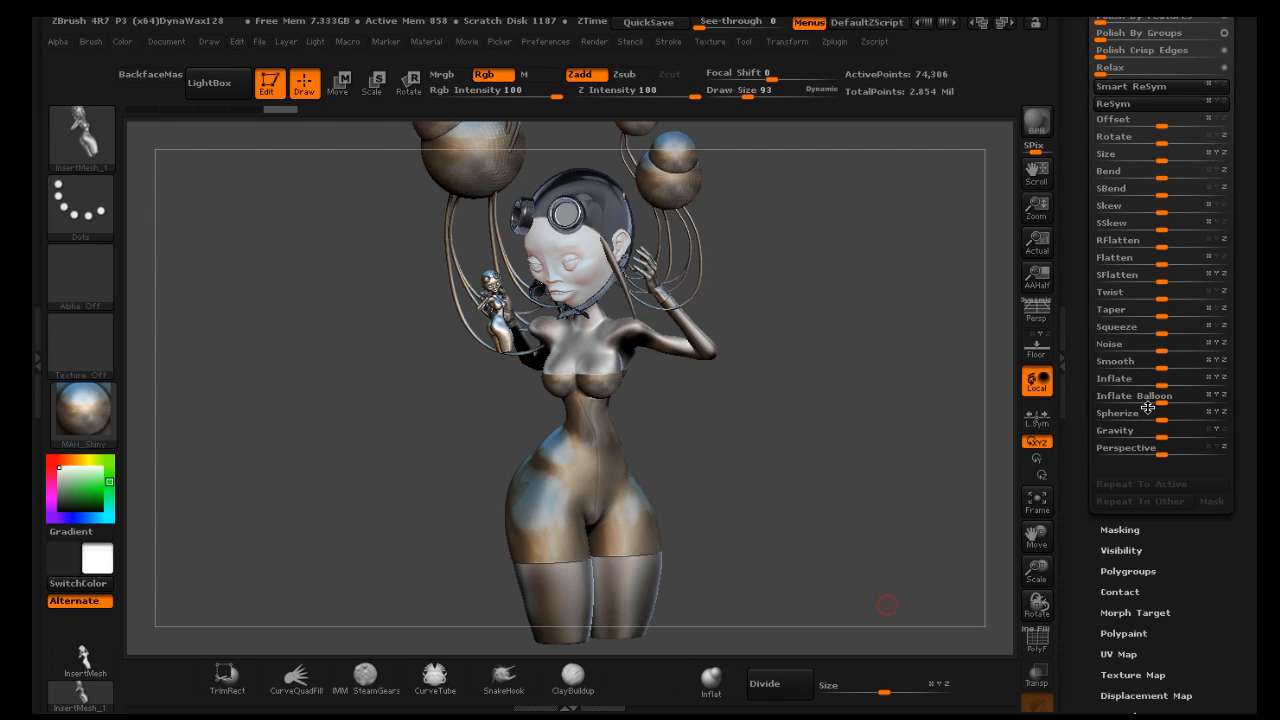
{"action": "left_click_drag", "start_coordinate": [1250, 178], "coordinate": [1241, 245]}
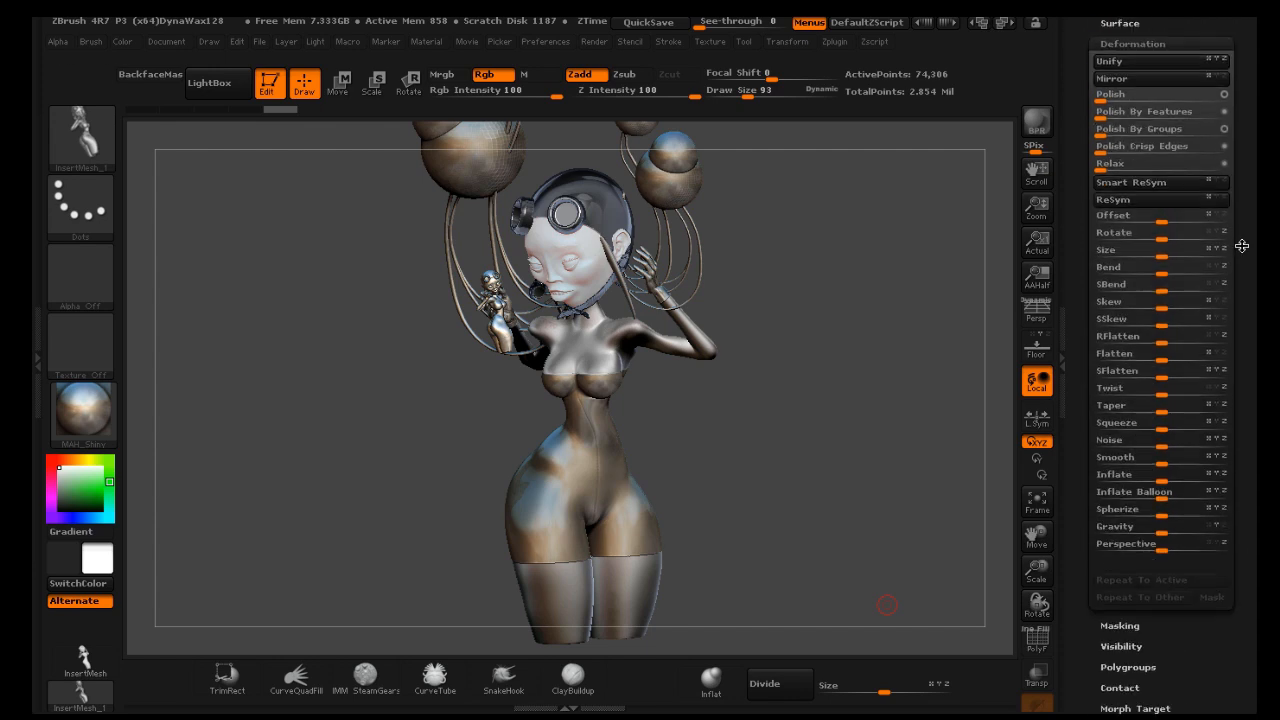
{"action": "left_click", "coordinate": [1150, 82]}
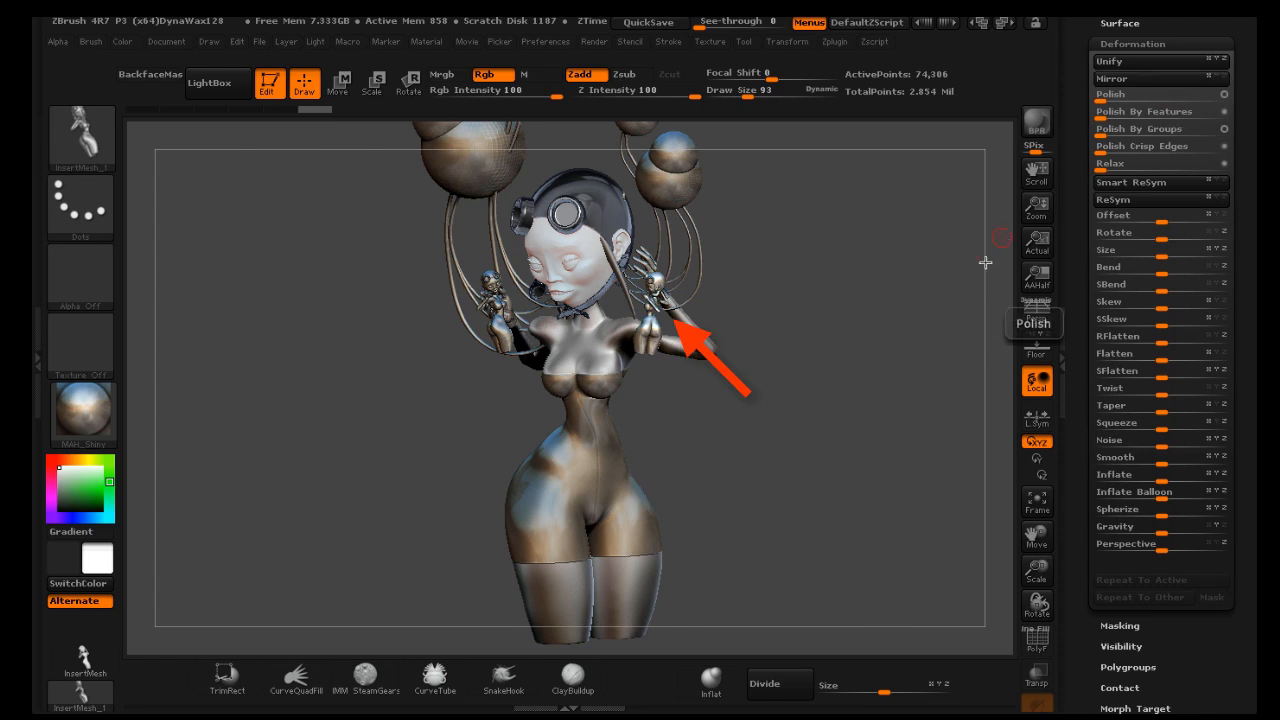
Rotate the mirrored tiny figure with the Rotate transpose line so it sits upright in the other hand
{"action": "left_click_drag", "start_coordinate": [964, 302], "coordinate": [897, 315]}
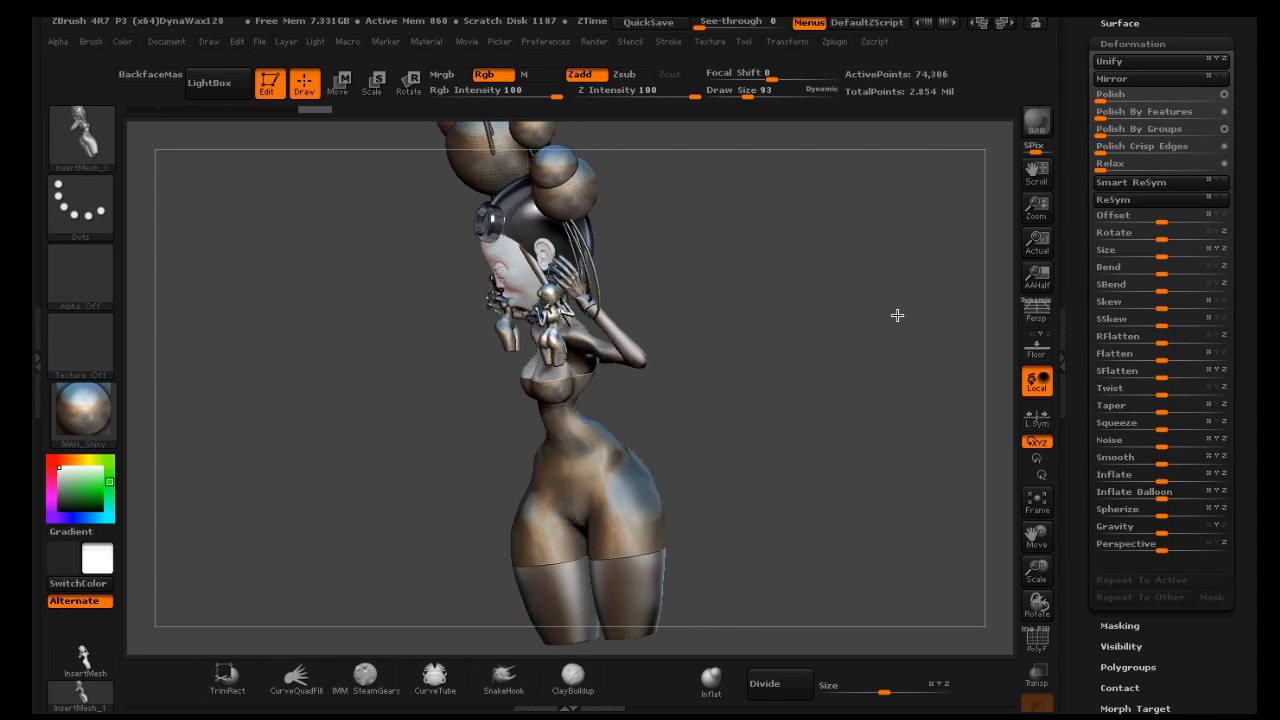
{"action": "left_click", "coordinate": [408, 84]}
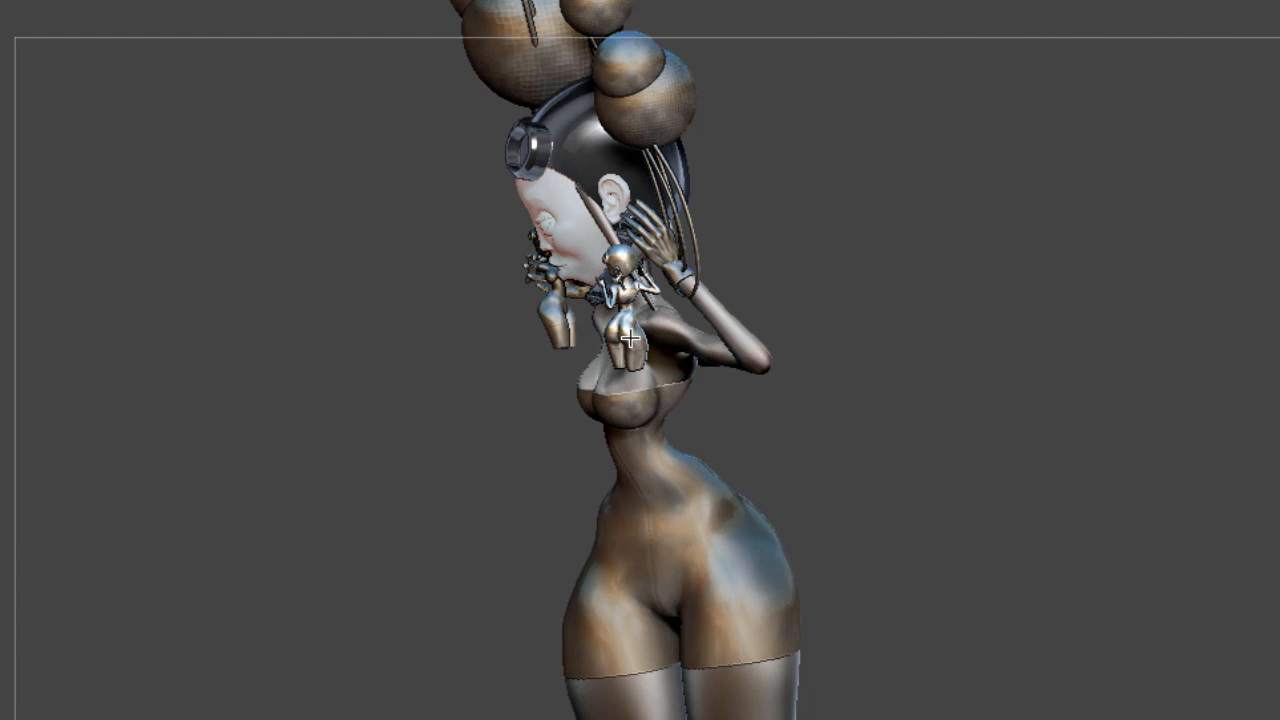
{"action": "left_click_drag", "start_coordinate": [556, 357], "coordinate": [548, 296]}
{"action": "left_click_drag", "start_coordinate": [619, 261], "coordinate": [652, 260]}
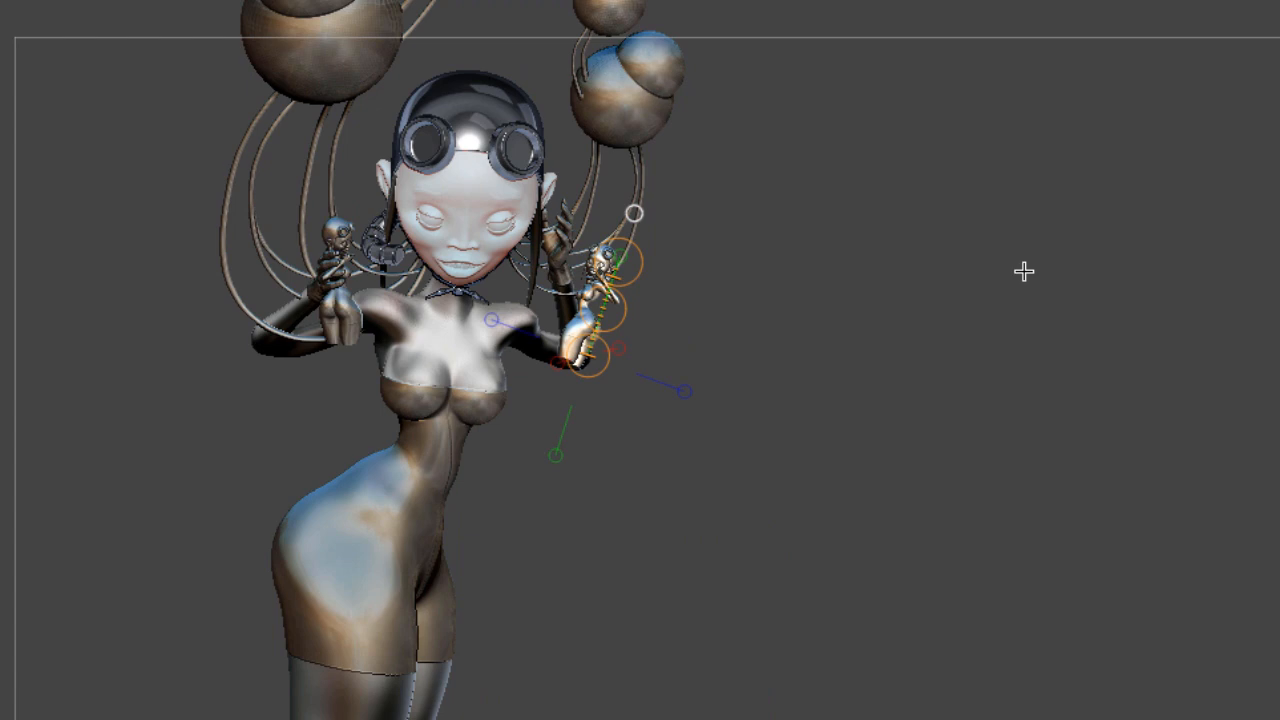
{"action": "left_click_drag", "start_coordinate": [1020, 286], "coordinate": [1018, 318]}
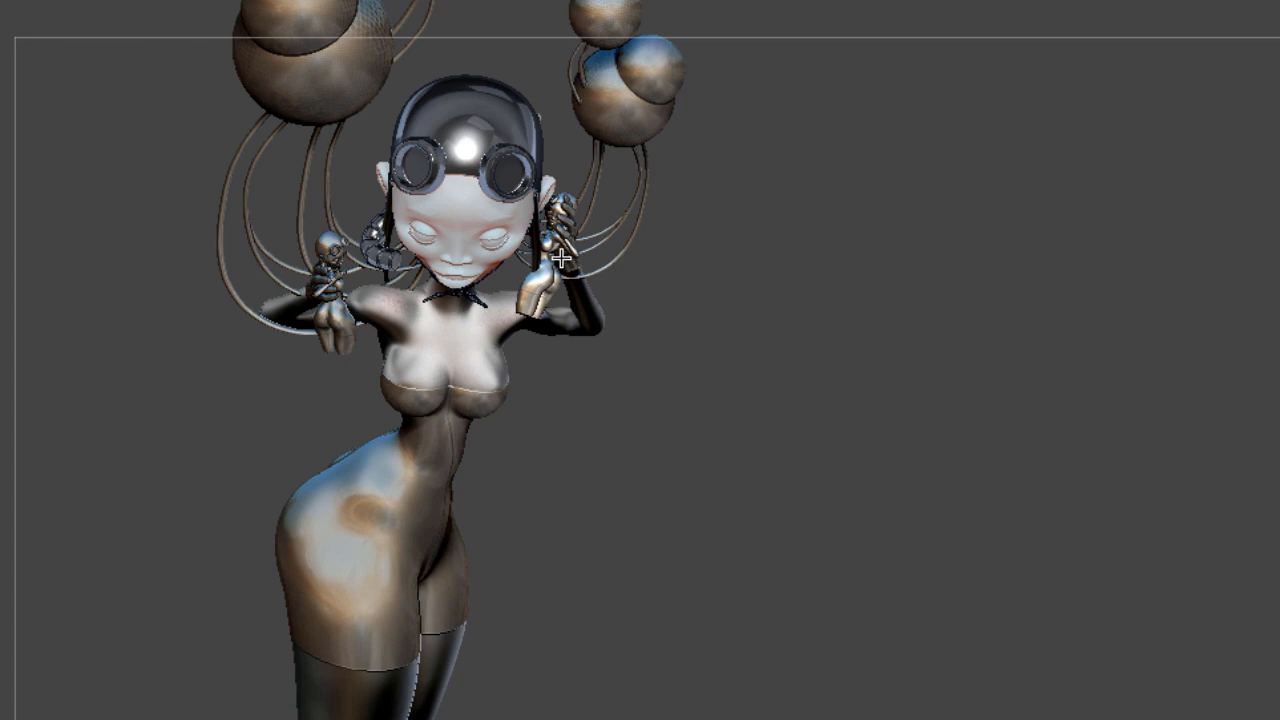
{"action": "left_click_drag", "start_coordinate": [561, 258], "coordinate": [561, 234]}
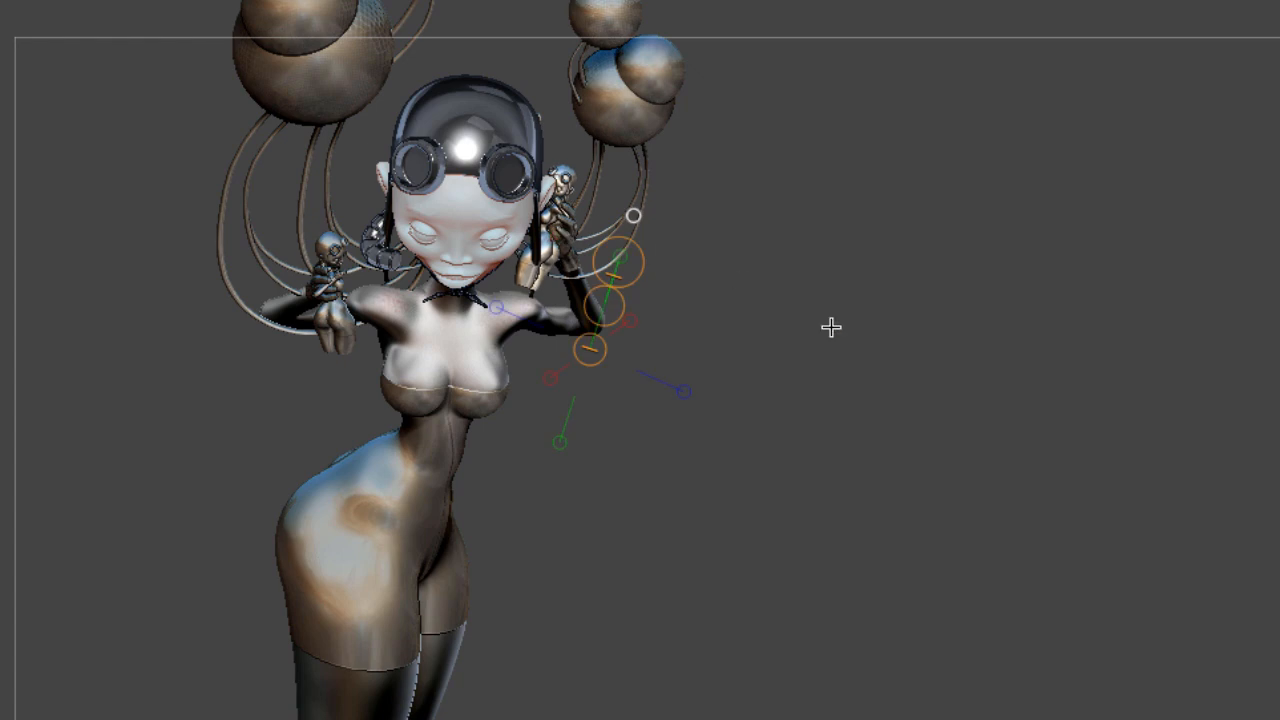
{"action": "left_click_drag", "start_coordinate": [798, 296], "coordinate": [764, 251]}
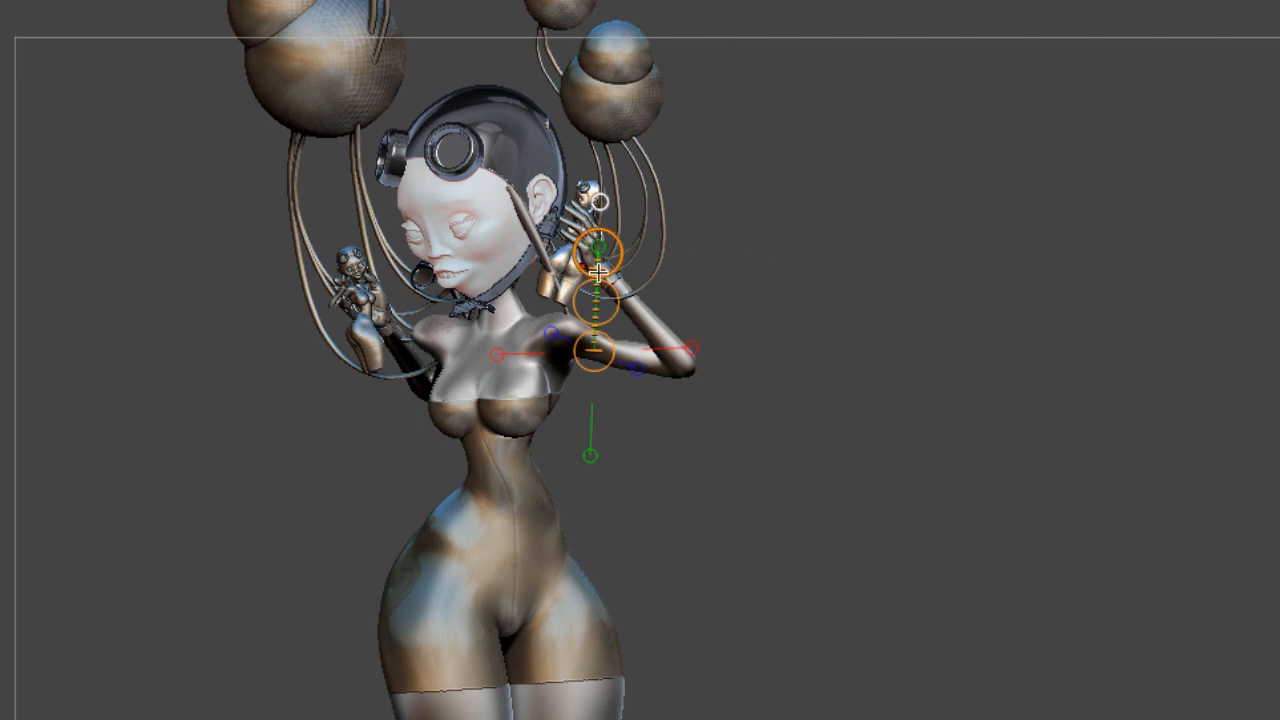
{"action": "left_click_drag", "start_coordinate": [561, 292], "coordinate": [597, 191]}
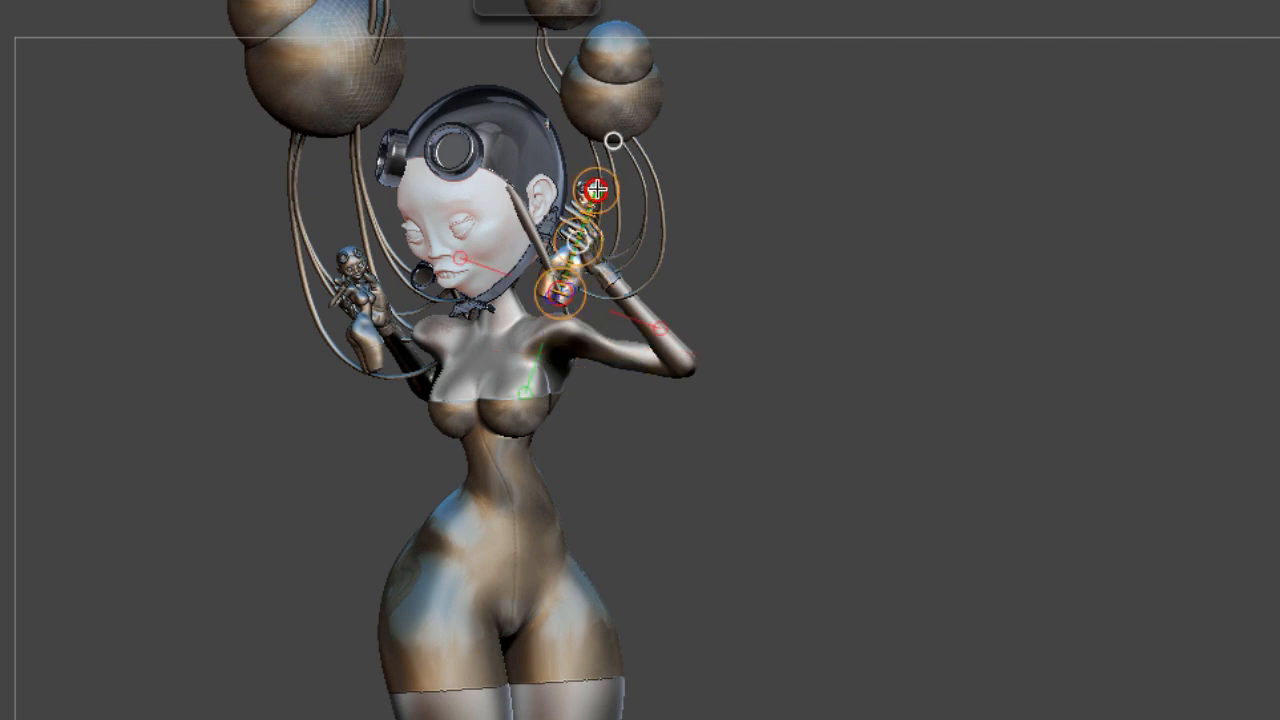
{"action": "left_click_drag", "start_coordinate": [576, 240], "coordinate": [640, 0]}
{"action": "left_click", "coordinate": [858, 203]}
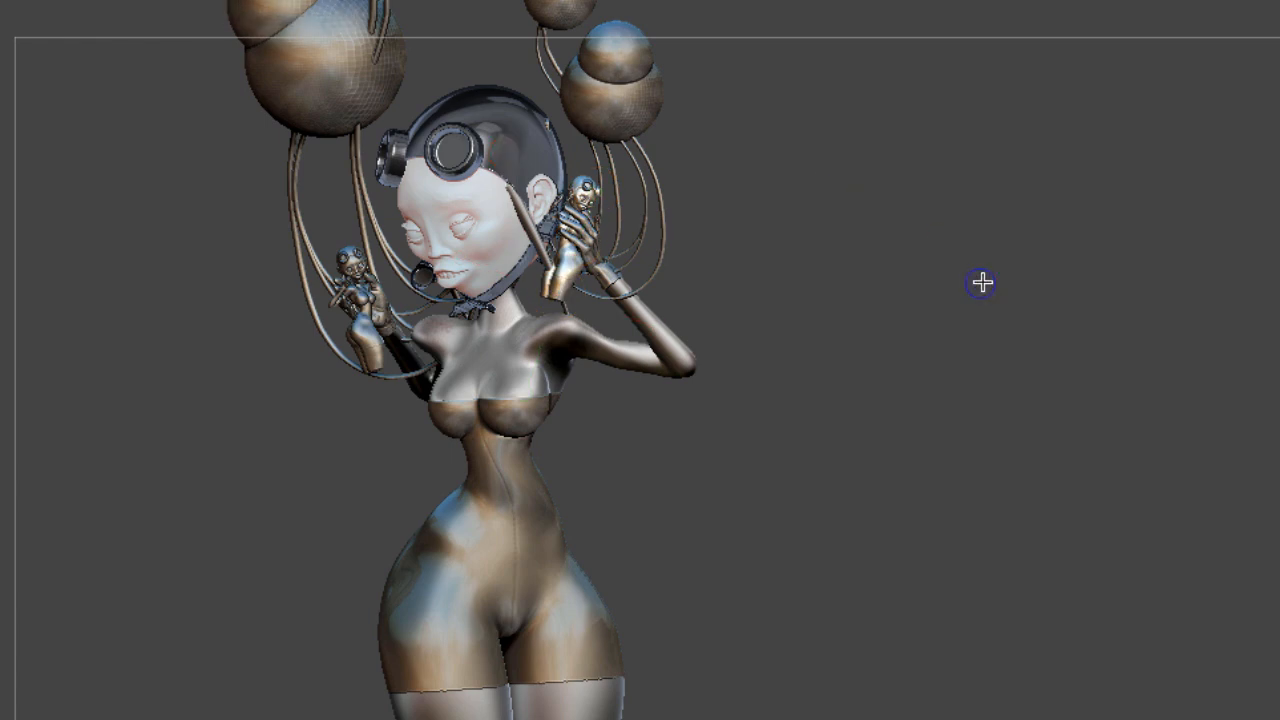
Move the mirrored tiny figure into the grip of the hand beside the head
{"action": "left_click_drag", "start_coordinate": [982, 283], "coordinate": [987, 357]}
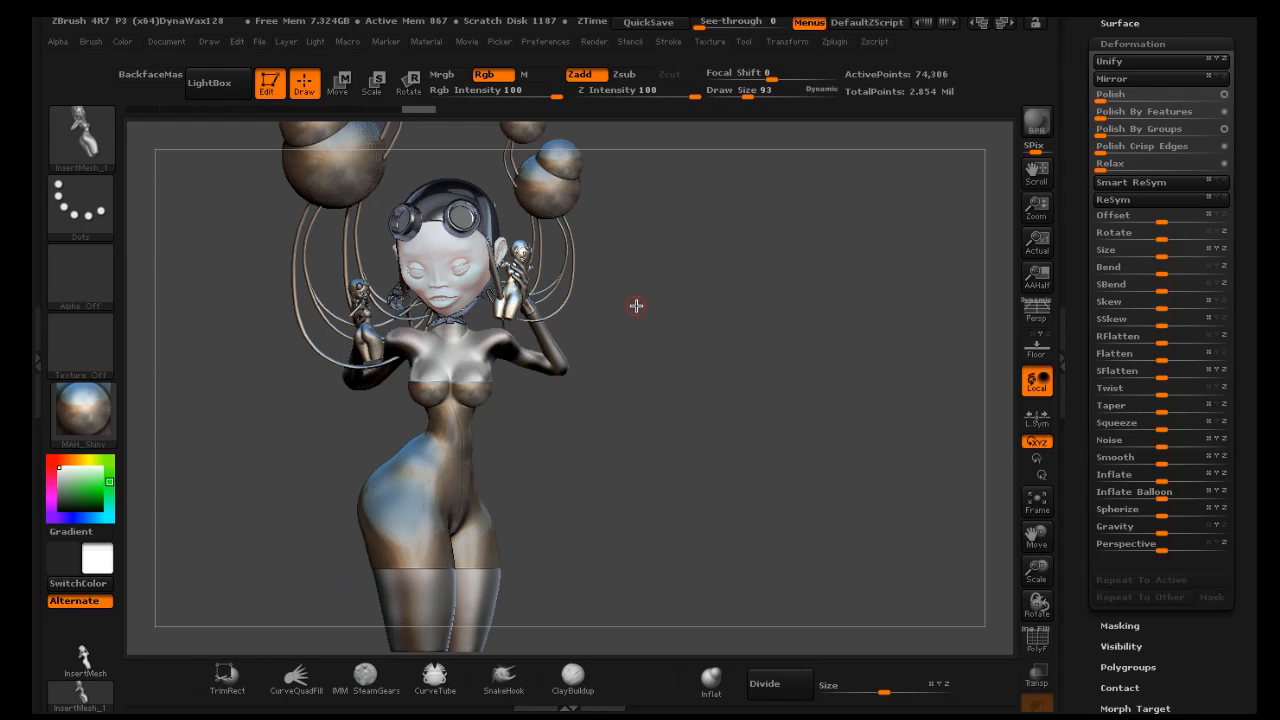
{"action": "key", "text": "w"}
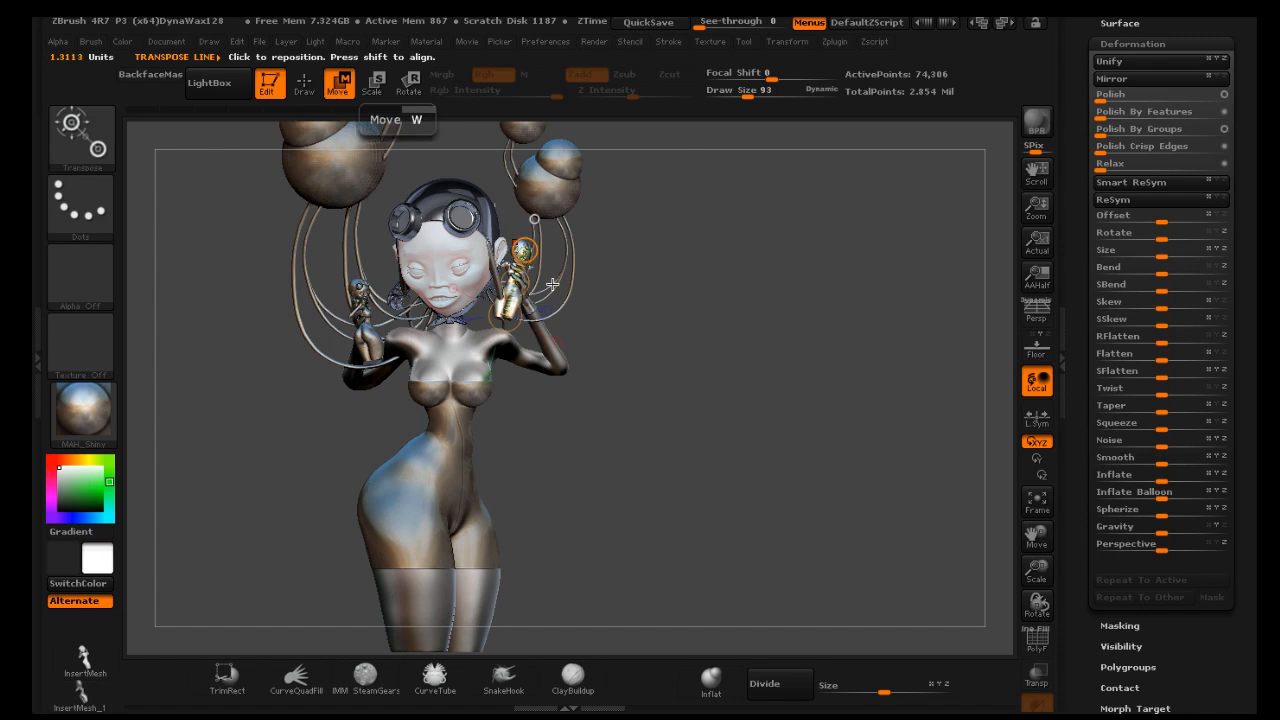
{"action": "mouse_move", "coordinate": [534, 218]}
{"action": "left_mouse_down"}
{"action": "mouse_move", "coordinate": [514, 294]}
{"action": "mouse_move", "coordinate": [566, 203]}
{"action": "mouse_move", "coordinate": [558, 213]}
{"action": "left_mouse_up"}
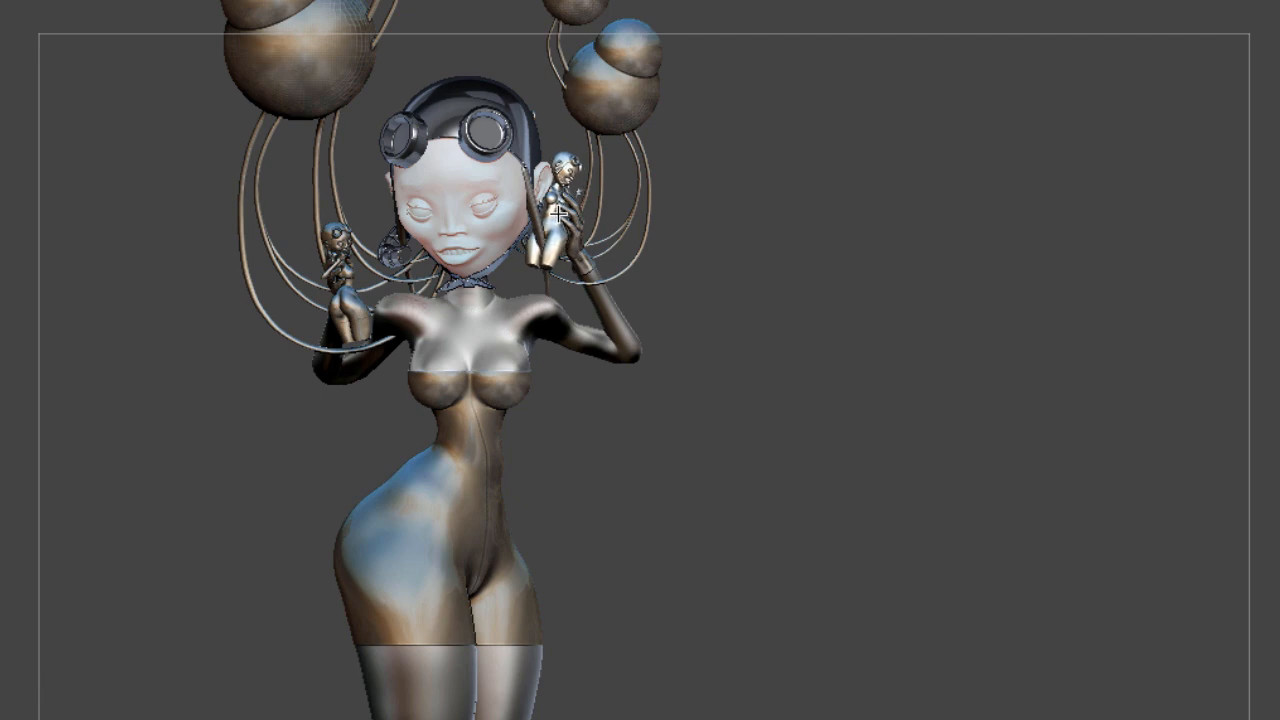
{"action": "left_click_drag", "start_coordinate": [558, 213], "coordinate": [558, 215]}
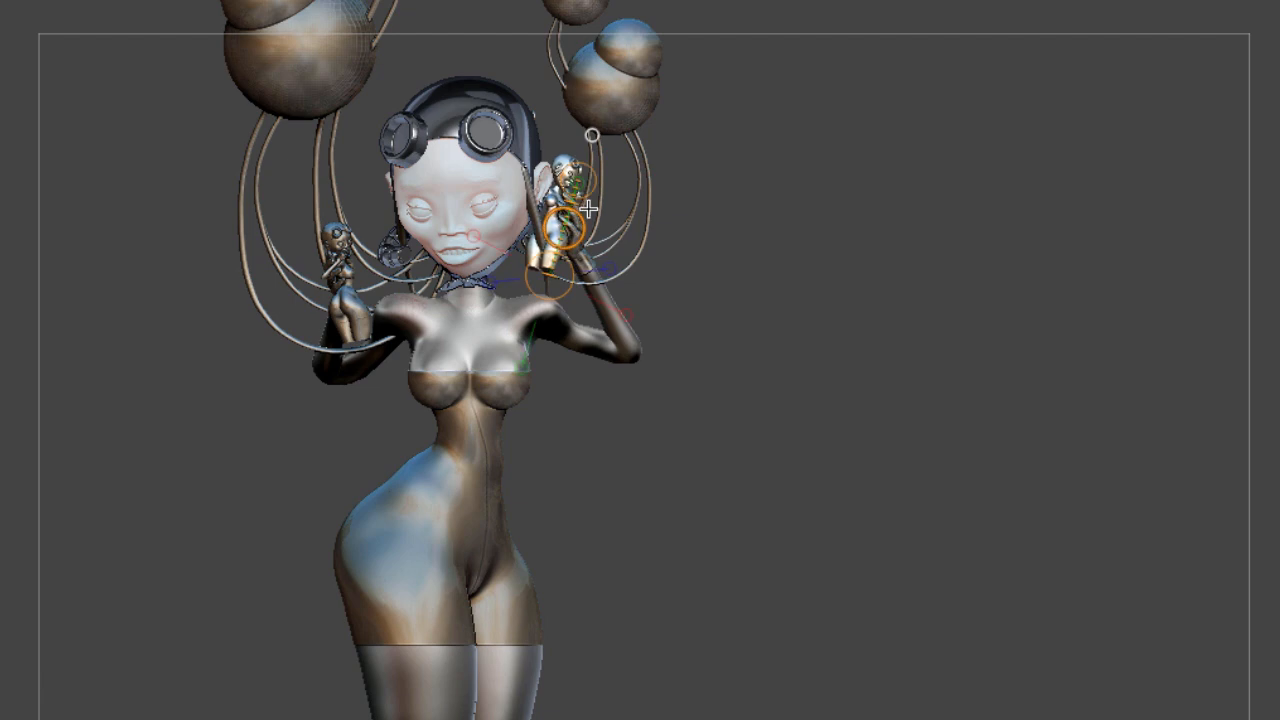
{"action": "mouse_move", "coordinate": [739, 221]}
{"action": "left_mouse_down"}
{"action": "mouse_move", "coordinate": [674, 210]}
{"action": "mouse_move", "coordinate": [780, 215]}
{"action": "left_mouse_up"}
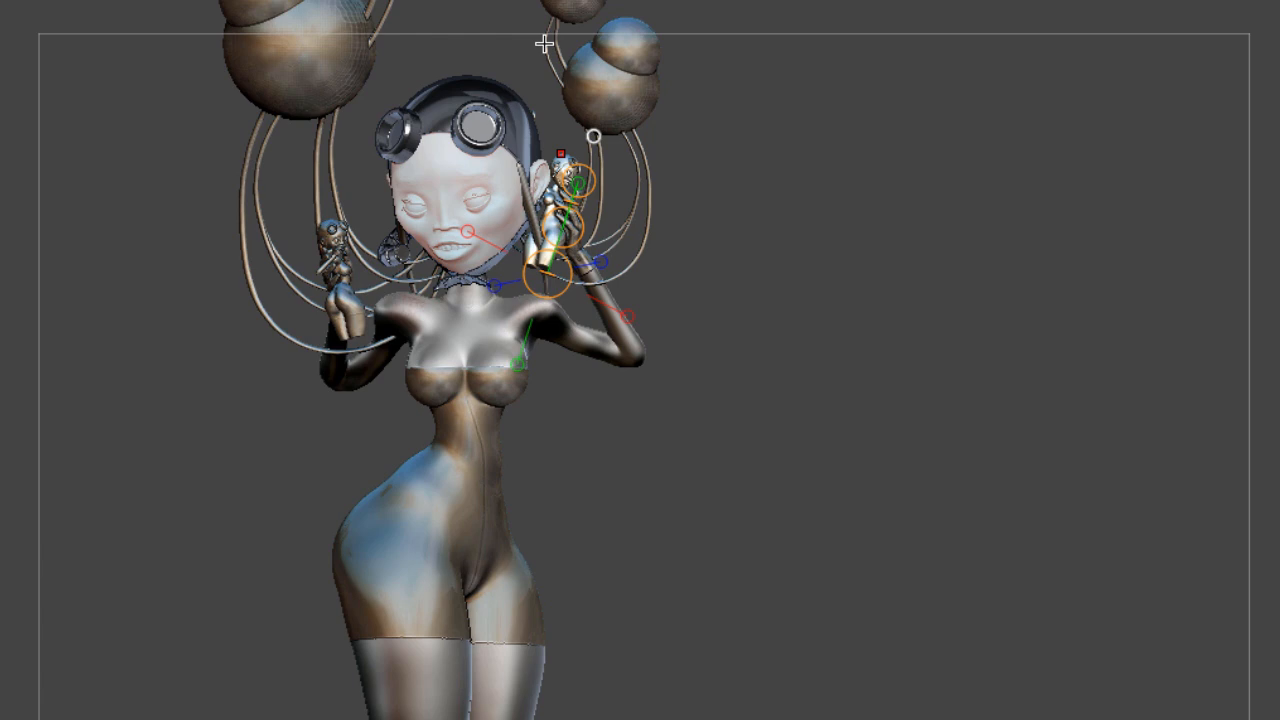
{"action": "key", "text": "q"}
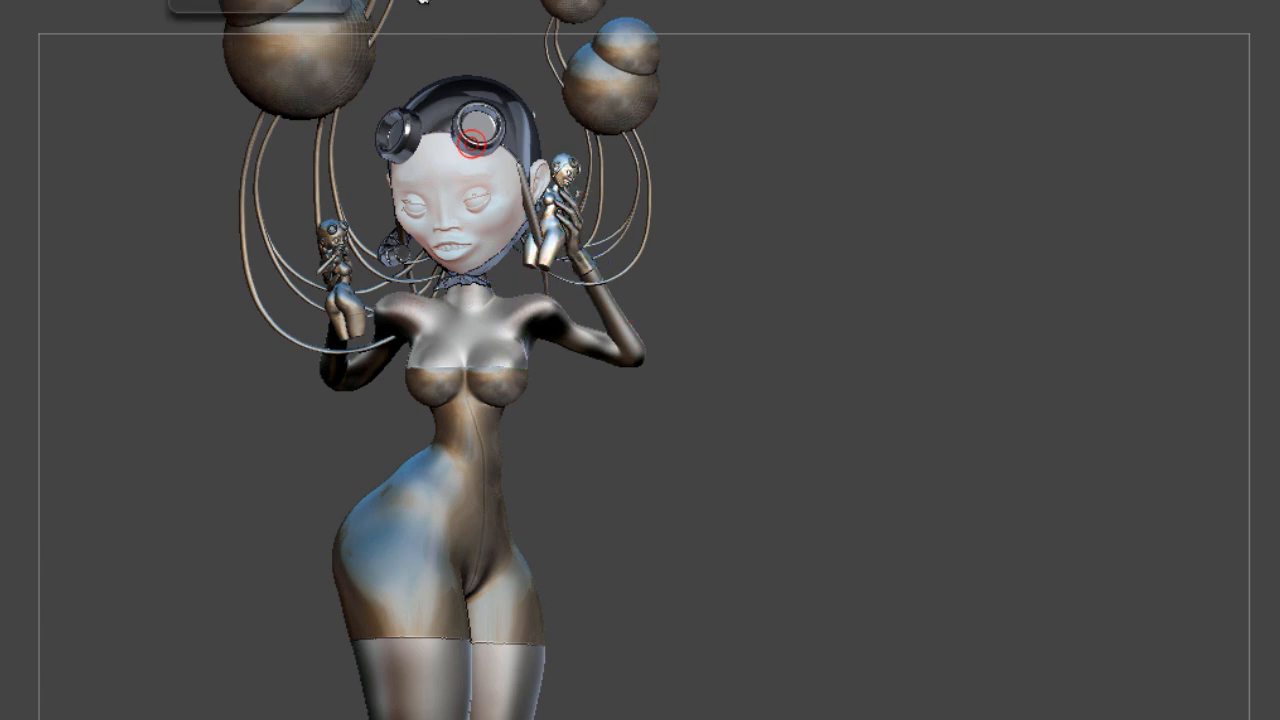
{"action": "left_click_drag", "start_coordinate": [863, 234], "coordinate": [879, 236]}
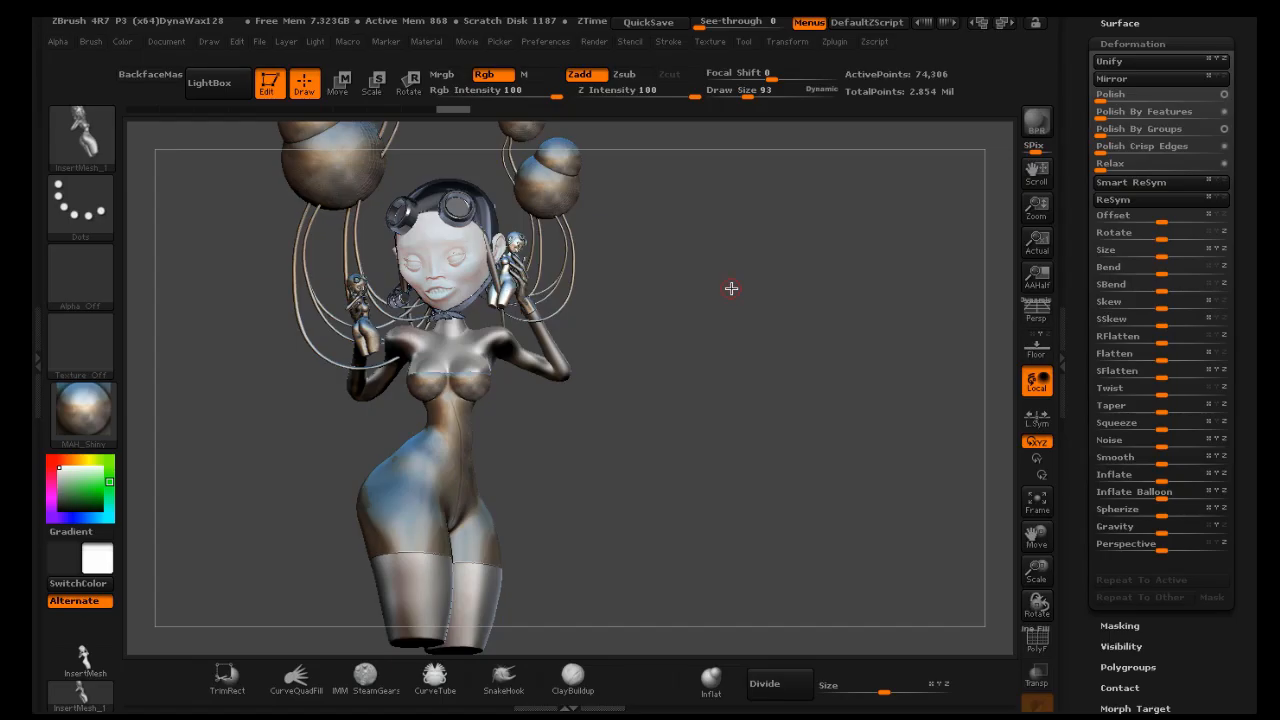
Select the tiny figure subtool held beside the head and move it further down into the hand with the Move transpose line
{"action": "left_click_drag", "start_coordinate": [1238, 93], "coordinate": [1227, 224]}
{"action": "left_click", "coordinate": [1158, 217]}
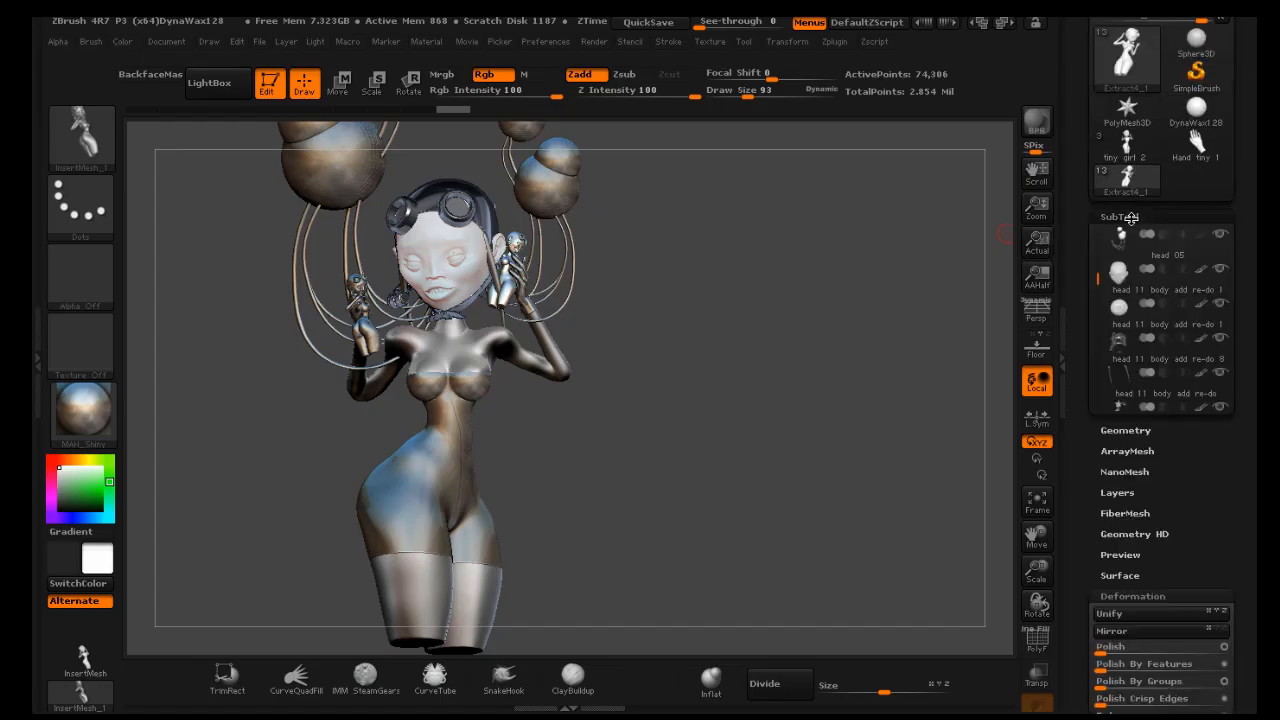
{"action": "mouse_move", "coordinate": [1160, 222]}
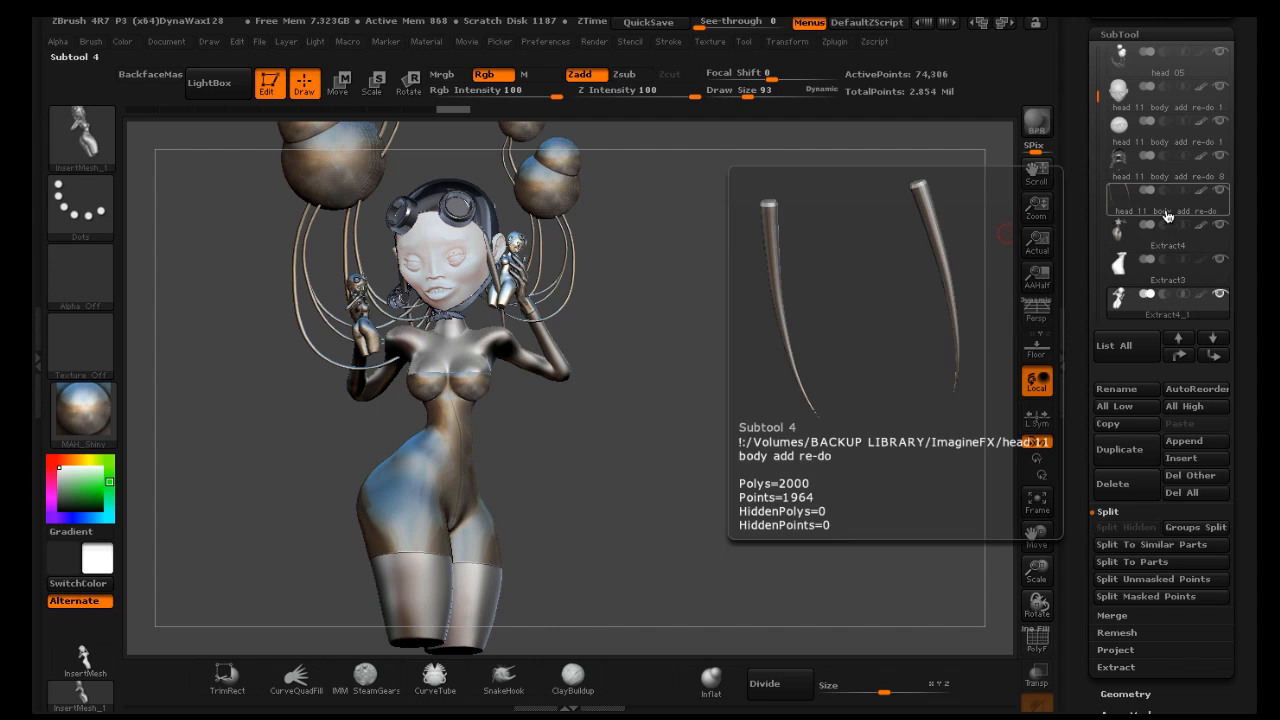
{"action": "left_click", "coordinate": [1160, 195]}
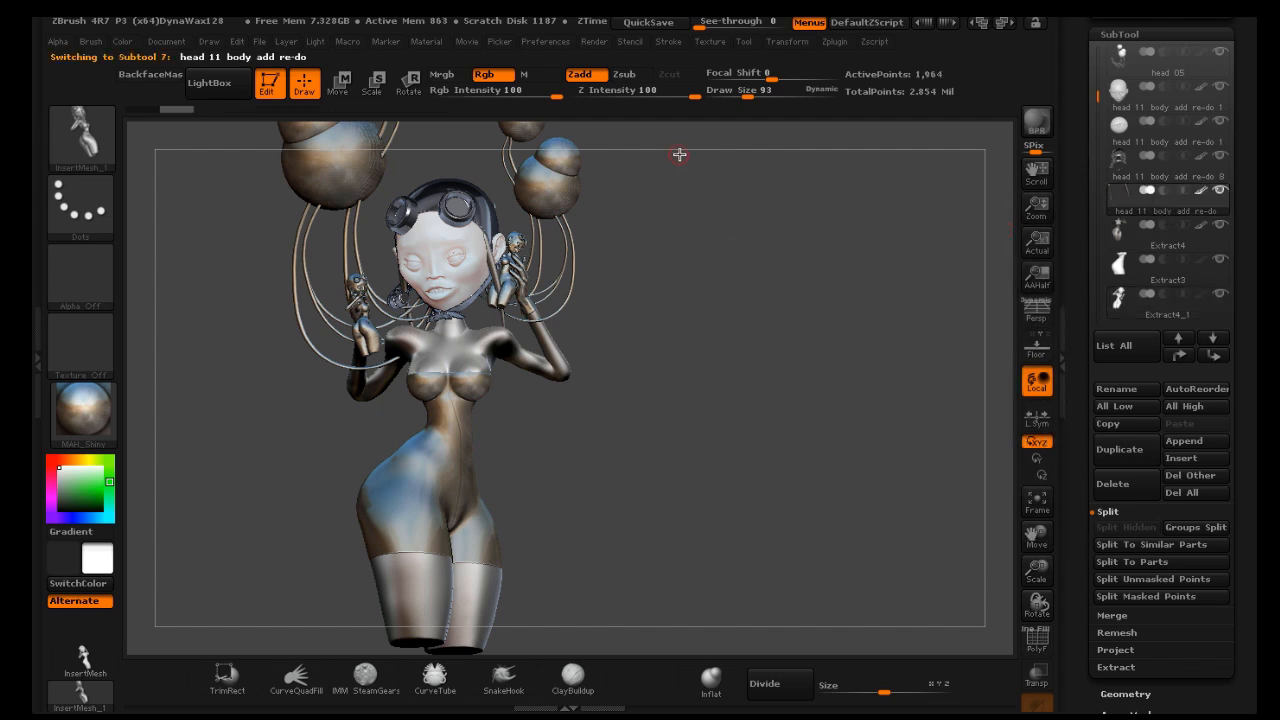
{"action": "mouse_move", "coordinate": [679, 155]}
{"action": "left_mouse_down", "text": "ctrl"}
{"action": "mouse_move", "coordinate": [604, 399]}
{"action": "mouse_move", "coordinate": [471, 405]}
{"action": "left_mouse_up", "text": "ctrl"}
{"action": "key", "text": "ctrl"}
{"action": "key", "text": "w"}
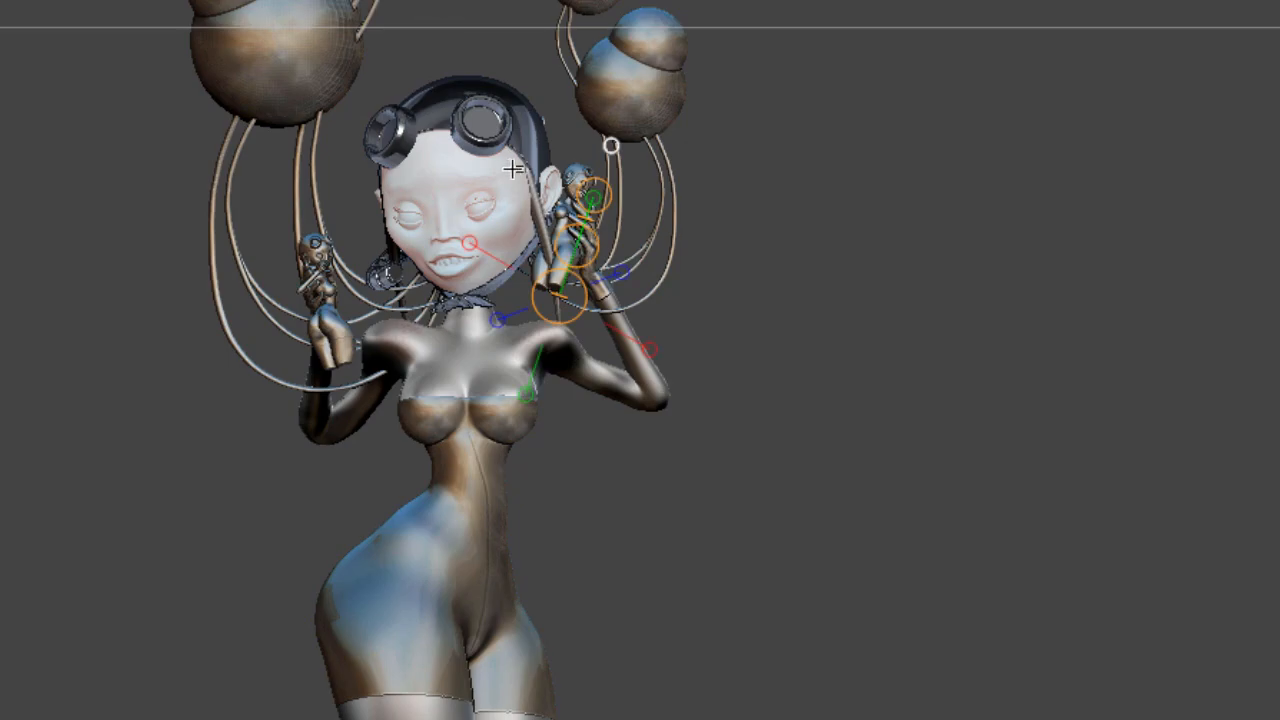
{"action": "left_click_drag", "start_coordinate": [530, 182], "coordinate": [532, 301]}
{"action": "left_click_drag", "start_coordinate": [532, 182], "coordinate": [531, 178]}
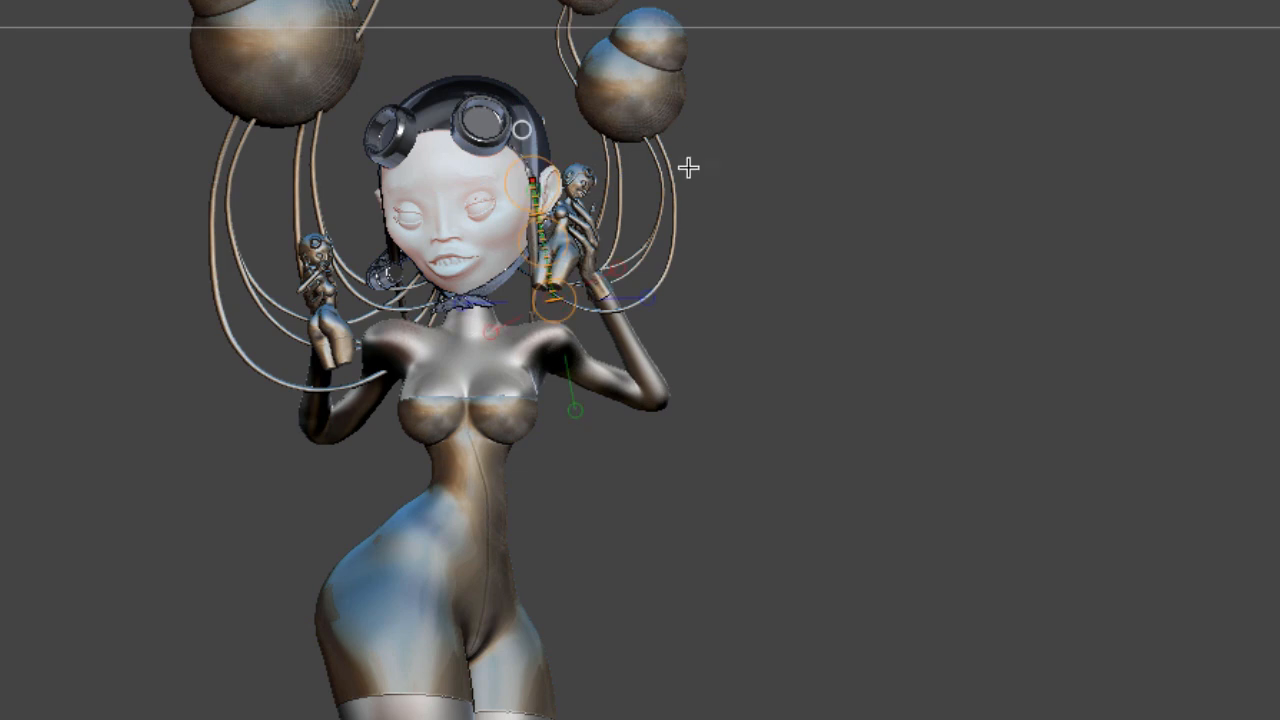
Orbit around the model to inspect the tiny figures in both hands
{"action": "key", "text": "q"}
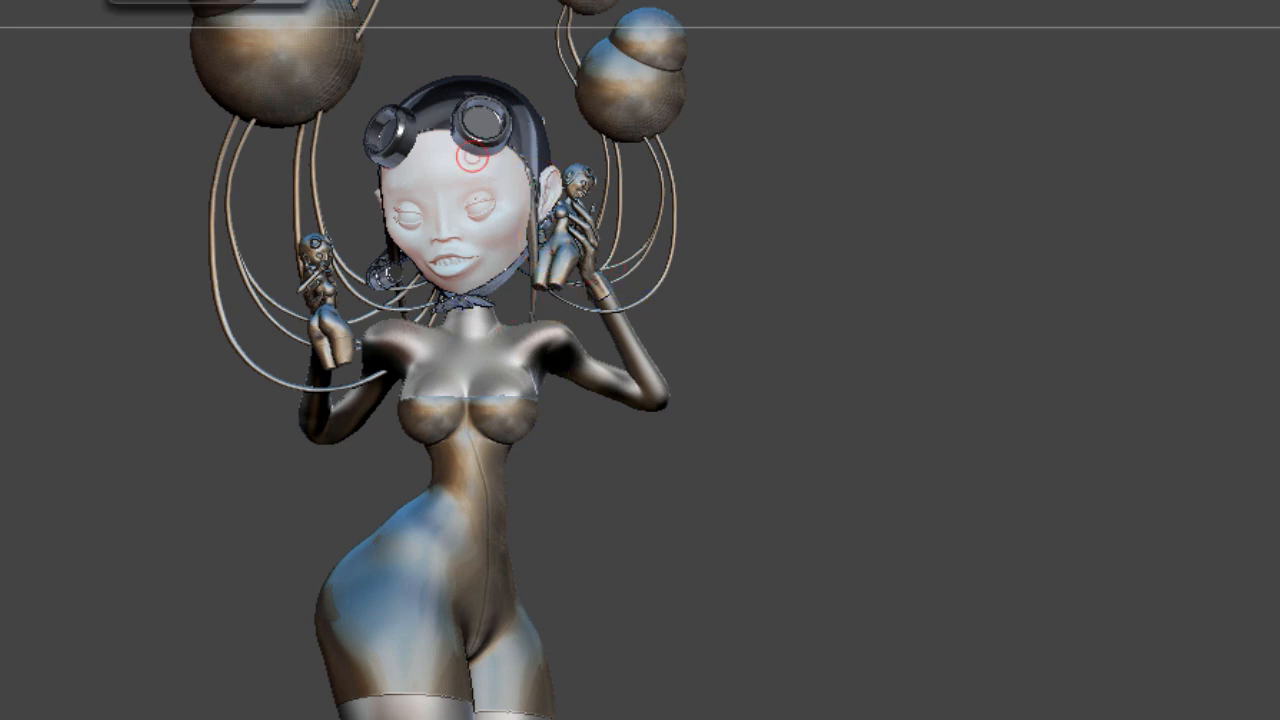
{"action": "mouse_move", "coordinate": [918, 194]}
{"action": "left_mouse_down"}
{"action": "mouse_move", "coordinate": [956, 219]}
{"action": "mouse_move", "coordinate": [946, 231]}
{"action": "mouse_move", "coordinate": [913, 149]}
{"action": "left_mouse_up"}
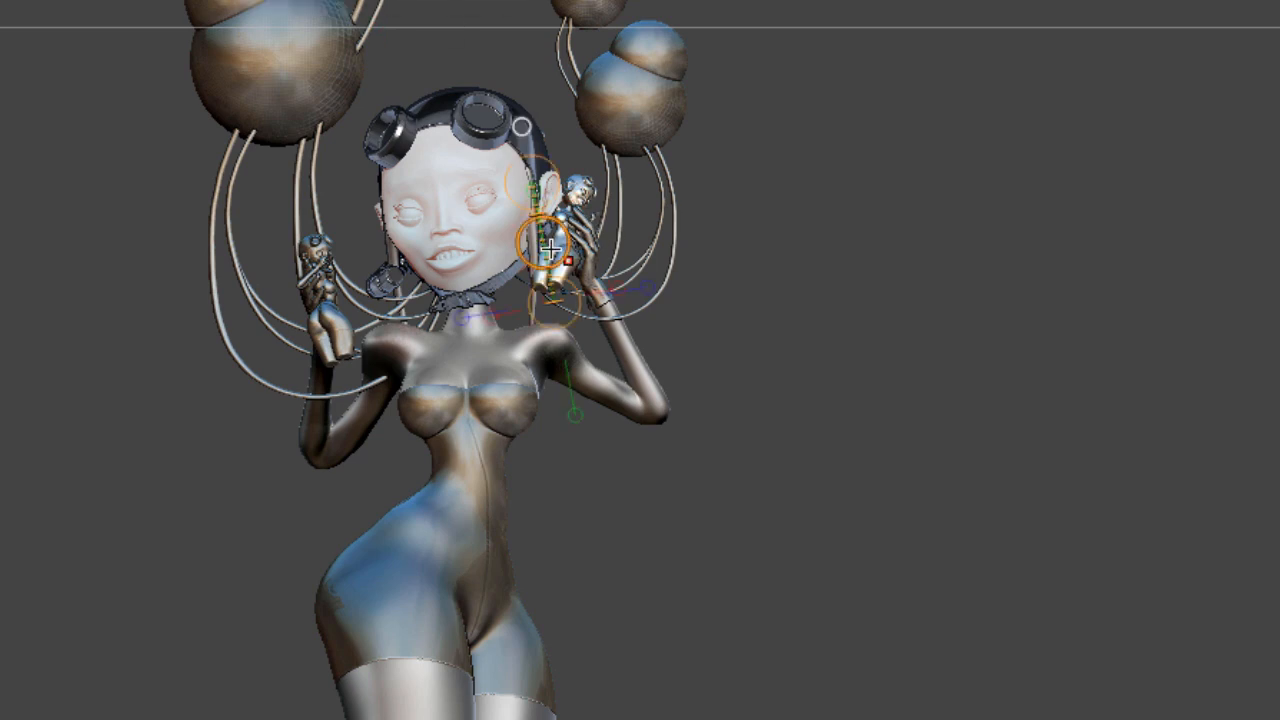
{"action": "left_click_drag", "start_coordinate": [546, 240], "coordinate": [551, 241]}
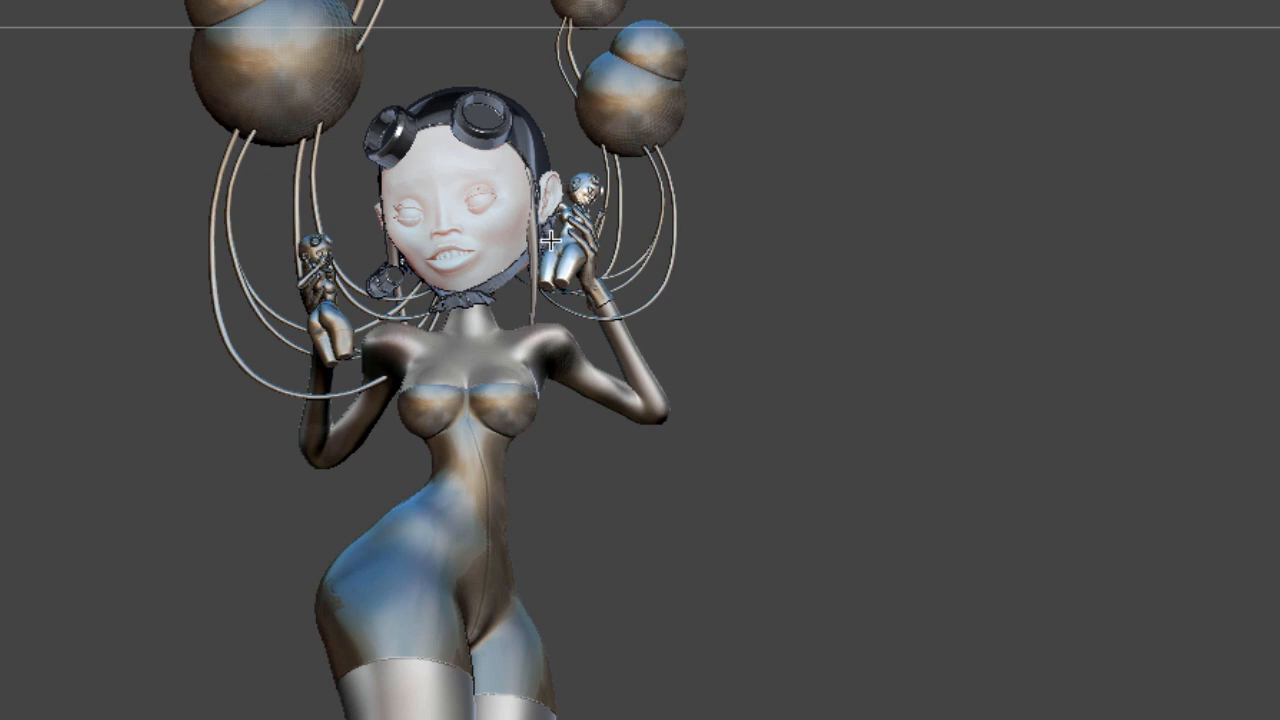
{"action": "left_click", "coordinate": [238, 2]}
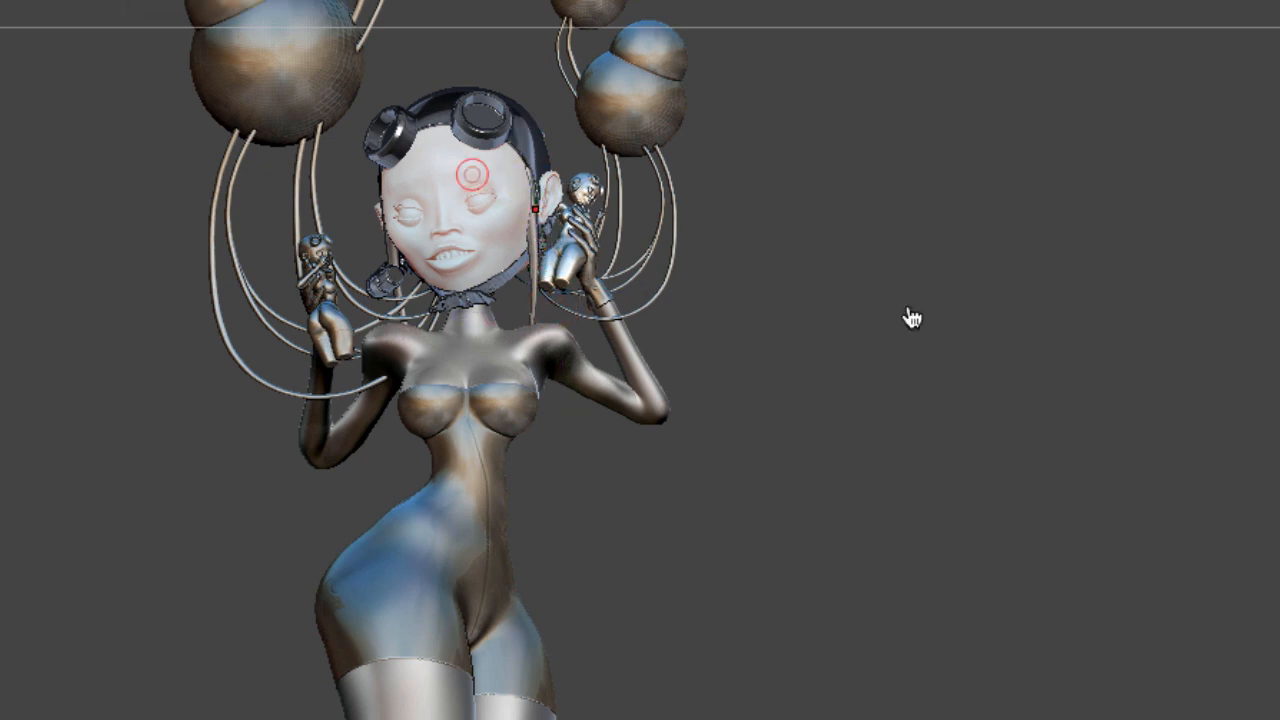
{"action": "mouse_move", "coordinate": [966, 386]}
{"action": "left_mouse_down"}
{"action": "mouse_move", "coordinate": [950, 402]}
{"action": "mouse_move", "coordinate": [998, 379]}
{"action": "mouse_move", "coordinate": [889, 403]}
{"action": "mouse_move", "coordinate": [849, 386]}
{"action": "mouse_move", "coordinate": [1000, 353]}
{"action": "left_mouse_up"}
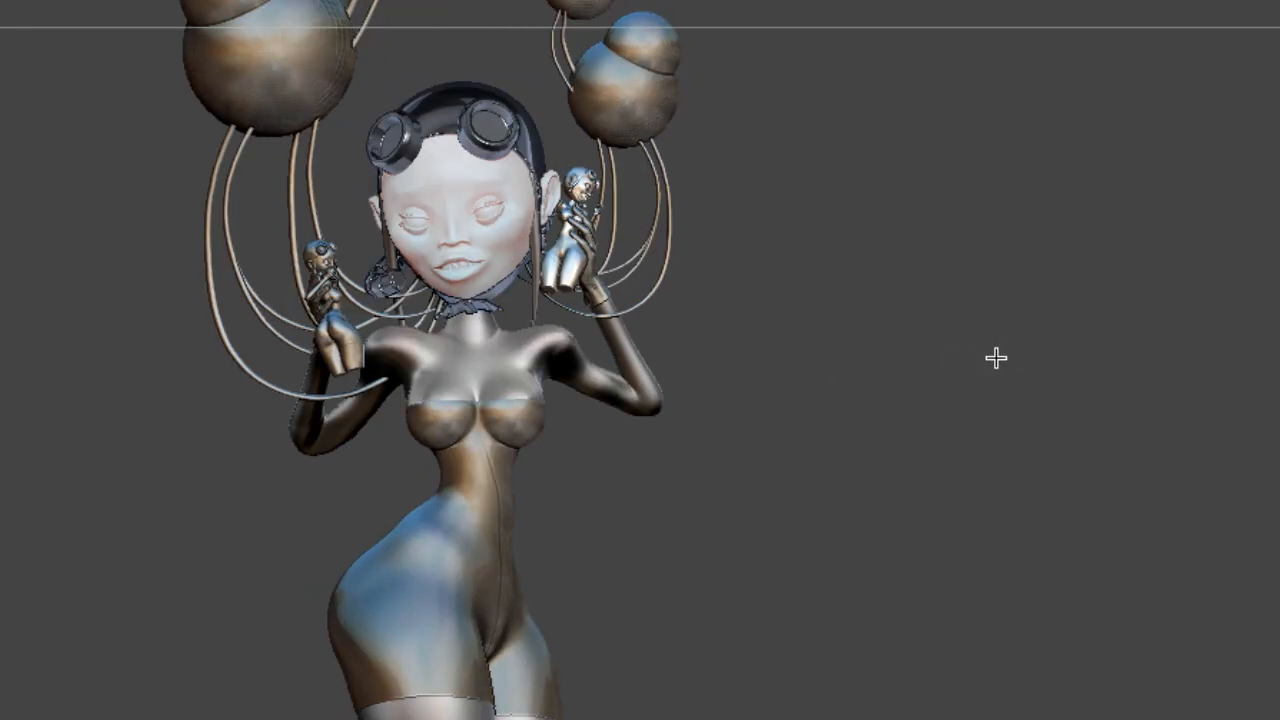
{"action": "left_click", "coordinate": [994, 380]}
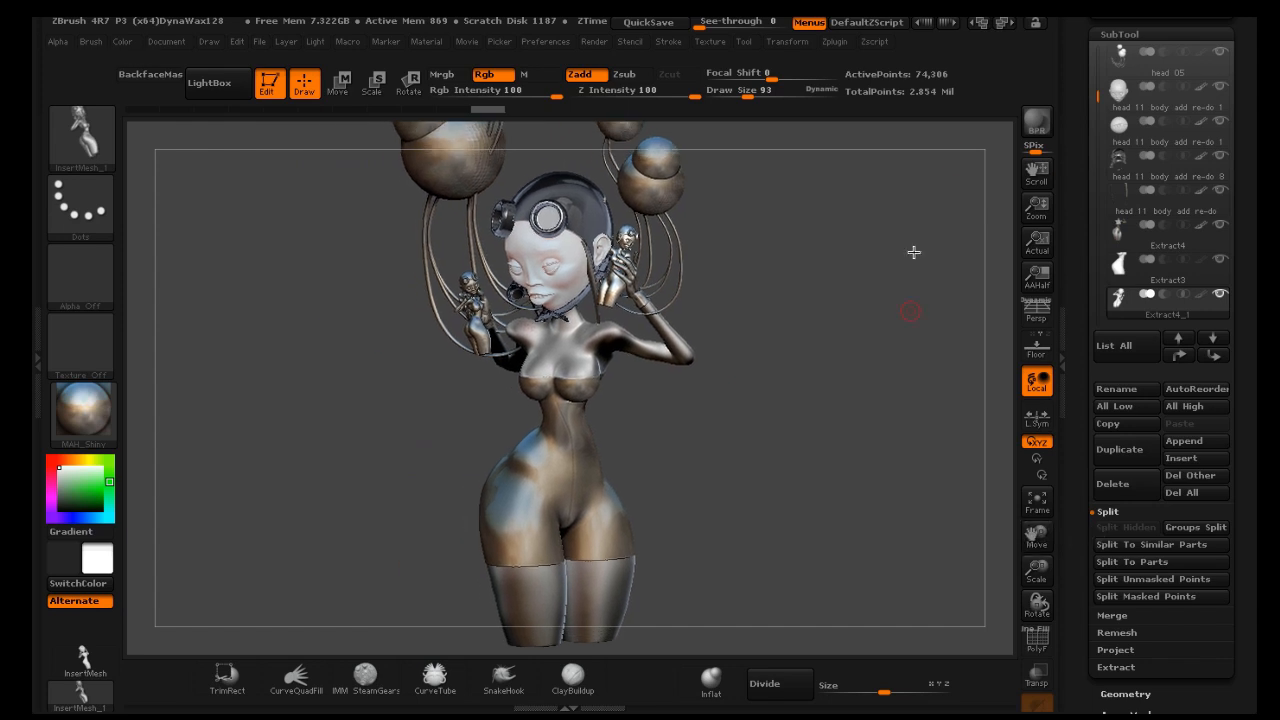
Pick the IMM Curve brush and choose the Necklace Link insert
{"action": "left_click", "coordinate": [1036, 124]}
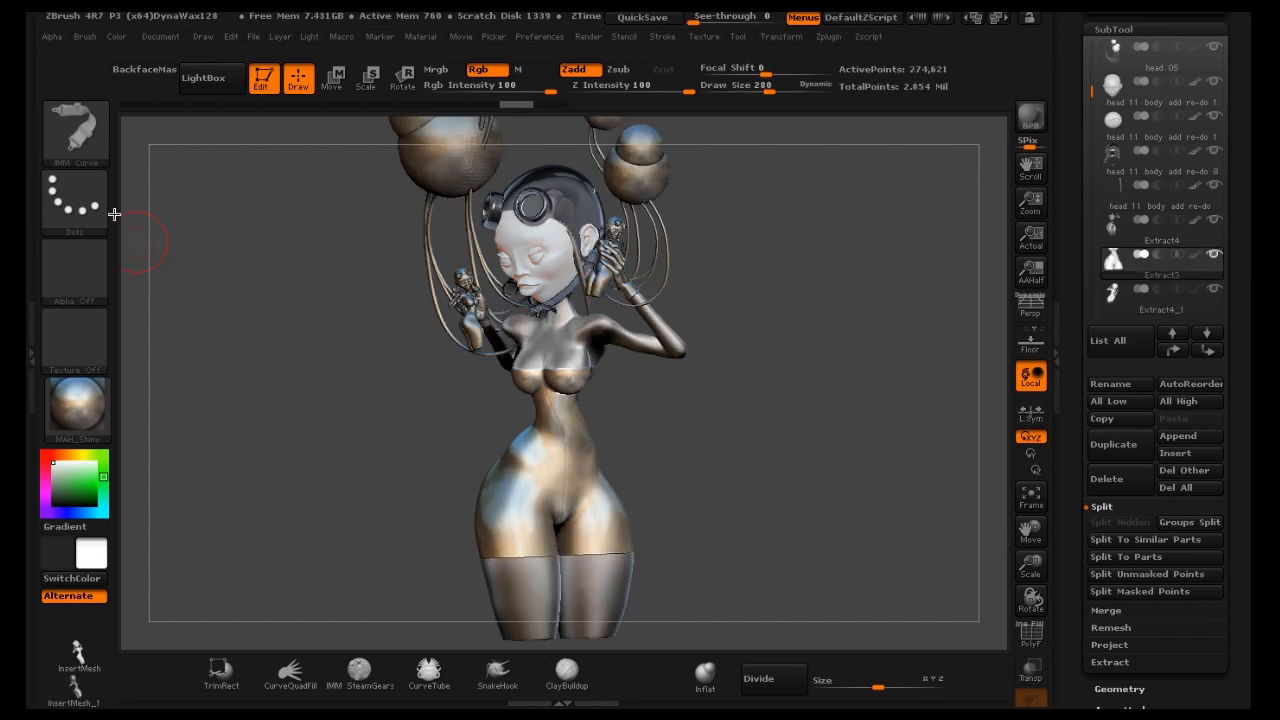
{"action": "left_click", "coordinate": [88, 137]}
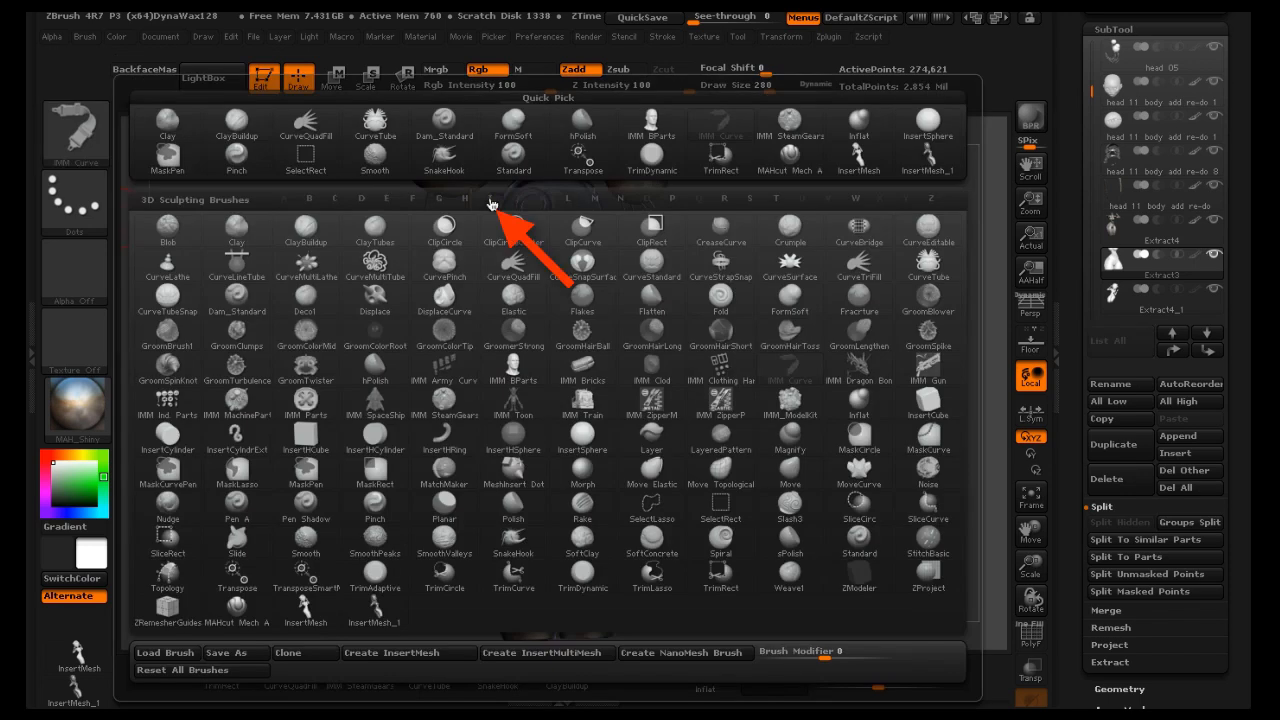
{"action": "key", "text": "i"}
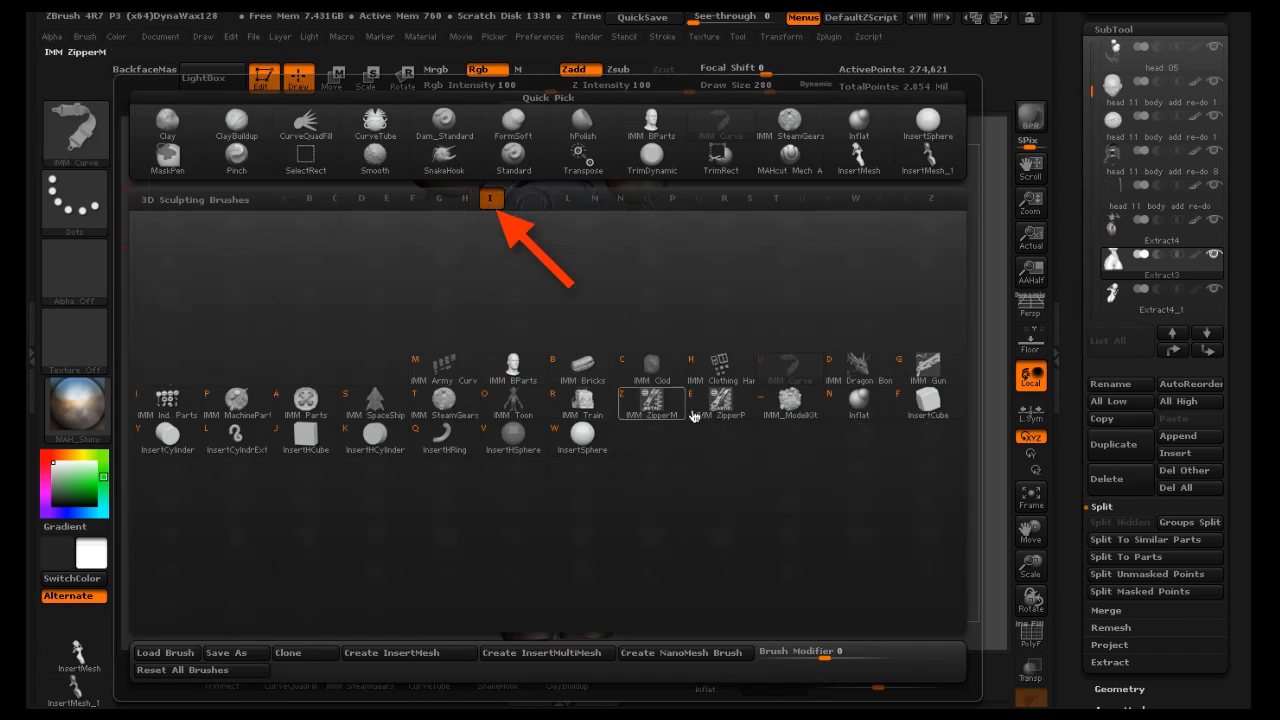
{"action": "left_click", "coordinate": [800, 378]}
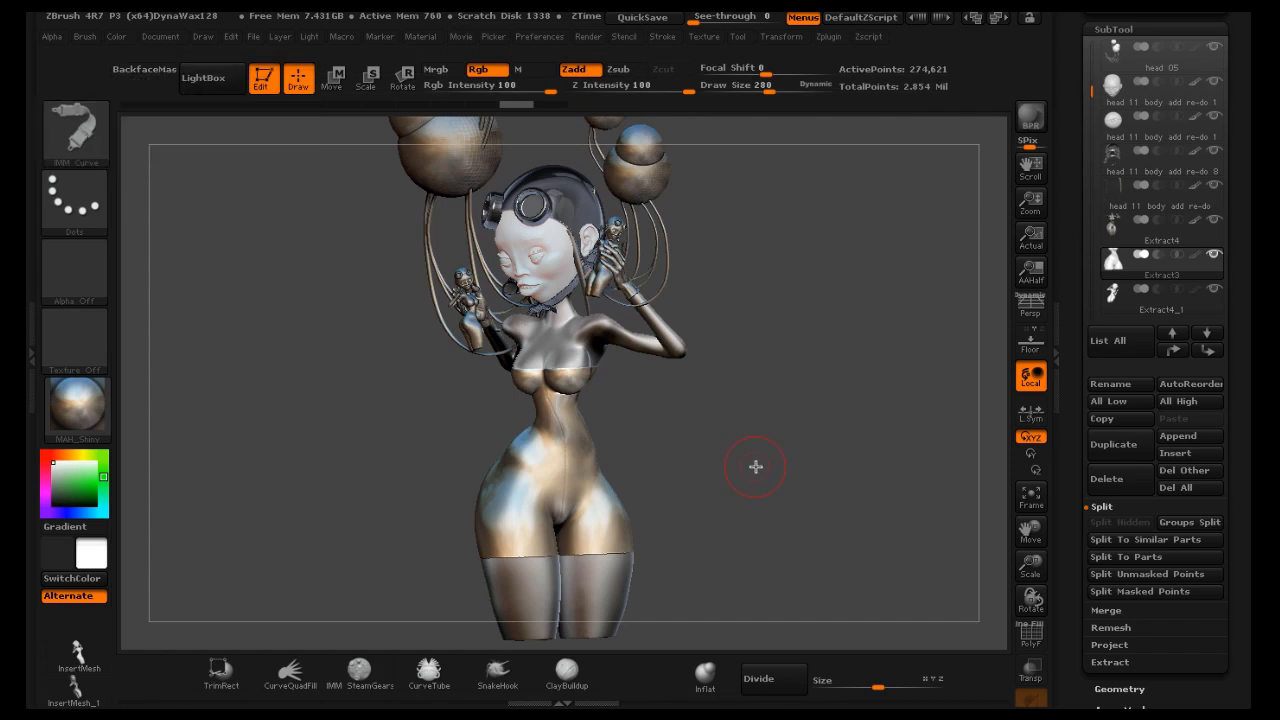
{"action": "key", "text": "m"}
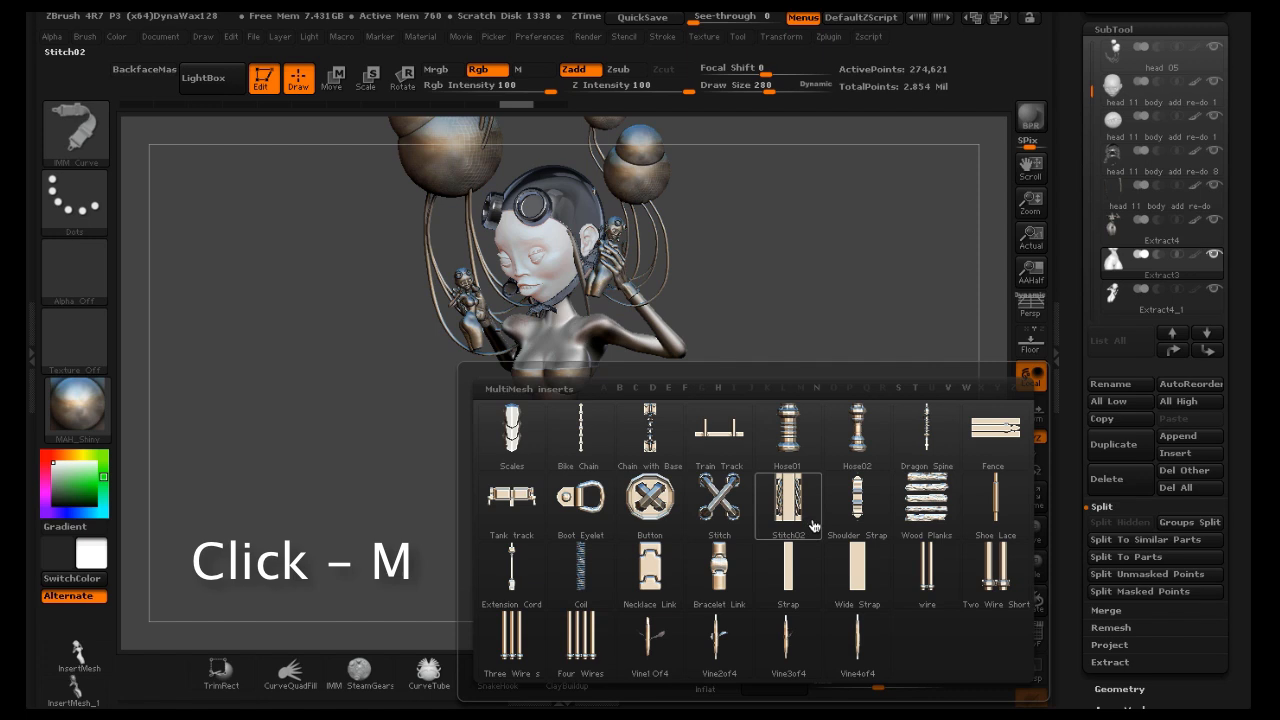
{"action": "left_click", "coordinate": [647, 592]}
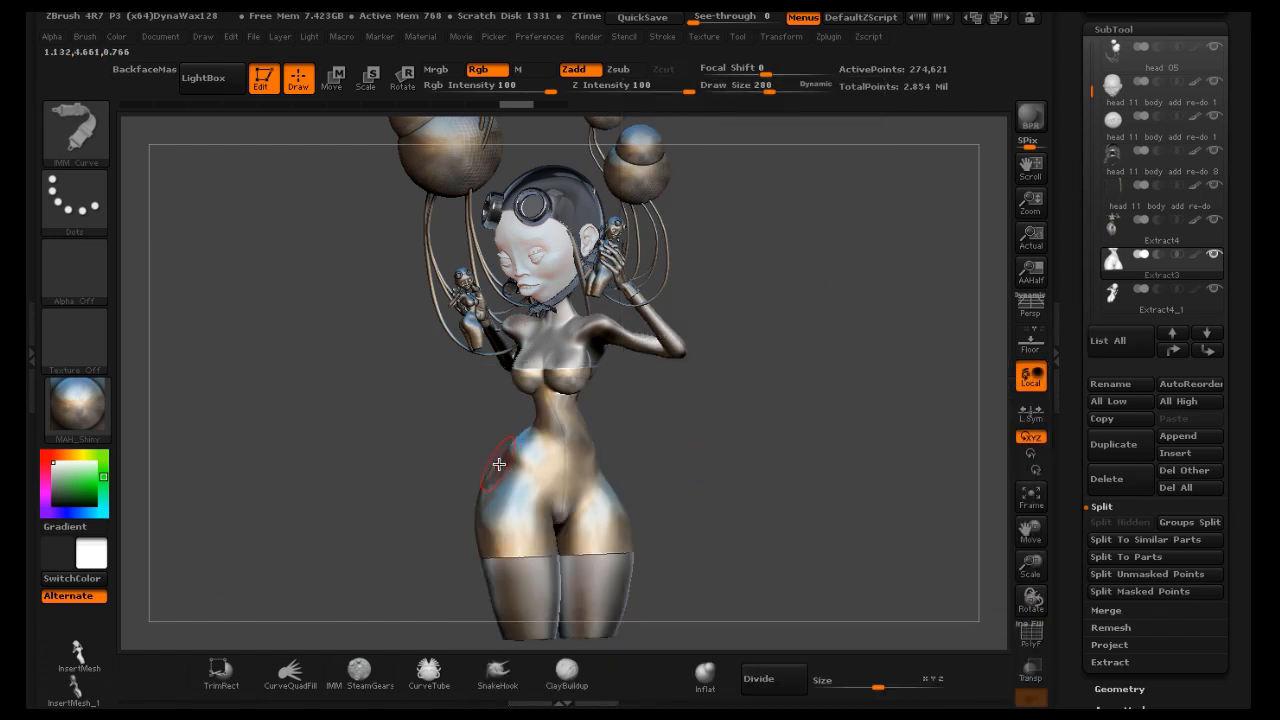
Draw a necklace-link belt curve around the figure's waist
{"action": "left_click_drag", "start_coordinate": [534, 465], "coordinate": [625, 502]}
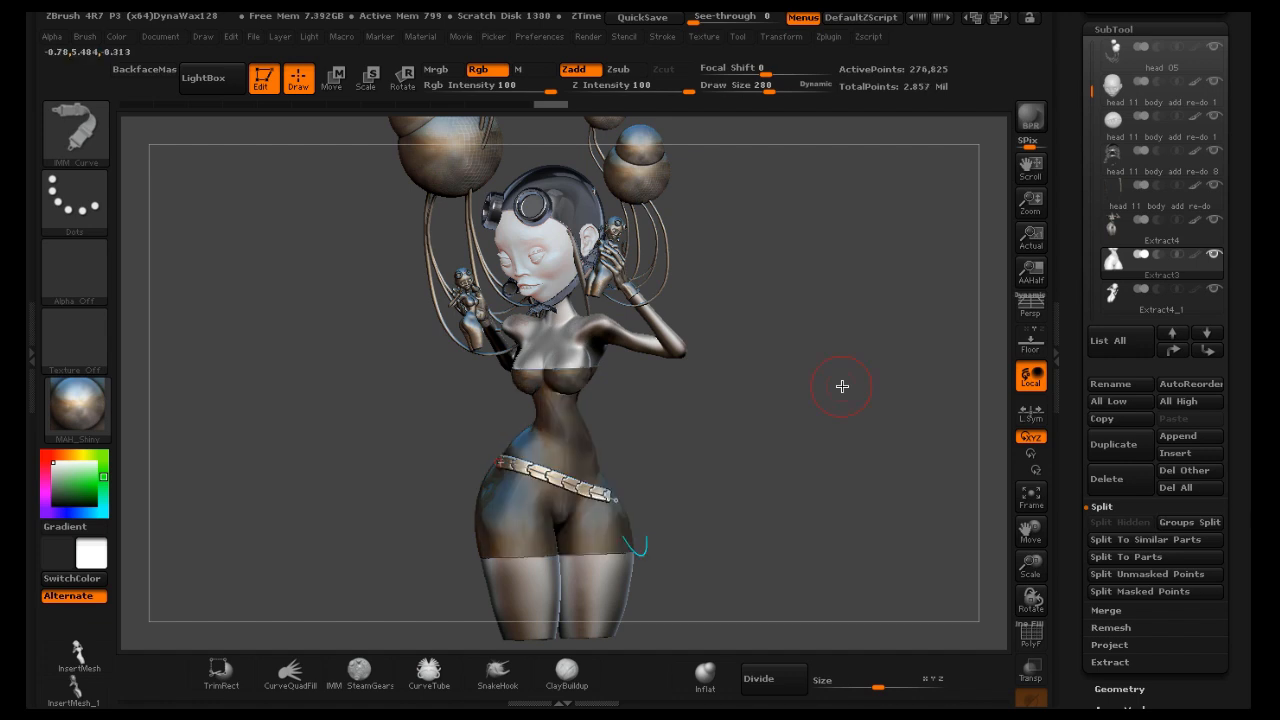
{"action": "left_click_drag", "start_coordinate": [788, 394], "coordinate": [829, 394]}
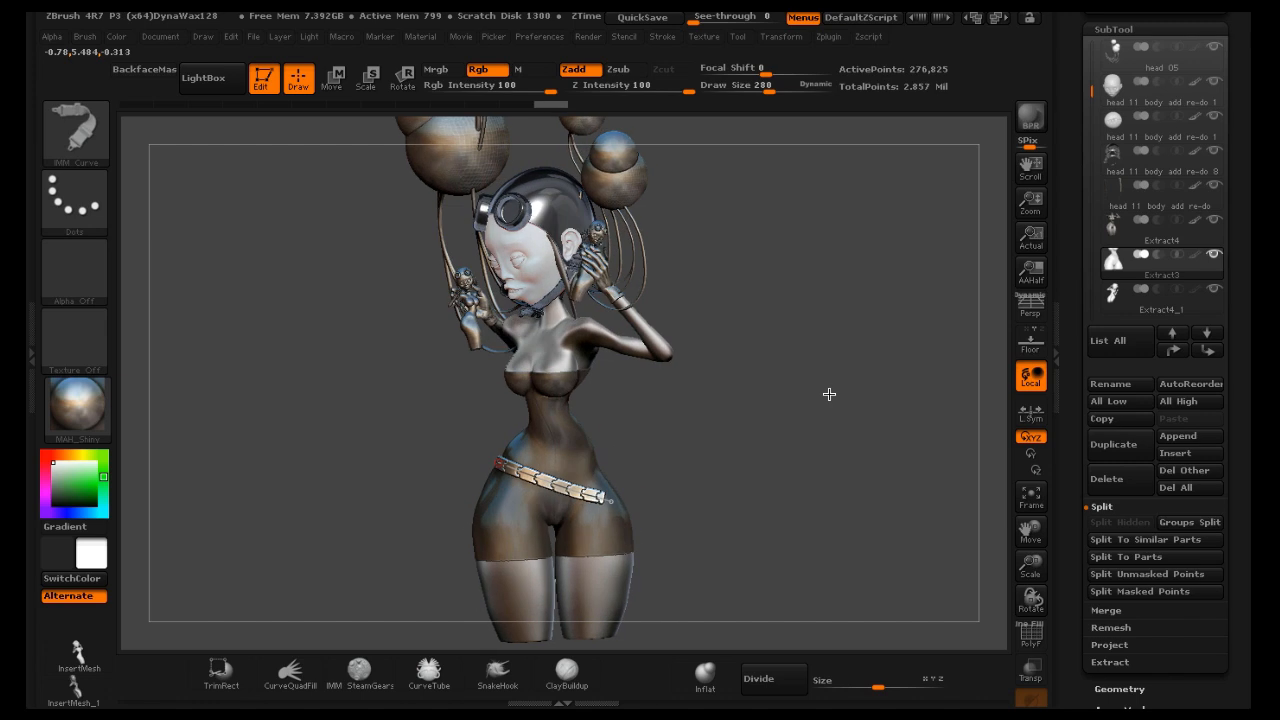
{"action": "left_click", "coordinate": [829, 394]}
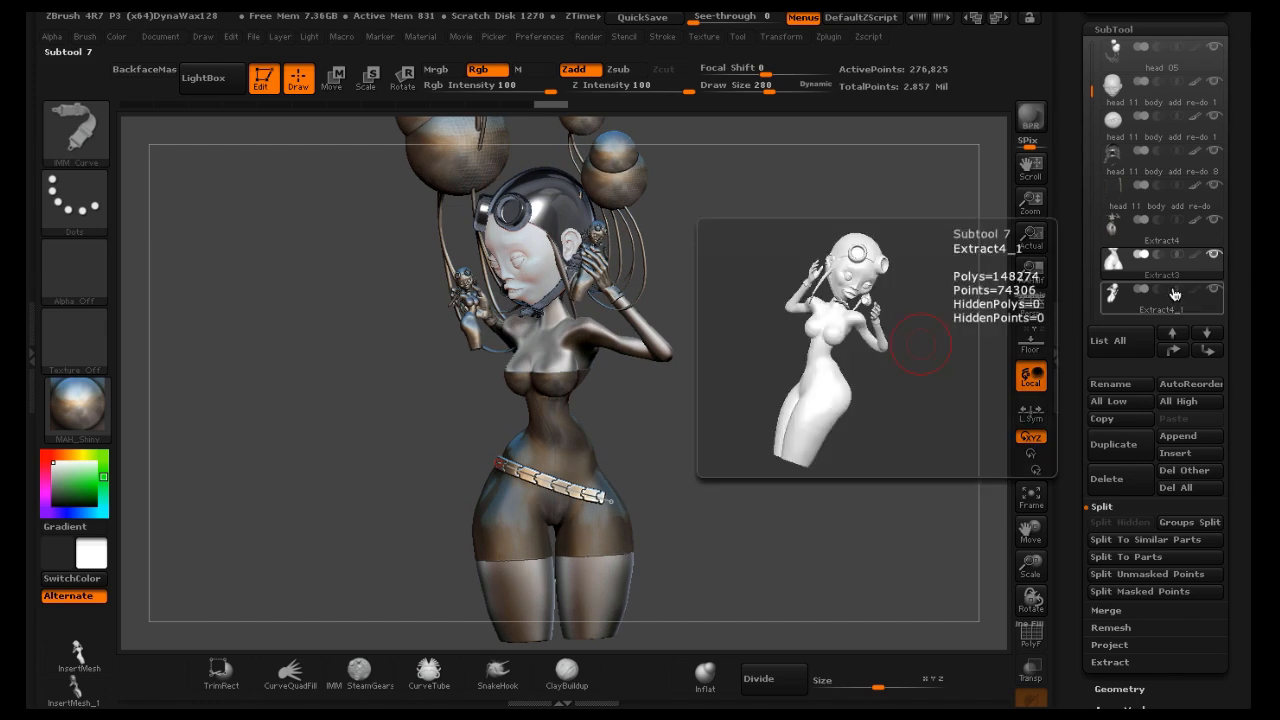
Split the belt off the body into its own subtool with Split Unmasked Points
{"action": "mouse_move", "coordinate": [1175, 278]}
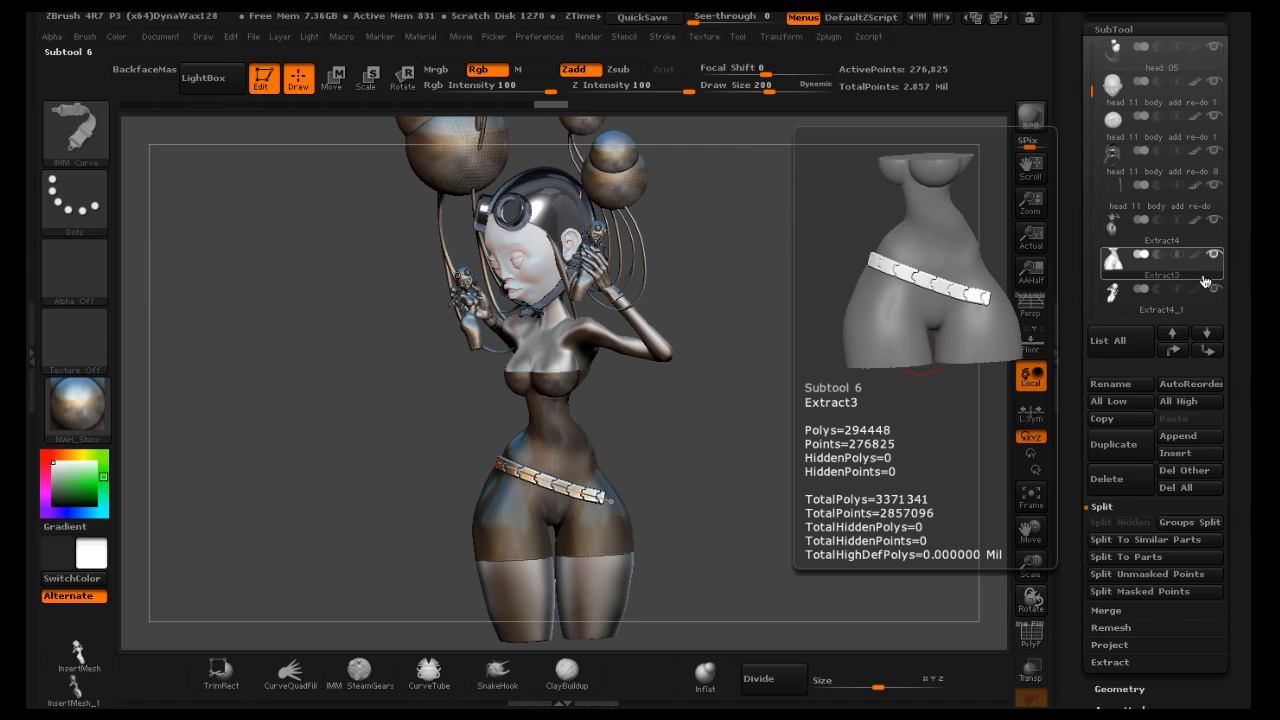
{"action": "left_click_drag", "start_coordinate": [1228, 295], "coordinate": [1228, 261]}
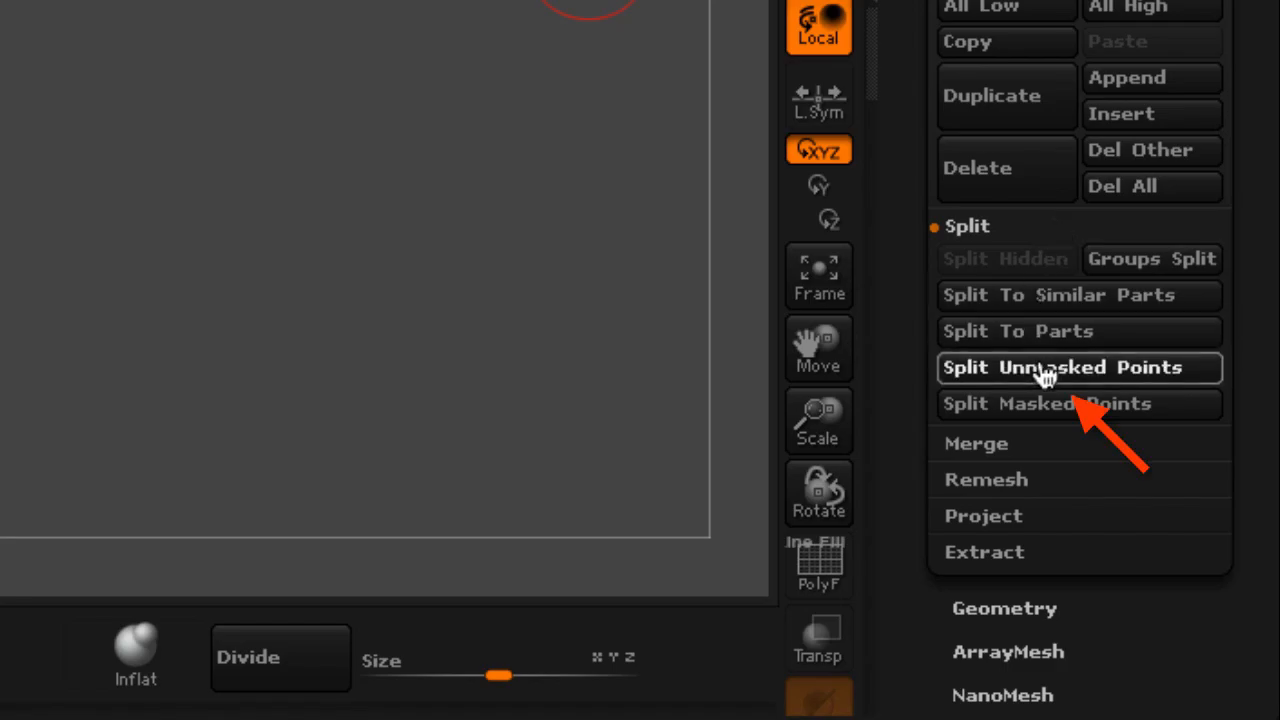
{"action": "left_click", "coordinate": [1045, 369]}
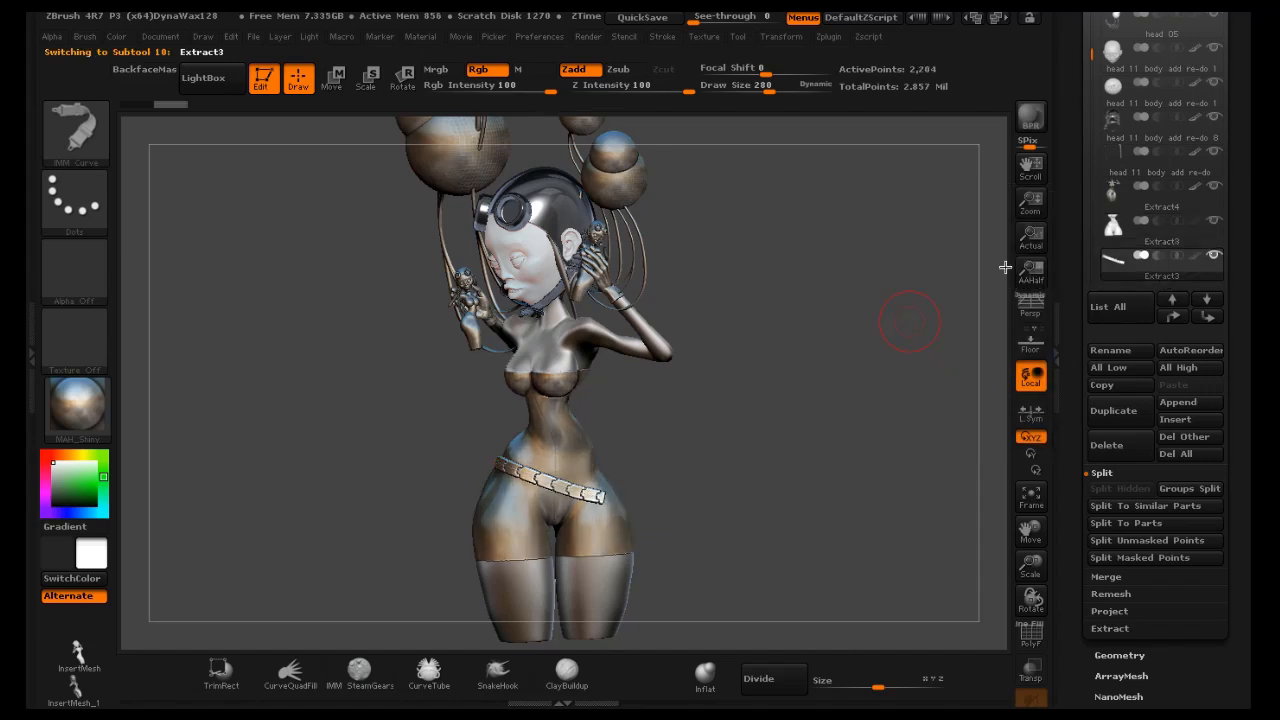
Select the belt subtool and pick the IMM Gun brush with its A 10 canister insert
{"action": "left_click", "coordinate": [1150, 238]}
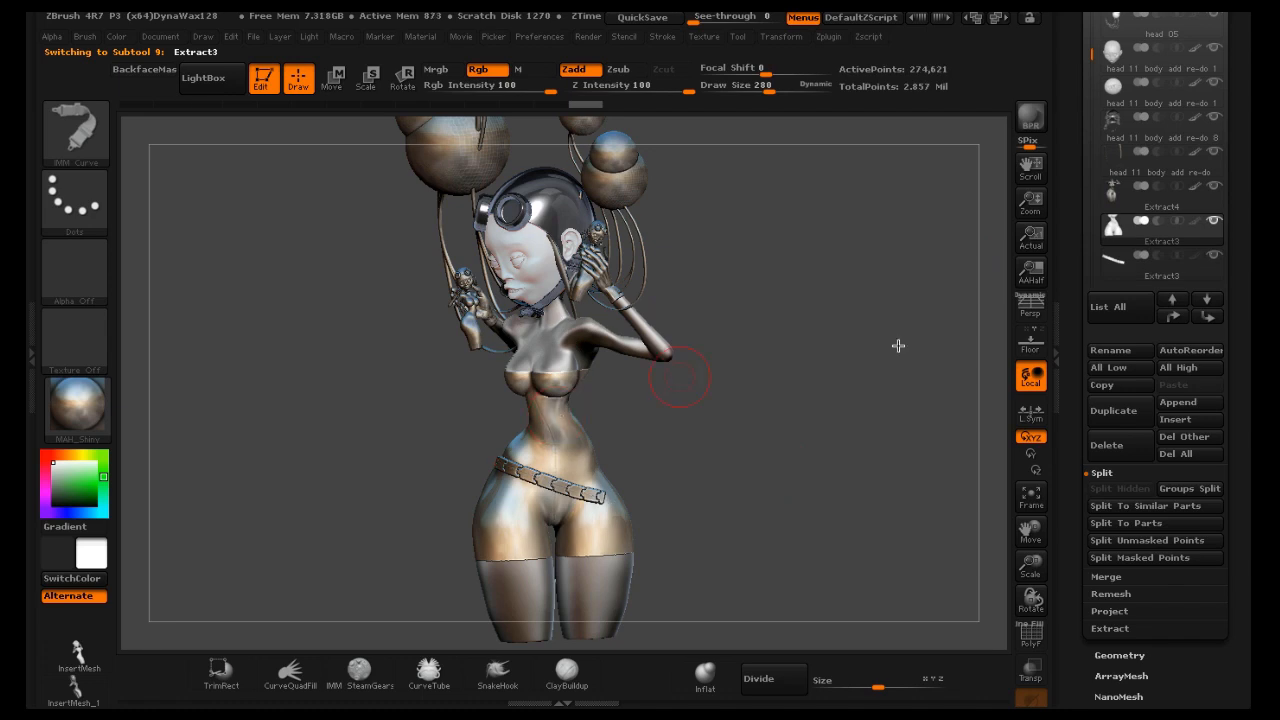
{"action": "left_click", "coordinate": [1160, 258]}
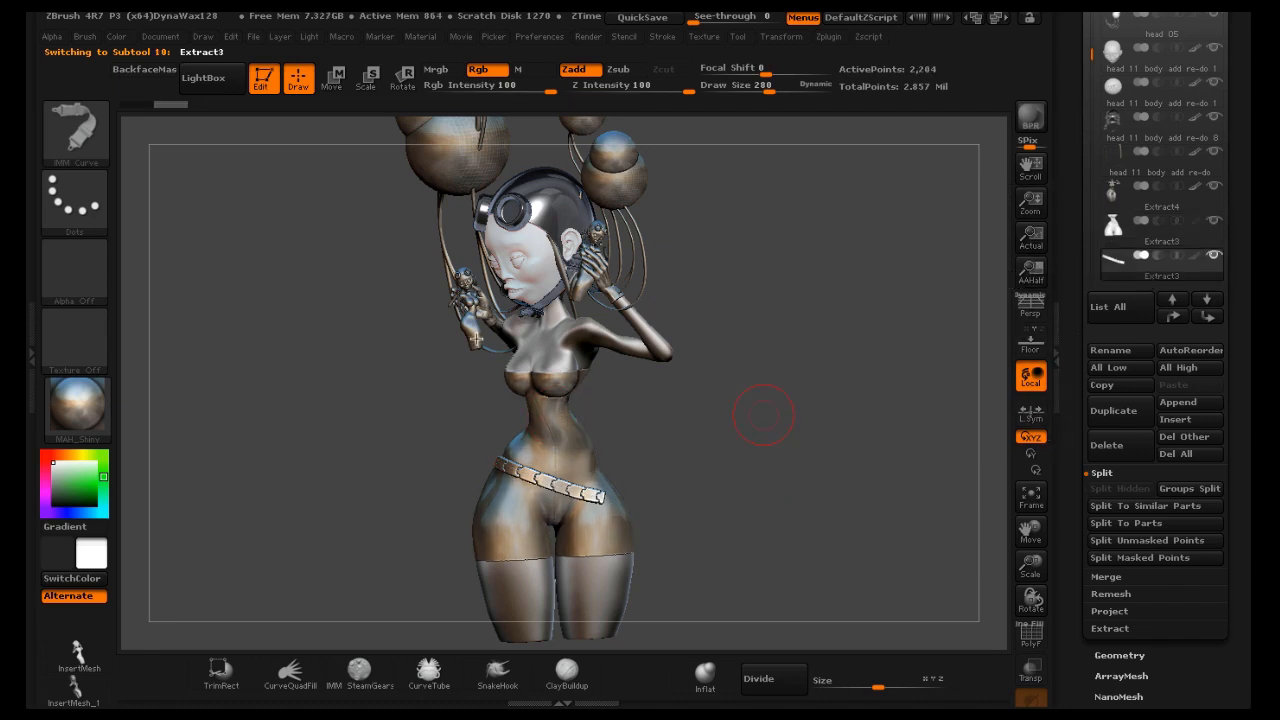
{"action": "left_click", "coordinate": [78, 130]}
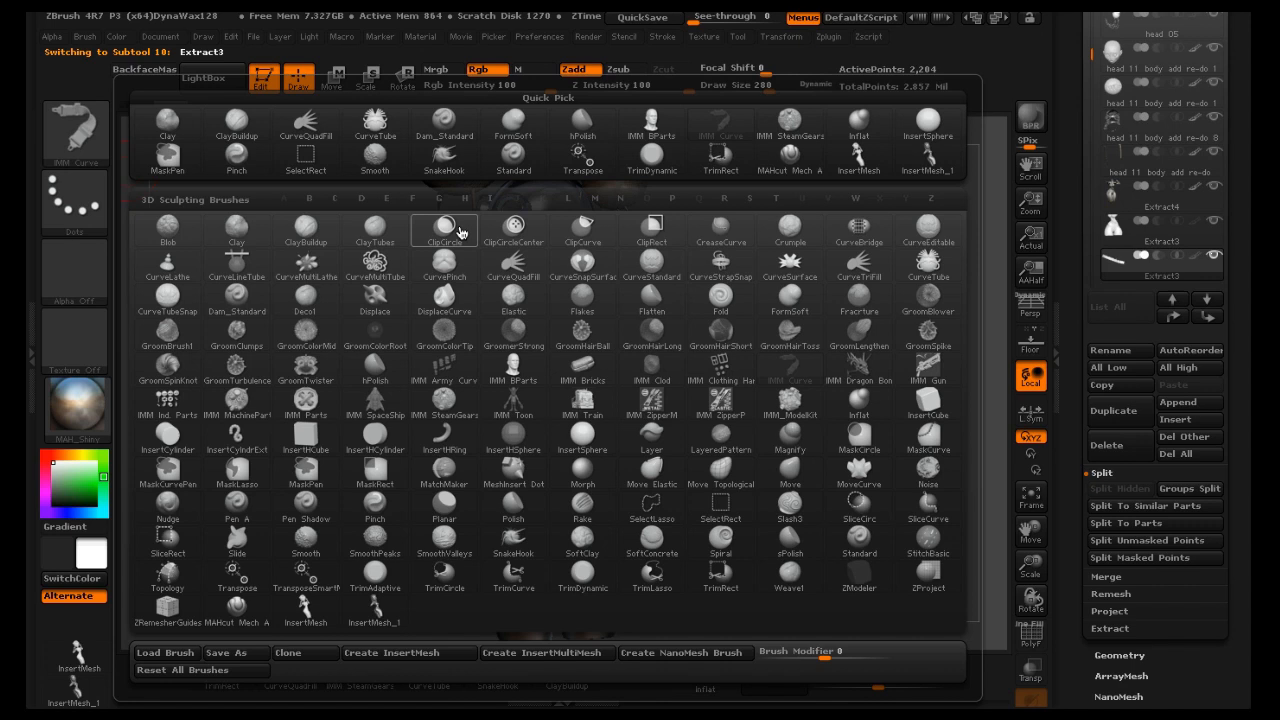
{"action": "left_click", "coordinate": [491, 199]}
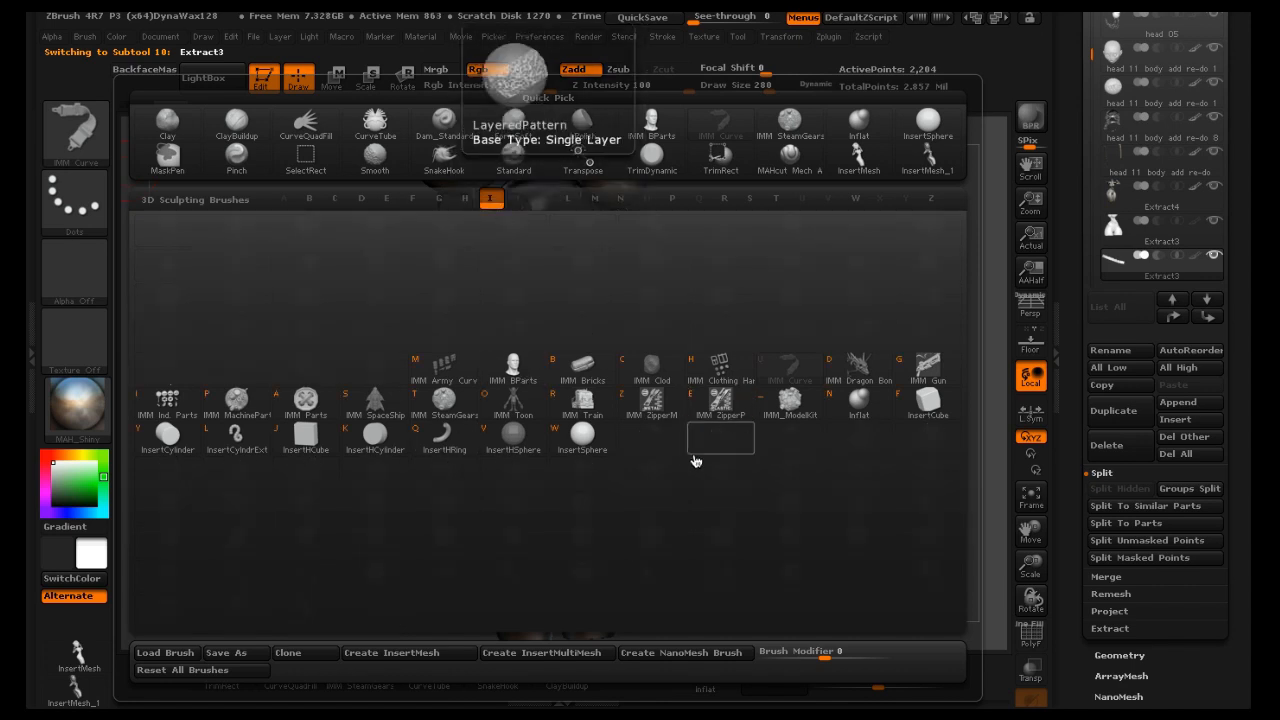
{"action": "left_click", "coordinate": [926, 366]}
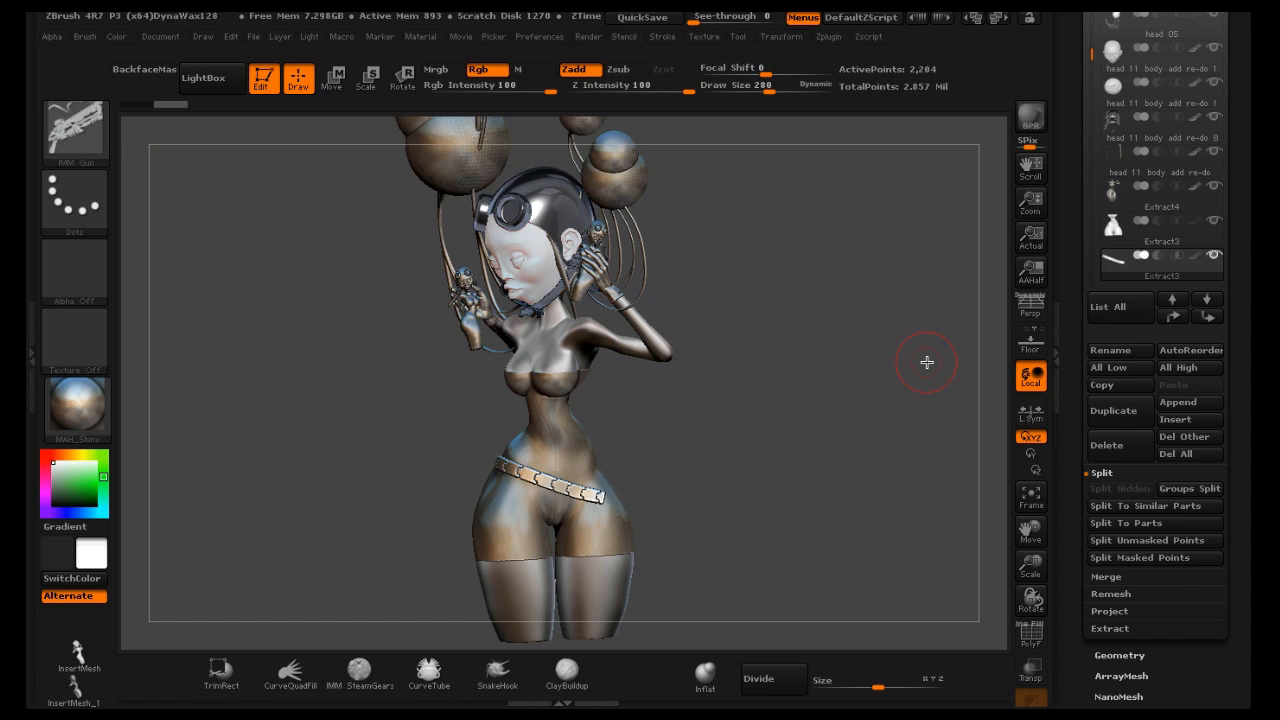
{"action": "key", "text": "m"}
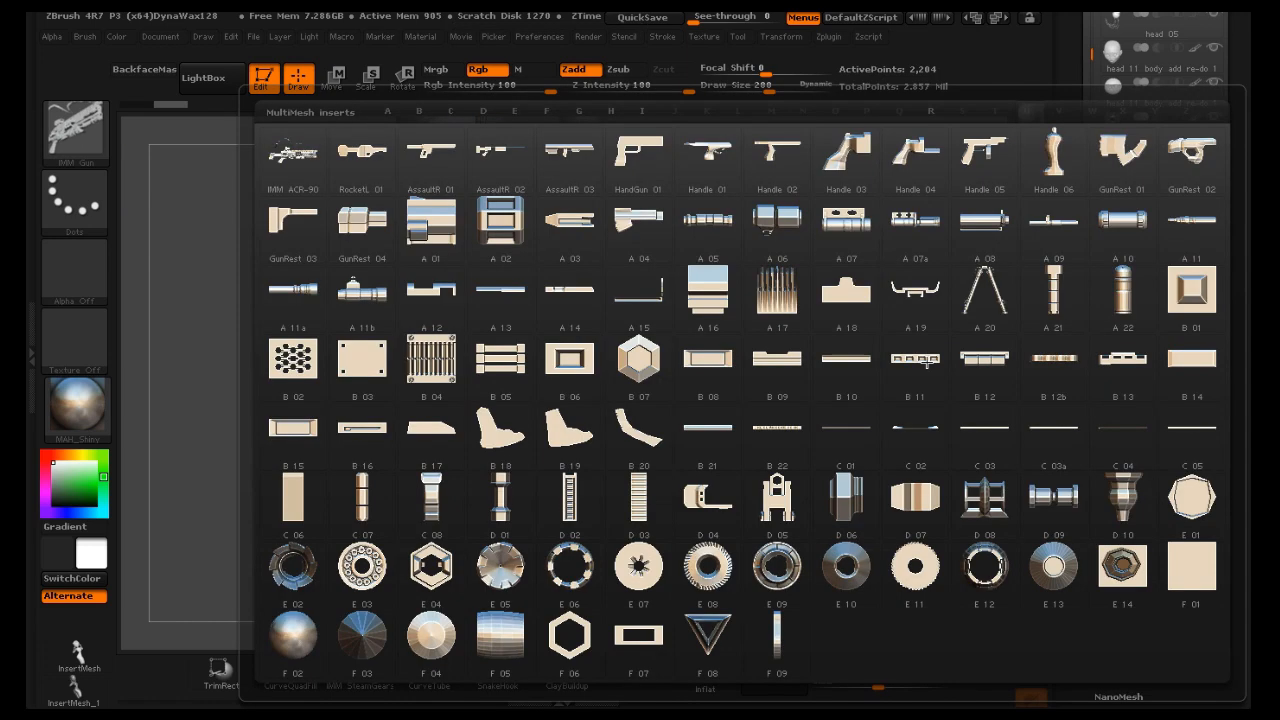
{"action": "left_click", "coordinate": [1128, 218]}
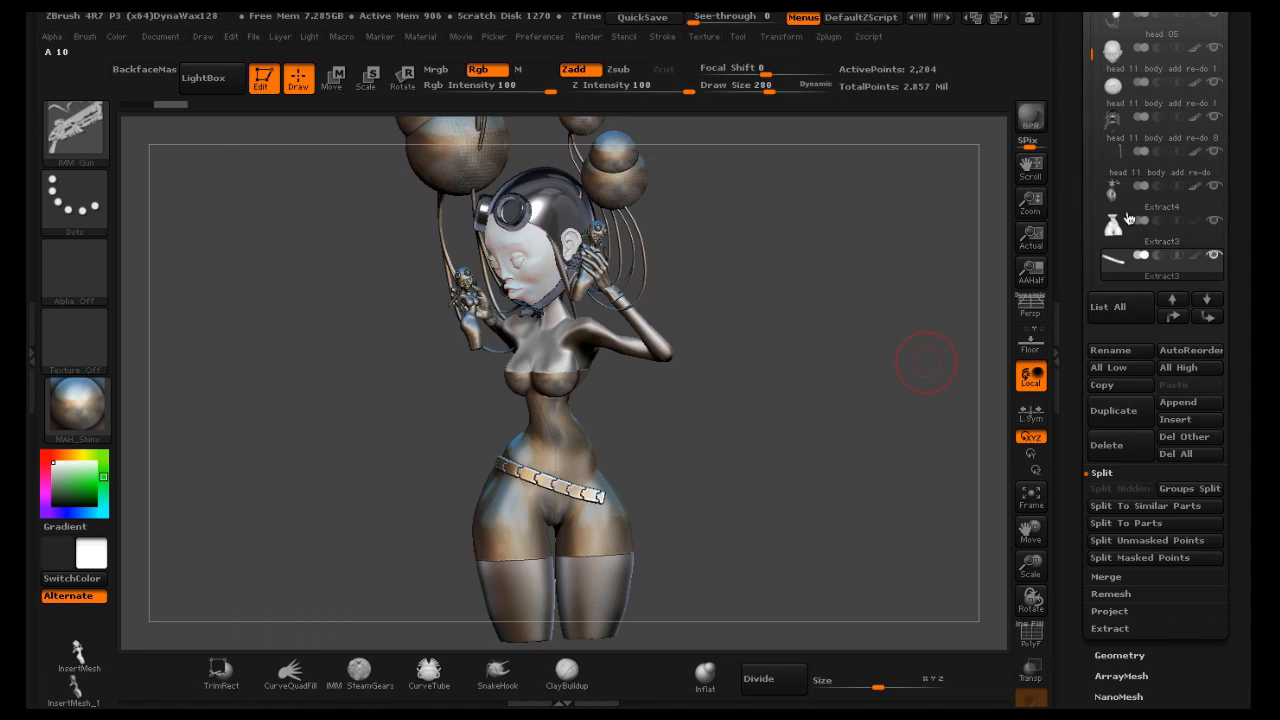
{"action": "left_click_drag", "start_coordinate": [831, 354], "coordinate": [802, 390]}
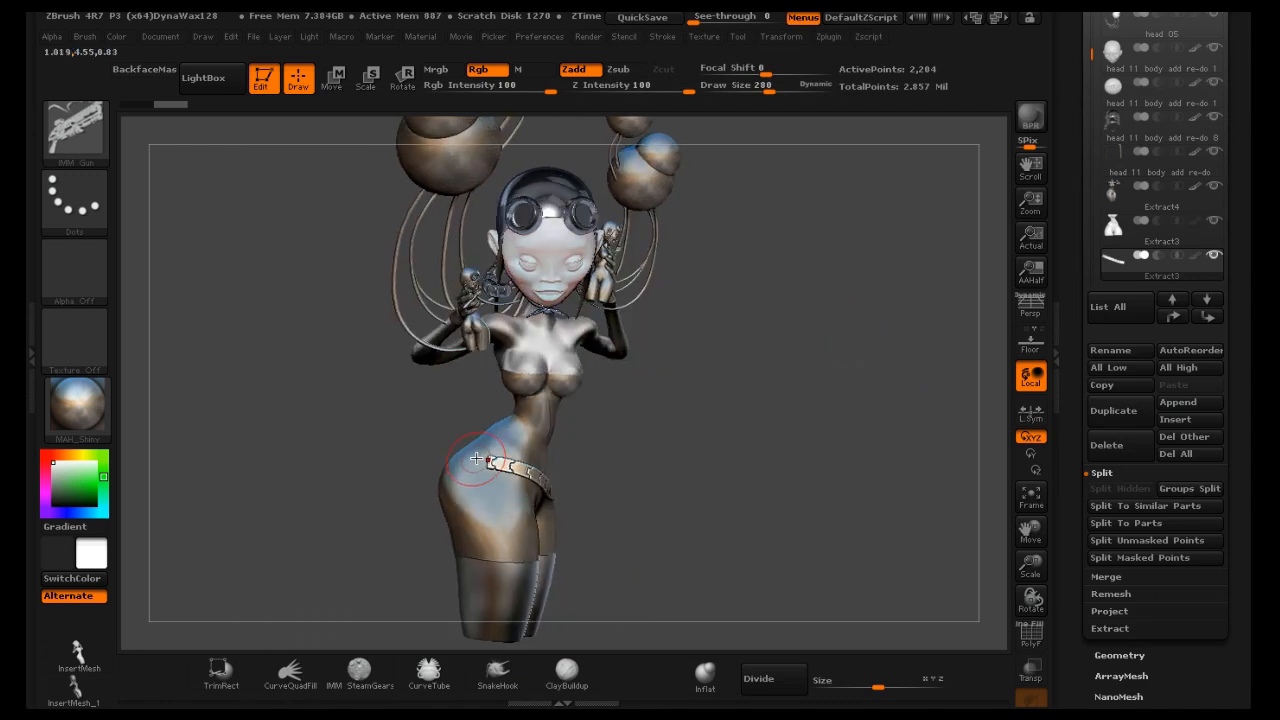
{"action": "left_click_drag", "start_coordinate": [480, 459], "coordinate": [516, 472]}
{"action": "left_click_drag", "start_coordinate": [809, 391], "coordinate": [763, 384]}
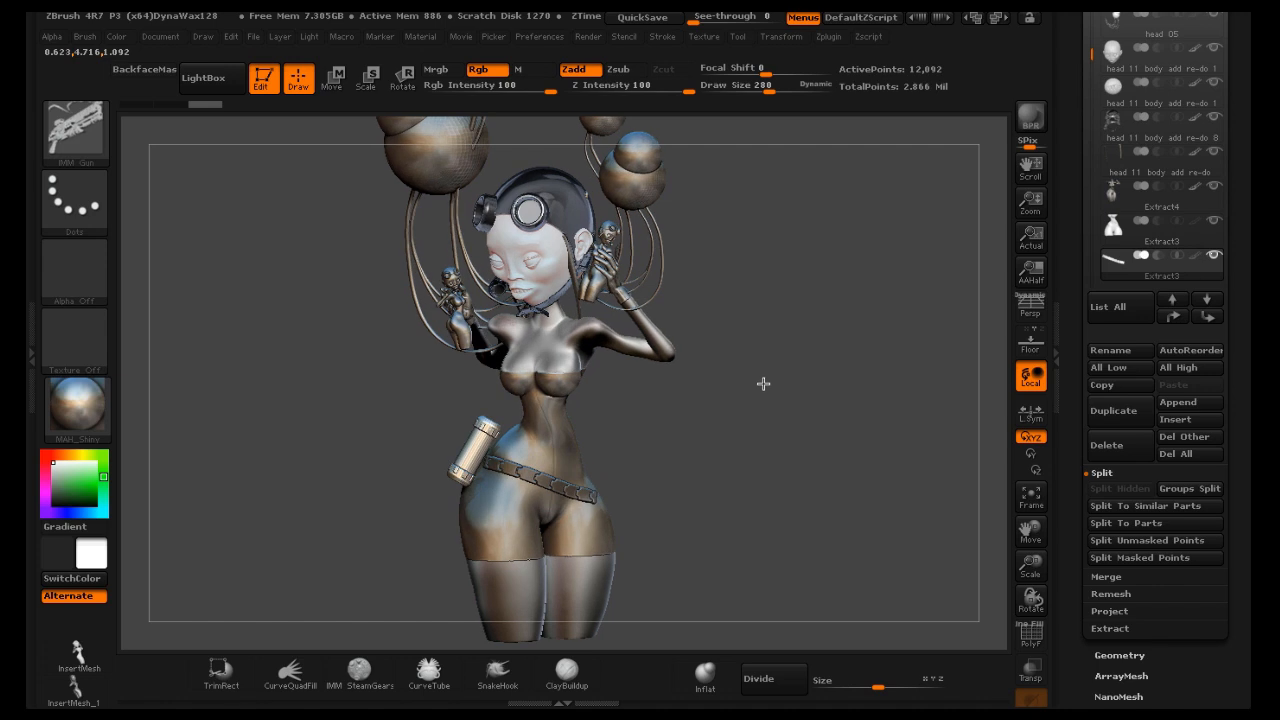
{"action": "key", "text": "ctrl+z"}
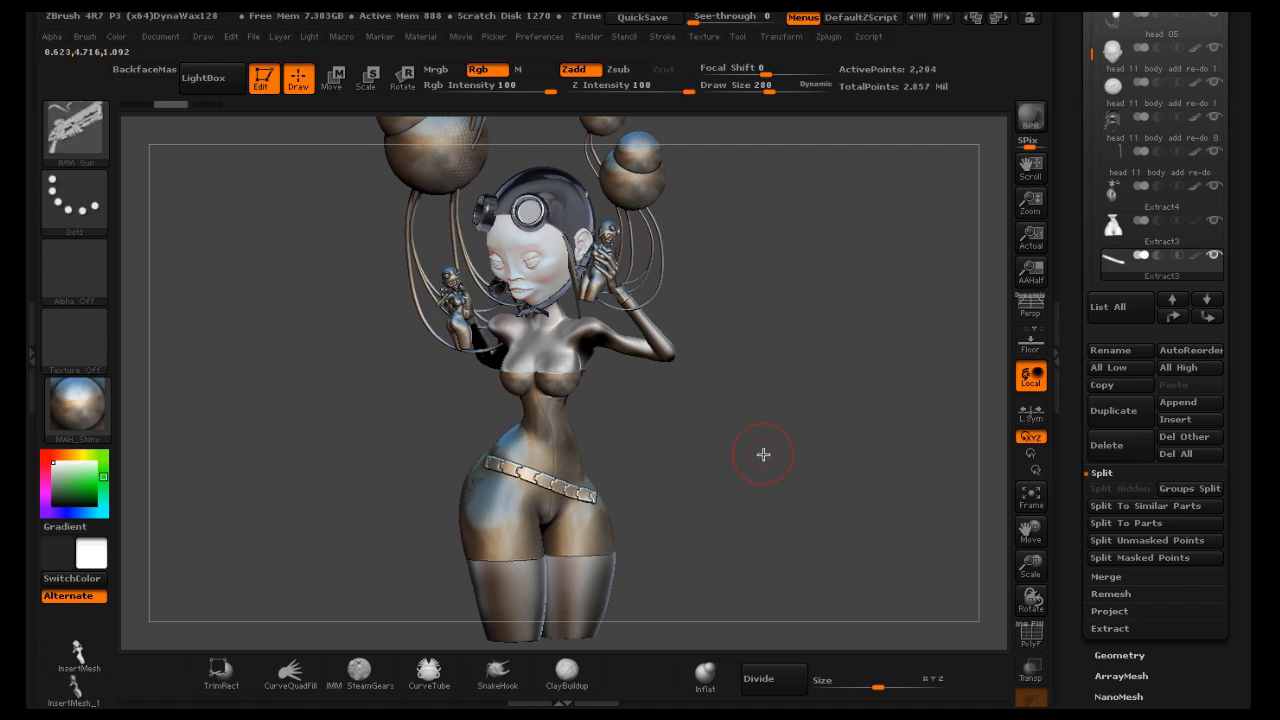
Insert the A 10 canister onto the belt at the side of the hip
{"action": "left_click_drag", "start_coordinate": [774, 454], "coordinate": [806, 465]}
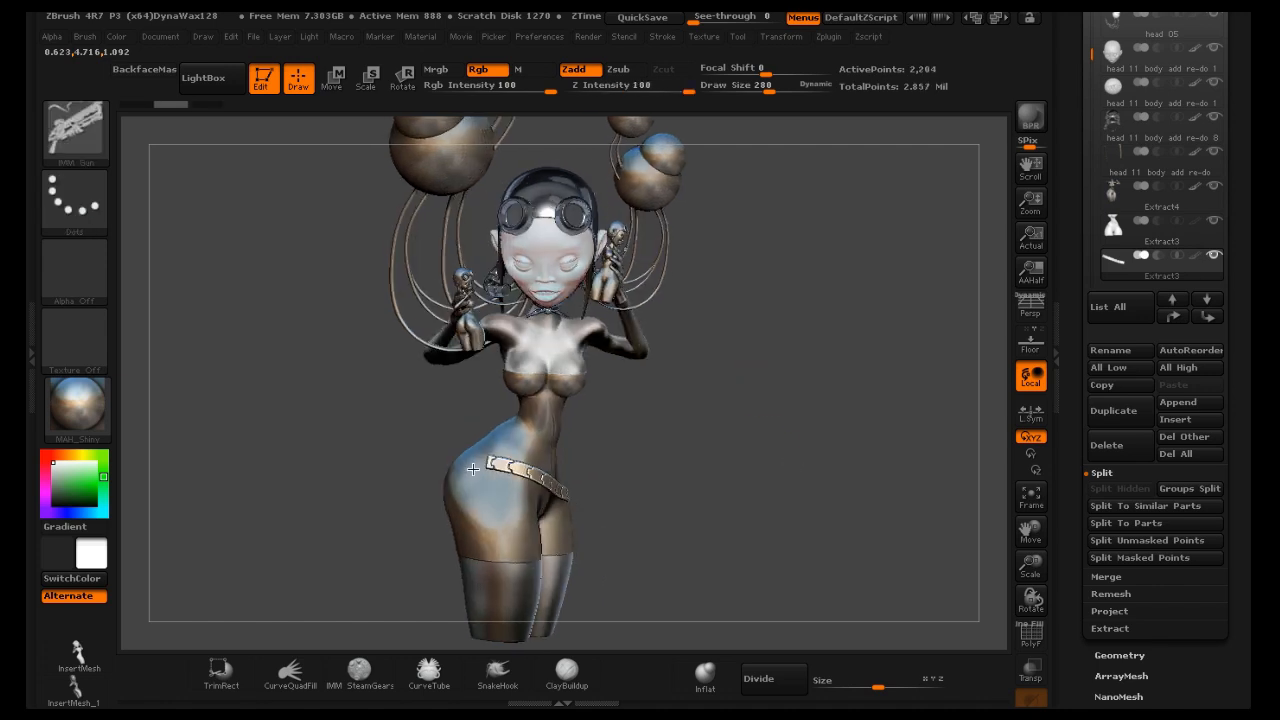
{"action": "left_click_drag", "start_coordinate": [477, 455], "coordinate": [500, 472]}
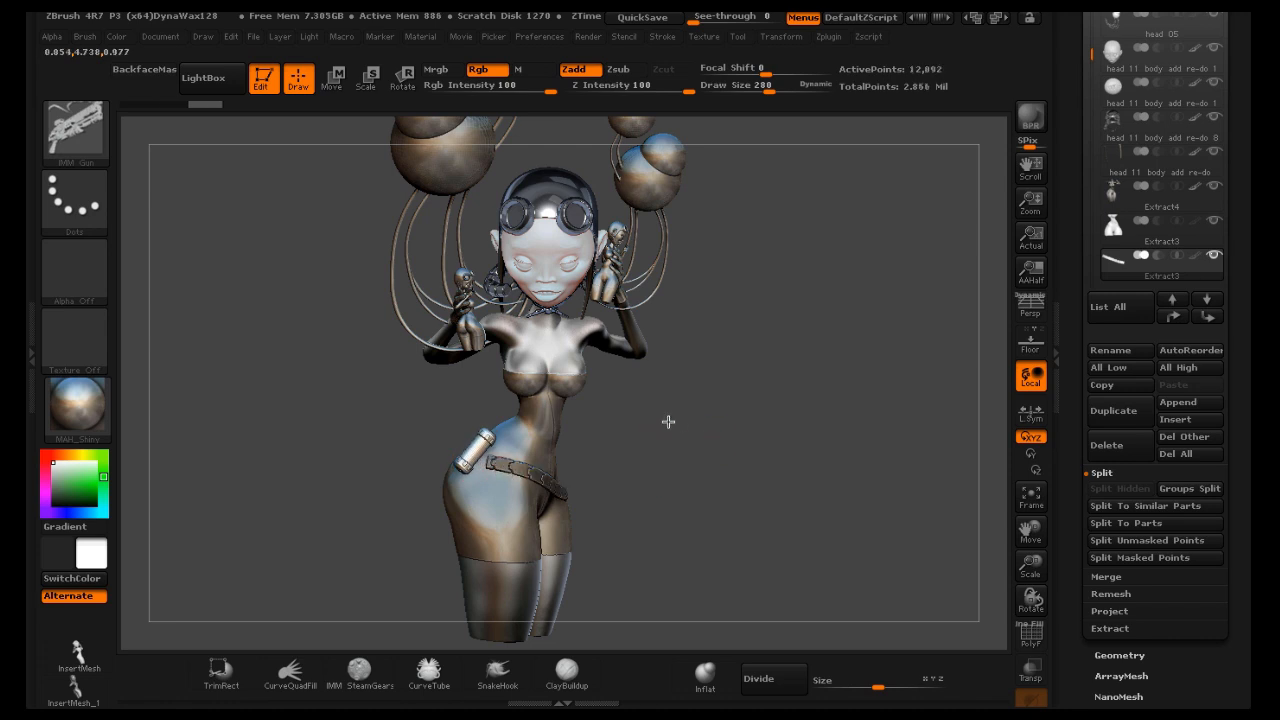
Rotate the canister with the Move gizmo so it lies horizontally along the belt at the side of the hip
{"action": "mouse_move", "coordinate": [668, 421]}
{"action": "left_mouse_down"}
{"action": "mouse_move", "coordinate": [651, 414]}
{"action": "mouse_move", "coordinate": [664, 412]}
{"action": "left_mouse_up"}
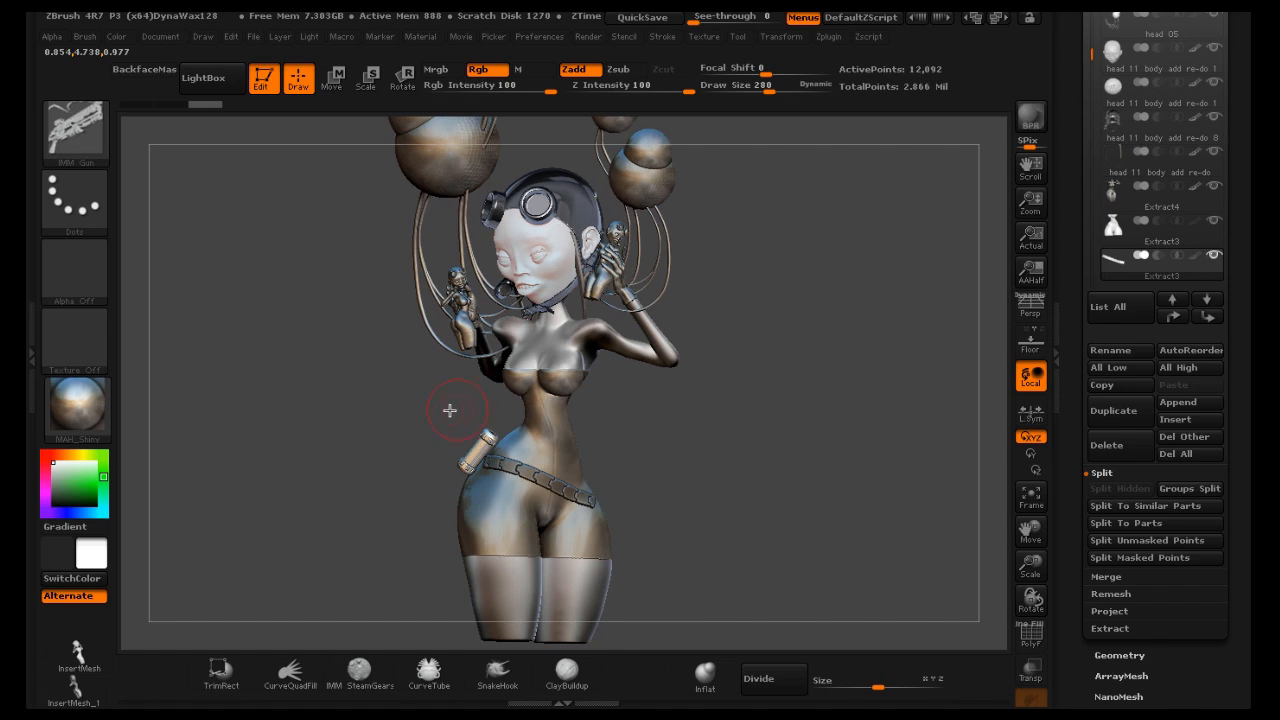
{"action": "left_click_drag", "start_coordinate": [450, 410], "coordinate": [524, 415]}
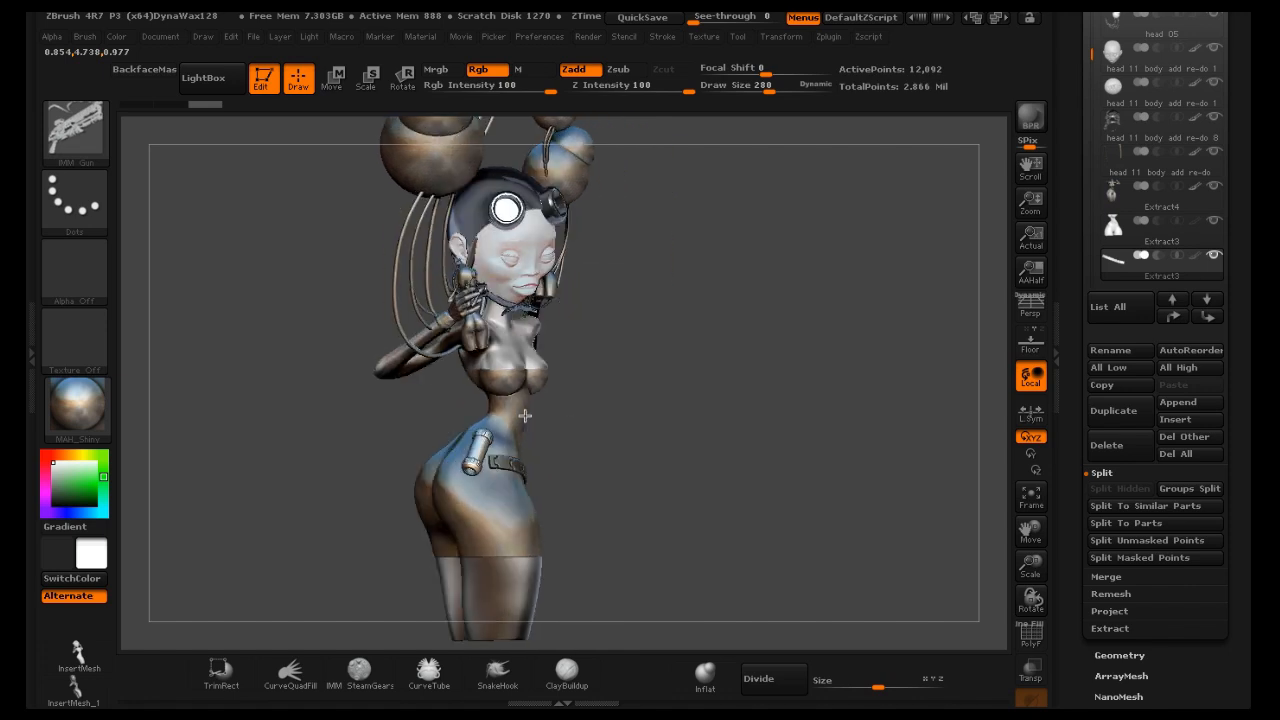
{"action": "left_click", "coordinate": [331, 78]}
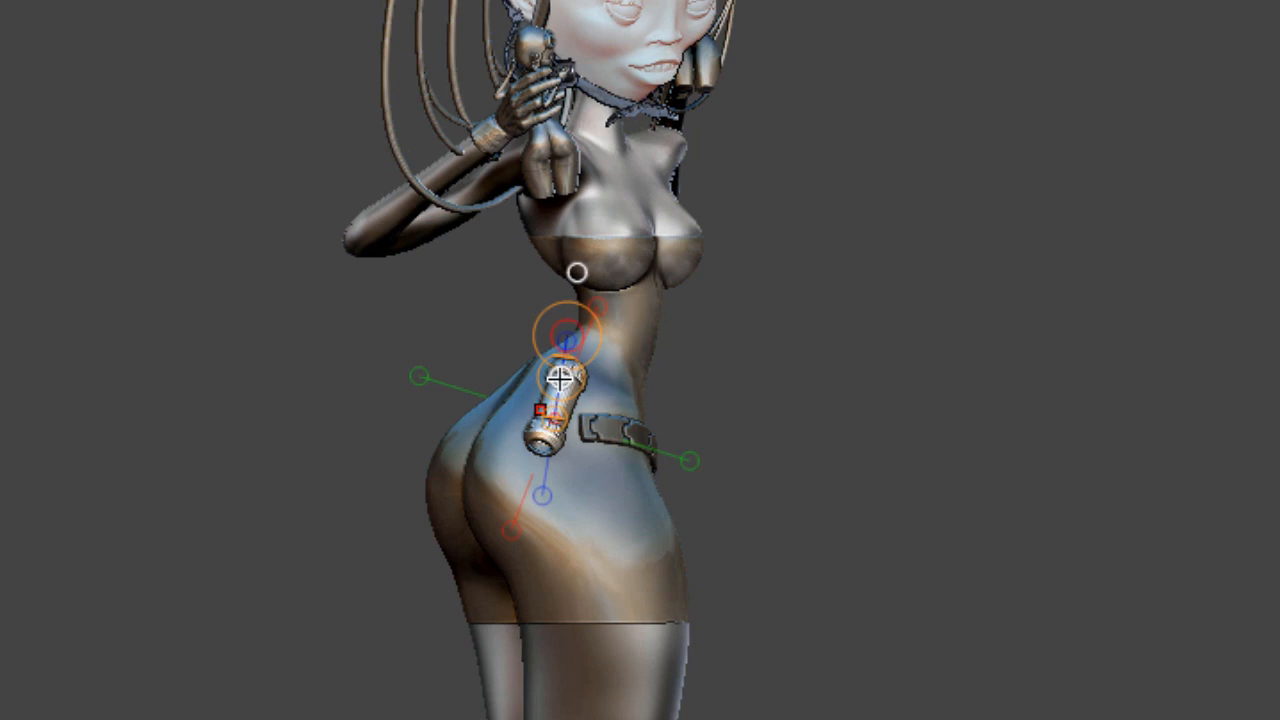
{"action": "left_click_drag", "start_coordinate": [562, 377], "coordinate": [588, 393]}
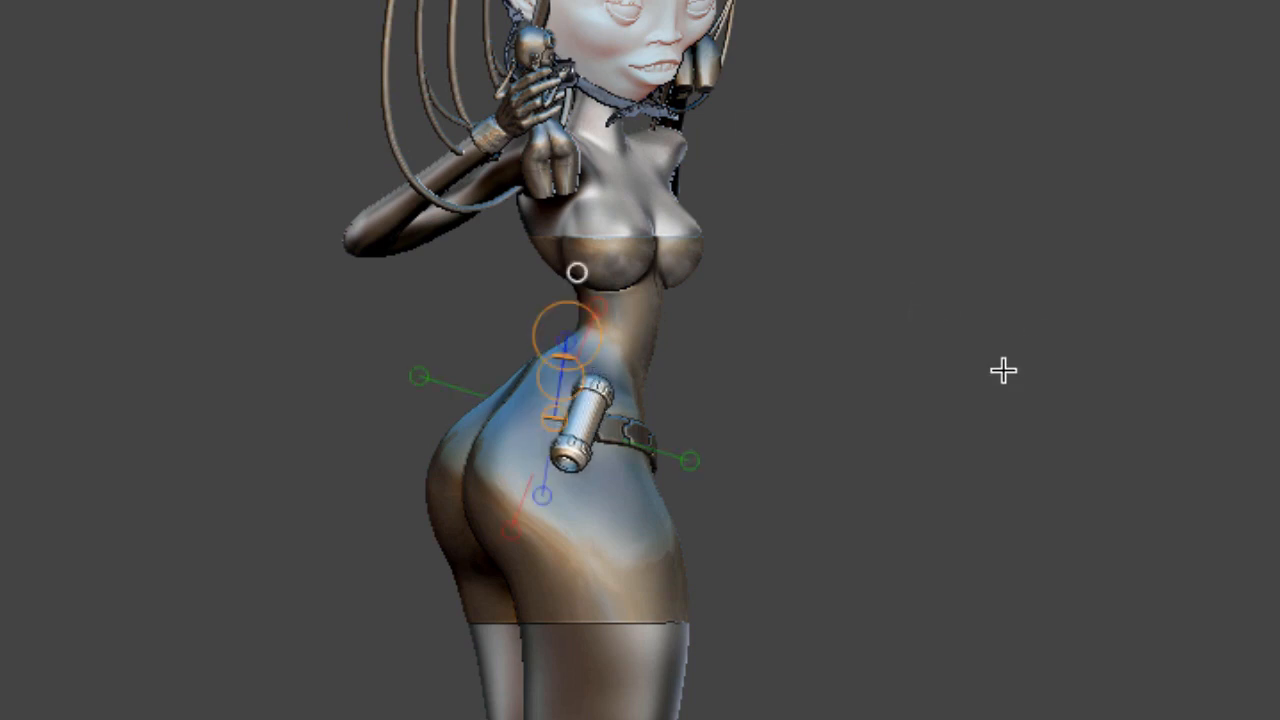
{"action": "left_click", "coordinate": [584, 451]}
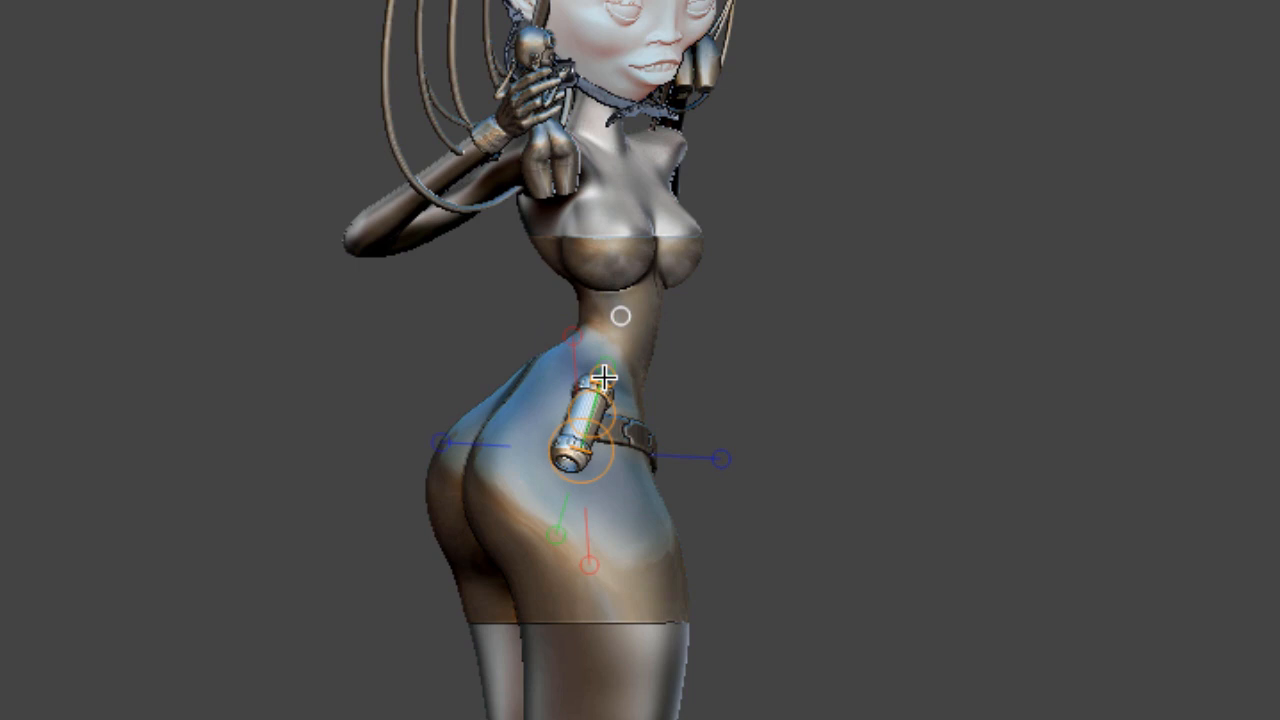
{"action": "left_click_drag", "start_coordinate": [600, 395], "coordinate": [607, 455]}
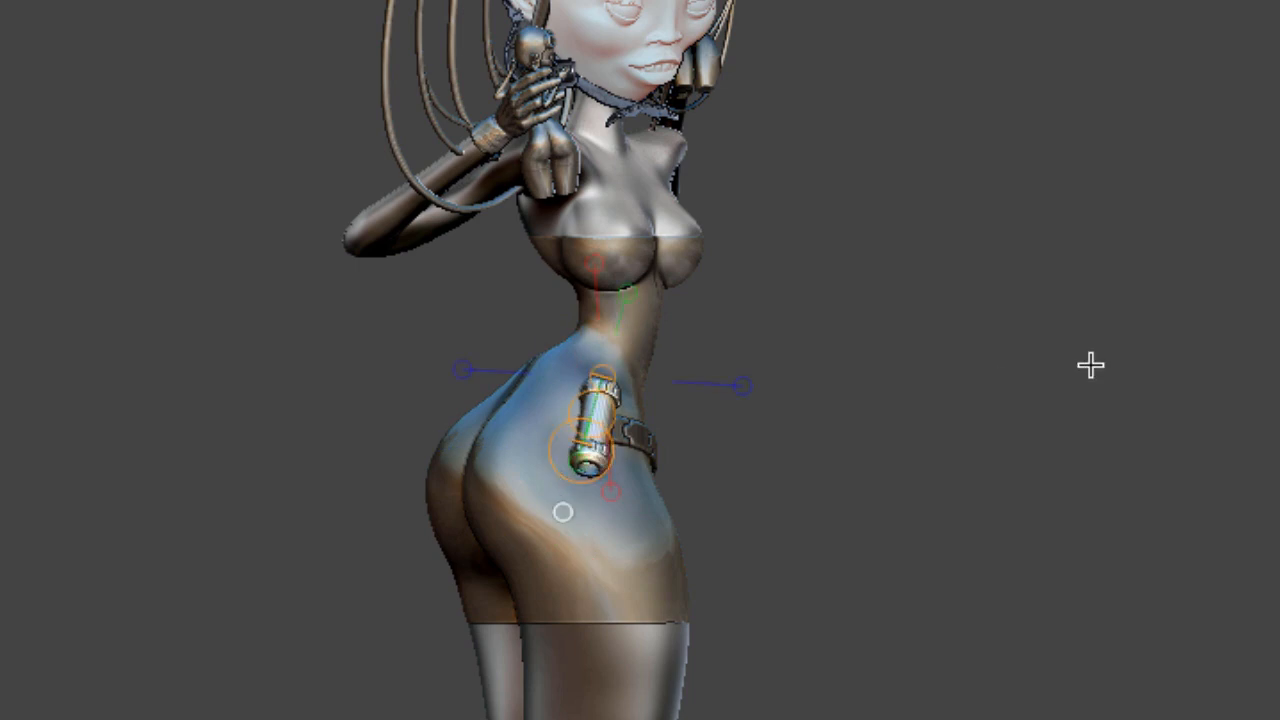
{"action": "left_click_drag", "start_coordinate": [880, 384], "coordinate": [1020, 386]}
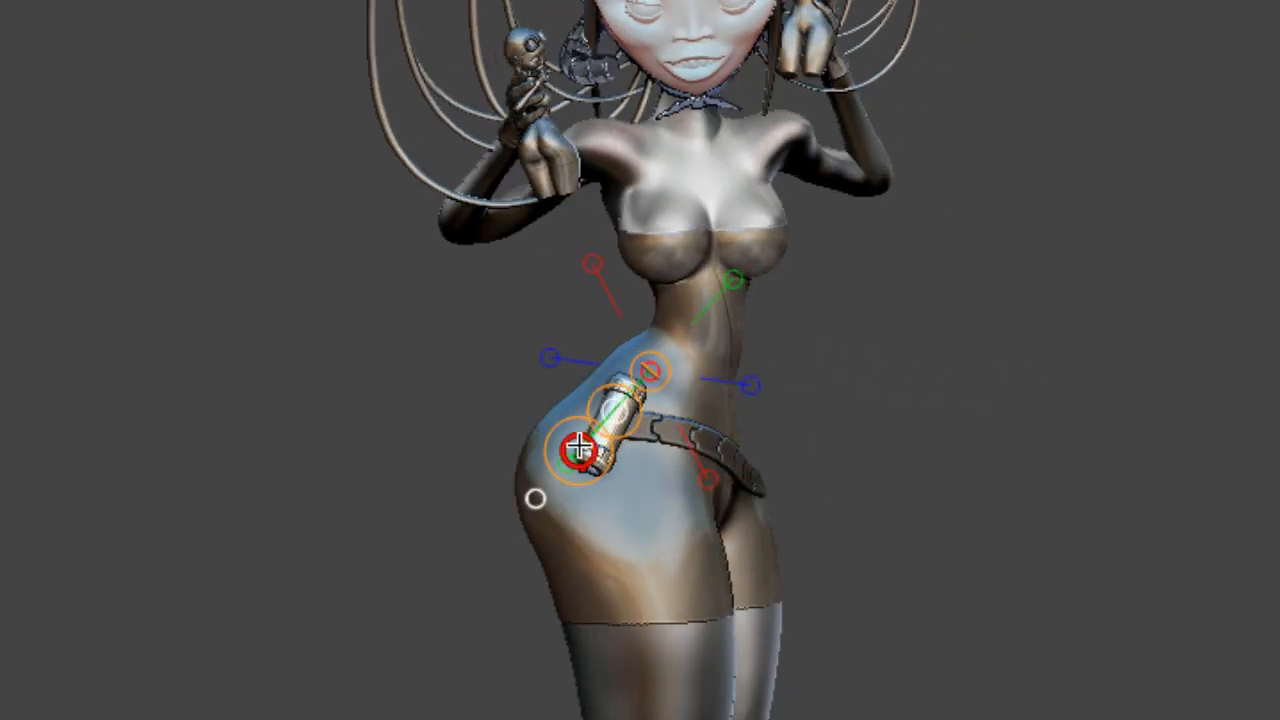
{"action": "left_click_drag", "start_coordinate": [580, 449], "coordinate": [680, 465]}
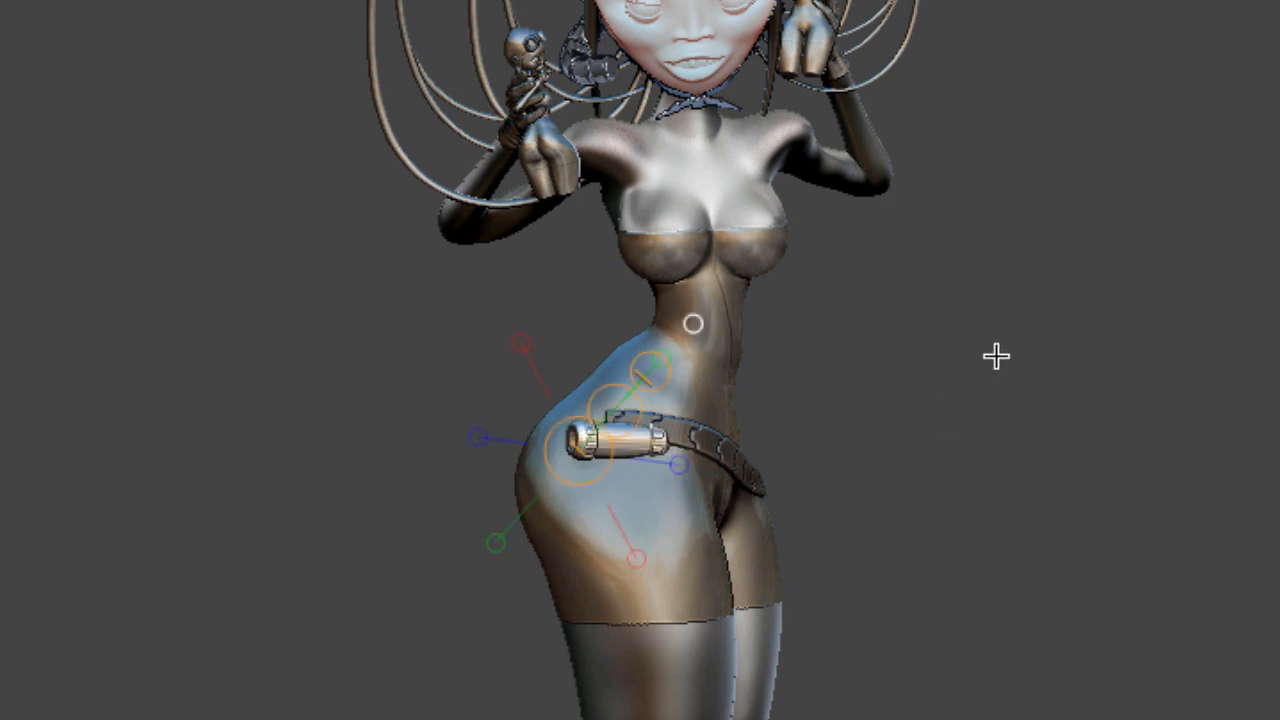
{"action": "left_click_drag", "start_coordinate": [996, 355], "coordinate": [980, 174]}
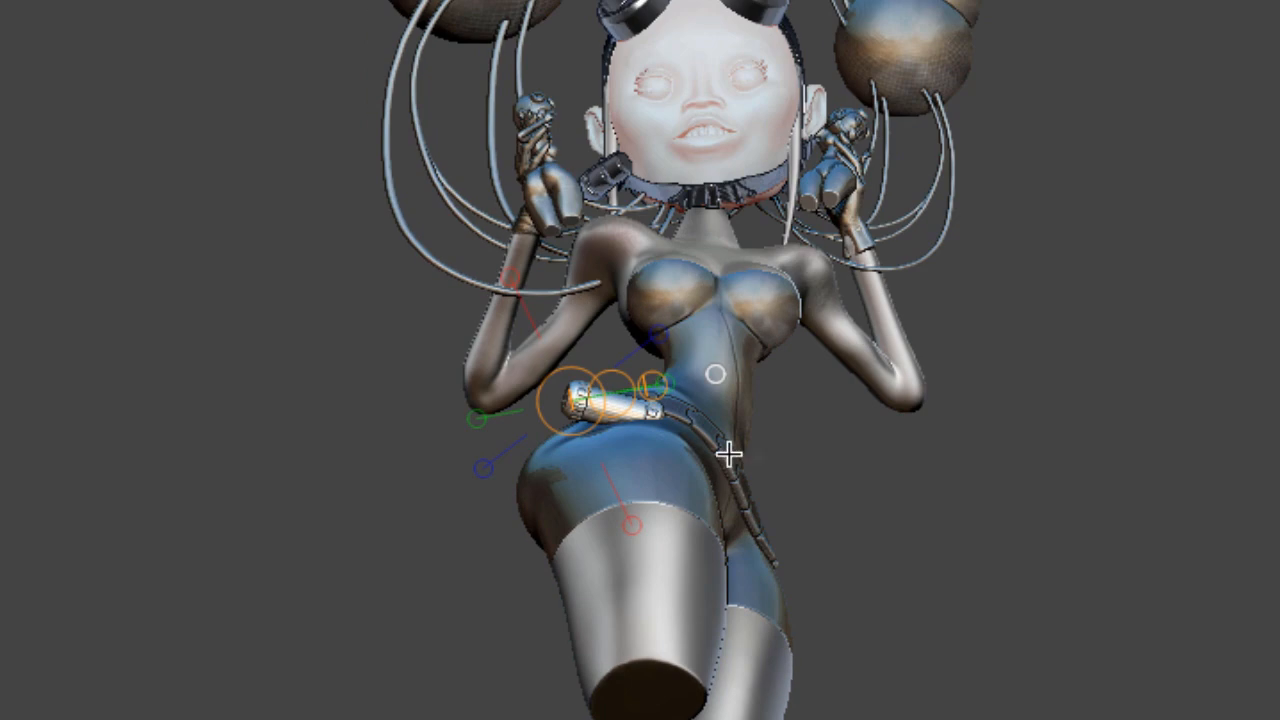
{"action": "left_click_drag", "start_coordinate": [629, 407], "coordinate": [629, 226]}
{"action": "left_click_drag", "start_coordinate": [588, 404], "coordinate": [646, 388]}
{"action": "key", "text": "q"}
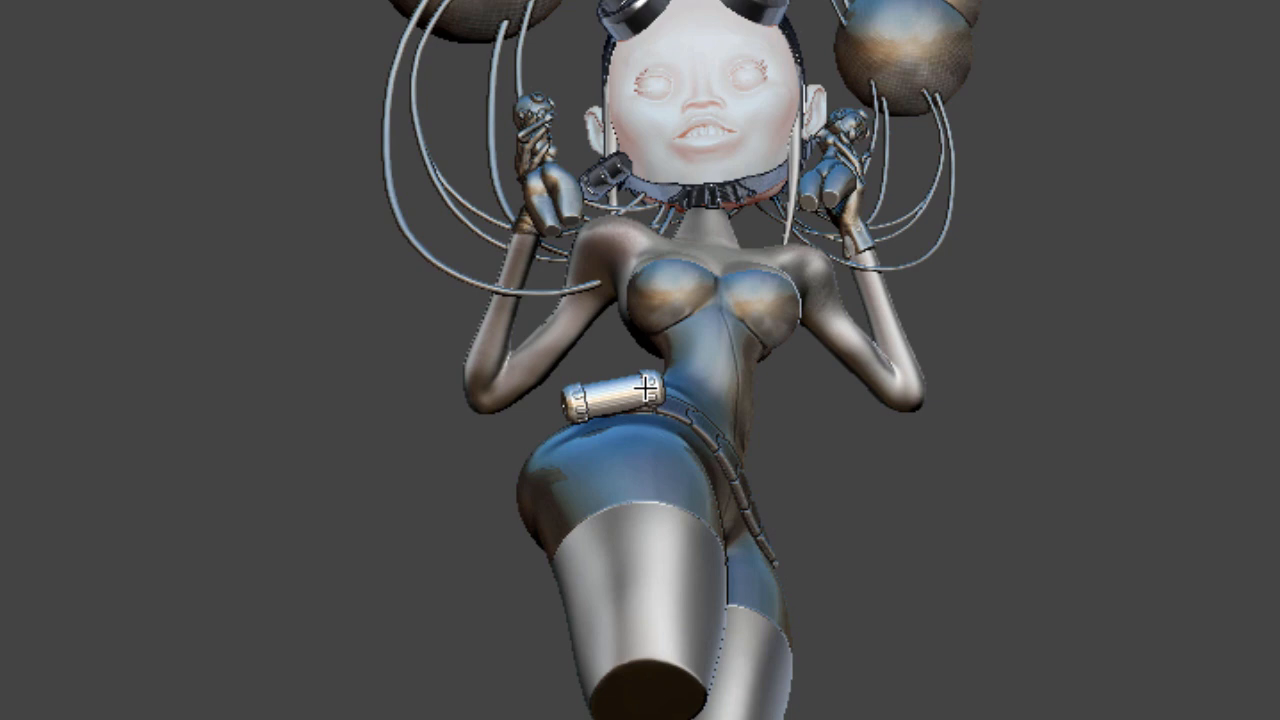
Fine-tune the canister's position and angle on the belt, then split it off into its own subtool
{"action": "key", "text": "w"}
{"action": "left_click_drag", "start_coordinate": [1143, 367], "coordinate": [1171, 451]}
{"action": "left_click_drag", "start_coordinate": [1091, 457], "coordinate": [1029, 440]}
{"action": "left_click_drag", "start_coordinate": [1059, 492], "coordinate": [1103, 503]}
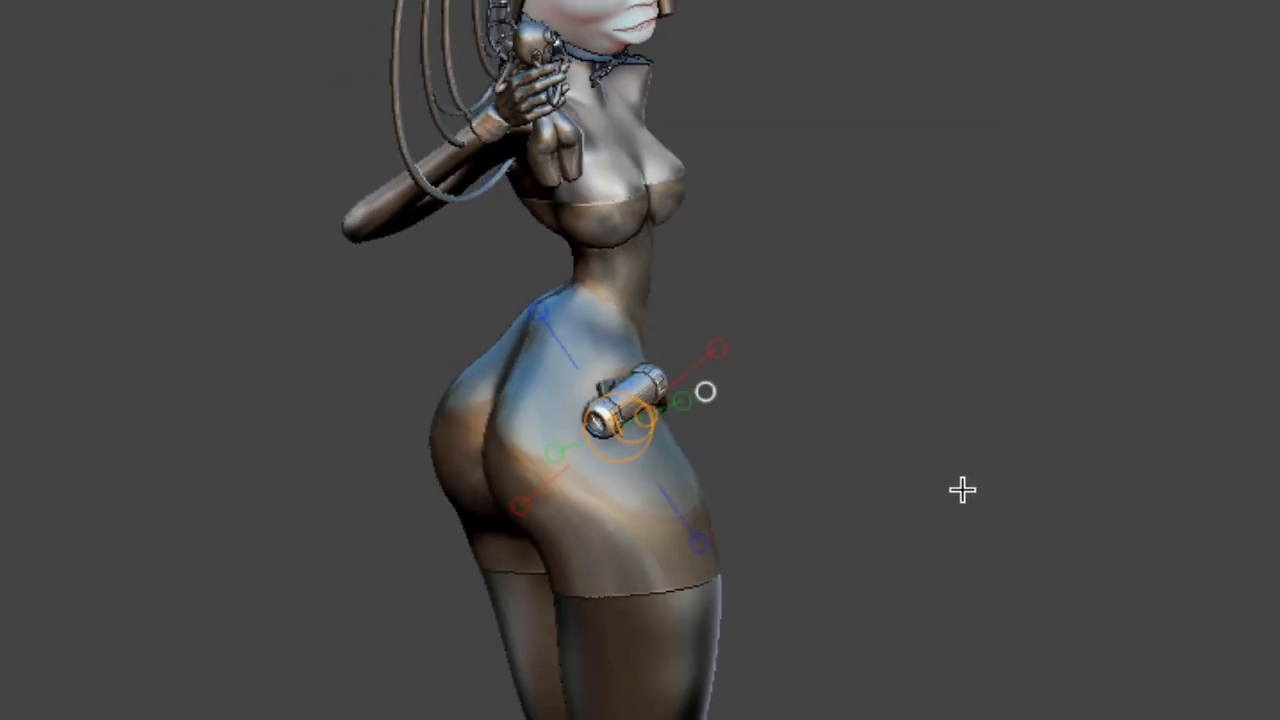
{"action": "left_click_drag", "start_coordinate": [962, 489], "coordinate": [901, 476]}
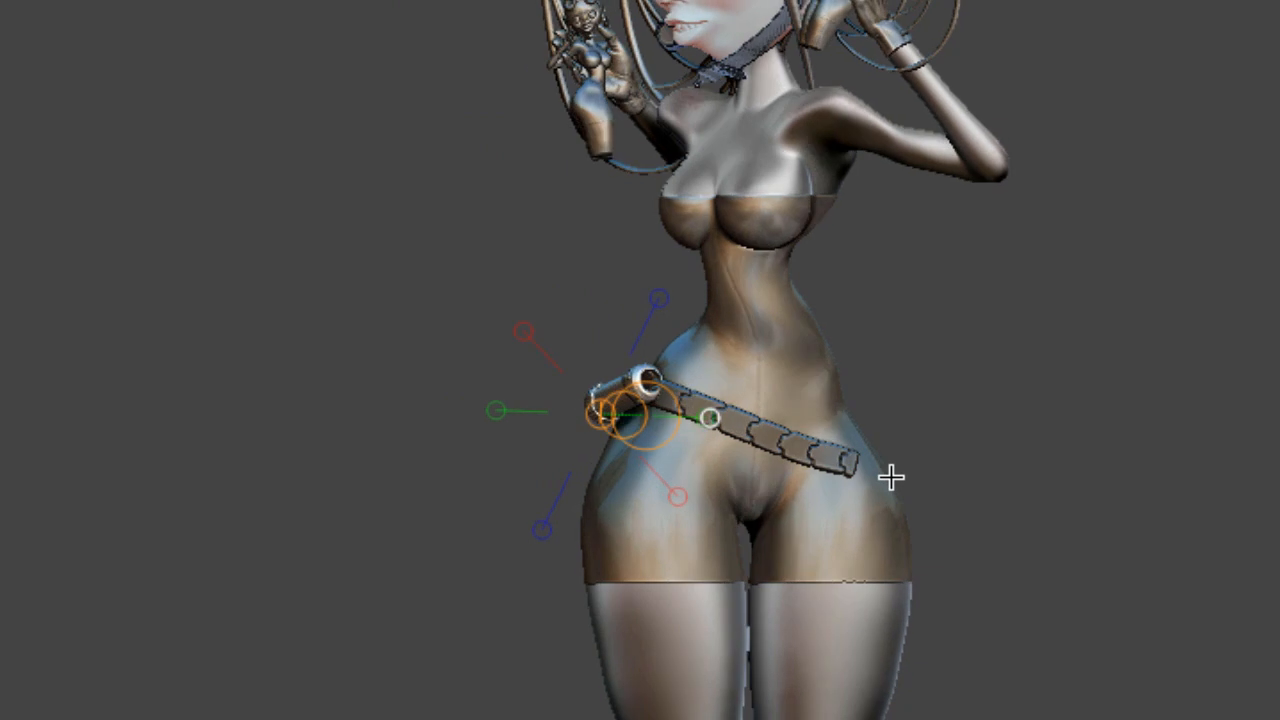
{"action": "middle_click_drag", "start_coordinate": [1029, 471], "coordinate": [906, 340]}
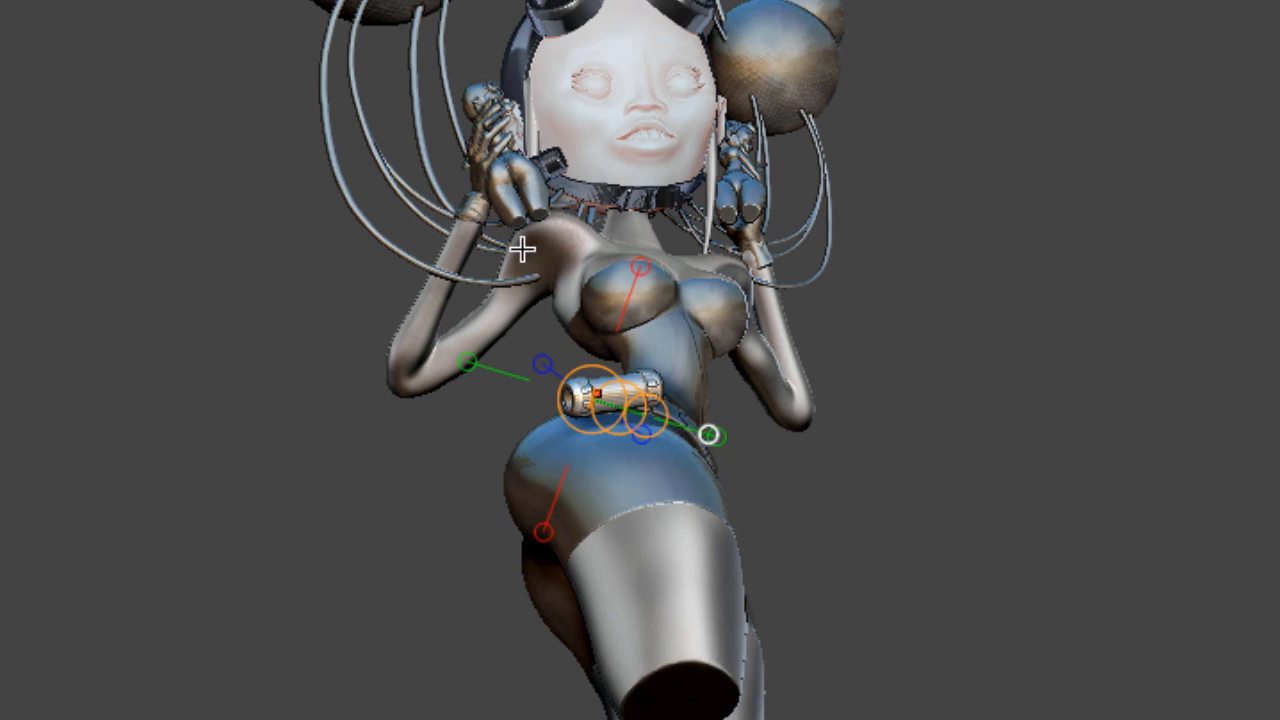
{"action": "left_click_drag", "start_coordinate": [620, 410], "coordinate": [602, 398]}
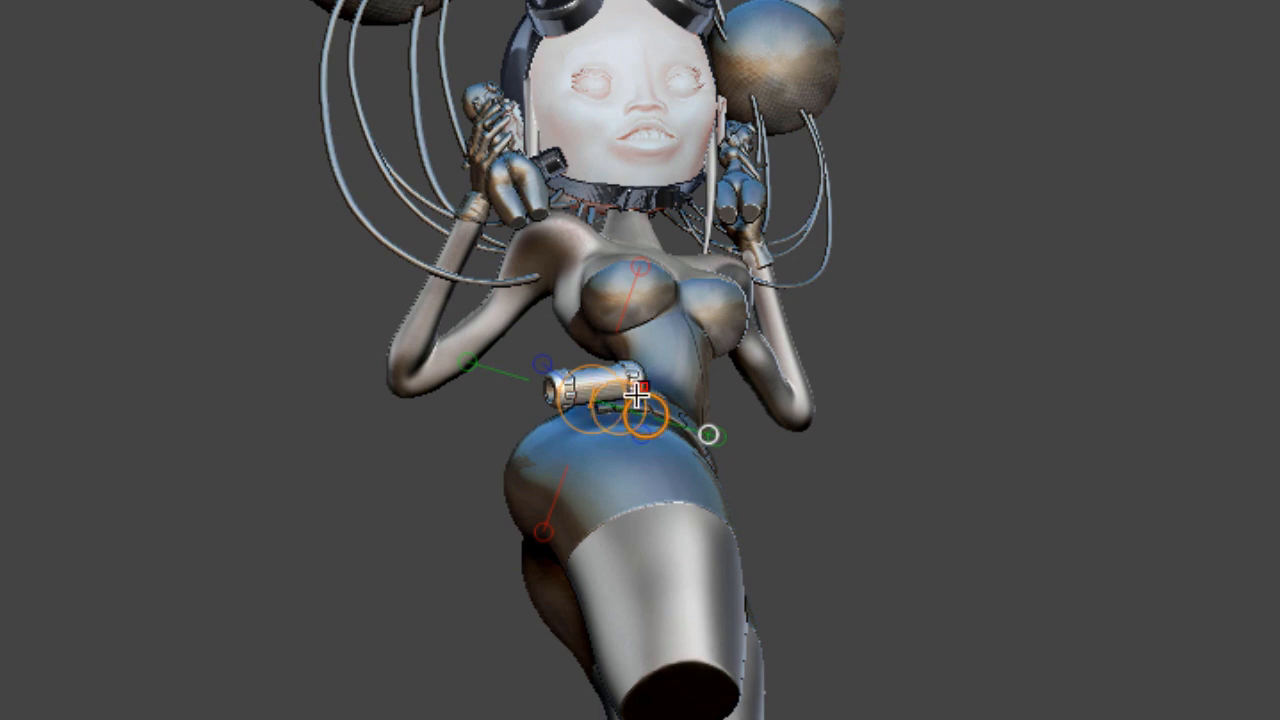
{"action": "left_click_drag", "start_coordinate": [637, 395], "coordinate": [866, 137]}
{"action": "left_click_drag", "start_coordinate": [642, 376], "coordinate": [567, 410]}
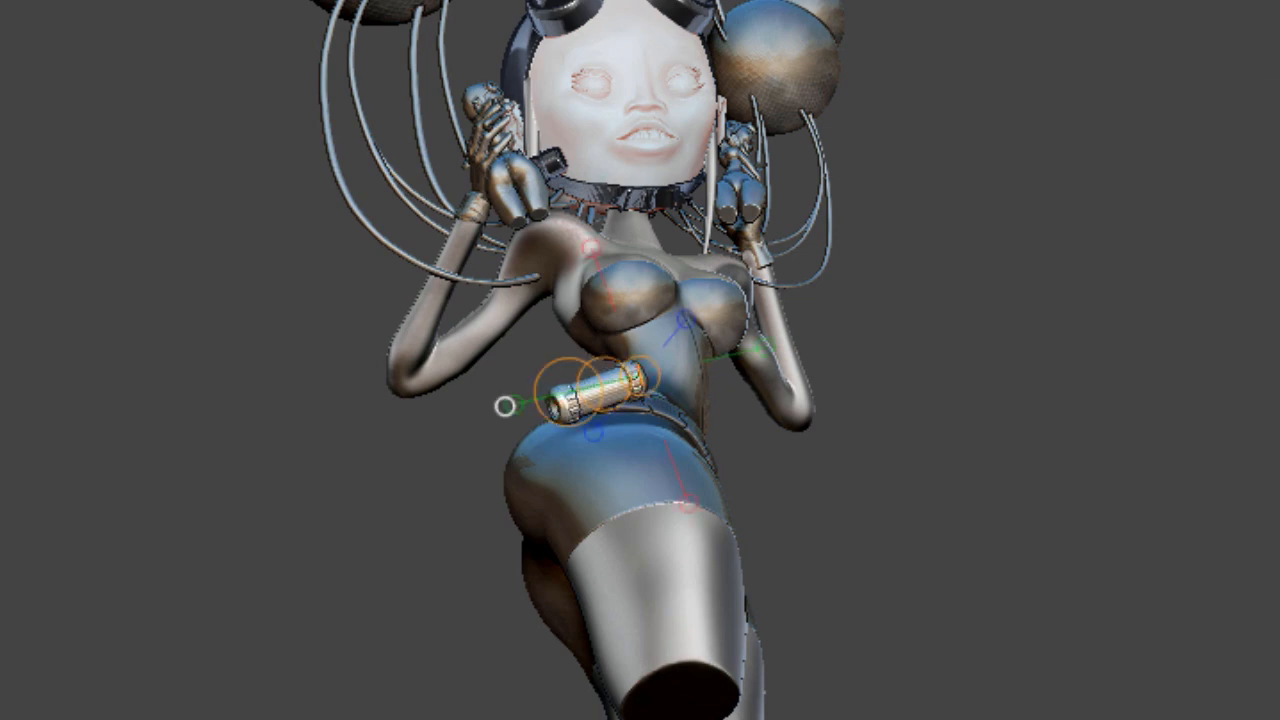
{"action": "left_click_drag", "start_coordinate": [1261, 212], "coordinate": [1253, 263]}
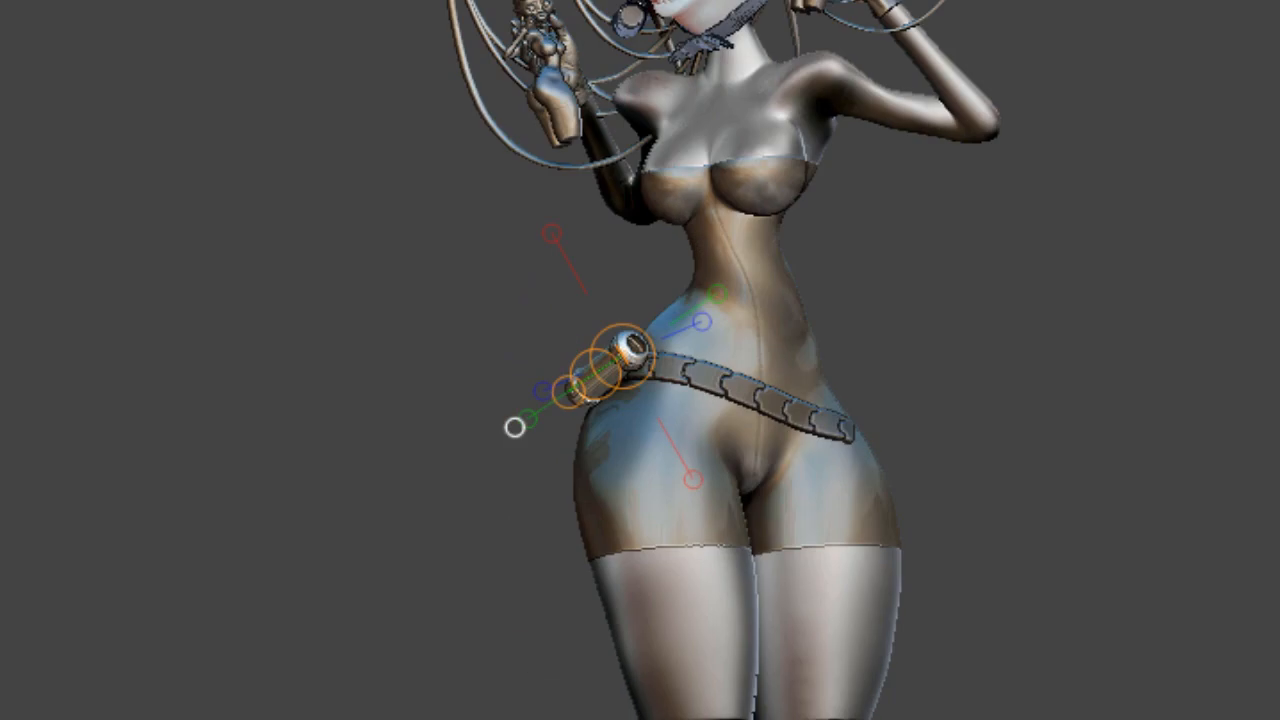
{"action": "mouse_move", "coordinate": [1240, 300]}
{"action": "left_mouse_down"}
{"action": "mouse_move", "coordinate": [1262, 300]}
{"action": "mouse_move", "coordinate": [1224, 310]}
{"action": "left_mouse_up"}
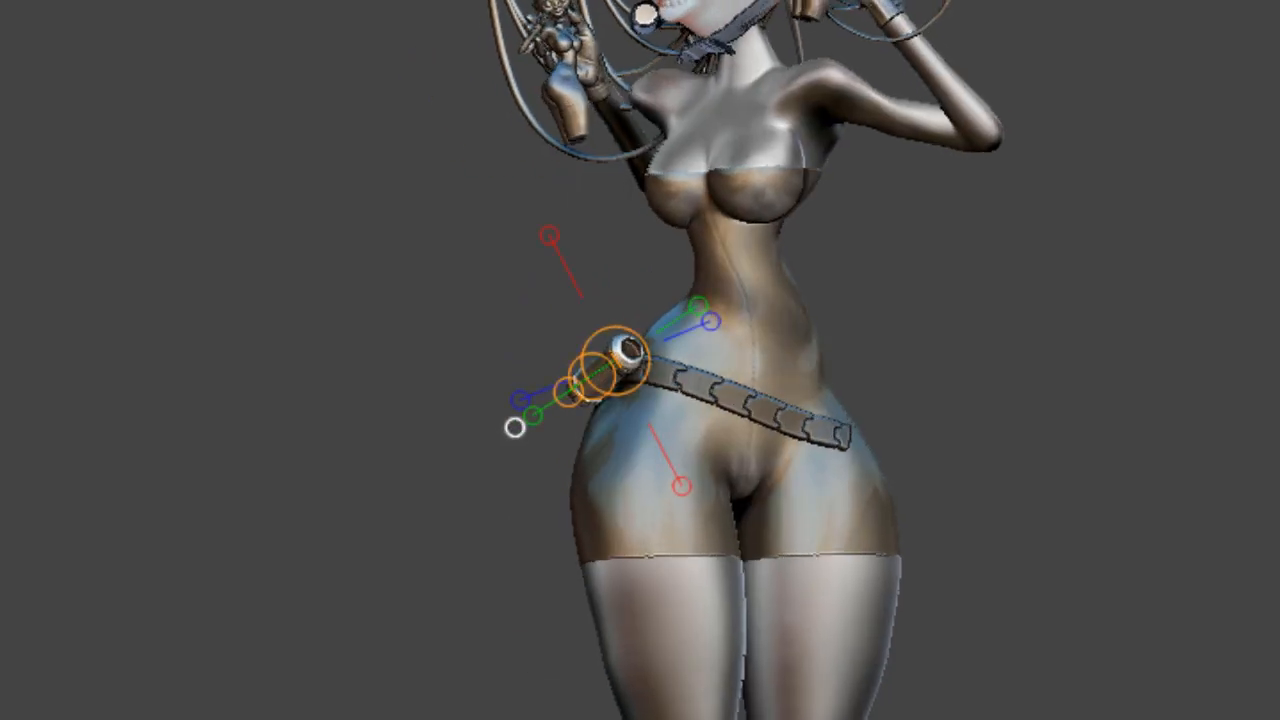
{"action": "key", "text": "q"}
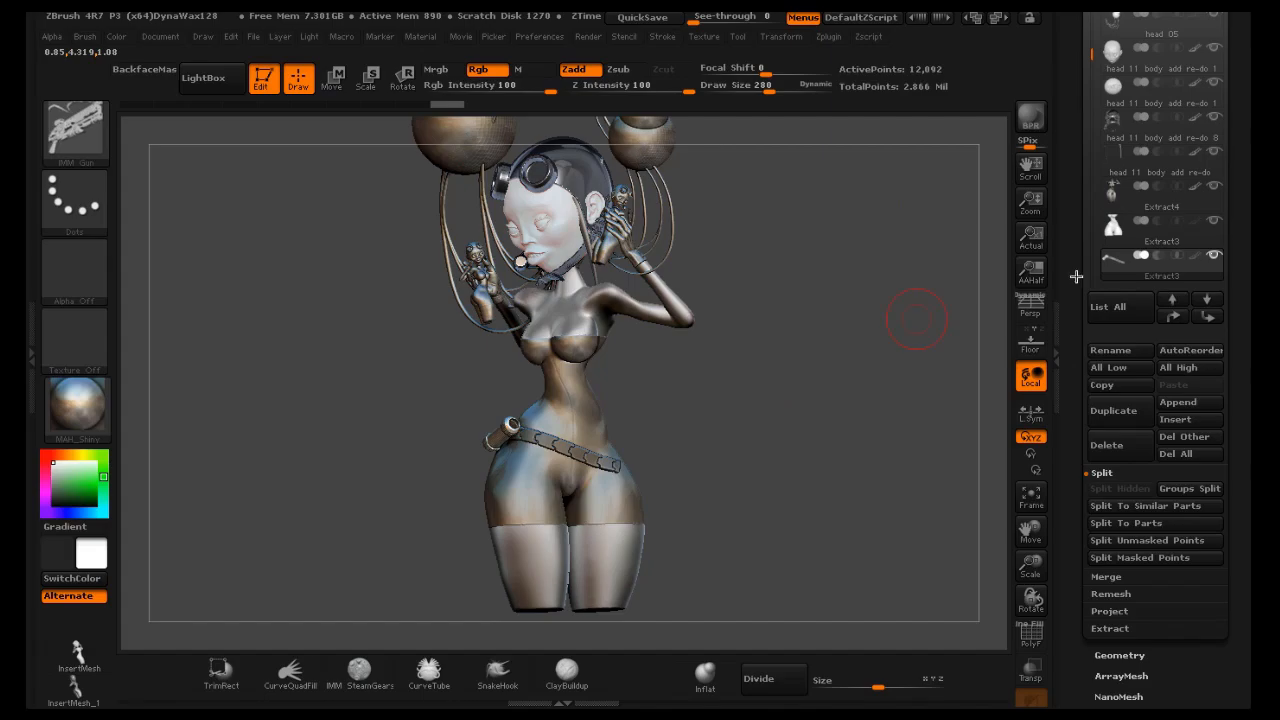
{"action": "left_click", "coordinate": [1167, 540]}
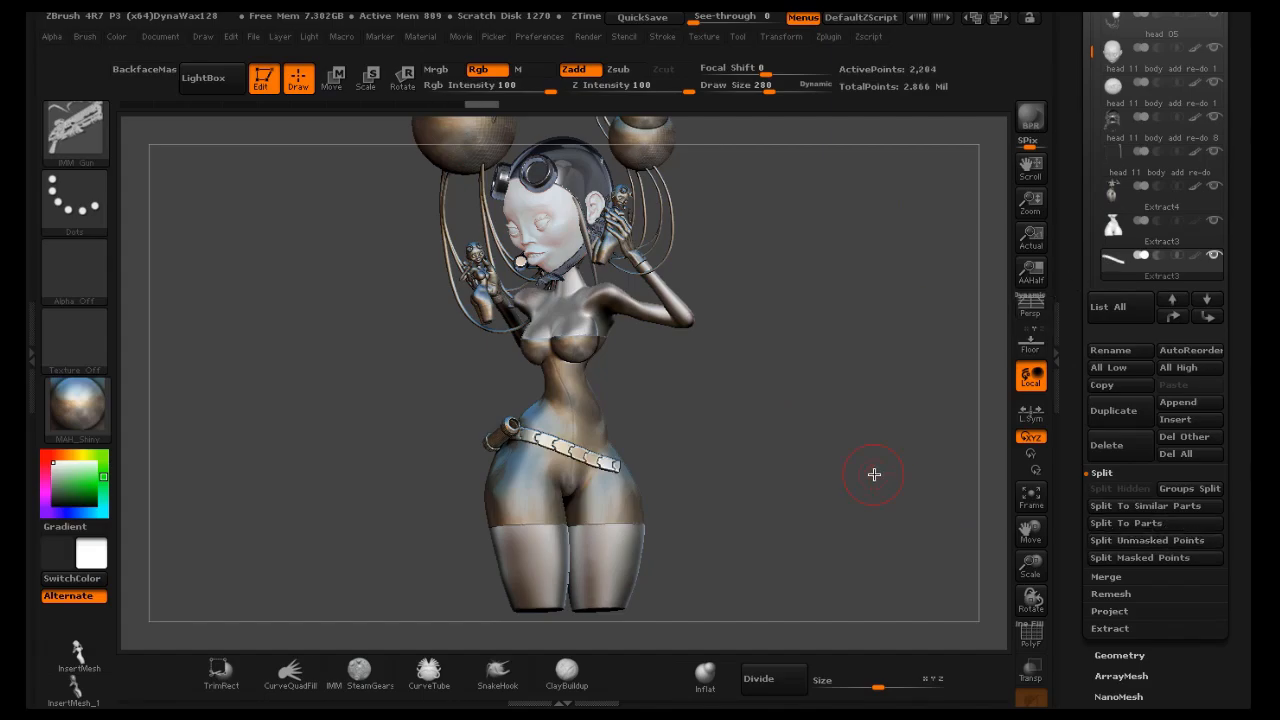
Insert a barrel-shaped IMM part onto the opposite hip near the belt's end
{"action": "left_click_drag", "start_coordinate": [868, 480], "coordinate": [722, 497]}
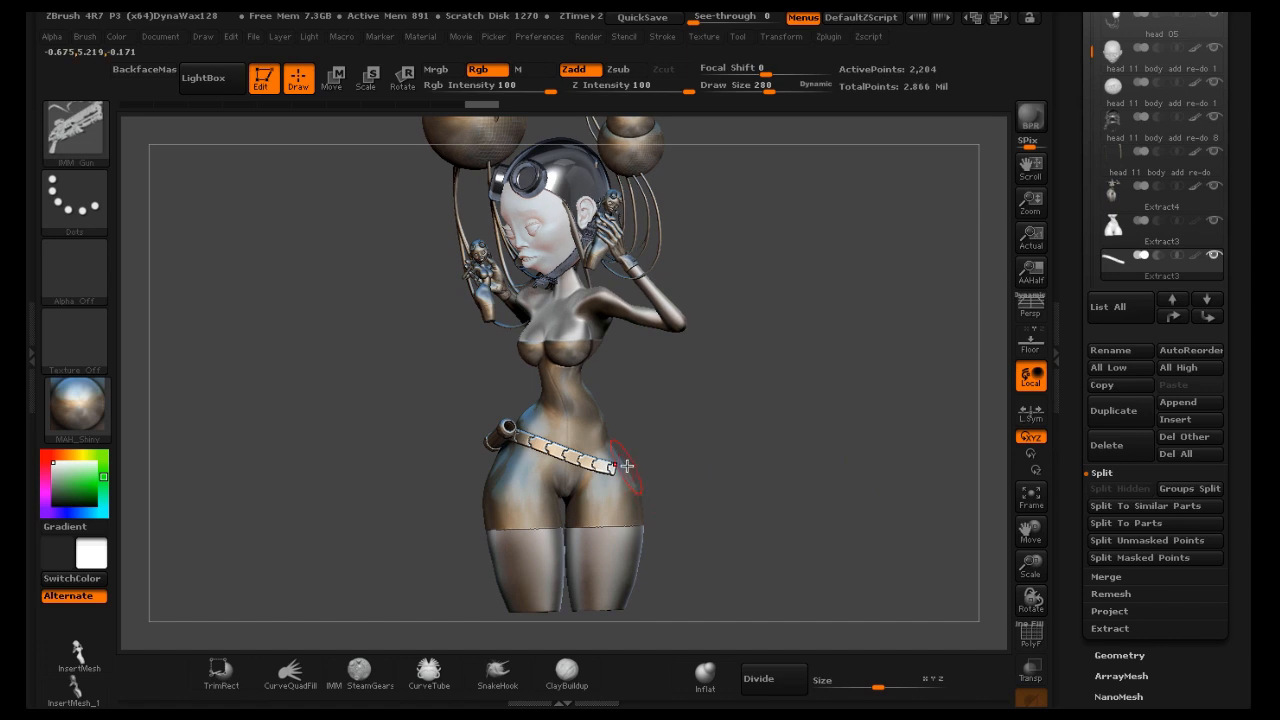
{"action": "mouse_move", "coordinate": [633, 481]}
{"action": "left_mouse_down"}
{"action": "mouse_move", "coordinate": [671, 471]}
{"action": "mouse_move", "coordinate": [680, 425]}
{"action": "mouse_move", "coordinate": [663, 406]}
{"action": "mouse_move", "coordinate": [677, 409]}
{"action": "mouse_move", "coordinate": [665, 441]}
{"action": "left_mouse_up"}
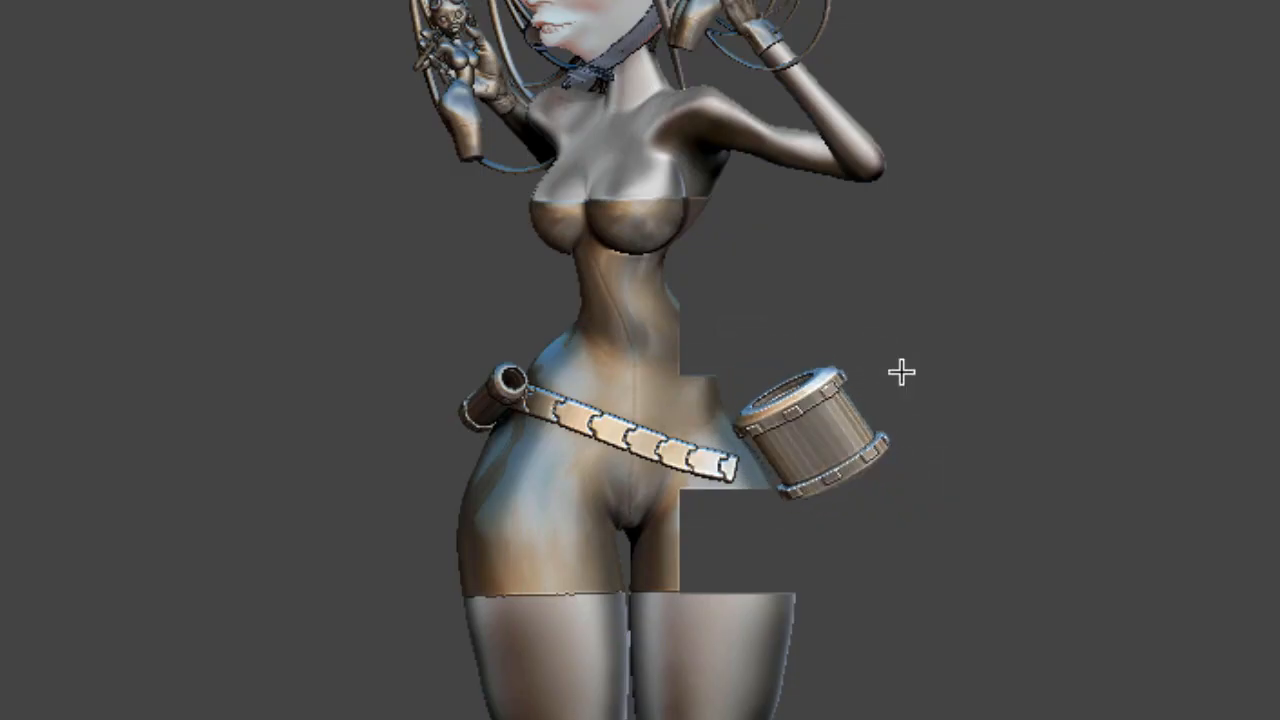
{"action": "left_click", "coordinate": [1097, 266]}
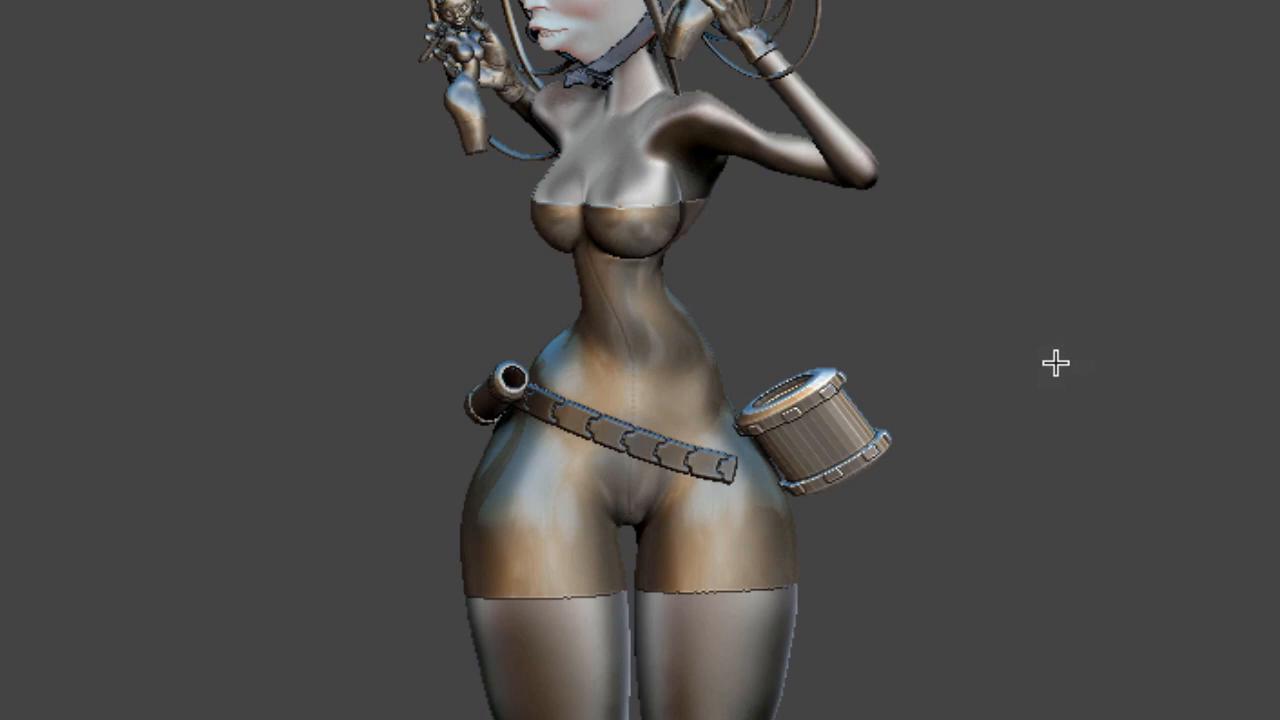
{"action": "left_click_drag", "start_coordinate": [1054, 363], "coordinate": [1050, 336]}
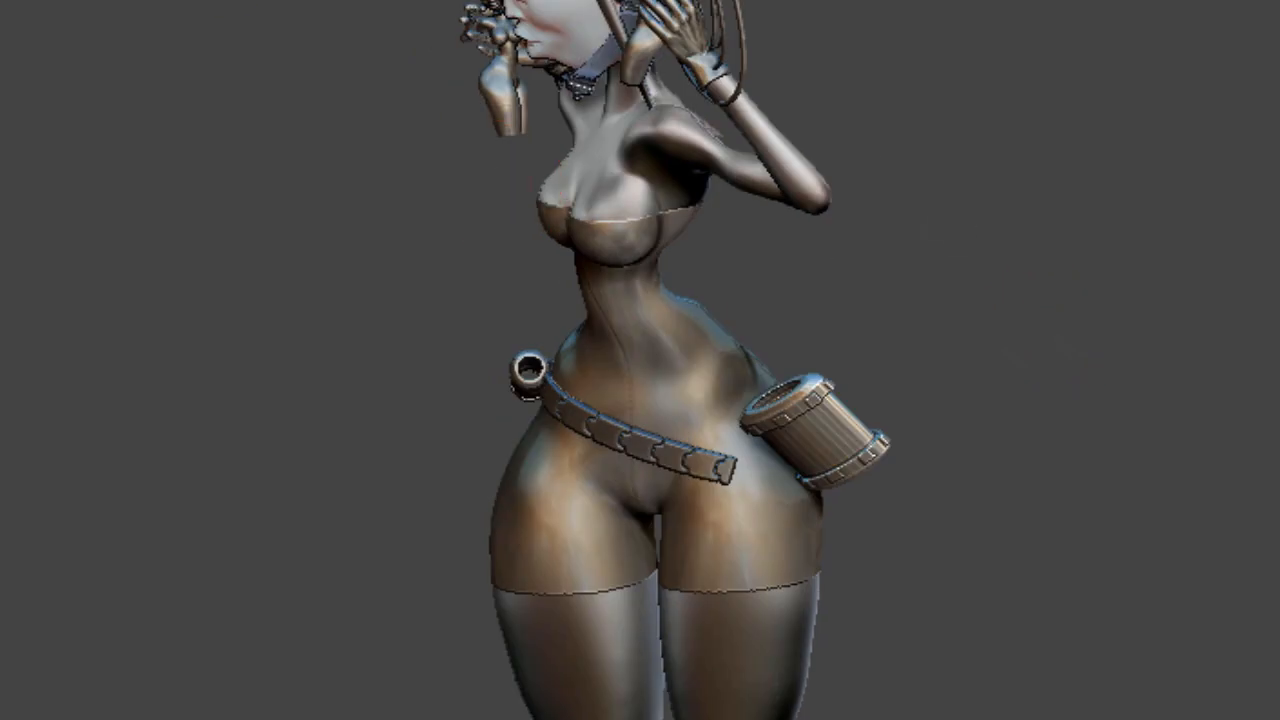
Scale the barrel down and stand it upright at the end of the belt with the gizmo
{"action": "key", "text": "w"}
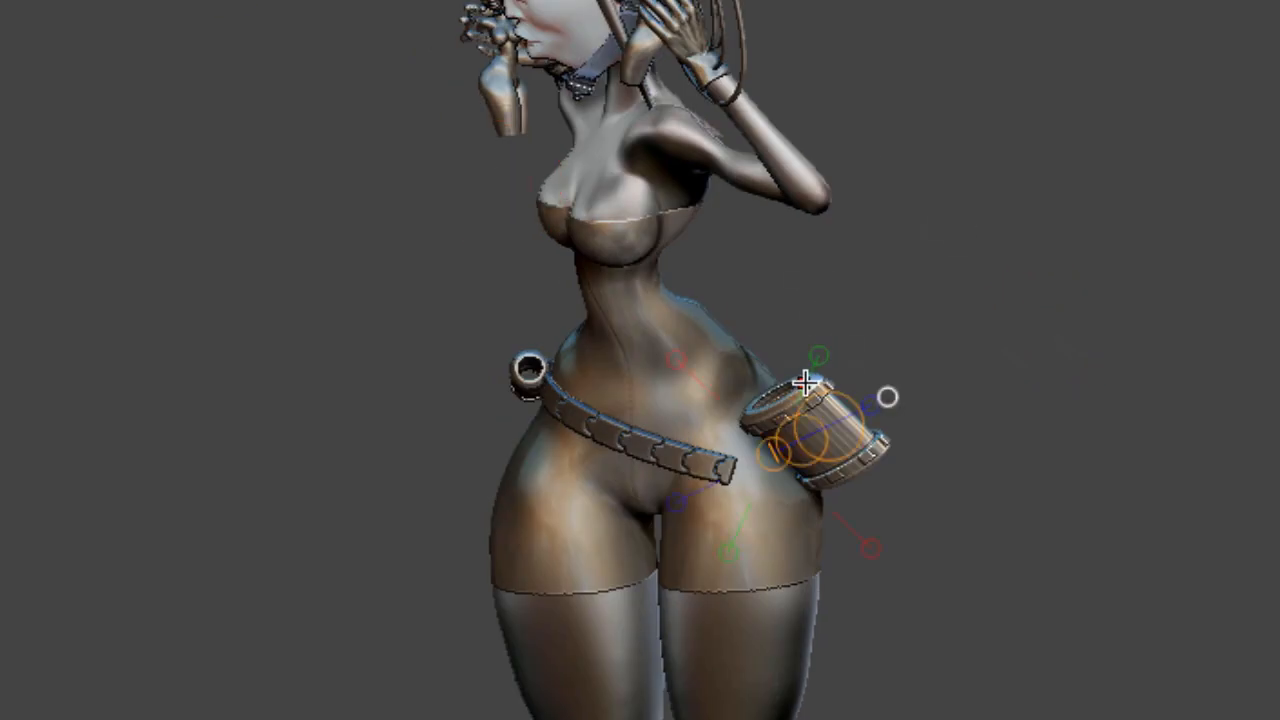
{"action": "left_click_drag", "start_coordinate": [797, 384], "coordinate": [864, 454]}
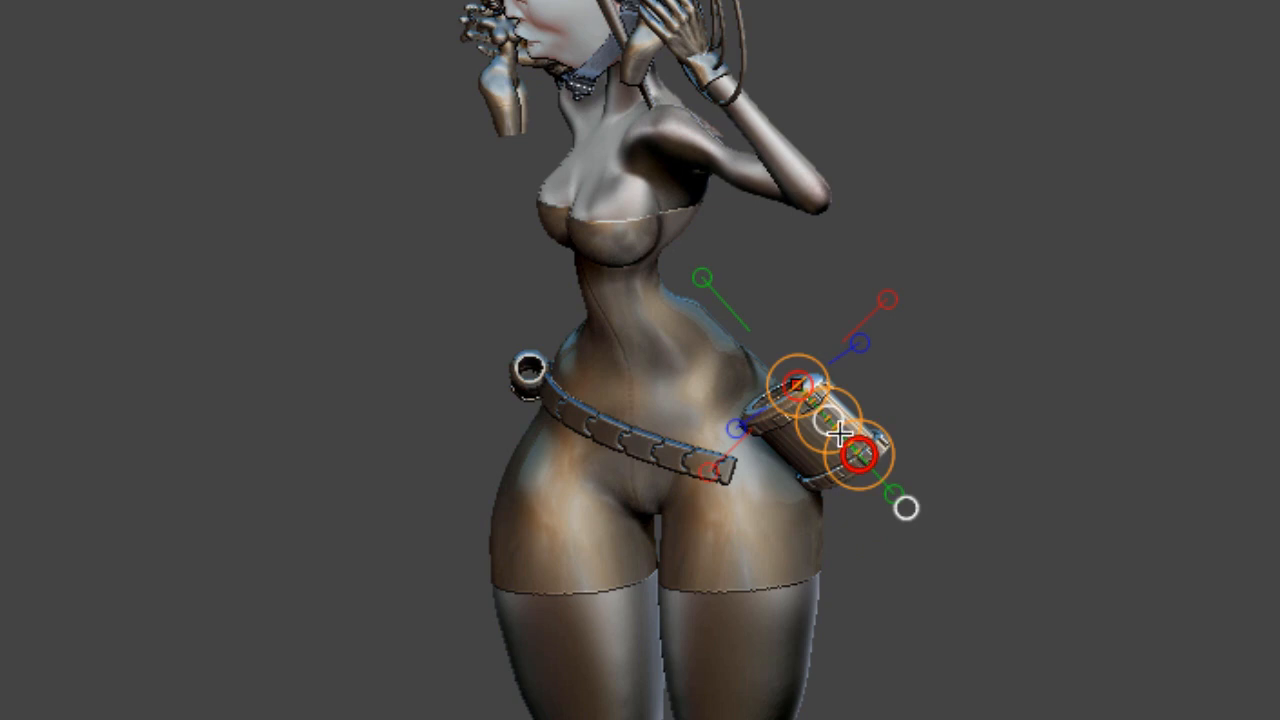
{"action": "left_click_drag", "start_coordinate": [804, 350], "coordinate": [749, 277]}
{"action": "left_click_drag", "start_coordinate": [1155, 231], "coordinate": [1169, 220]}
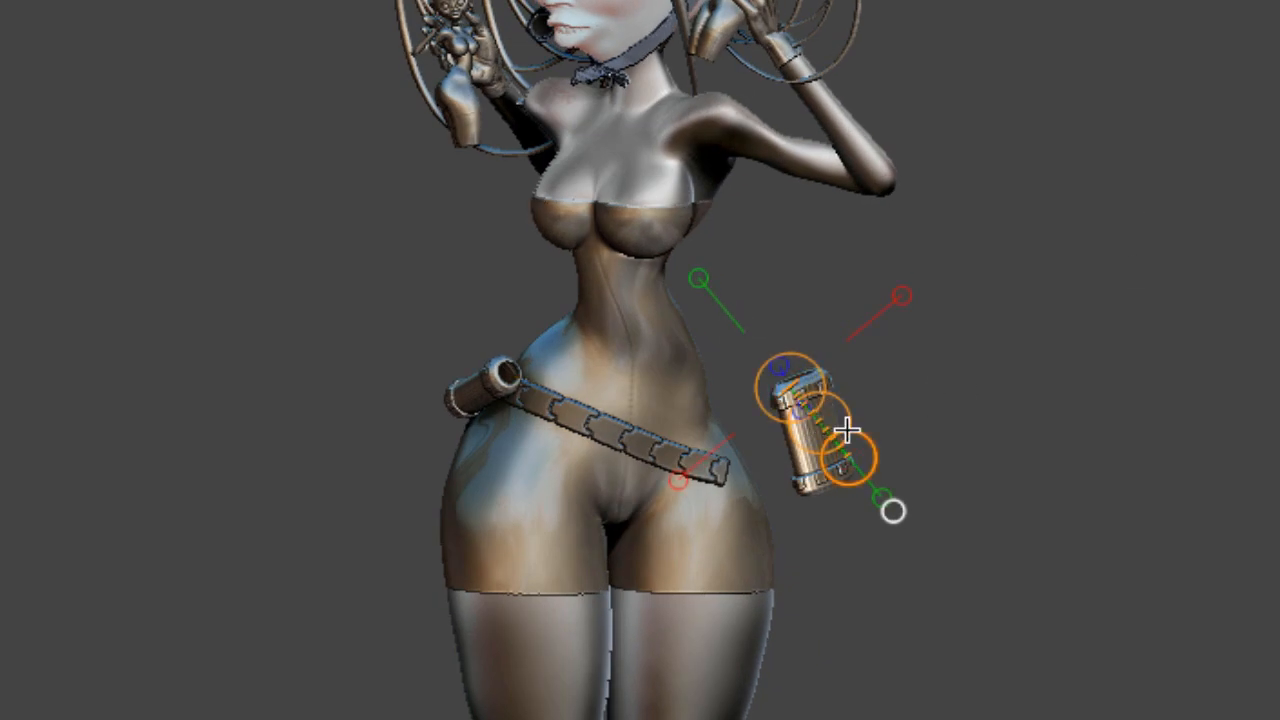
{"action": "key", "text": "q"}
{"action": "left_click_drag", "start_coordinate": [823, 423], "coordinate": [757, 457]}
{"action": "key", "text": "w"}
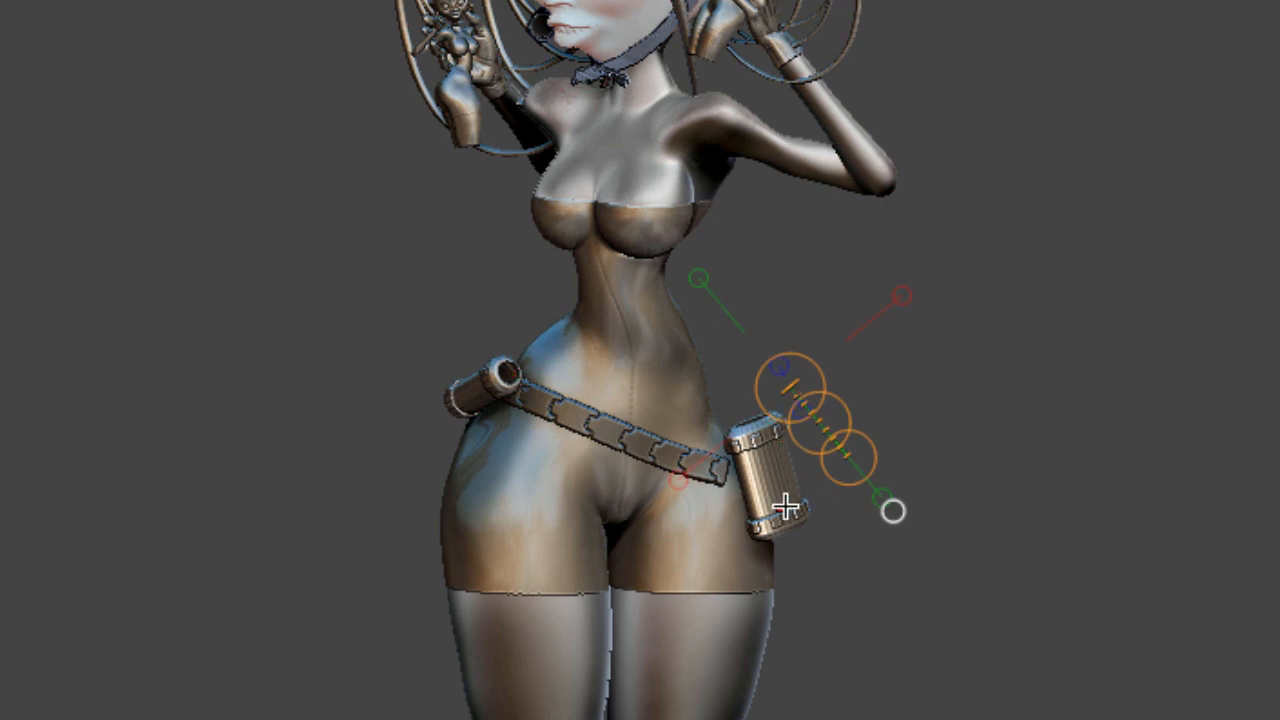
{"action": "mouse_move", "coordinate": [784, 511]}
{"action": "left_mouse_down"}
{"action": "mouse_move", "coordinate": [757, 432]}
{"action": "mouse_move", "coordinate": [774, 471]}
{"action": "mouse_move", "coordinate": [769, 391]}
{"action": "mouse_move", "coordinate": [746, 341]}
{"action": "mouse_move", "coordinate": [760, 450]}
{"action": "left_mouse_up"}
{"action": "left_click_drag", "start_coordinate": [1011, 420], "coordinate": [951, 429]}
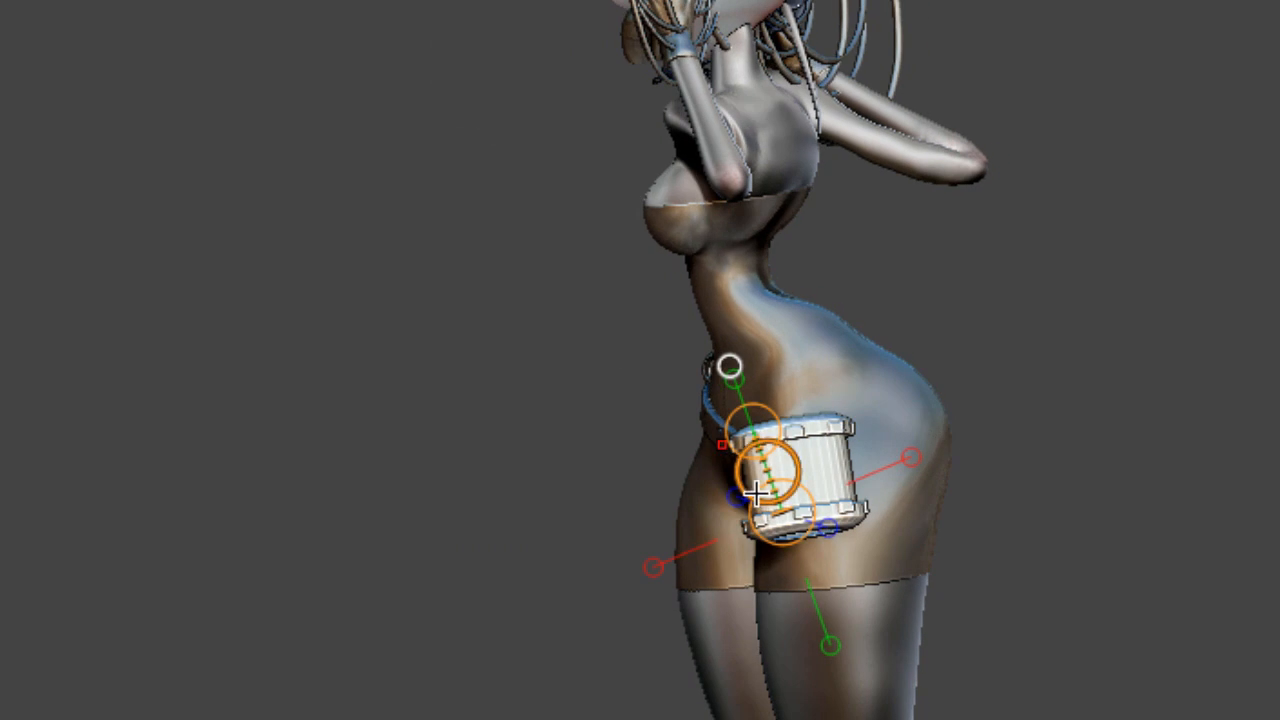
{"action": "left_click_drag", "start_coordinate": [766, 466], "coordinate": [817, 457]}
{"action": "mouse_move", "coordinate": [1257, 370]}
{"action": "left_mouse_down"}
{"action": "mouse_move", "coordinate": [1279, 357]}
{"action": "mouse_move", "coordinate": [1272, 365]}
{"action": "left_mouse_up"}
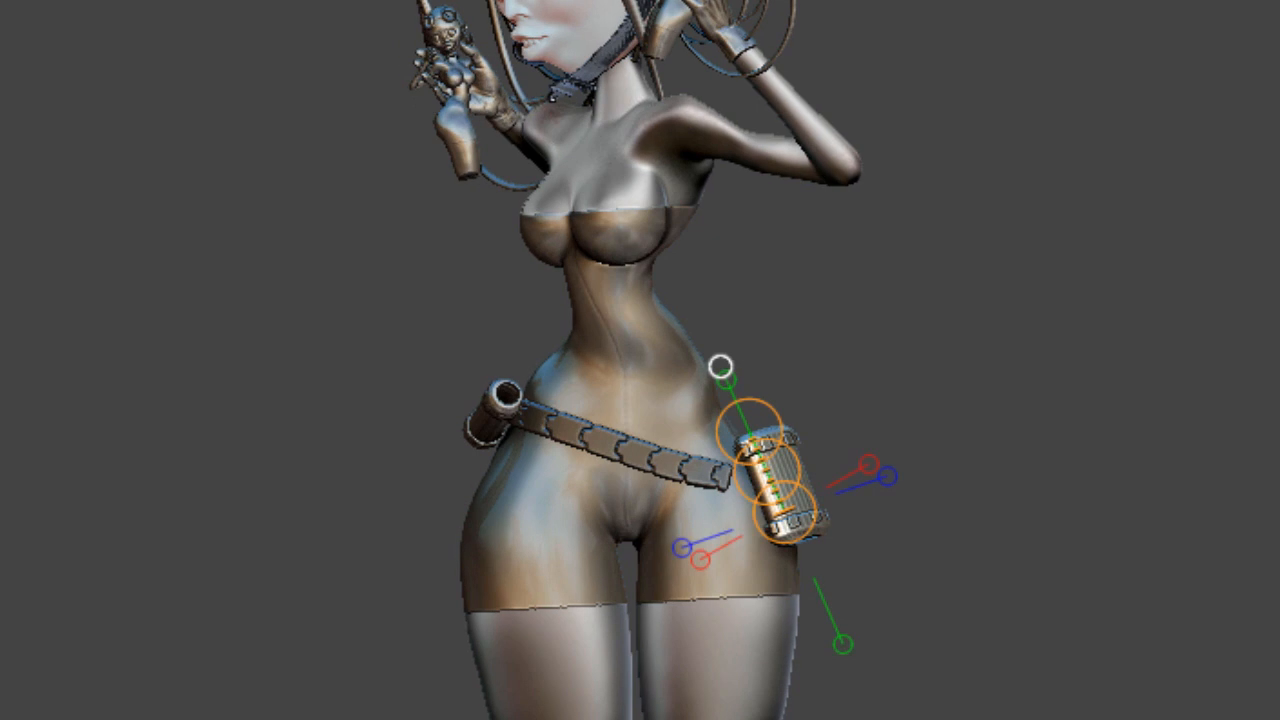
{"action": "left_click", "coordinate": [662, 459], "text": "alt"}
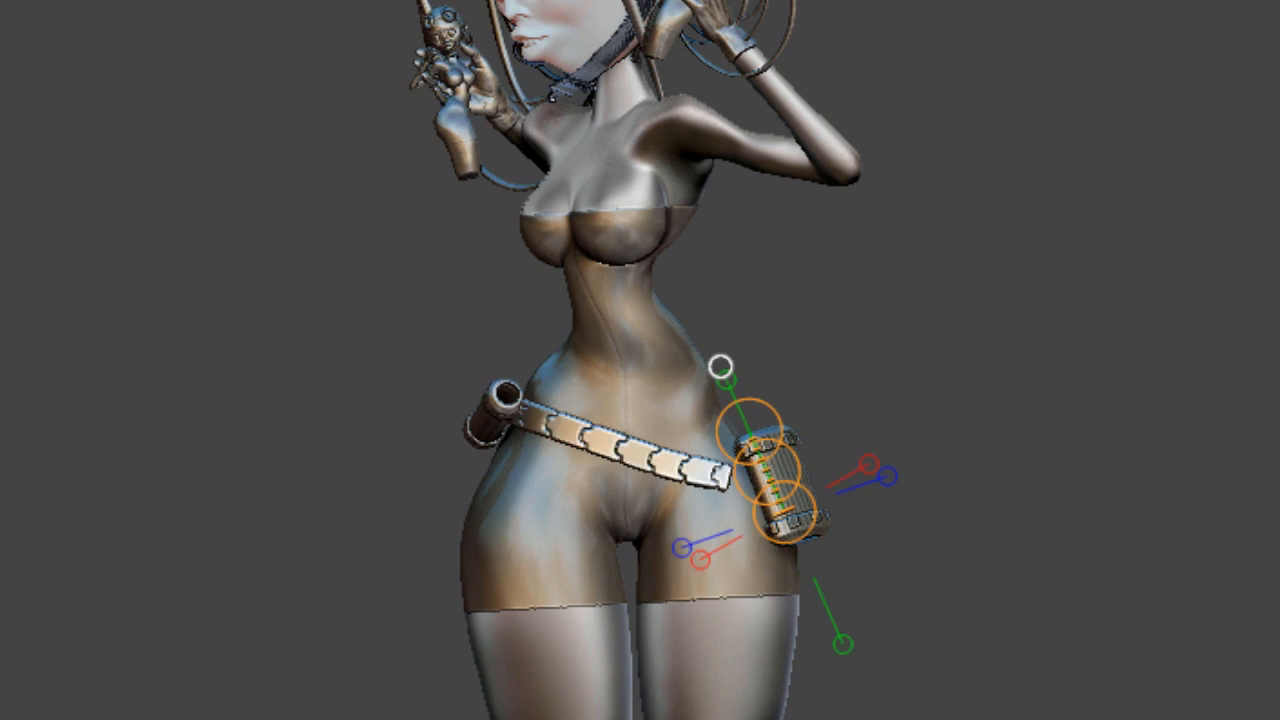
{"action": "key", "text": "q"}
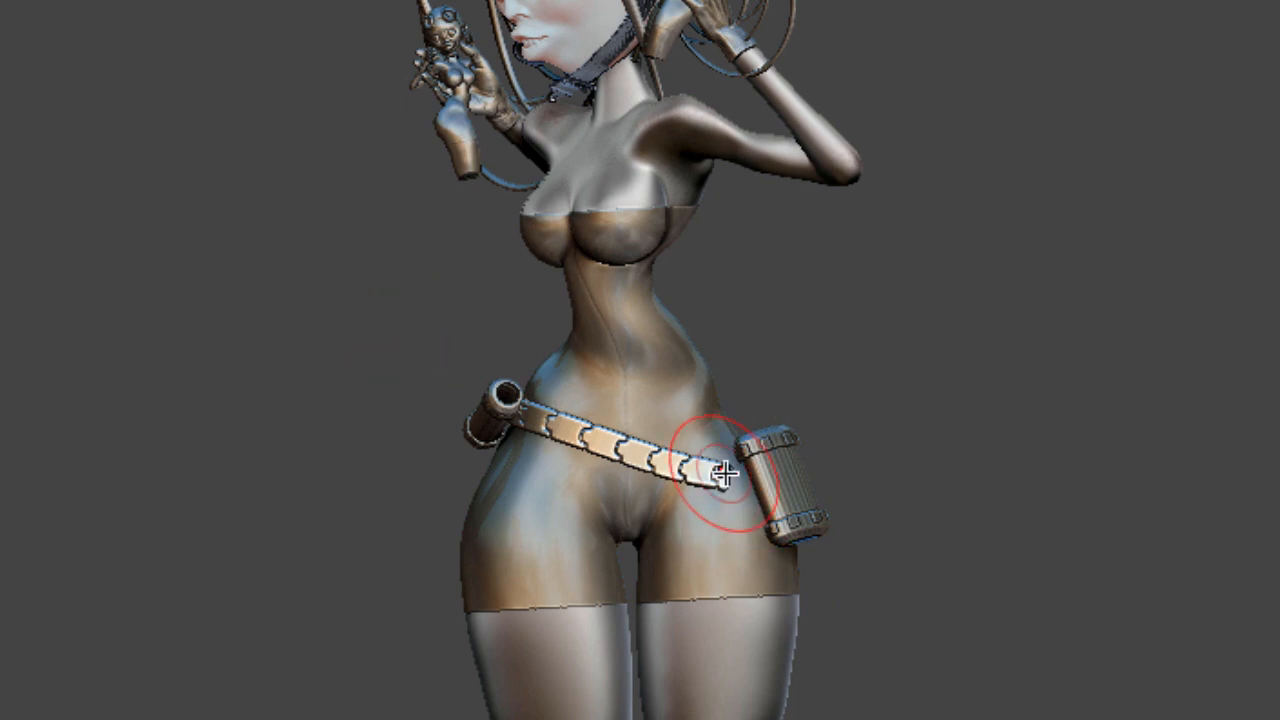
Insert a small IMM connector piece at the belt's end next to the barrel
{"action": "left_click_drag", "start_coordinate": [727, 474], "coordinate": [738, 511]}
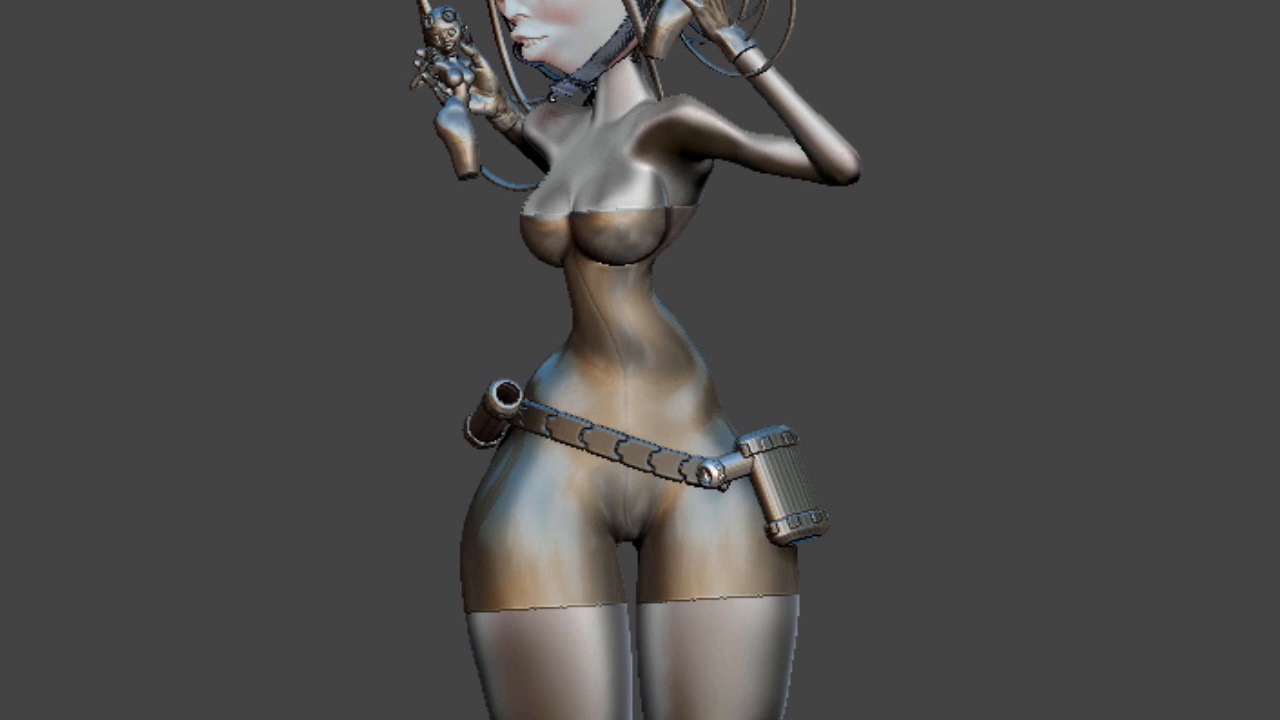
{"action": "key", "text": "w"}
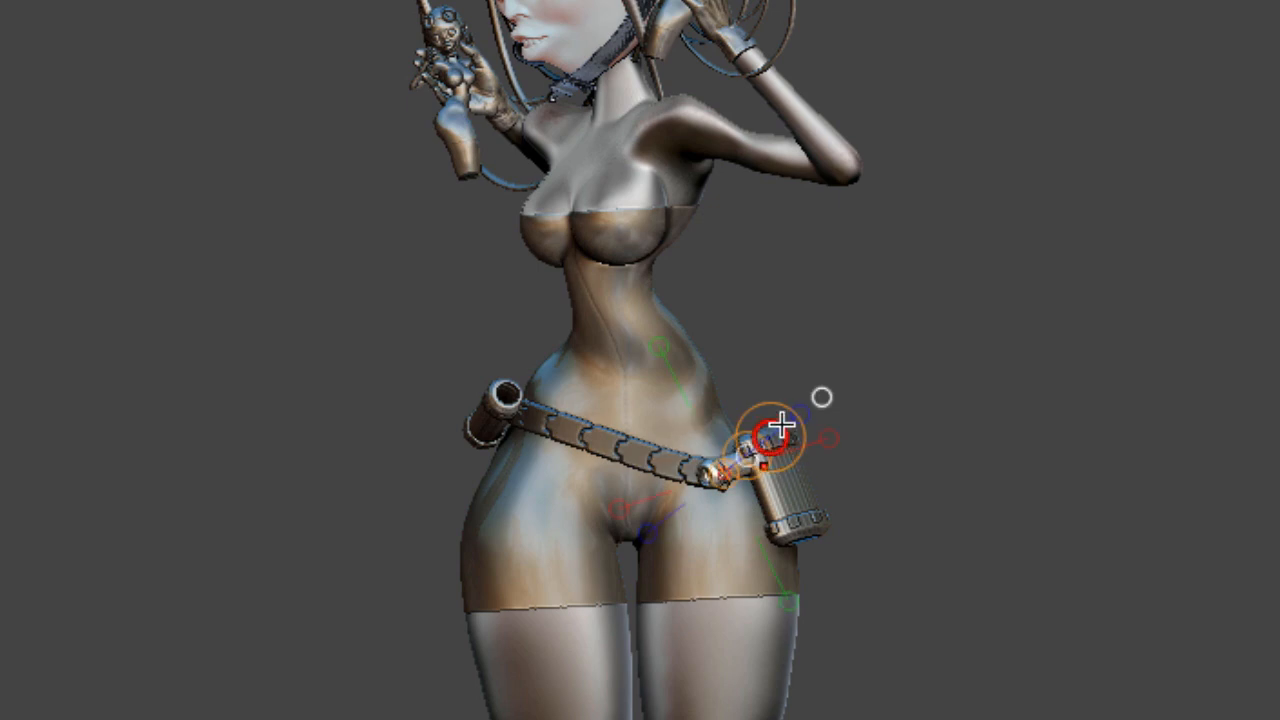
{"action": "key", "text": "q"}
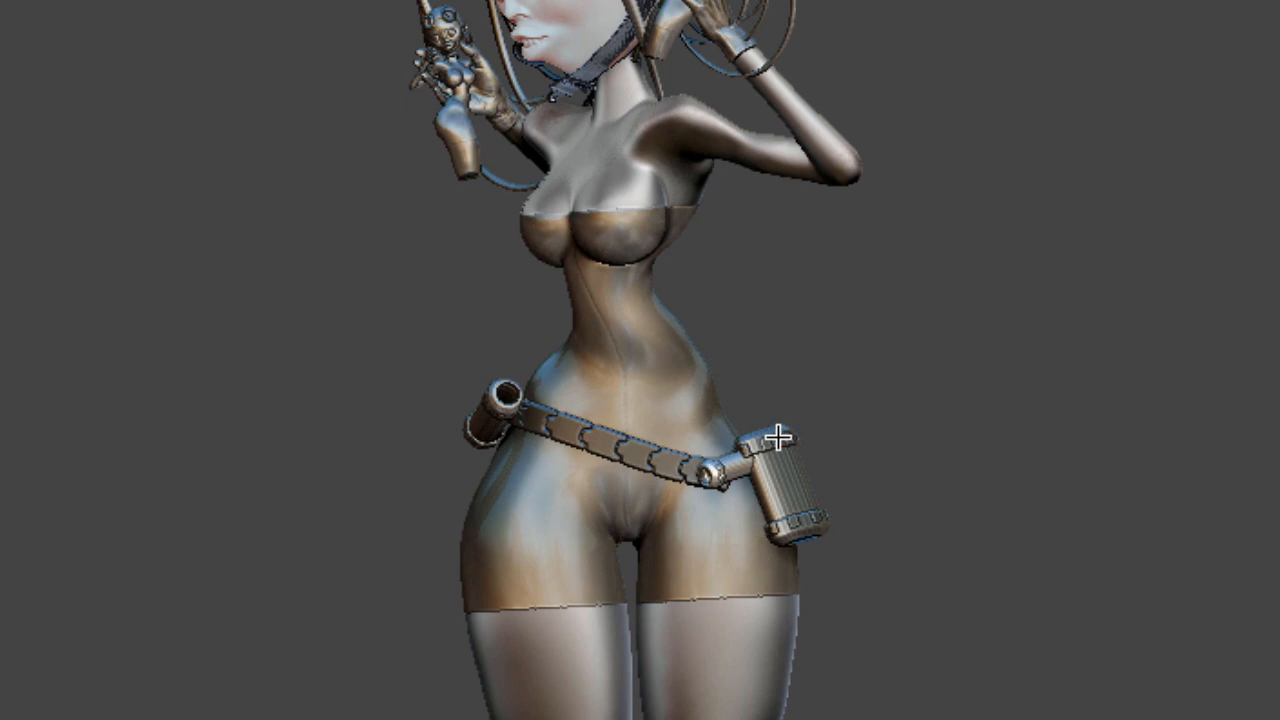
{"action": "left_click_drag", "start_coordinate": [778, 438], "coordinate": [609, 320]}
{"action": "key", "text": "w"}
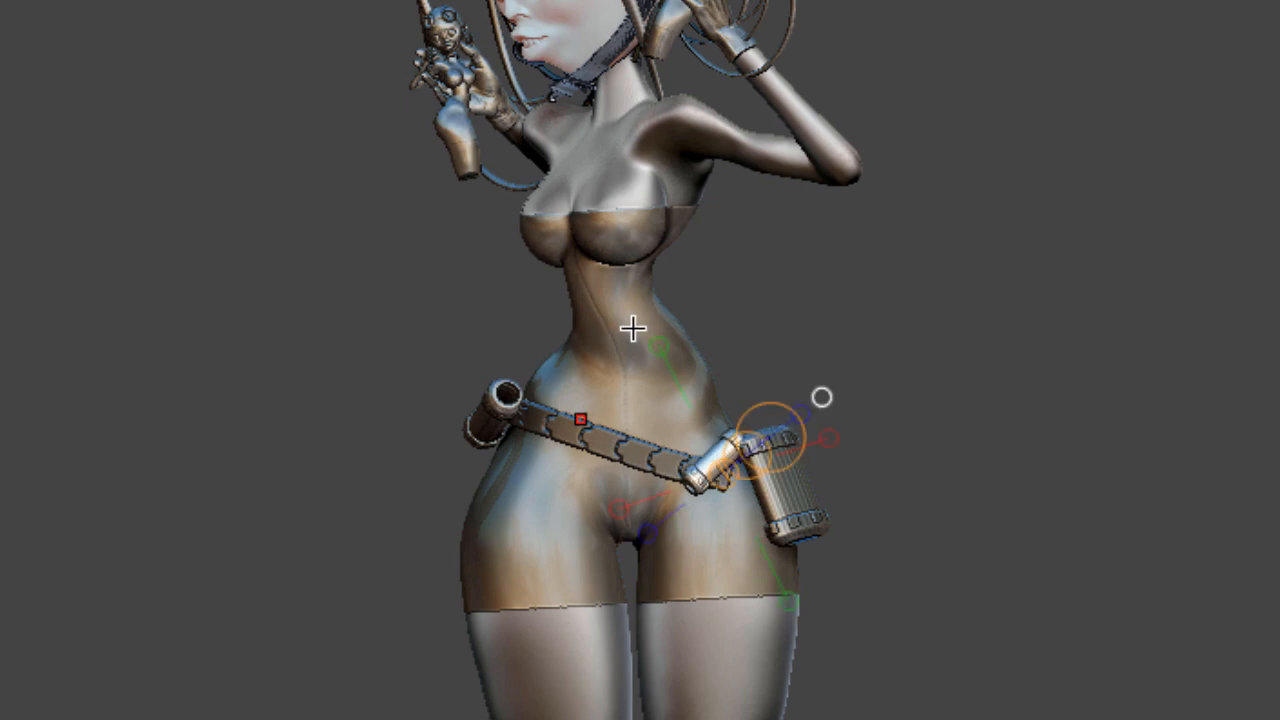
Rotate and move the connector with the gizmo so it stands upright between the belt end and the barrel
{"action": "mouse_move", "coordinate": [698, 476]}
{"action": "left_mouse_down"}
{"action": "mouse_move", "coordinate": [731, 435]}
{"action": "mouse_move", "coordinate": [651, 381]}
{"action": "mouse_move", "coordinate": [642, 388]}
{"action": "left_mouse_up"}
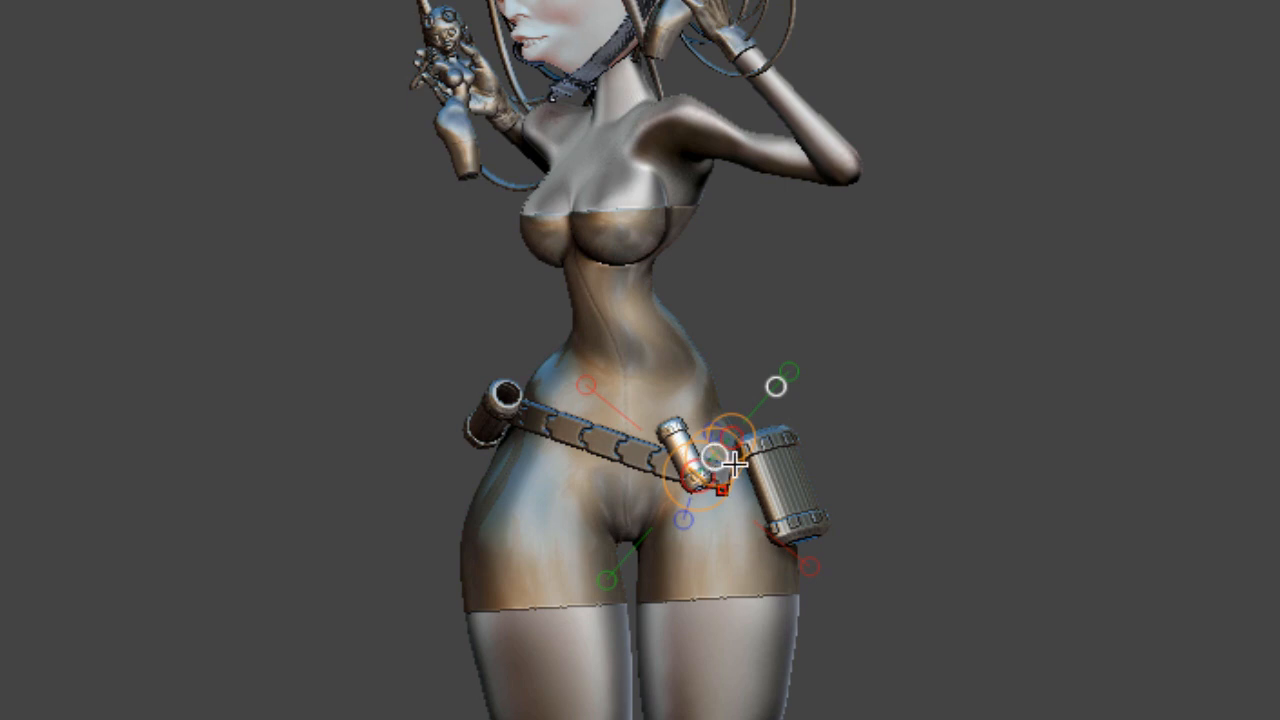
{"action": "mouse_move", "coordinate": [733, 463]}
{"action": "left_mouse_down"}
{"action": "mouse_move", "coordinate": [771, 478]}
{"action": "mouse_move", "coordinate": [733, 428]}
{"action": "left_mouse_up"}
{"action": "left_click_drag", "start_coordinate": [756, 502], "coordinate": [715, 375]}
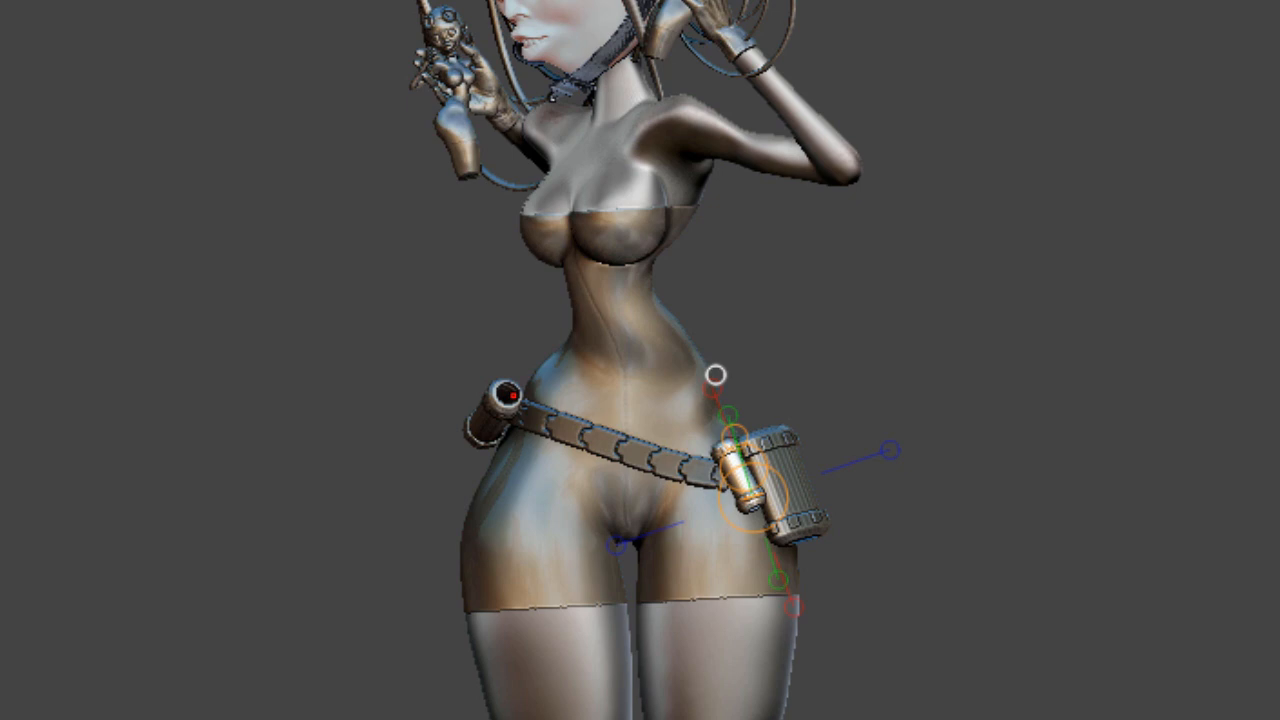
{"action": "left_click_drag", "start_coordinate": [755, 498], "coordinate": [748, 501]}
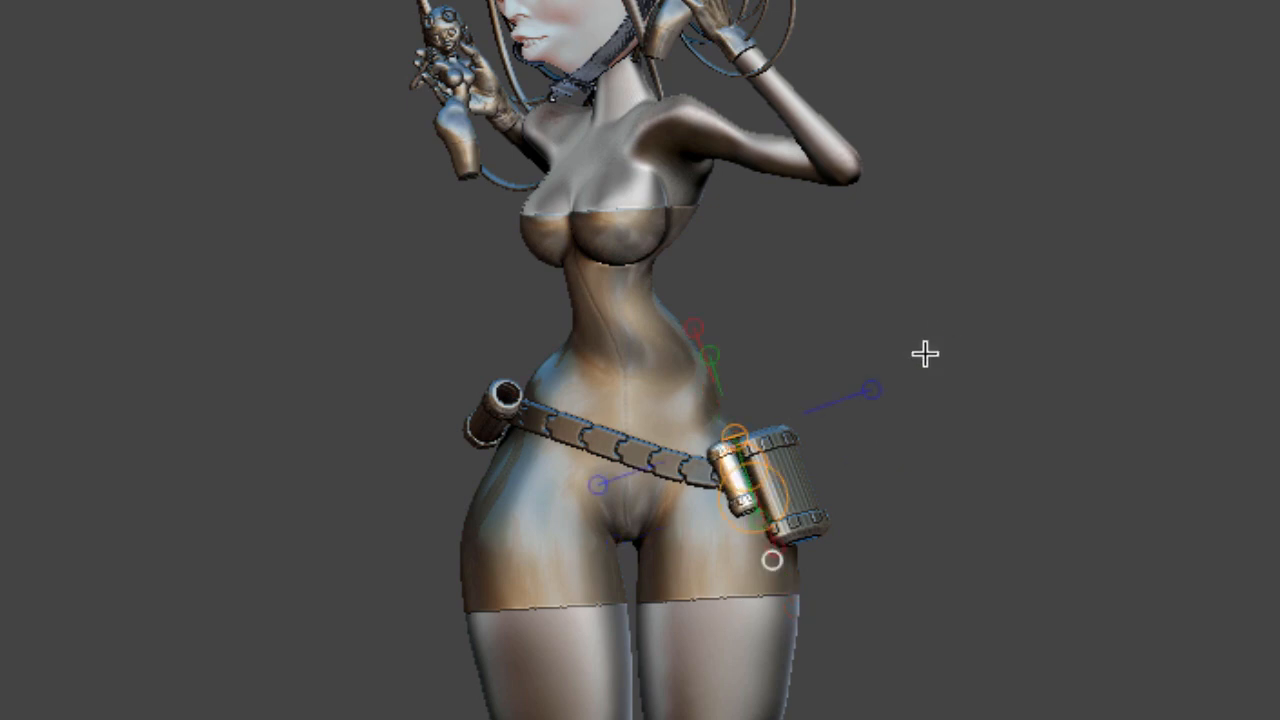
{"action": "left_click_drag", "start_coordinate": [757, 443], "coordinate": [1020, 329], "text": "alt"}
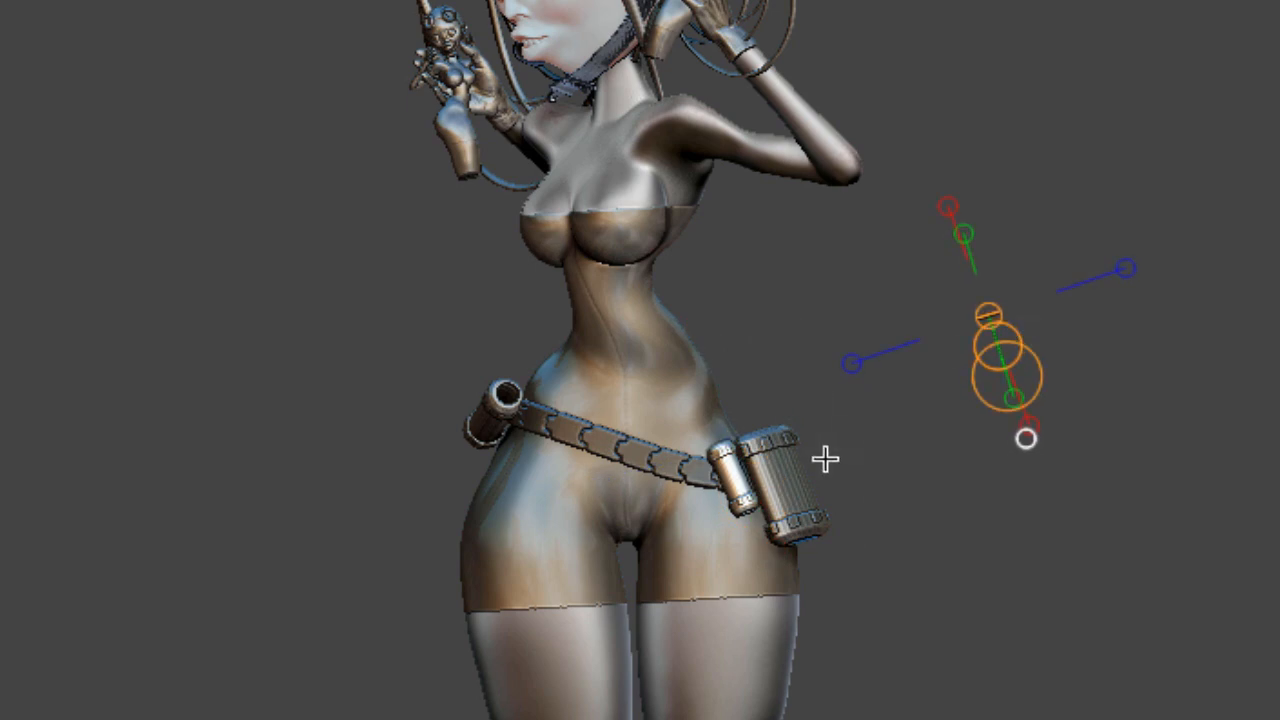
{"action": "left_click_drag", "start_coordinate": [755, 507], "coordinate": [738, 446]}
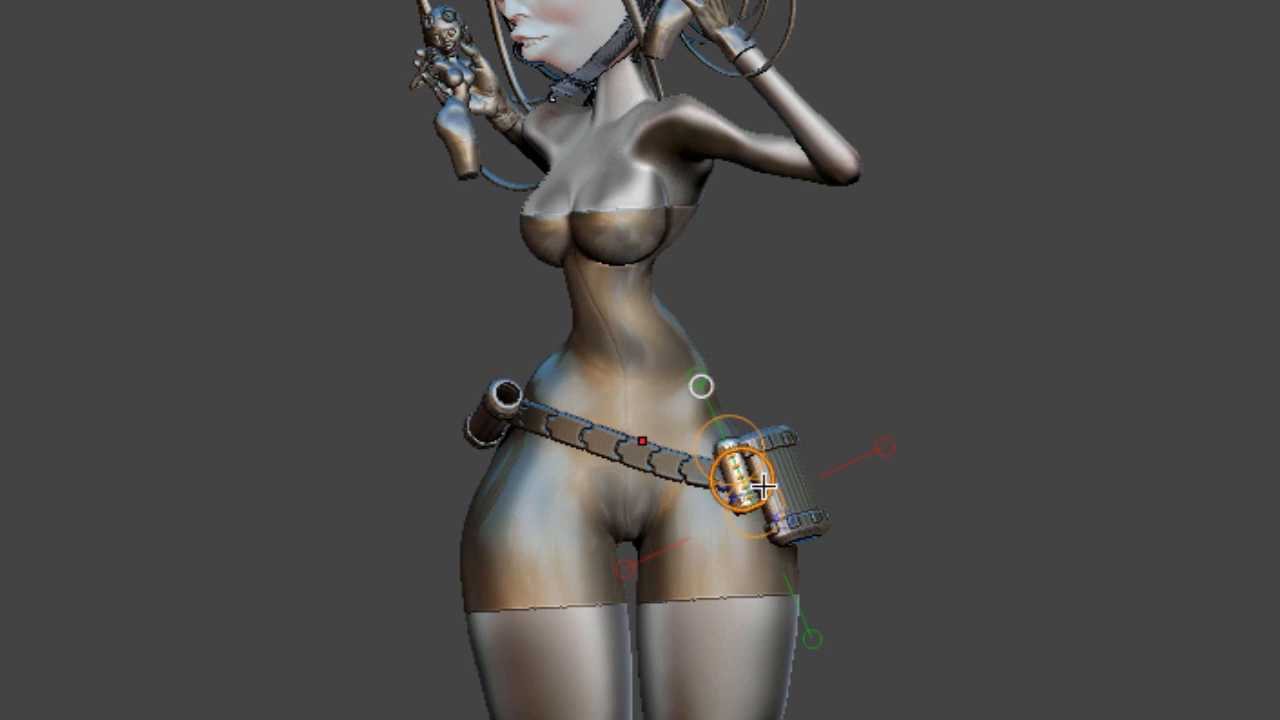
{"action": "left_click_drag", "start_coordinate": [745, 480], "coordinate": [743, 487]}
{"action": "left_click_drag", "start_coordinate": [701, 386], "coordinate": [702, 388]}
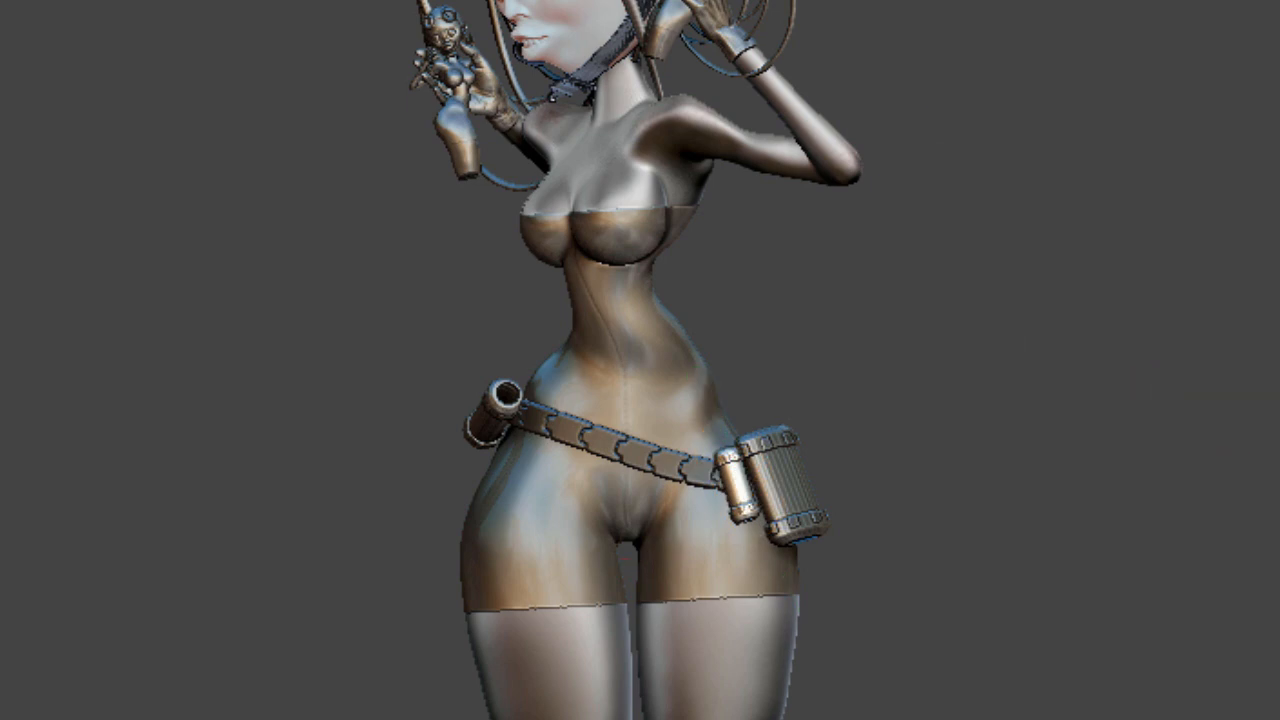
Switch to the separate head model and orbit it to examine the masked mouth and chin region
{"action": "left_click", "coordinate": [638, 453], "text": "alt"}
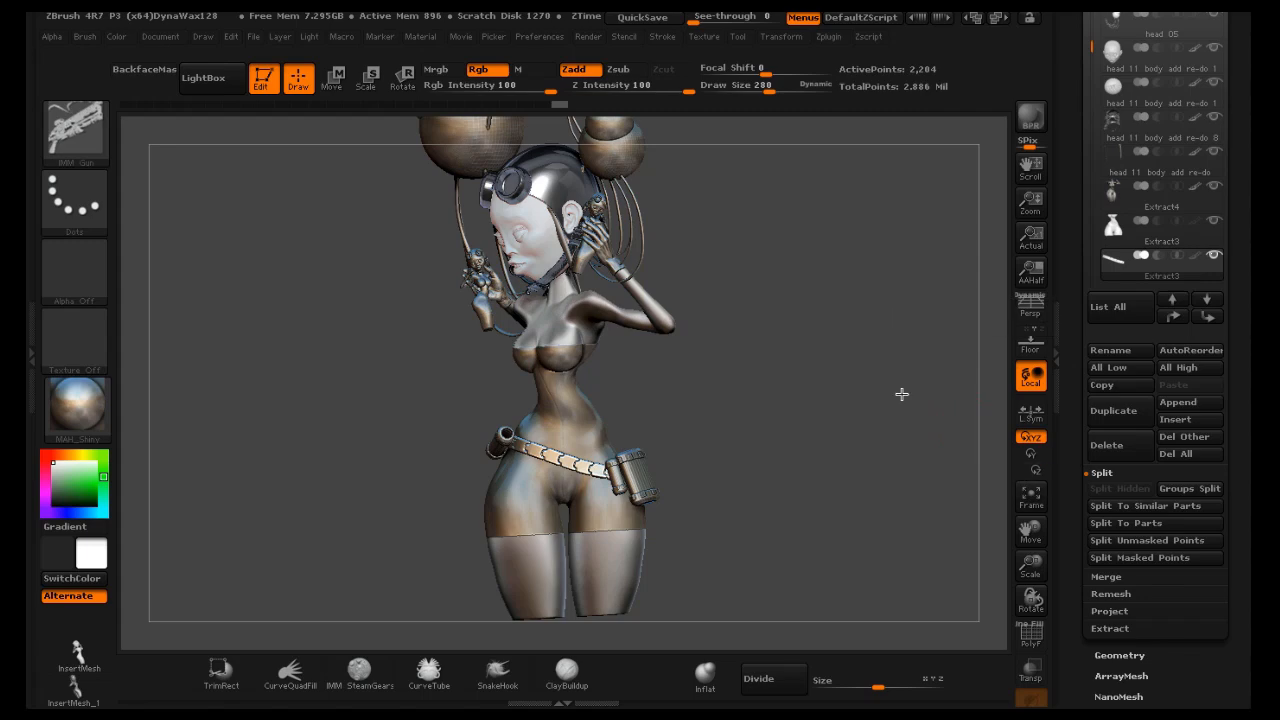
{"action": "left_click_drag", "start_coordinate": [871, 399], "coordinate": [932, 382]}
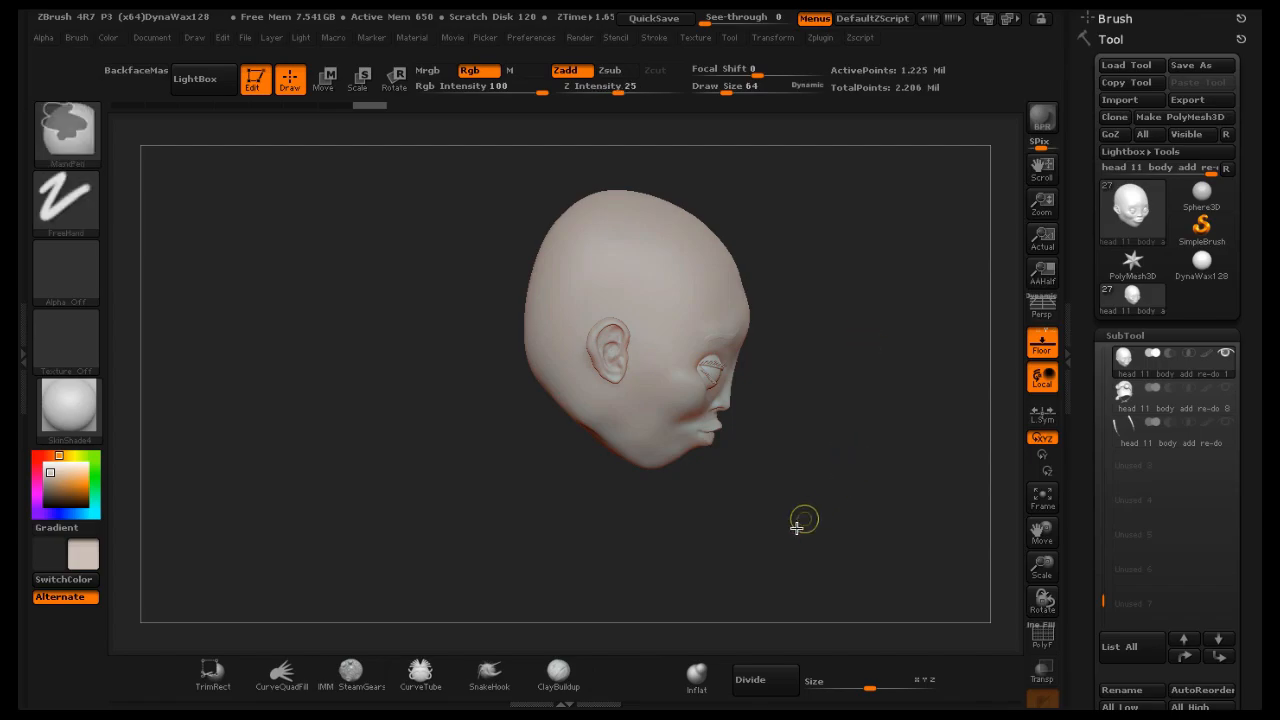
{"action": "mouse_move", "coordinate": [795, 531]}
{"action": "left_mouse_down", "text": "ctrl"}
{"action": "mouse_move", "coordinate": [651, 491]}
{"action": "mouse_move", "coordinate": [554, 434]}
{"action": "left_mouse_up", "text": "ctrl"}
{"action": "left_click_drag", "start_coordinate": [931, 314], "coordinate": [858, 300]}
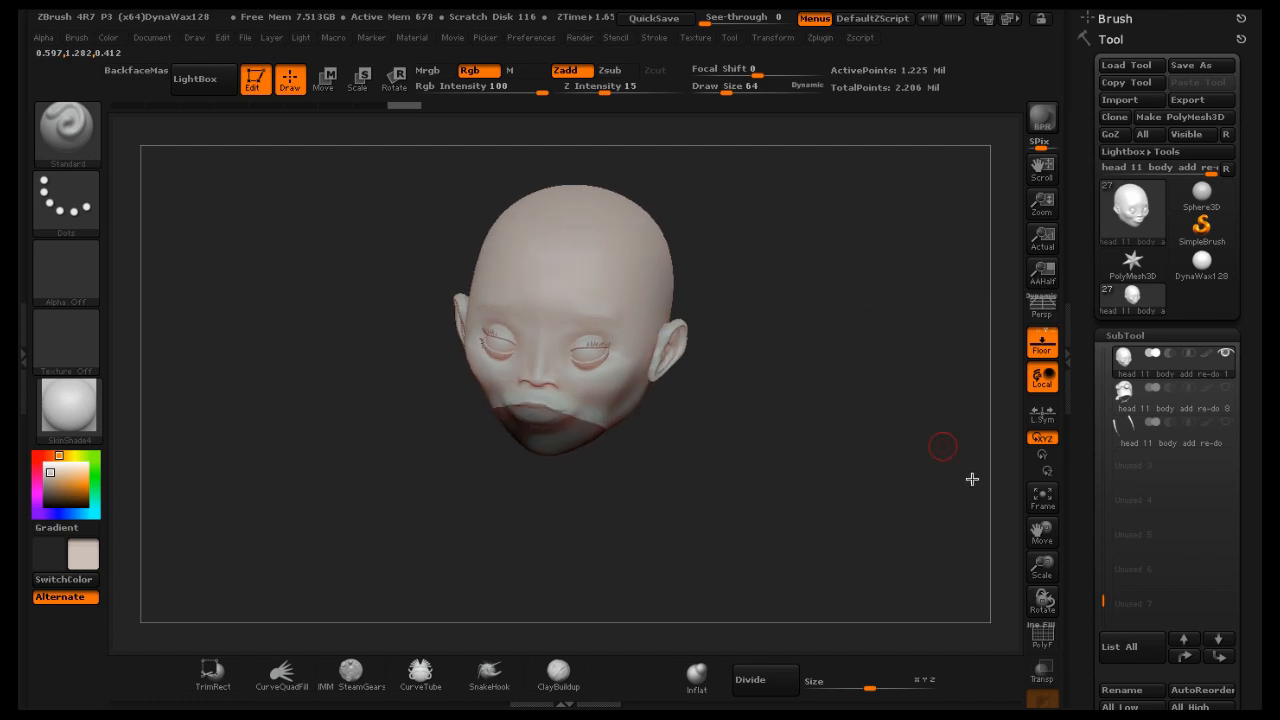
{"action": "mouse_move", "coordinate": [1042, 567]}
{"action": "left_mouse_down"}
{"action": "mouse_move", "coordinate": [1081, 572]}
{"action": "mouse_move", "coordinate": [1057, 561]}
{"action": "left_mouse_up"}
{"action": "mouse_move", "coordinate": [921, 477]}
{"action": "left_mouse_down"}
{"action": "mouse_move", "coordinate": [932, 457]}
{"action": "mouse_move", "coordinate": [616, 456]}
{"action": "left_mouse_up"}
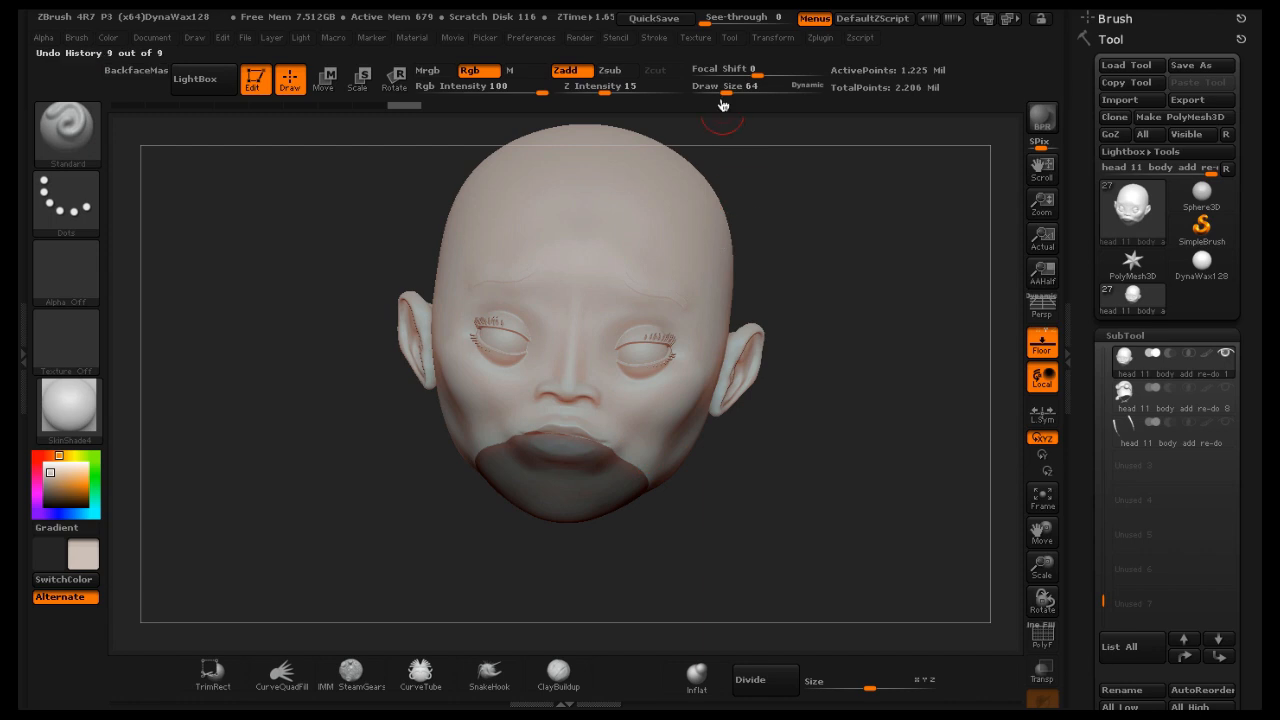
Set the Draw Size to 34 and undo a stray mask stroke beside the nose
{"action": "left_click_drag", "start_coordinate": [728, 90], "coordinate": [720, 92]}
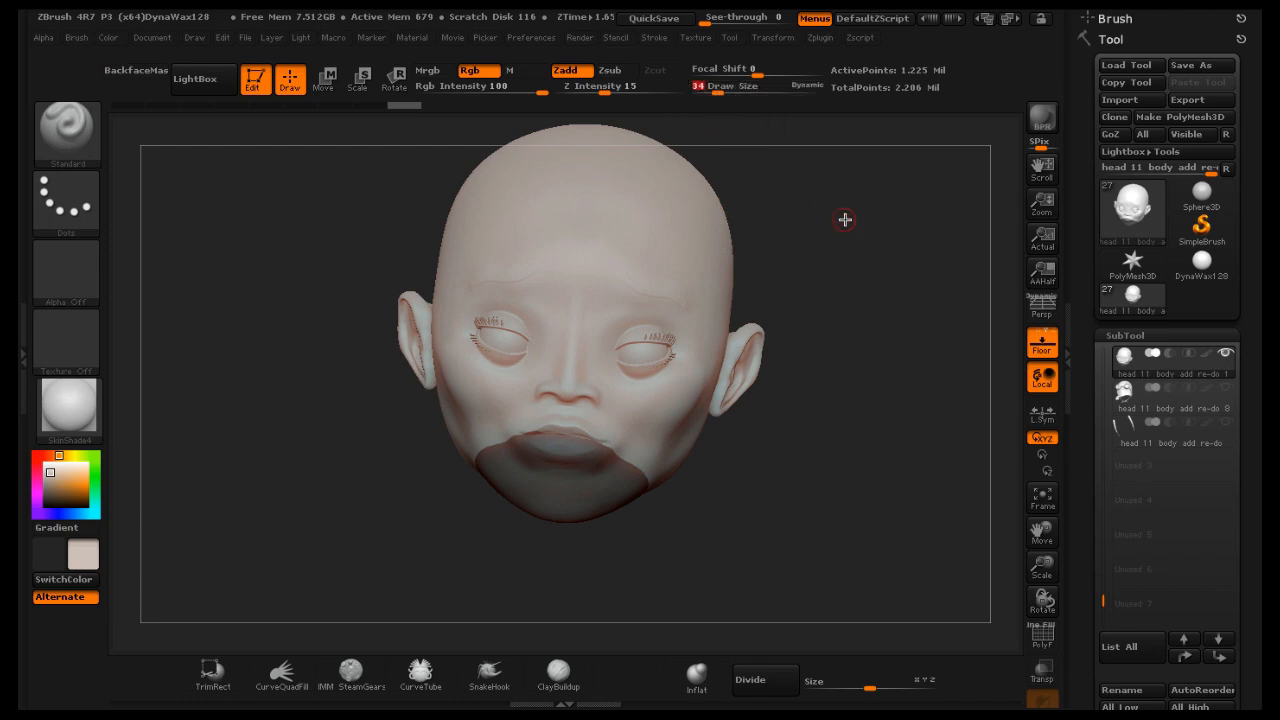
{"action": "left_click_drag", "start_coordinate": [846, 220], "coordinate": [841, 216]}
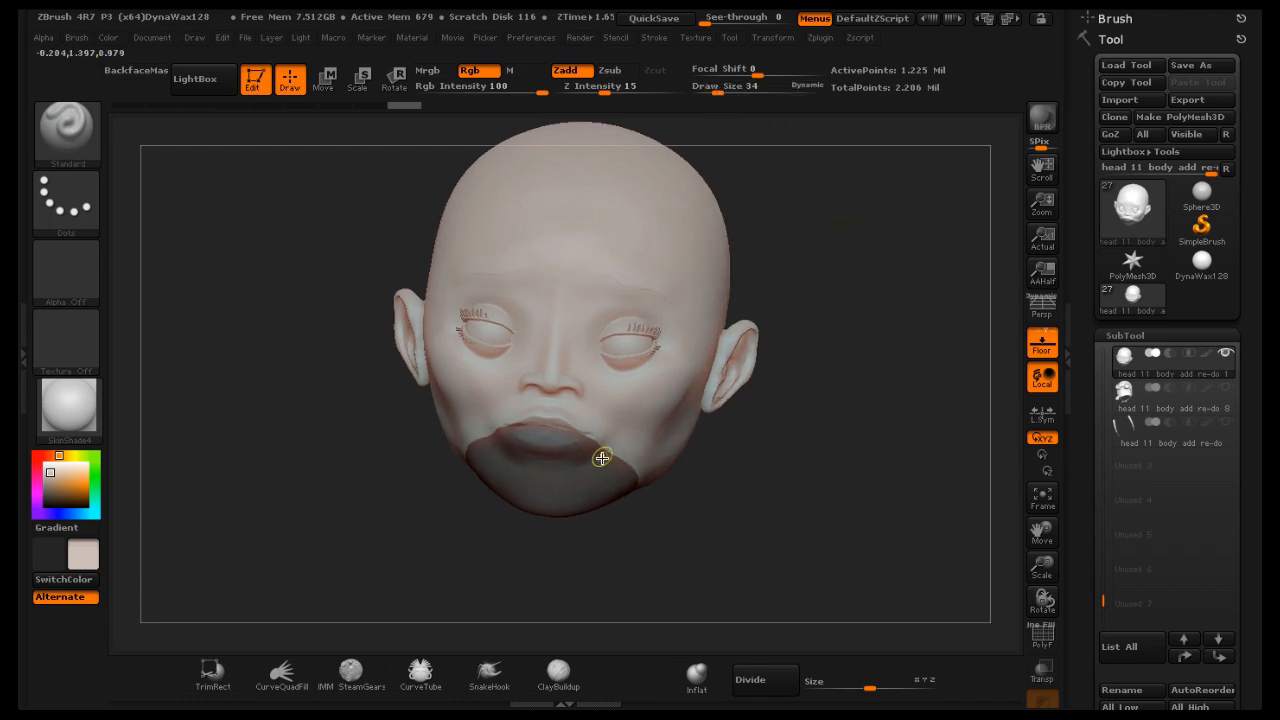
{"action": "key", "text": "ctrl"}
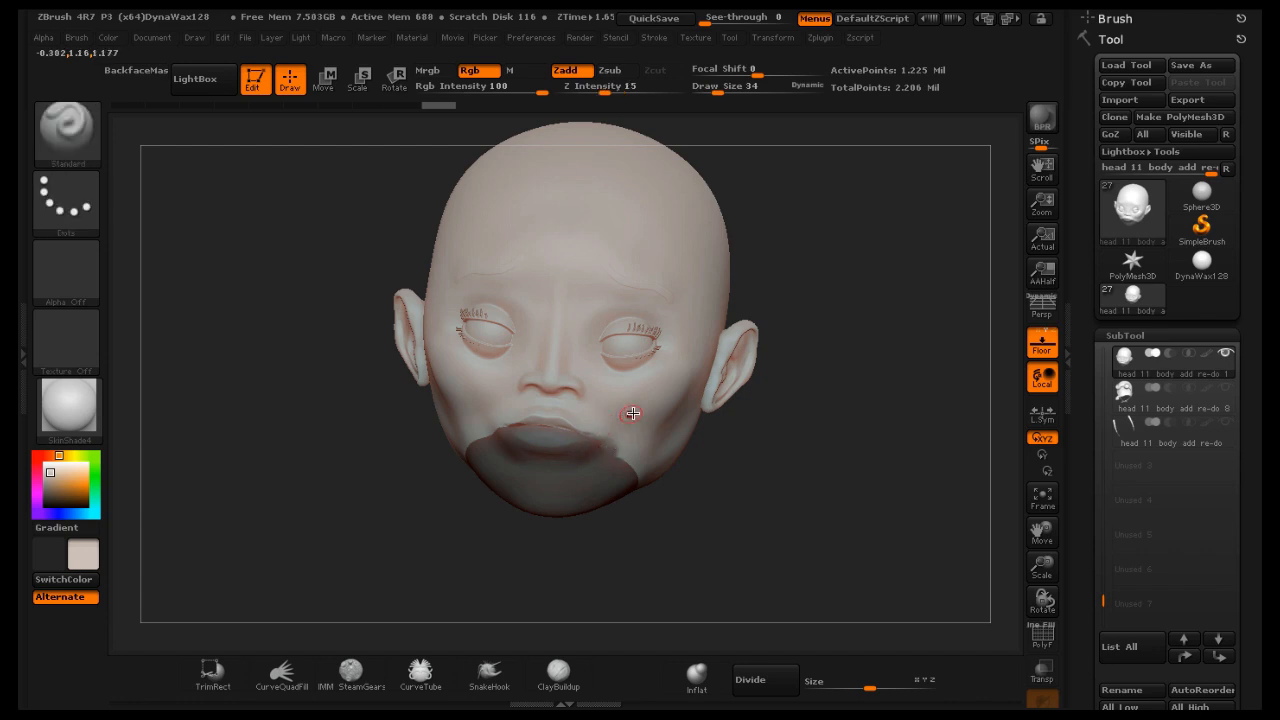
{"action": "mouse_move", "coordinate": [914, 306]}
{"action": "left_mouse_down"}
{"action": "mouse_move", "coordinate": [901, 273]}
{"action": "mouse_move", "coordinate": [863, 290]}
{"action": "left_mouse_up"}
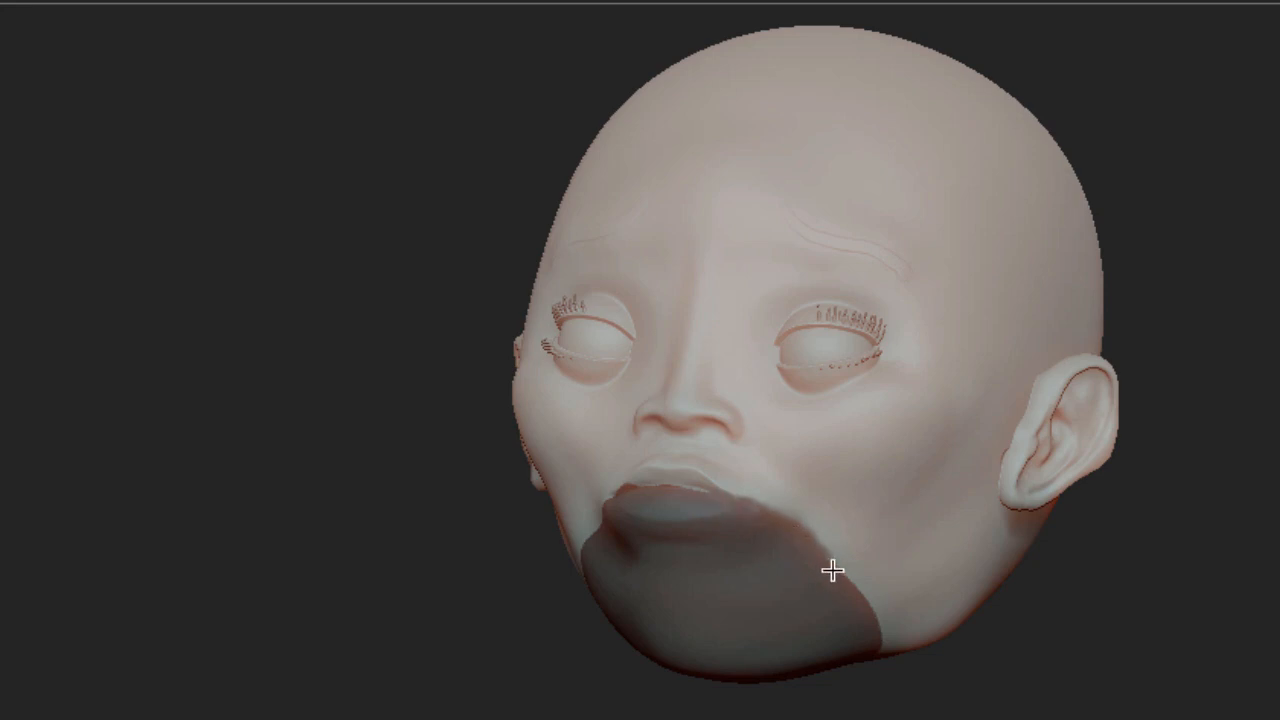
{"action": "left_click_drag", "start_coordinate": [1264, 555], "coordinate": [1279, 550]}
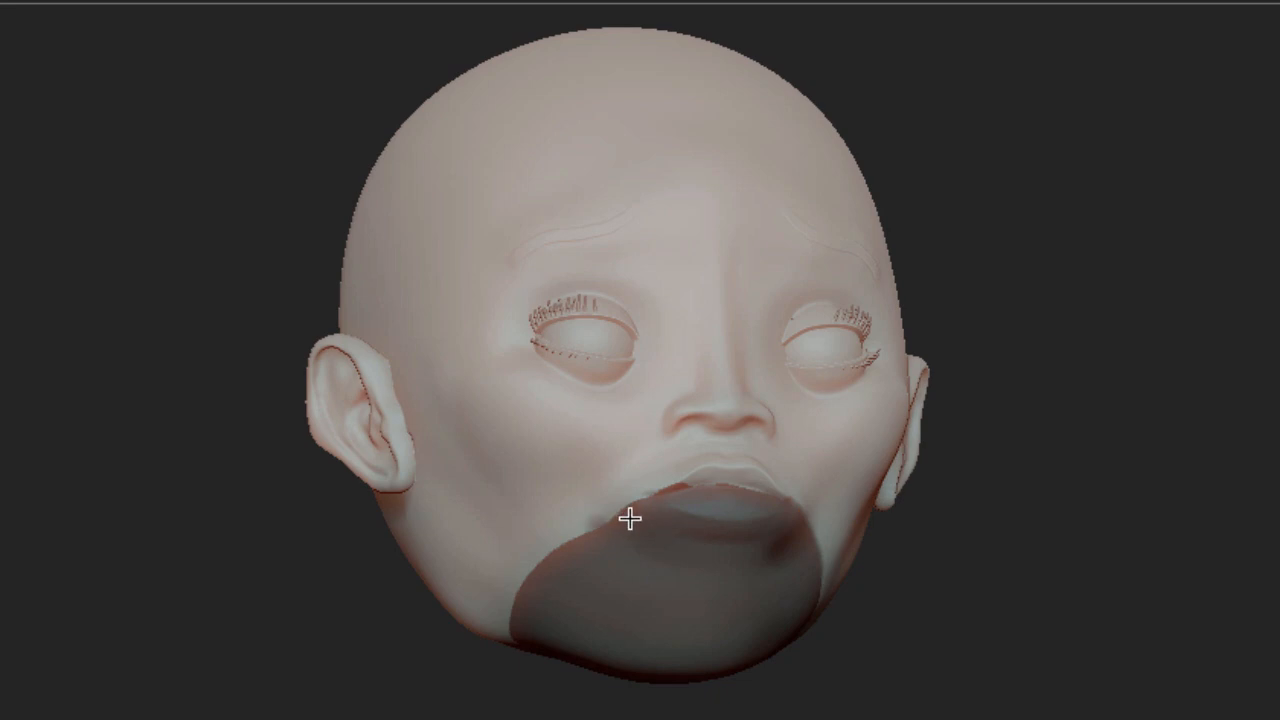
{"action": "left_click_drag", "start_coordinate": [563, 549], "coordinate": [671, 503], "text": "ctrl"}
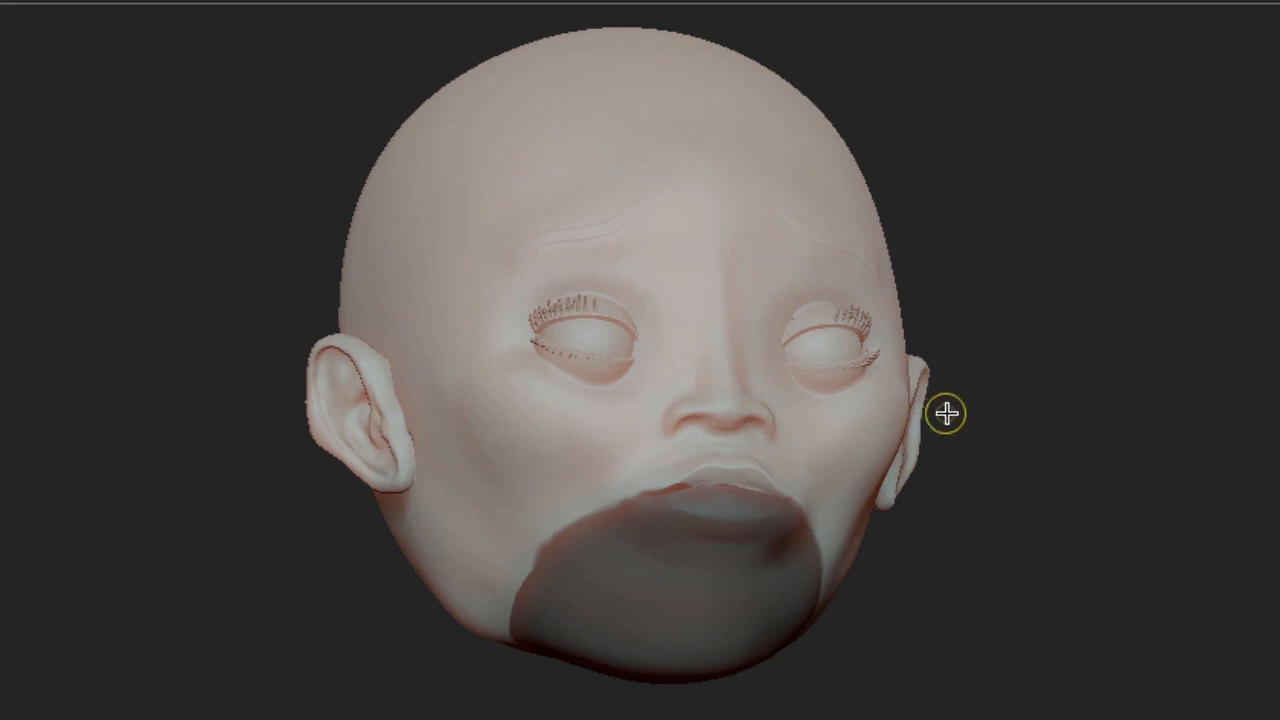
{"action": "mouse_move", "coordinate": [684, 441]}
{"action": "left_mouse_down", "text": "ctrl"}
{"action": "mouse_move", "coordinate": [651, 451]}
{"action": "mouse_move", "coordinate": [660, 463]}
{"action": "mouse_move", "coordinate": [657, 433]}
{"action": "left_mouse_up", "text": "ctrl"}
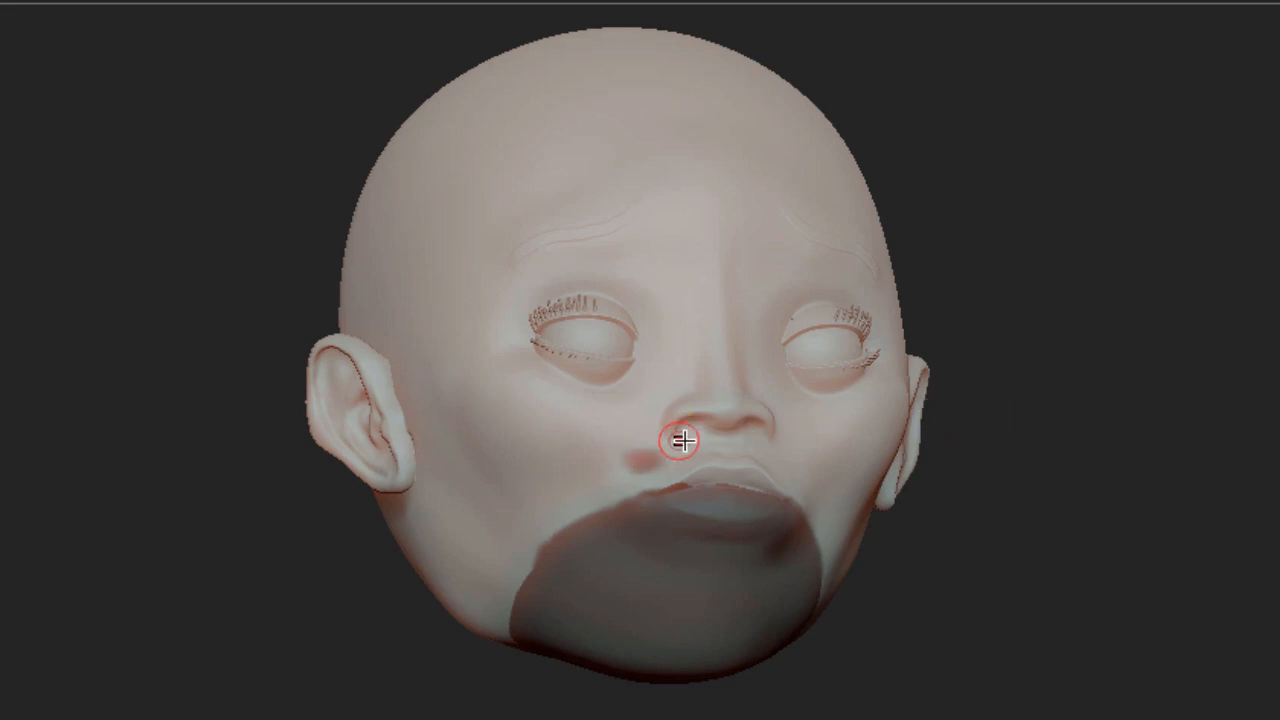
{"action": "key", "text": "ctrl+z"}
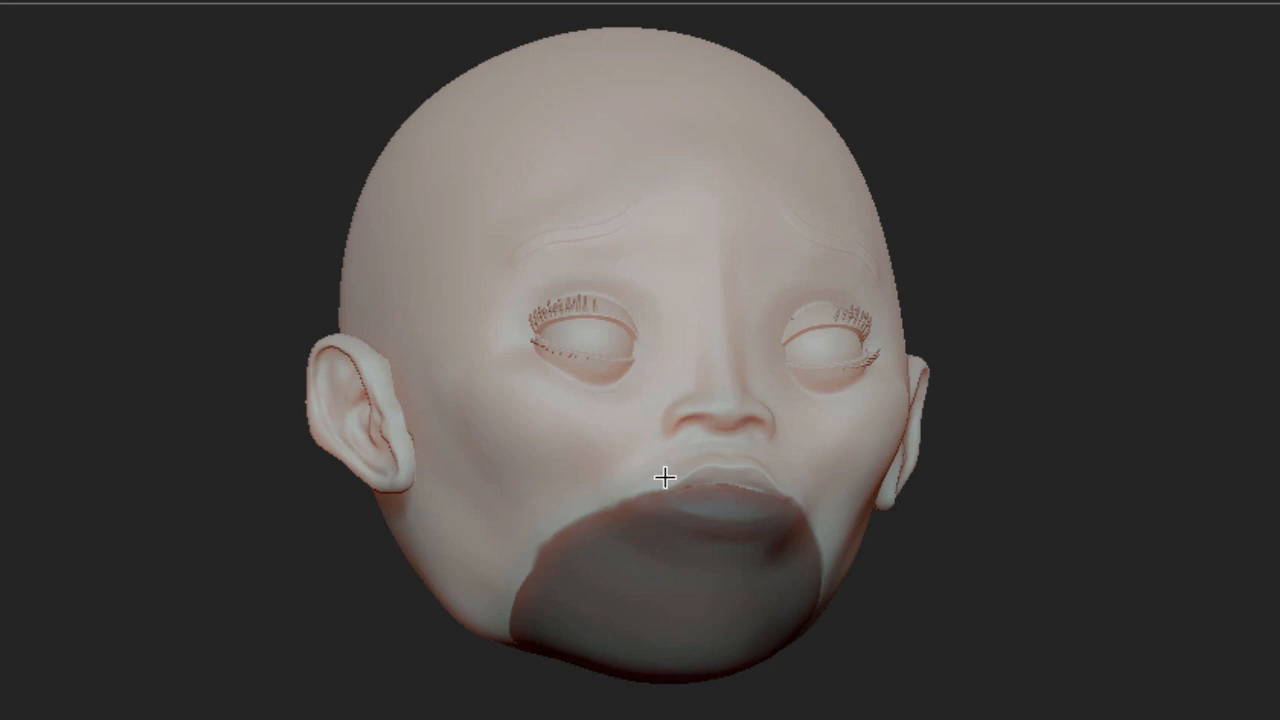
Split the masked mouth and chin region off the head into its own subtool
{"action": "mouse_move", "coordinate": [1000, 391]}
{"action": "left_mouse_down"}
{"action": "mouse_move", "coordinate": [1094, 377]}
{"action": "mouse_move", "coordinate": [1116, 342]}
{"action": "mouse_move", "coordinate": [1089, 351]}
{"action": "mouse_move", "coordinate": [1174, 424]}
{"action": "mouse_move", "coordinate": [1251, 426]}
{"action": "mouse_move", "coordinate": [1217, 402]}
{"action": "left_mouse_up"}
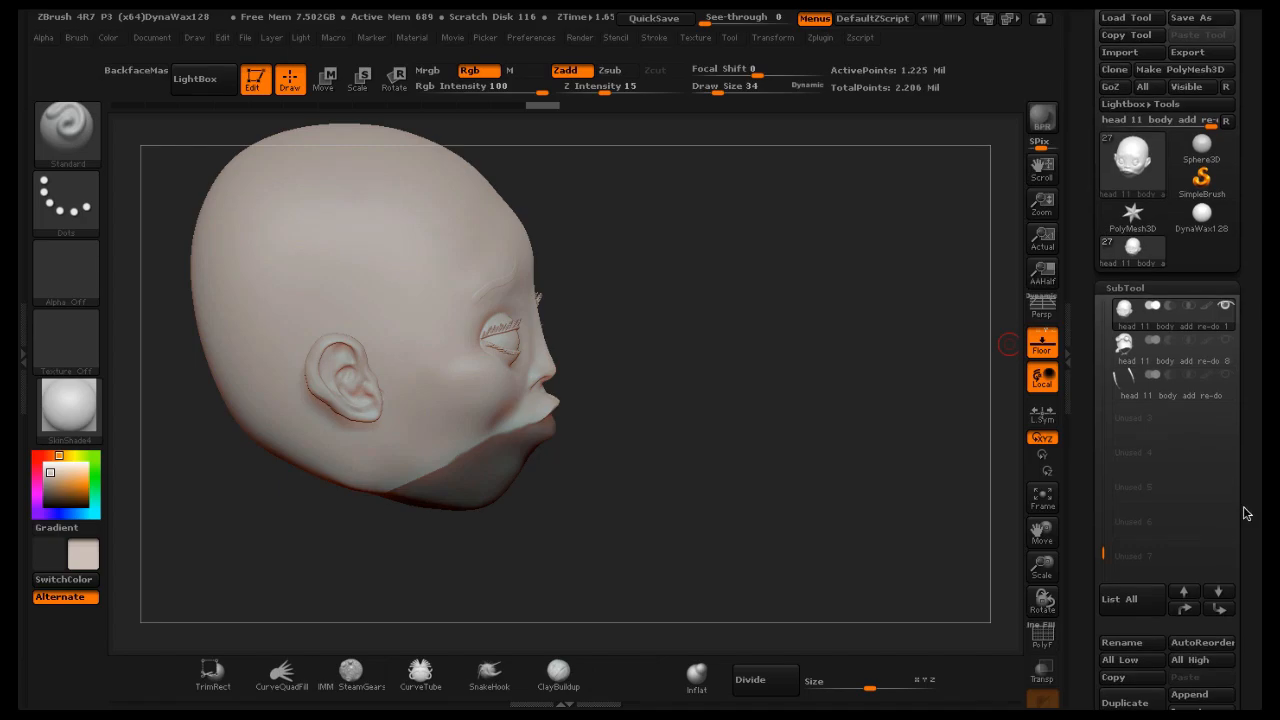
{"action": "scroll", "coordinate": [1170, 510], "scroll_direction": "down", "scroll_amount": 5}
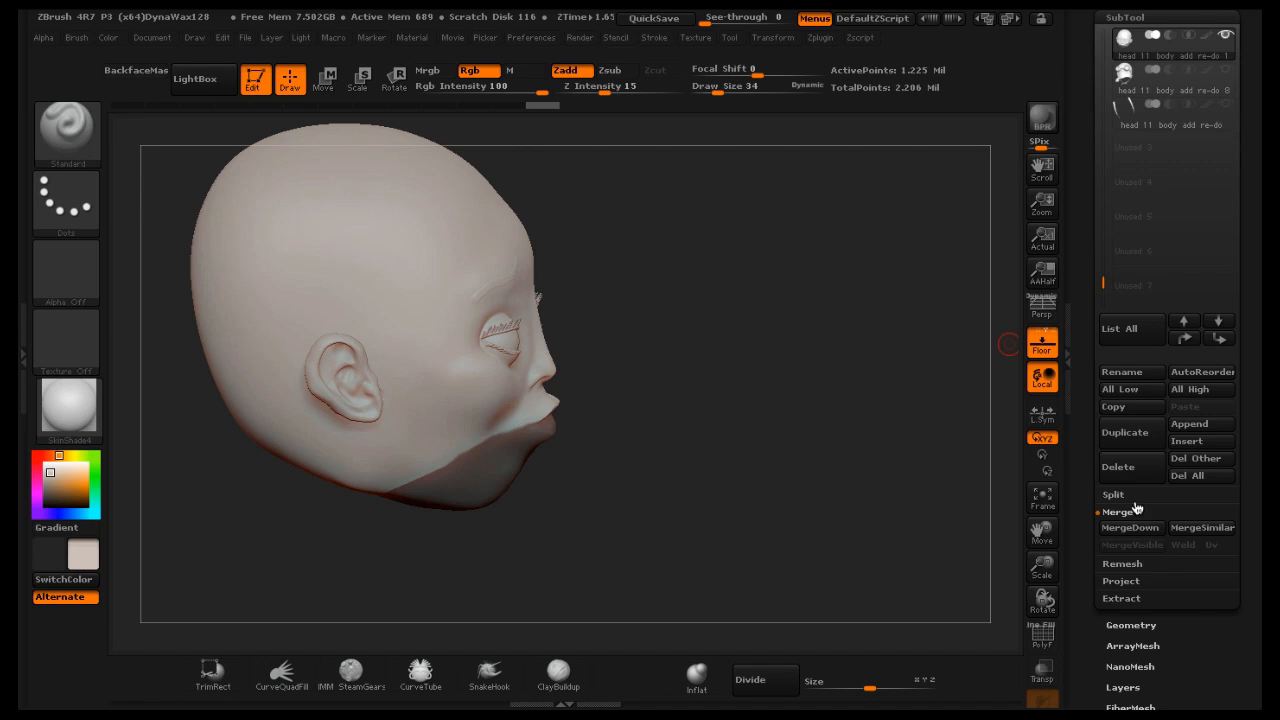
{"action": "left_click", "coordinate": [1135, 501]}
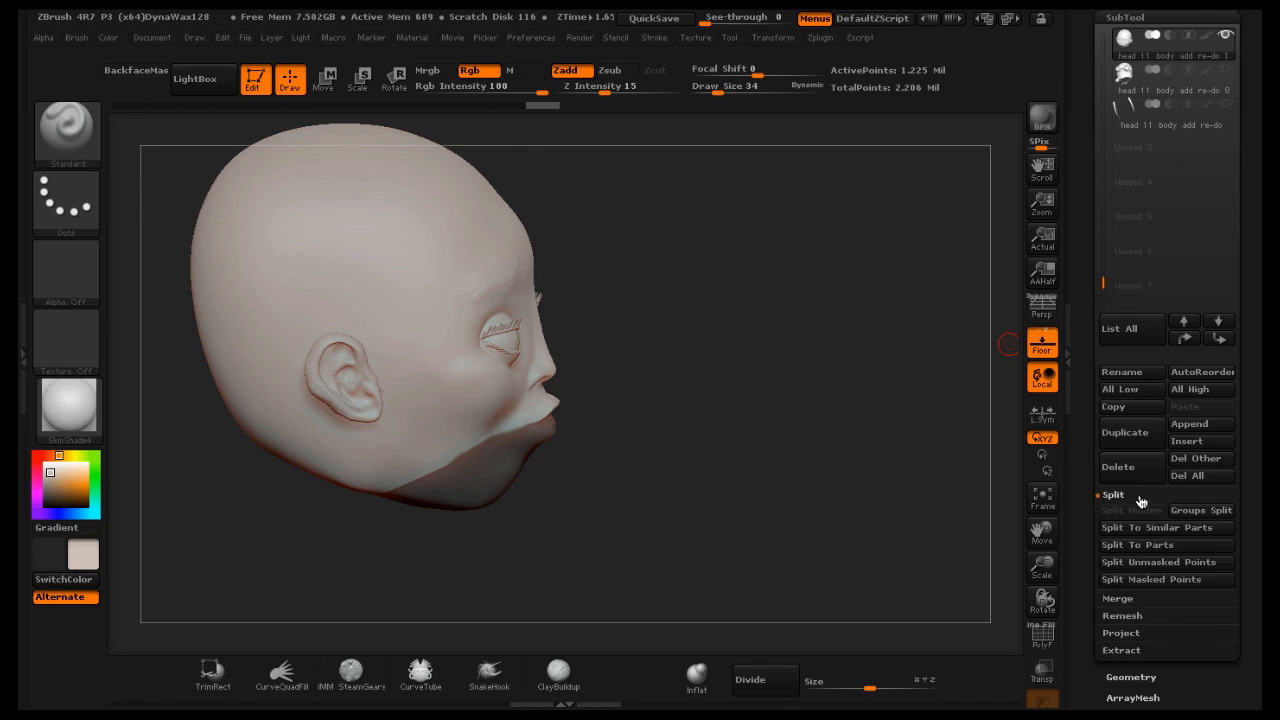
{"action": "left_click", "coordinate": [1150, 579]}
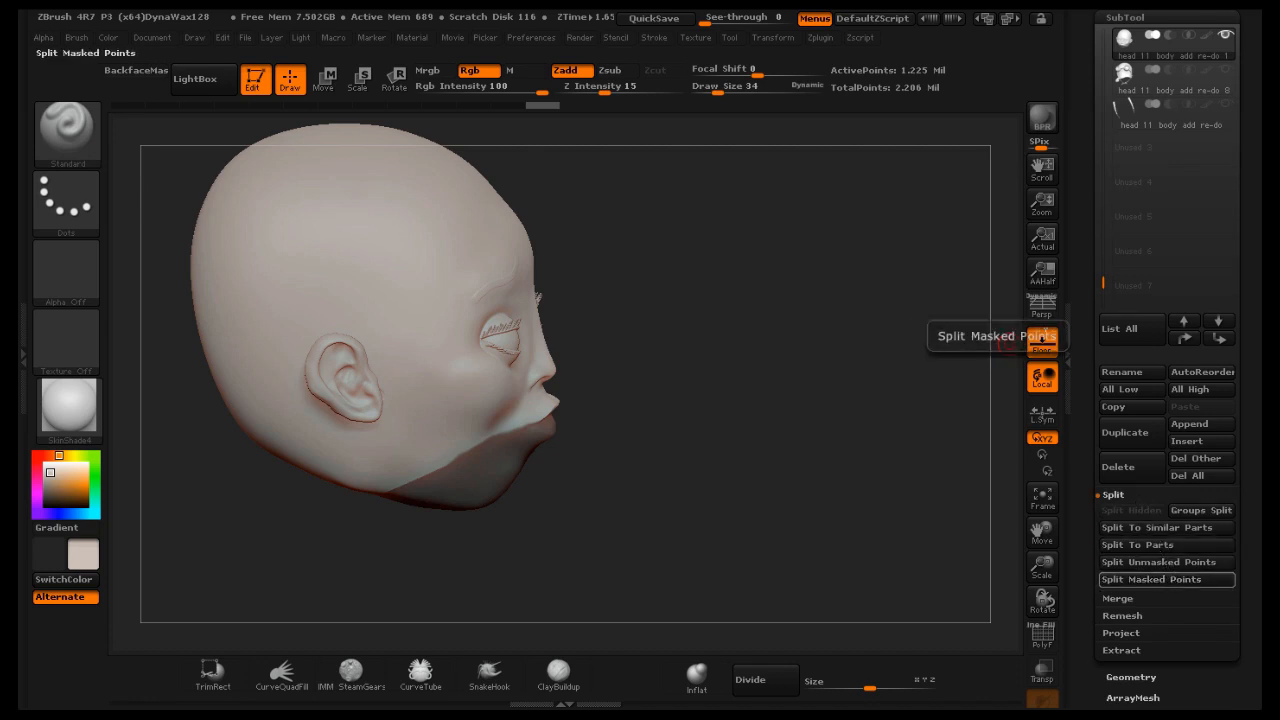
{"action": "left_click_drag", "start_coordinate": [1258, 232], "coordinate": [1250, 300]}
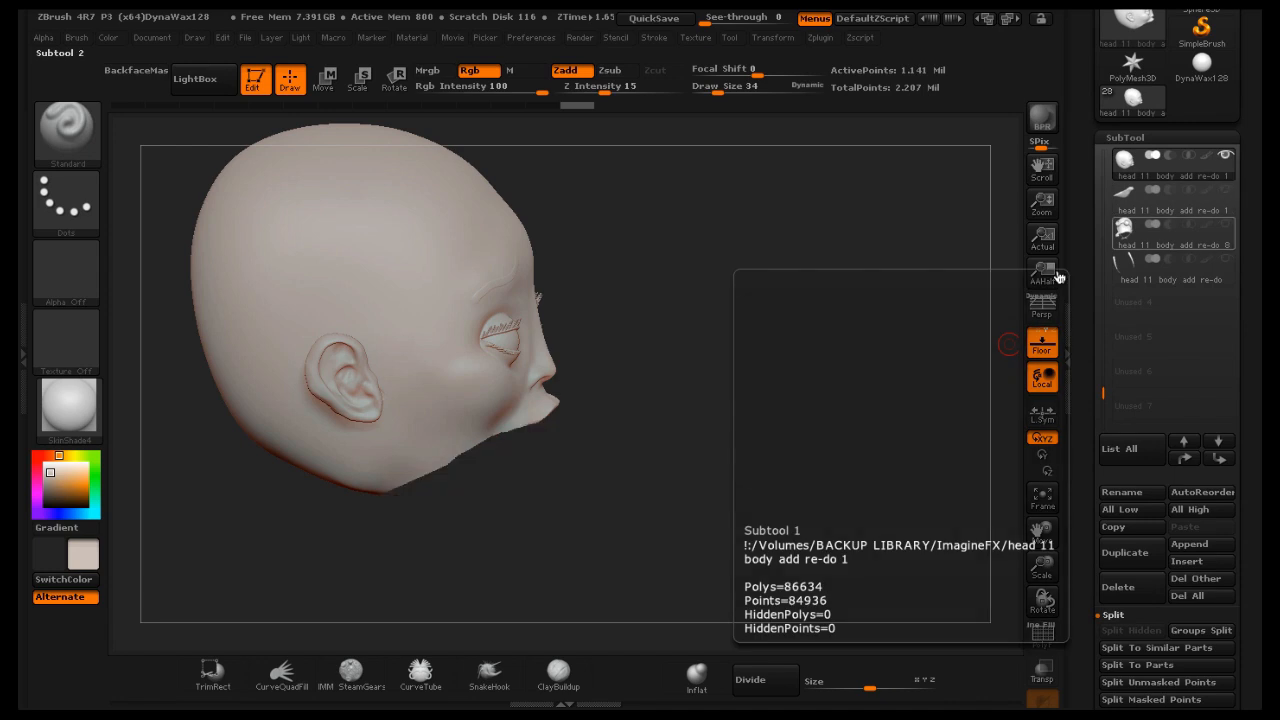
{"action": "left_click_drag", "start_coordinate": [777, 320], "coordinate": [934, 283]}
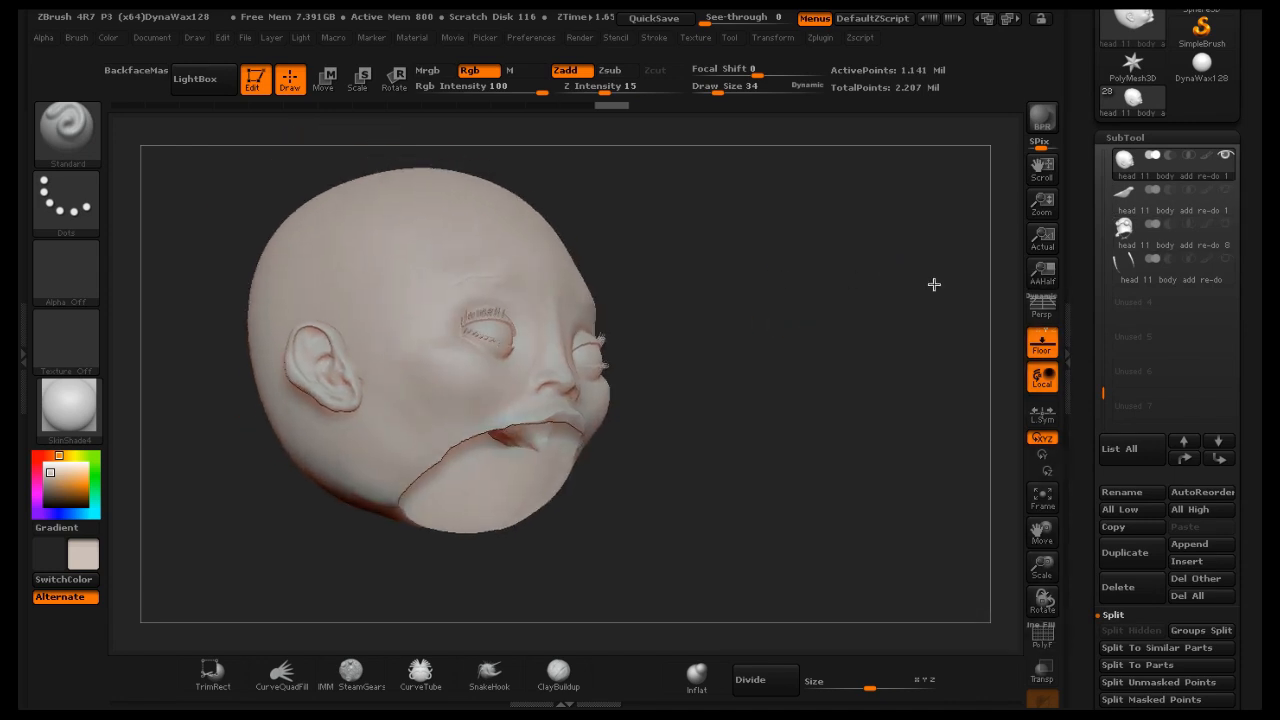
Close the holes left in the head mesh with the Modify Topology Close Holes option
{"action": "left_click_drag", "start_coordinate": [1252, 276], "coordinate": [1257, 191]}
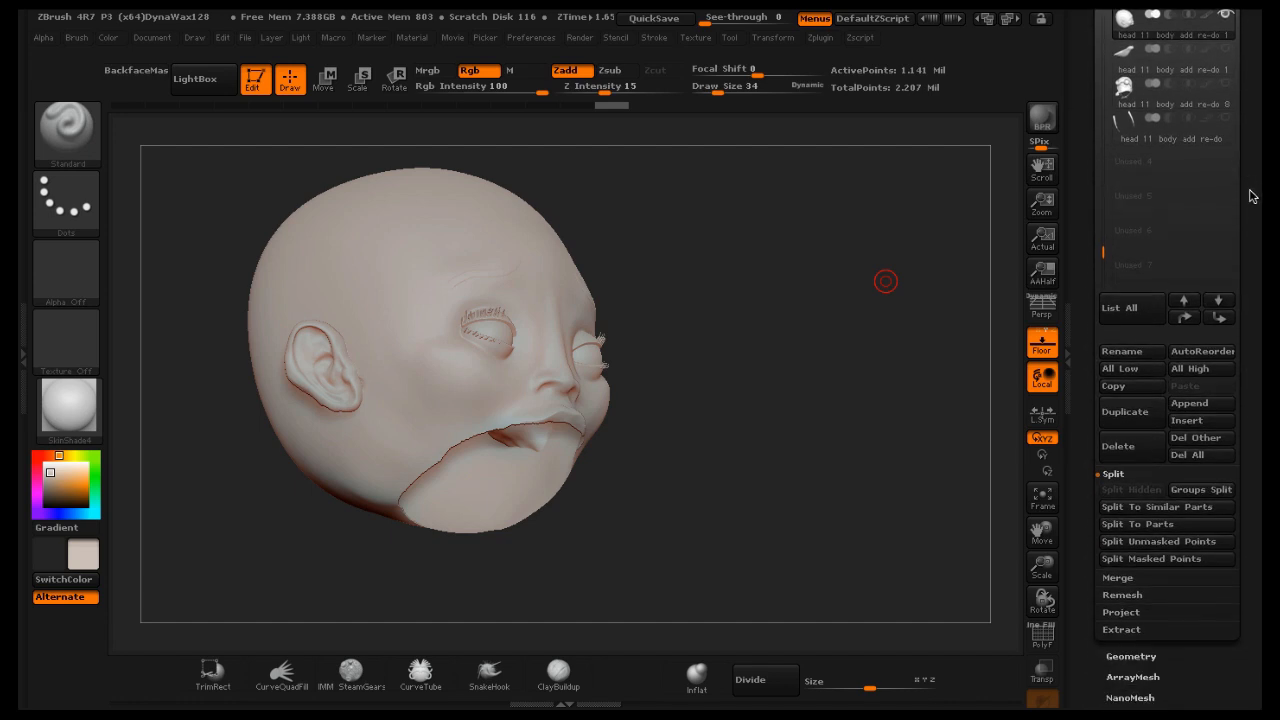
{"action": "left_click", "coordinate": [1132, 655]}
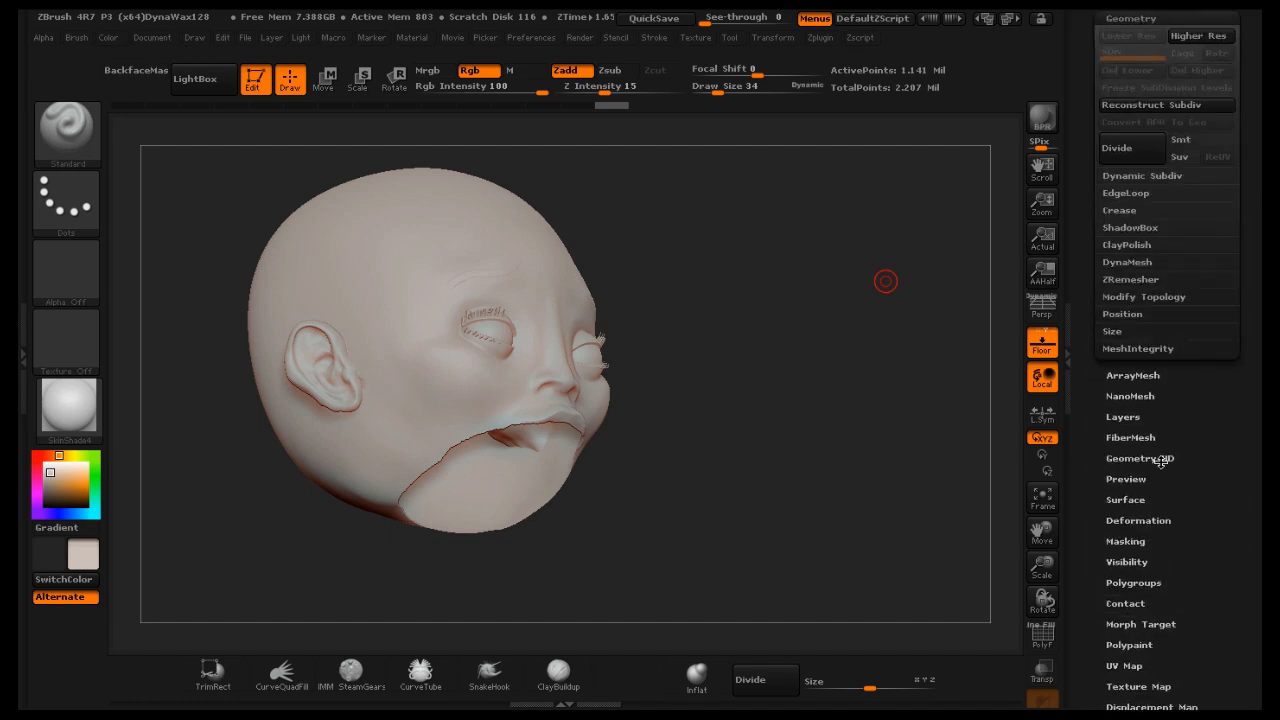
{"action": "left_click", "coordinate": [1150, 297]}
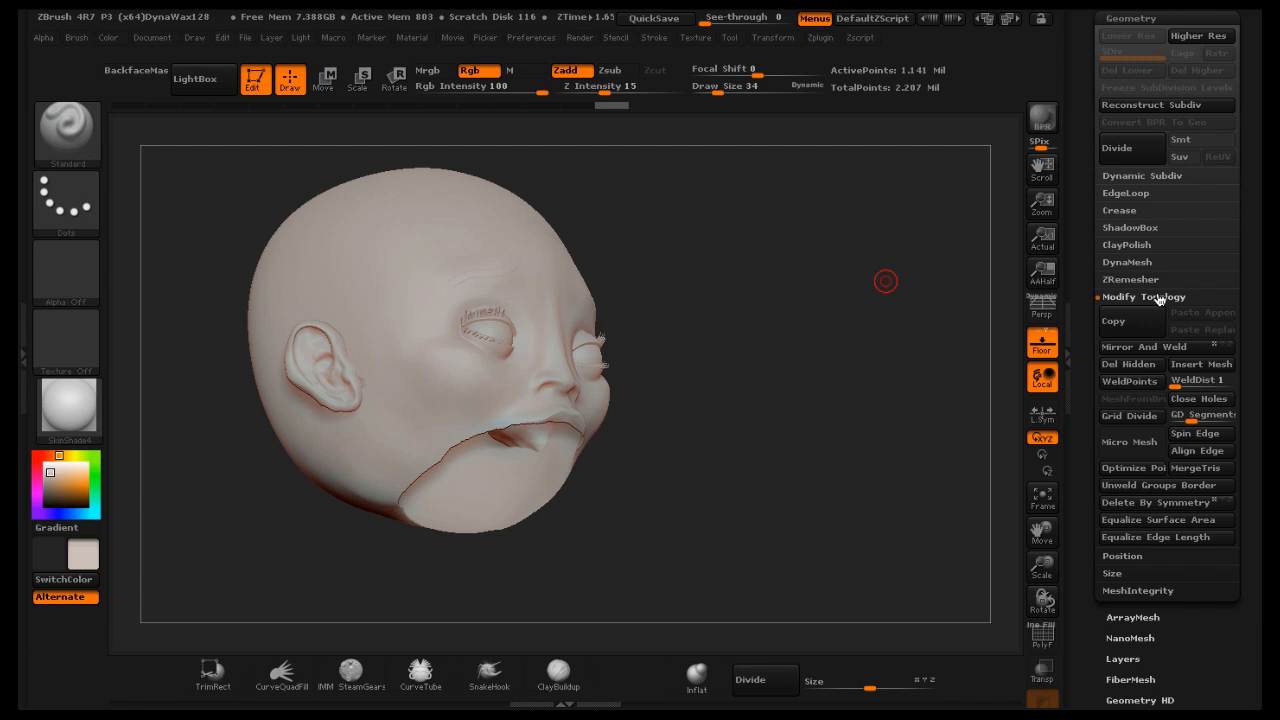
{"action": "left_click", "coordinate": [1200, 399]}
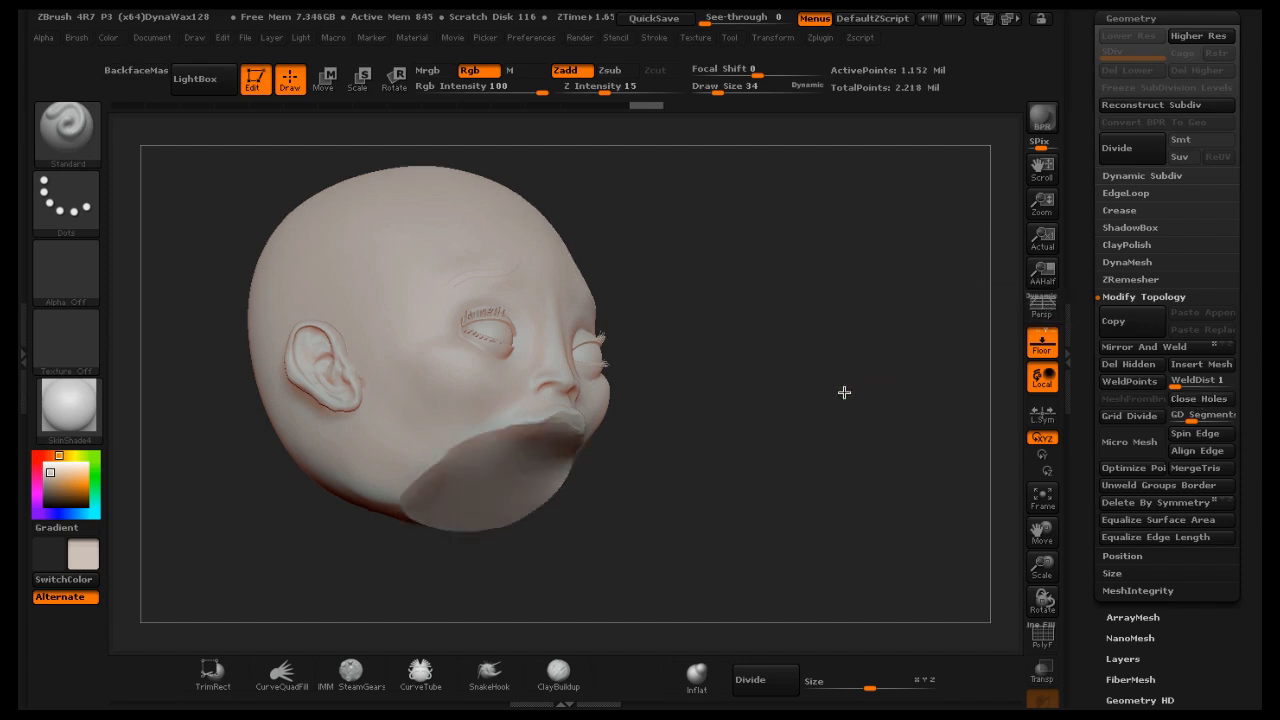
{"action": "left_click_drag", "start_coordinate": [844, 392], "coordinate": [858, 386]}
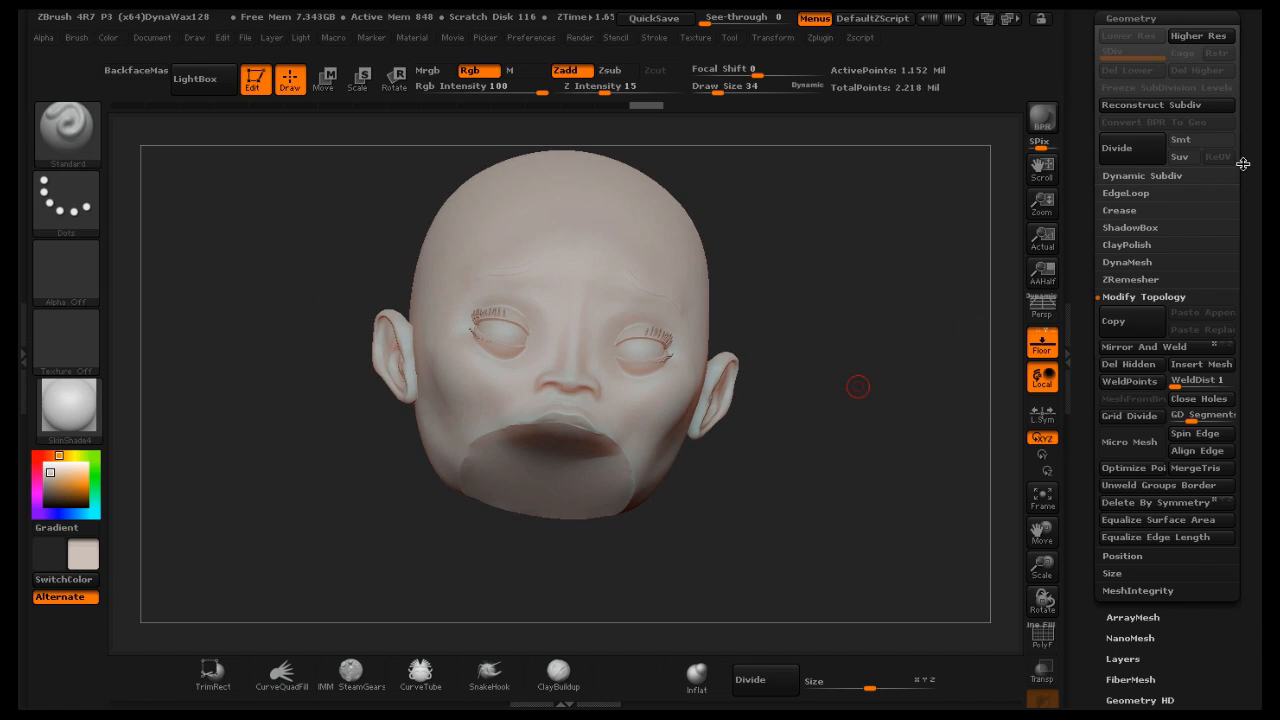
Select the split-off mouth and chin piece in the subtool list
{"action": "left_click_drag", "start_coordinate": [1243, 164], "coordinate": [1243, 258]}
{"action": "left_click", "coordinate": [1137, 114]}
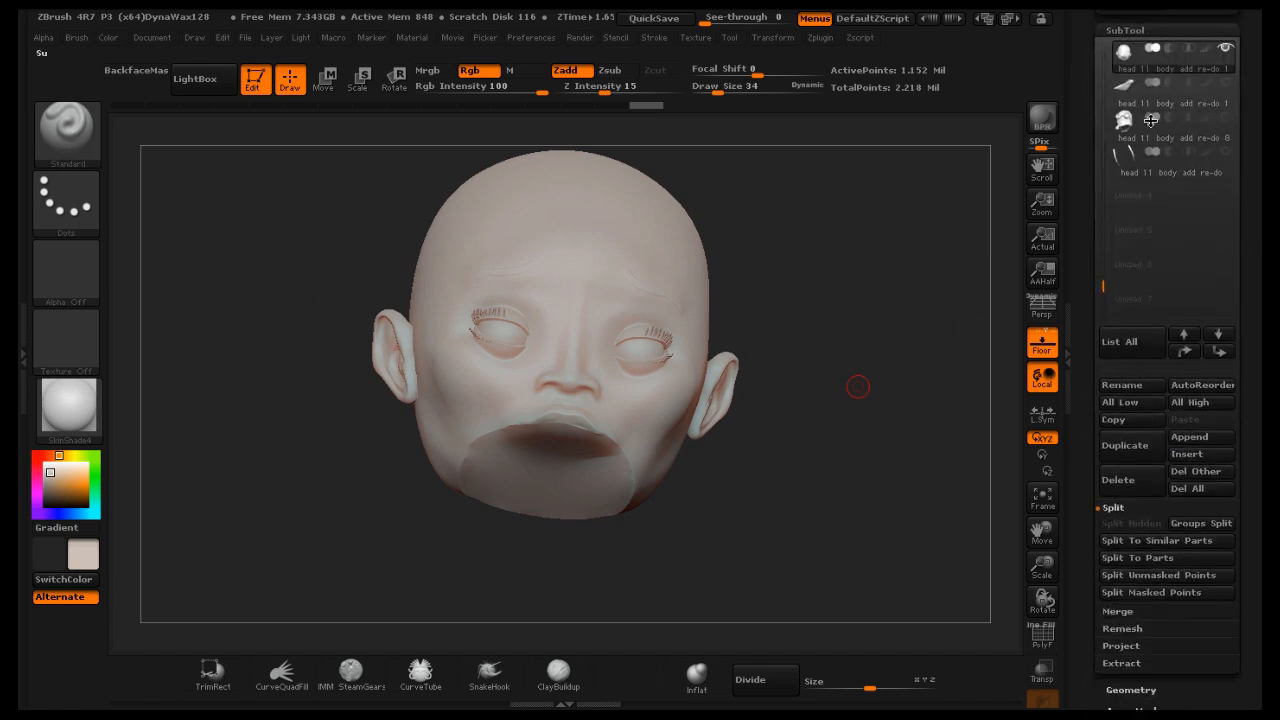
{"action": "left_click", "coordinate": [1190, 98]}
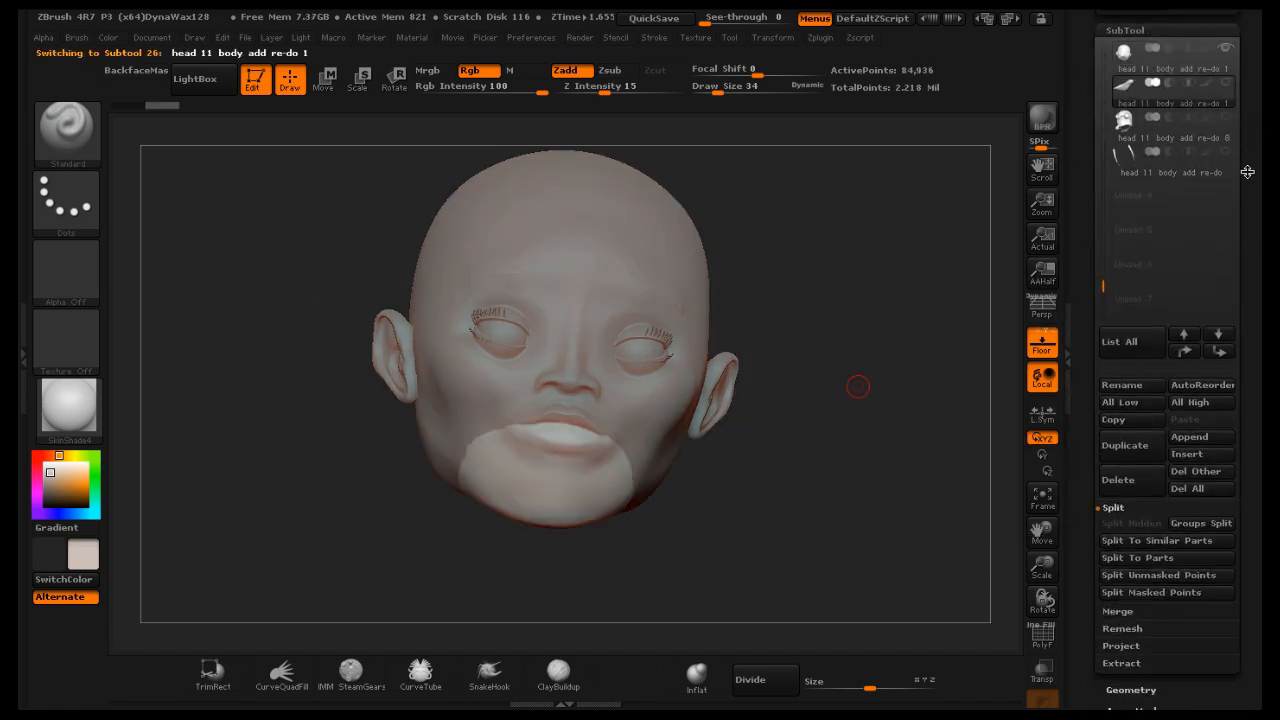
Solo the split-off mouth and chin piece and close its open holes with Close Holes
{"action": "left_click", "coordinate": [1225, 48]}
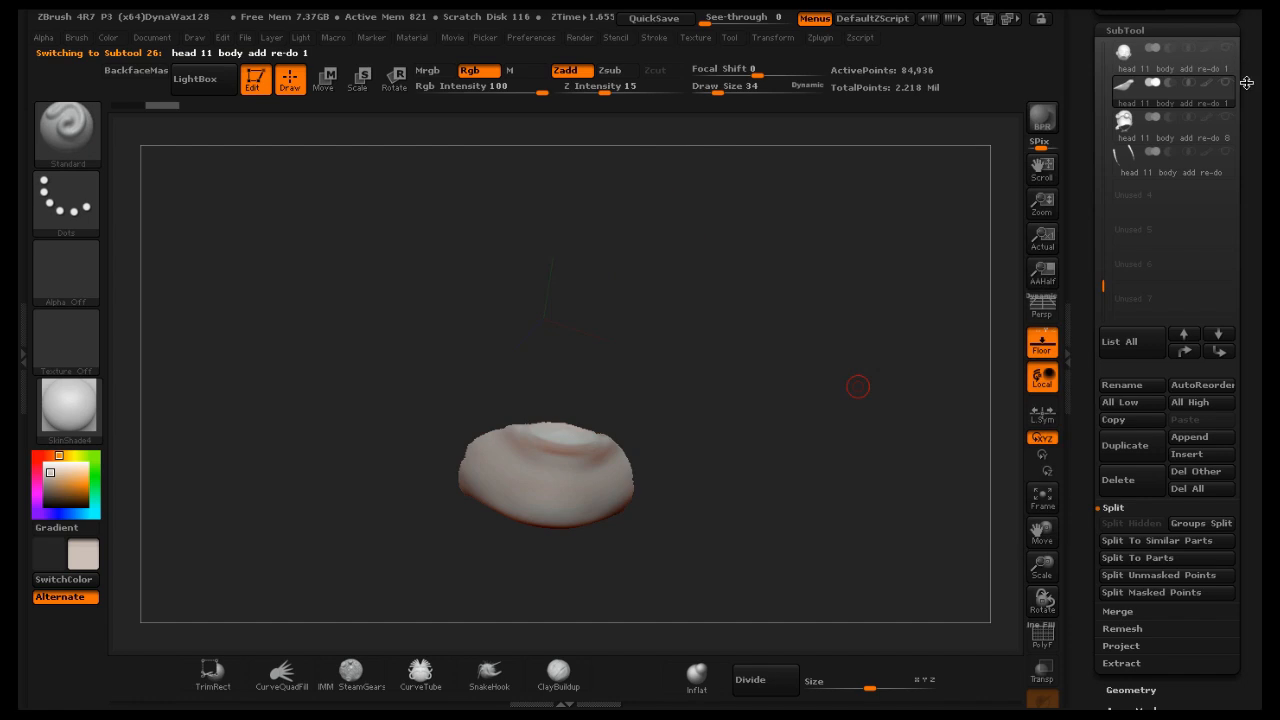
{"action": "left_click_drag", "start_coordinate": [753, 349], "coordinate": [831, 449]}
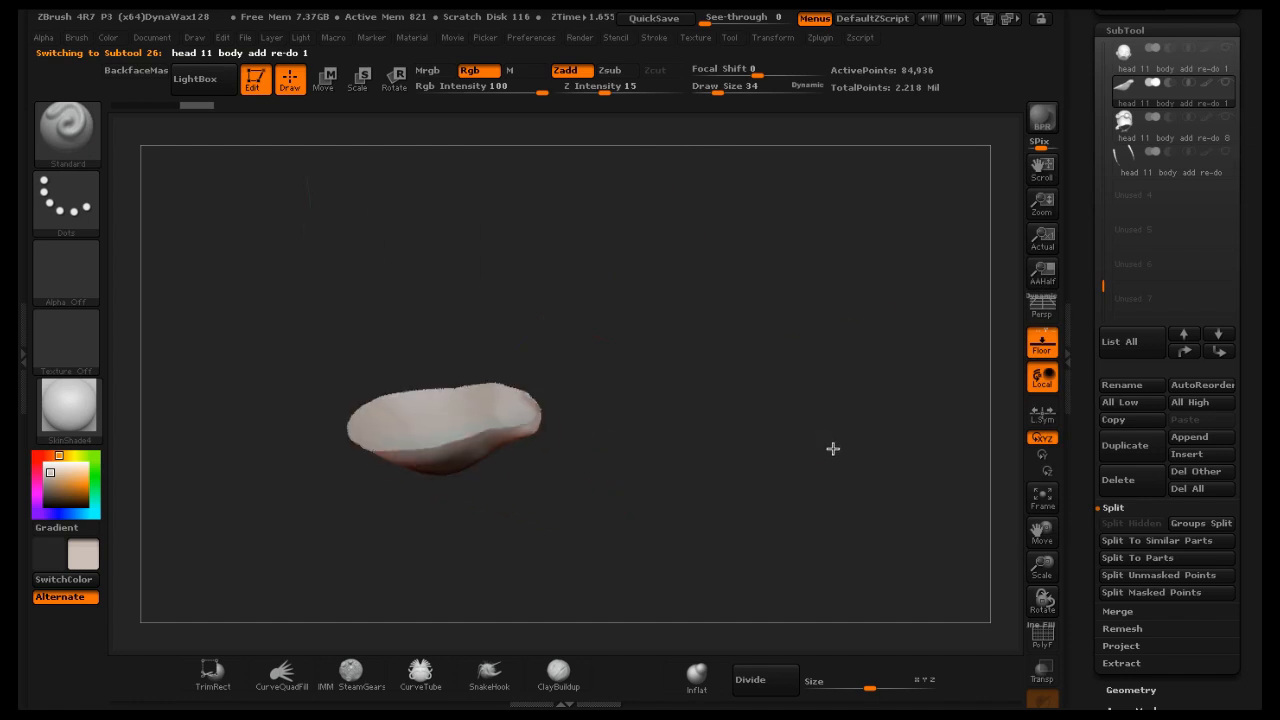
{"action": "scroll", "coordinate": [1256, 413], "scroll_direction": "down", "scroll_amount": 1}
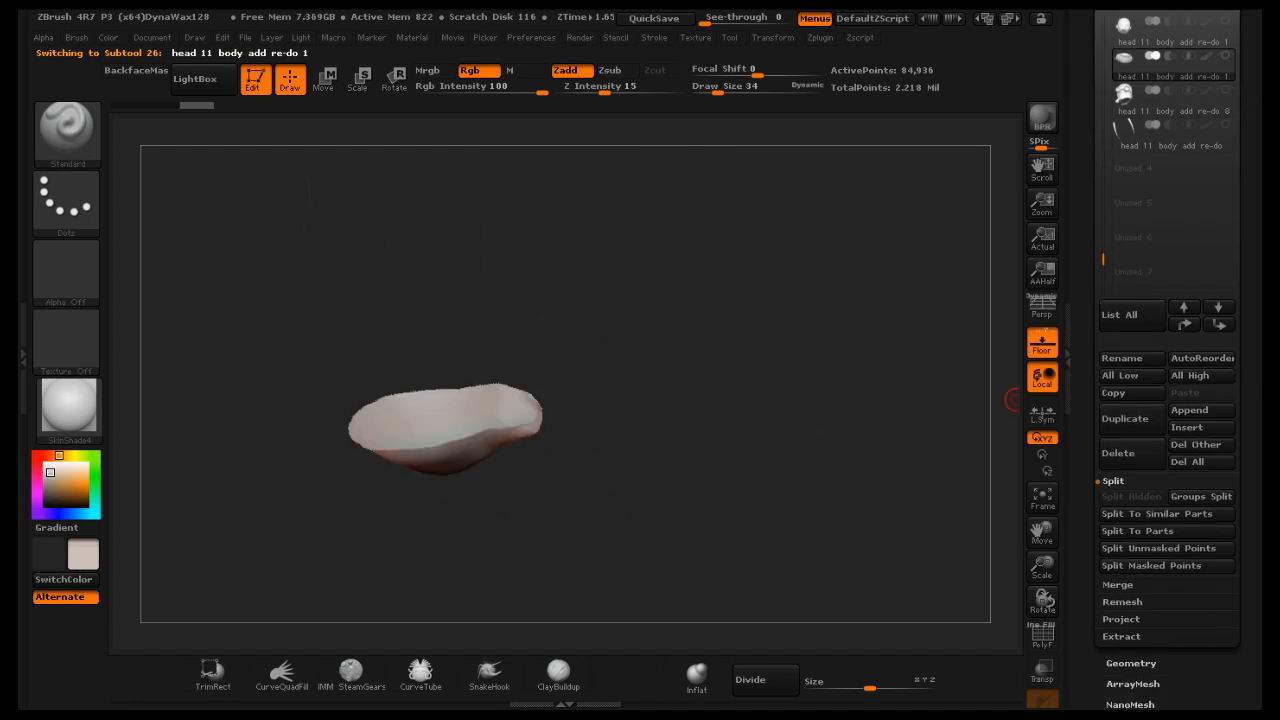
{"action": "scroll", "coordinate": [1256, 316], "scroll_direction": "down", "scroll_amount": 5}
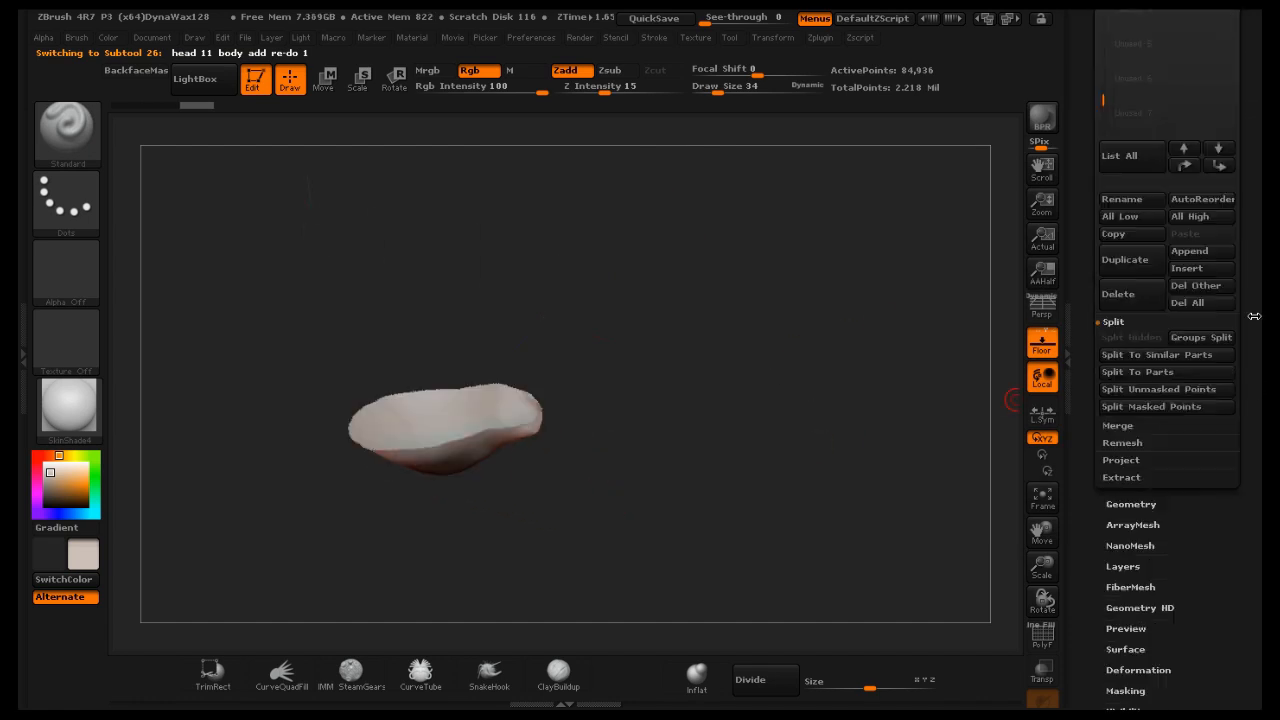
{"action": "left_click", "coordinate": [1121, 505]}
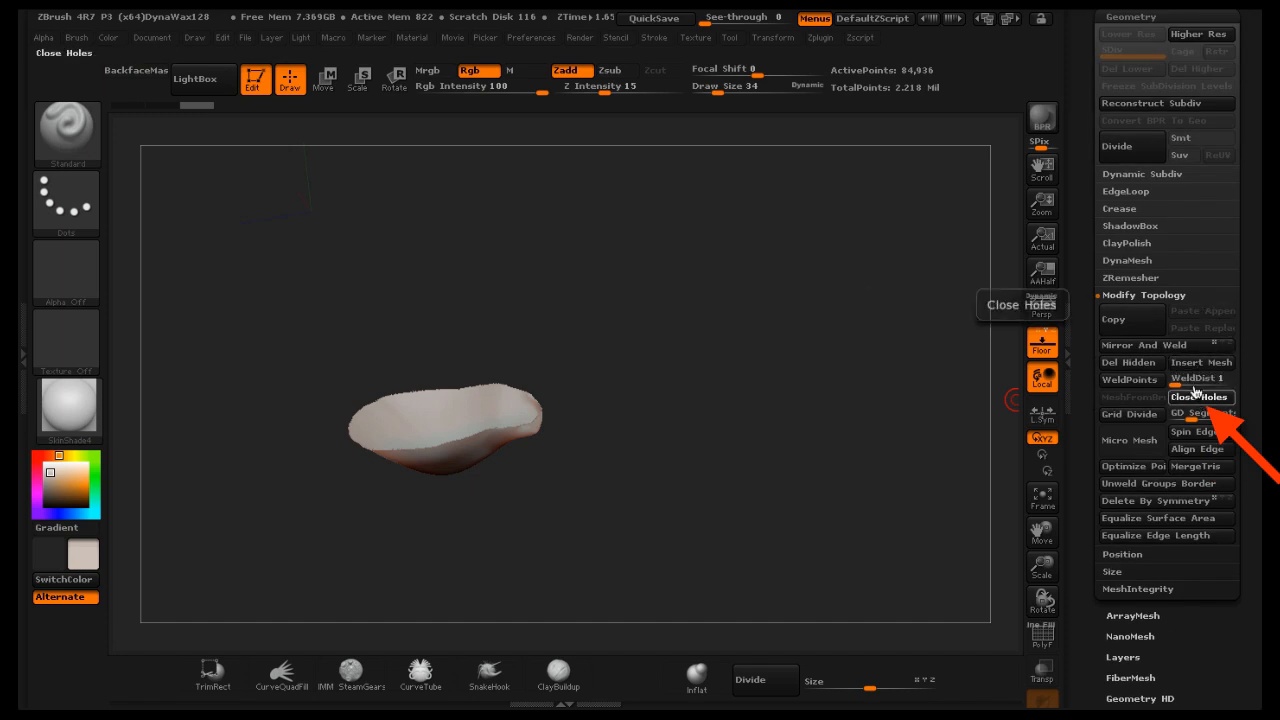
{"action": "left_click", "coordinate": [1195, 393]}
Select the head subtool and smooth the patched area where the mouth was removed
{"action": "left_click_drag", "start_coordinate": [871, 363], "coordinate": [800, 366]}
{"action": "left_click_drag", "start_coordinate": [1243, 206], "coordinate": [1250, 328]}
{"action": "left_click", "coordinate": [1138, 281]}
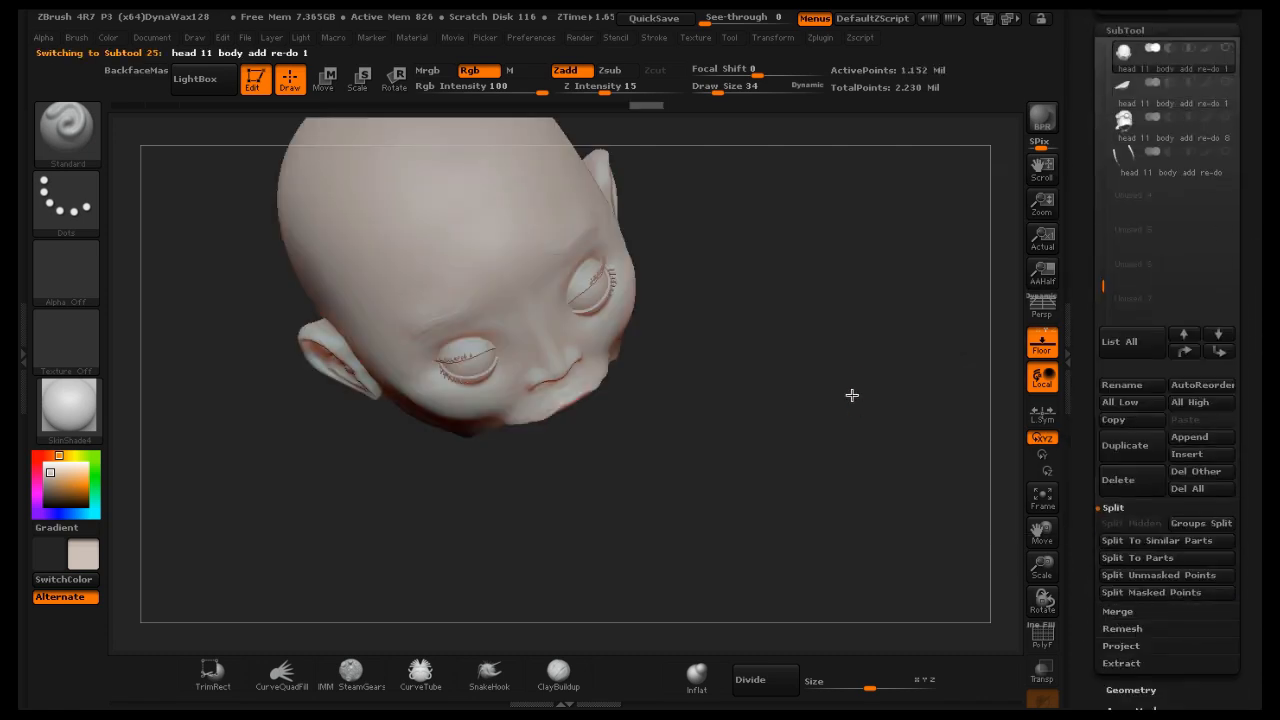
{"action": "left_click_drag", "start_coordinate": [852, 395], "coordinate": [973, 490]}
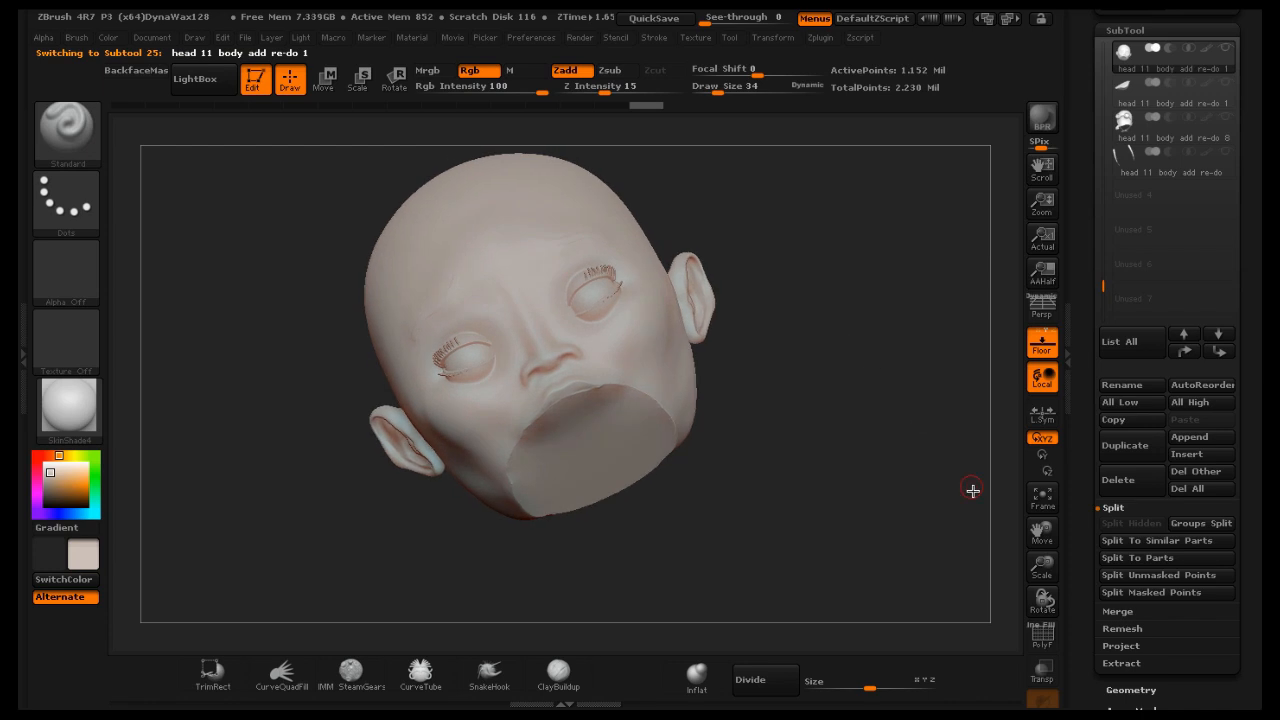
{"action": "mouse_move", "coordinate": [1037, 561]}
{"action": "left_mouse_down"}
{"action": "mouse_move", "coordinate": [1046, 571]}
{"action": "mouse_move", "coordinate": [1041, 550]}
{"action": "left_mouse_up"}
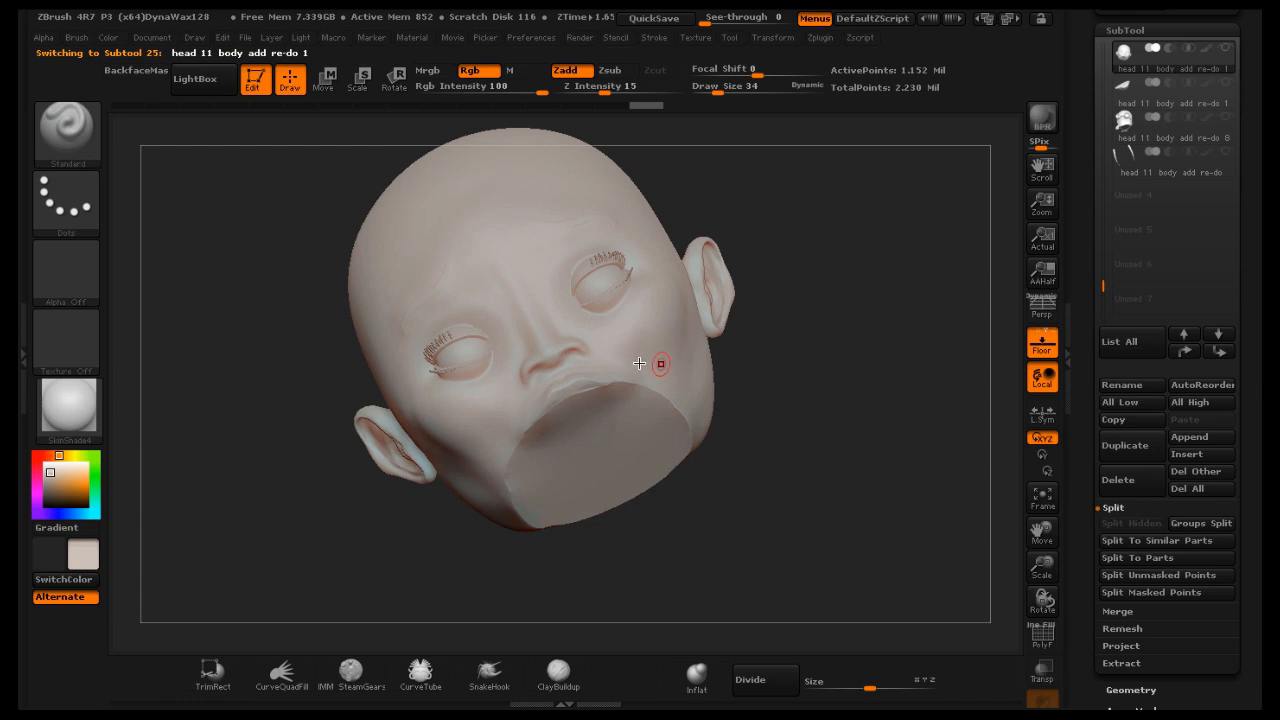
{"action": "key", "text": "shift"}
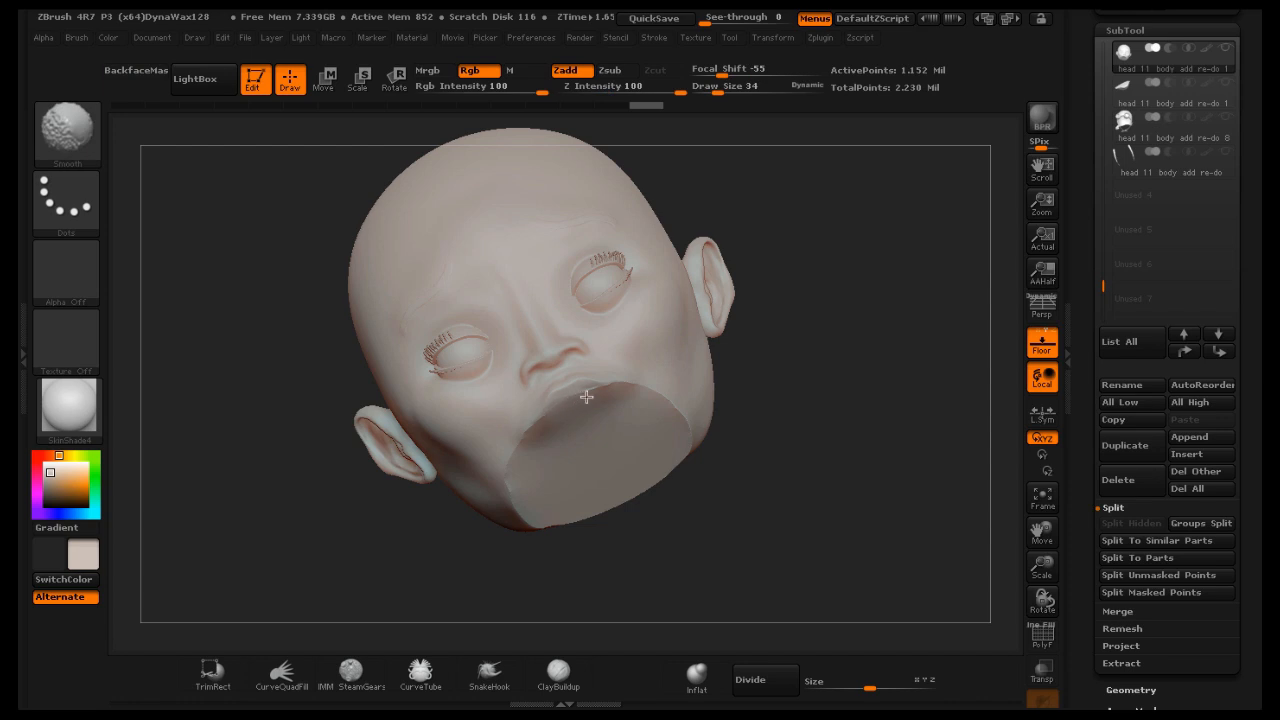
{"action": "mouse_move", "coordinate": [857, 349]}
{"action": "left_mouse_down"}
{"action": "mouse_move", "coordinate": [857, 300]}
{"action": "mouse_move", "coordinate": [825, 311]}
{"action": "left_mouse_up"}
{"action": "key", "text": "shift"}
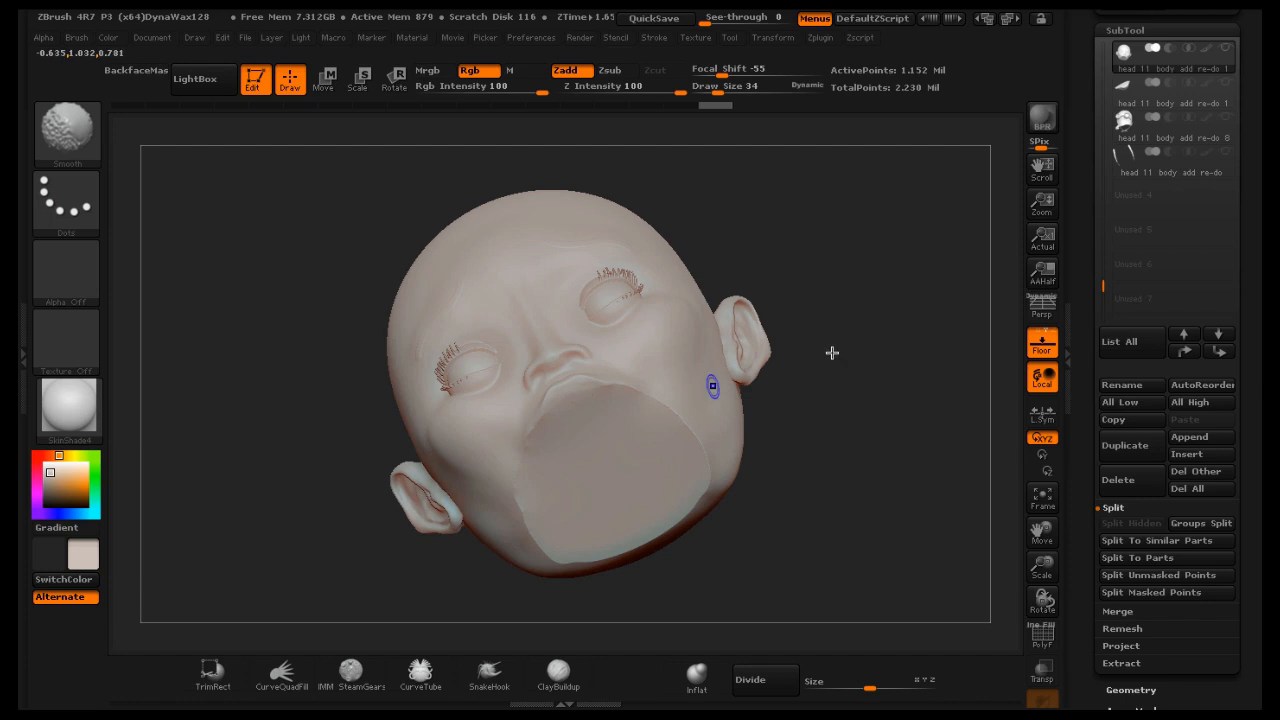
Select the mouth and chin piece, smooth its surface, and turn solo view back off
{"action": "left_click", "coordinate": [1185, 108]}
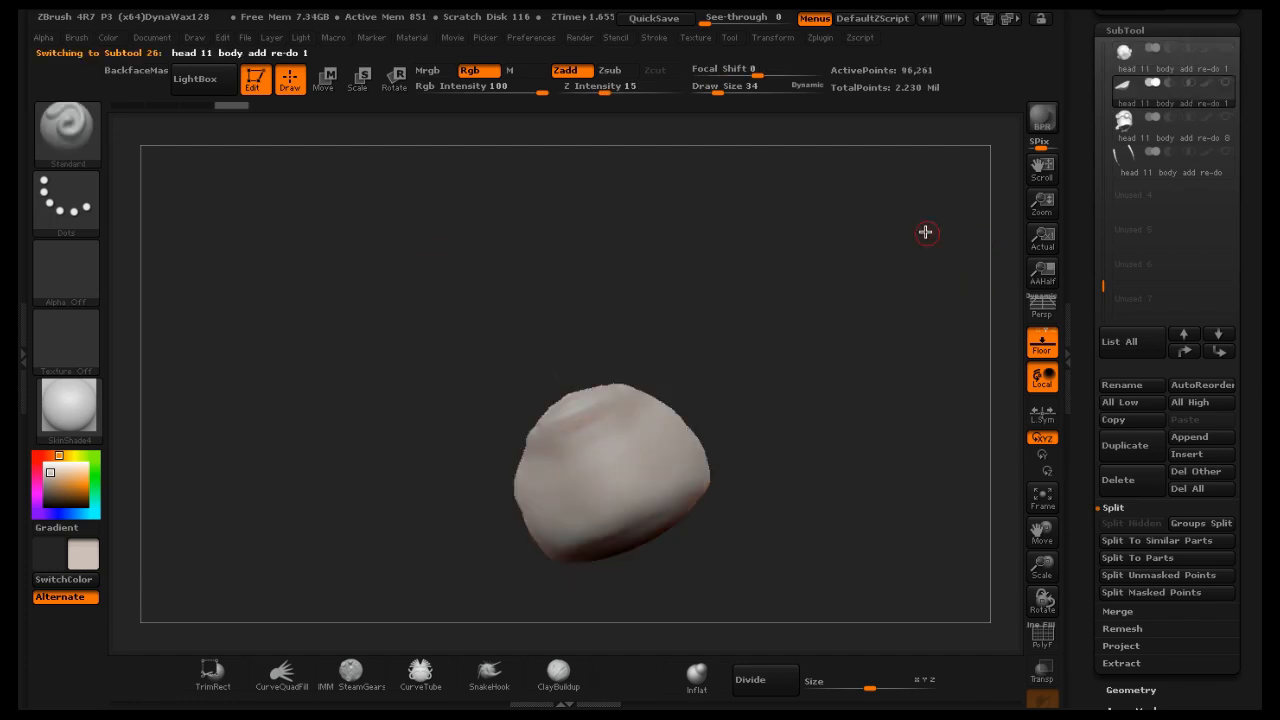
{"action": "mouse_move", "coordinate": [923, 229]}
{"action": "left_mouse_down"}
{"action": "mouse_move", "coordinate": [943, 323]}
{"action": "mouse_move", "coordinate": [984, 414]}
{"action": "left_mouse_up"}
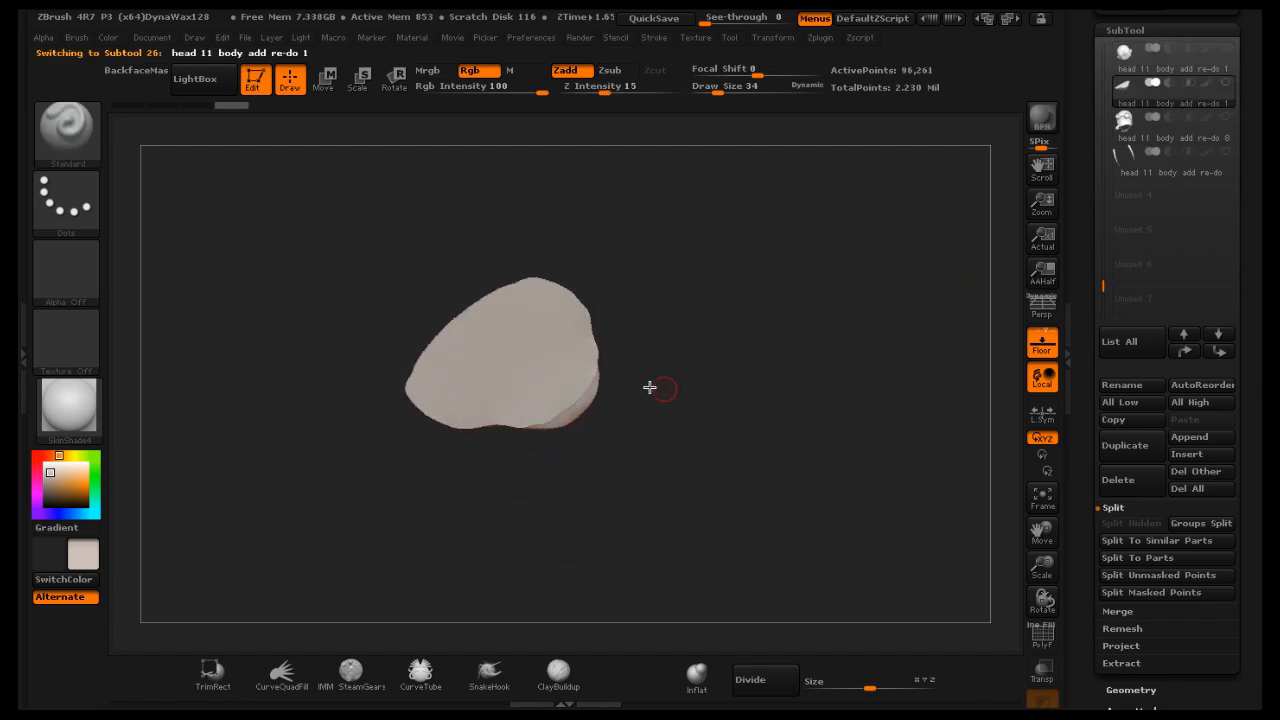
{"action": "key", "text": "shift"}
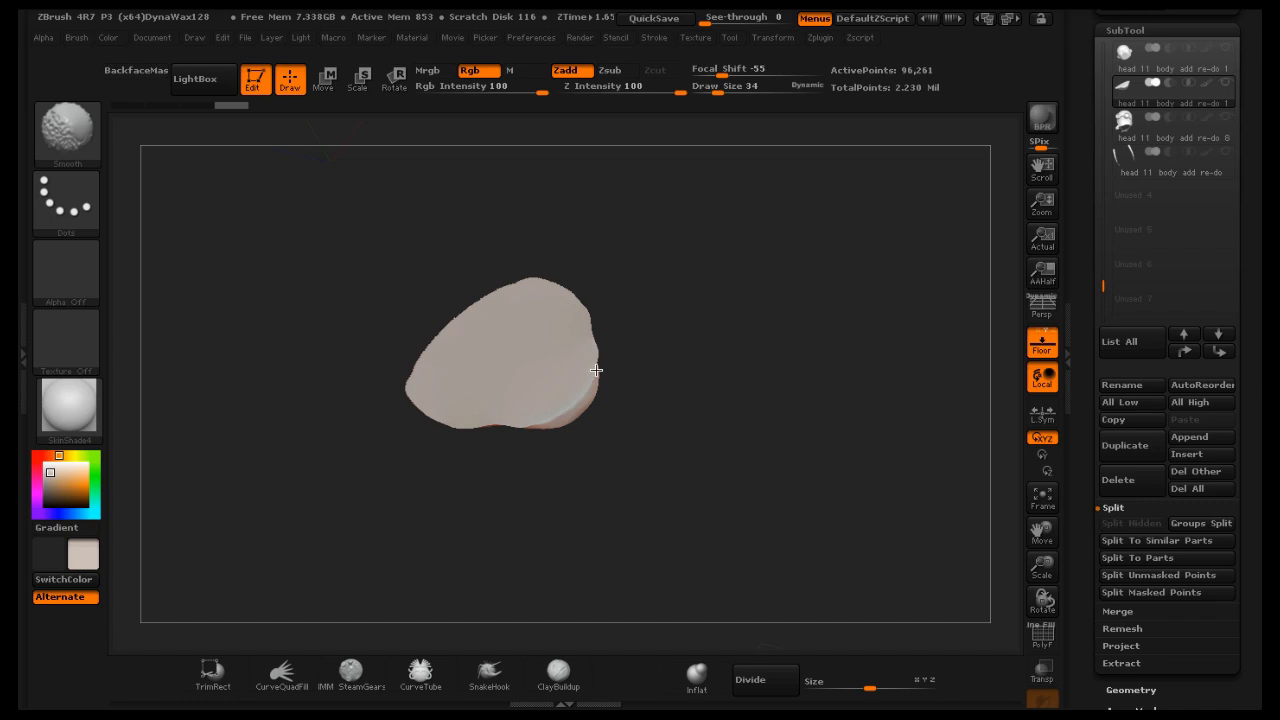
{"action": "left_click_drag", "start_coordinate": [823, 268], "coordinate": [808, 247]}
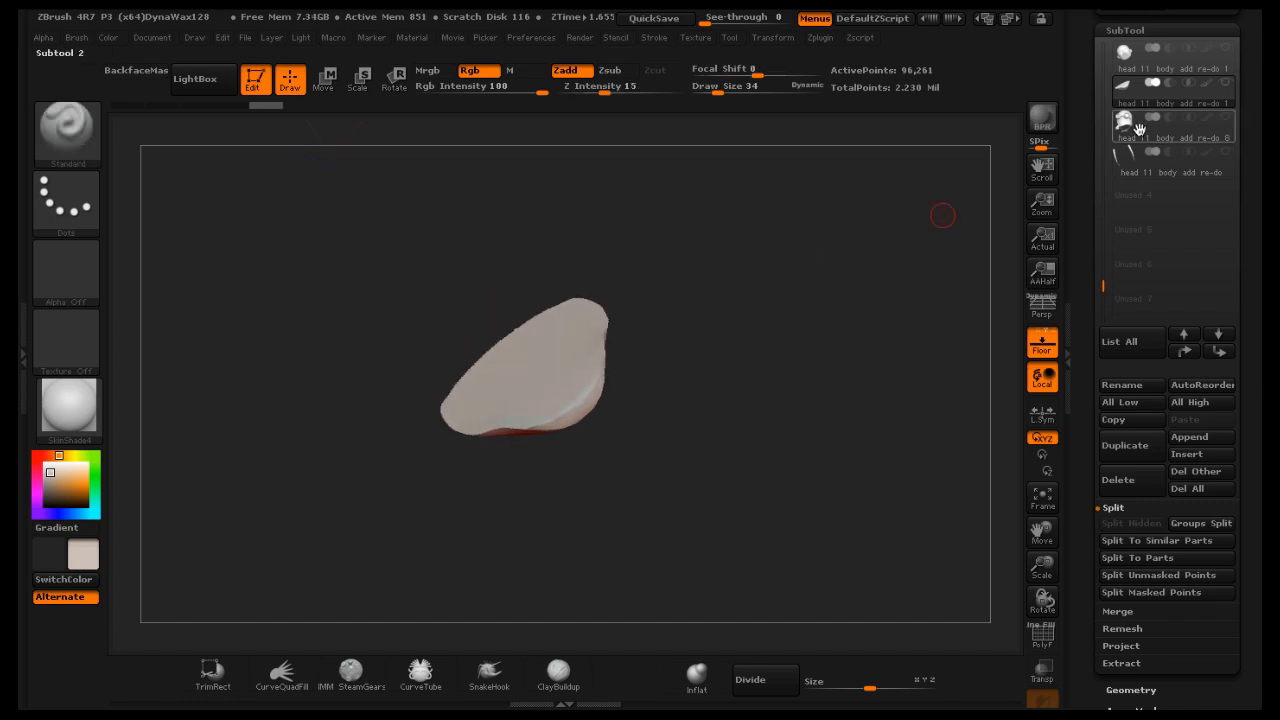
{"action": "left_click", "coordinate": [1229, 50]}
{"action": "left_click_drag", "start_coordinate": [872, 318], "coordinate": [831, 275]}
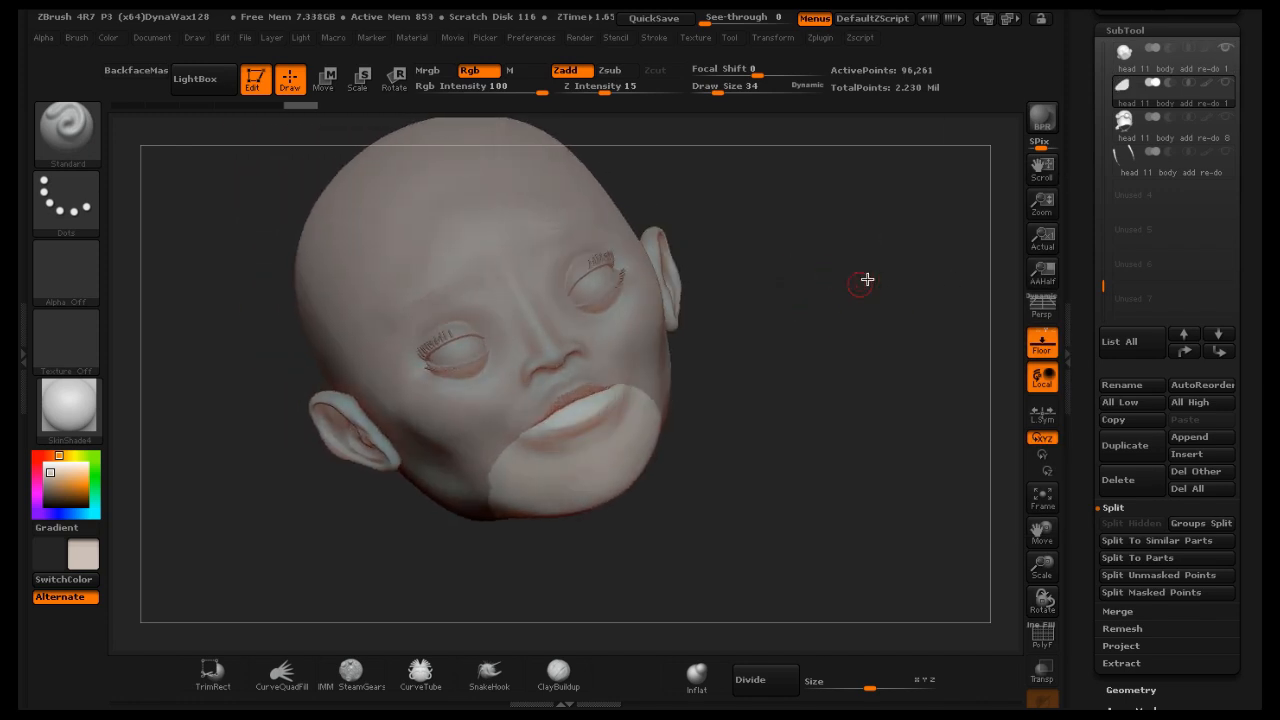
{"action": "left_click_drag", "start_coordinate": [825, 237], "coordinate": [787, 256]}
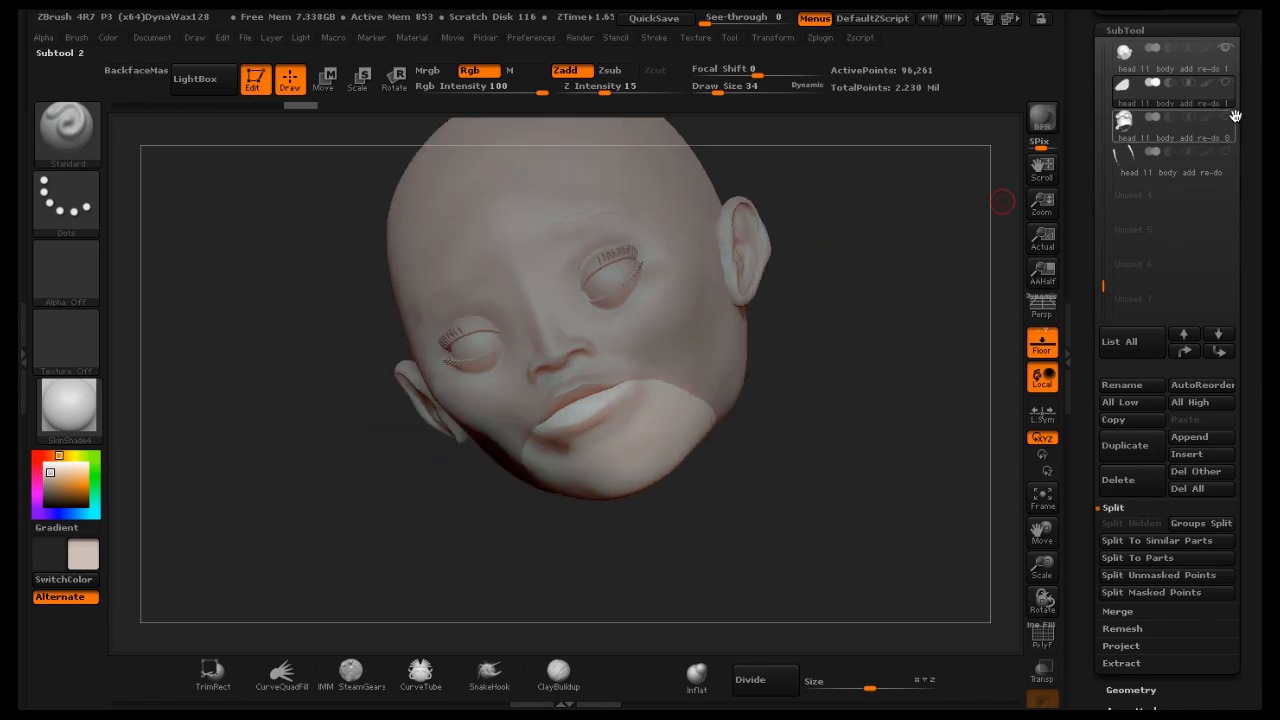
Save the tool as head teeth sculpt .ztl
{"action": "left_click_drag", "start_coordinate": [1249, 67], "coordinate": [1240, 227]}
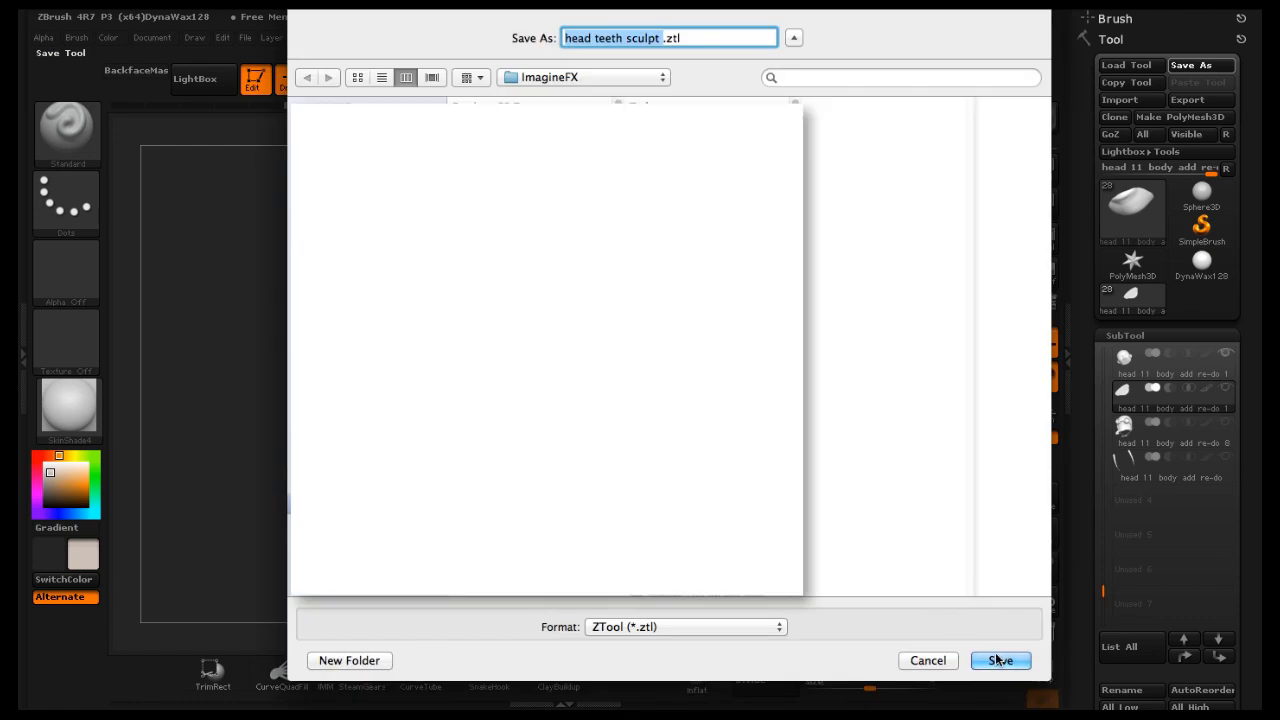
{"action": "left_click", "coordinate": [1000, 660]}
{"action": "left_click", "coordinate": [811, 120]}
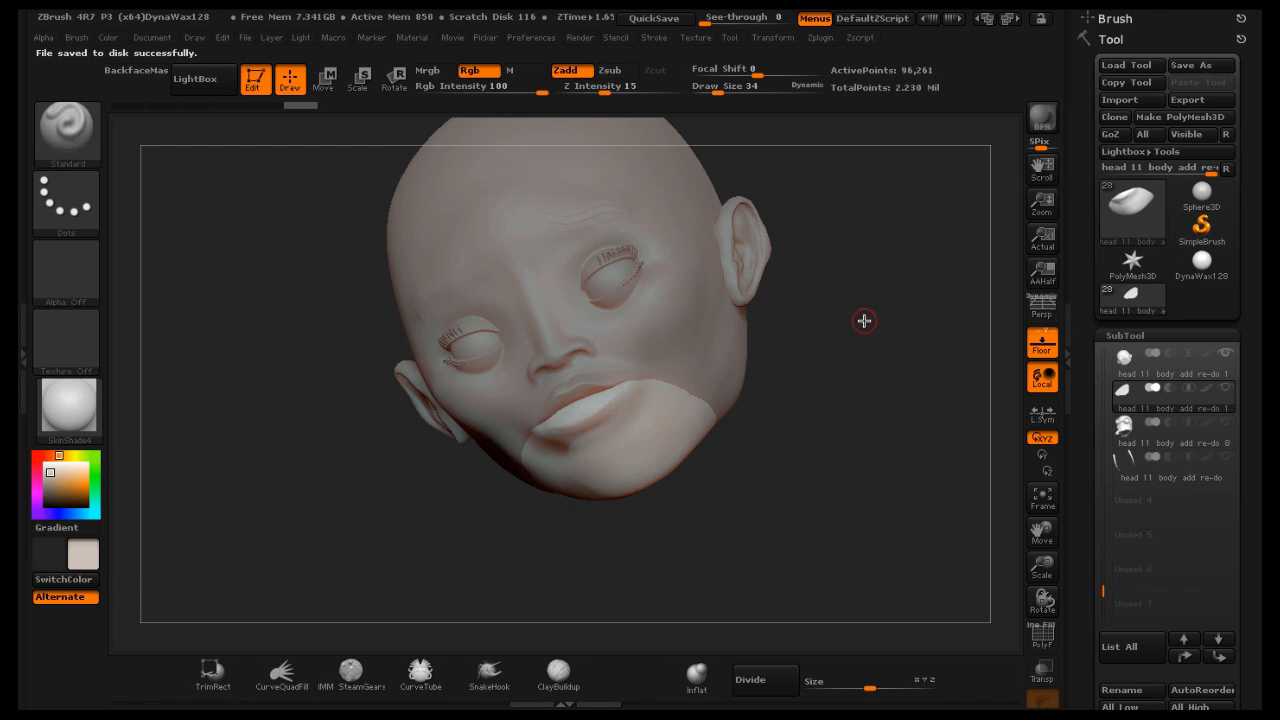
{"action": "mouse_move", "coordinate": [864, 311]}
{"action": "left_mouse_down"}
{"action": "mouse_move", "coordinate": [880, 311]}
{"action": "mouse_move", "coordinate": [853, 309]}
{"action": "left_mouse_up"}
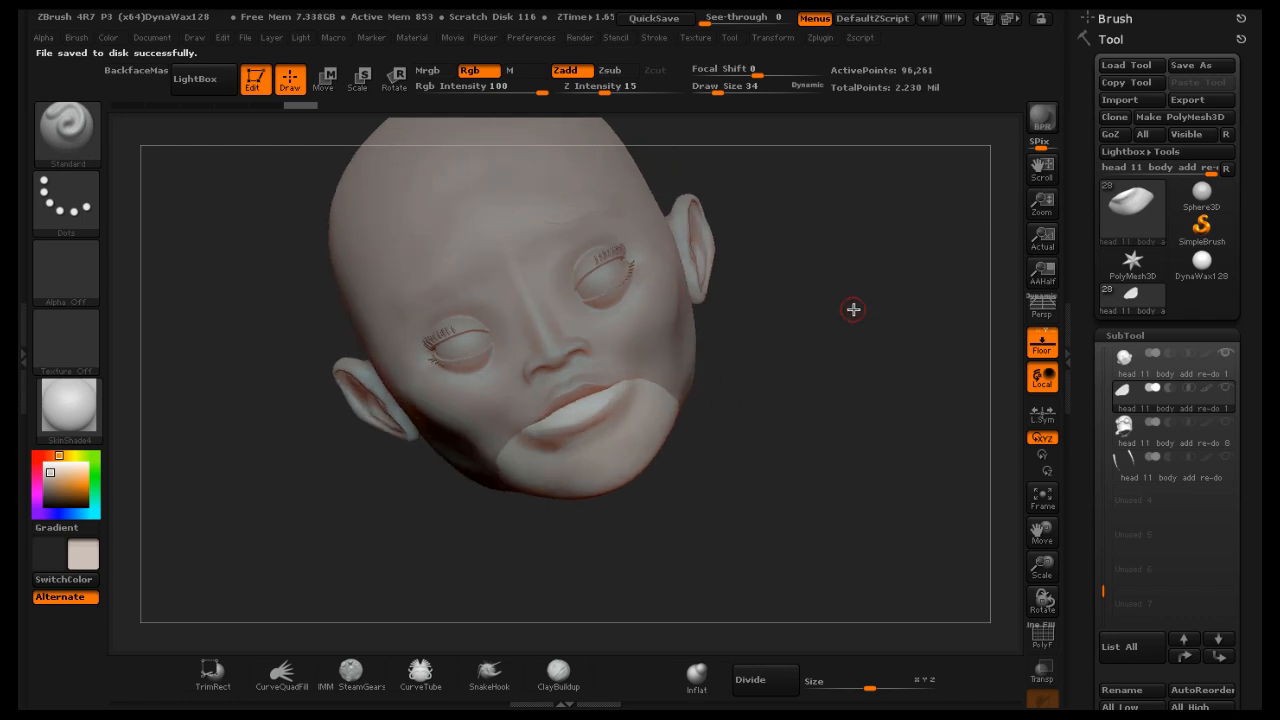
Select the SnakeHook brush and set its Draw Size to 191
{"action": "left_click", "coordinate": [487, 673]}
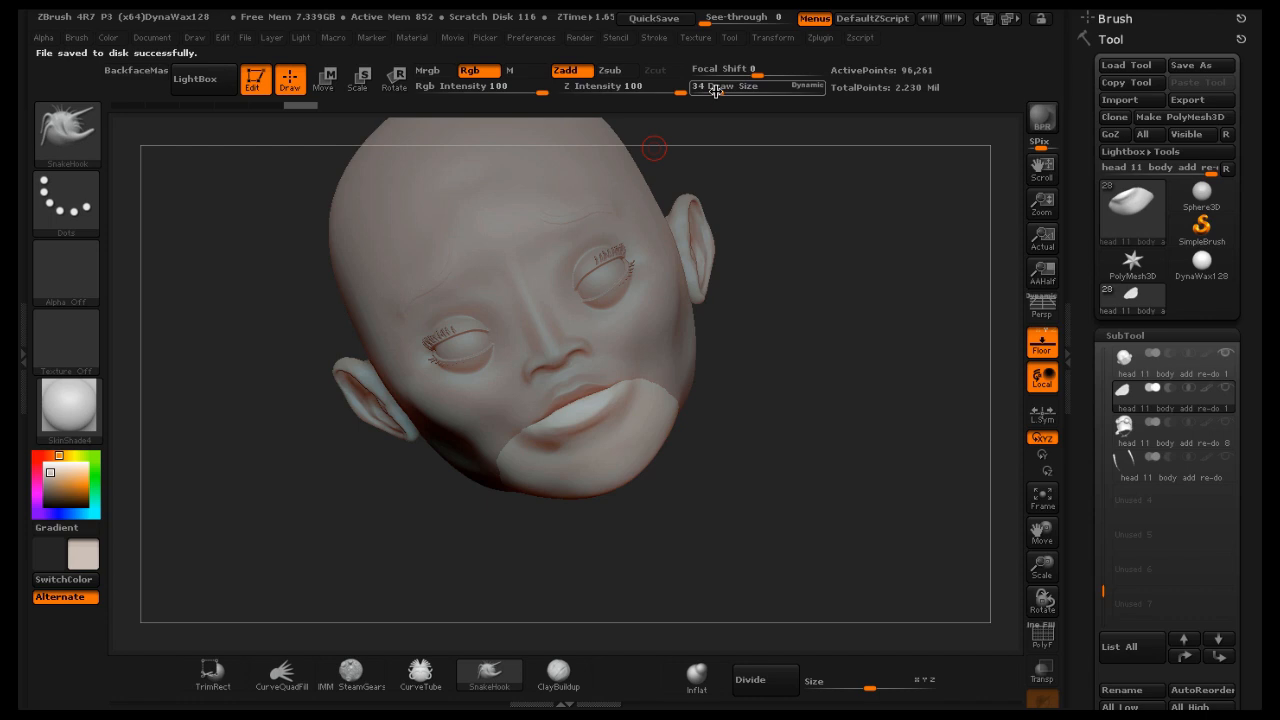
{"action": "left_click_drag", "start_coordinate": [714, 90], "coordinate": [742, 145]}
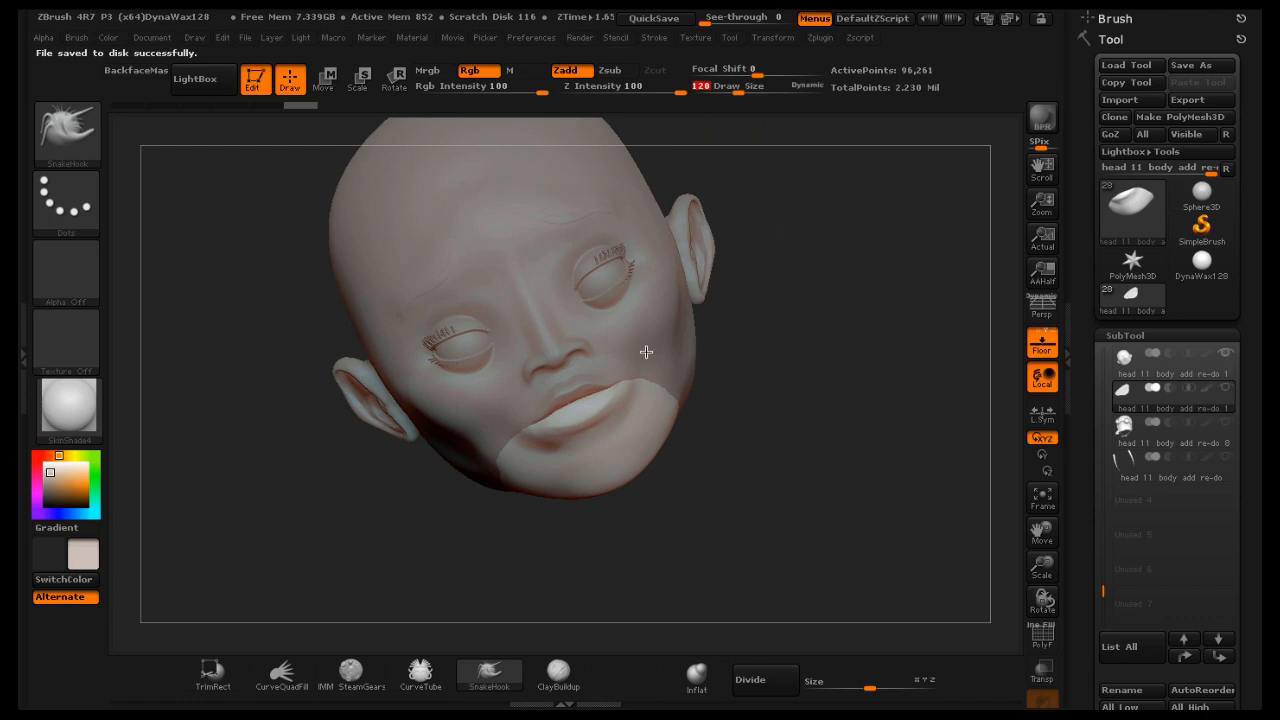
{"action": "key", "text": "ctrl+z"}
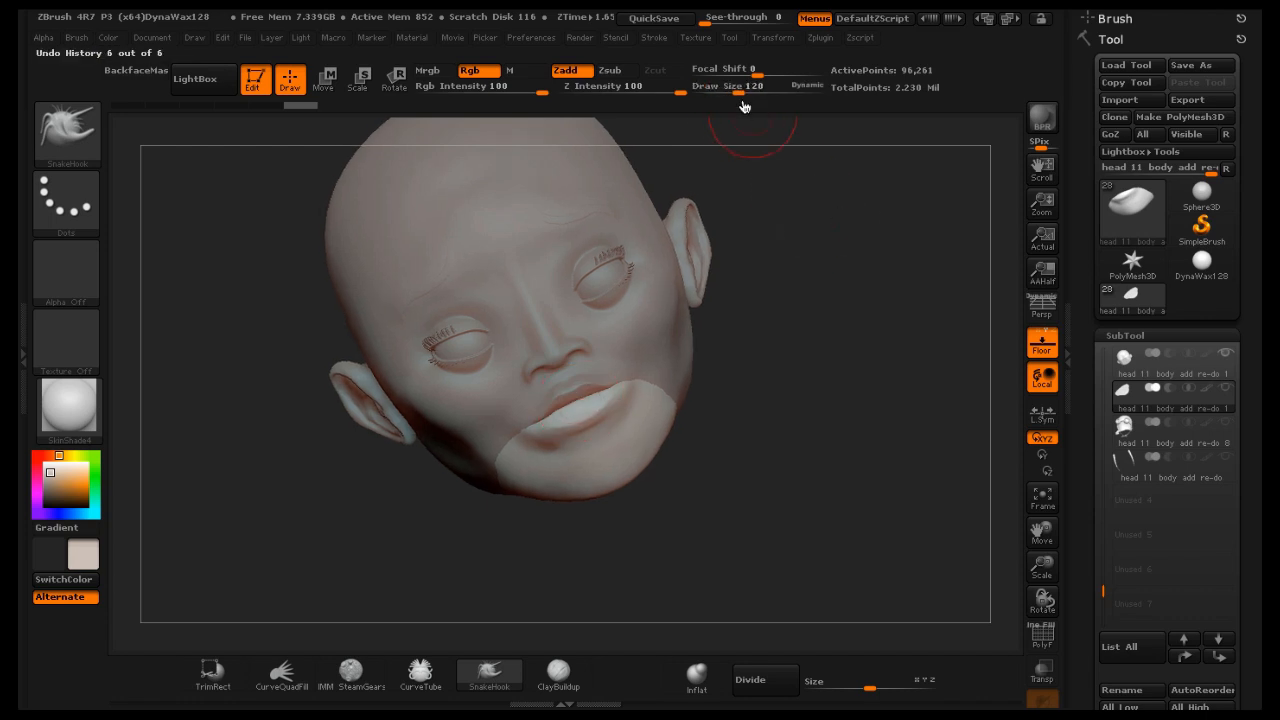
{"action": "left_click_drag", "start_coordinate": [740, 88], "coordinate": [750, 92]}
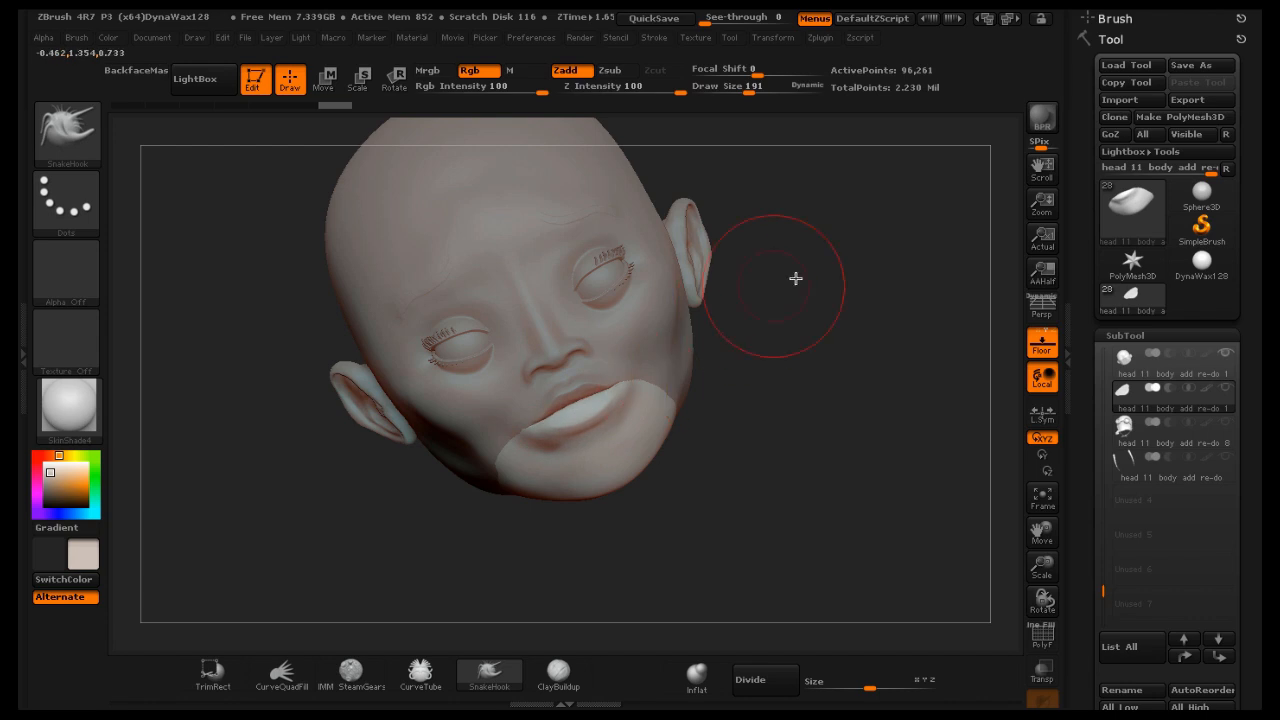
{"action": "left_click_drag", "start_coordinate": [856, 276], "coordinate": [860, 277]}
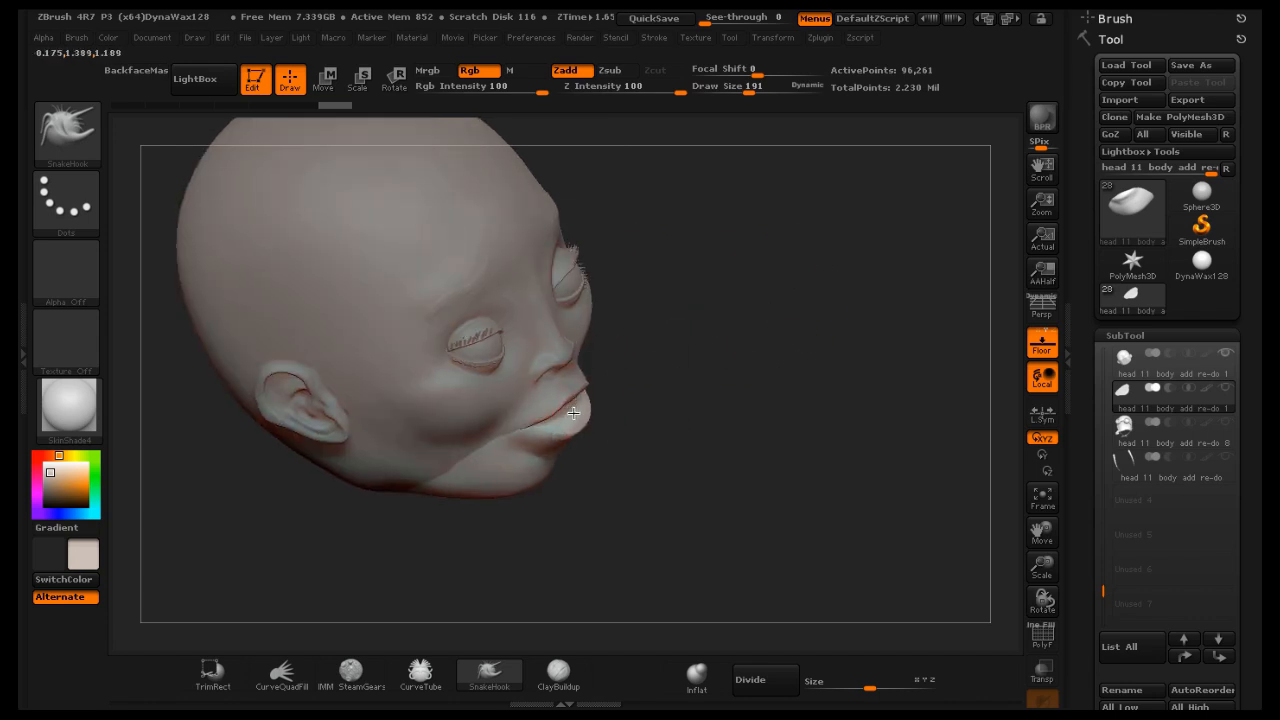
{"action": "mouse_move", "coordinate": [840, 252]}
{"action": "left_mouse_down"}
{"action": "mouse_move", "coordinate": [814, 223]}
{"action": "mouse_move", "coordinate": [812, 253]}
{"action": "mouse_move", "coordinate": [863, 240]}
{"action": "mouse_move", "coordinate": [814, 243]}
{"action": "mouse_move", "coordinate": [1002, 319]}
{"action": "left_mouse_up"}
Reselect the head subtool with the mouth piece visible and smooth near the mouth at Draw Size 52
{"action": "left_click", "coordinate": [1186, 370]}
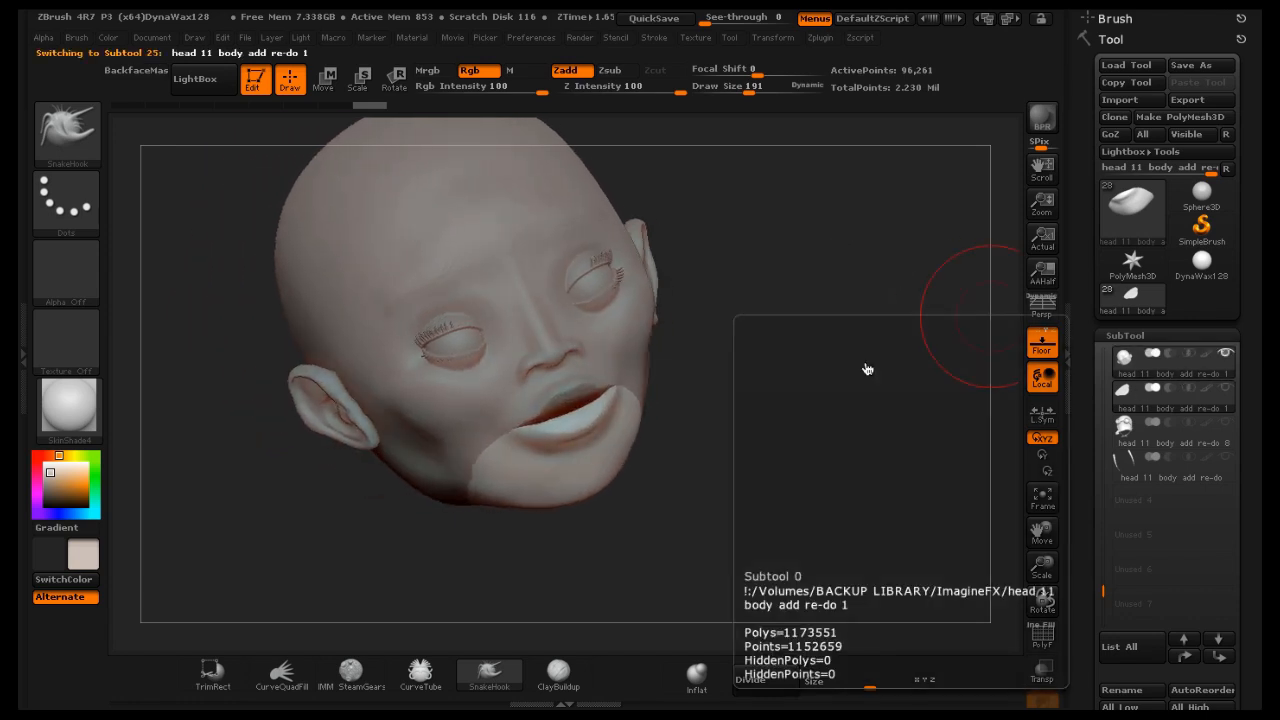
{"action": "left_click", "coordinate": [1226, 388]}
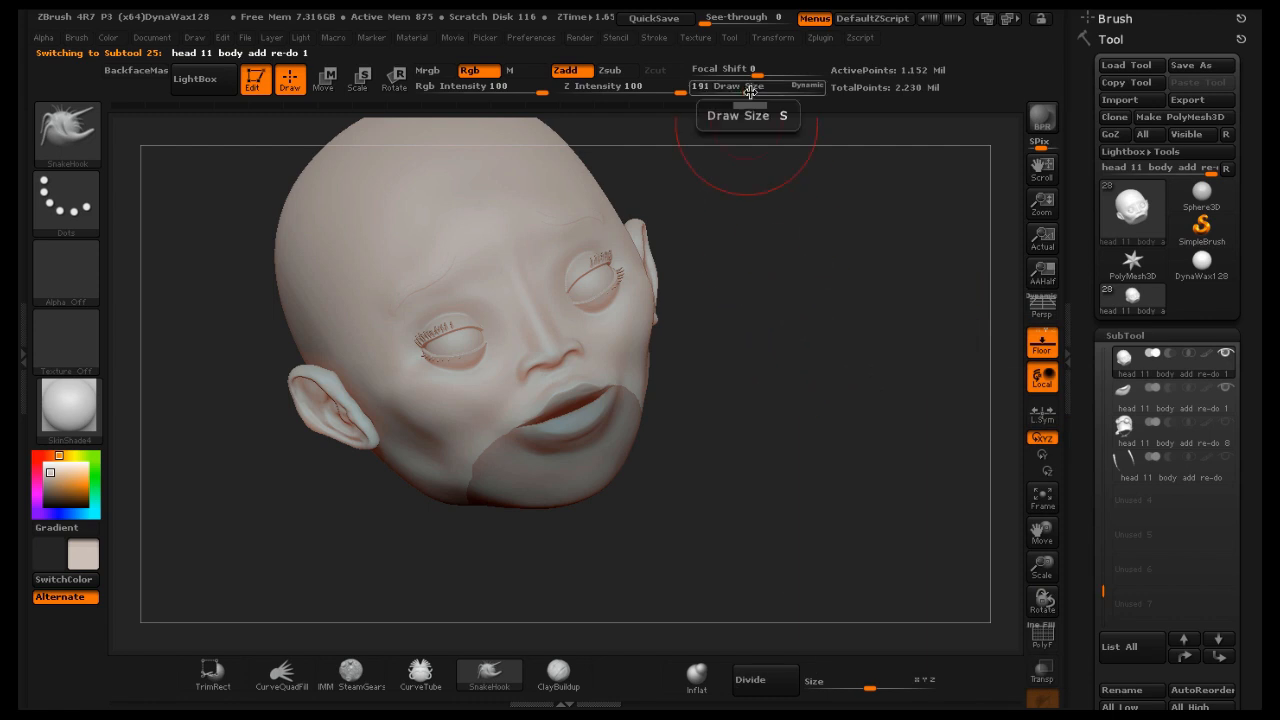
{"action": "left_click_drag", "start_coordinate": [749, 90], "coordinate": [744, 91]}
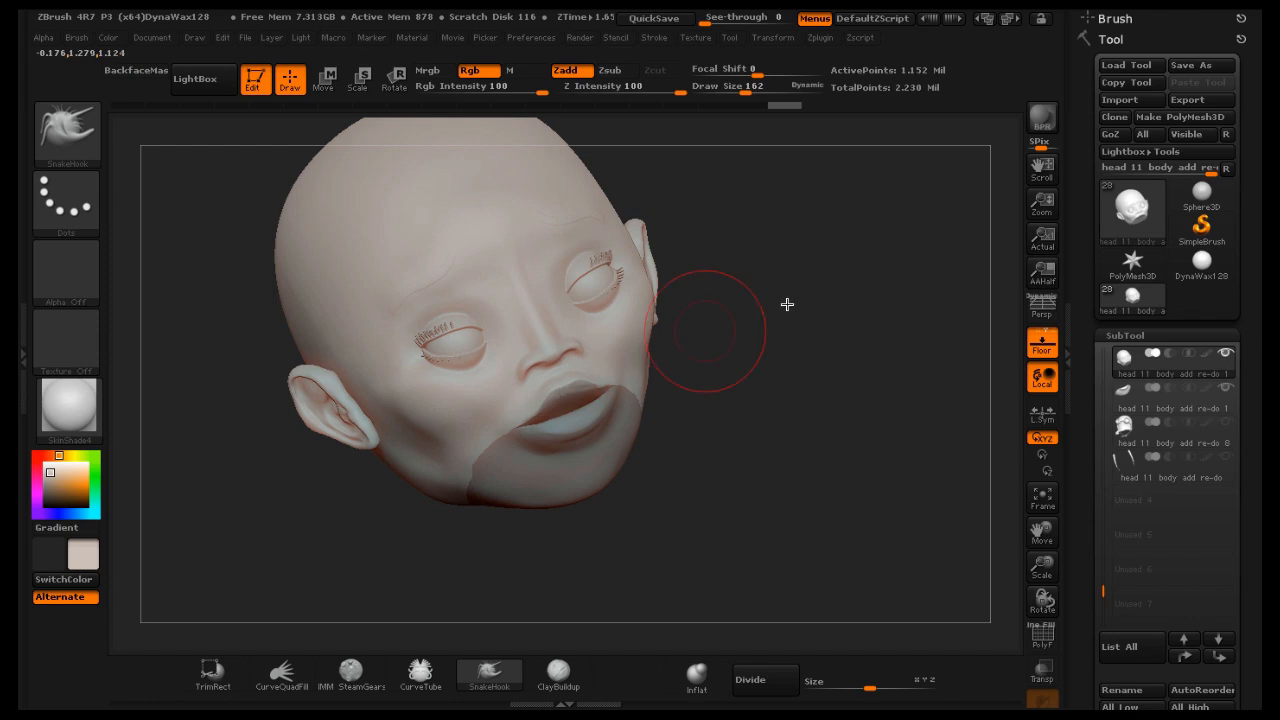
{"action": "mouse_move", "coordinate": [843, 277]}
{"action": "left_mouse_down"}
{"action": "mouse_move", "coordinate": [823, 284]}
{"action": "mouse_move", "coordinate": [869, 295]}
{"action": "mouse_move", "coordinate": [939, 240]}
{"action": "mouse_move", "coordinate": [889, 269]}
{"action": "mouse_move", "coordinate": [852, 265]}
{"action": "mouse_move", "coordinate": [884, 254]}
{"action": "mouse_move", "coordinate": [886, 229]}
{"action": "mouse_move", "coordinate": [929, 286]}
{"action": "left_mouse_up"}
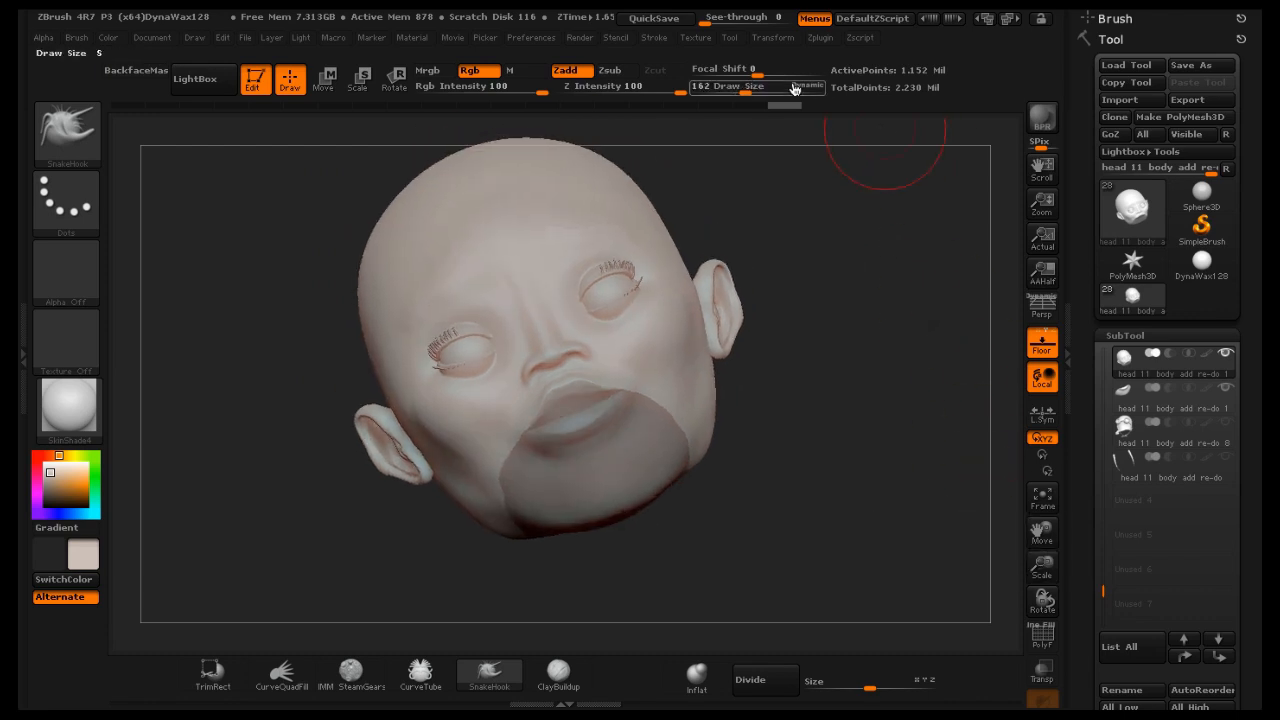
{"action": "left_click_drag", "start_coordinate": [743, 93], "coordinate": [722, 91]}
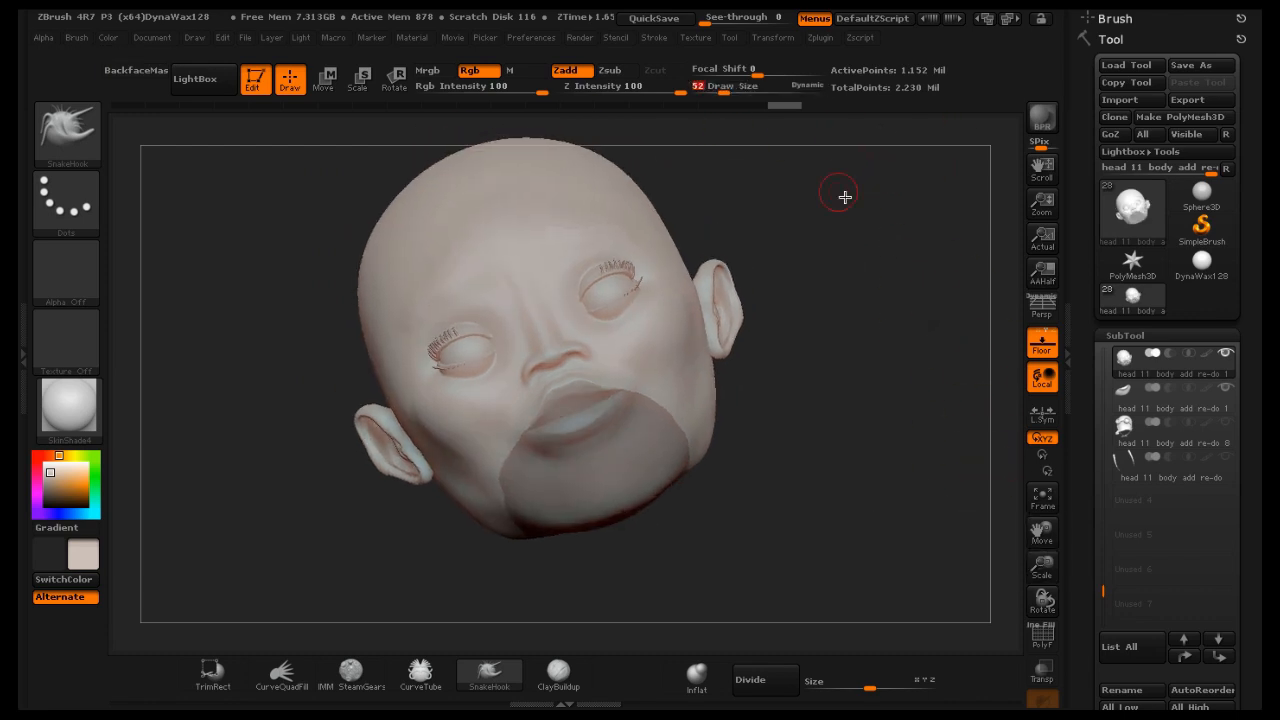
{"action": "mouse_move", "coordinate": [850, 196]}
{"action": "left_mouse_down"}
{"action": "mouse_move", "coordinate": [883, 206]}
{"action": "mouse_move", "coordinate": [892, 228]}
{"action": "left_mouse_up"}
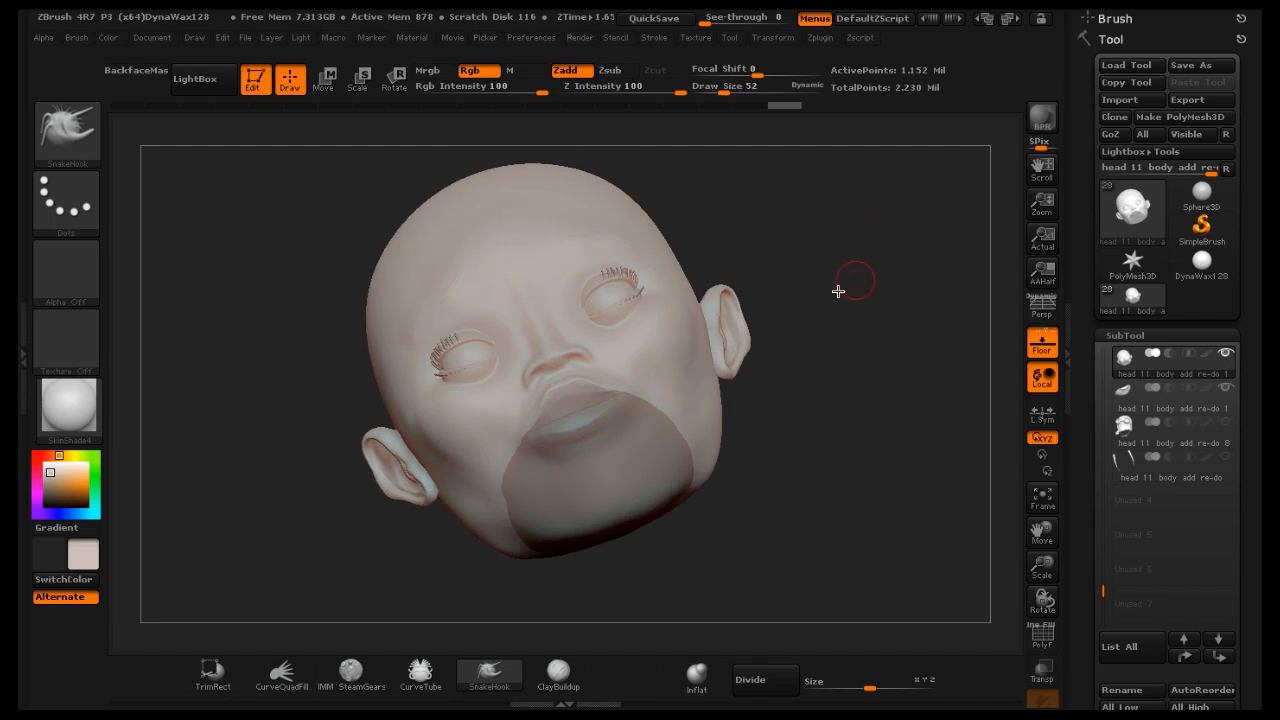
{"action": "key", "text": "shift"}
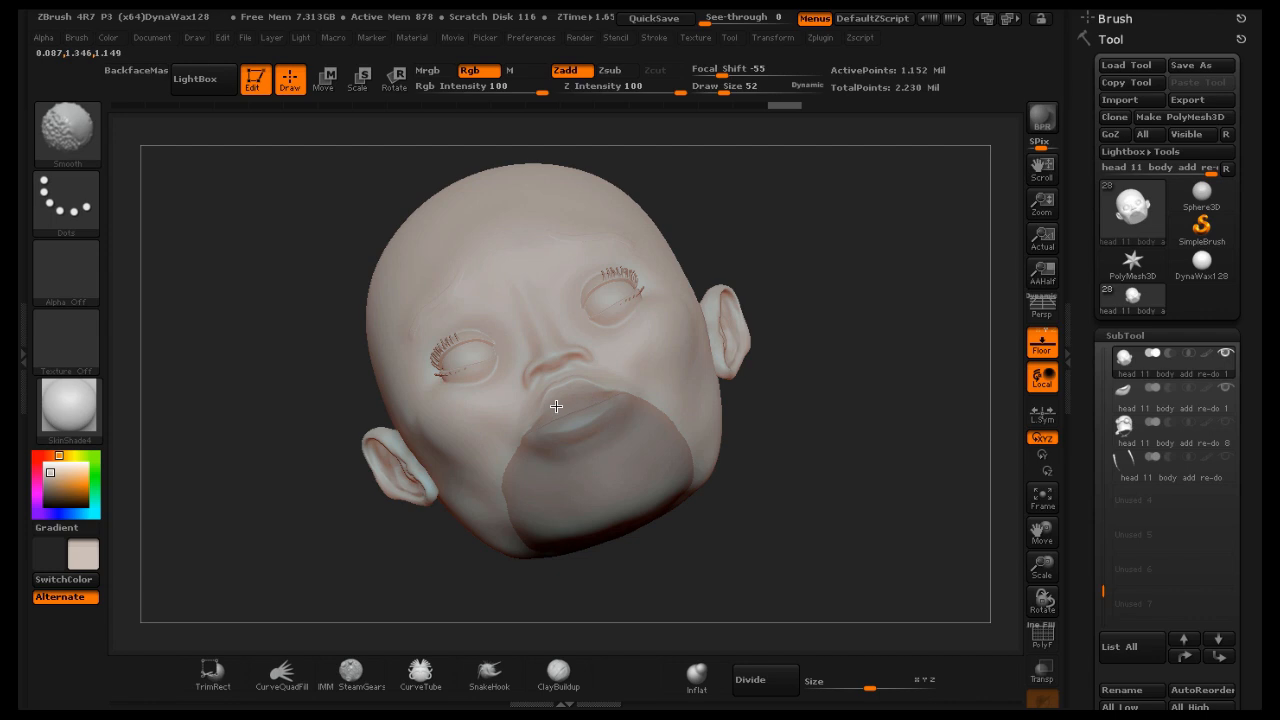
{"action": "mouse_move", "coordinate": [869, 297]}
{"action": "left_mouse_down"}
{"action": "mouse_move", "coordinate": [880, 340]}
{"action": "mouse_move", "coordinate": [866, 348]}
{"action": "mouse_move", "coordinate": [854, 340]}
{"action": "mouse_move", "coordinate": [863, 316]}
{"action": "left_mouse_up"}
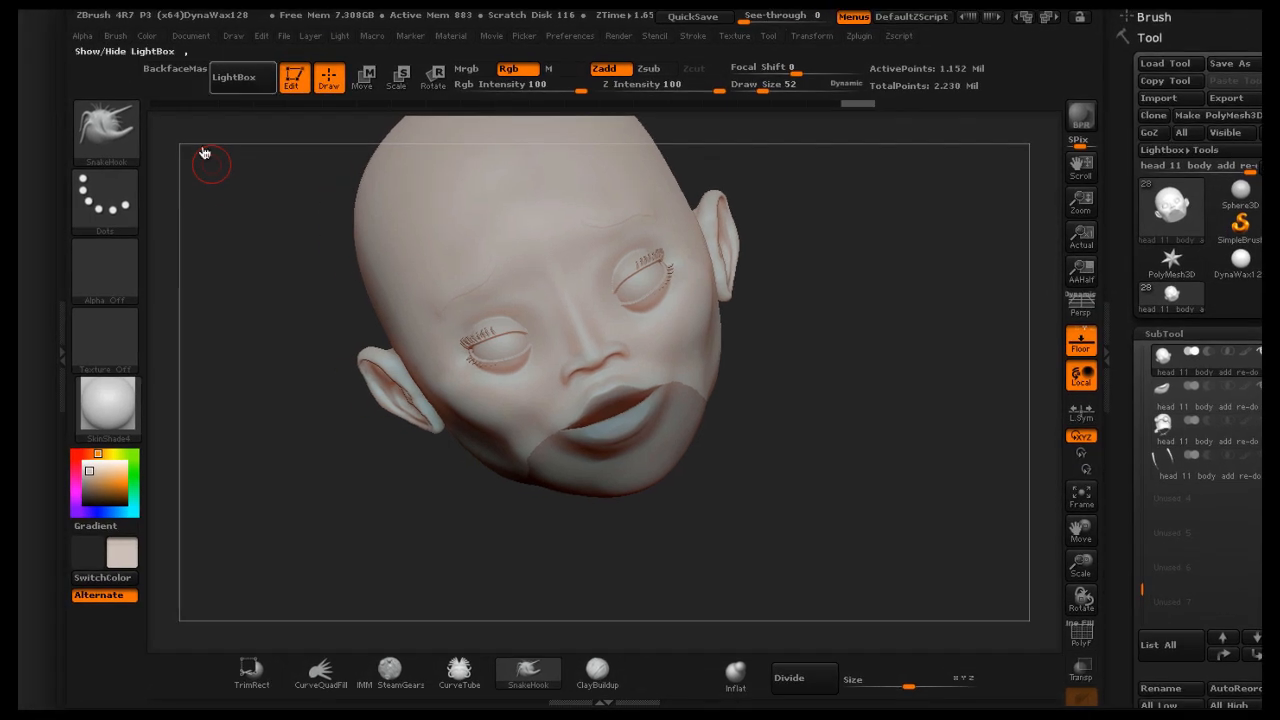
Choose the InsertSphere brush and insert a sphere inside the mouth opening
{"action": "left_click", "coordinate": [111, 126]}
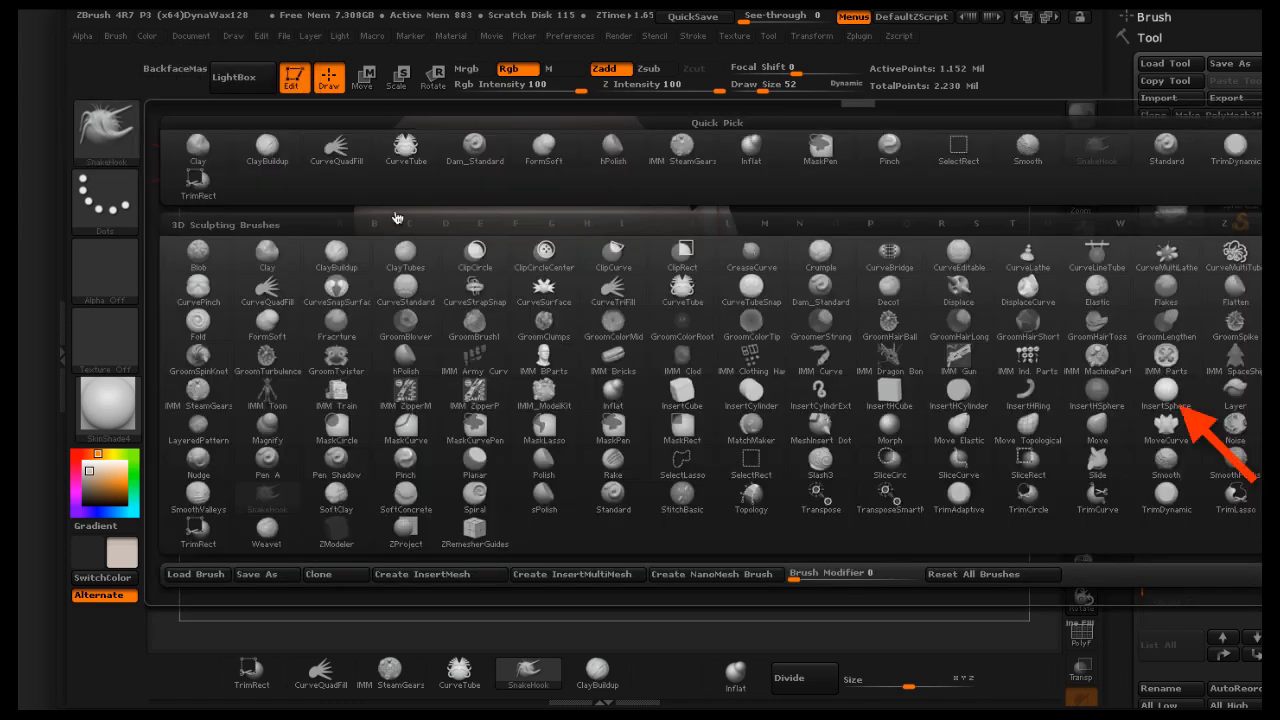
{"action": "left_click", "coordinate": [621, 226]}
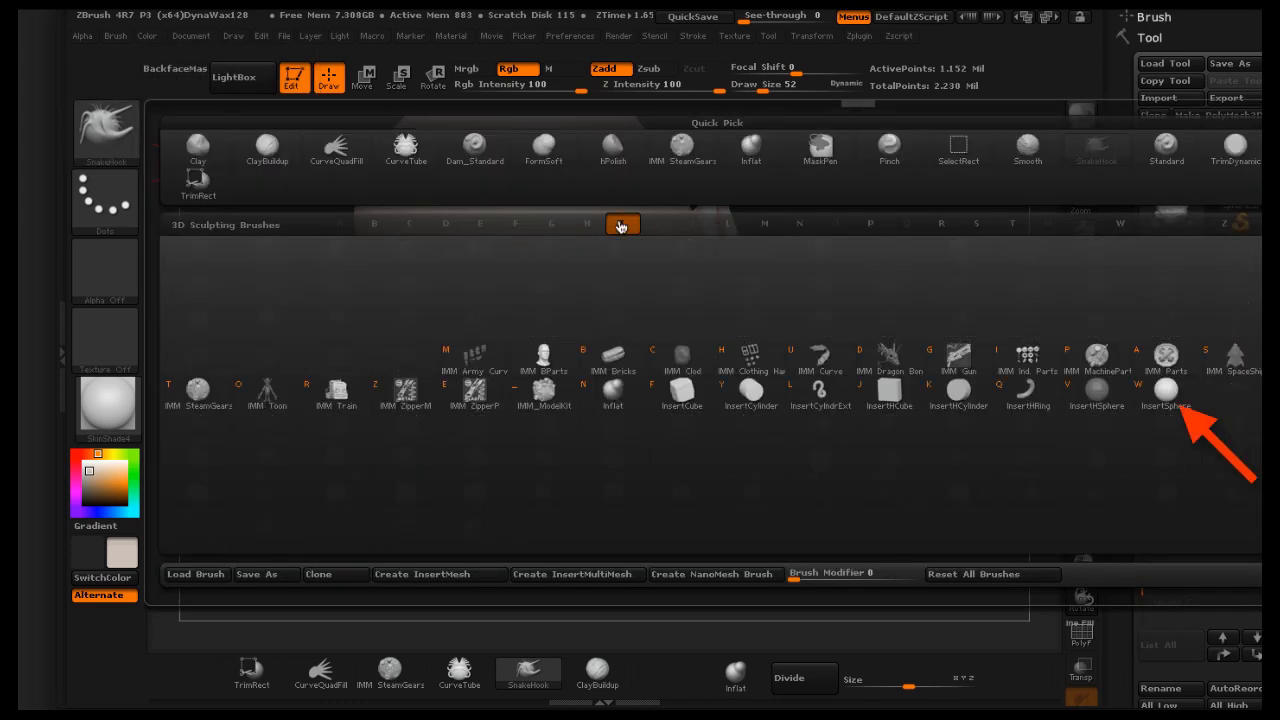
{"action": "left_click", "coordinate": [1168, 393]}
{"action": "left_click_drag", "start_coordinate": [880, 351], "coordinate": [623, 402]}
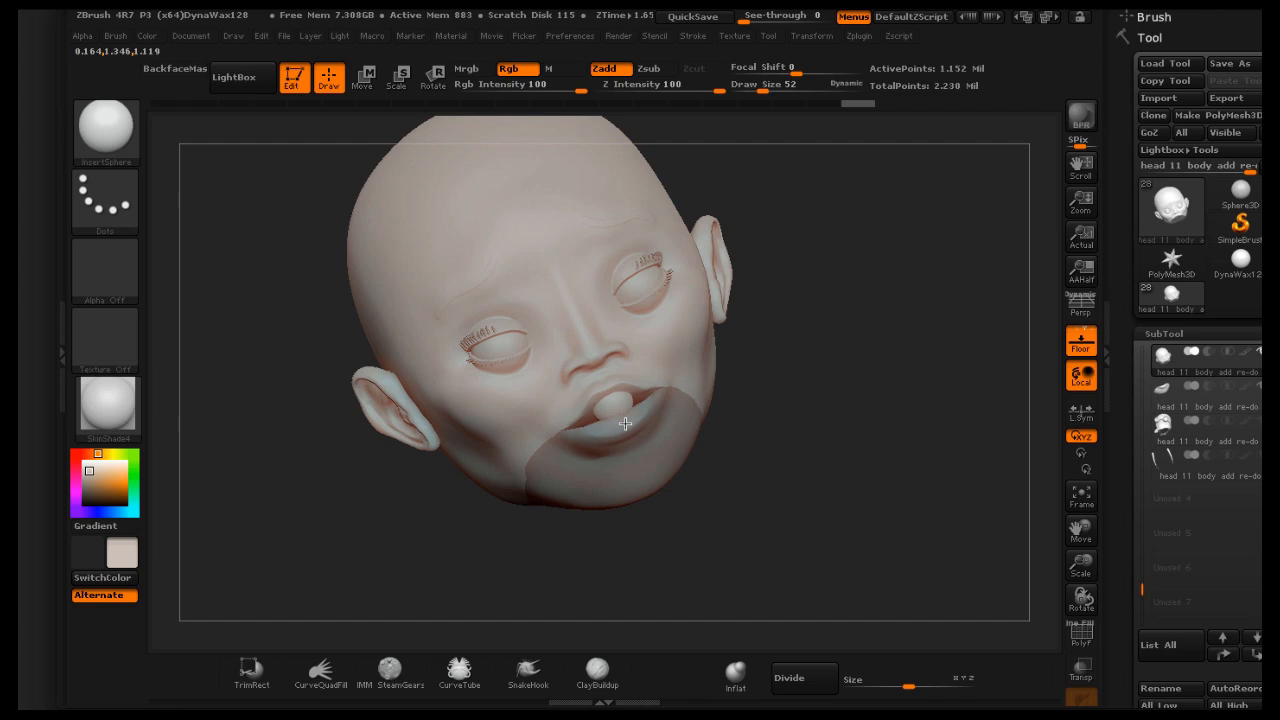
Insert a sphere inside the mouth opening and split it off as its own subtool with Split Unmasked Points
{"action": "left_click_drag", "start_coordinate": [628, 428], "coordinate": [630, 434]}
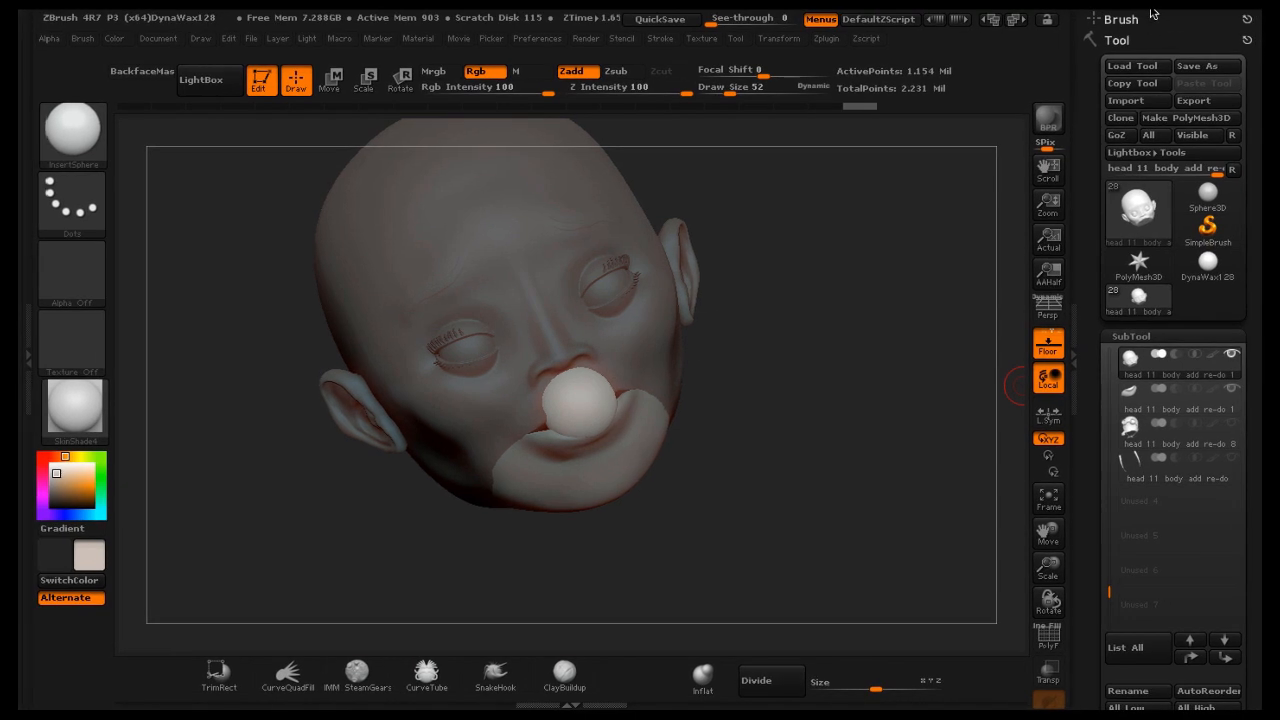
{"action": "left_click_drag", "start_coordinate": [1257, 285], "coordinate": [1261, 155]}
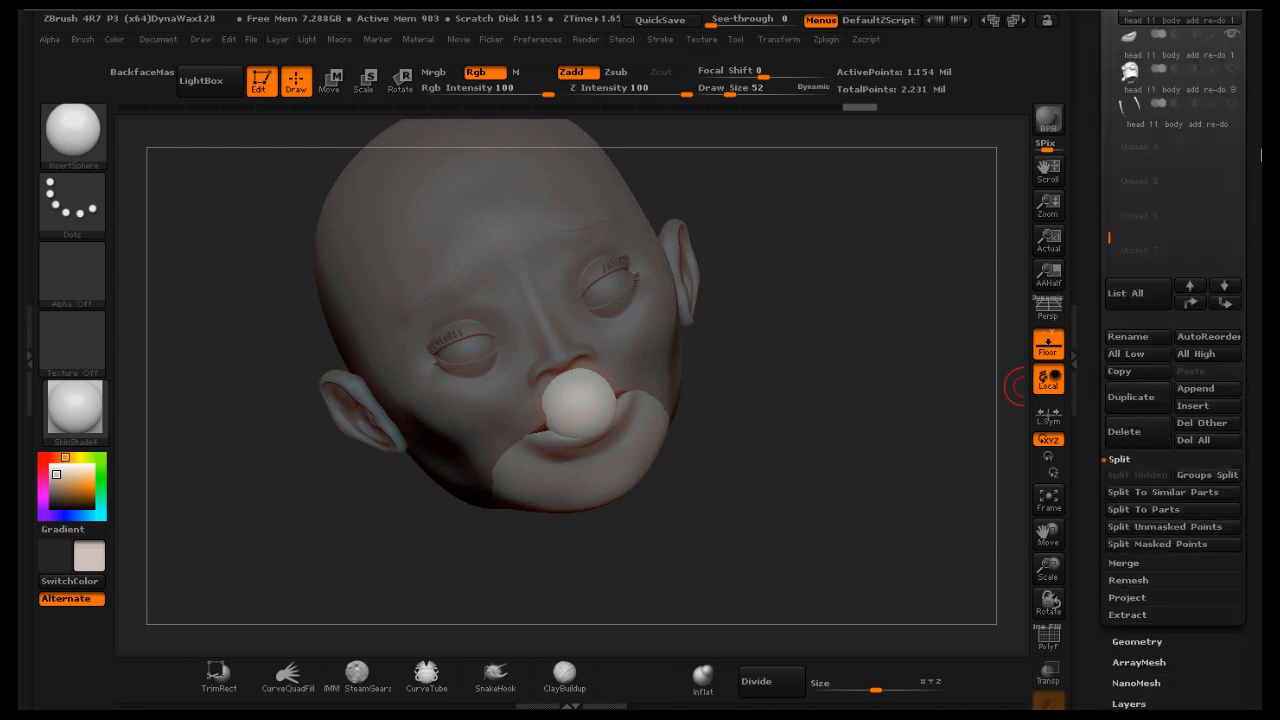
{"action": "left_click", "coordinate": [1127, 524]}
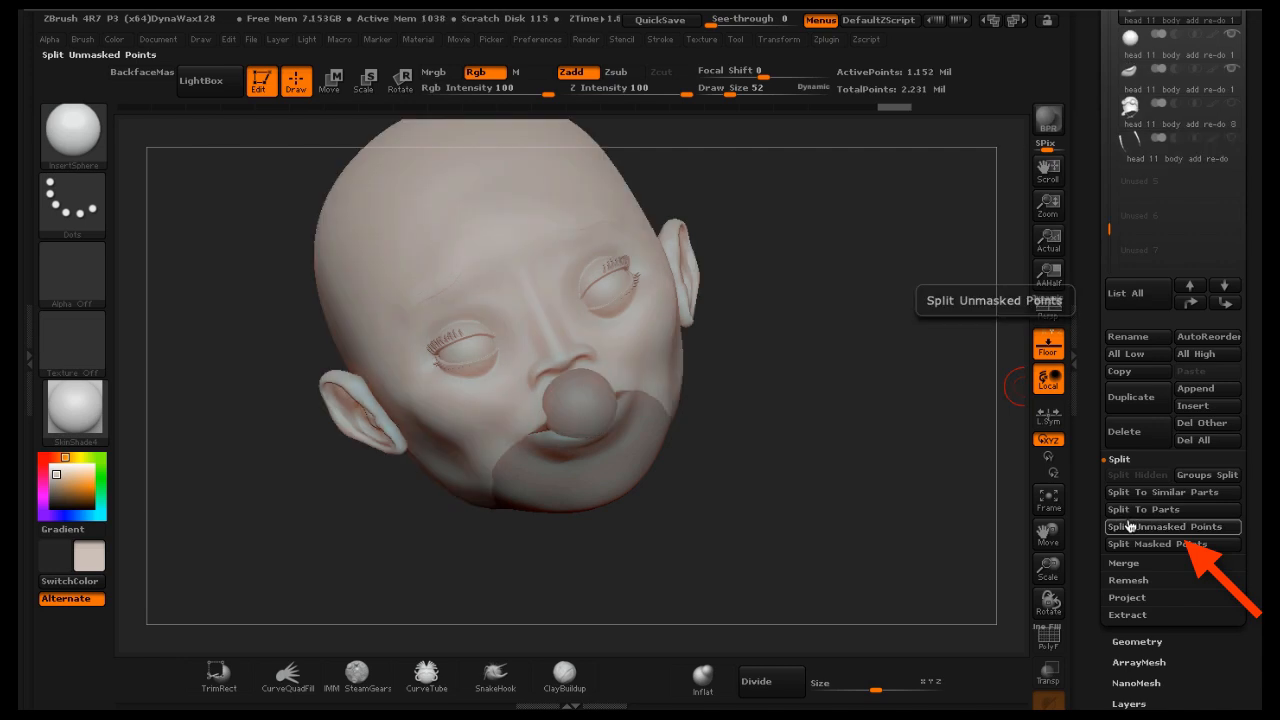
Select the new sphere subtool and move it back into the mouth with the Move transpose
{"action": "left_click", "coordinate": [1182, 55]}
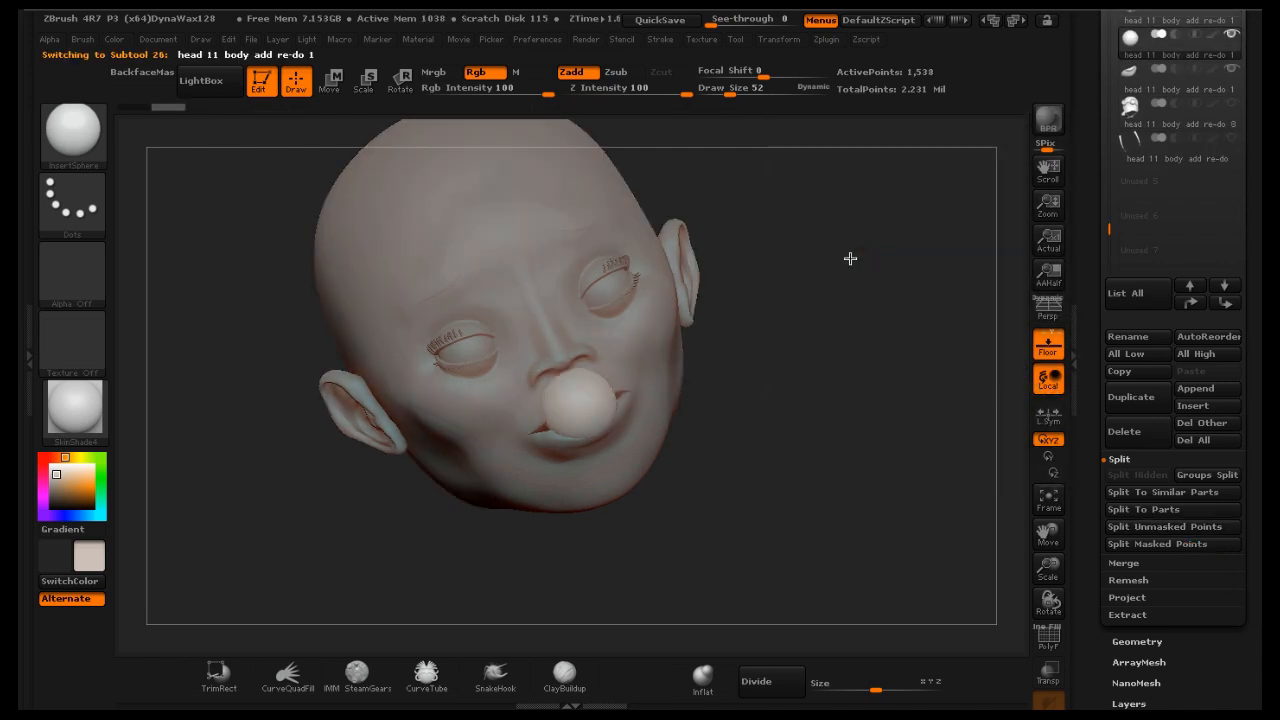
{"action": "left_click_drag", "start_coordinate": [850, 258], "coordinate": [919, 186]}
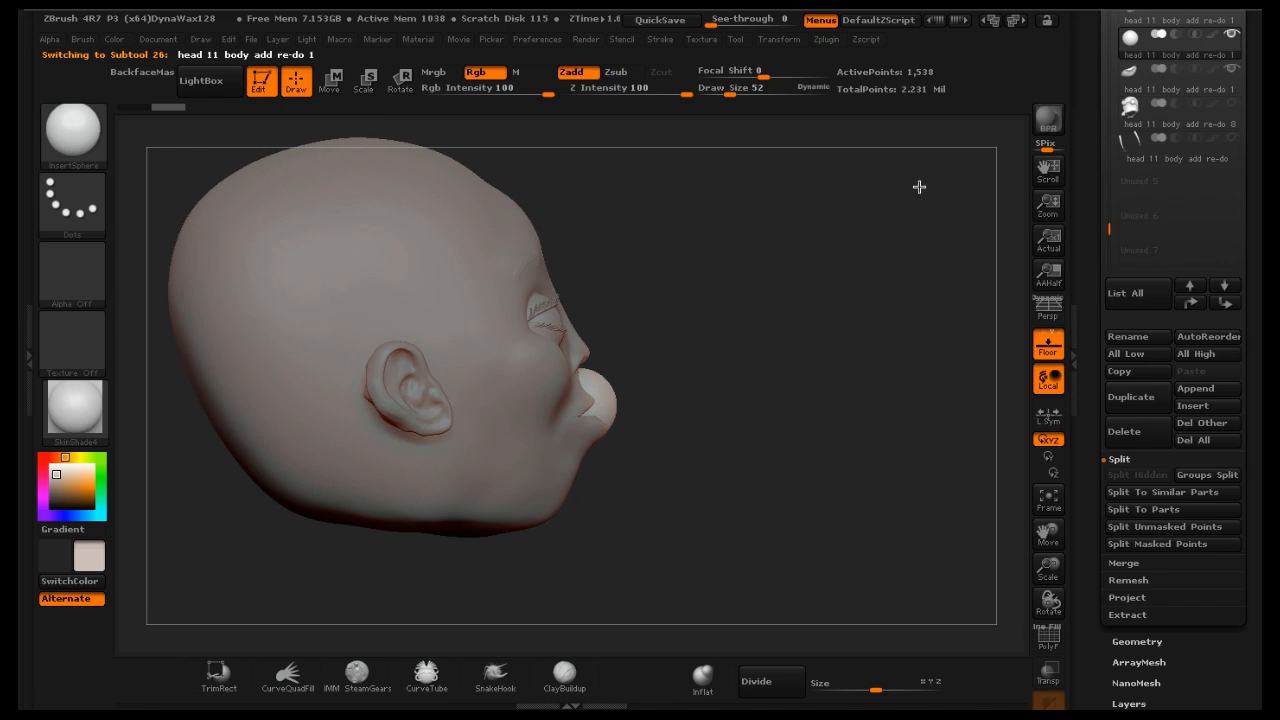
{"action": "left_click", "coordinate": [333, 86]}
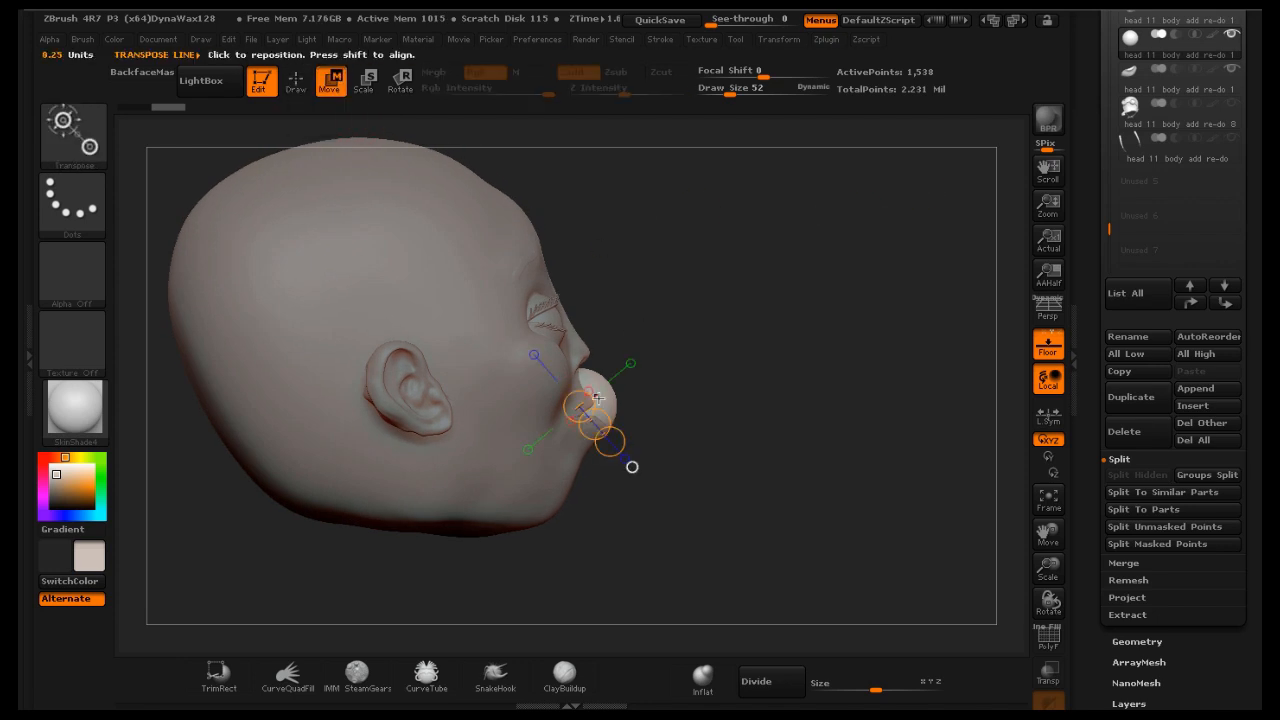
{"action": "left_click_drag", "start_coordinate": [605, 433], "coordinate": [580, 432]}
{"action": "left_click_drag", "start_coordinate": [791, 264], "coordinate": [785, 292]}
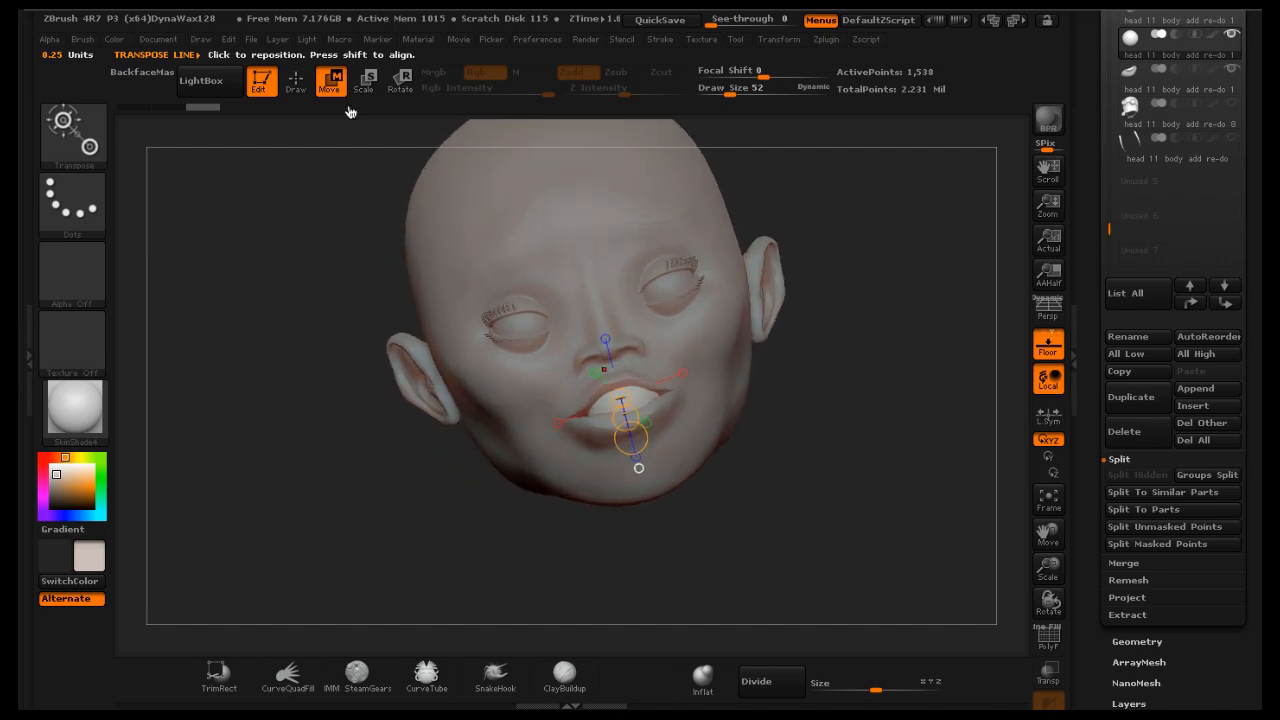
Return to Draw mode, pick the SnakeHook brush at Draw Size 125, and pull the sphere into a teeth shape behind the lips
{"action": "left_click", "coordinate": [298, 88]}
{"action": "left_click", "coordinate": [495, 675]}
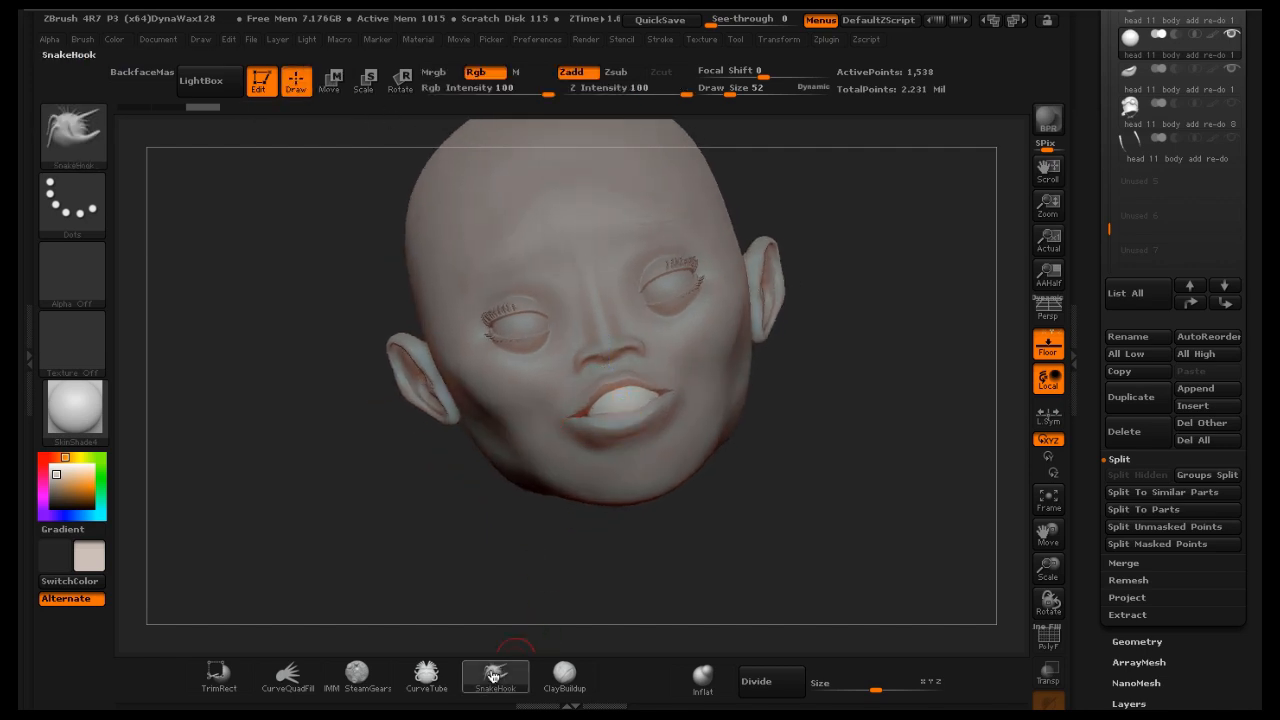
{"action": "left_click_drag", "start_coordinate": [728, 88], "coordinate": [746, 93]}
{"action": "left_click_drag", "start_coordinate": [854, 341], "coordinate": [851, 357]}
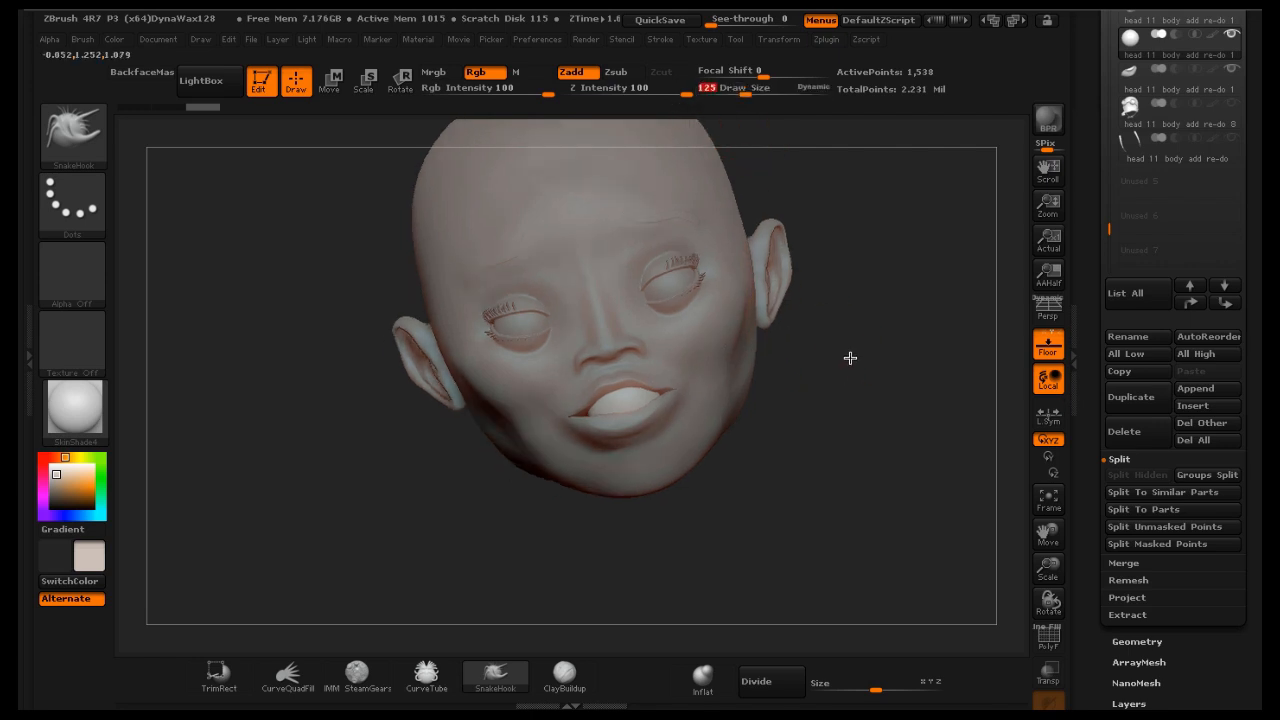
{"action": "left_click_drag", "start_coordinate": [675, 392], "coordinate": [650, 399]}
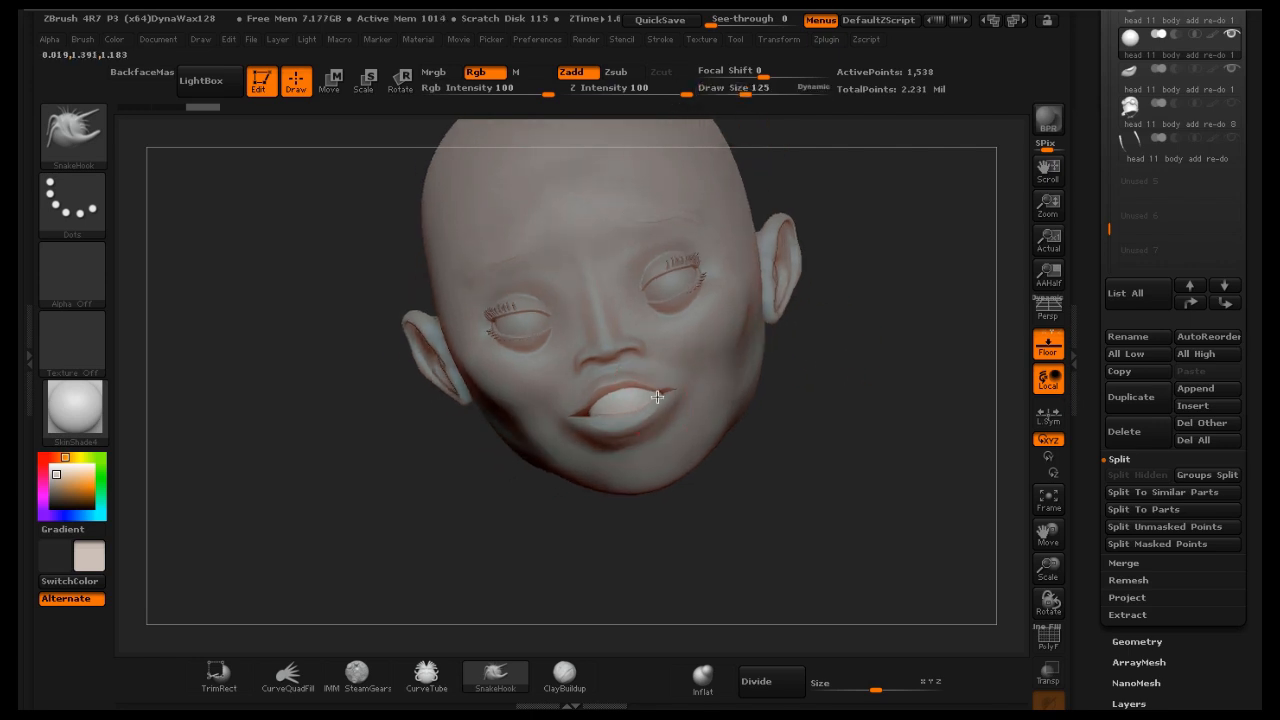
{"action": "mouse_move", "coordinate": [851, 335]}
{"action": "left_mouse_down"}
{"action": "mouse_move", "coordinate": [914, 309]}
{"action": "mouse_move", "coordinate": [863, 320]}
{"action": "mouse_move", "coordinate": [871, 303]}
{"action": "mouse_move", "coordinate": [620, 403]}
{"action": "left_mouse_up"}
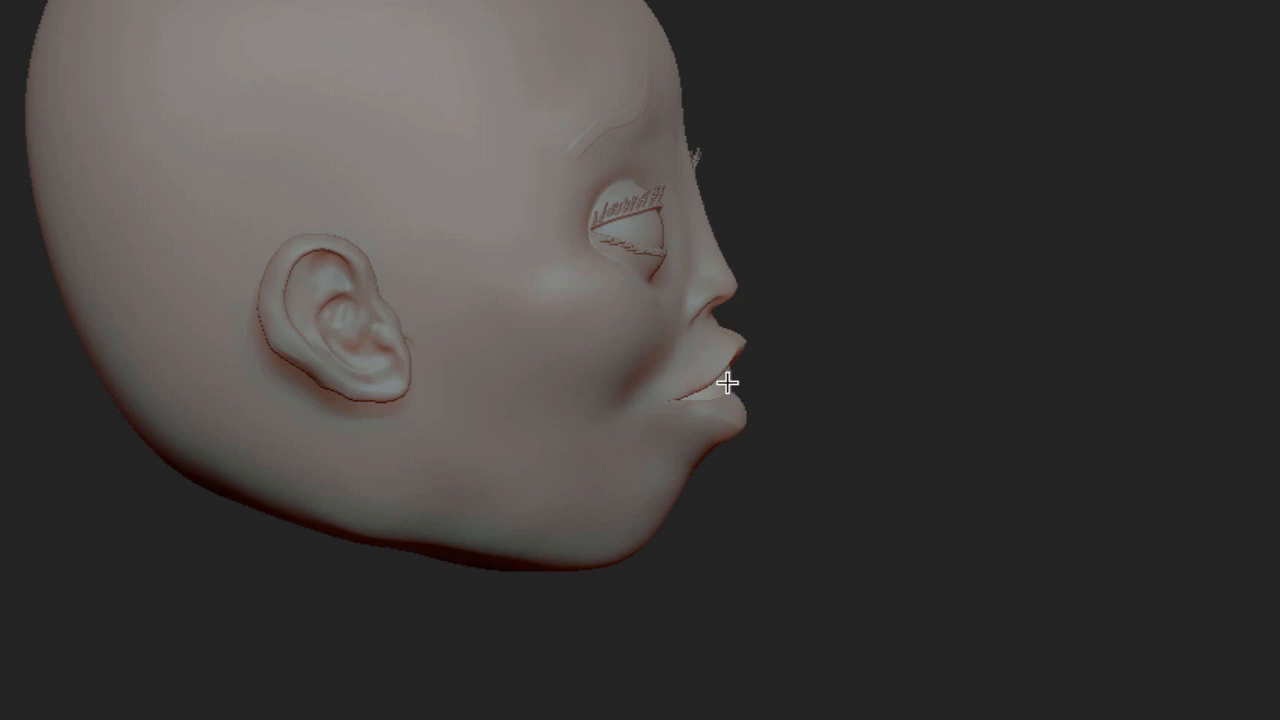
{"action": "left_click_drag", "start_coordinate": [727, 383], "coordinate": [735, 380]}
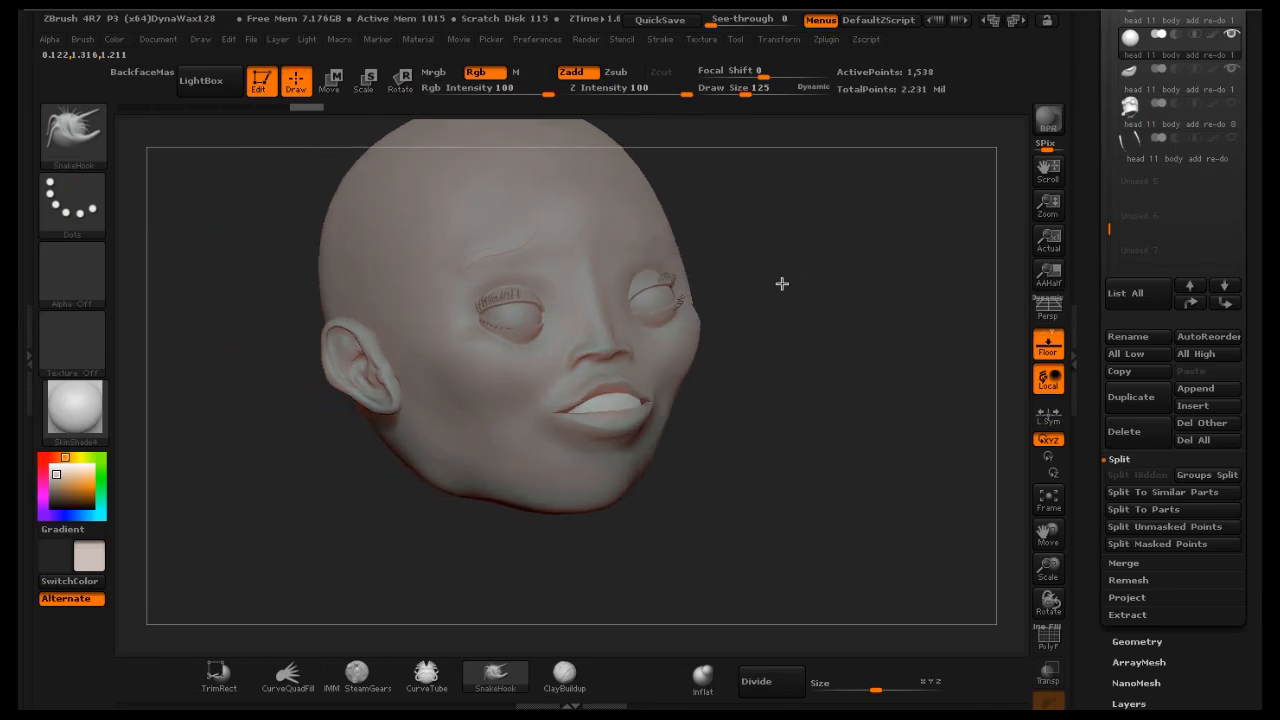